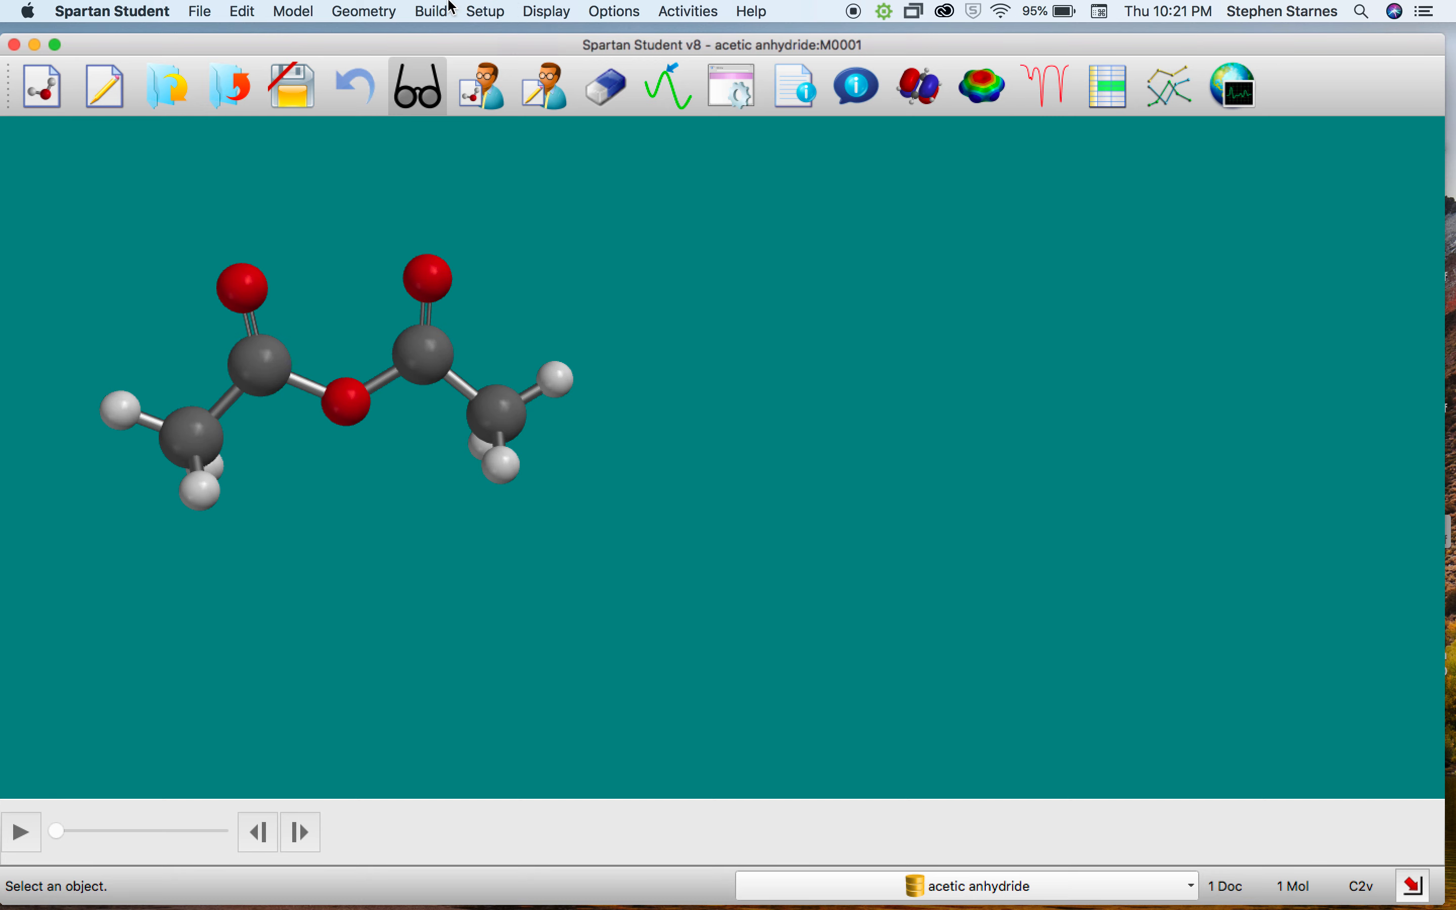
Open the calculation setup for acetic anhydride and choose Density Functional as the Equilibrium Geometry method.
{"action": "left_click", "coordinate": [480, 7]}
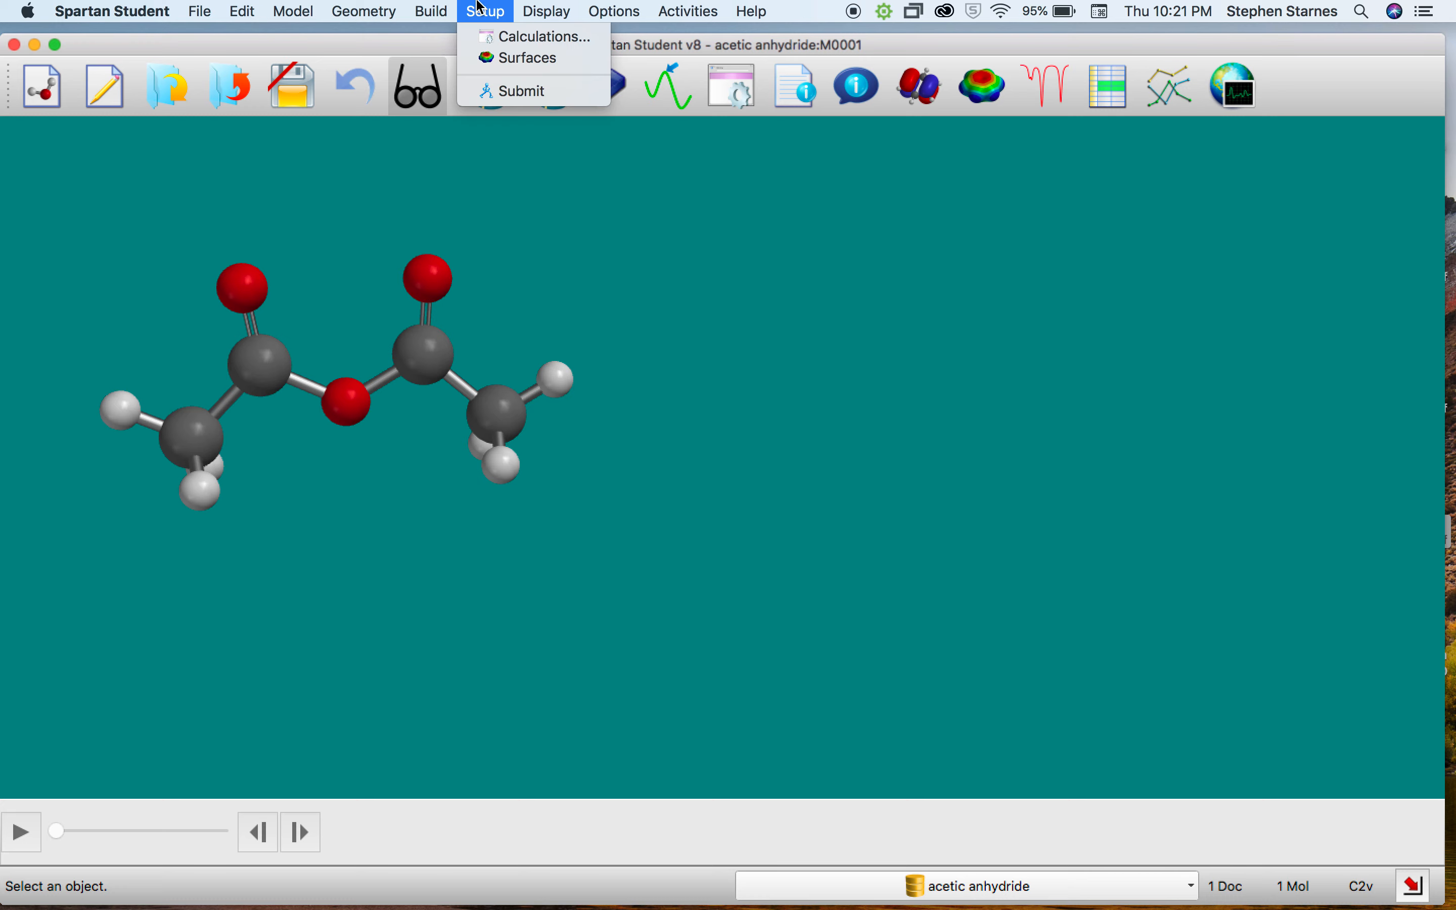
{"action": "left_click", "coordinate": [495, 42]}
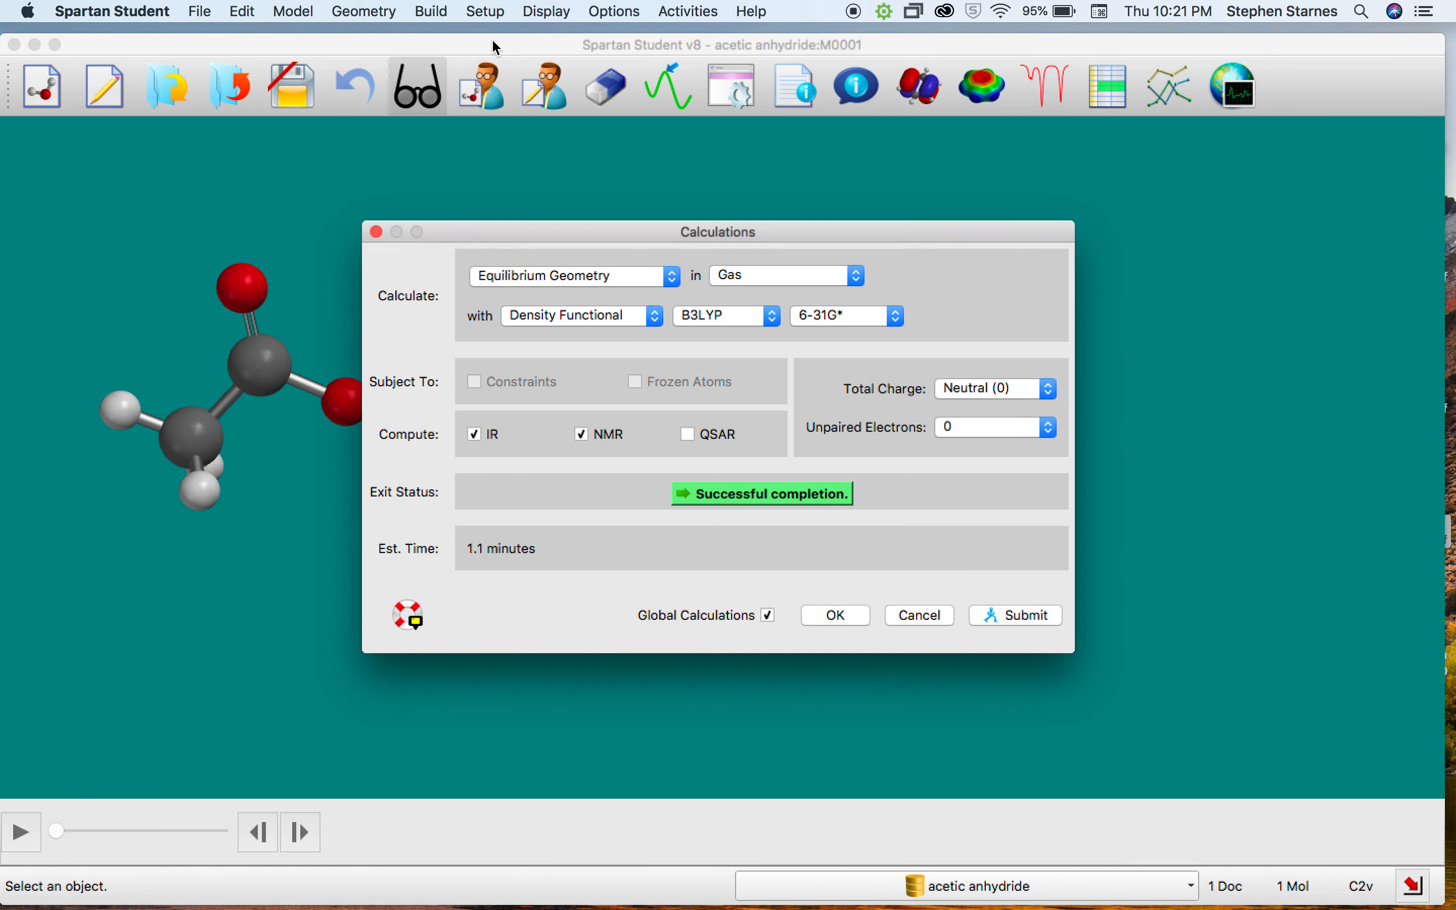
{"action": "left_click", "coordinate": [580, 312]}
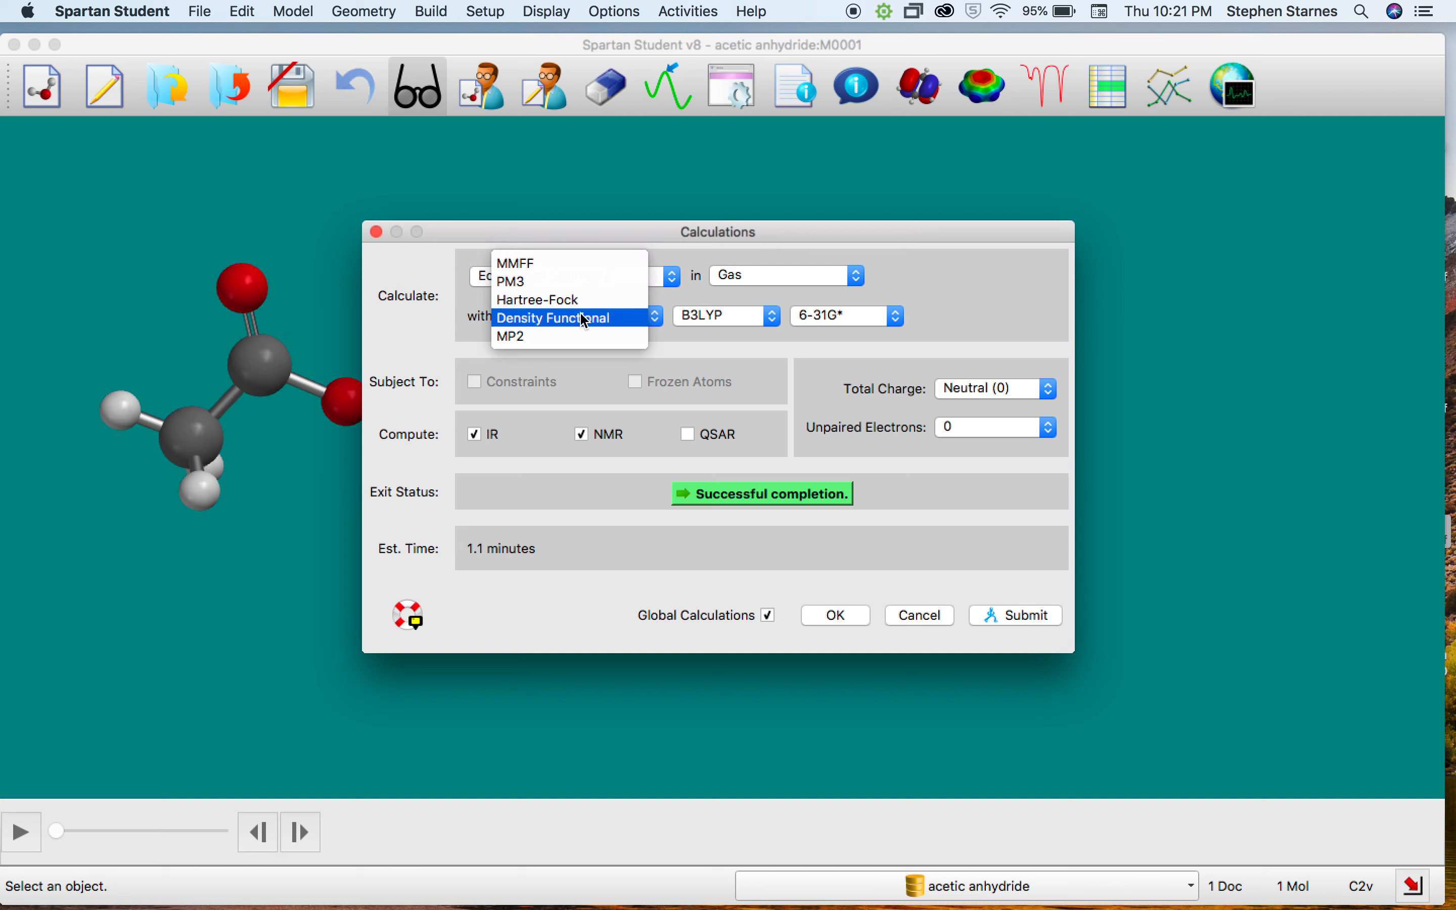
{"action": "left_click", "coordinate": [575, 268]}
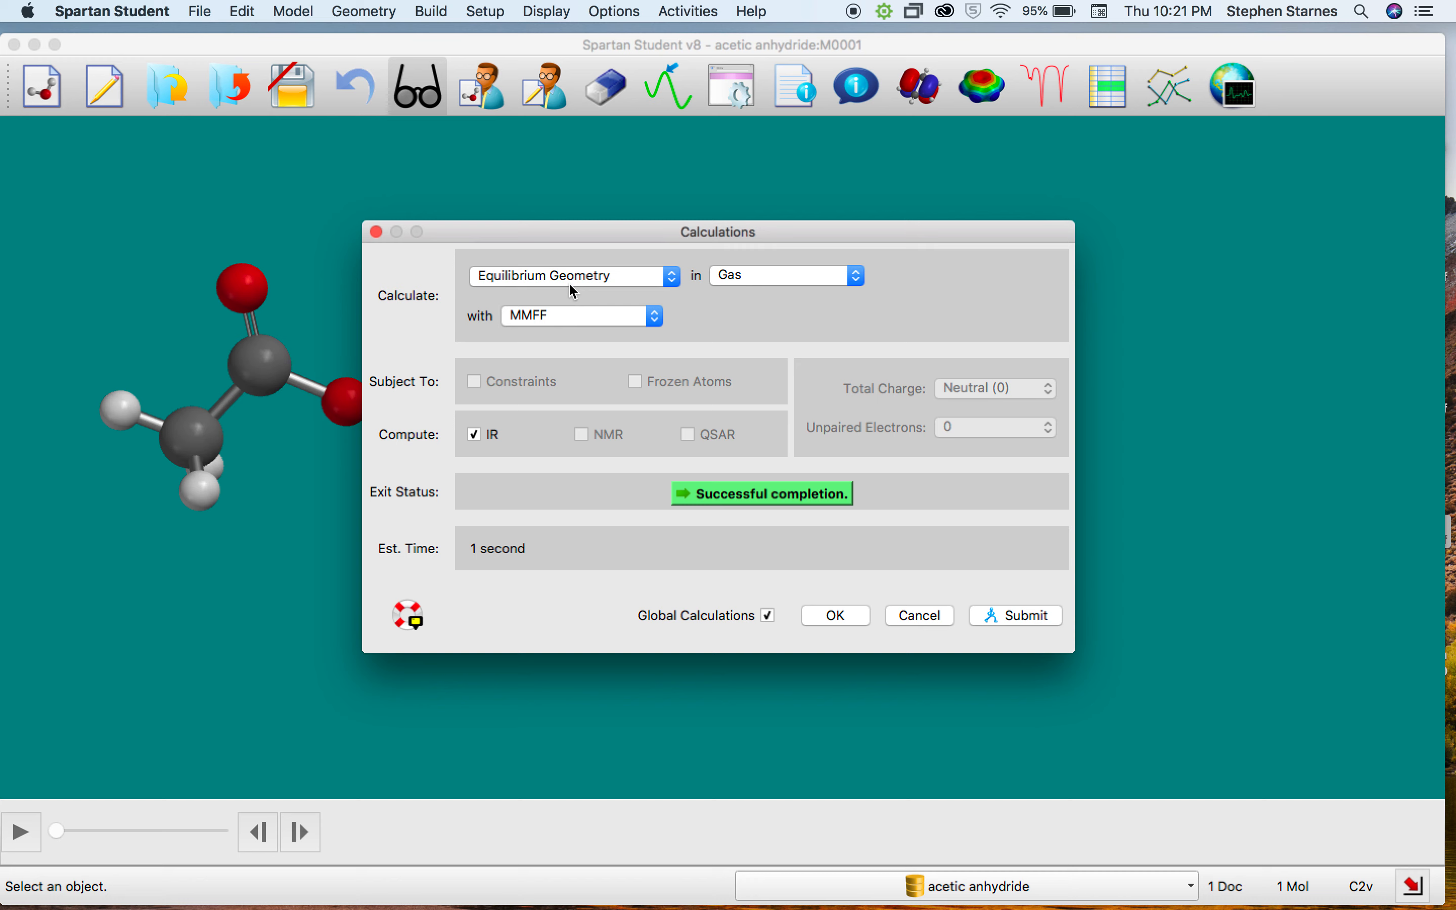
{"action": "left_click", "coordinate": [543, 319]}
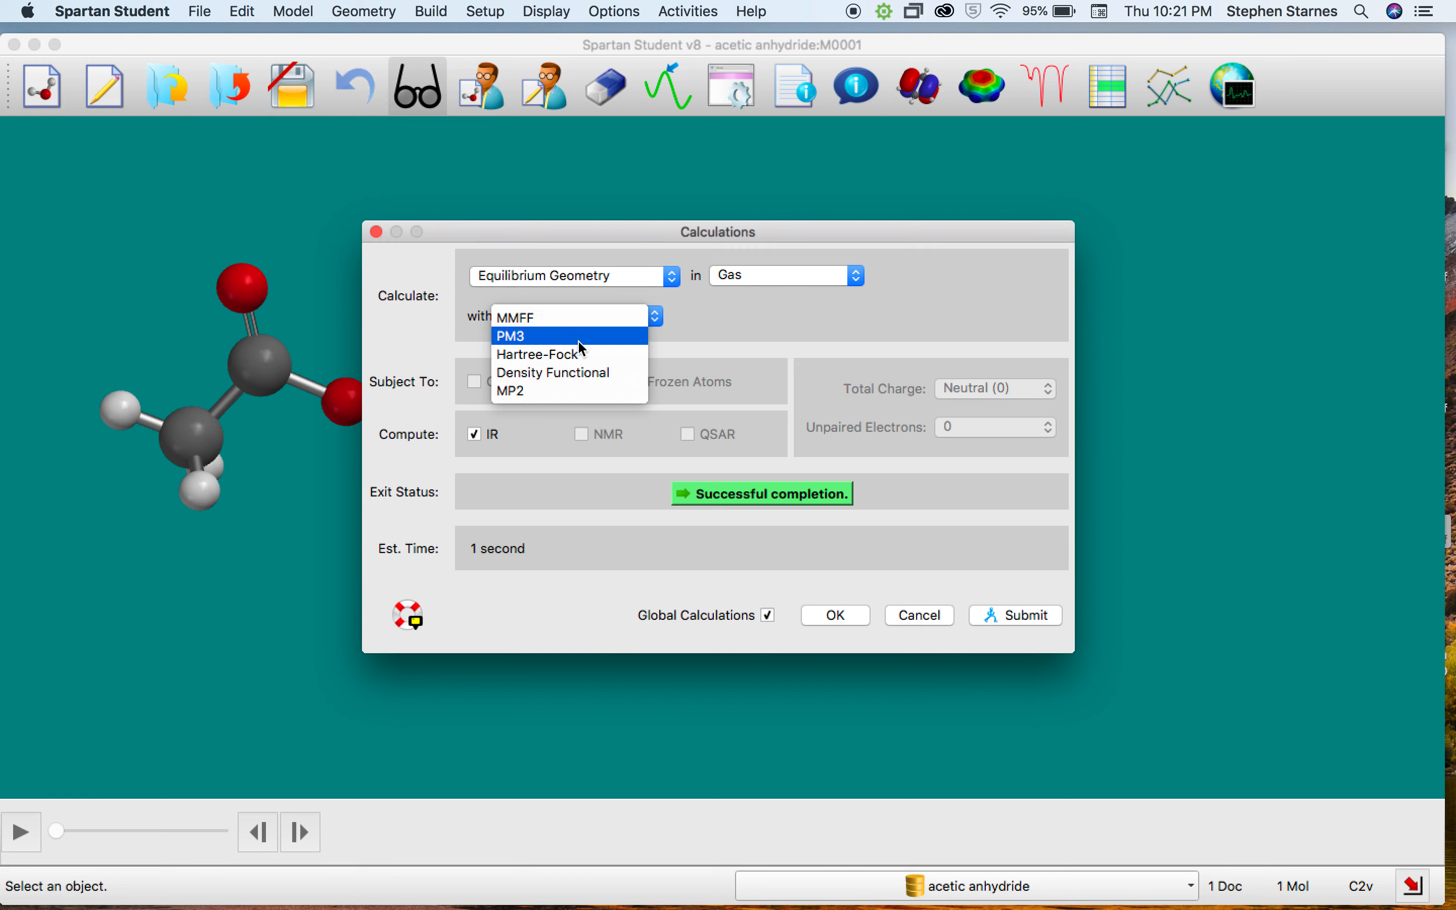
{"action": "left_click", "coordinate": [577, 376]}
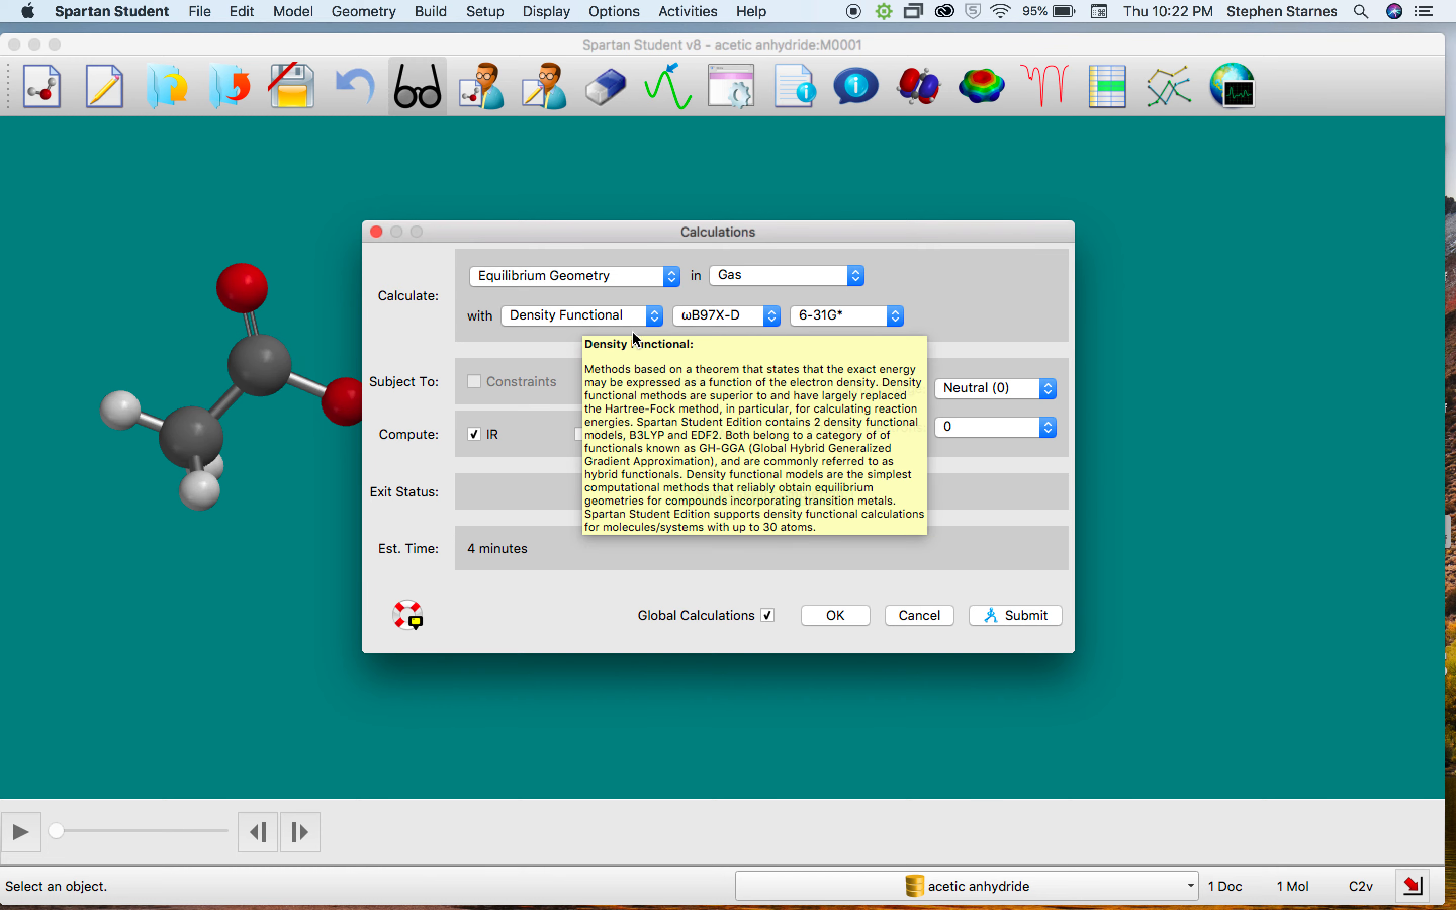
Choose the B3LYP functional with the 6-31G* basis set, include NMR, and submit the calculation.
{"action": "left_click", "coordinate": [716, 325]}
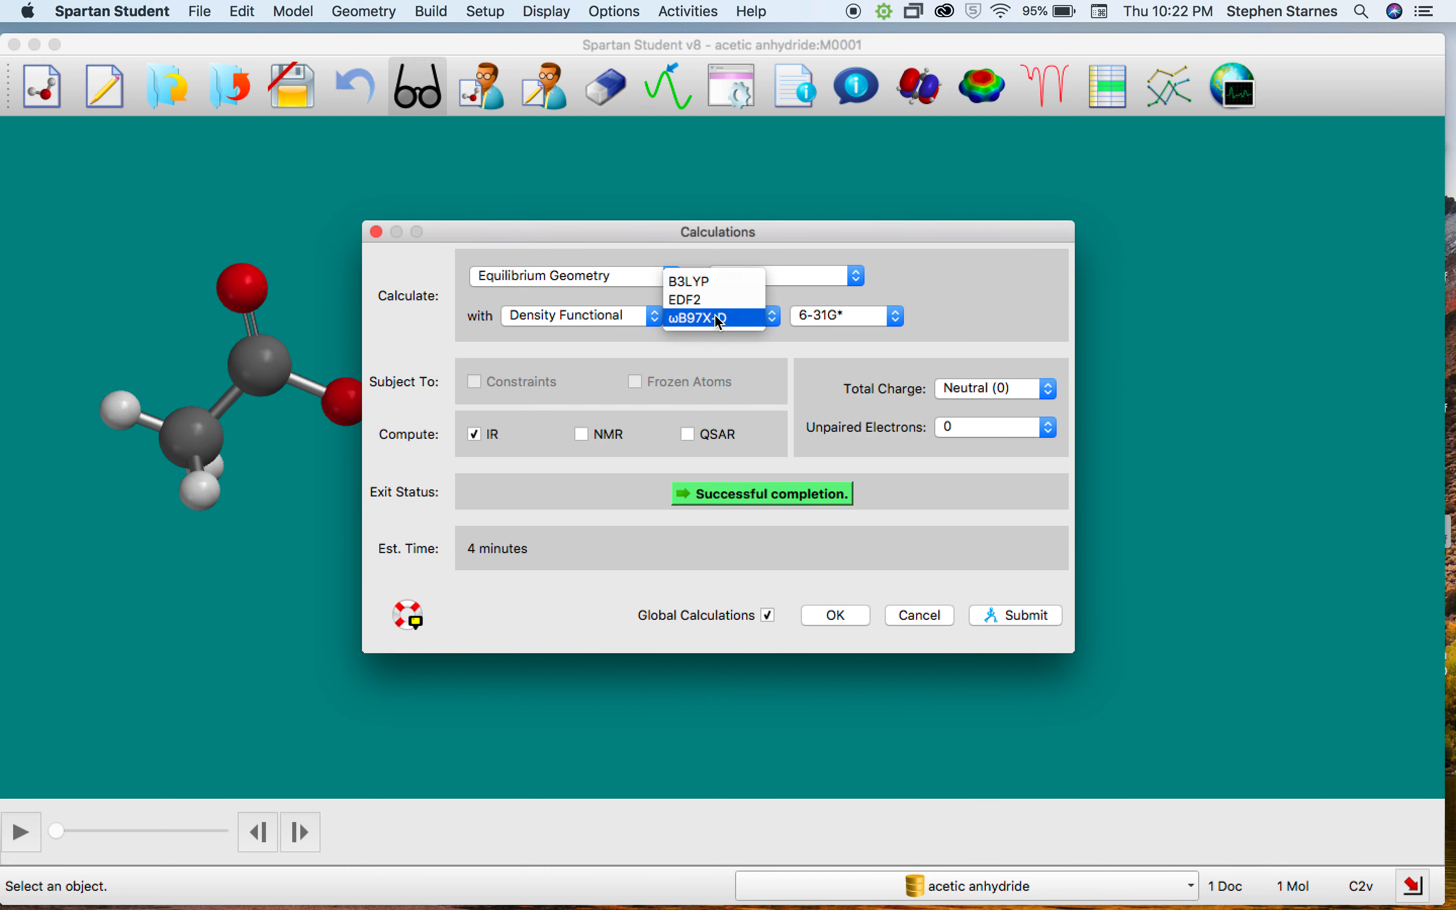
{"action": "left_click", "coordinate": [723, 280]}
{"action": "left_click", "coordinate": [826, 318]}
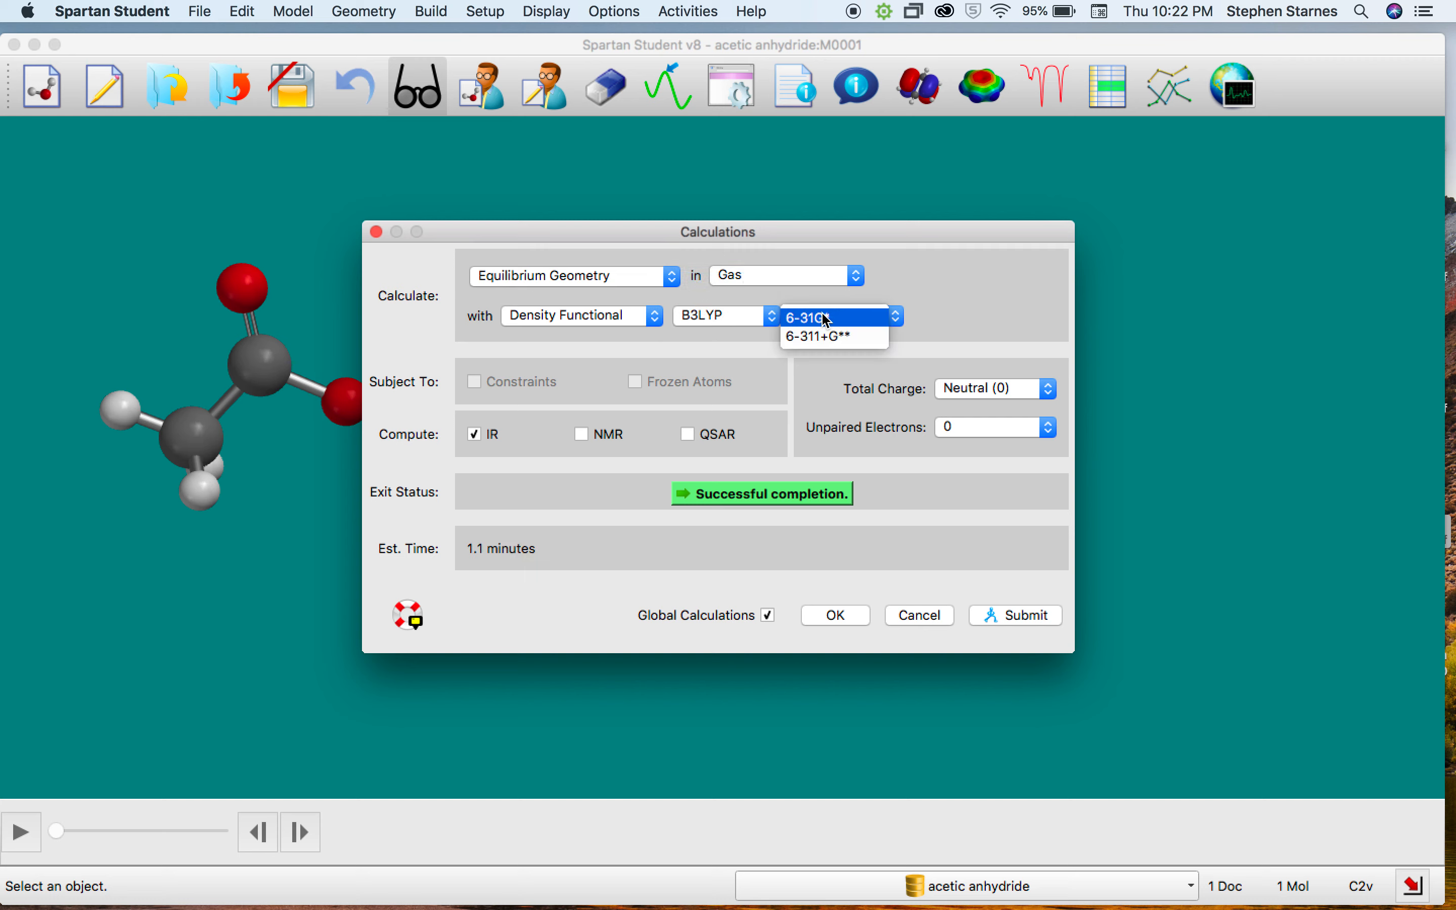
{"action": "left_click", "coordinate": [864, 319]}
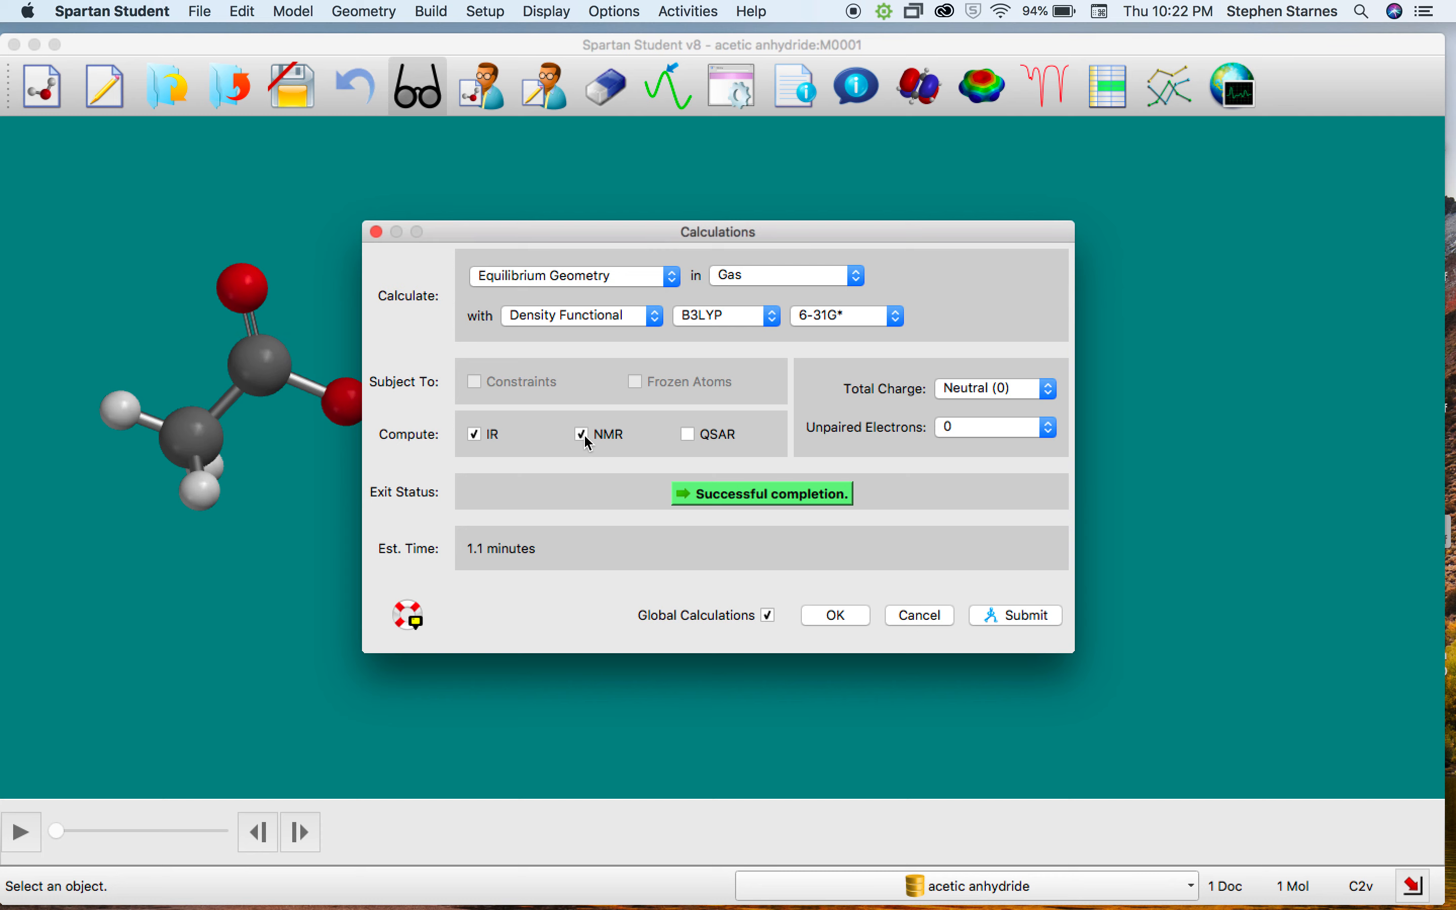
{"action": "left_click", "coordinate": [1025, 617]}
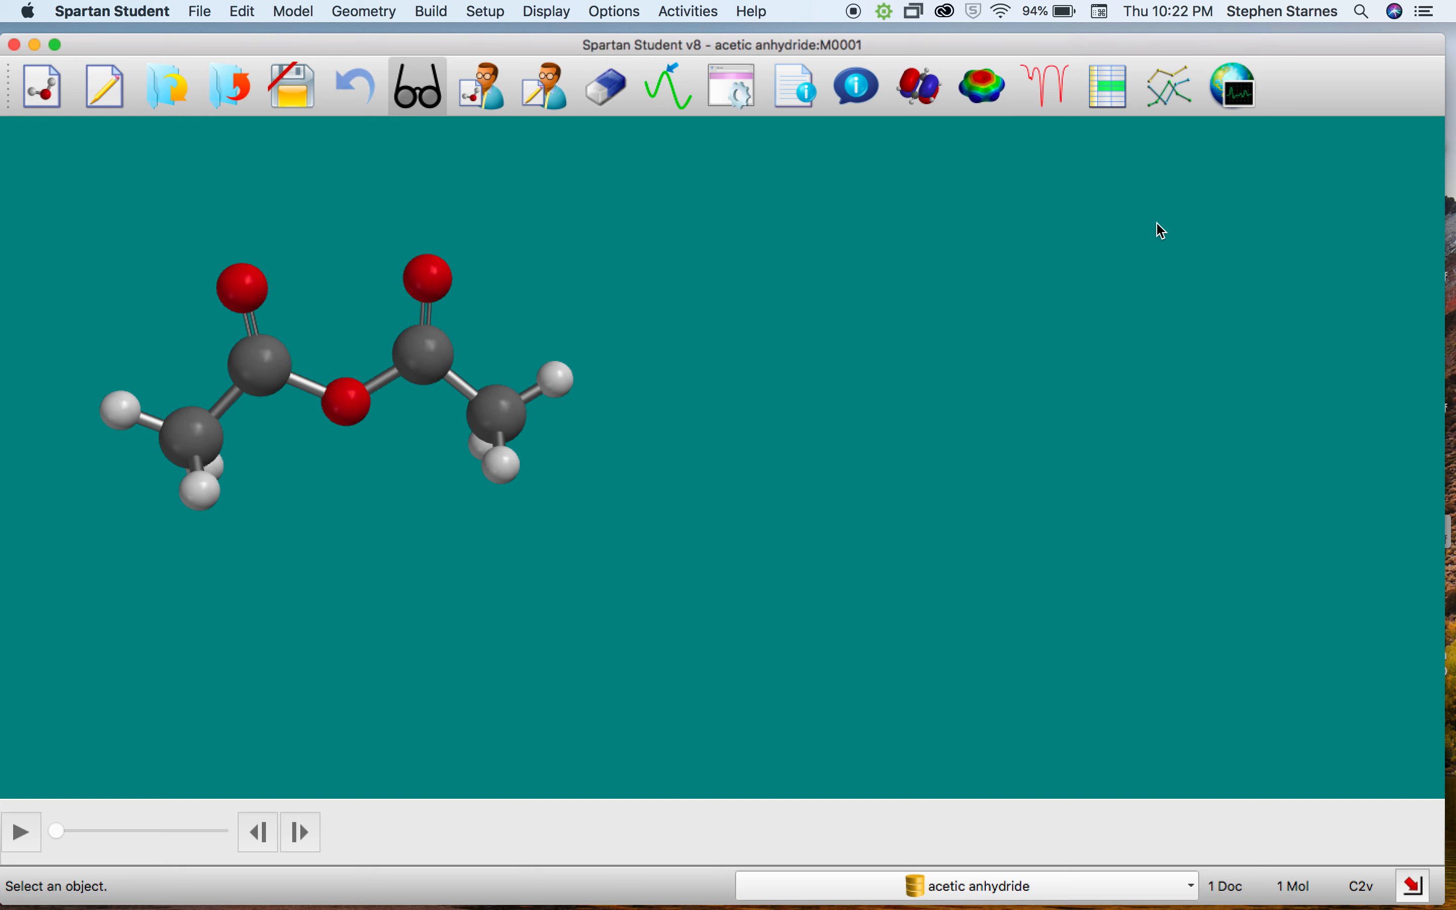
Open the spectra display for acetic anhydride and add the calculated IR spectrum.
{"action": "mouse_move", "coordinate": [848, 312]}
{"action": "left_mouse_down"}
{"action": "mouse_move", "coordinate": [891, 355]}
{"action": "mouse_move", "coordinate": [867, 295]}
{"action": "mouse_move", "coordinate": [841, 307]}
{"action": "left_mouse_up"}
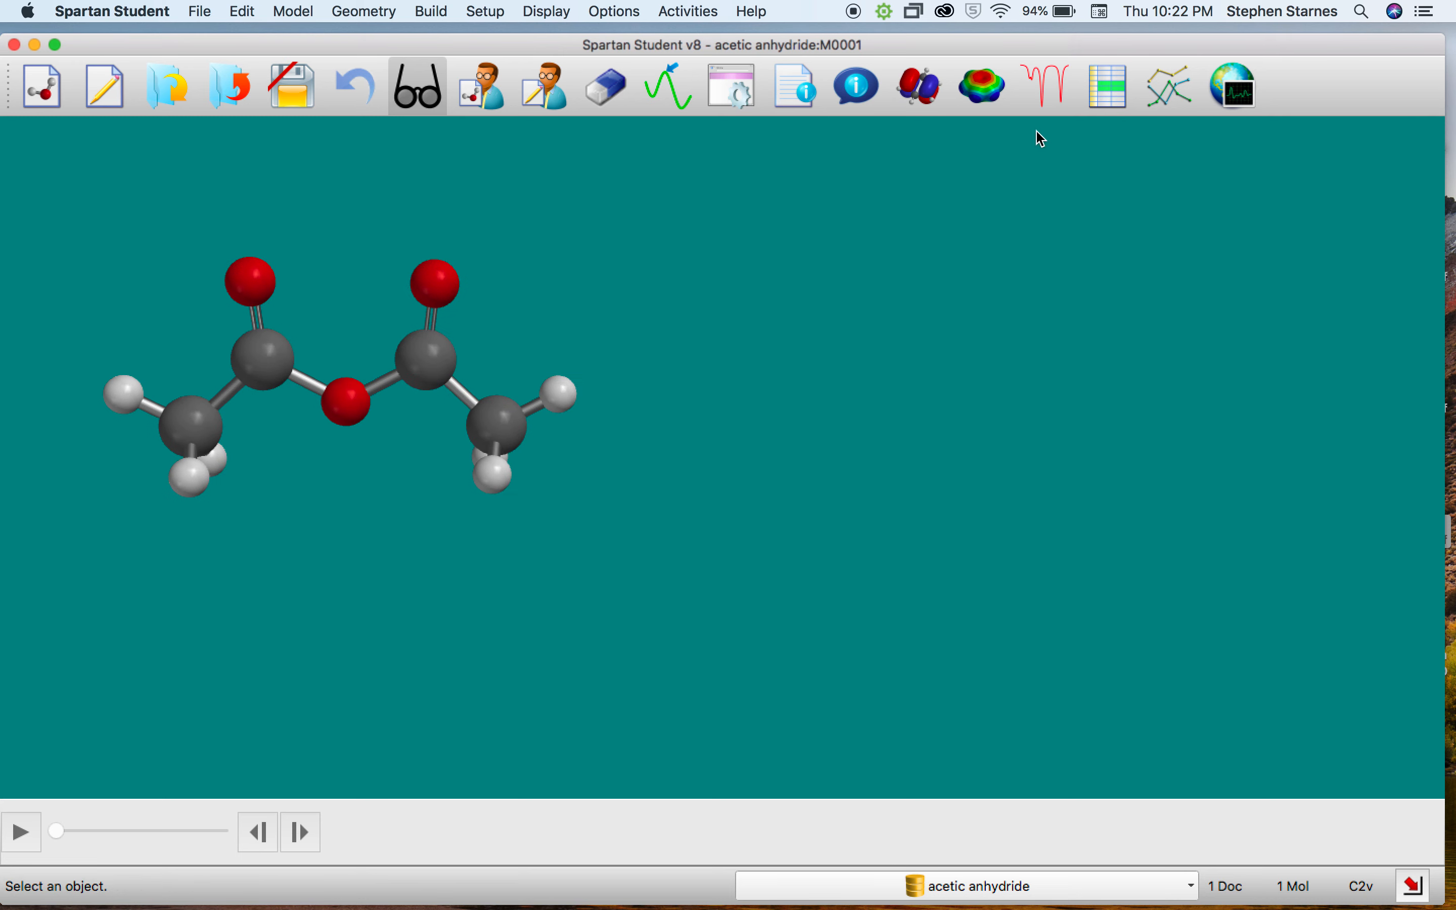
{"action": "left_click", "coordinate": [1047, 89]}
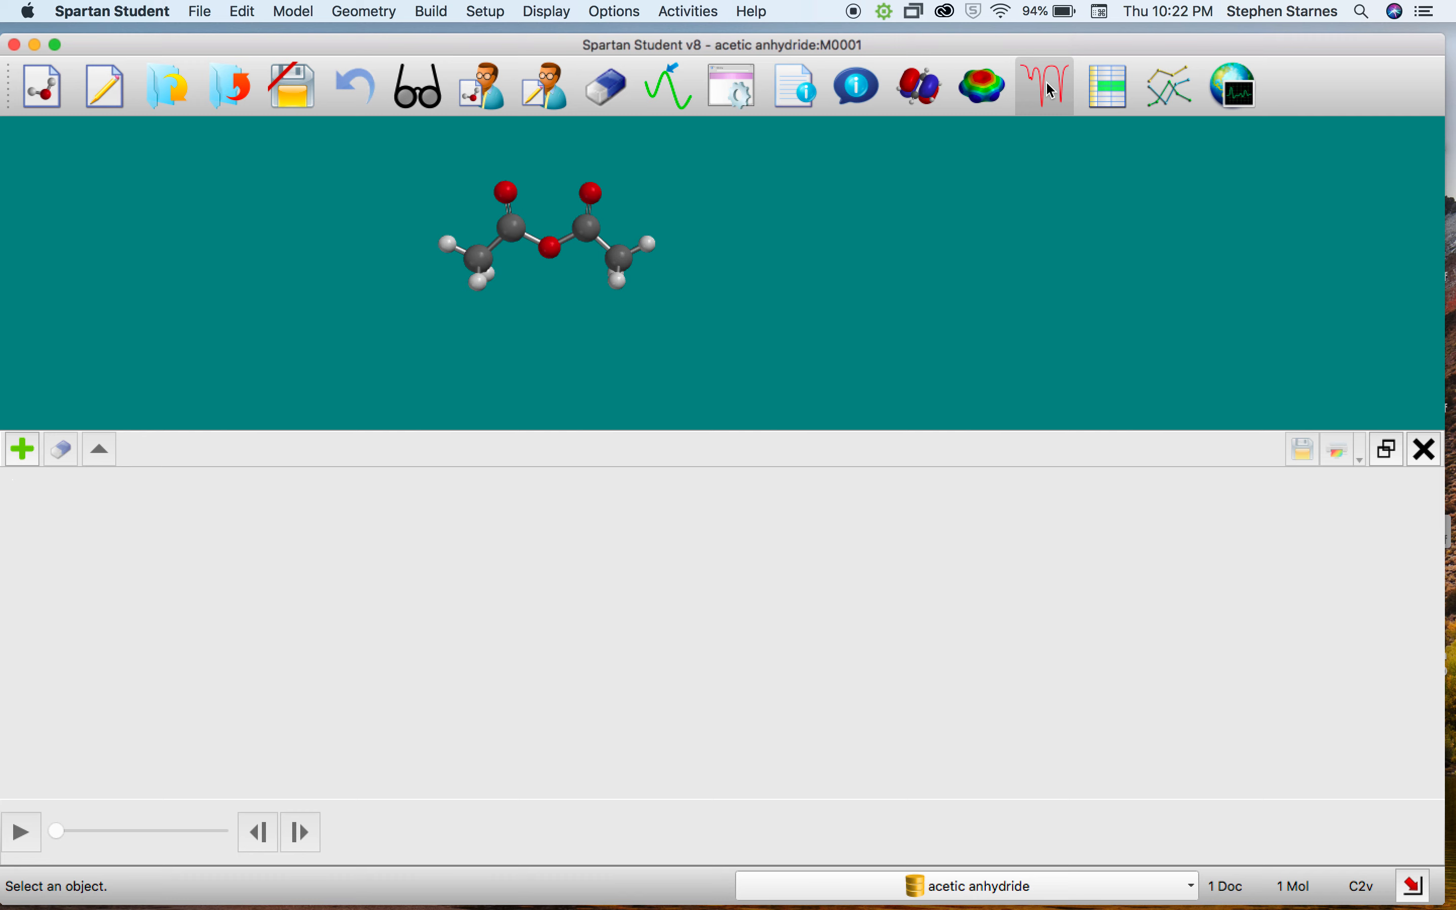
{"action": "left_click", "coordinate": [22, 452]}
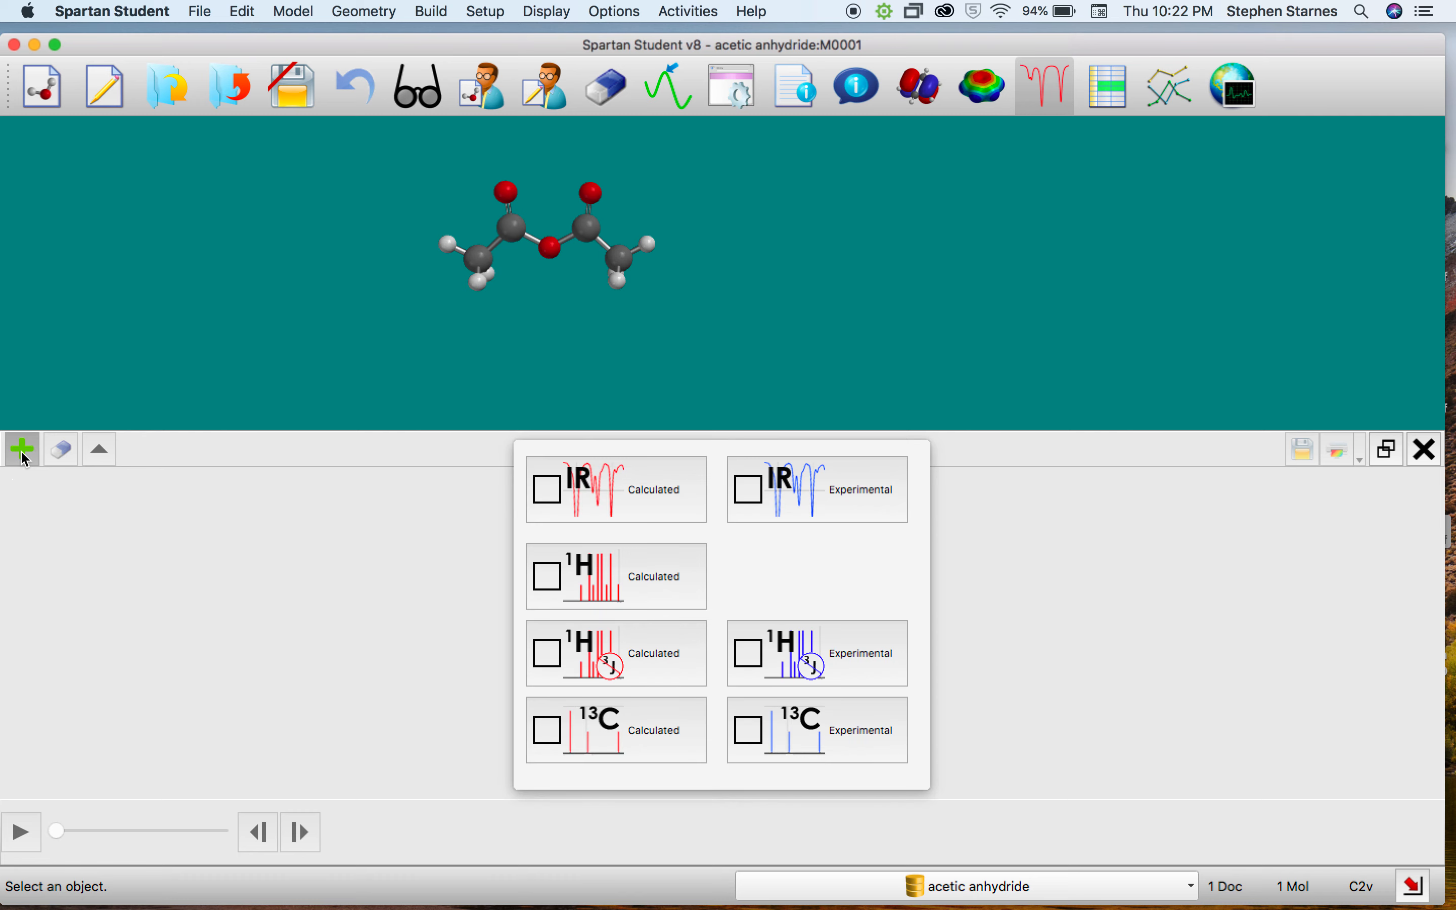
{"action": "left_click", "coordinate": [557, 499]}
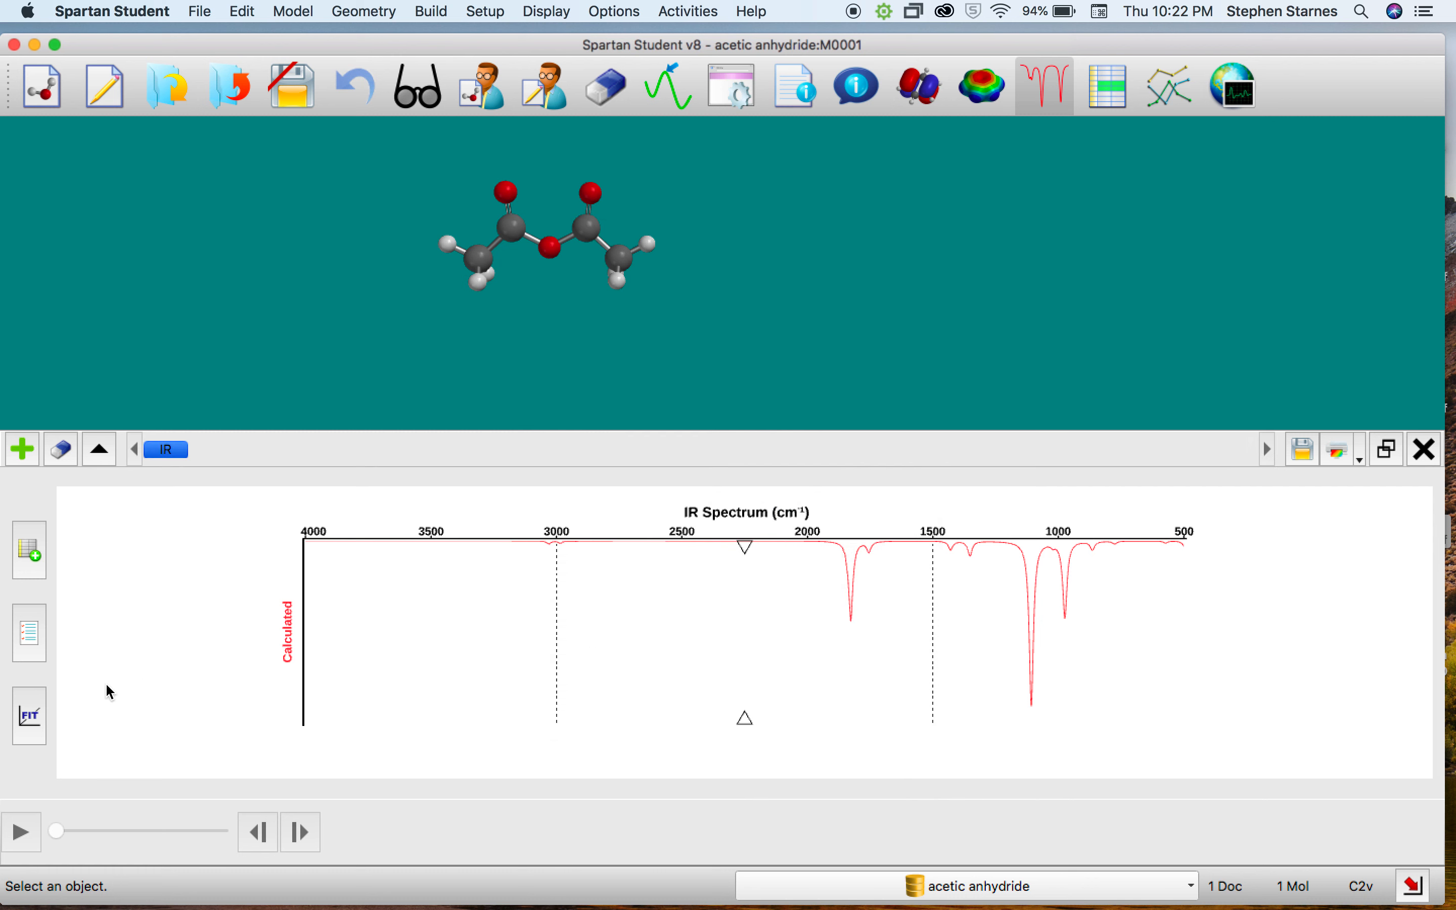
Fit the calculated IR spectrum to the experimental data and show the tables of calculated and experimental frequencies.
{"action": "left_click", "coordinate": [28, 637]}
{"action": "left_click", "coordinate": [43, 702]}
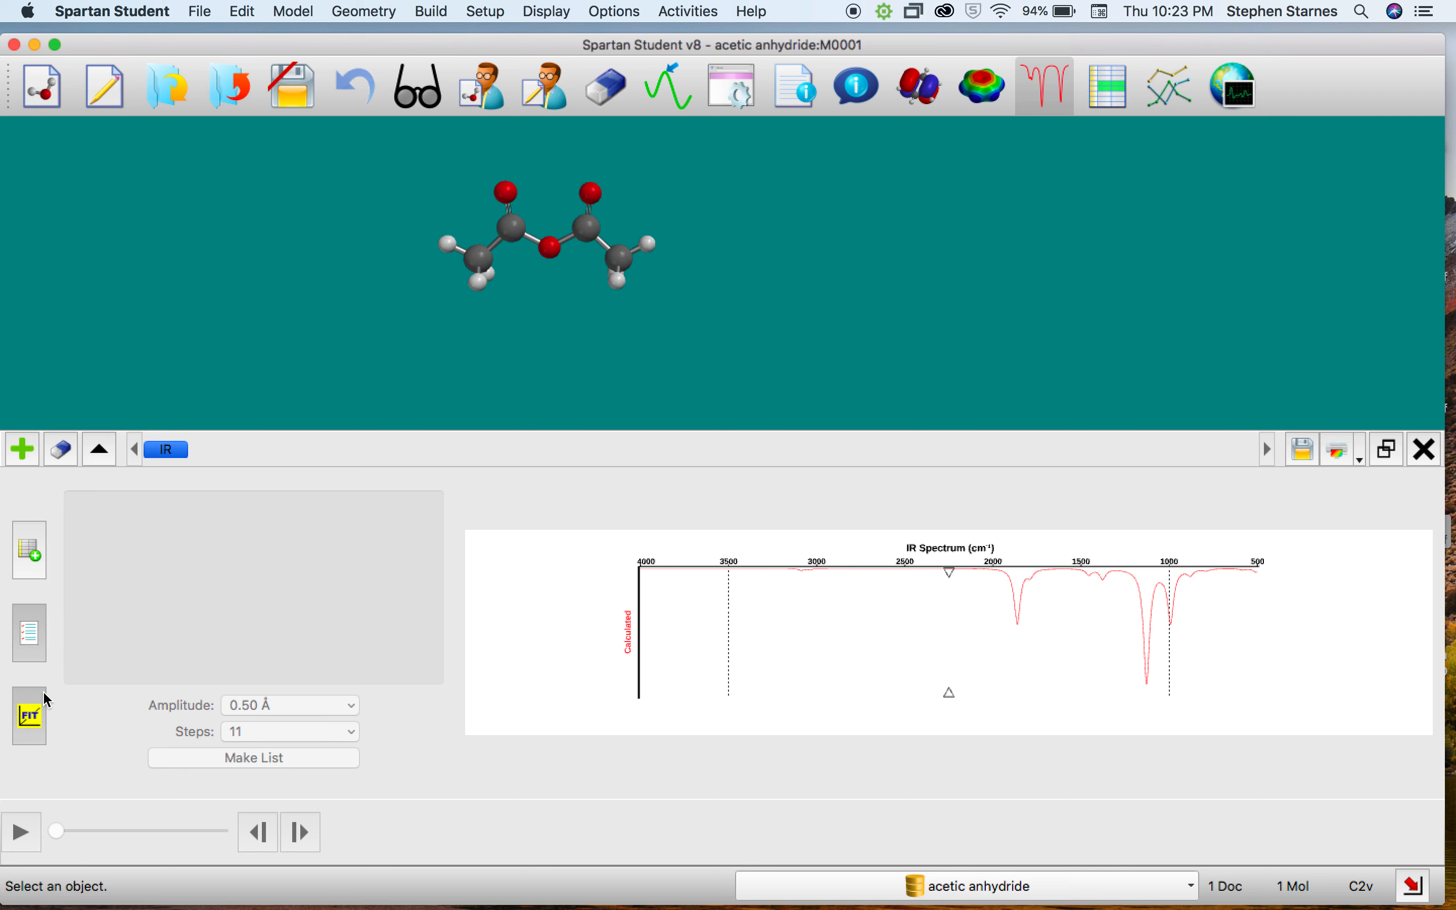
{"action": "left_click", "coordinate": [29, 632]}
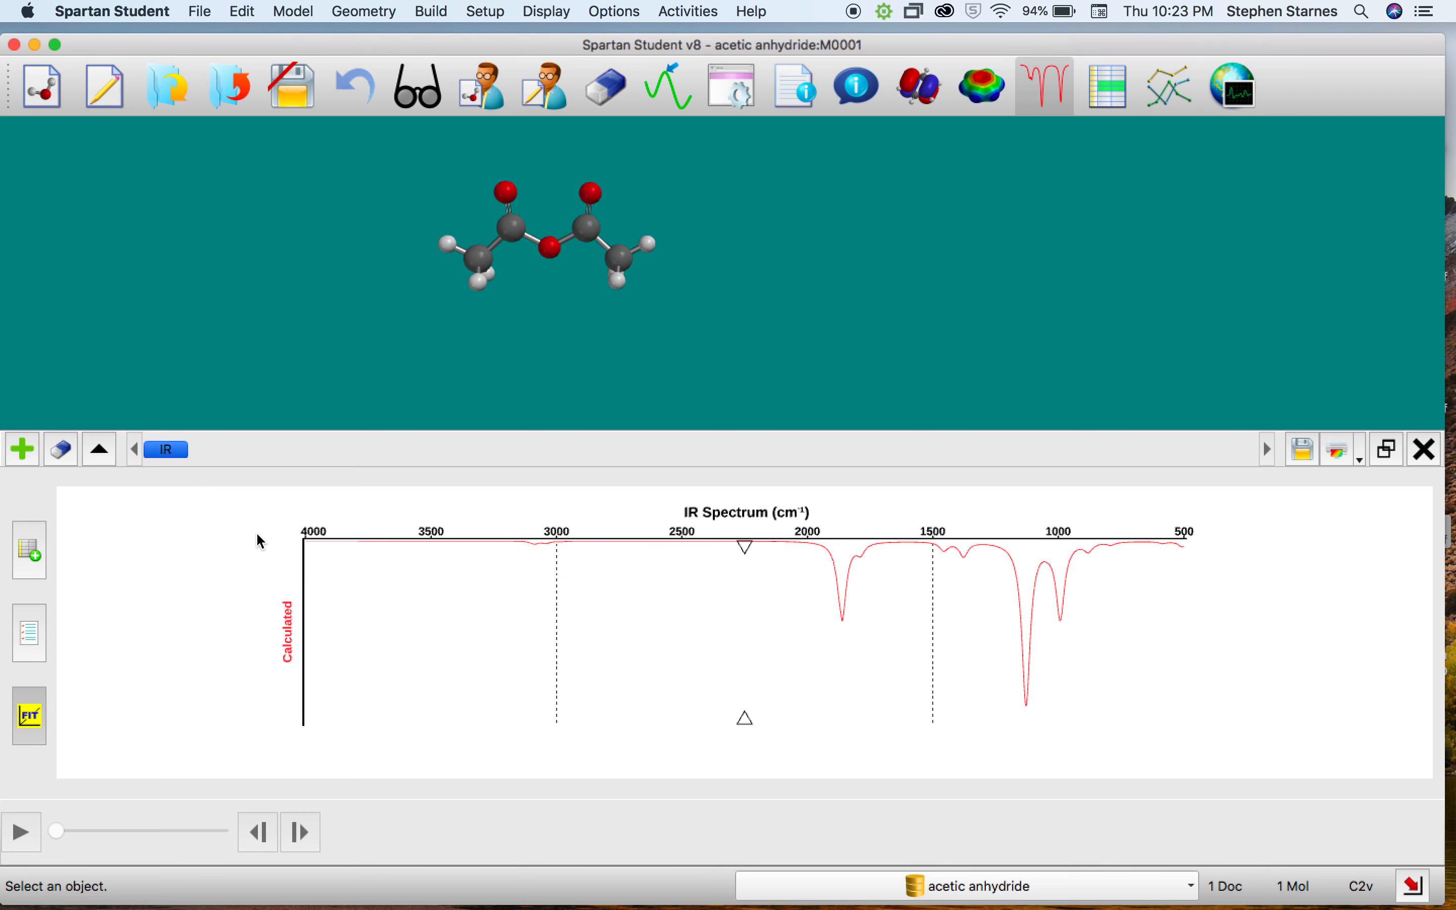
{"action": "left_click", "coordinate": [36, 549]}
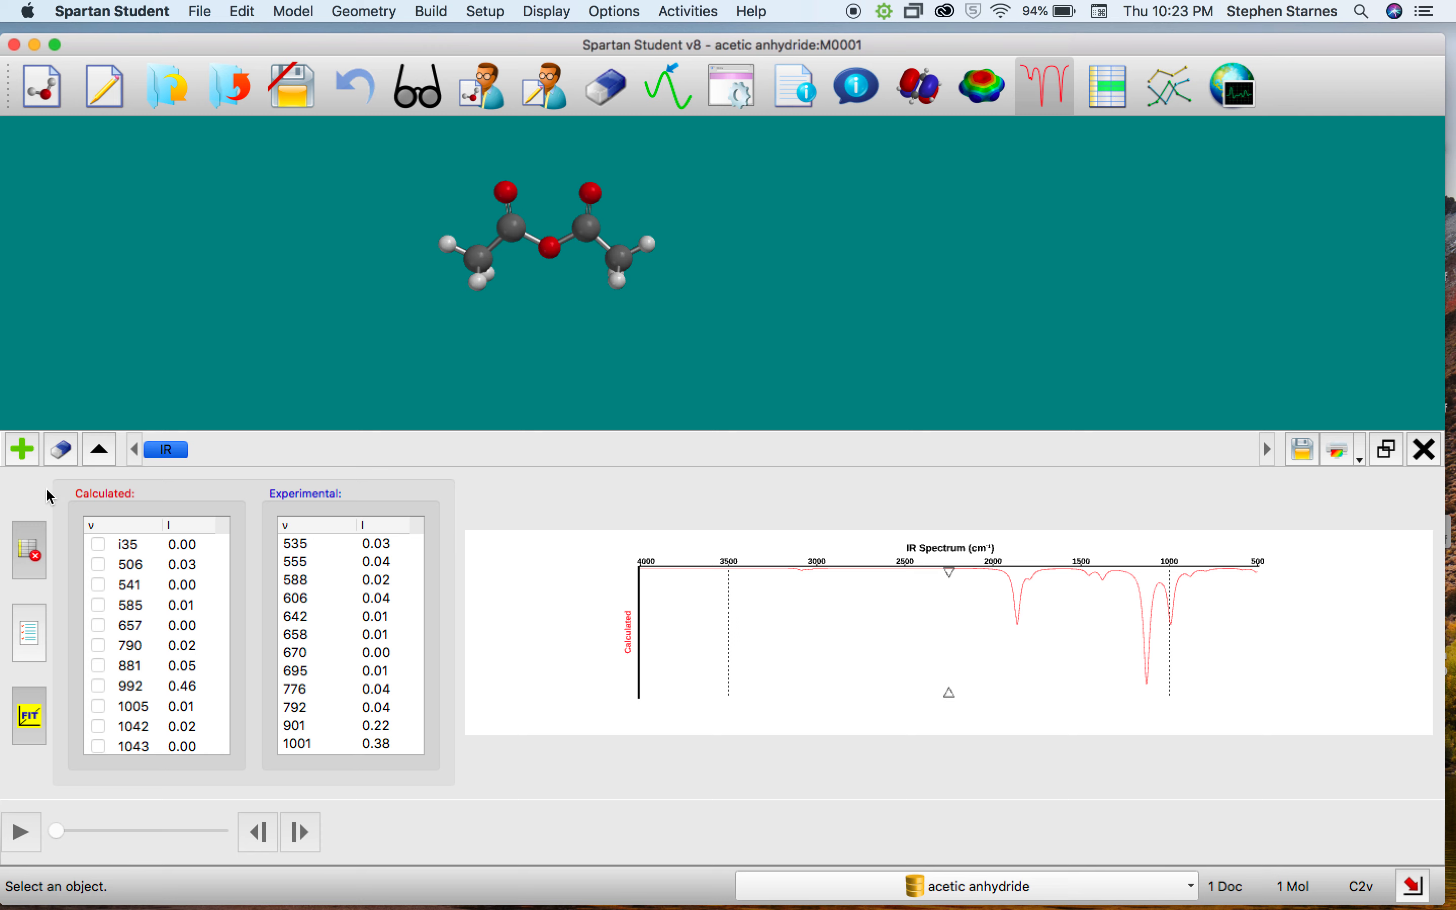
{"action": "left_click", "coordinate": [25, 450]}
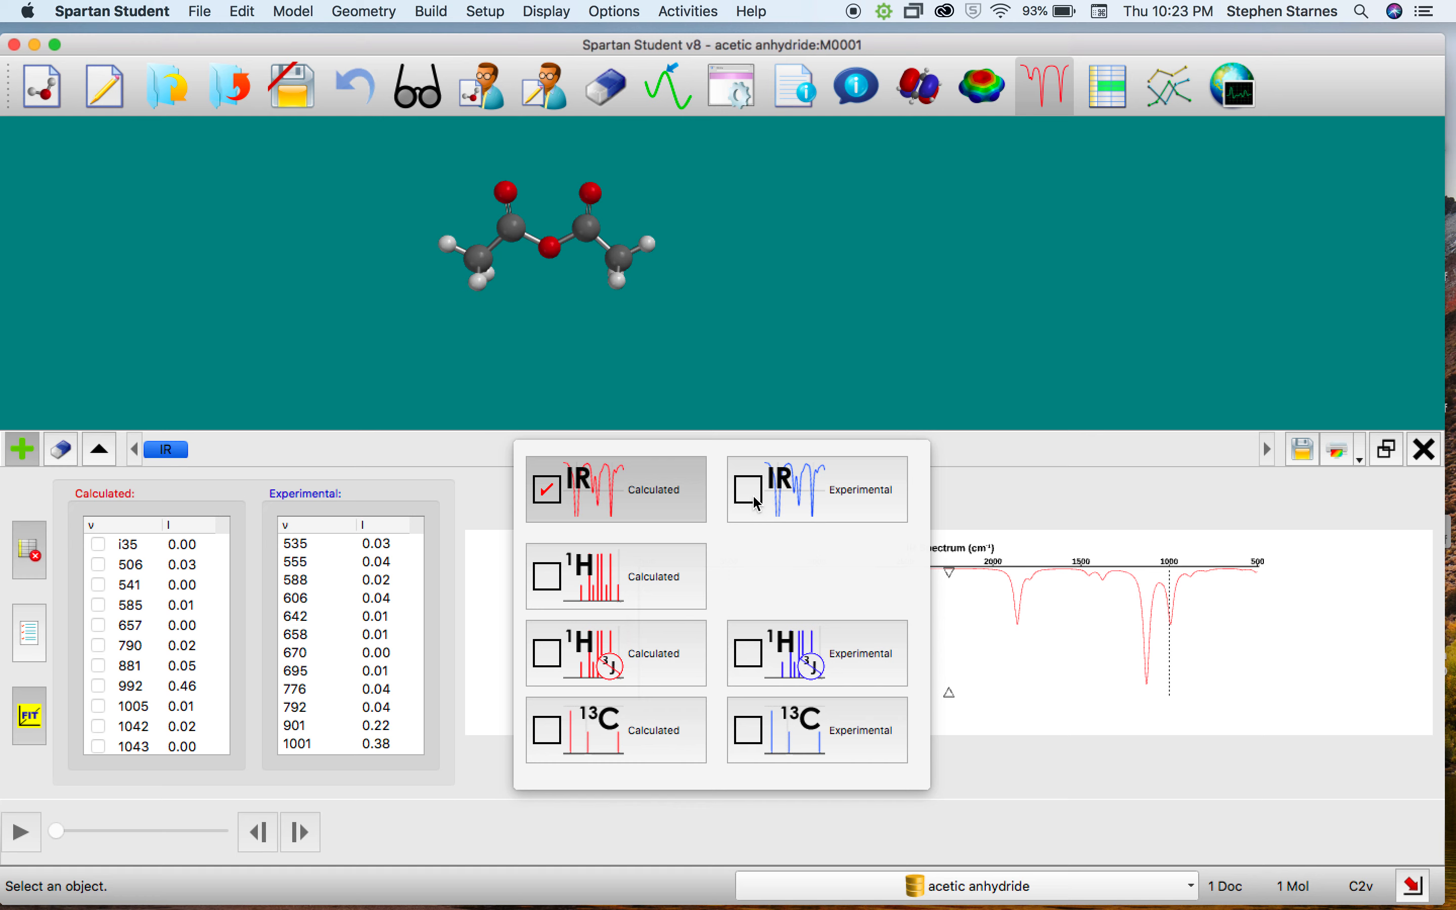
{"action": "left_click", "coordinate": [386, 456]}
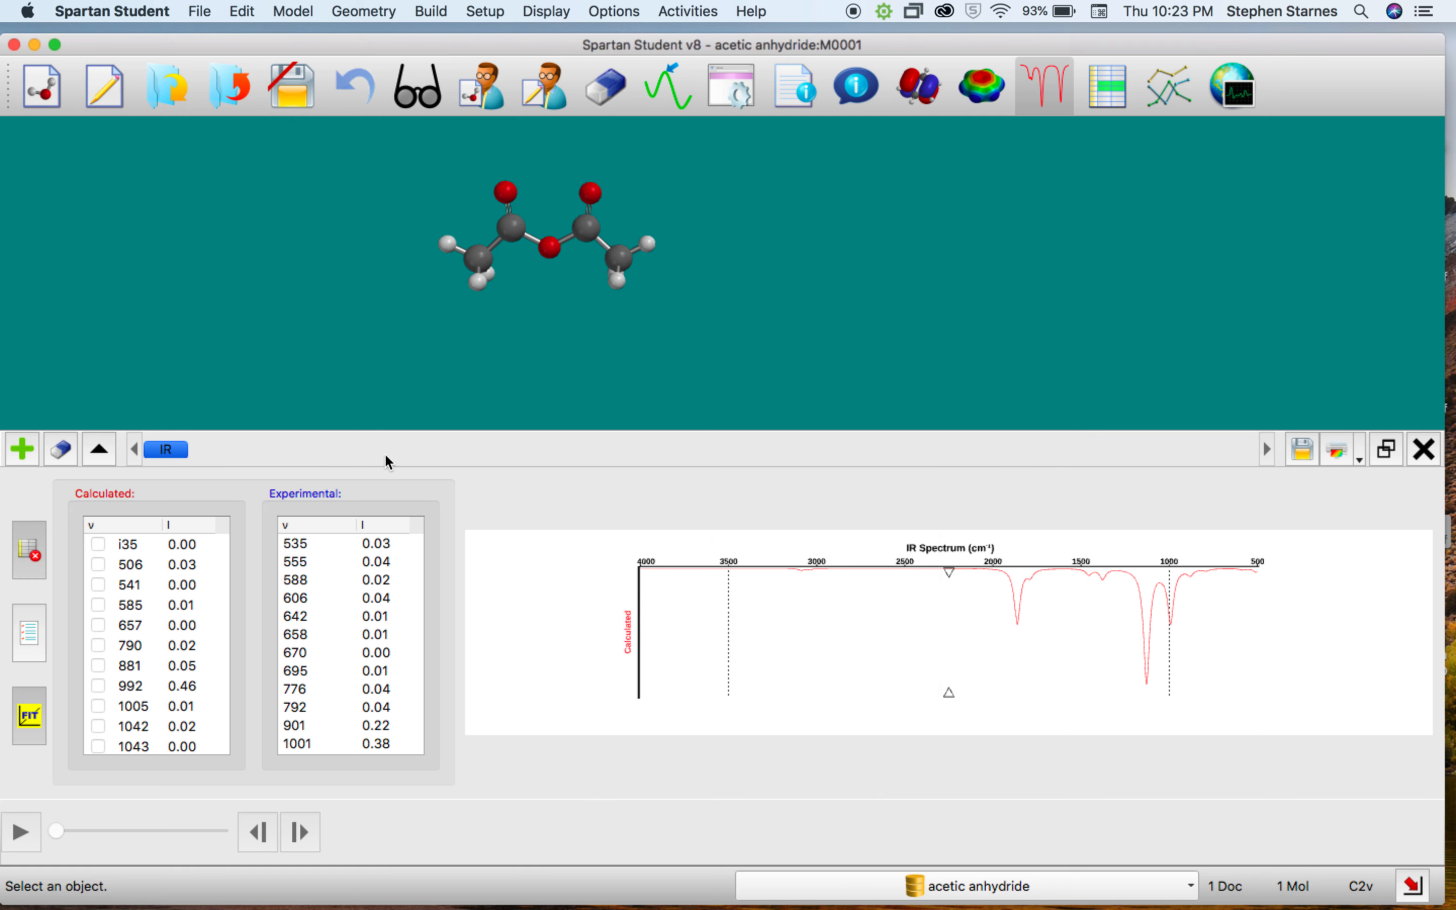
Look through the calculated frequencies and intensities from the lowest to the highest wavenumber.
{"action": "scroll", "coordinate": [149, 668], "scroll_direction": "down", "scroll_amount": 5}
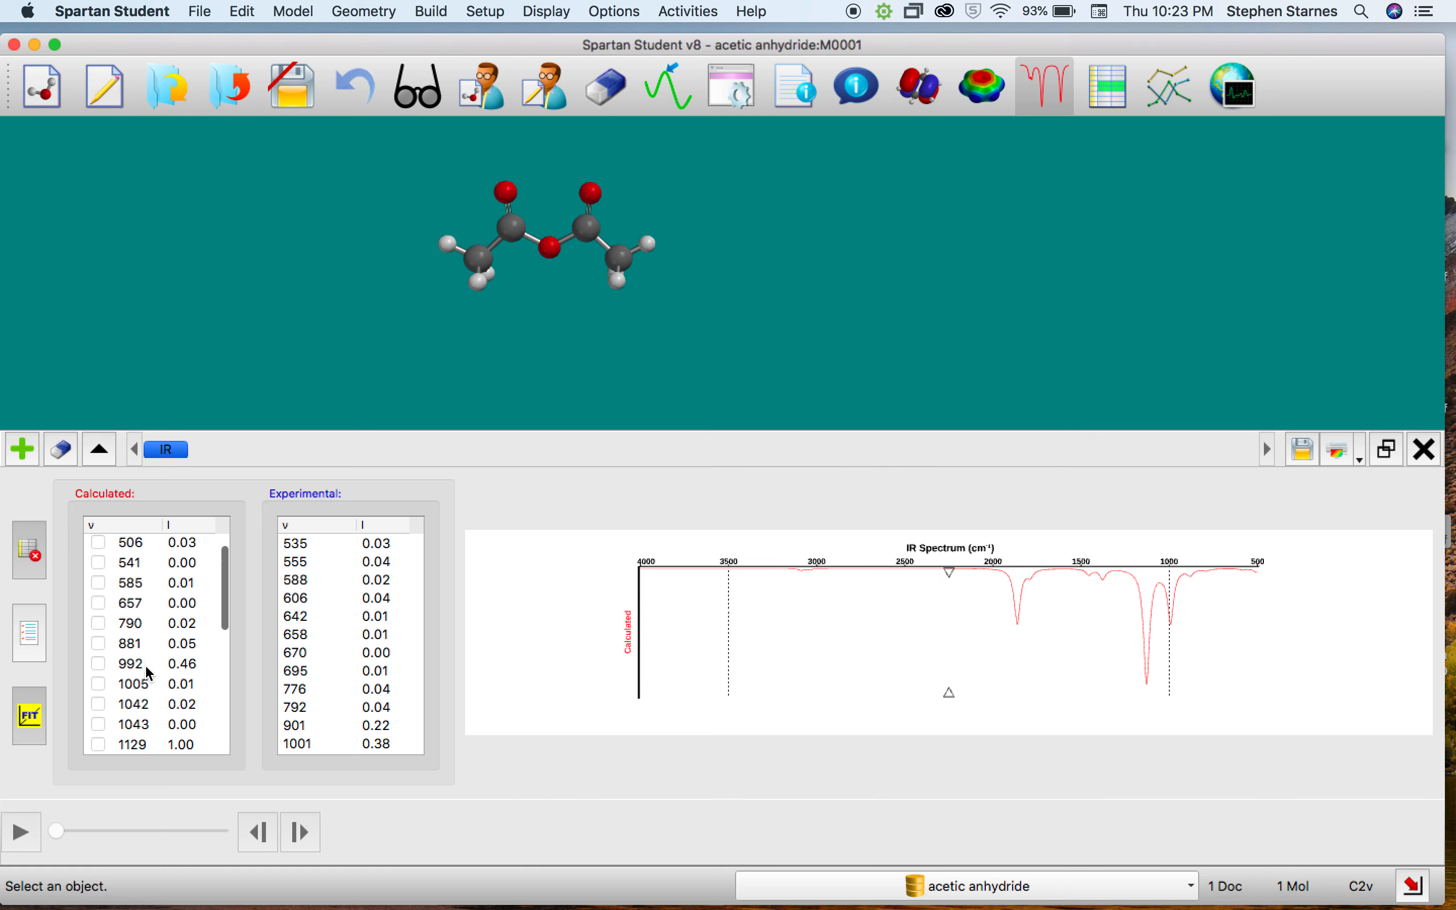
{"action": "scroll", "coordinate": [149, 673], "scroll_direction": "down", "scroll_amount": 3}
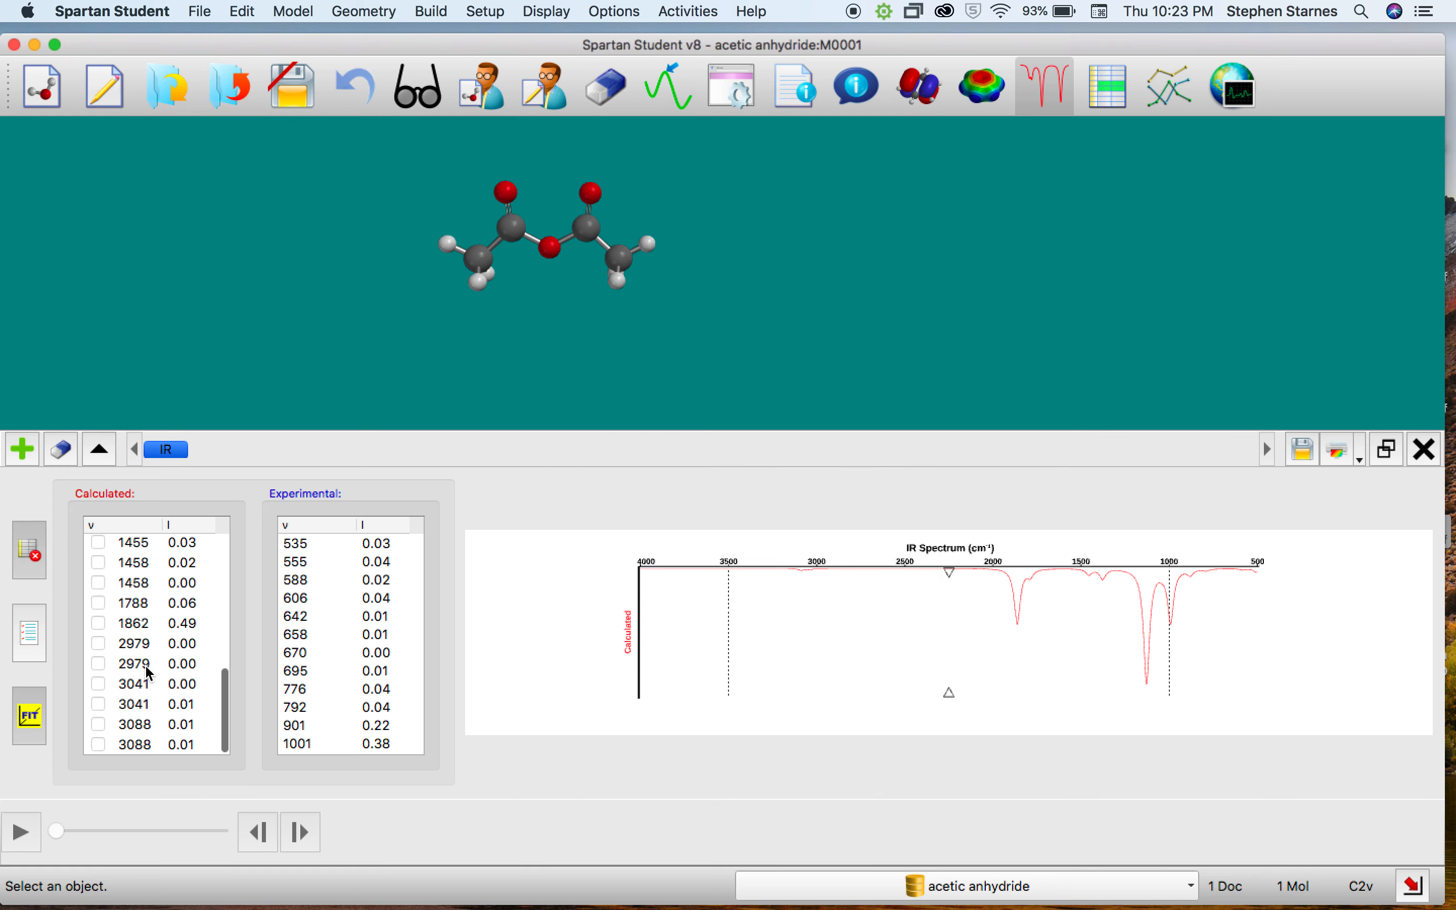
{"action": "scroll", "coordinate": [148, 673], "scroll_direction": "up", "scroll_amount": 2}
{"action": "scroll", "coordinate": [148, 673], "scroll_direction": "down", "scroll_amount": 2}
{"action": "scroll", "coordinate": [670, 300], "scroll_direction": "down", "scroll_amount": 1}
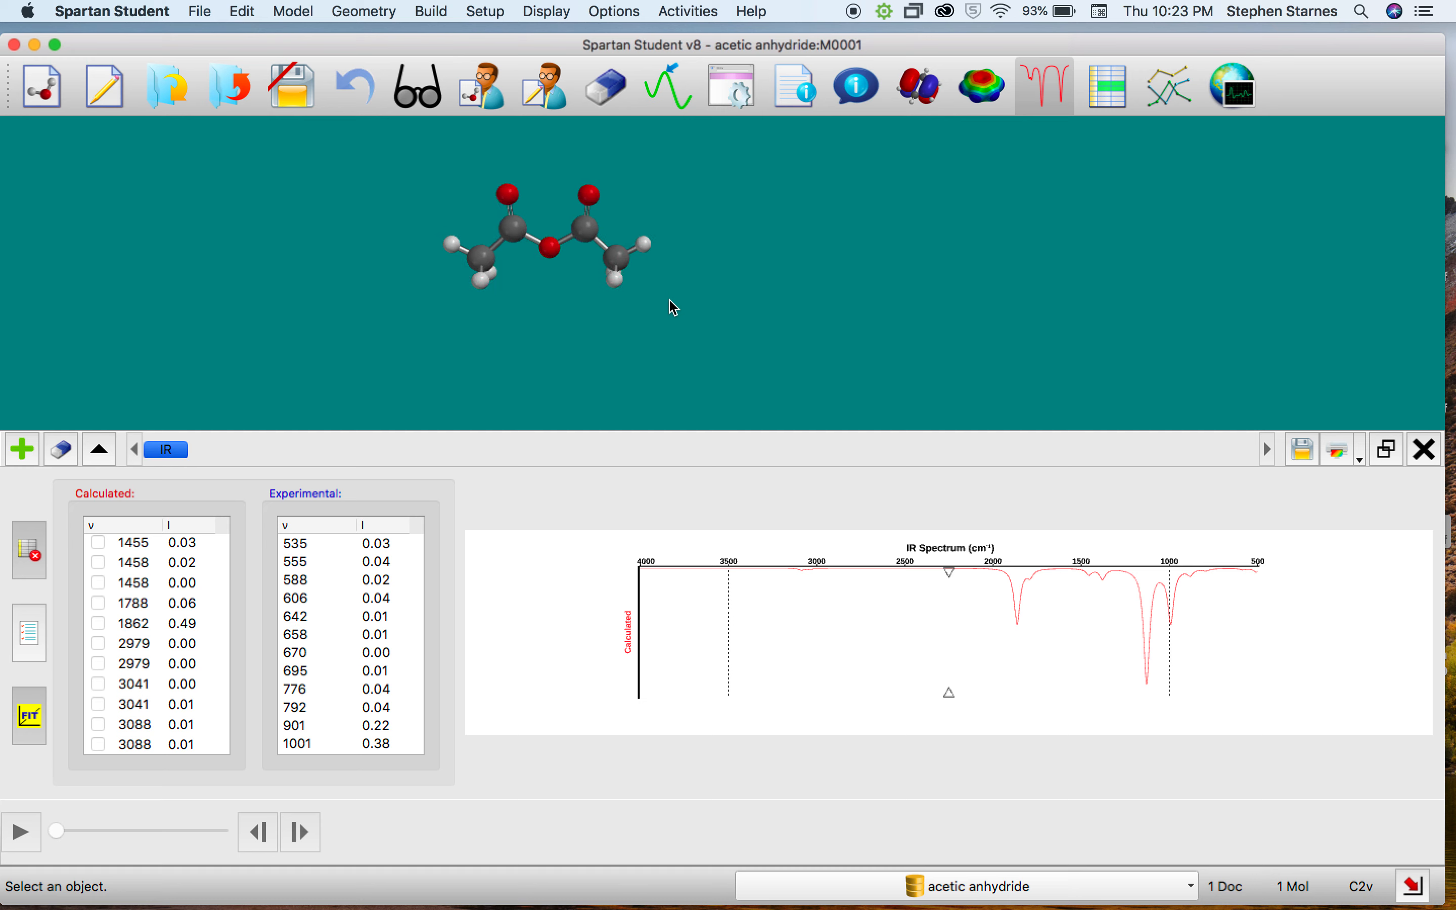
Enlarge and center the molecule, and animate the vibration of the 1862 cm⁻¹ peak in the calculated IR spectrum.
{"action": "scroll", "coordinate": [670, 300], "scroll_direction": "up", "scroll_amount": 4}
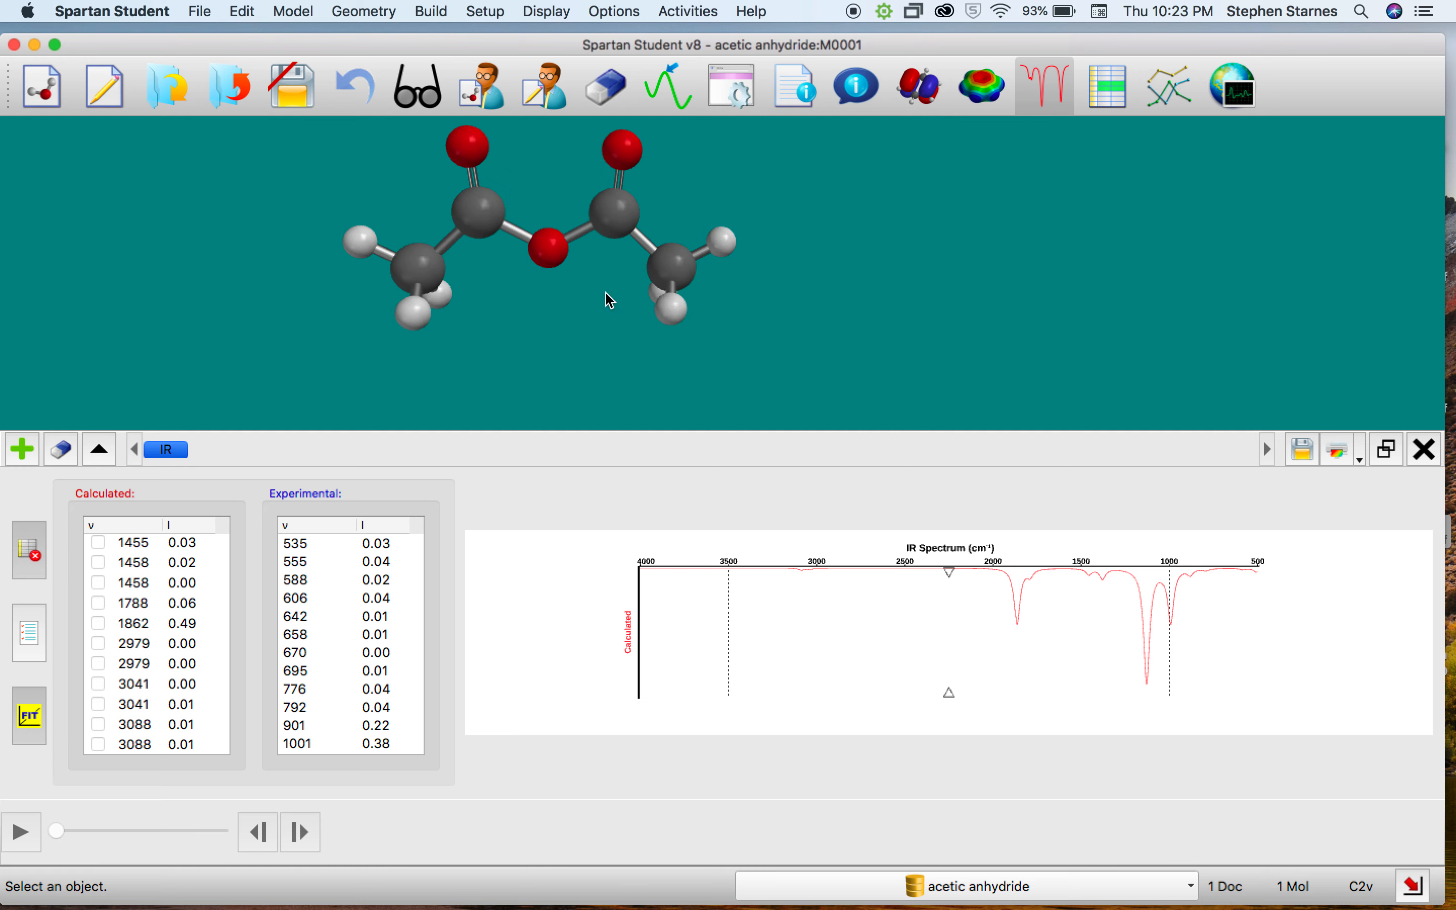
{"action": "mouse_move", "coordinate": [610, 300]}
{"action": "left_mouse_down"}
{"action": "mouse_move", "coordinate": [614, 335]}
{"action": "mouse_move", "coordinate": [627, 293]}
{"action": "mouse_move", "coordinate": [627, 322]}
{"action": "mouse_move", "coordinate": [636, 303]}
{"action": "left_mouse_up"}
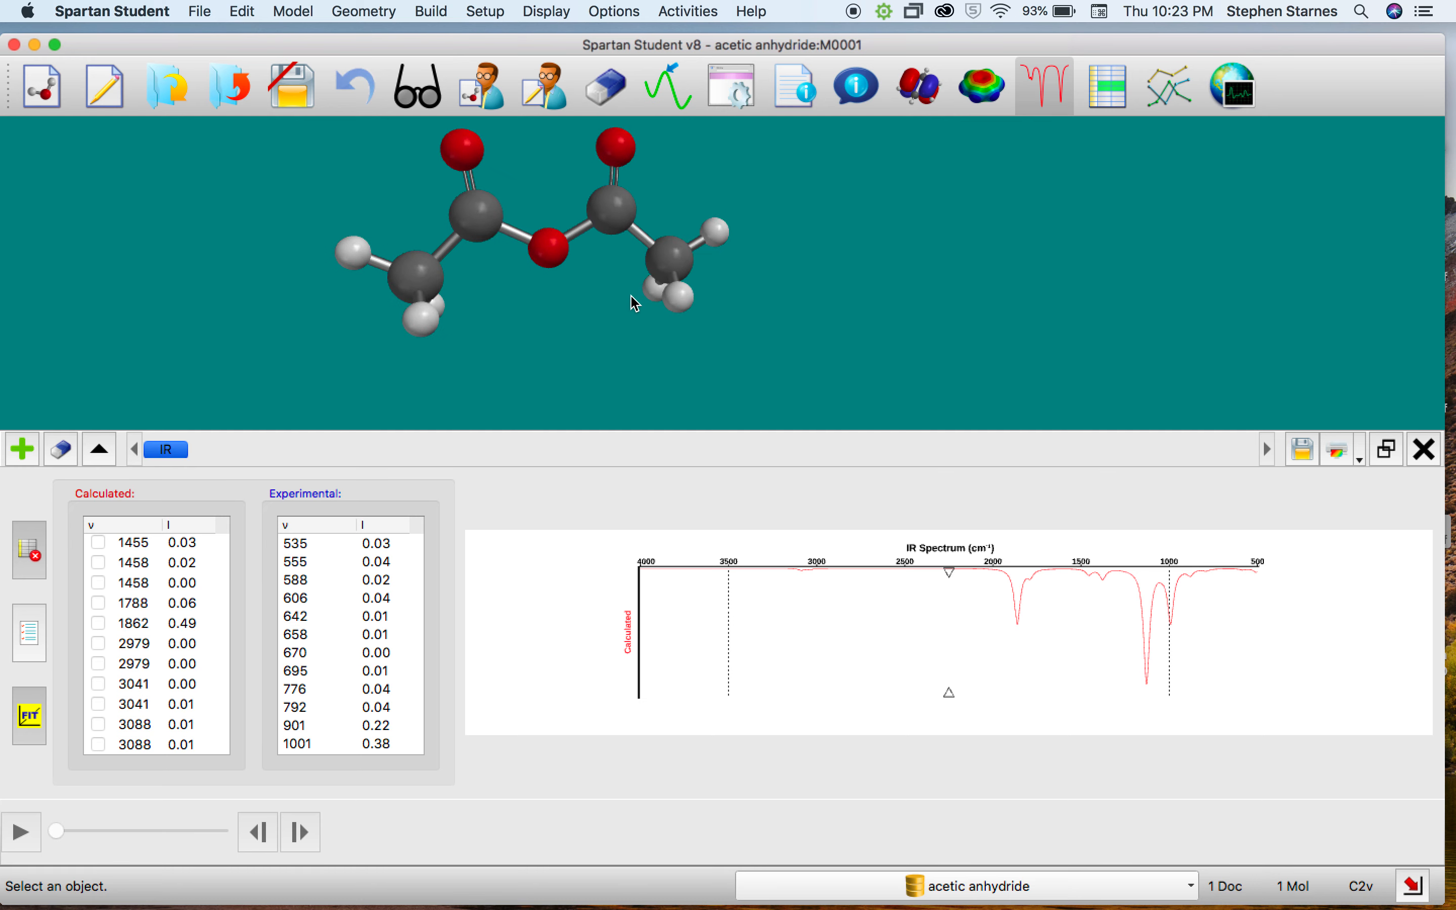
{"action": "right_click_drag", "start_coordinate": [636, 303], "coordinate": [624, 364]}
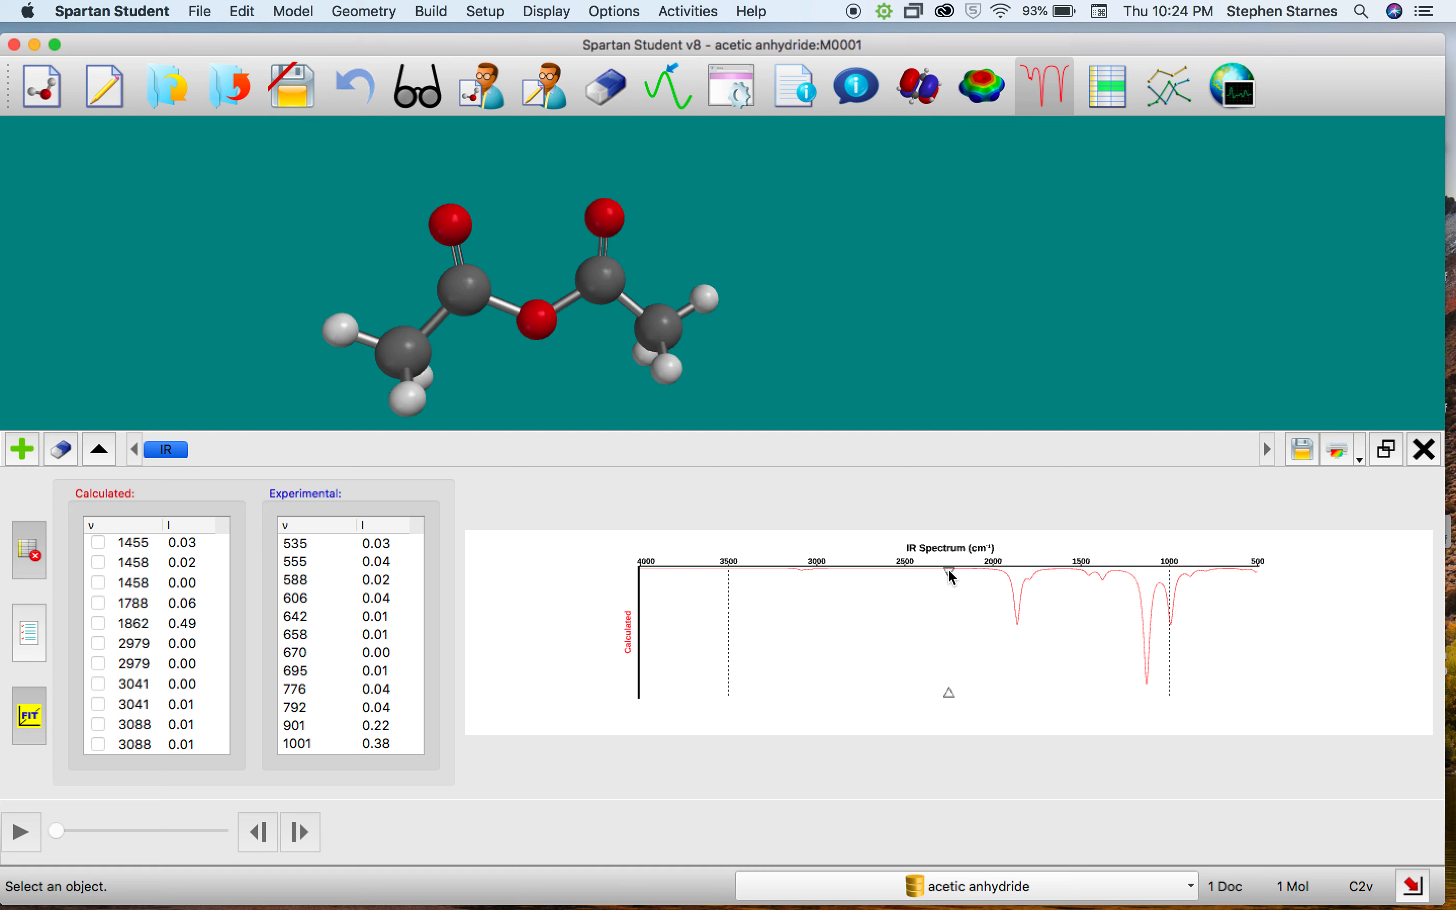
{"action": "mouse_move", "coordinate": [949, 571]}
{"action": "left_mouse_down"}
{"action": "mouse_move", "coordinate": [965, 573]}
{"action": "mouse_move", "coordinate": [885, 572]}
{"action": "mouse_move", "coordinate": [1027, 579]}
{"action": "left_mouse_up"}
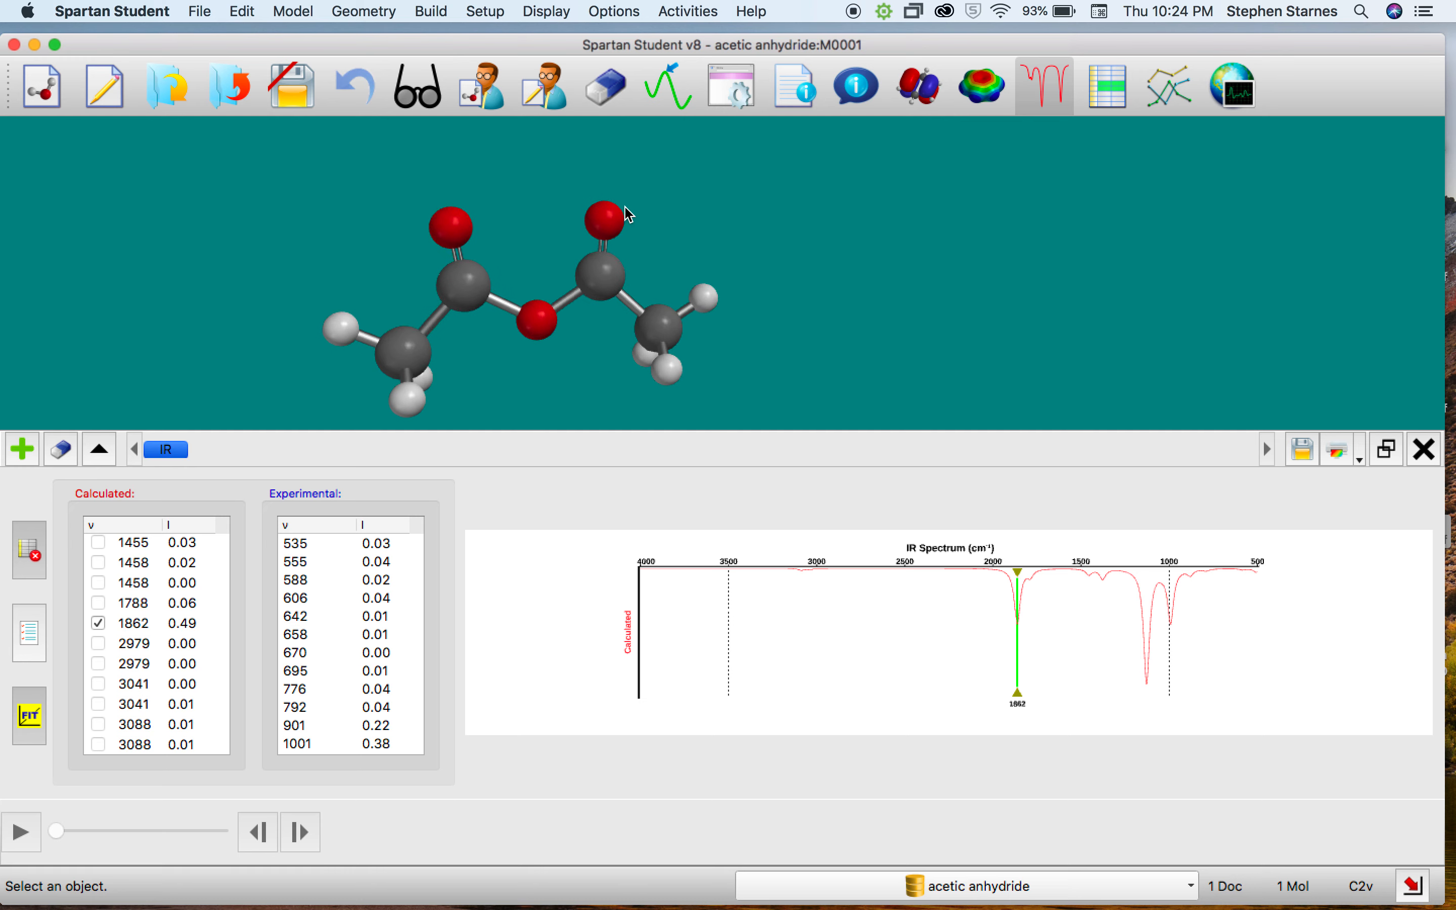
Select the small 1788 cm⁻¹ peak in the calculated spectrum and toggle its vibration animation to inspect the motion.
{"action": "left_click", "coordinate": [1019, 702]}
{"action": "left_click", "coordinate": [1031, 698]}
{"action": "left_click", "coordinate": [1031, 698]}
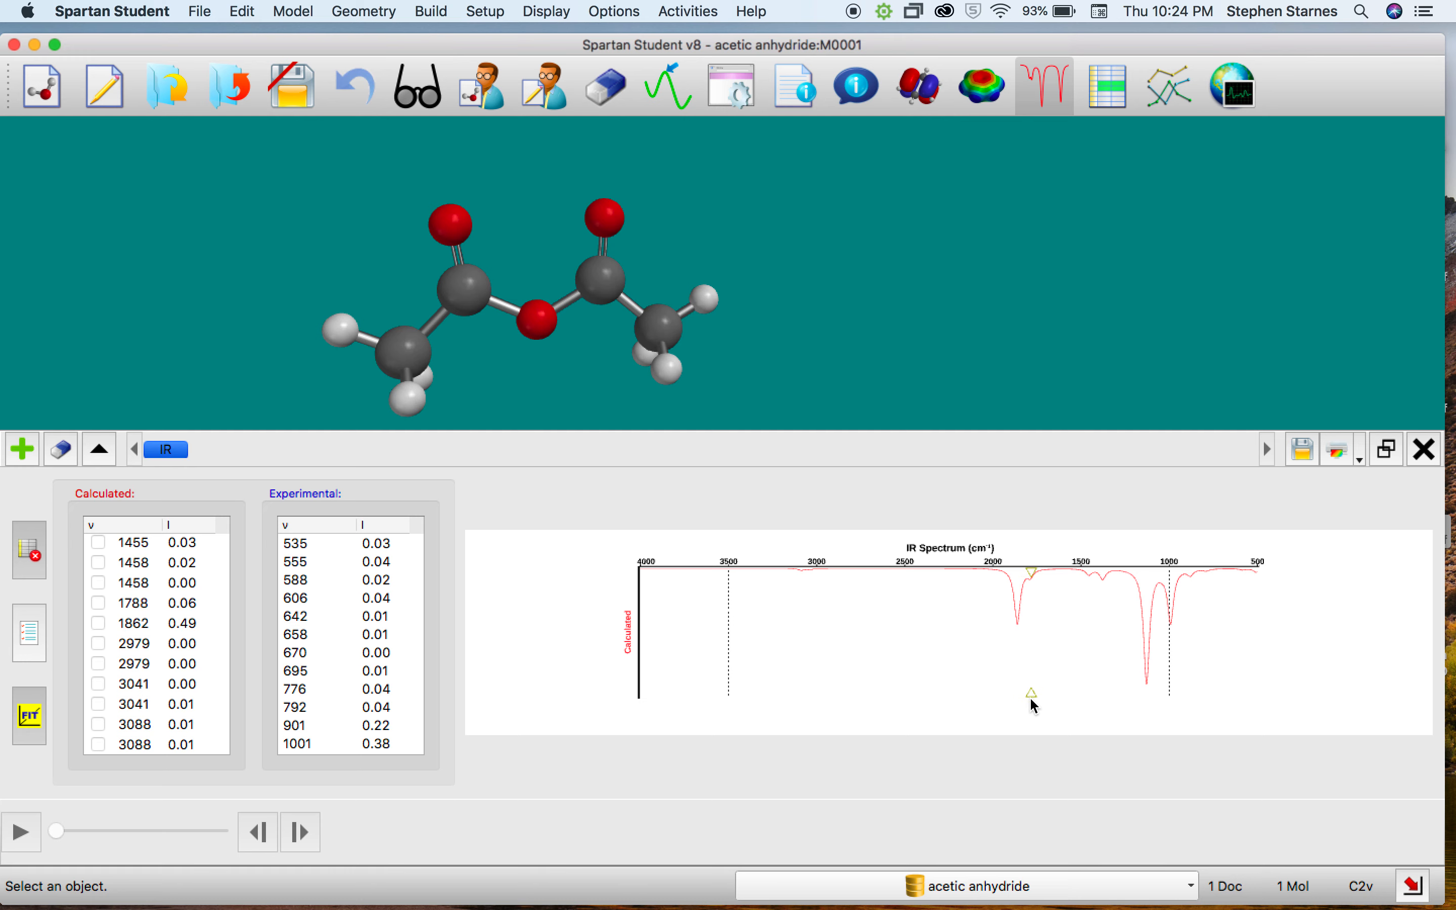
{"action": "left_click", "coordinate": [1031, 698]}
{"action": "left_click", "coordinate": [98, 603]}
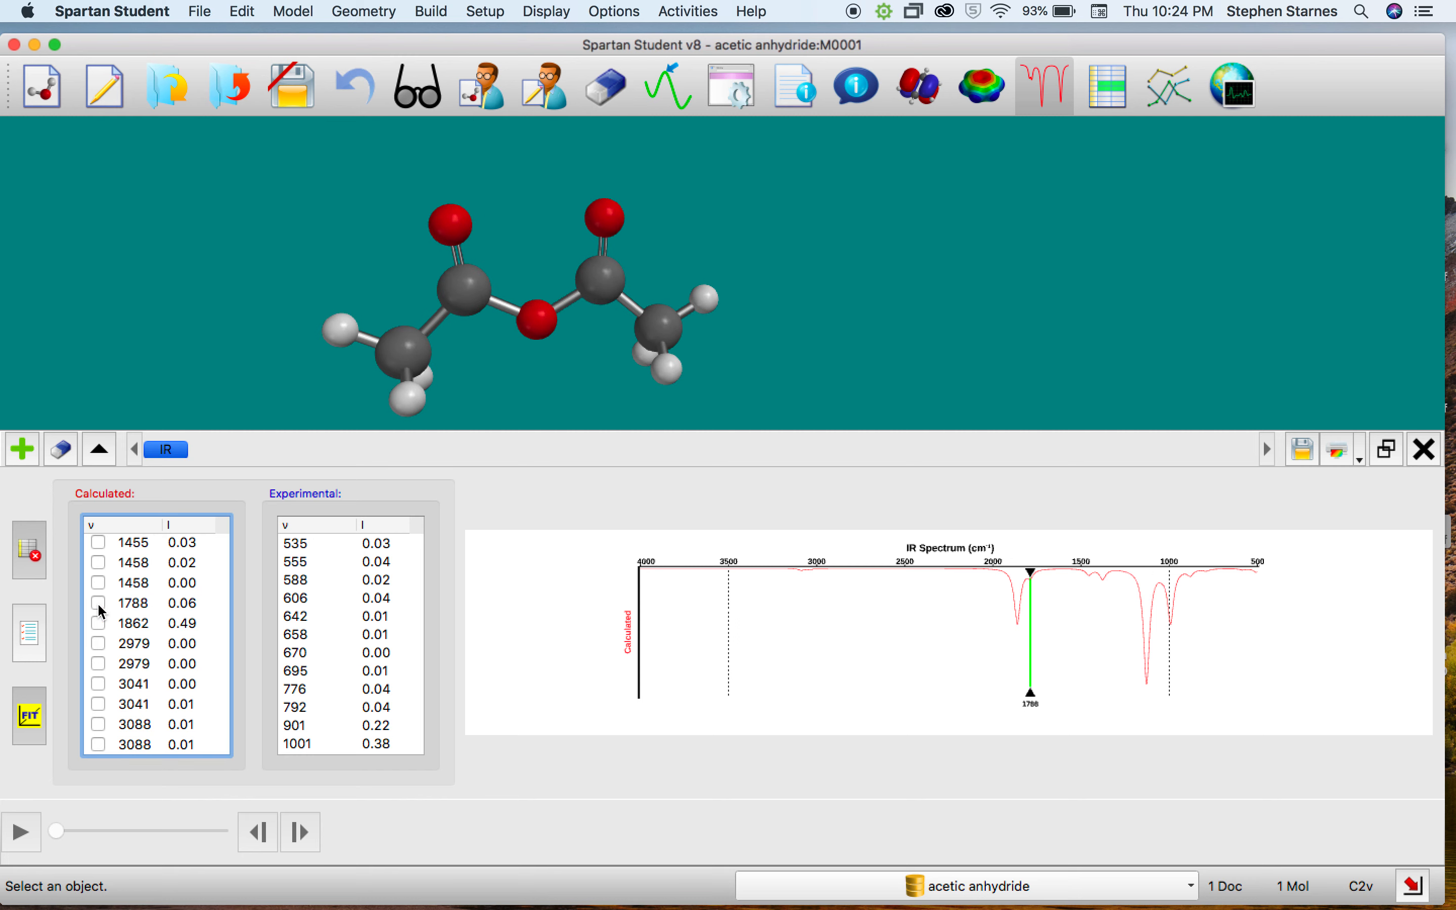
{"action": "left_click", "coordinate": [98, 603]}
{"action": "left_click", "coordinate": [99, 603]}
Compare the animated calculated vibrations at 1862, 1455 and 1129 cm⁻¹.
{"action": "left_click", "coordinate": [99, 624]}
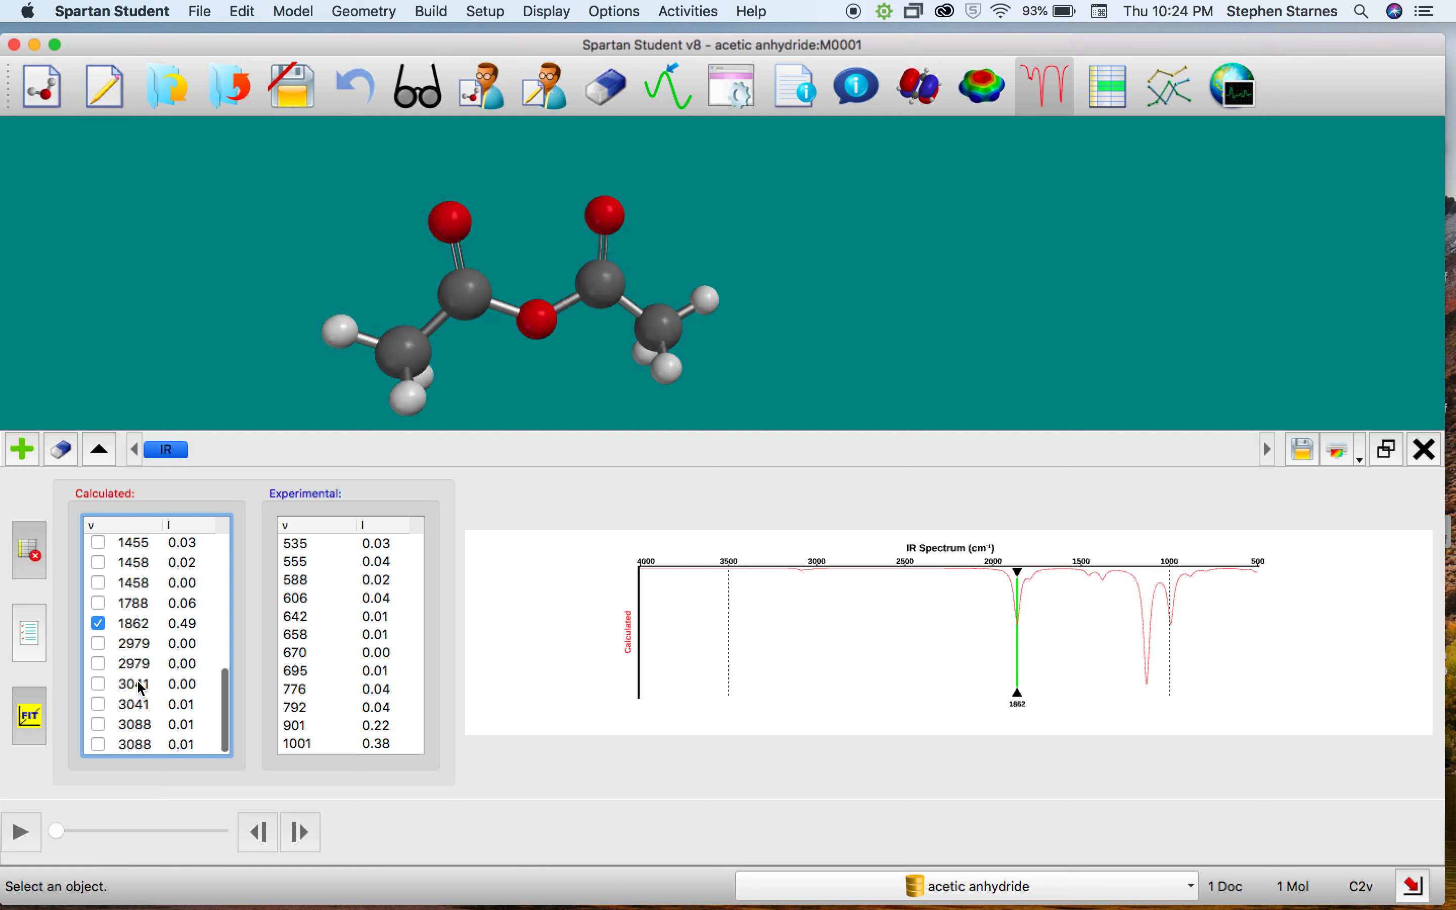
{"action": "left_click_drag", "start_coordinate": [1020, 702], "coordinate": [1099, 700]}
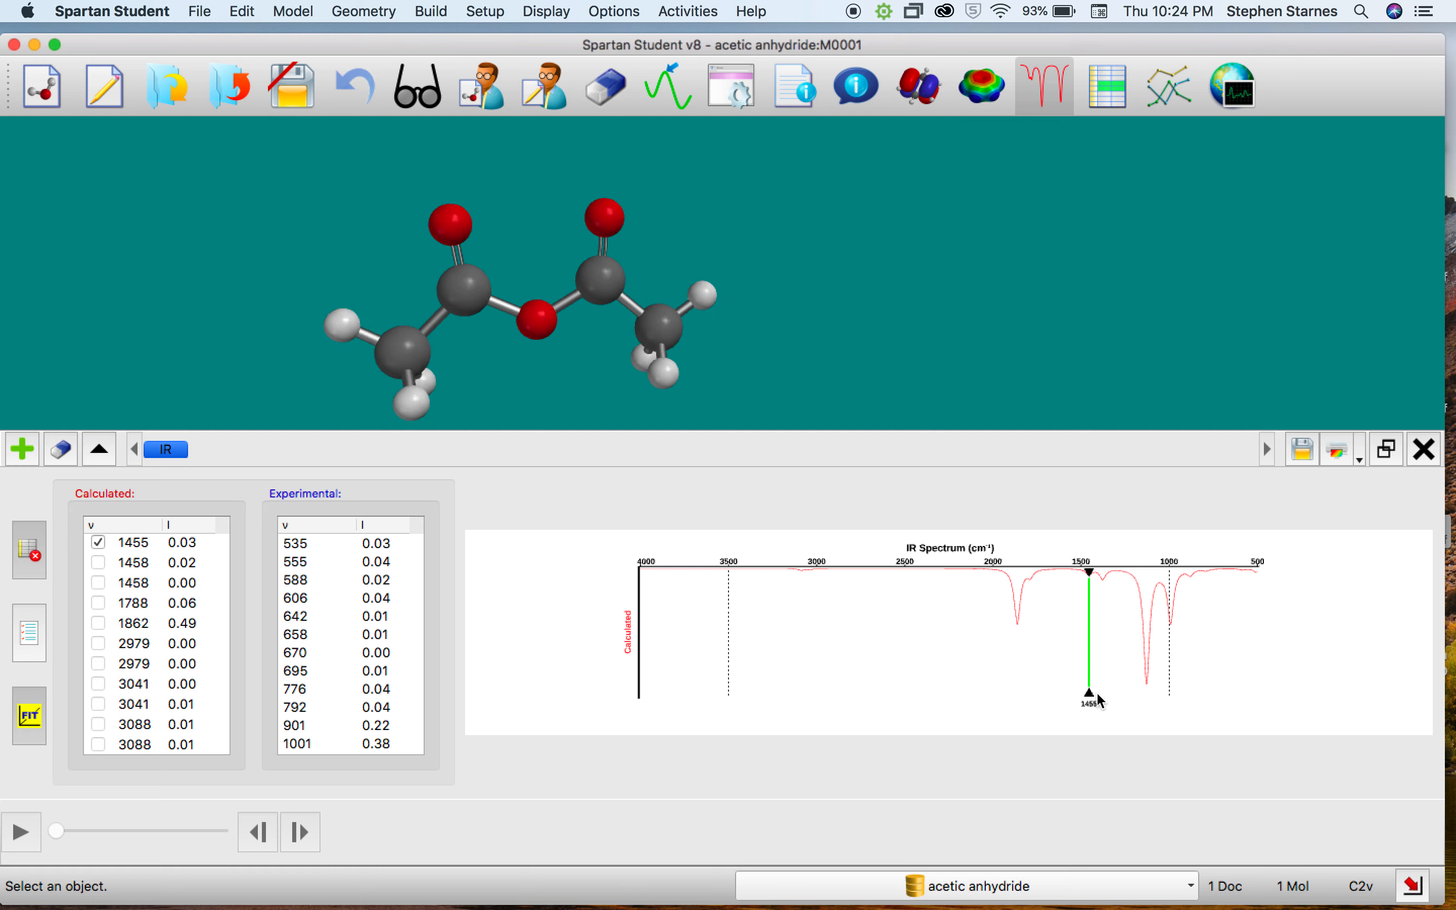
{"action": "mouse_move", "coordinate": [1096, 698]}
{"action": "left_mouse_down"}
{"action": "mouse_move", "coordinate": [1162, 696]}
{"action": "mouse_move", "coordinate": [1149, 696]}
{"action": "left_mouse_up"}
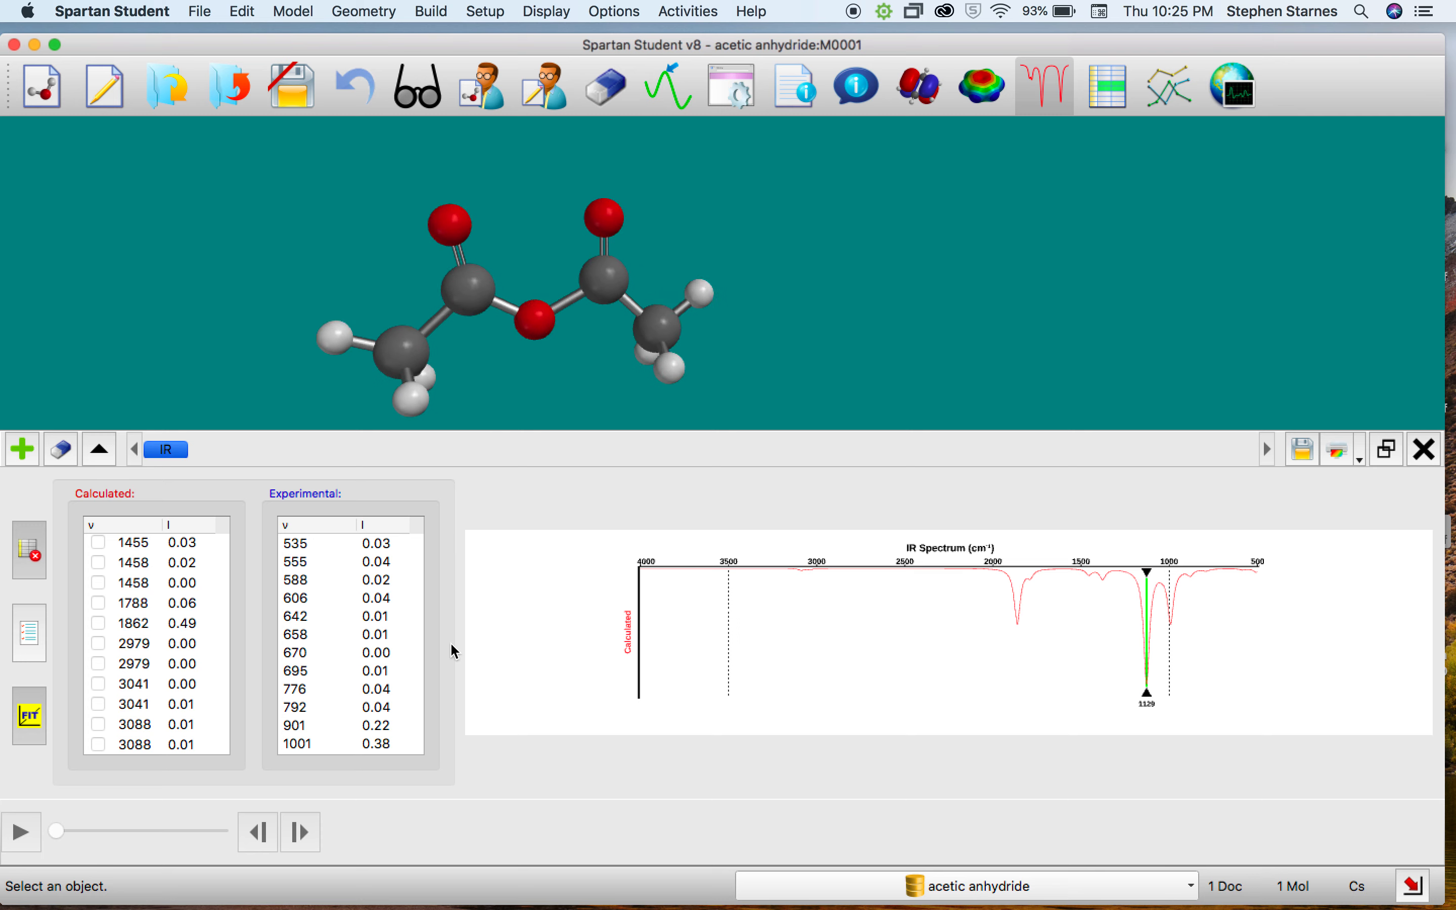
Overlay the experimental IR spectrum on the calculated one and select the 1832 cm⁻¹ entry among the experimental frequencies.
{"action": "left_click", "coordinate": [23, 453]}
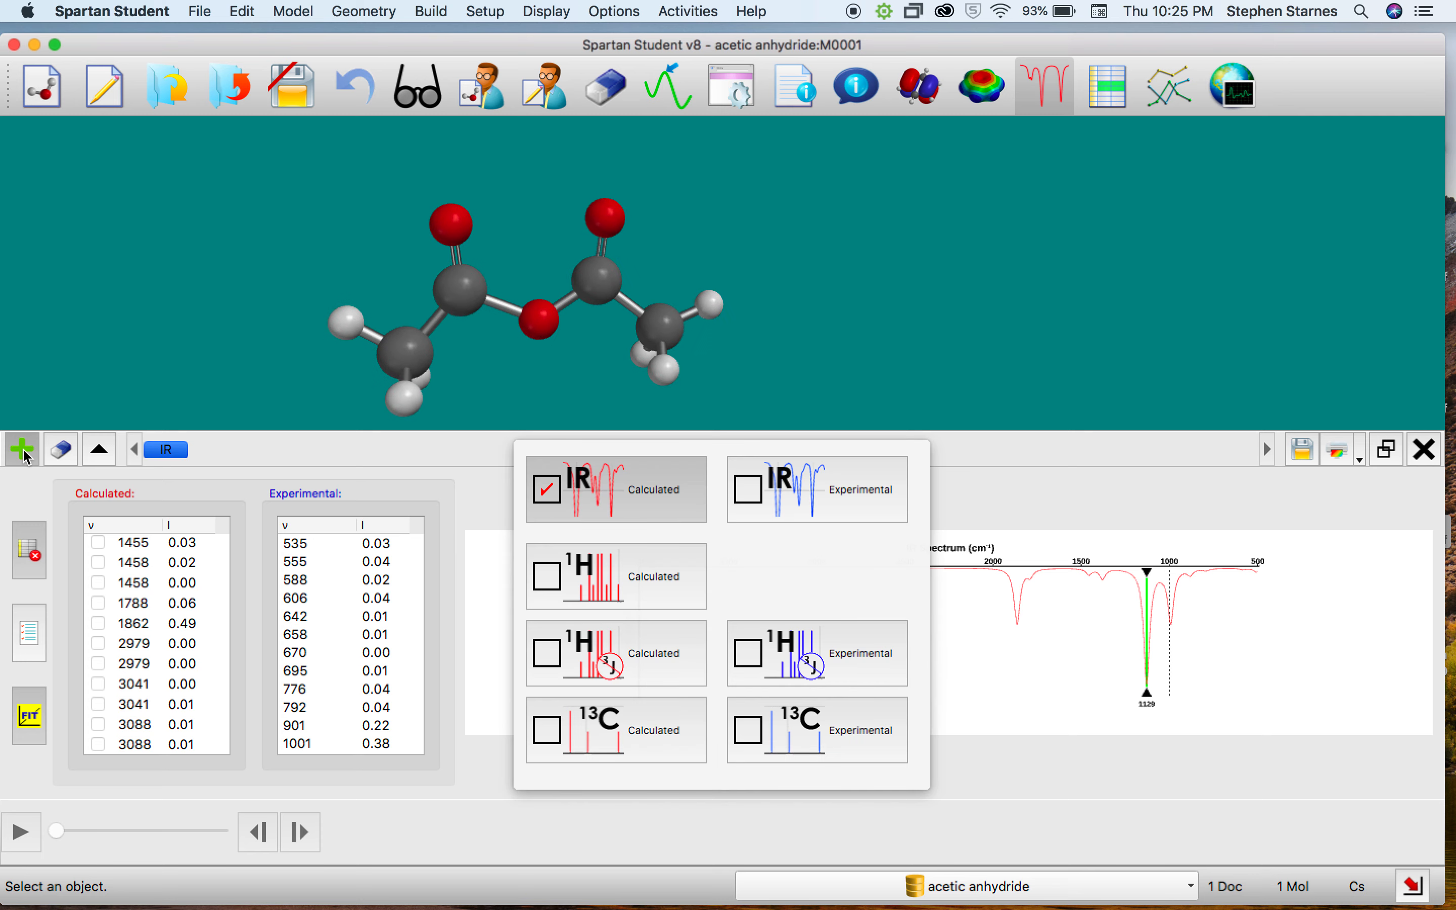
{"action": "left_click", "coordinate": [748, 493]}
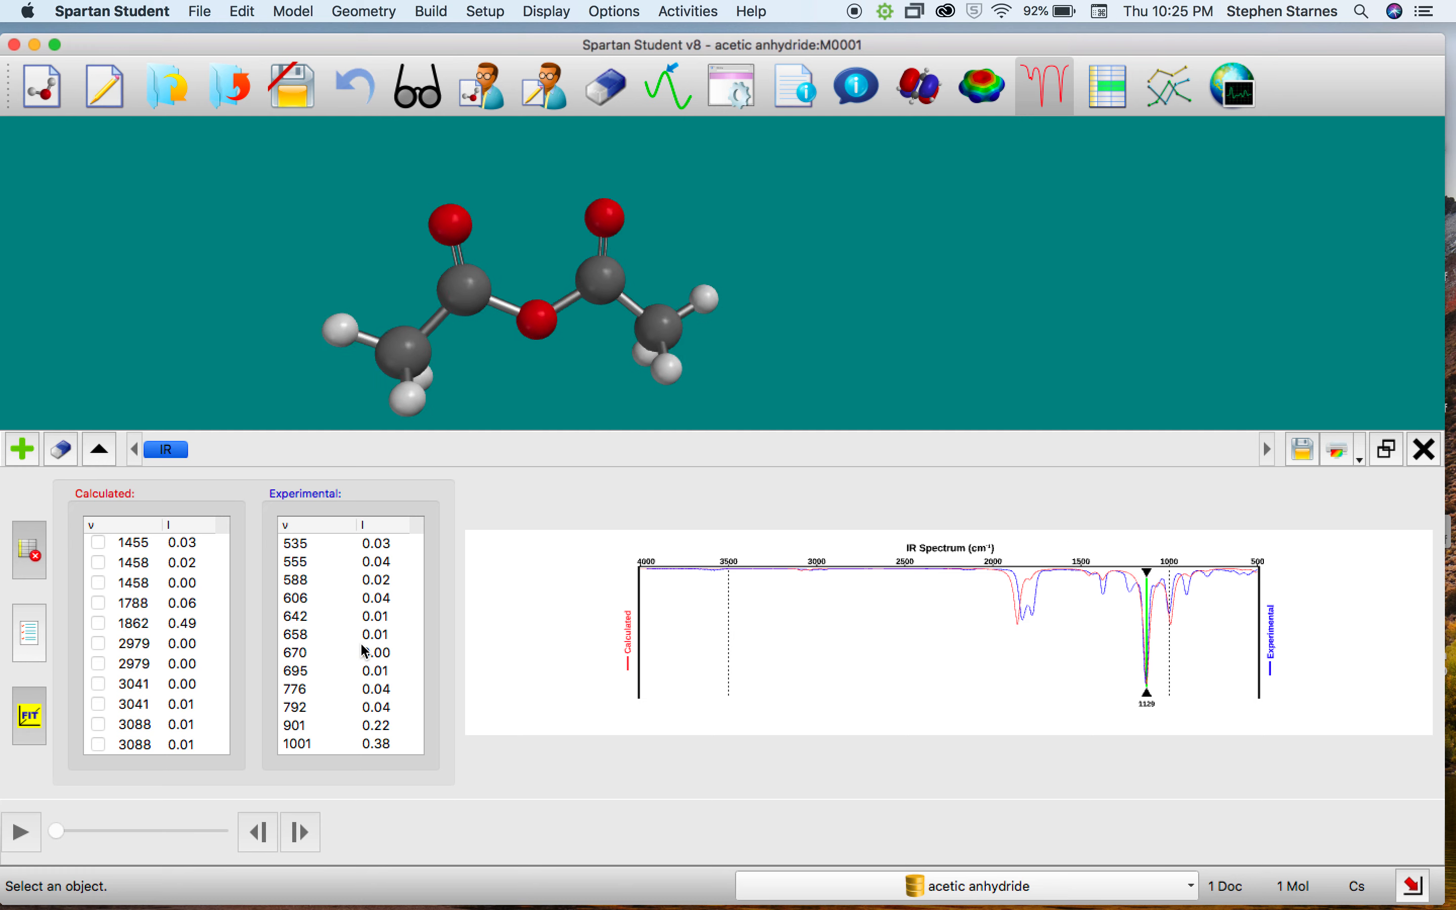
{"action": "scroll", "coordinate": [365, 651], "scroll_direction": "down", "scroll_amount": 5}
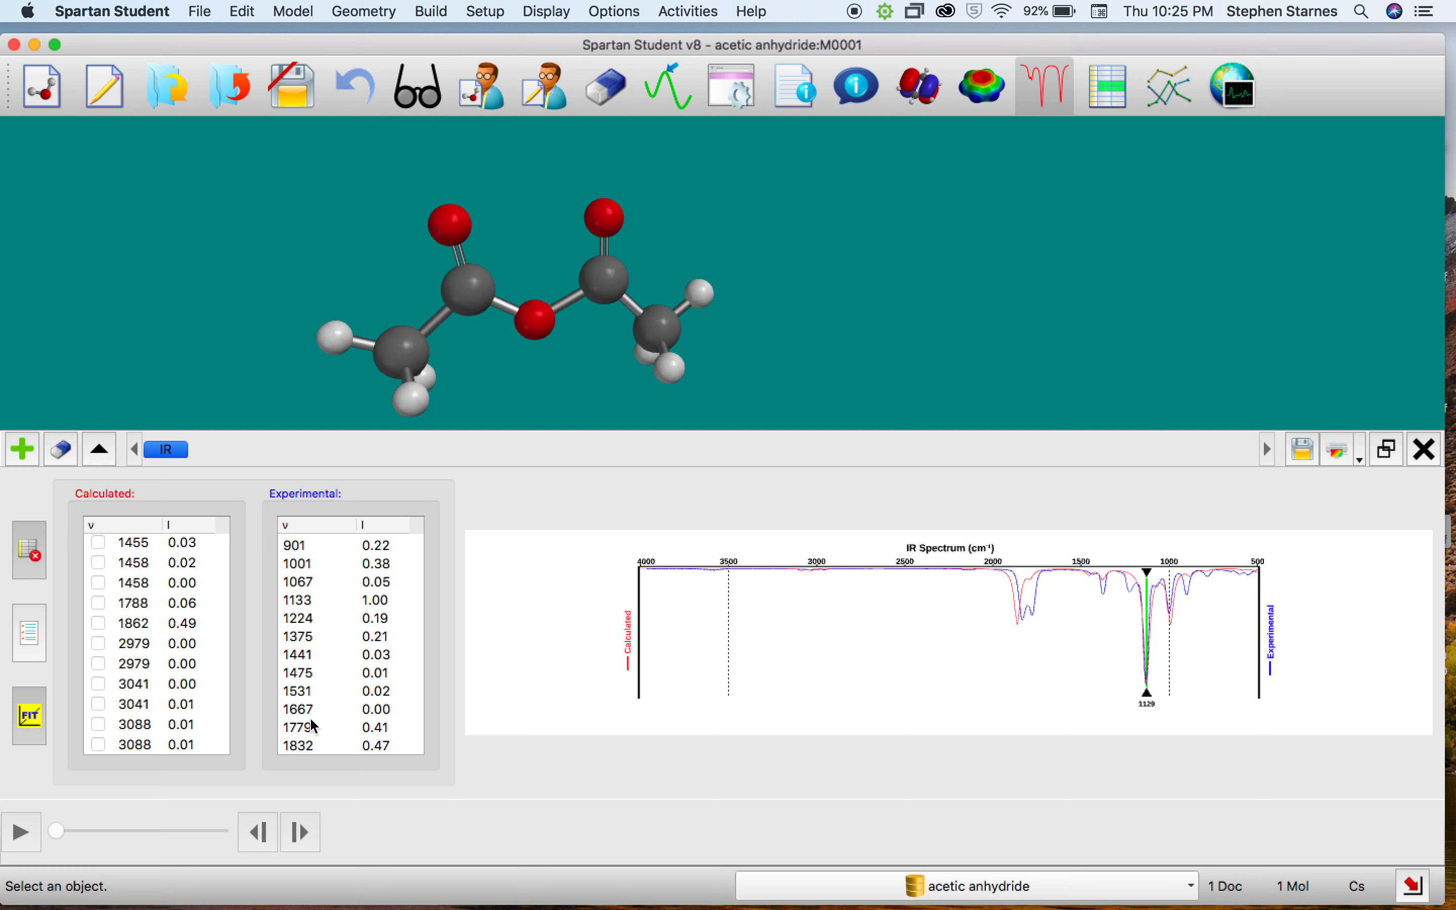
{"action": "left_click", "coordinate": [314, 745]}
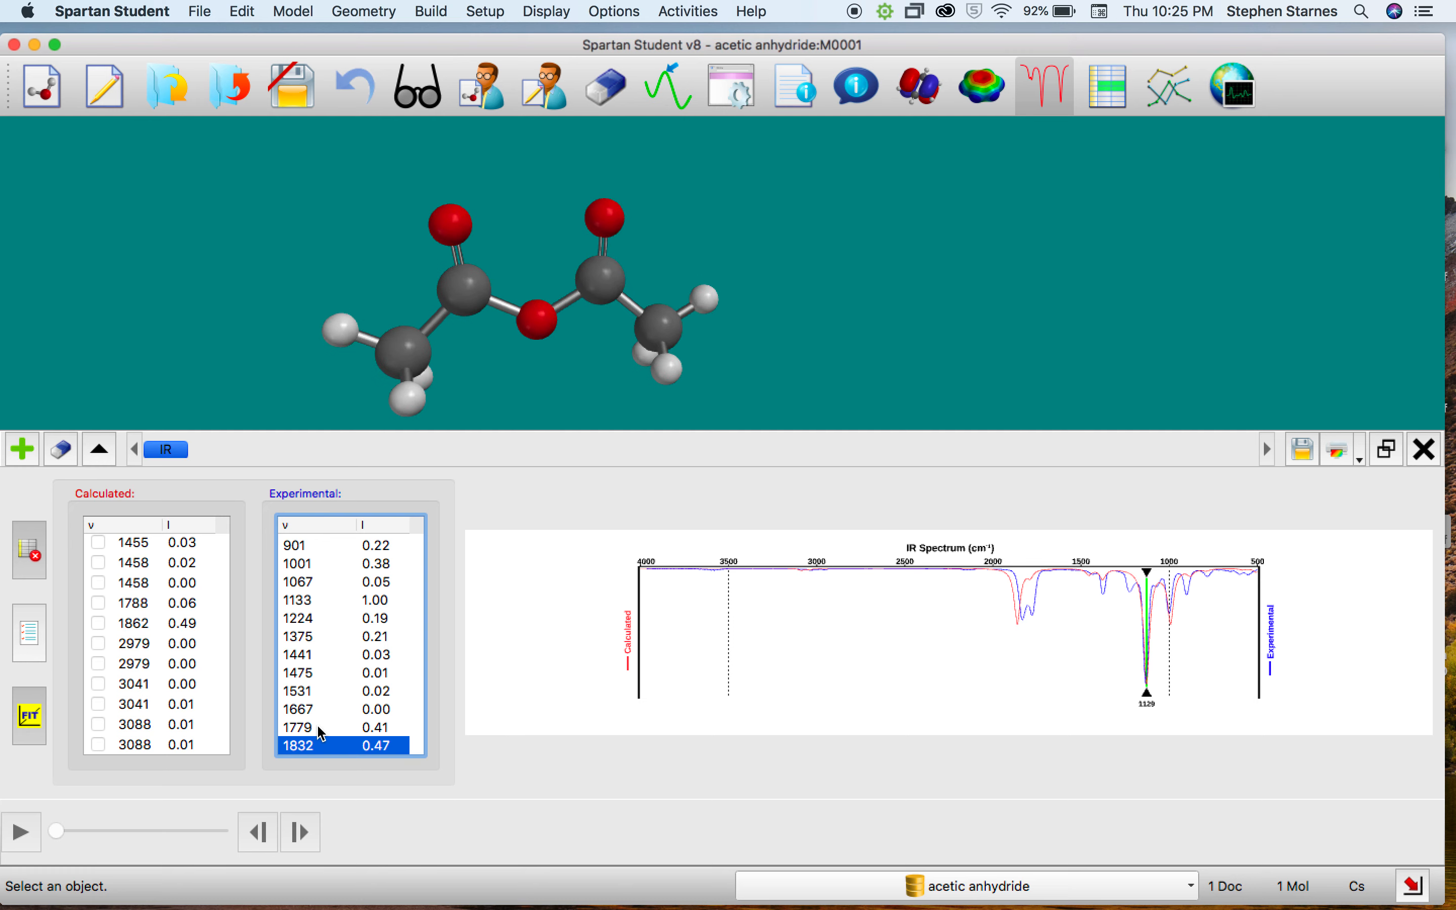
Compare the calculated IR frequencies 1862 and 1788 cm⁻¹ with the experimental entries around 1832, 1779 and 1667 cm⁻¹.
{"action": "left_click", "coordinate": [224, 709]}
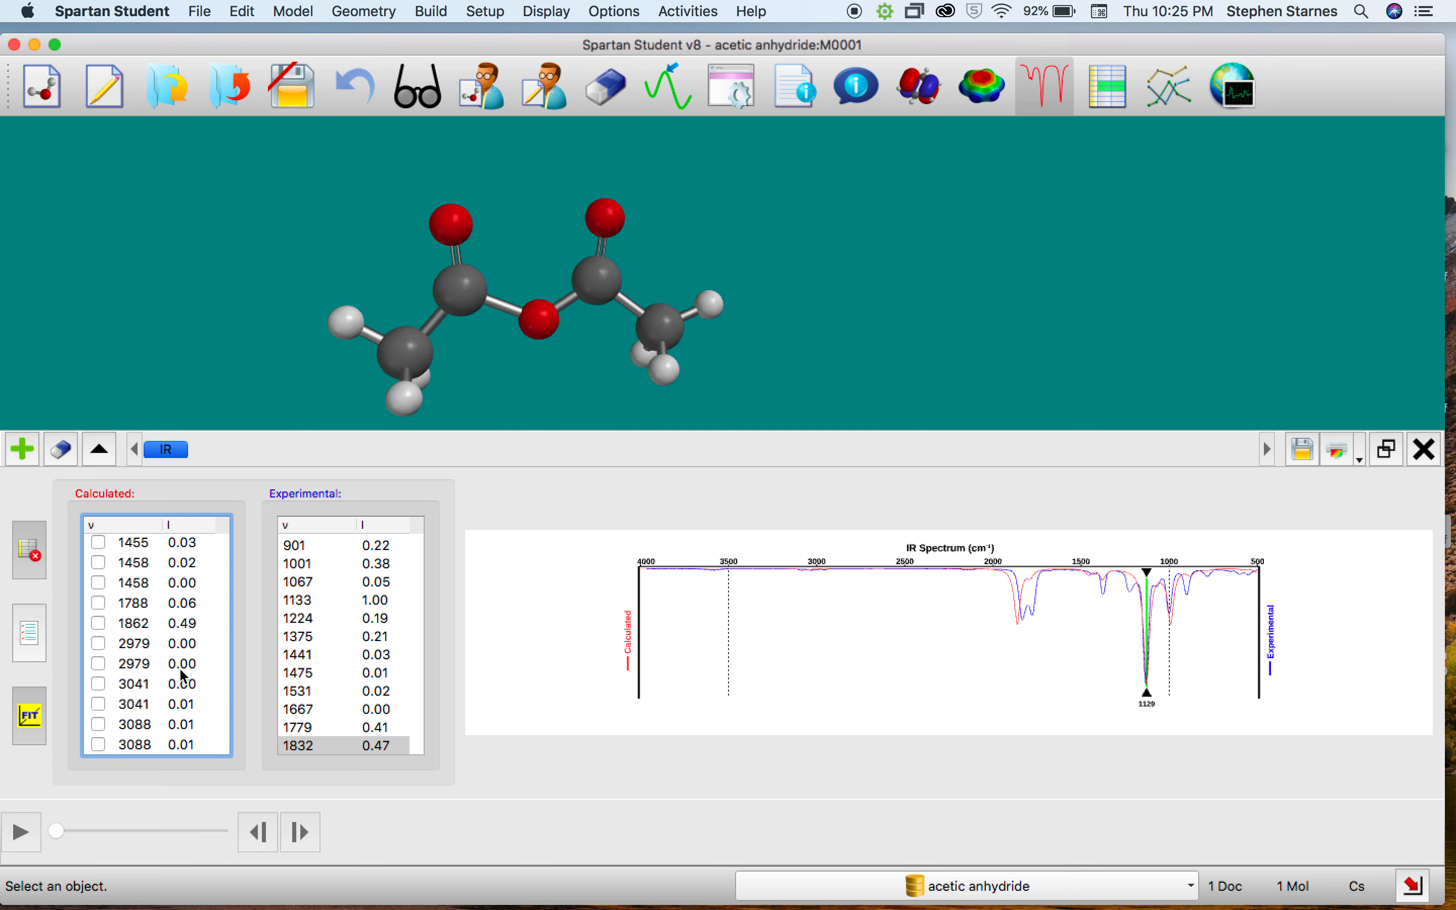
{"action": "scroll", "coordinate": [180, 602], "scroll_direction": "up", "scroll_amount": 10}
{"action": "scroll", "coordinate": [181, 596], "scroll_direction": "down", "scroll_amount": 10}
{"action": "scroll", "coordinate": [178, 602], "scroll_direction": "up", "scroll_amount": 2}
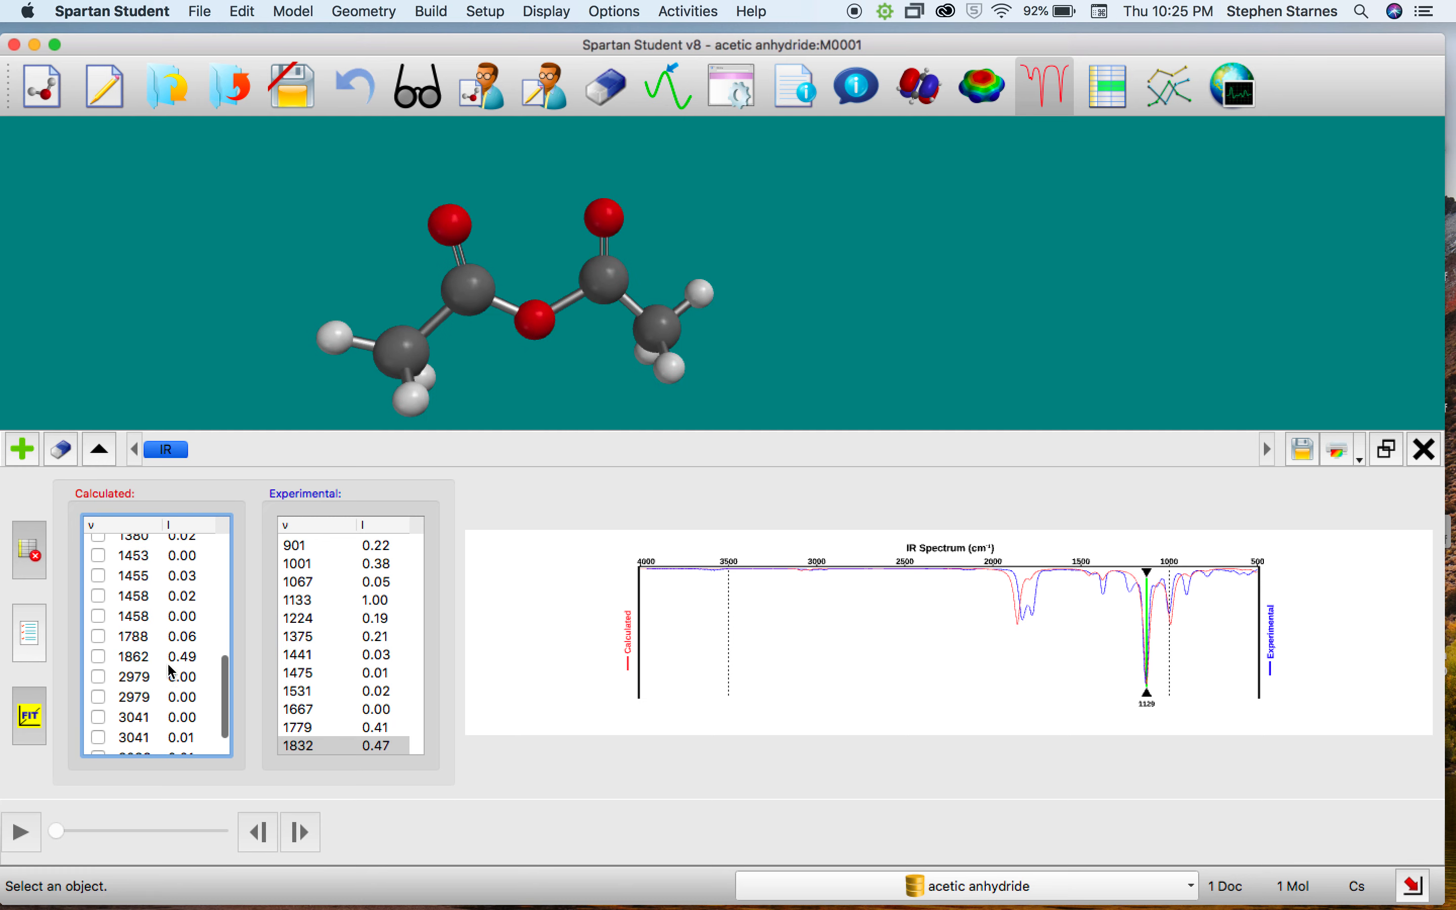
{"action": "left_click", "coordinate": [148, 657]}
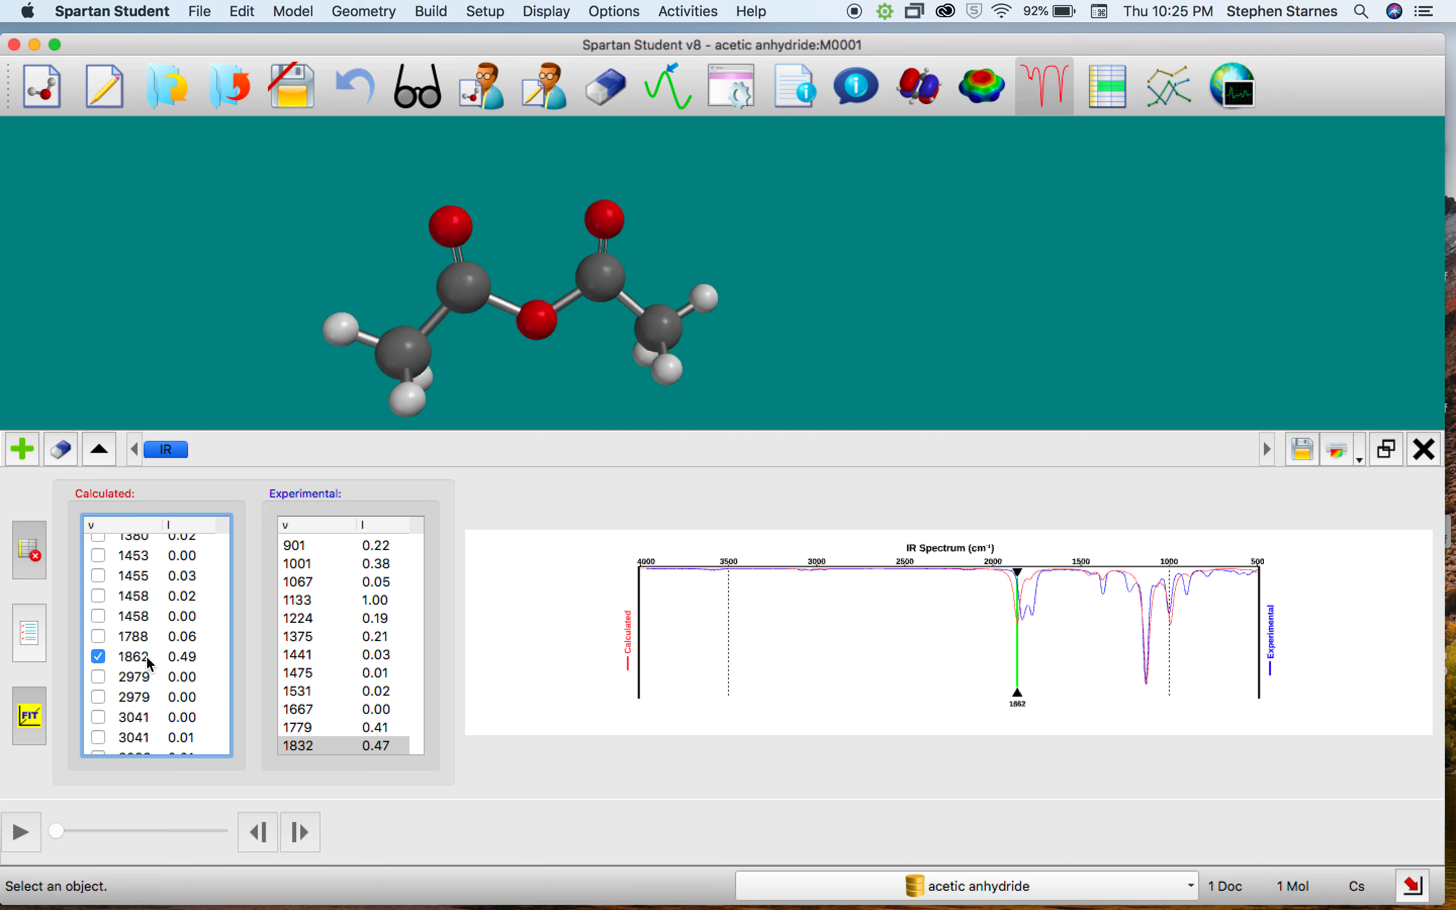
{"action": "left_click", "coordinate": [308, 728]}
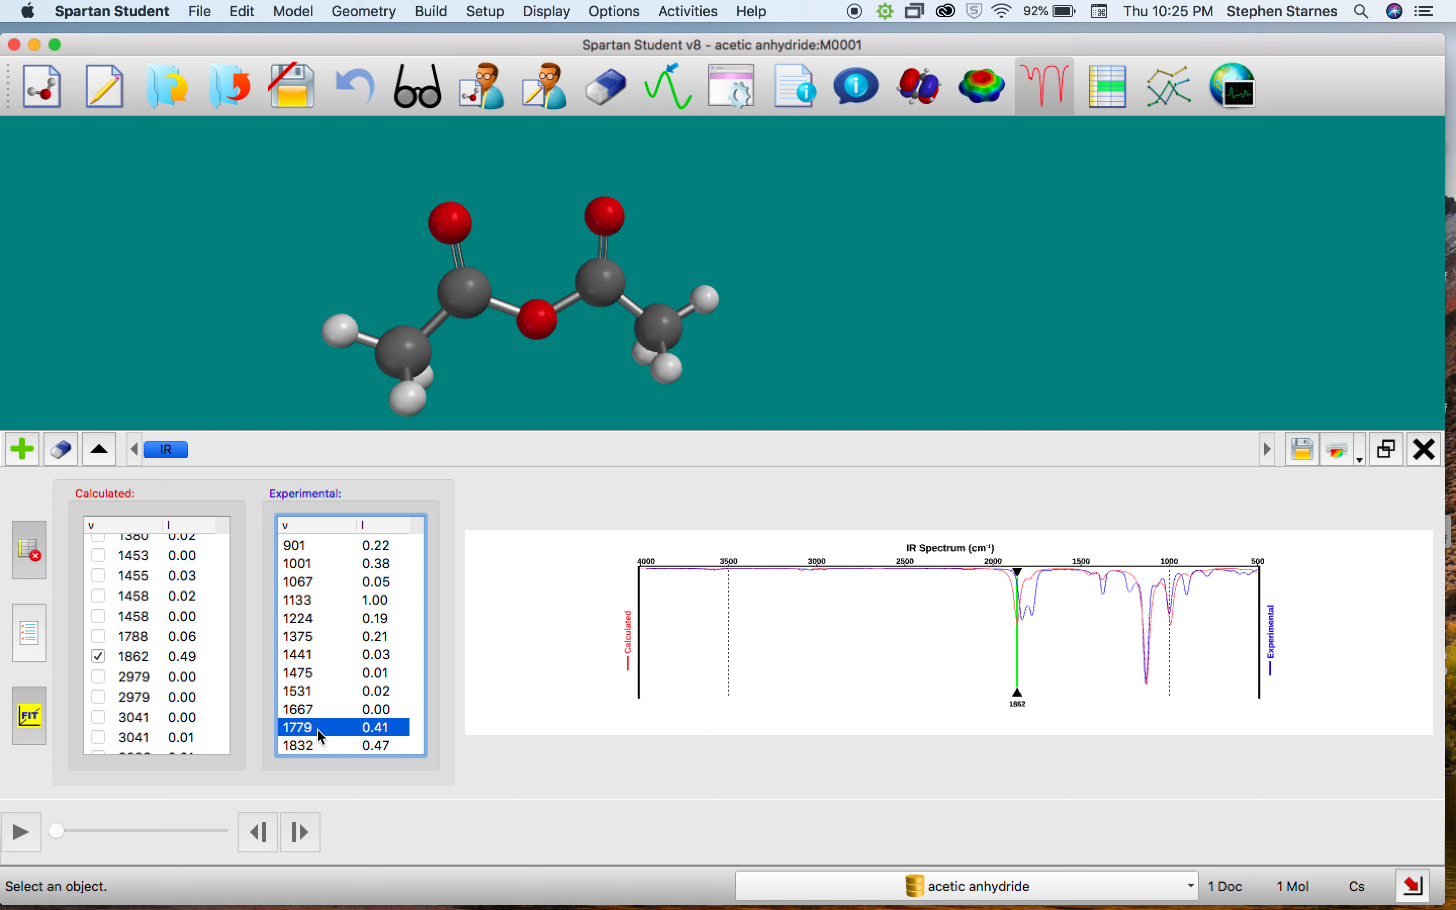
{"action": "left_click", "coordinate": [143, 640]}
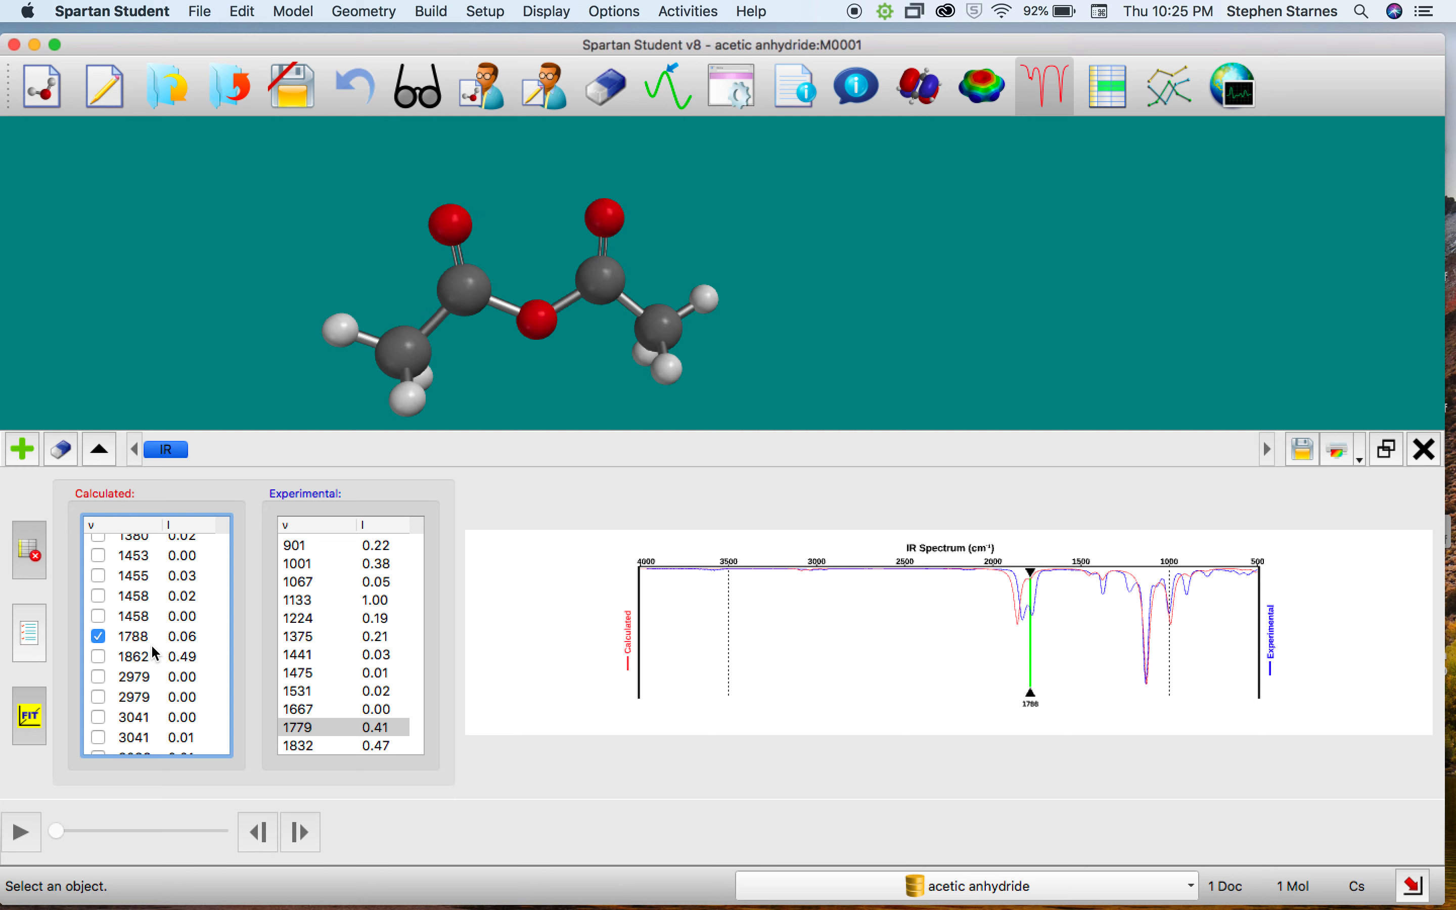
{"action": "left_click", "coordinate": [296, 726]}
{"action": "left_click", "coordinate": [302, 711]}
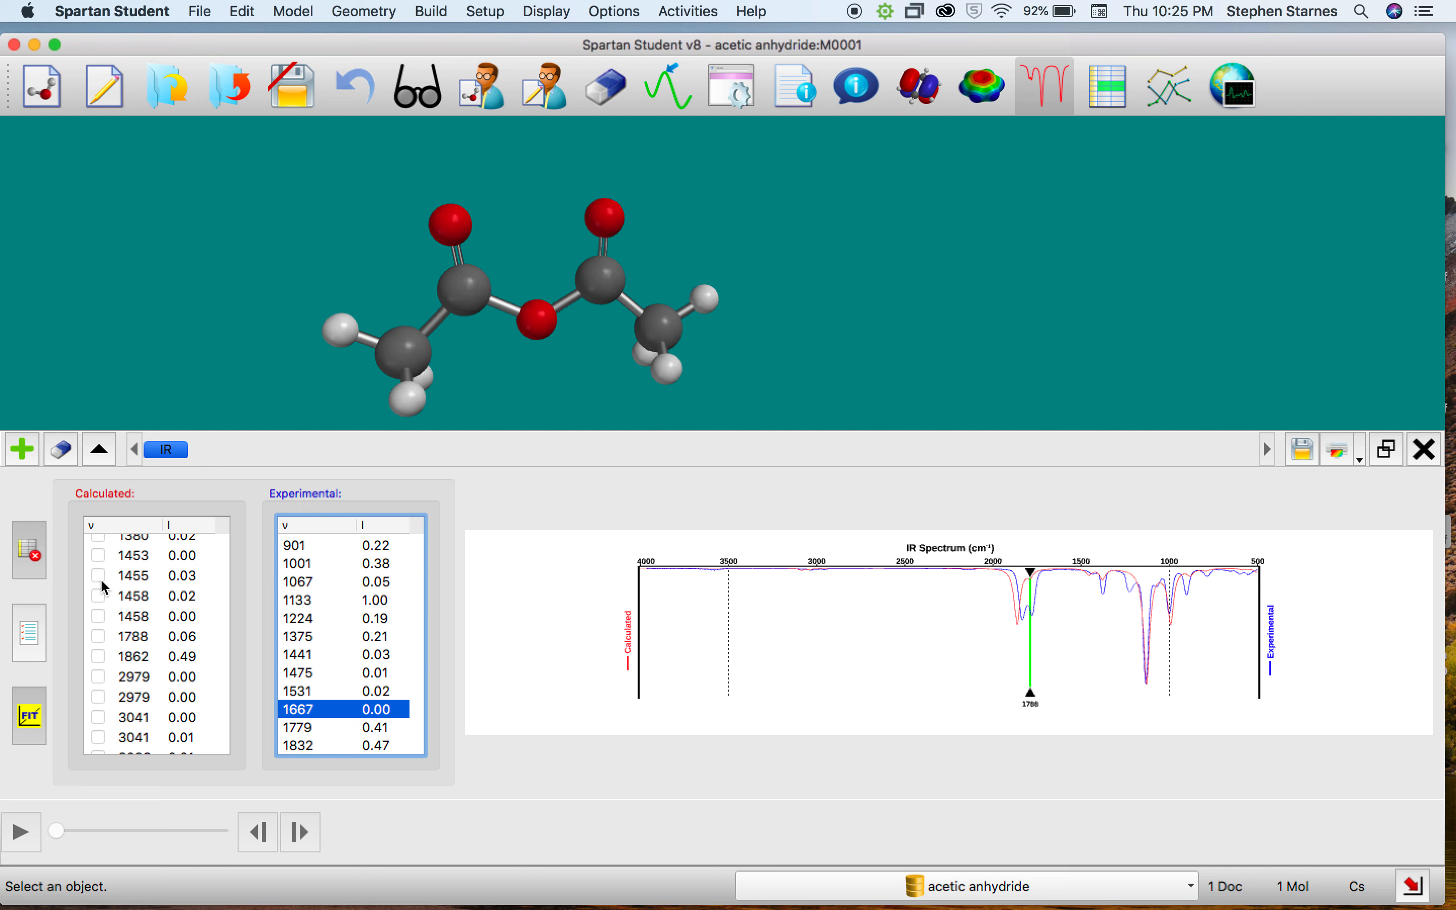
Remove both the experimental and the calculated IR spectra from the spectra display.
{"action": "left_click", "coordinate": [23, 456]}
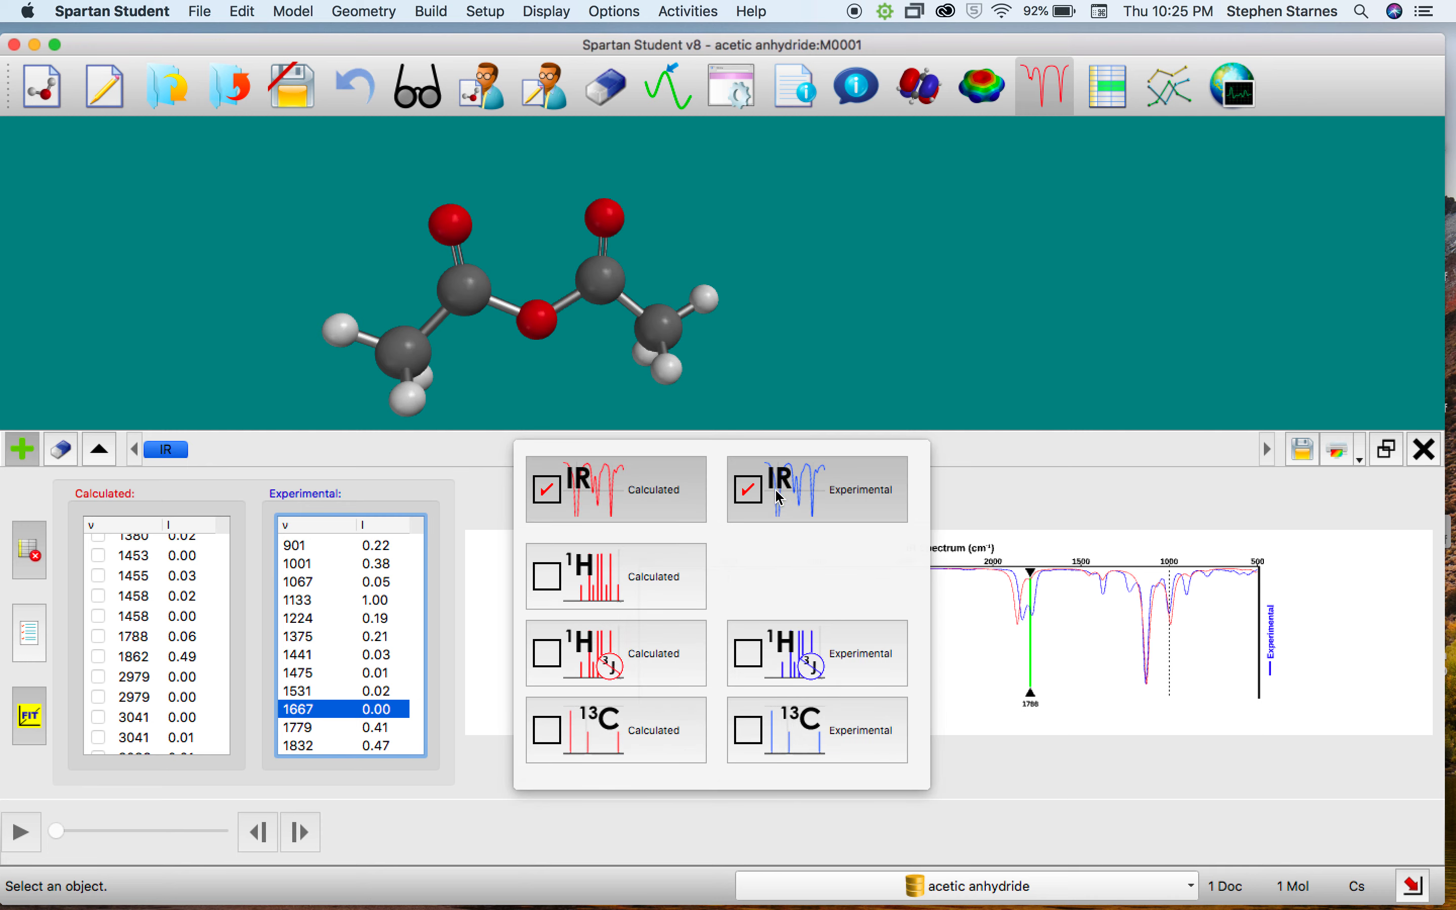
{"action": "left_click", "coordinate": [752, 491]}
{"action": "left_click", "coordinate": [22, 450]}
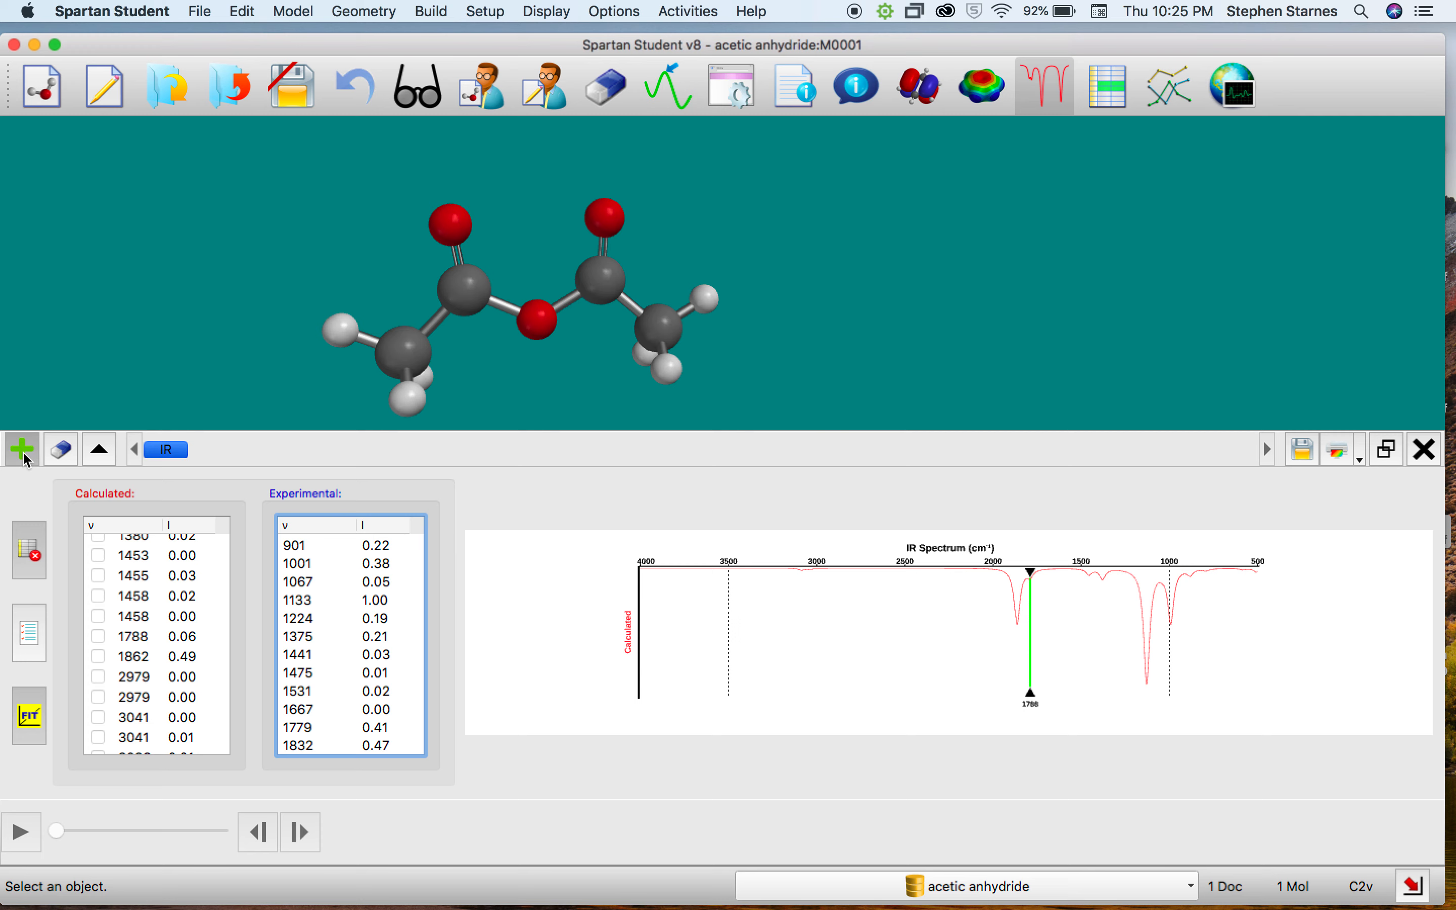
{"action": "left_click", "coordinate": [554, 492]}
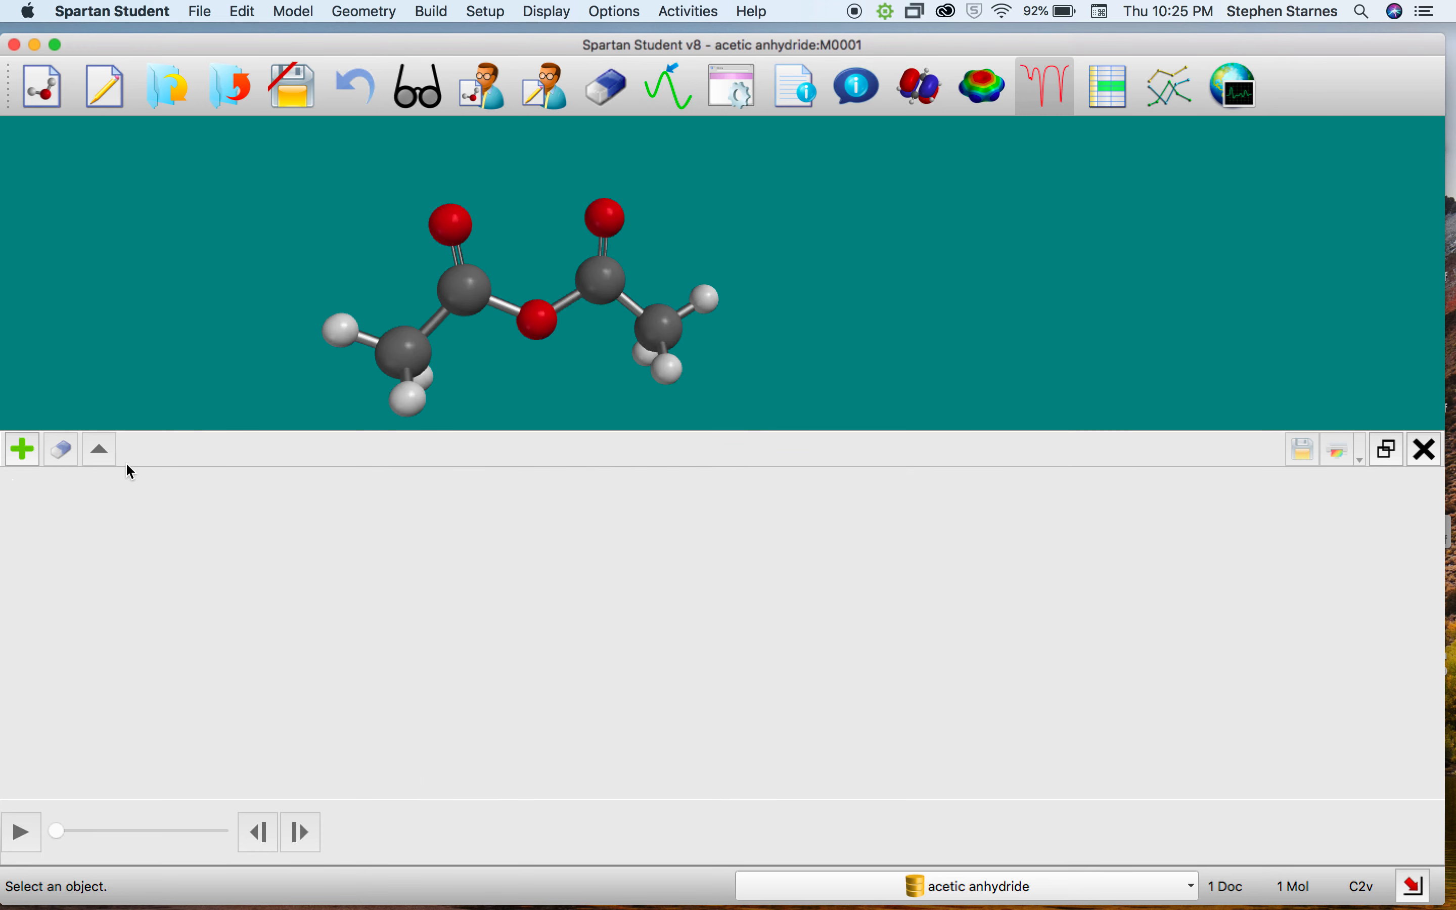
Display the calculated ¹H spectrum and select its single peak to highlight the matching hydrogens, finishing with the peak deselected.
{"action": "left_click", "coordinate": [24, 453]}
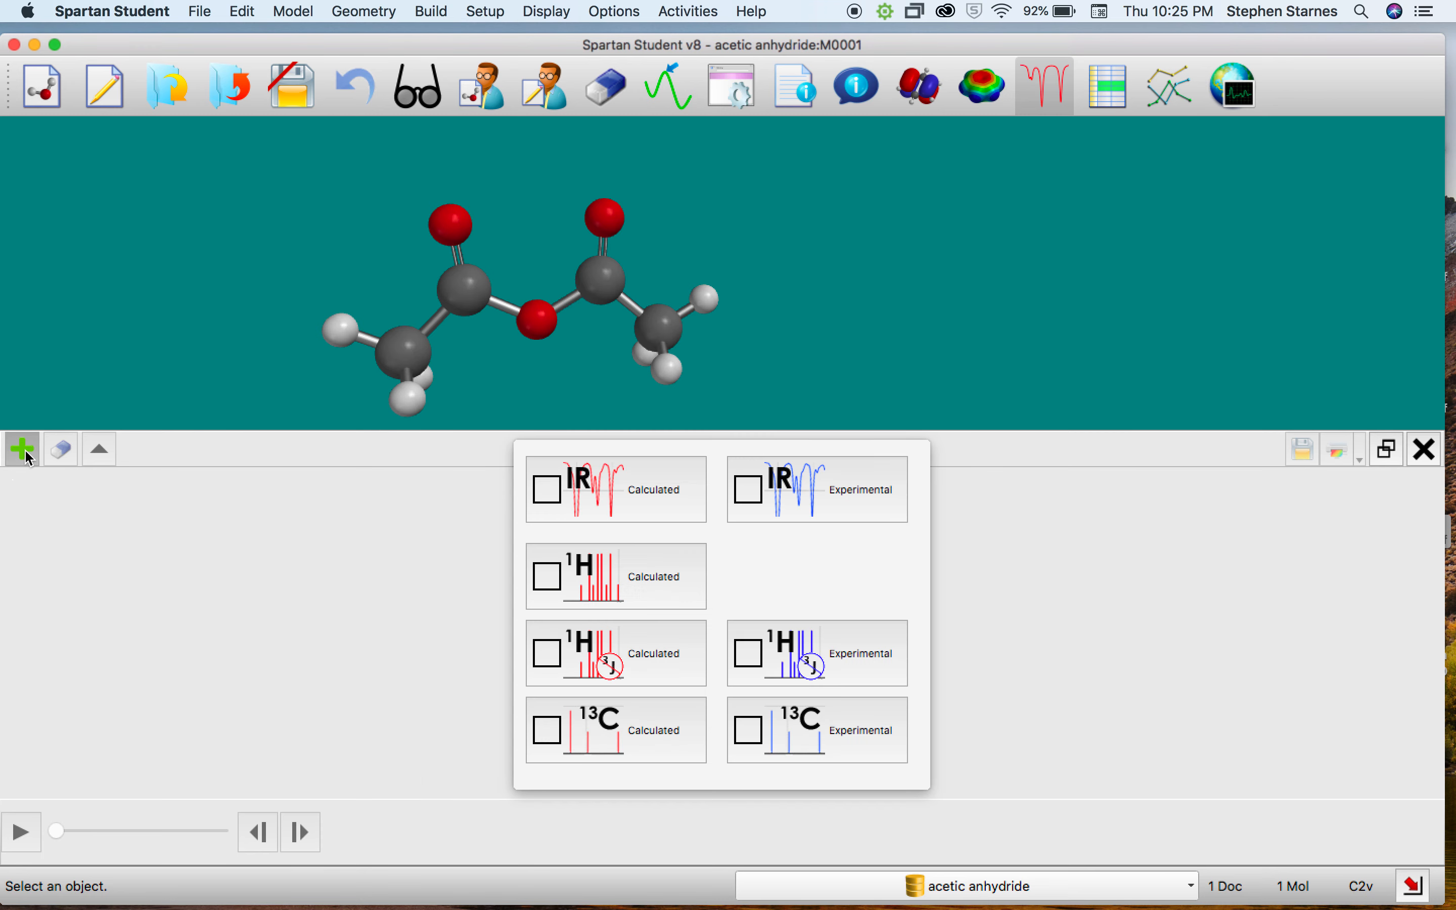
{"action": "left_click", "coordinate": [549, 579]}
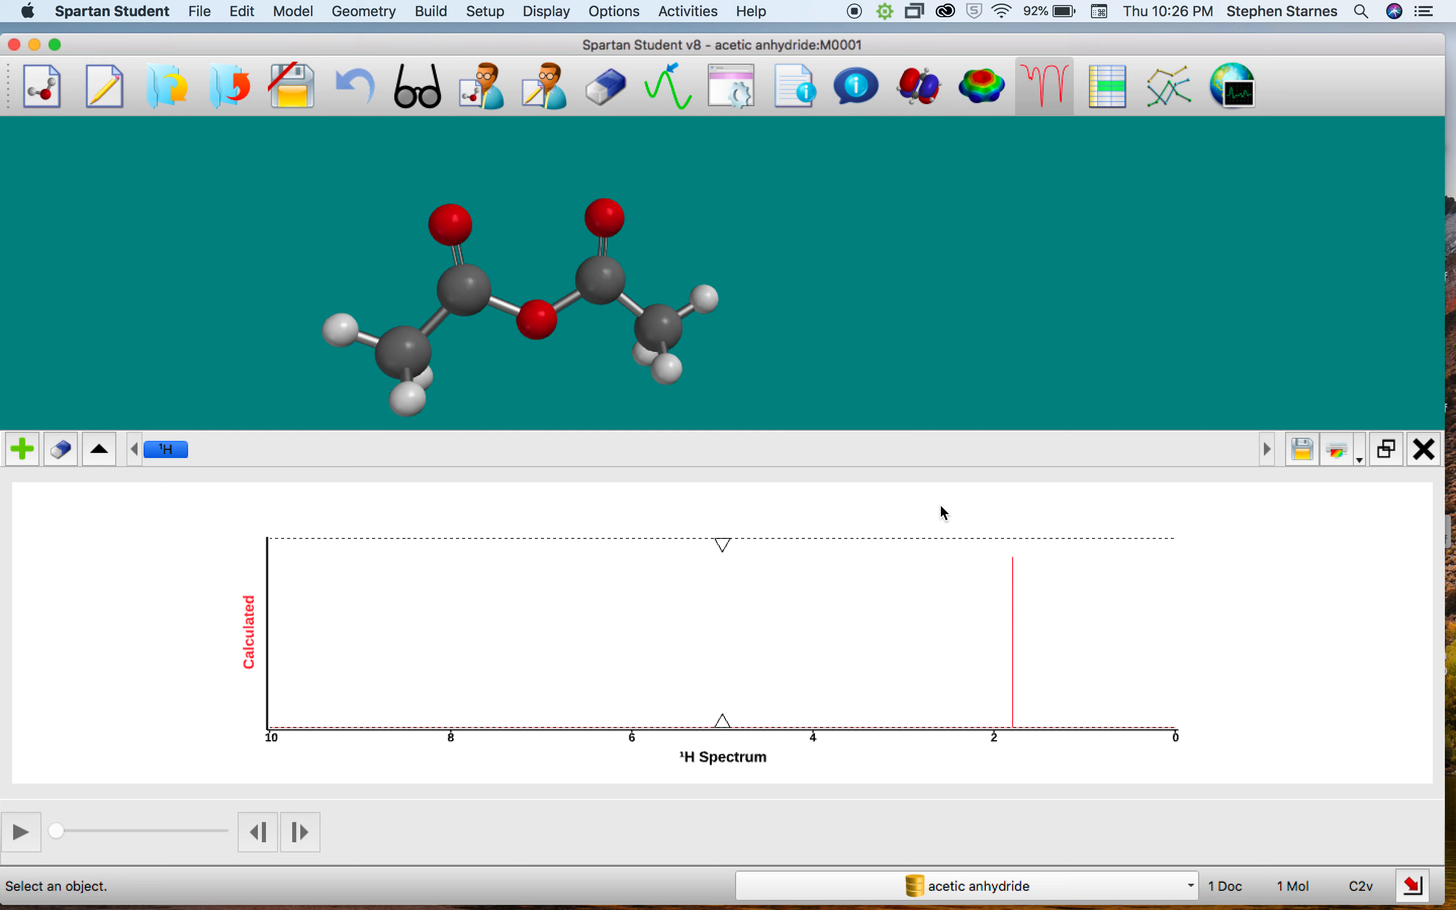
{"action": "left_click", "coordinate": [1016, 651]}
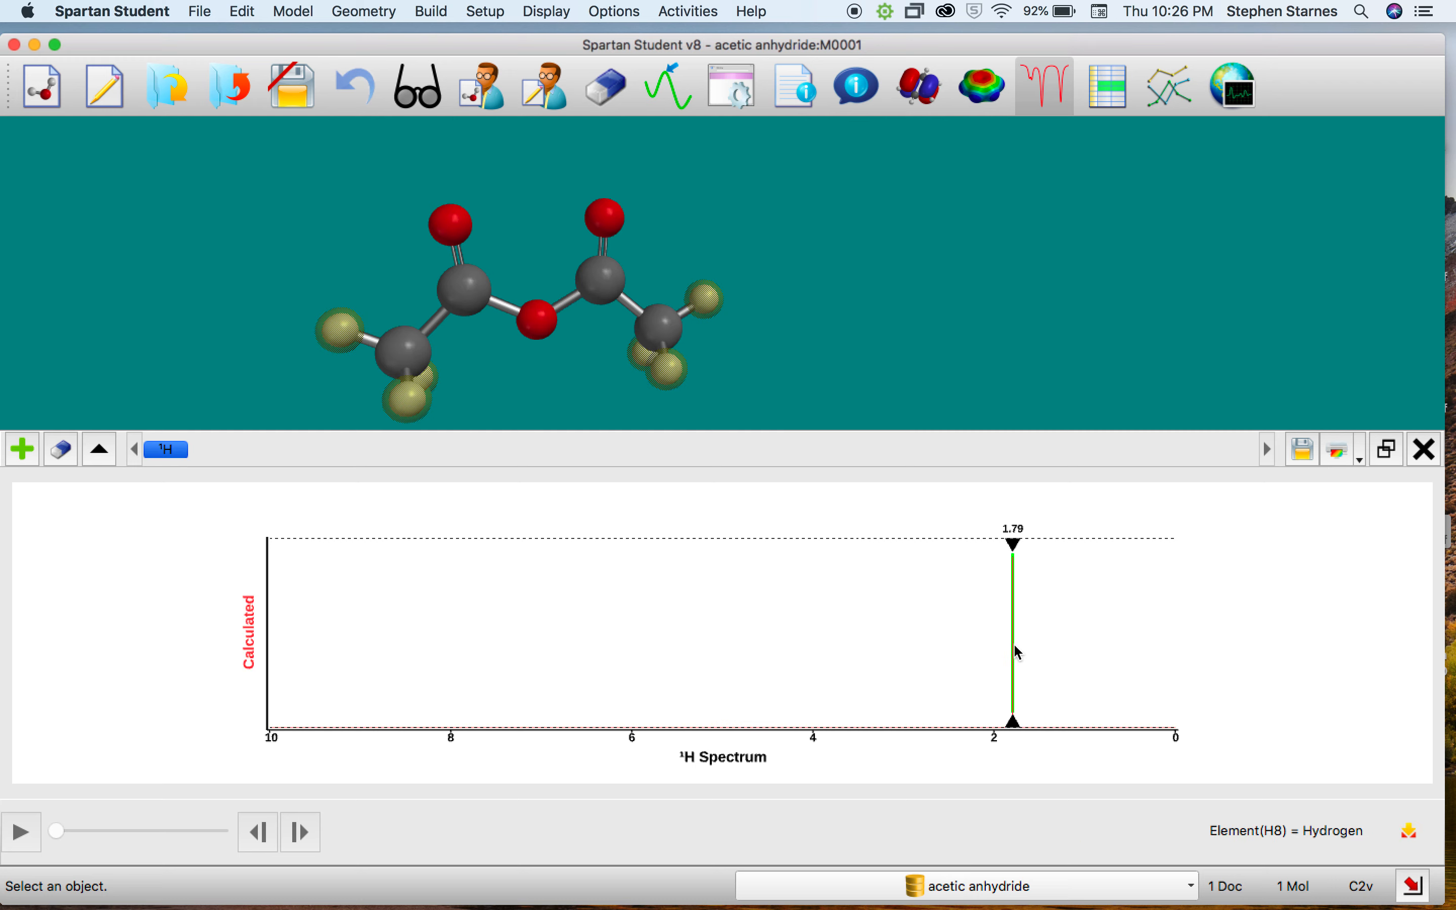
{"action": "left_click", "coordinate": [978, 654]}
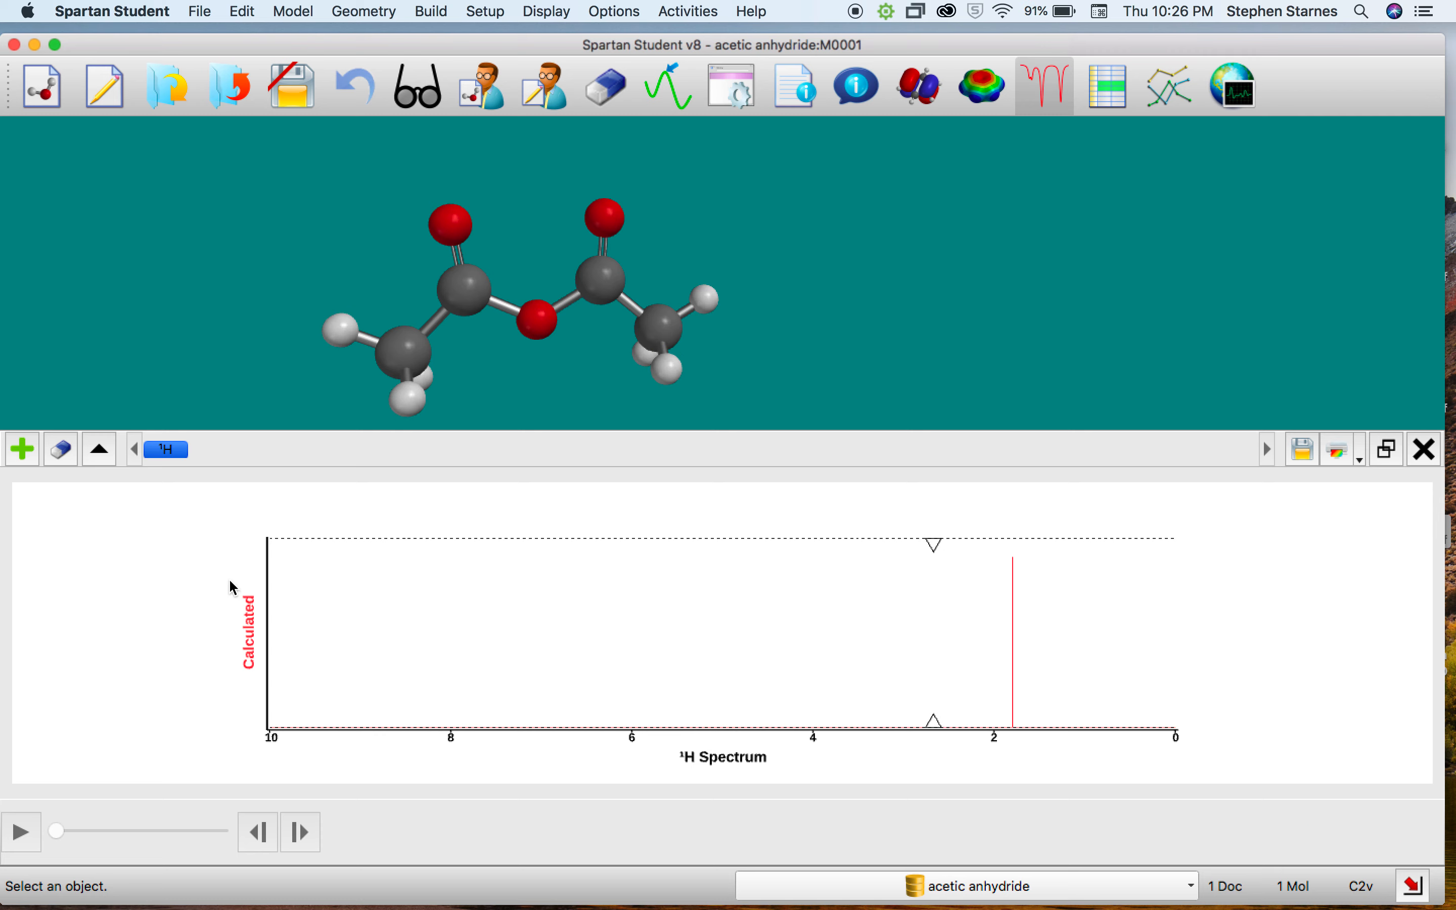
Replace the calculated ¹H spectrum with the calculated ¹³C spectrum.
{"action": "left_click", "coordinate": [22, 452]}
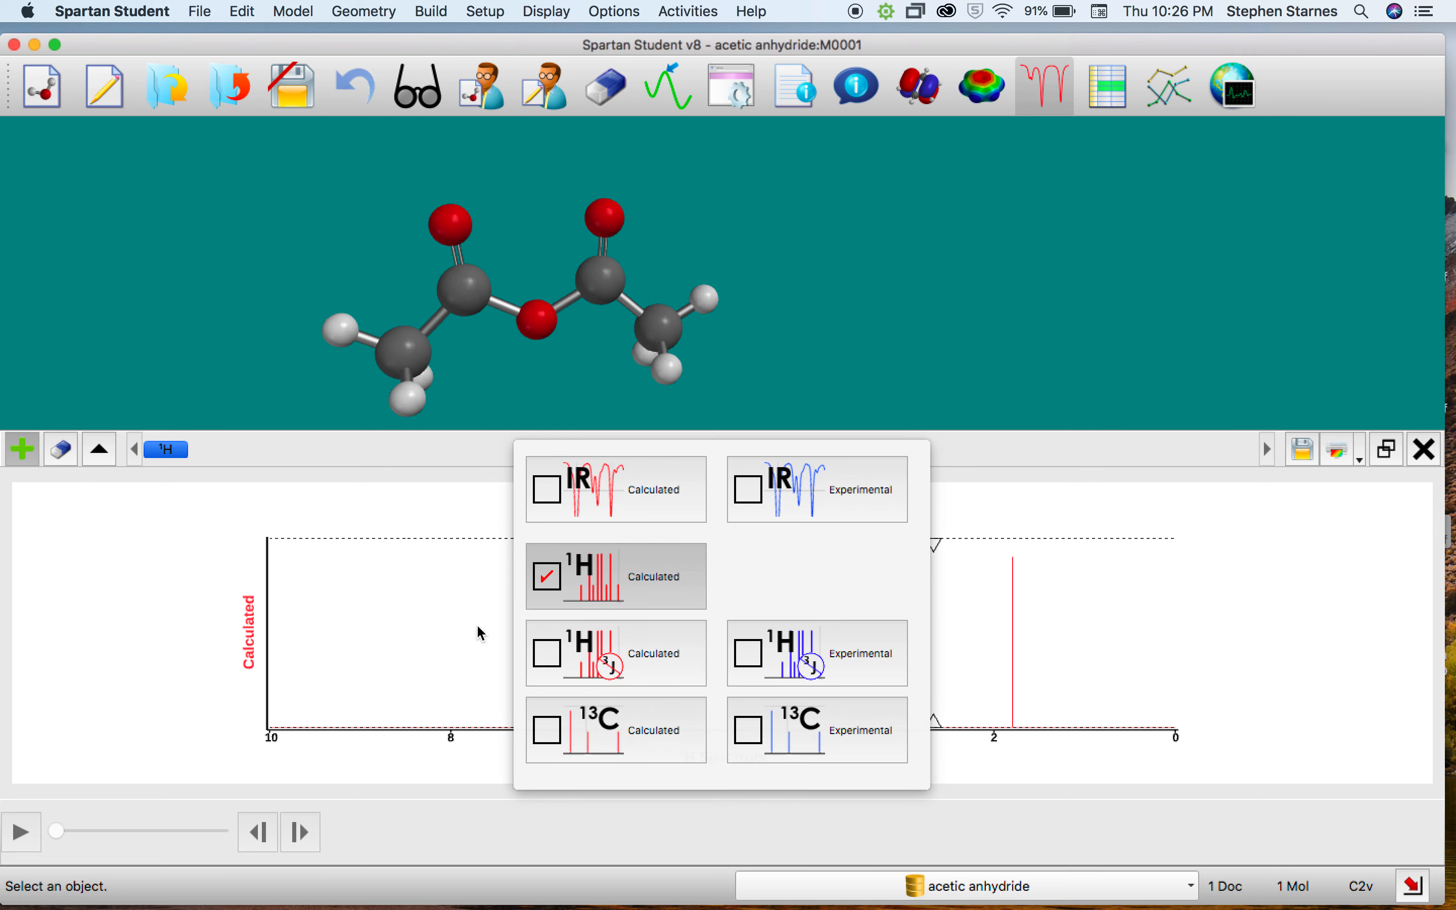
{"action": "left_click", "coordinate": [542, 579]}
{"action": "left_click", "coordinate": [12, 451]}
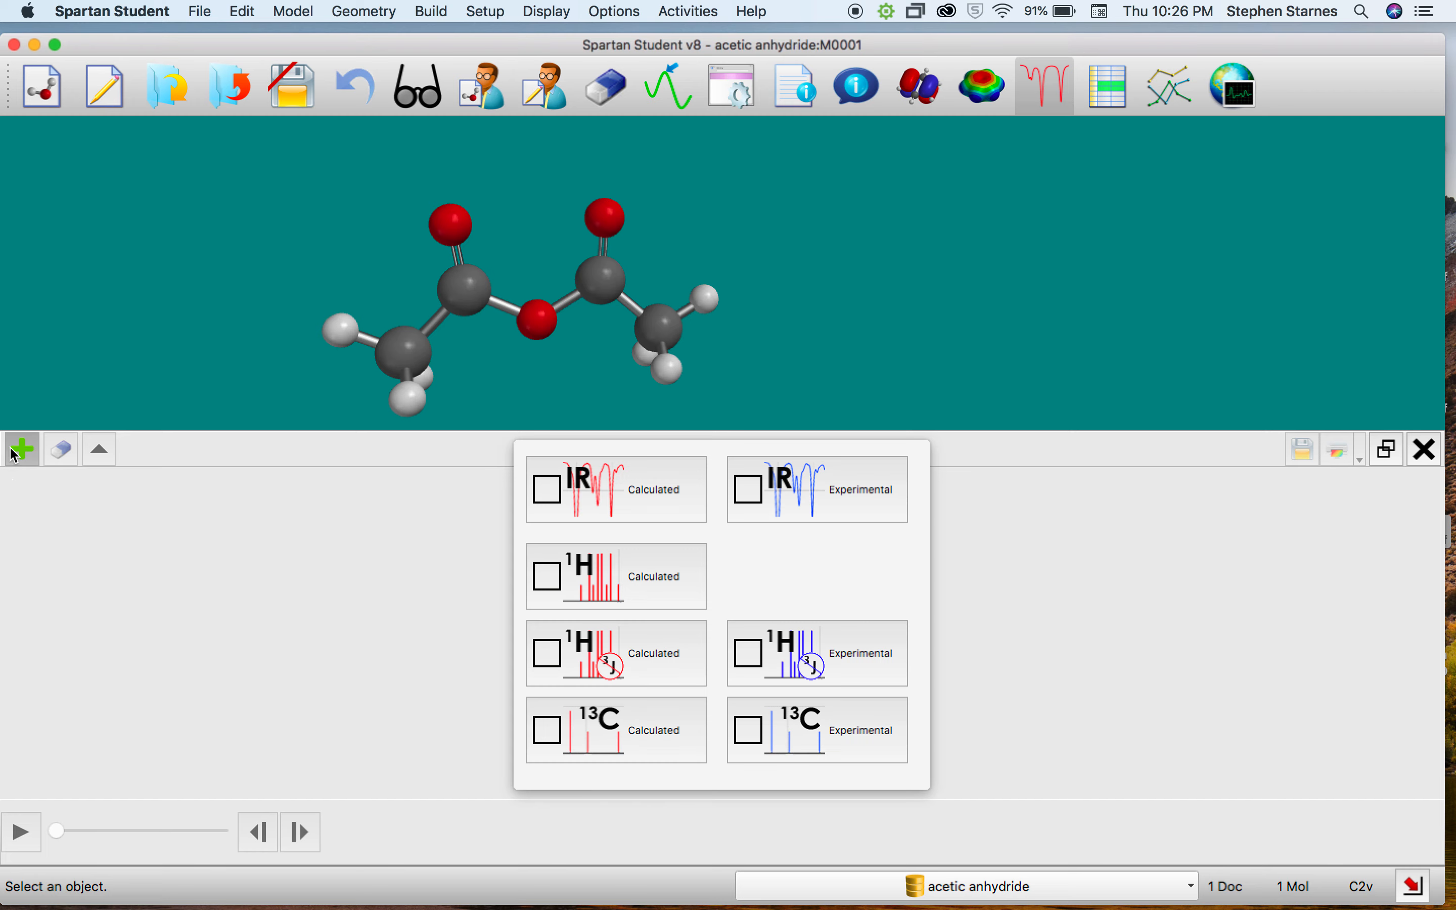
{"action": "left_click", "coordinate": [547, 729]}
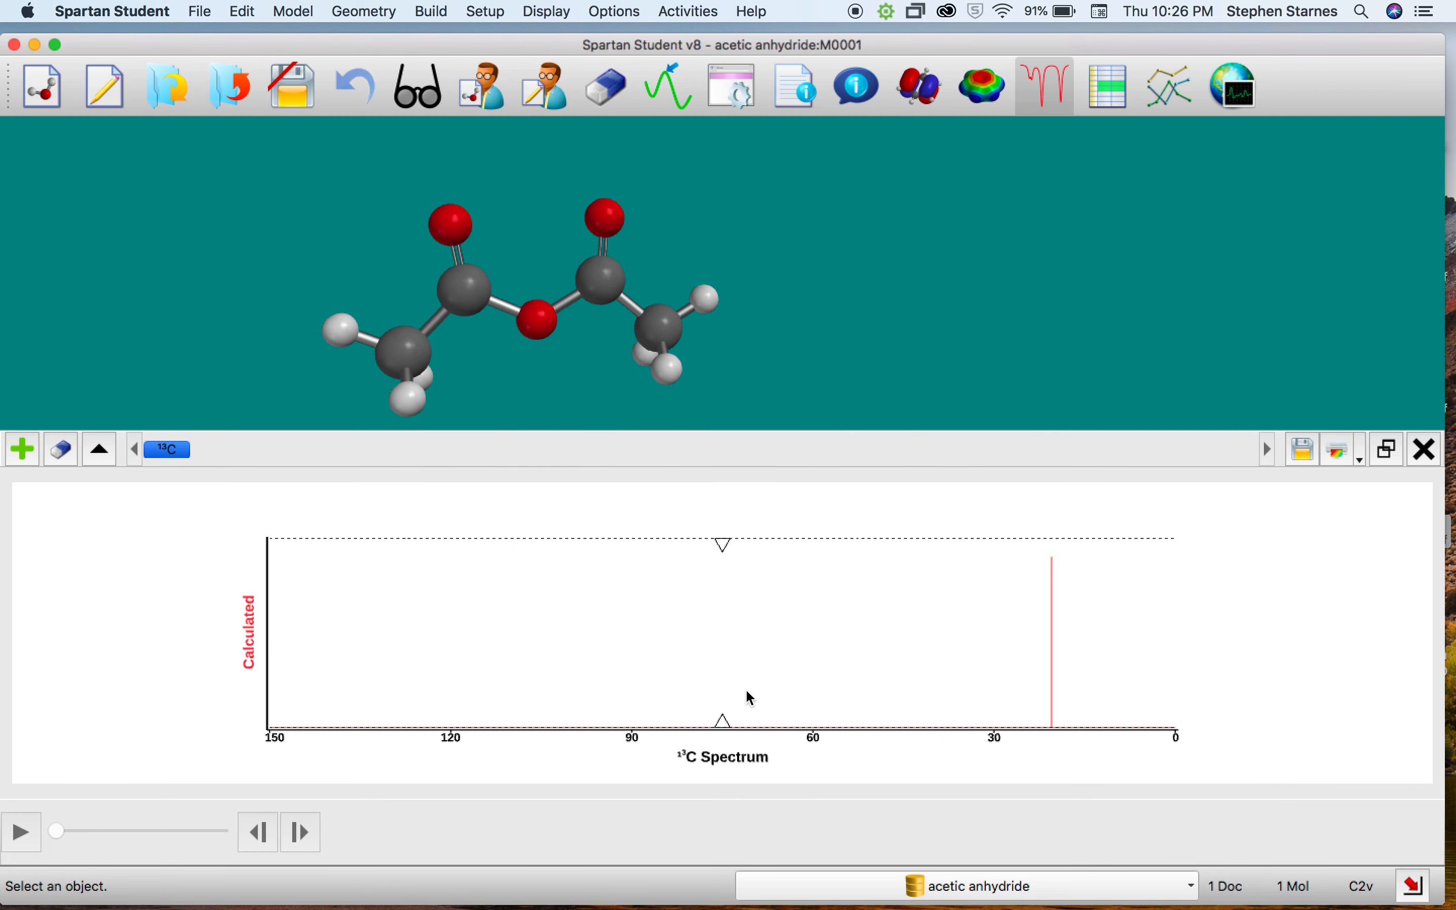
Select the single visible peak in the calculated ¹³C spectrum to highlight its carbons, and deselect it again.
{"action": "left_click", "coordinate": [627, 455]}
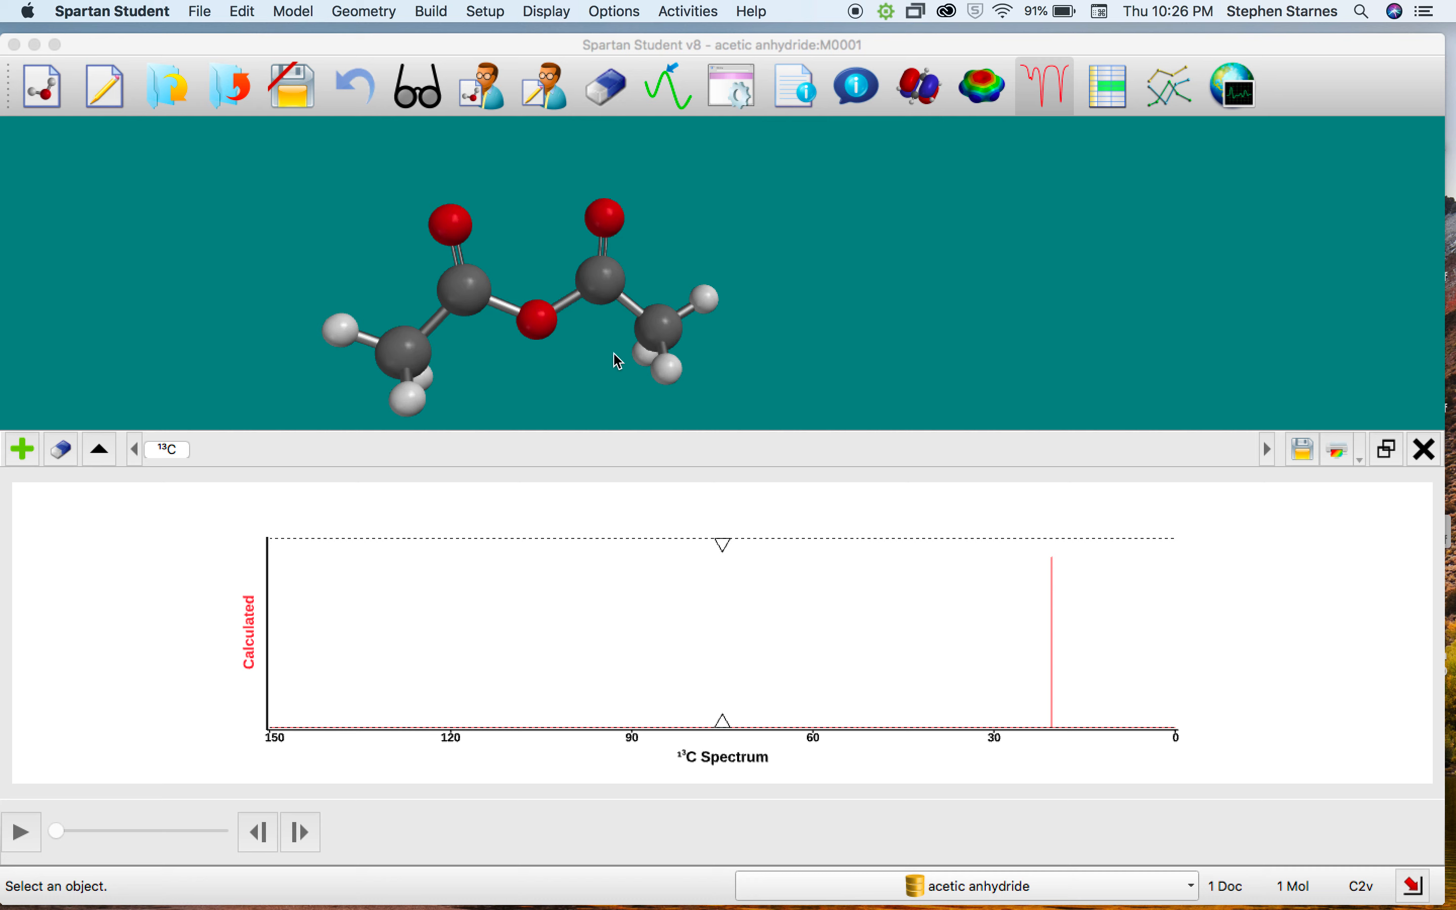
{"action": "left_click", "coordinate": [1051, 572]}
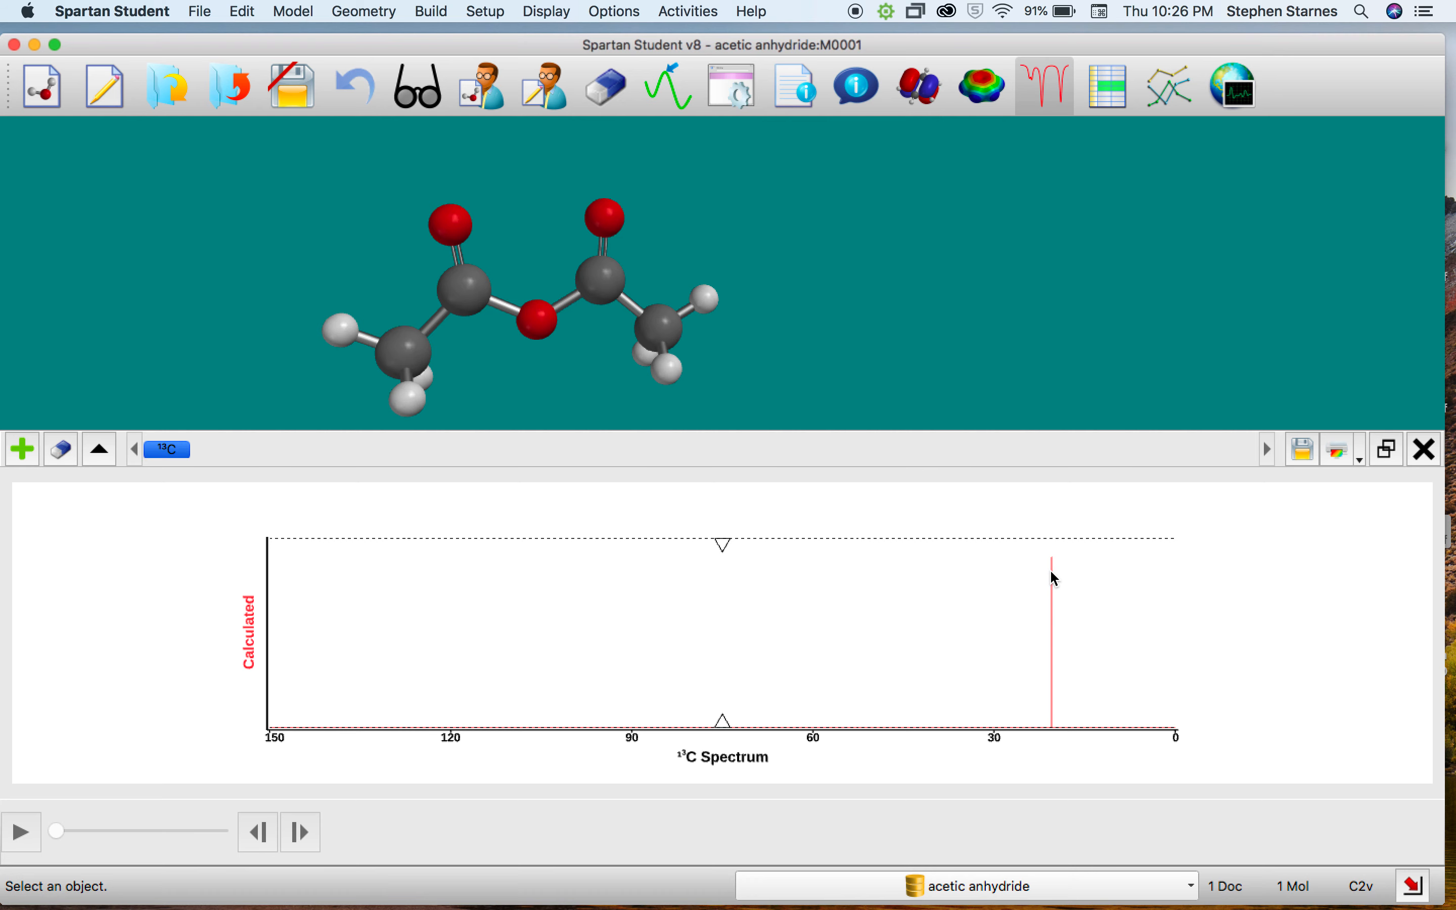
{"action": "left_click", "coordinate": [1051, 573]}
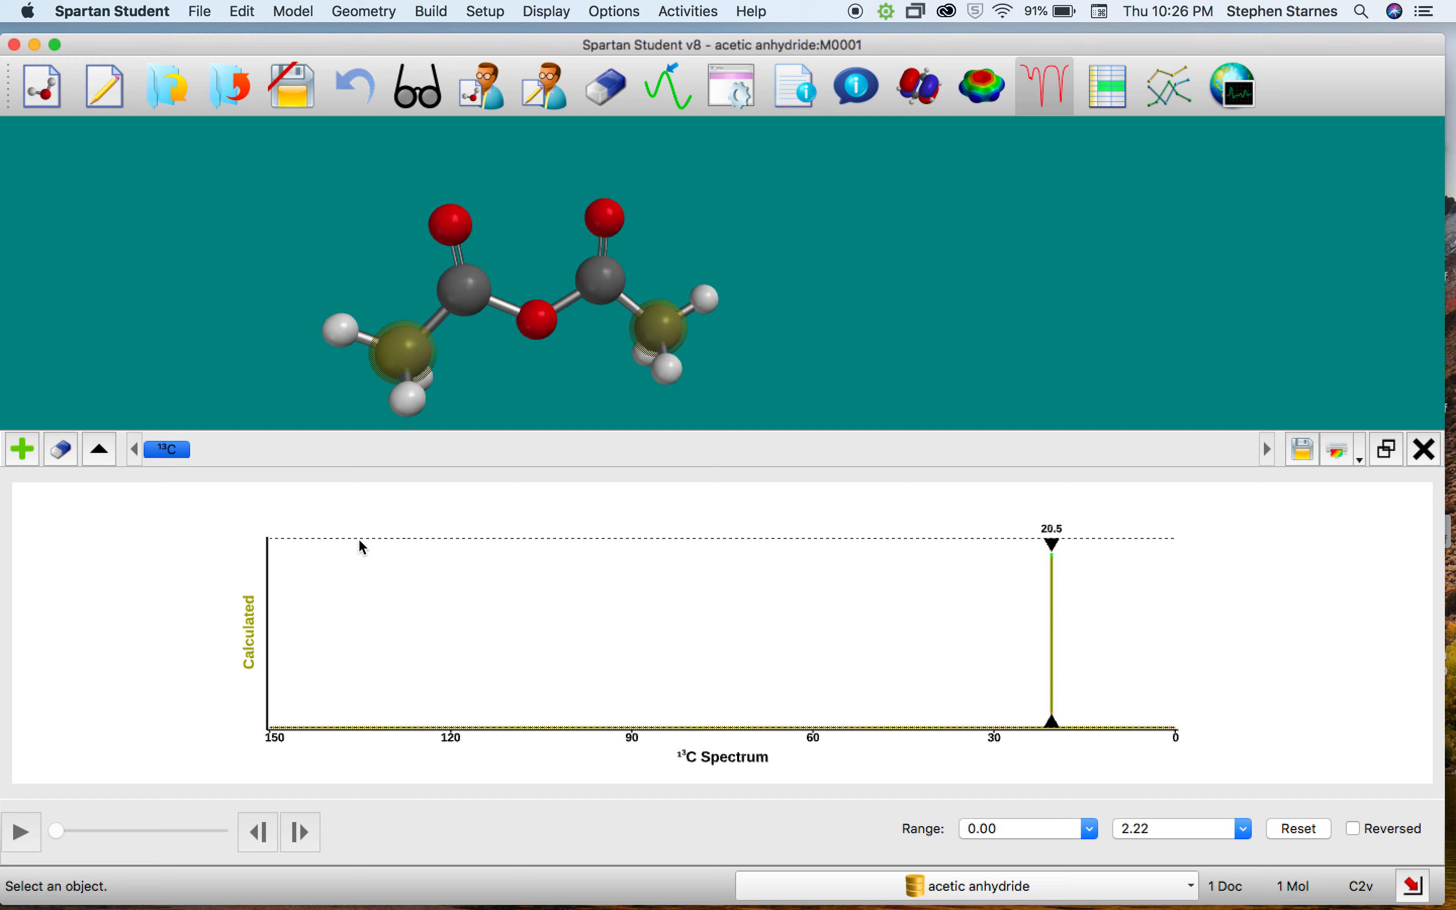
{"action": "left_click", "coordinate": [950, 593]}
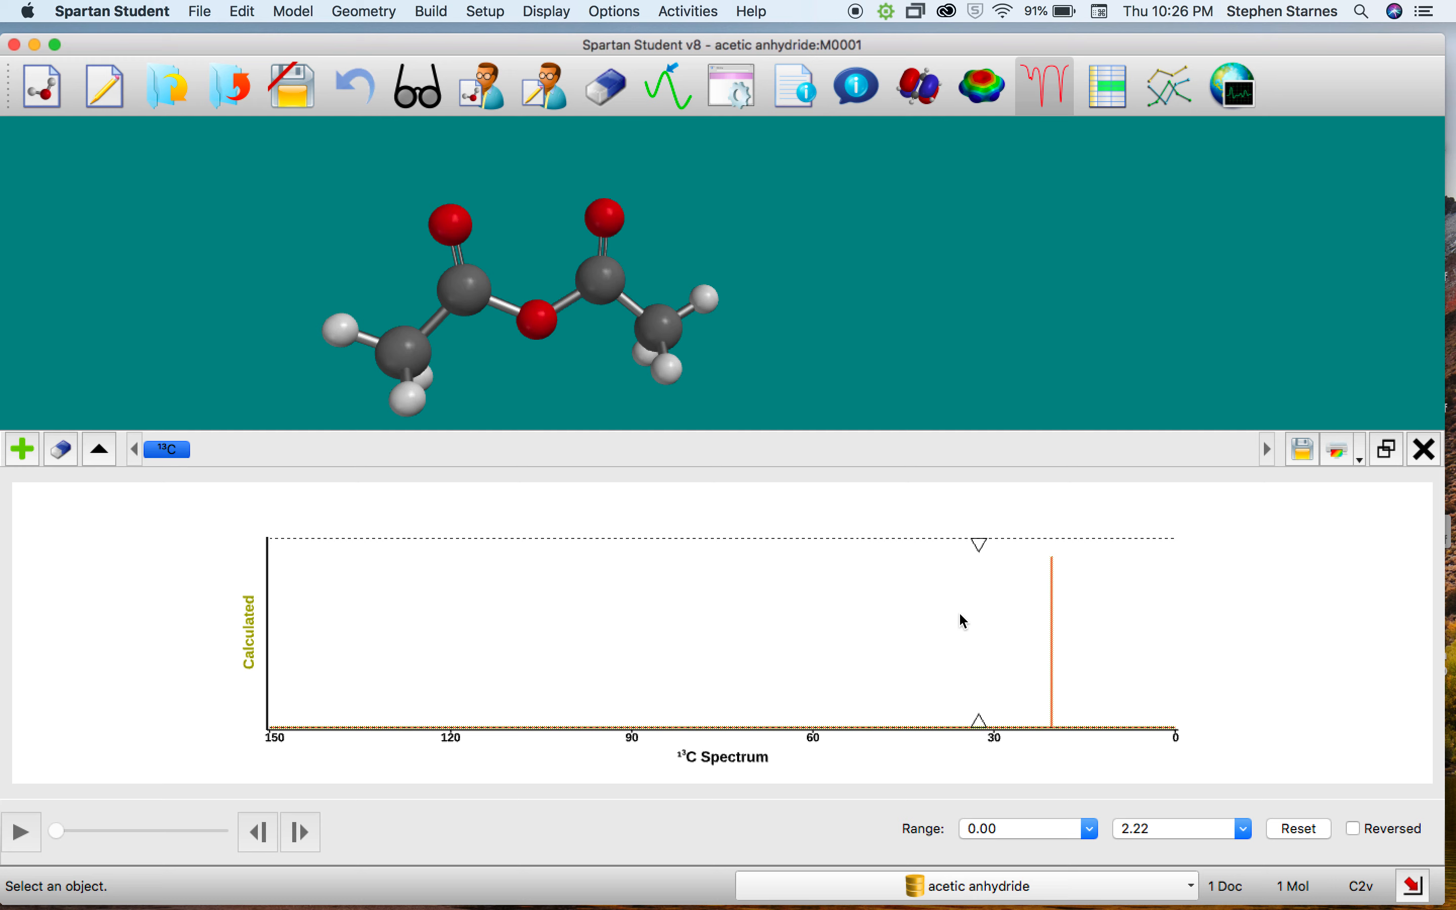
Widen the ¹³C spectrum beyond 150 ppm and select the peaks at 166.5 and 20.5 ppm to identify their carbons.
{"action": "scroll", "coordinate": [959, 613], "scroll_direction": "down", "scroll_amount": 6}
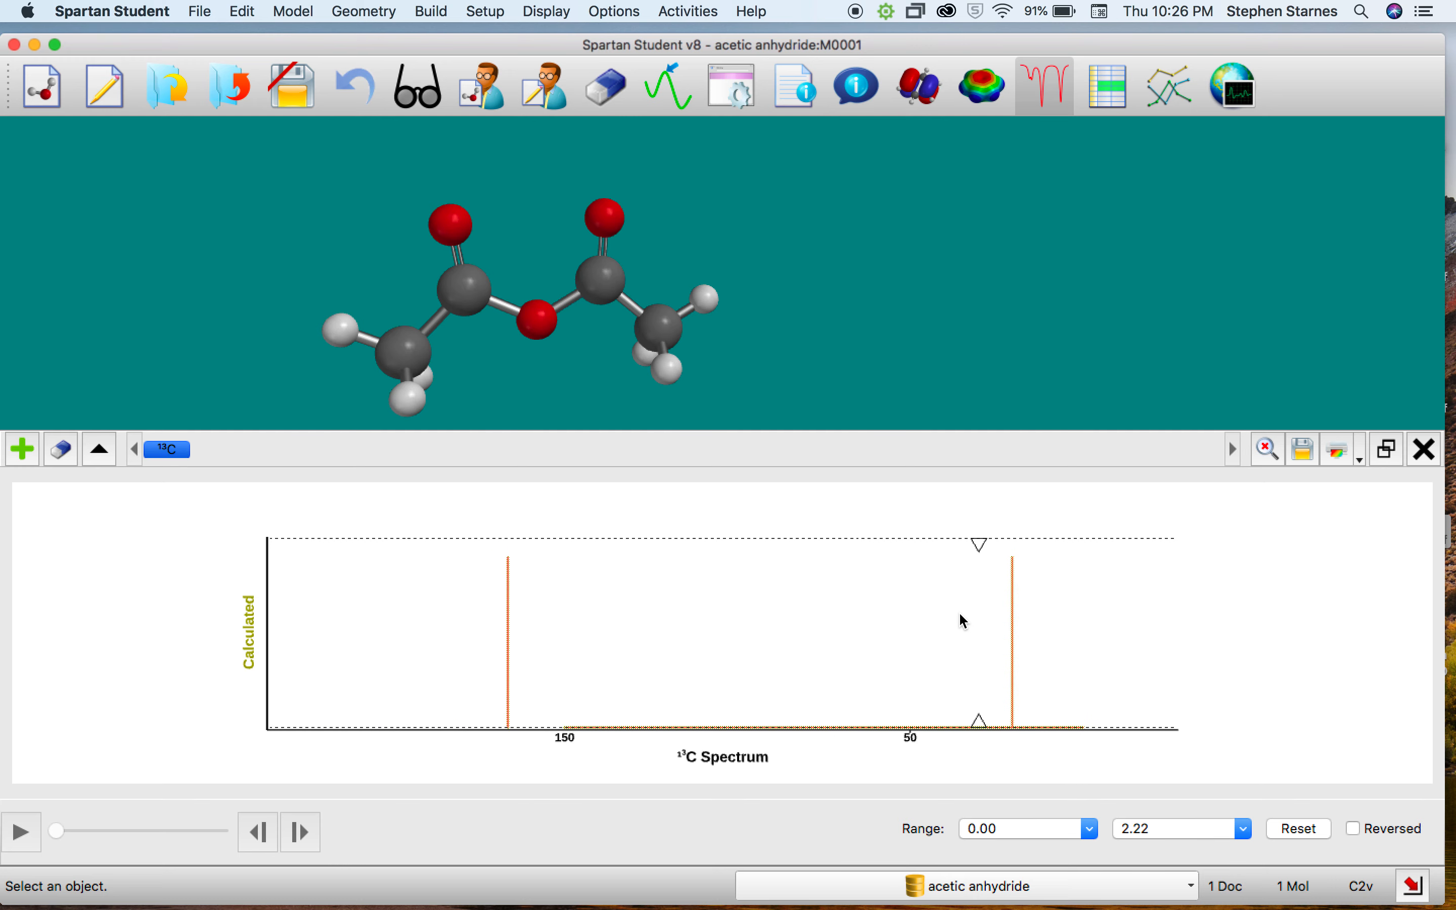
{"action": "scroll", "coordinate": [959, 610], "scroll_direction": "down", "scroll_amount": 5}
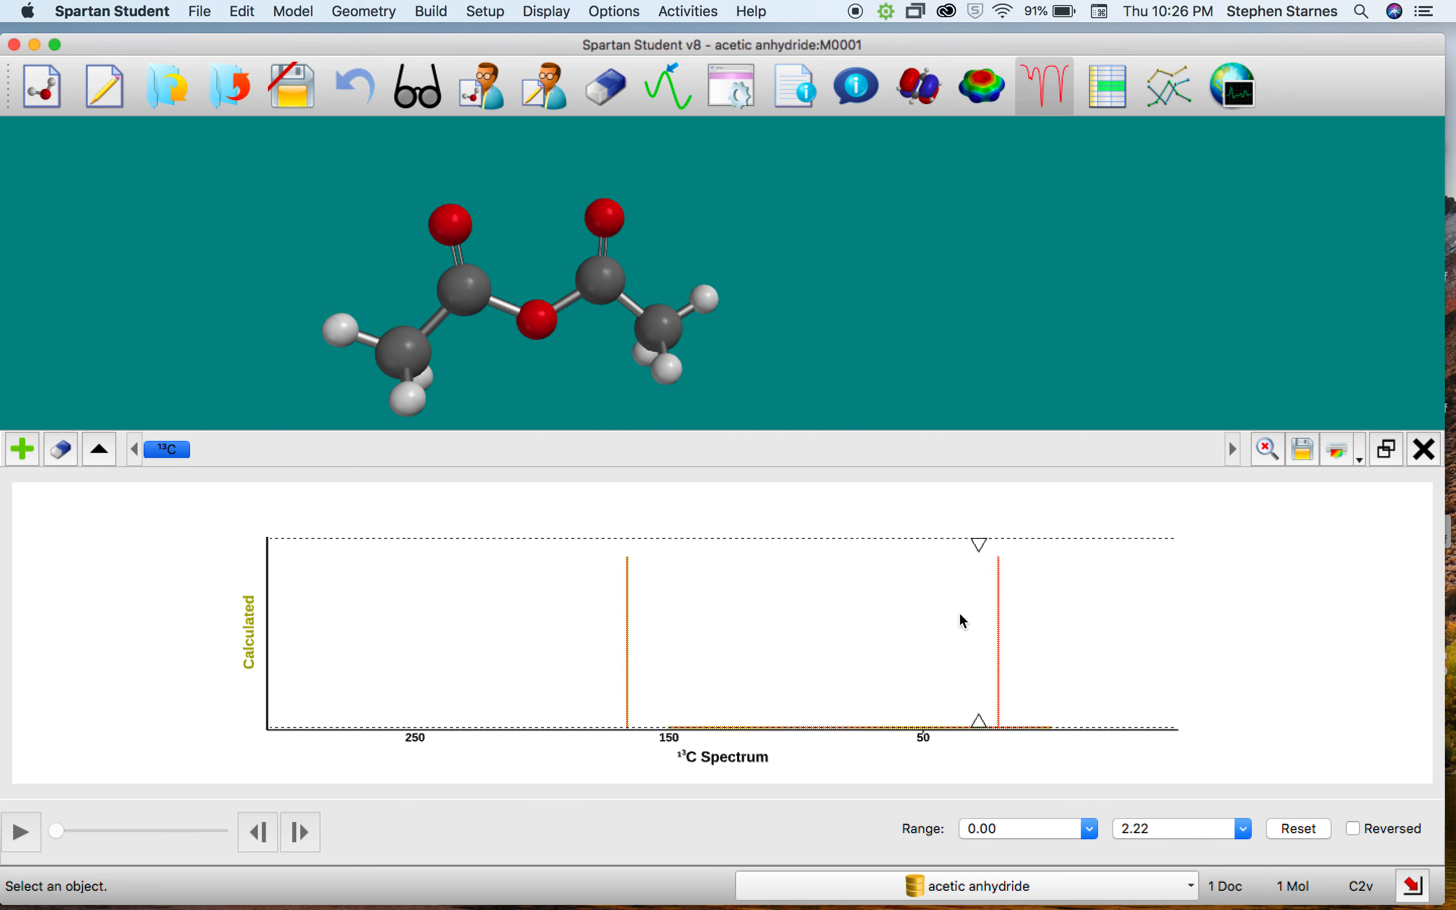
{"action": "scroll", "coordinate": [959, 611], "scroll_direction": "down", "scroll_amount": 2}
{"action": "scroll", "coordinate": [959, 611], "scroll_direction": "up", "scroll_amount": 4}
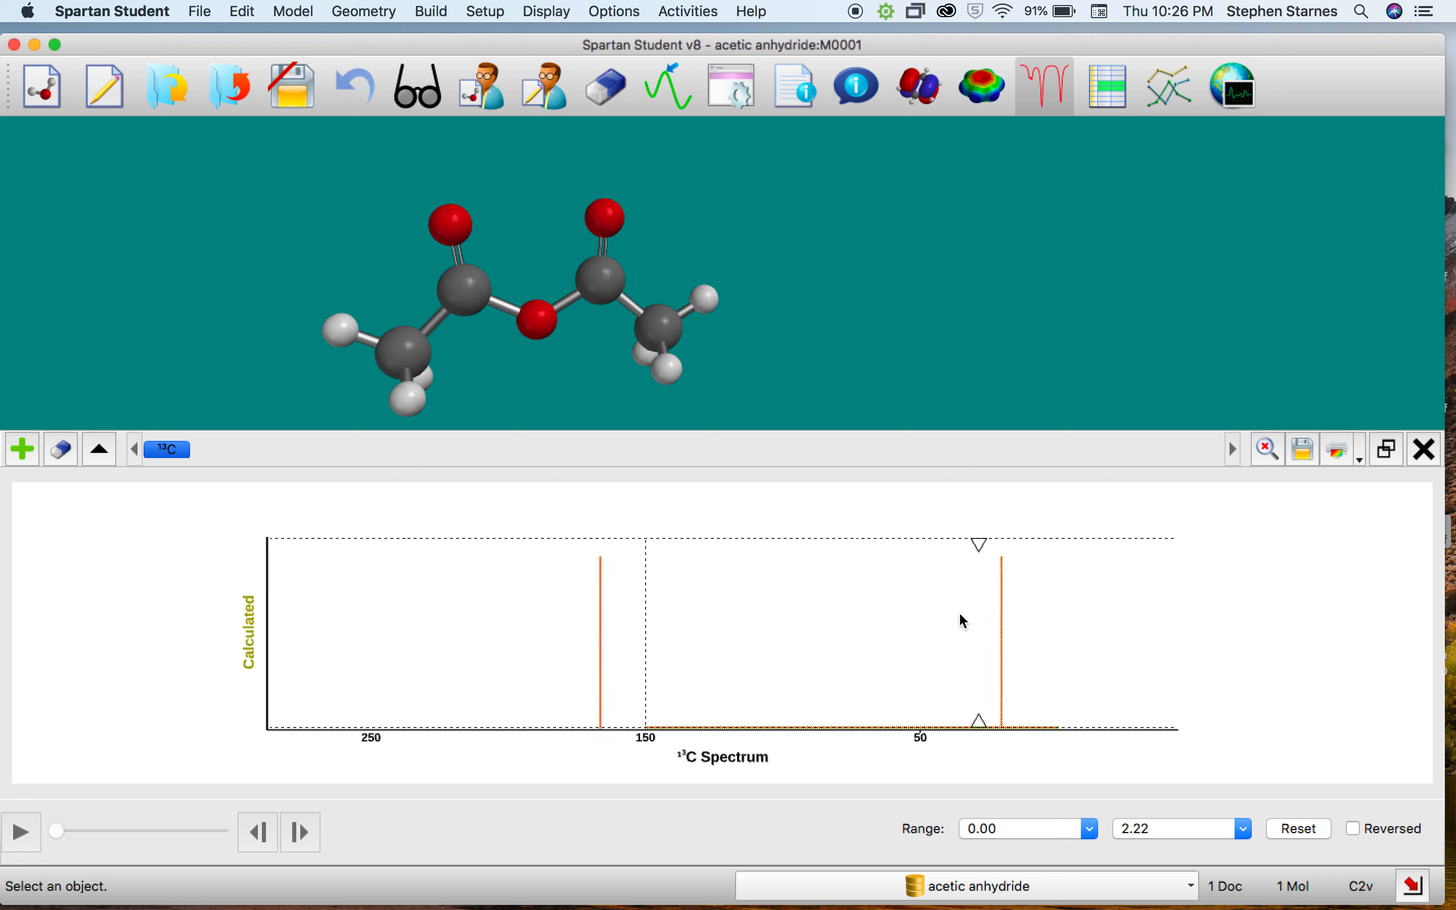
{"action": "scroll", "coordinate": [959, 611], "scroll_direction": "up", "scroll_amount": 4}
{"action": "scroll", "coordinate": [960, 611], "scroll_direction": "down", "scroll_amount": 2}
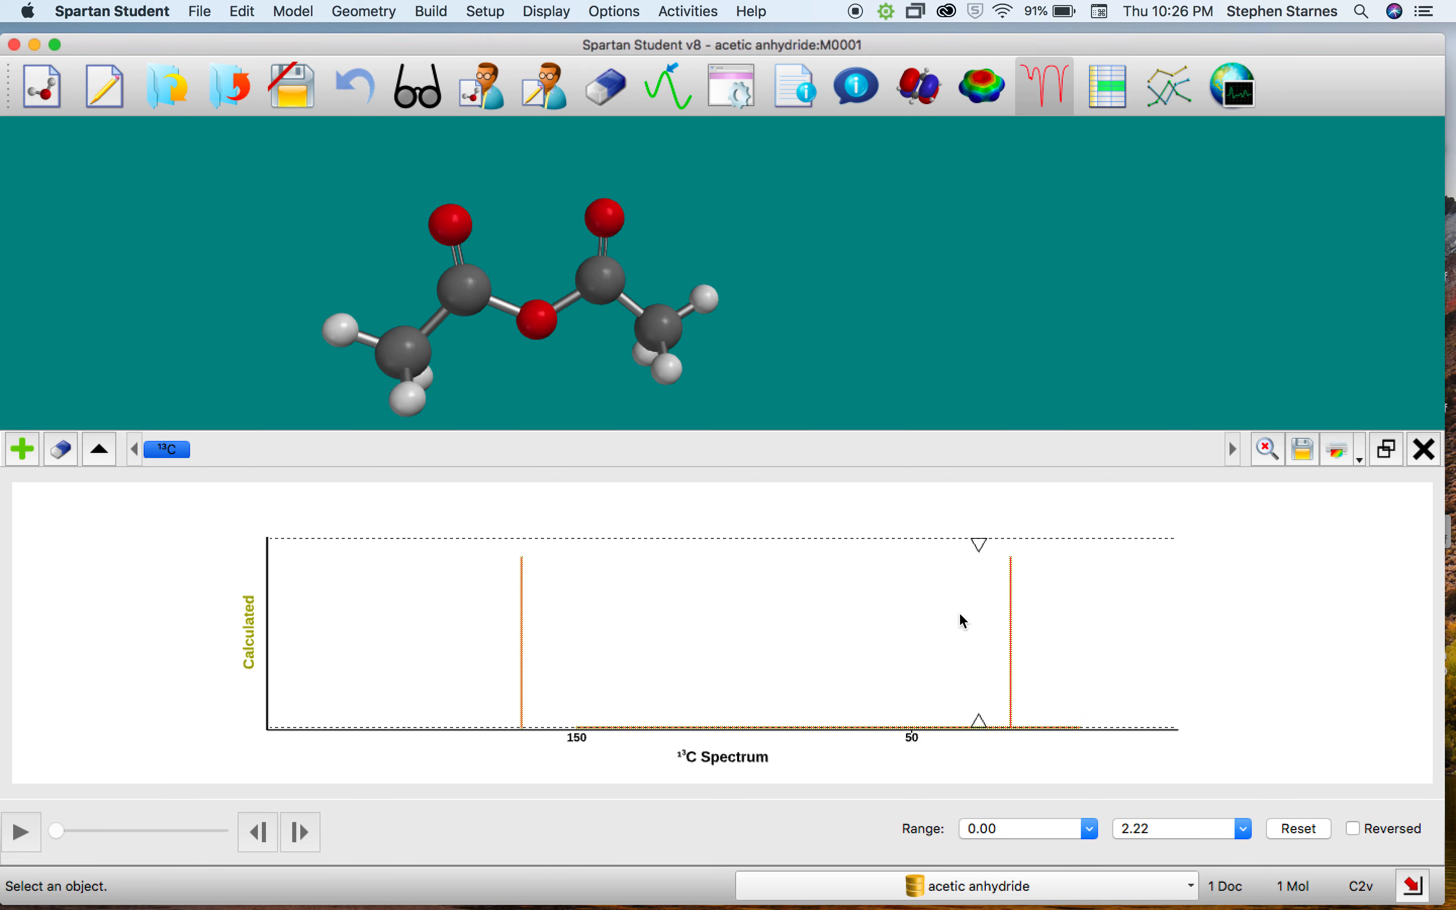
{"action": "scroll", "coordinate": [959, 611], "scroll_direction": "down", "scroll_amount": 2}
{"action": "scroll", "coordinate": [959, 611], "scroll_direction": "up", "scroll_amount": 3}
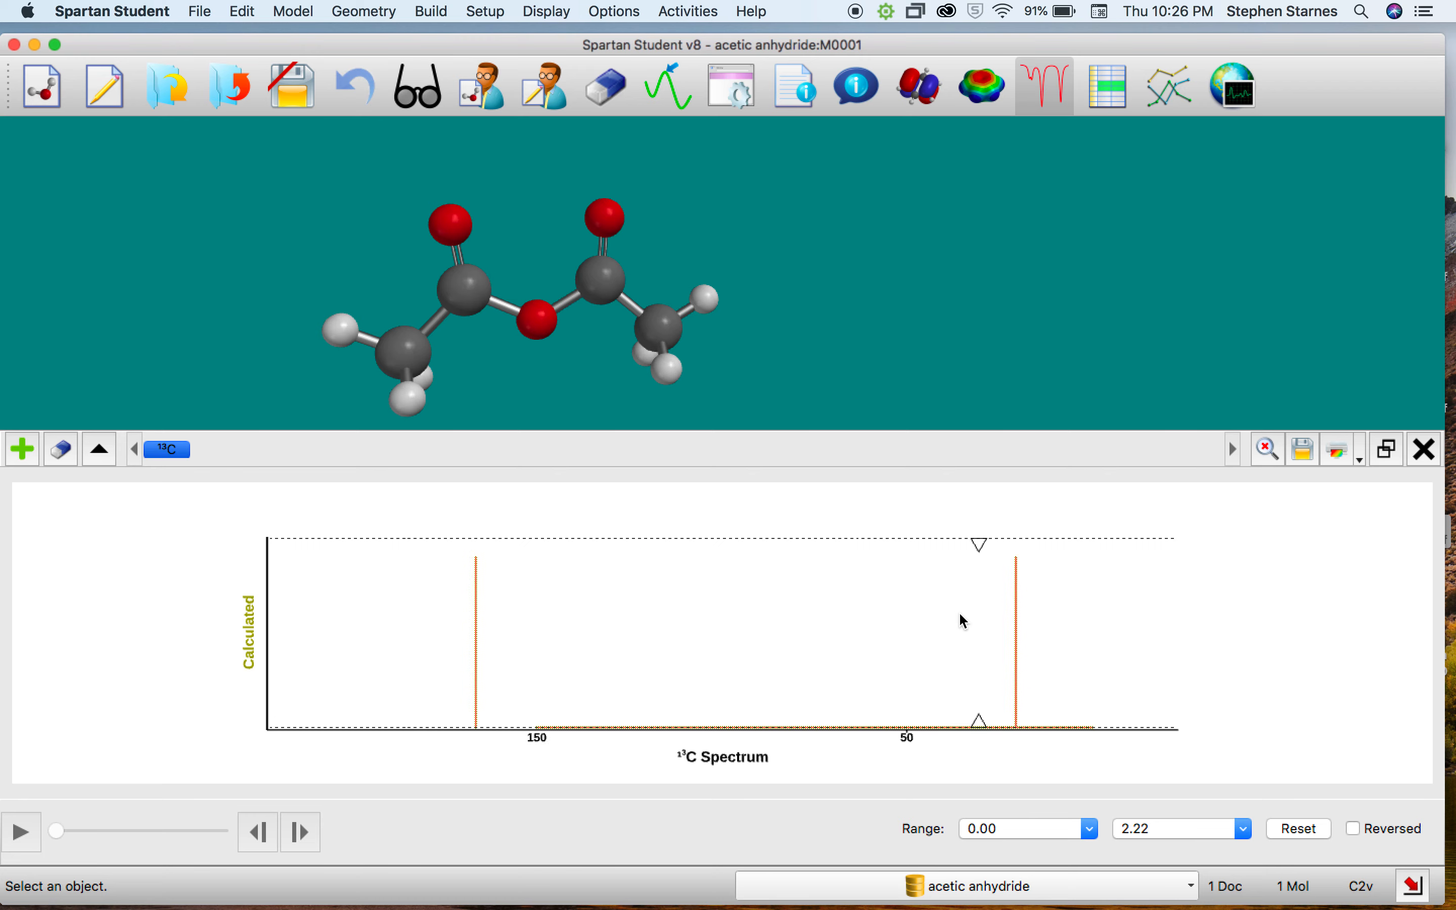
{"action": "scroll", "coordinate": [959, 611], "scroll_direction": "up", "scroll_amount": 5}
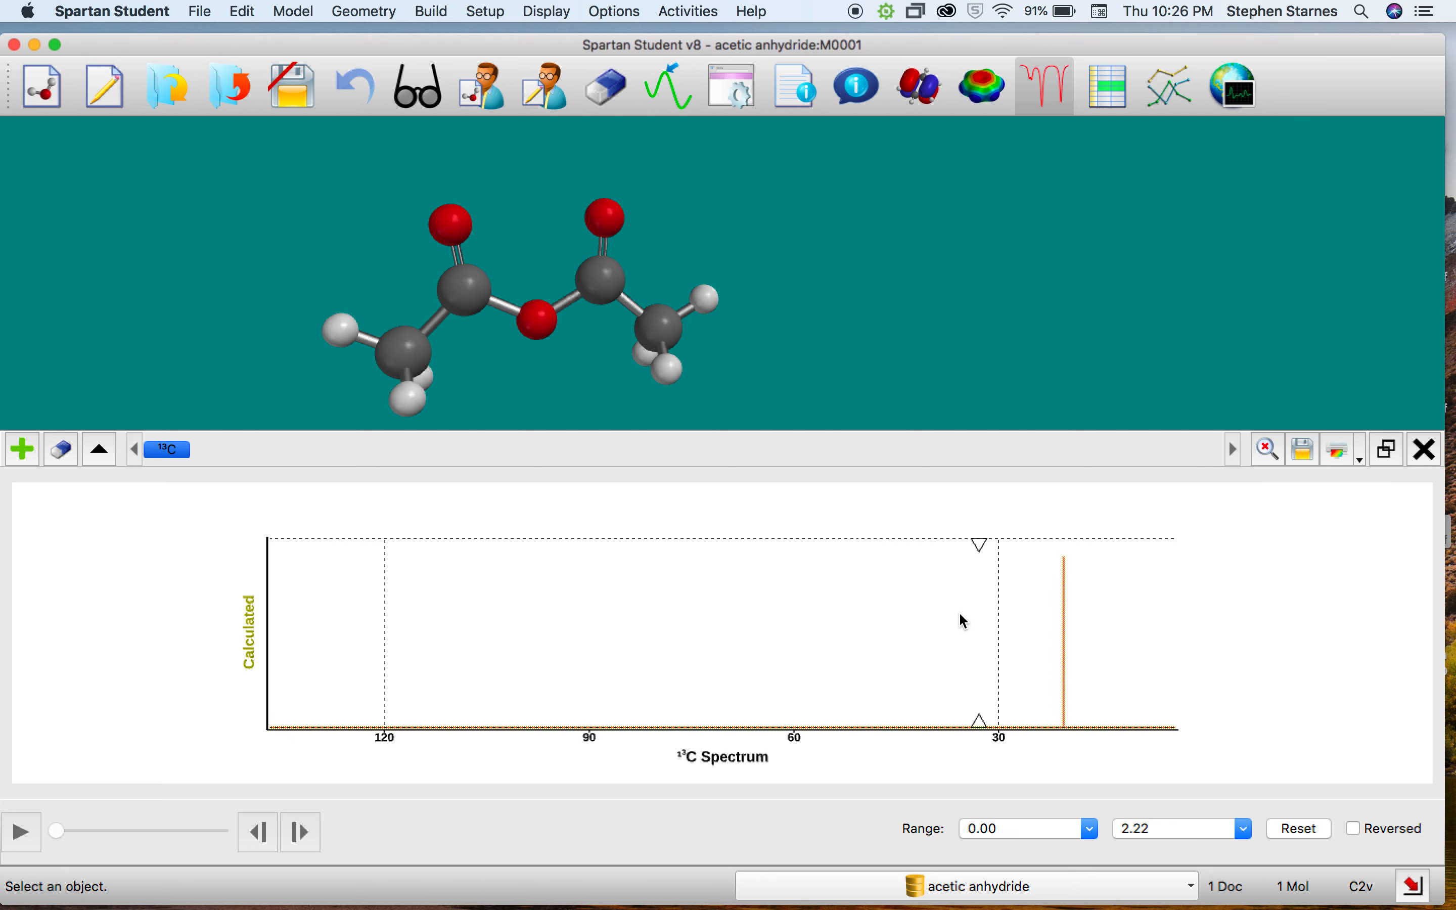
{"action": "scroll", "coordinate": [960, 611], "scroll_direction": "down", "scroll_amount": 3}
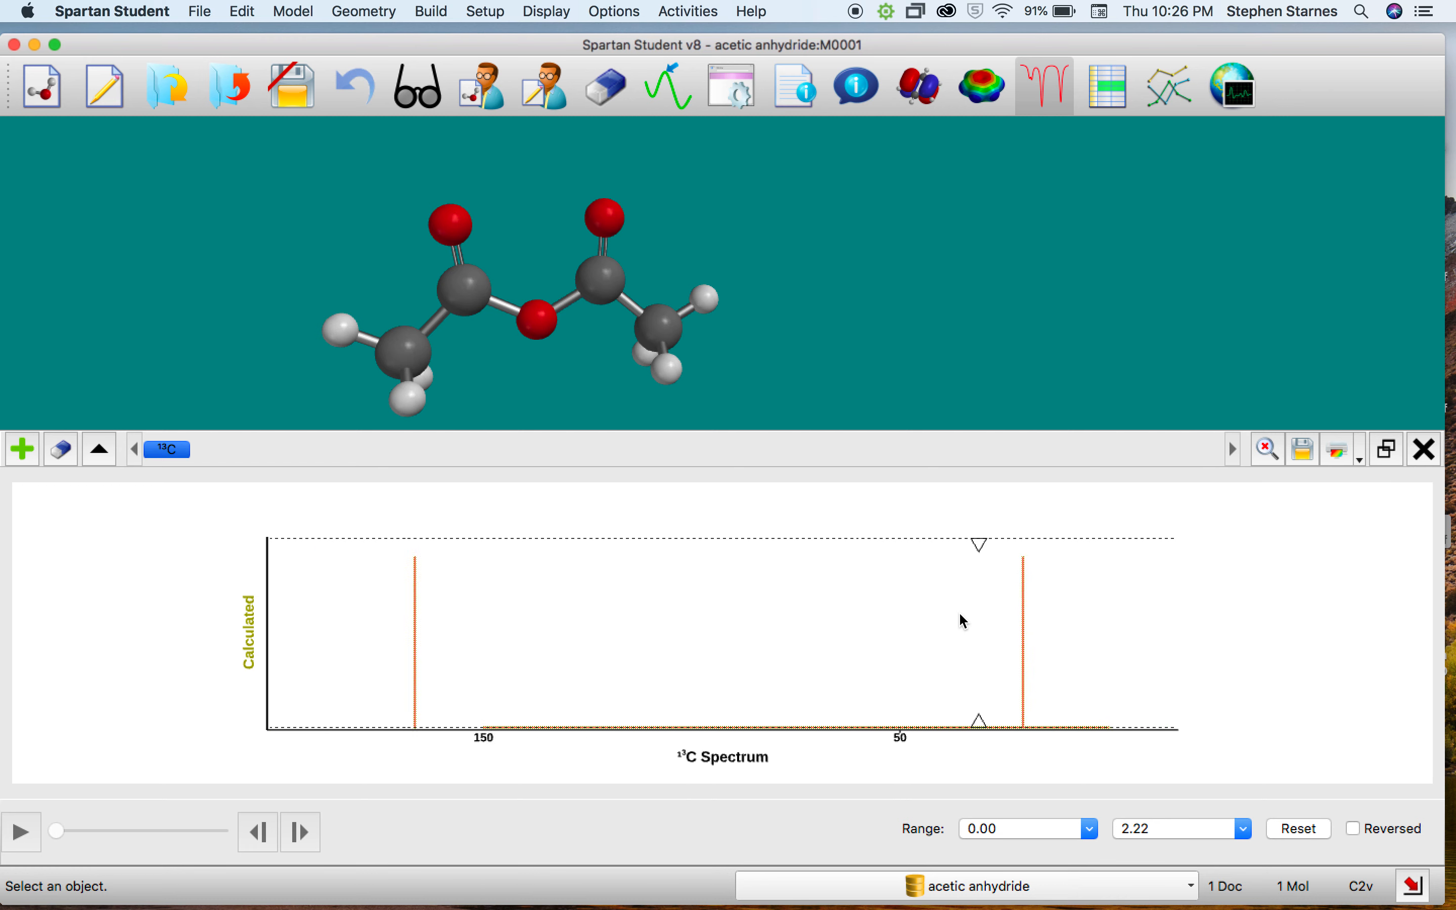
{"action": "scroll", "coordinate": [959, 611], "scroll_direction": "down", "scroll_amount": 1}
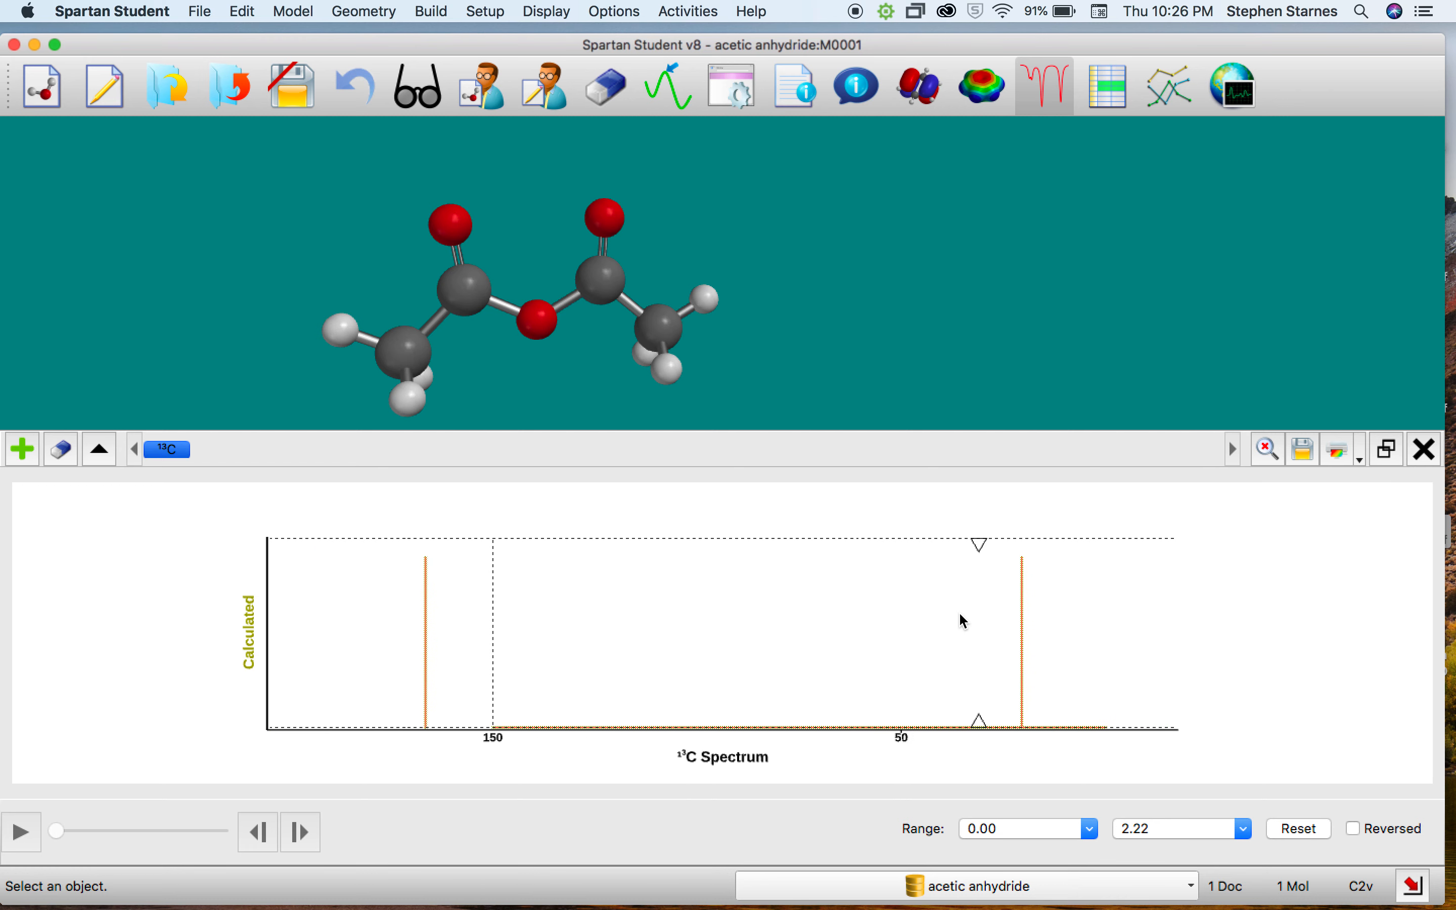
{"action": "left_click", "coordinate": [425, 565]}
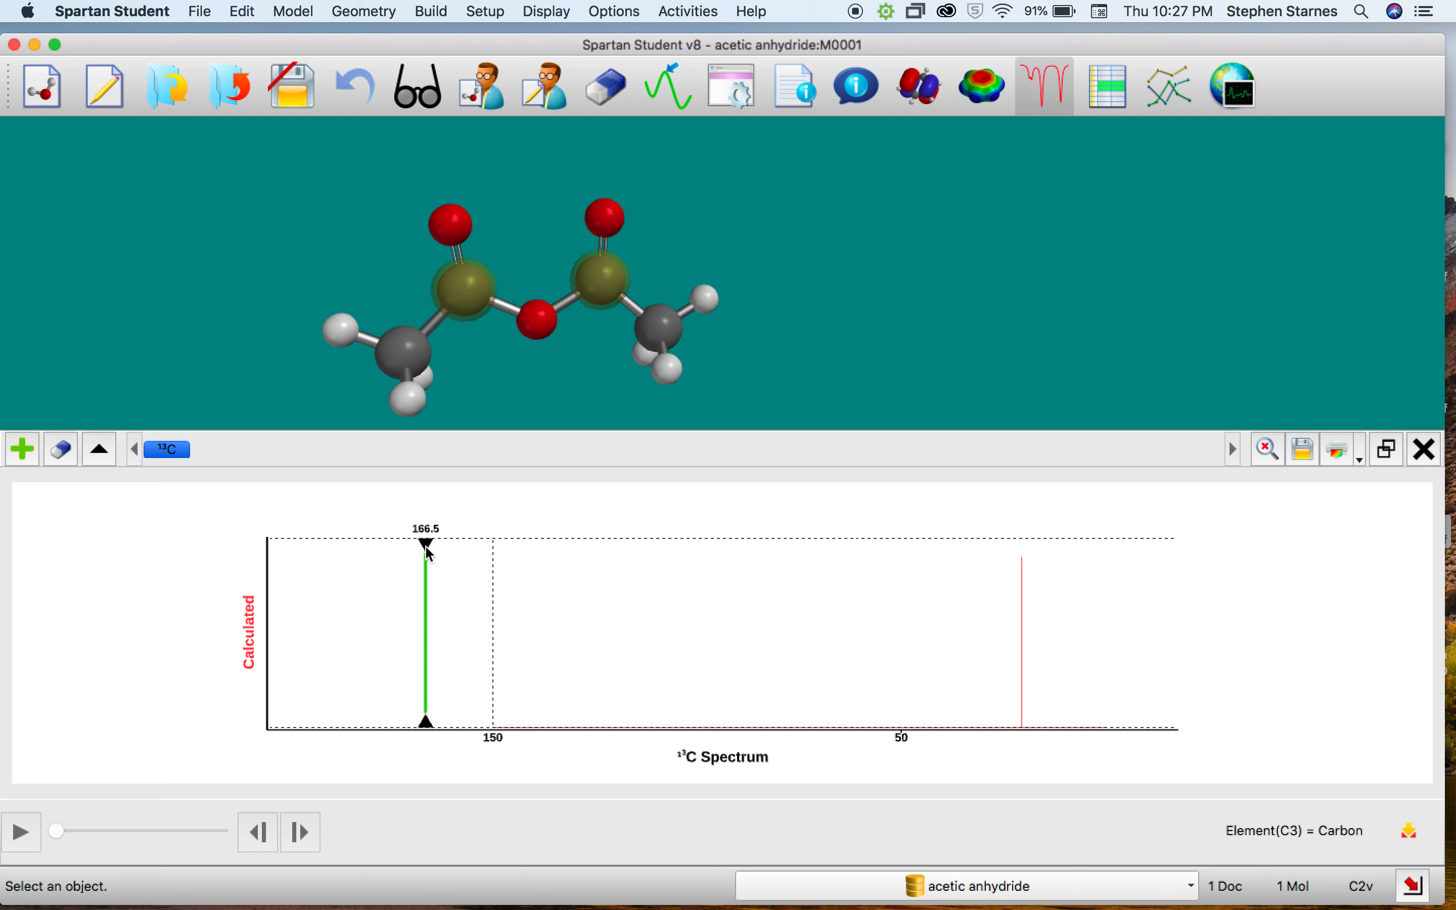
{"action": "left_click", "coordinate": [1023, 606]}
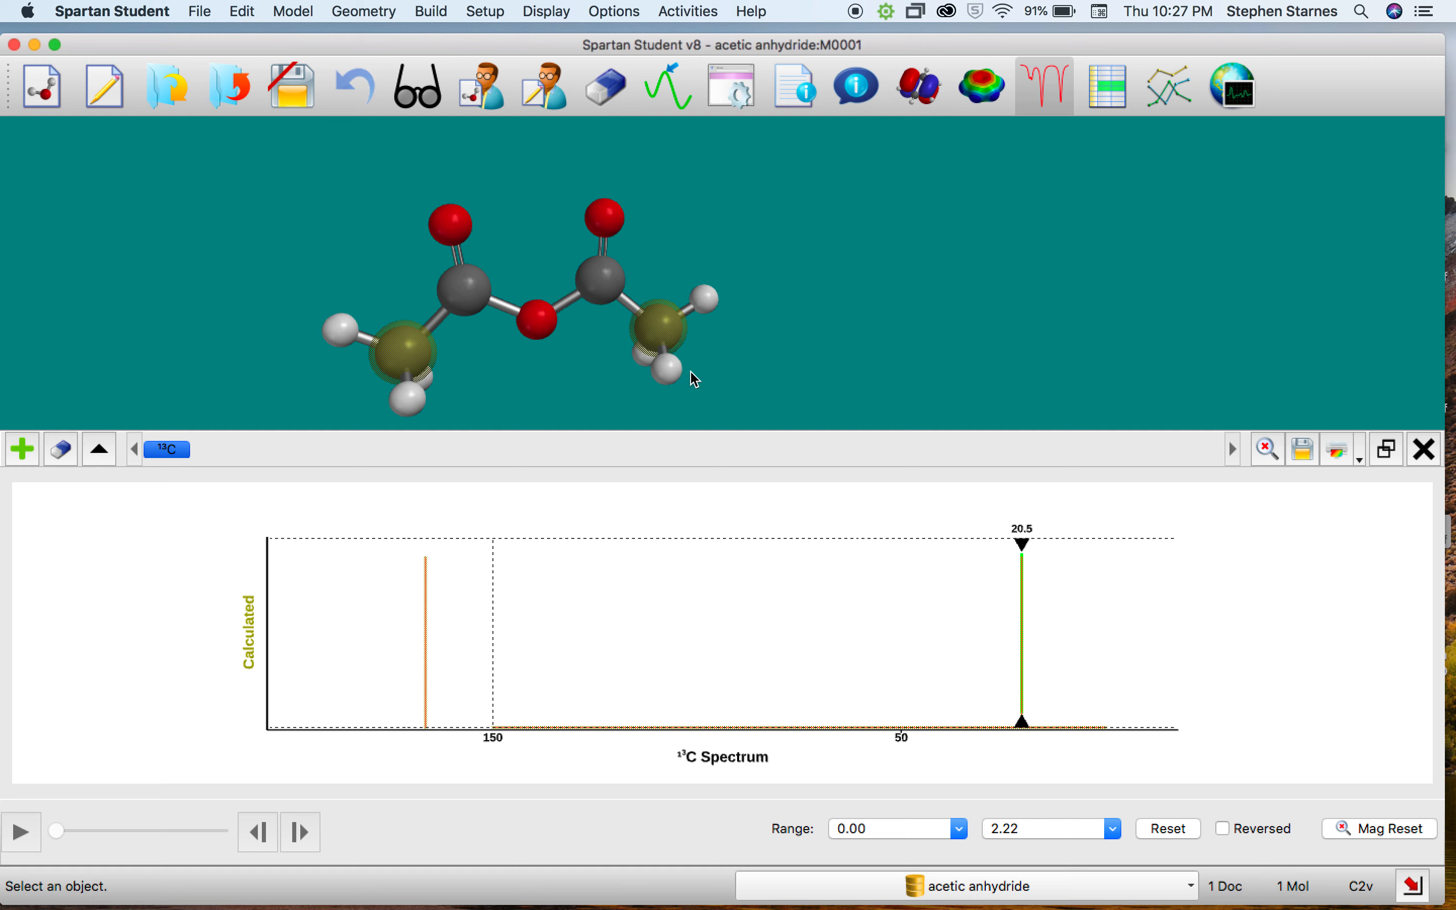
Overlay the experimental ¹³C spectrum, enlarge the region around 20 ppm, and place the marker on the calculated peak at 20.5 ppm.
{"action": "left_click", "coordinate": [21, 450]}
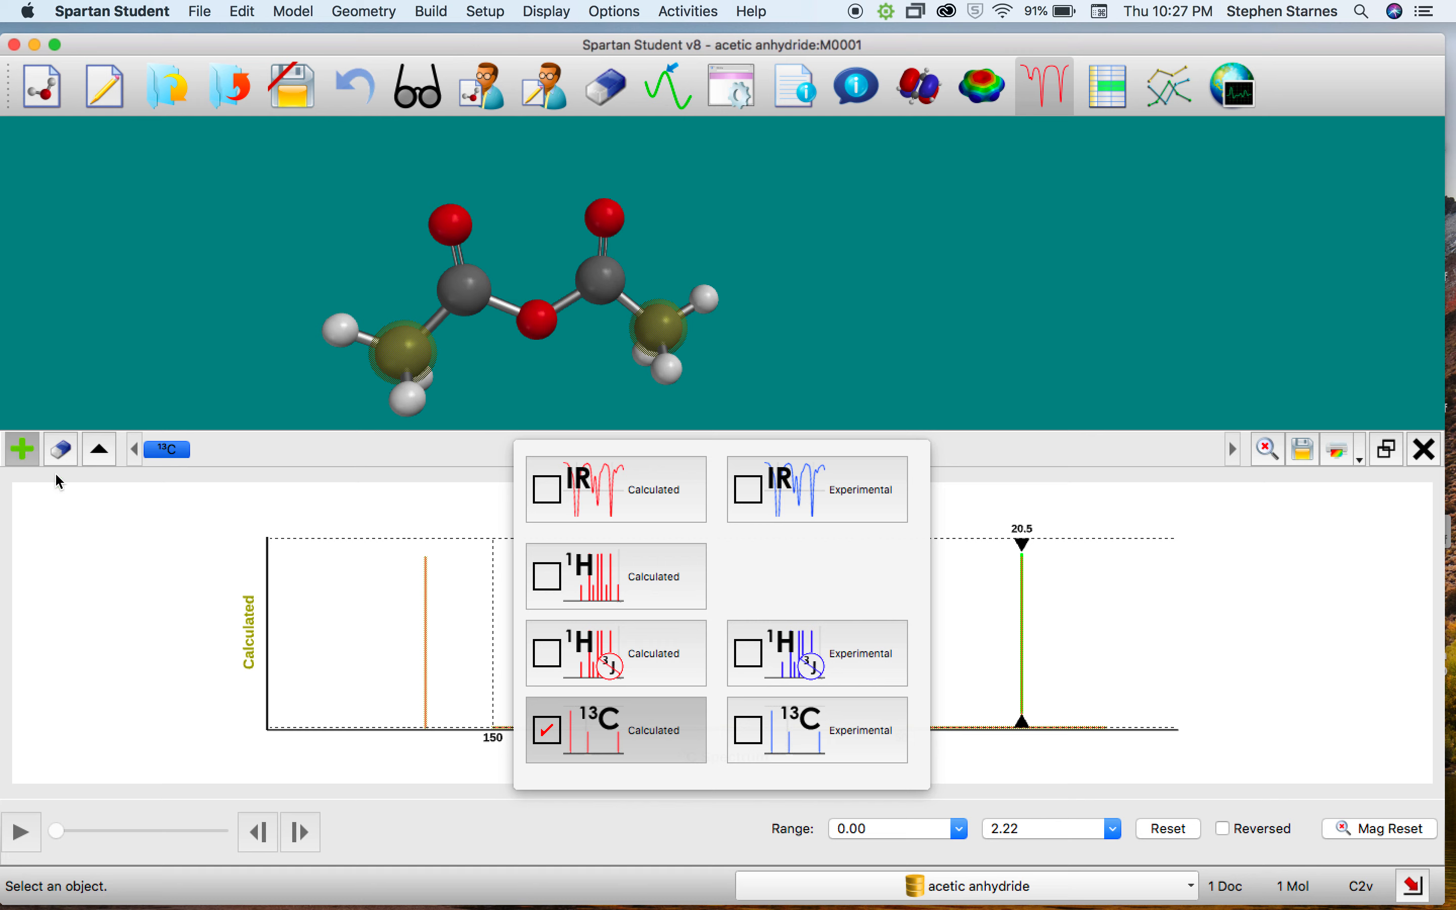
{"action": "left_click", "coordinate": [749, 731]}
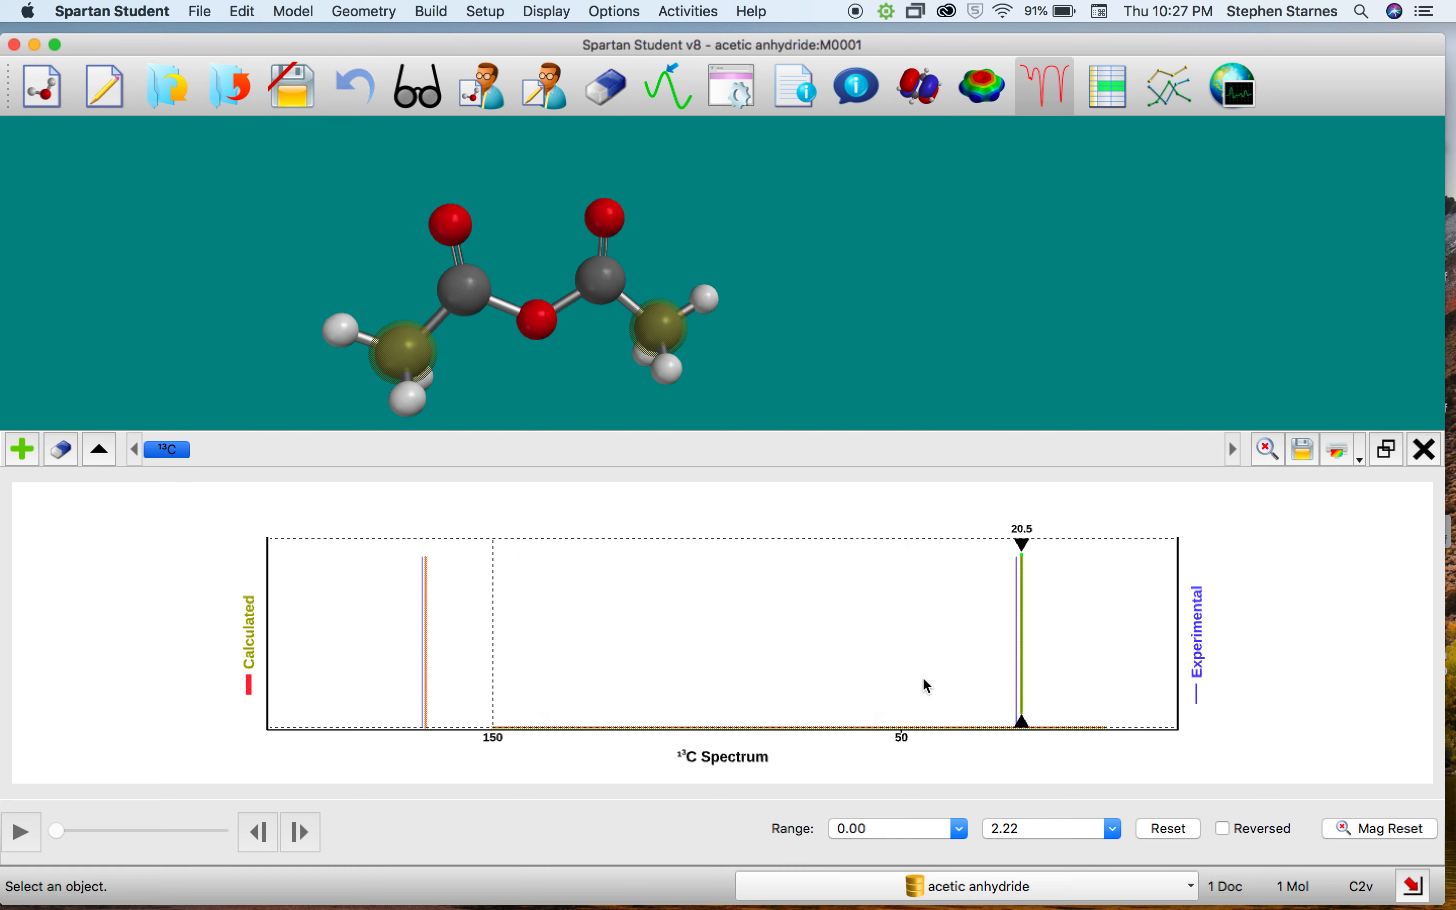
{"action": "left_click", "coordinate": [1022, 547]}
{"action": "scroll", "coordinate": [1013, 575], "scroll_direction": "down", "scroll_amount": 2}
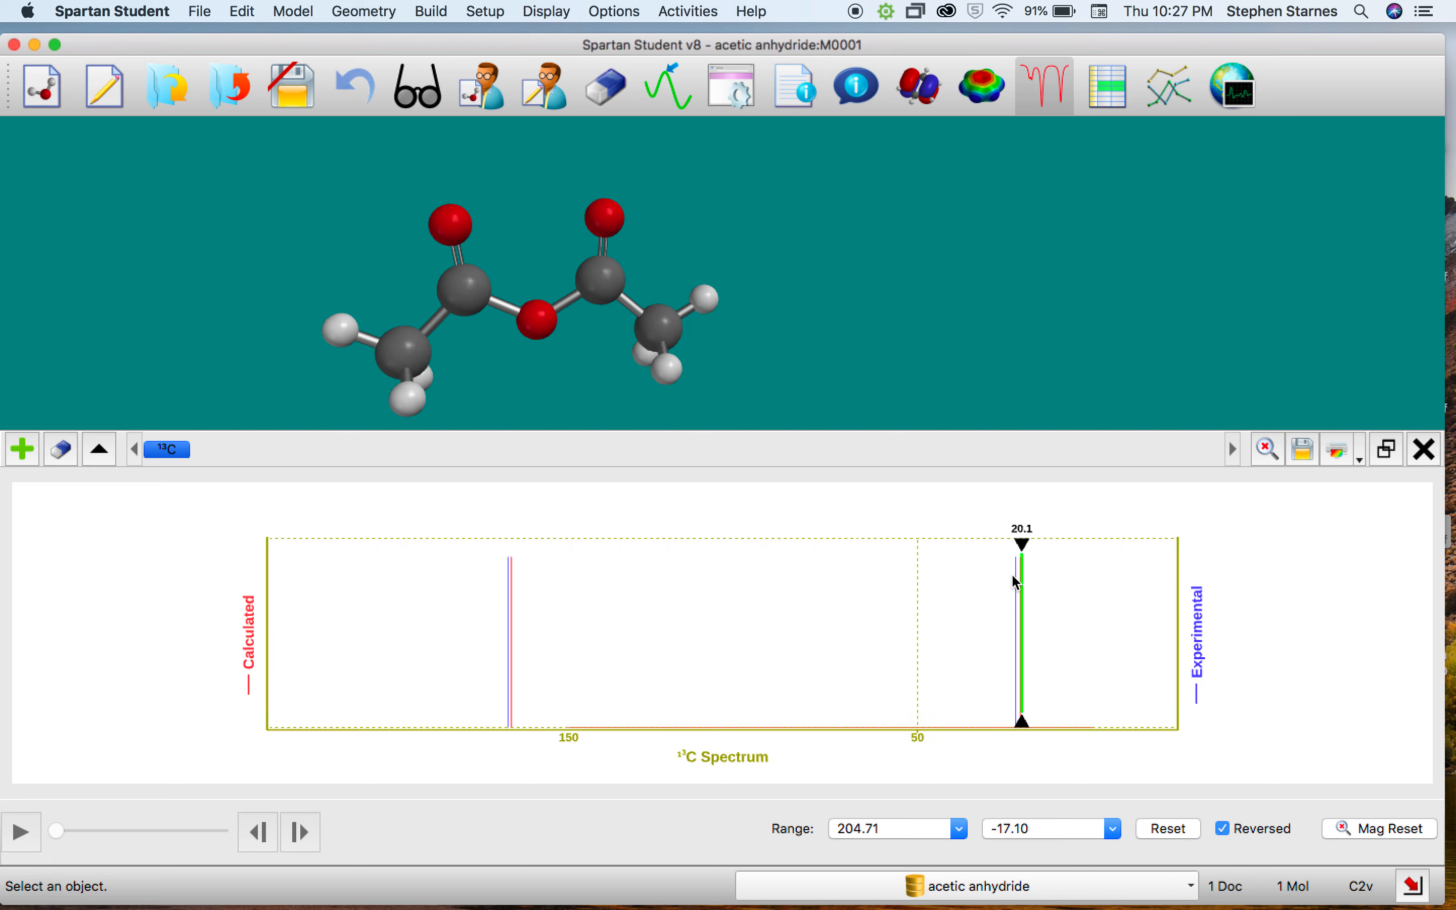
{"action": "scroll", "coordinate": [1012, 575], "scroll_direction": "up", "scroll_amount": 10}
{"action": "scroll", "coordinate": [1014, 576], "scroll_direction": "up", "scroll_amount": 10}
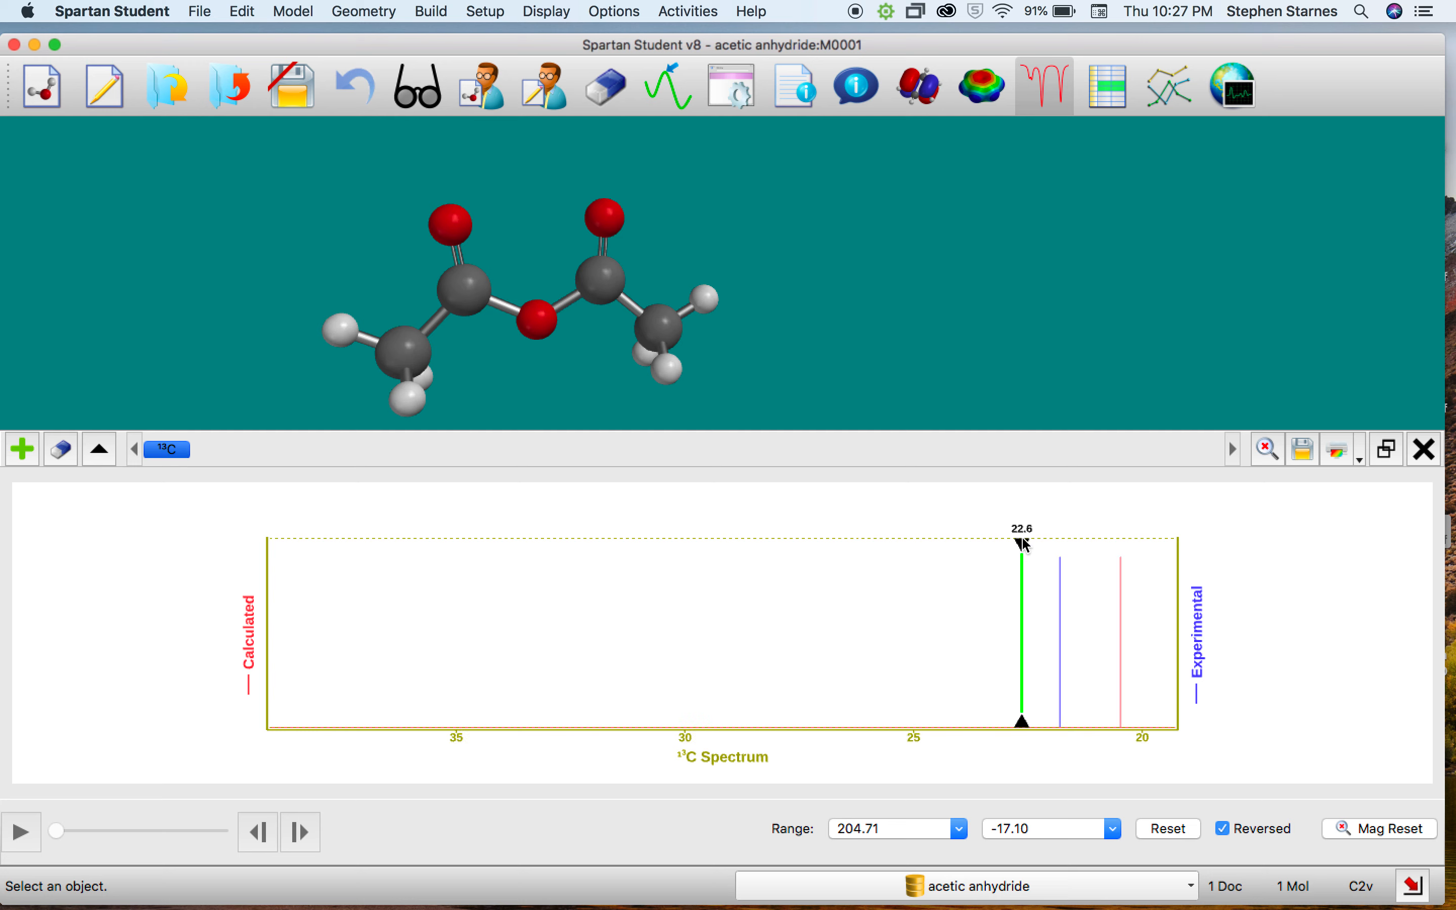
{"action": "mouse_move", "coordinate": [1025, 540]}
{"action": "left_mouse_down"}
{"action": "mouse_move", "coordinate": [1151, 539]}
{"action": "mouse_move", "coordinate": [1082, 543]}
{"action": "mouse_move", "coordinate": [1147, 552]}
{"action": "left_mouse_up"}
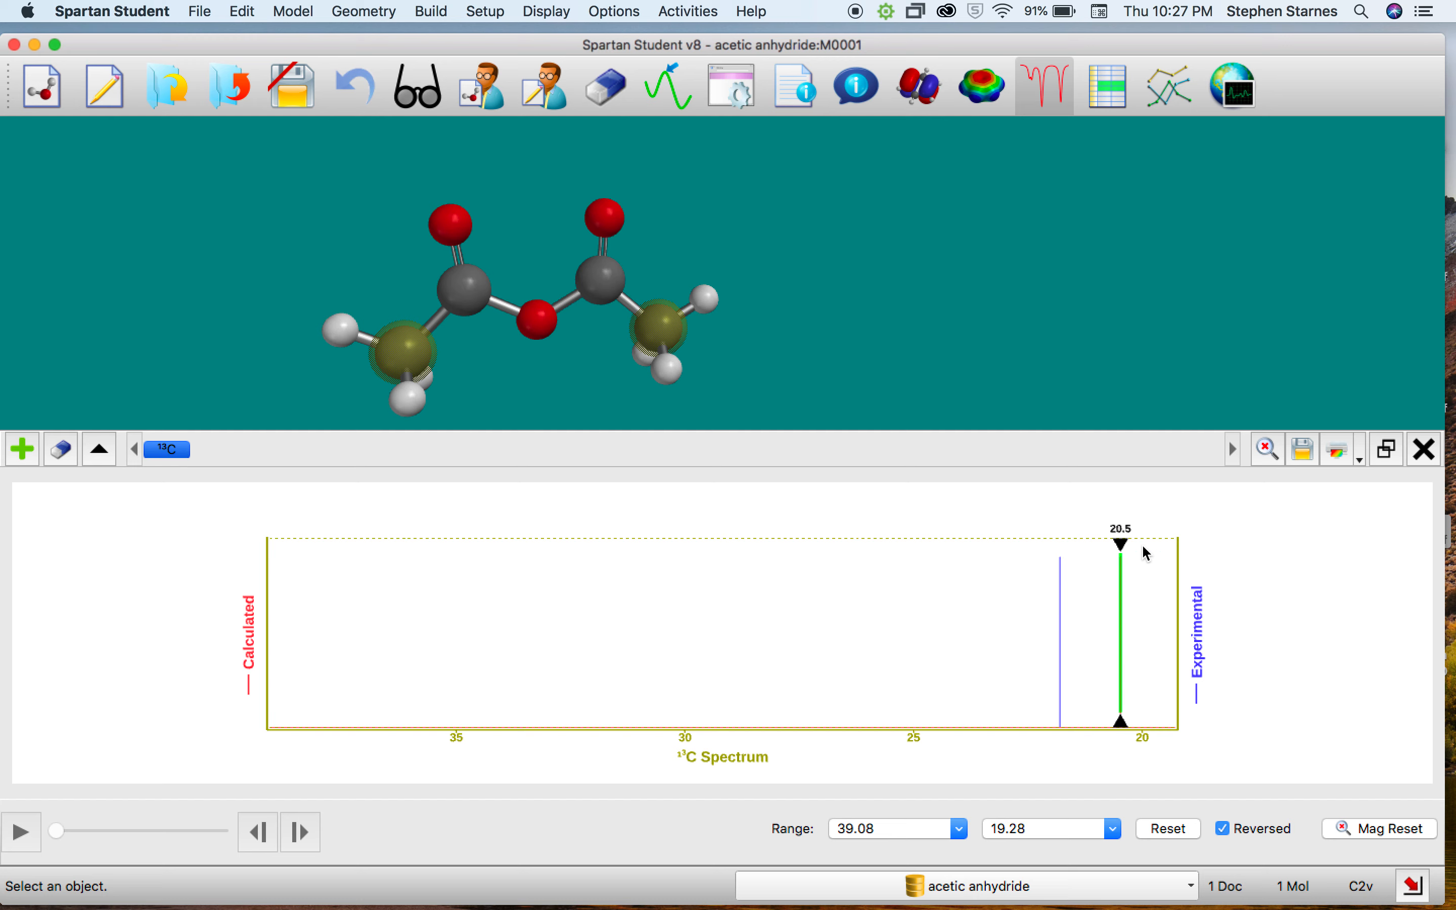
Widen the ¹³C spectrum until the calculated and experimental peak pairs near 170 and 20 ppm are both in range.
{"action": "left_click", "coordinate": [1143, 546]}
{"action": "scroll", "coordinate": [871, 598], "scroll_direction": "up", "scroll_amount": 3}
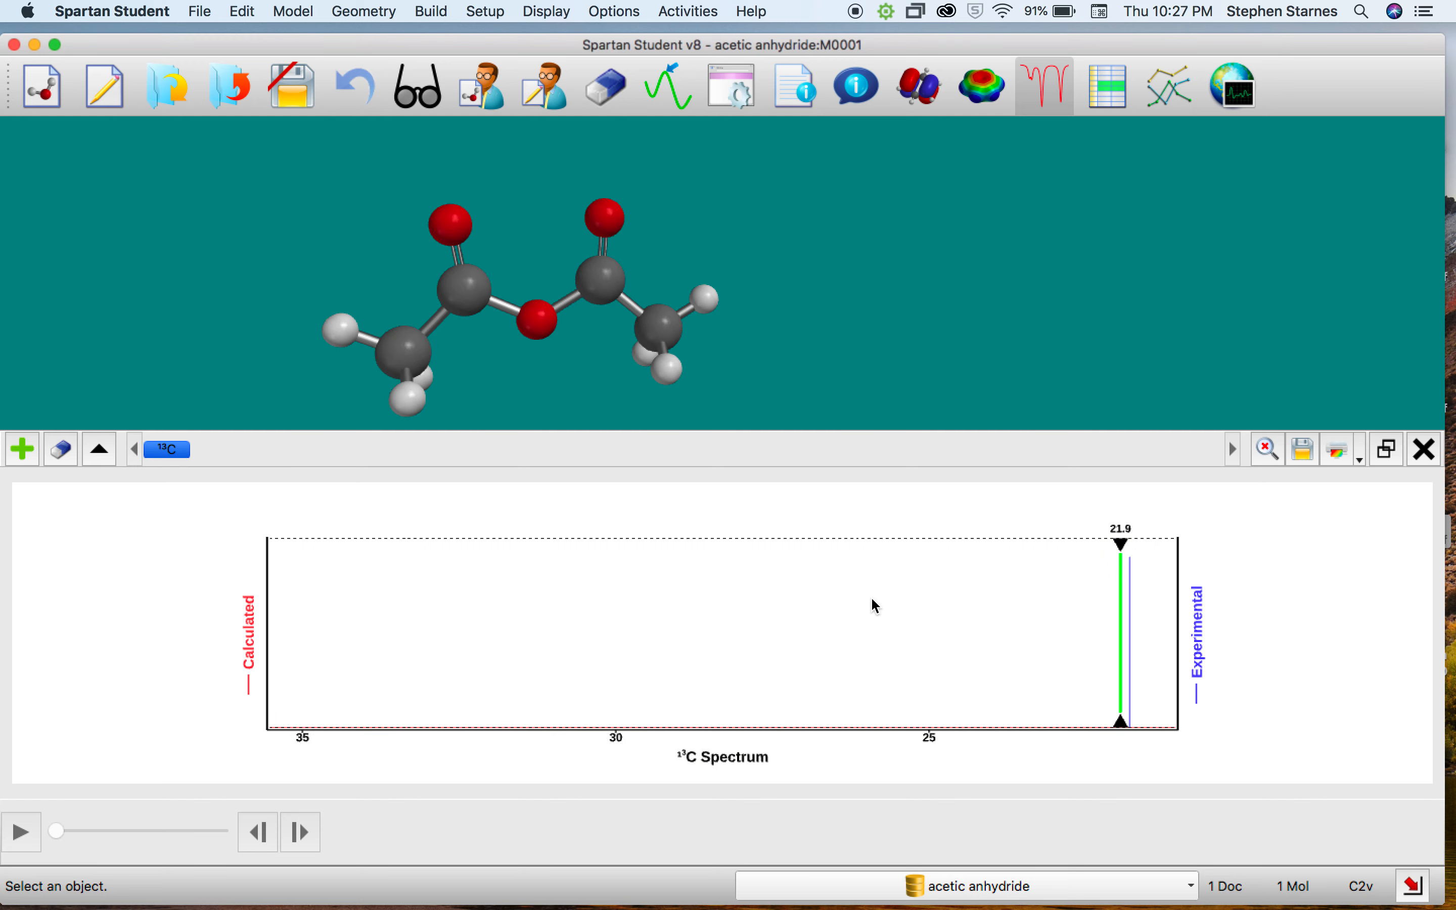
{"action": "scroll", "coordinate": [871, 598], "scroll_direction": "down", "scroll_amount": 6}
{"action": "scroll", "coordinate": [870, 596], "scroll_direction": "down", "scroll_amount": 5}
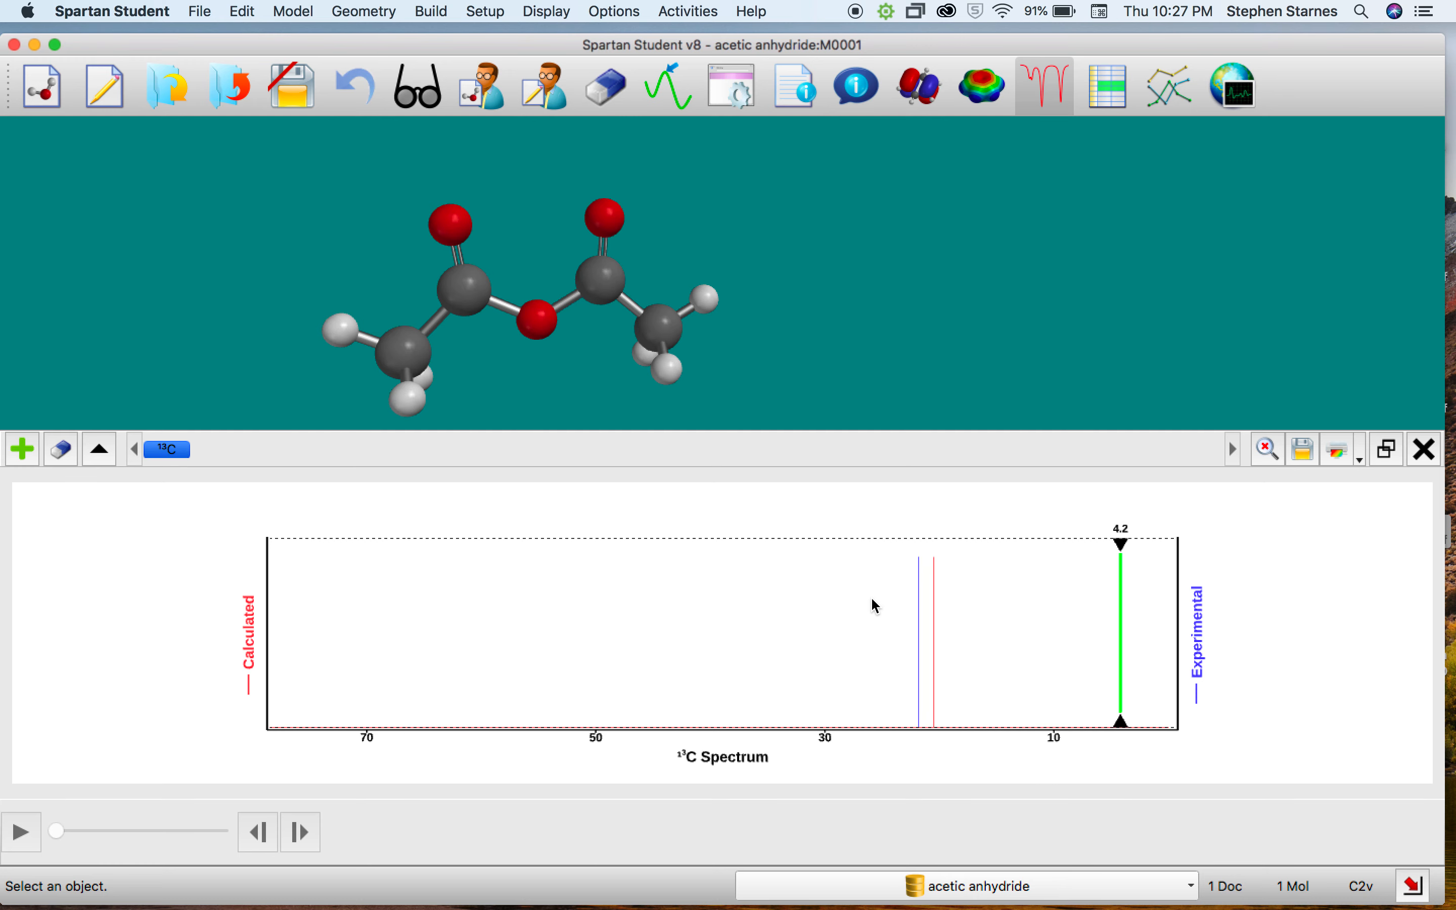
{"action": "left_click_drag", "start_coordinate": [1121, 549], "coordinate": [538, 554]}
{"action": "scroll", "coordinate": [707, 604], "scroll_direction": "down", "scroll_amount": 8}
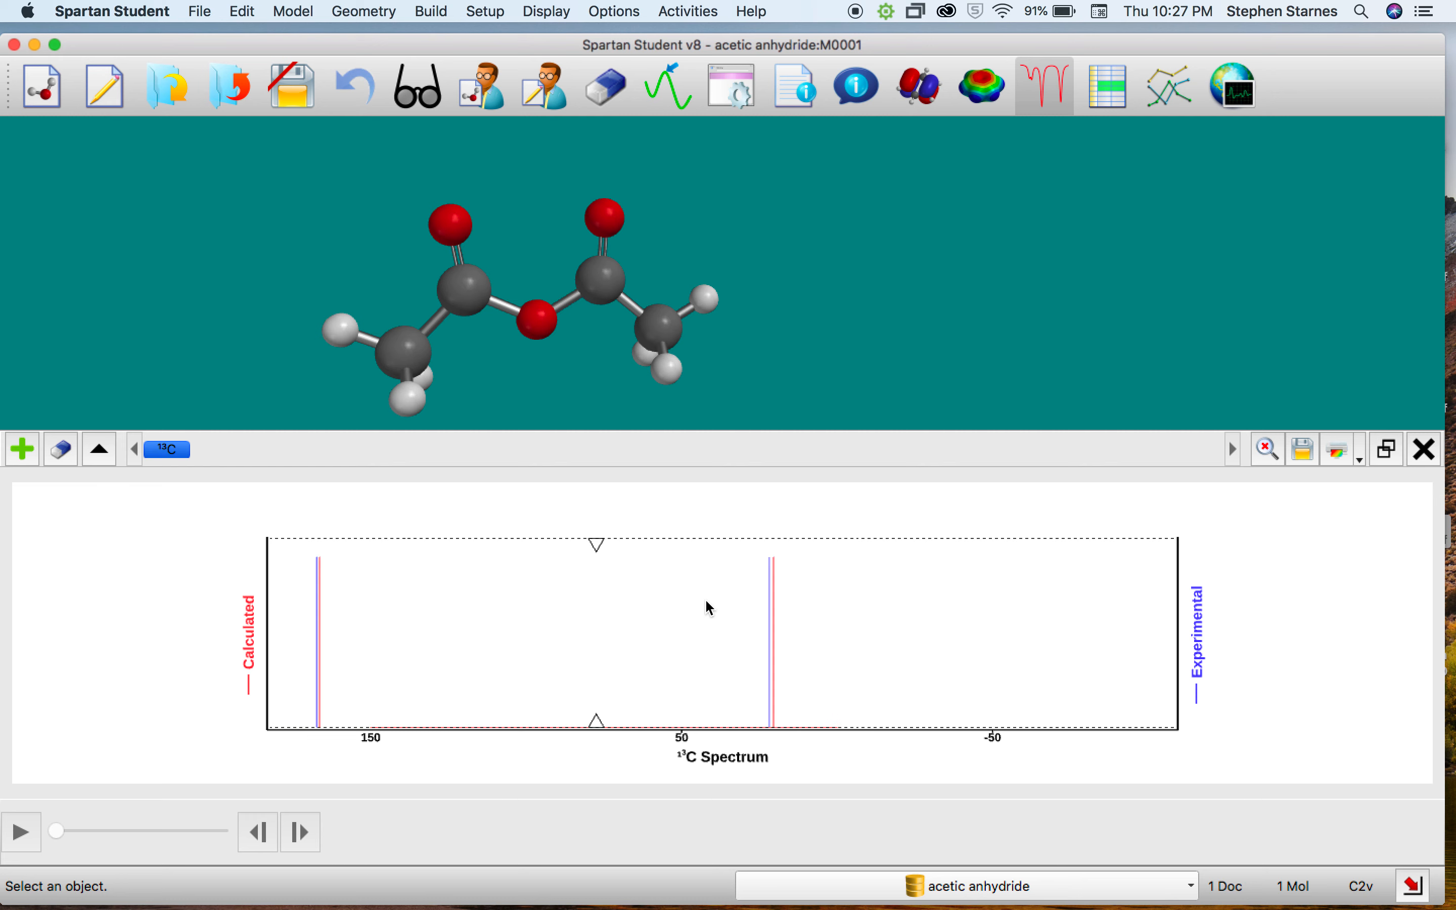
Try to enlarge the ¹³C peak pair near 170 ppm, using the marker beside it as the zoom centre.
{"action": "left_click_drag", "start_coordinate": [594, 541], "coordinate": [446, 553]}
{"action": "scroll", "coordinate": [556, 571], "scroll_direction": "down", "scroll_amount": 1}
{"action": "scroll", "coordinate": [556, 571], "scroll_direction": "up", "scroll_amount": 4}
{"action": "scroll", "coordinate": [557, 572], "scroll_direction": "up", "scroll_amount": 2}
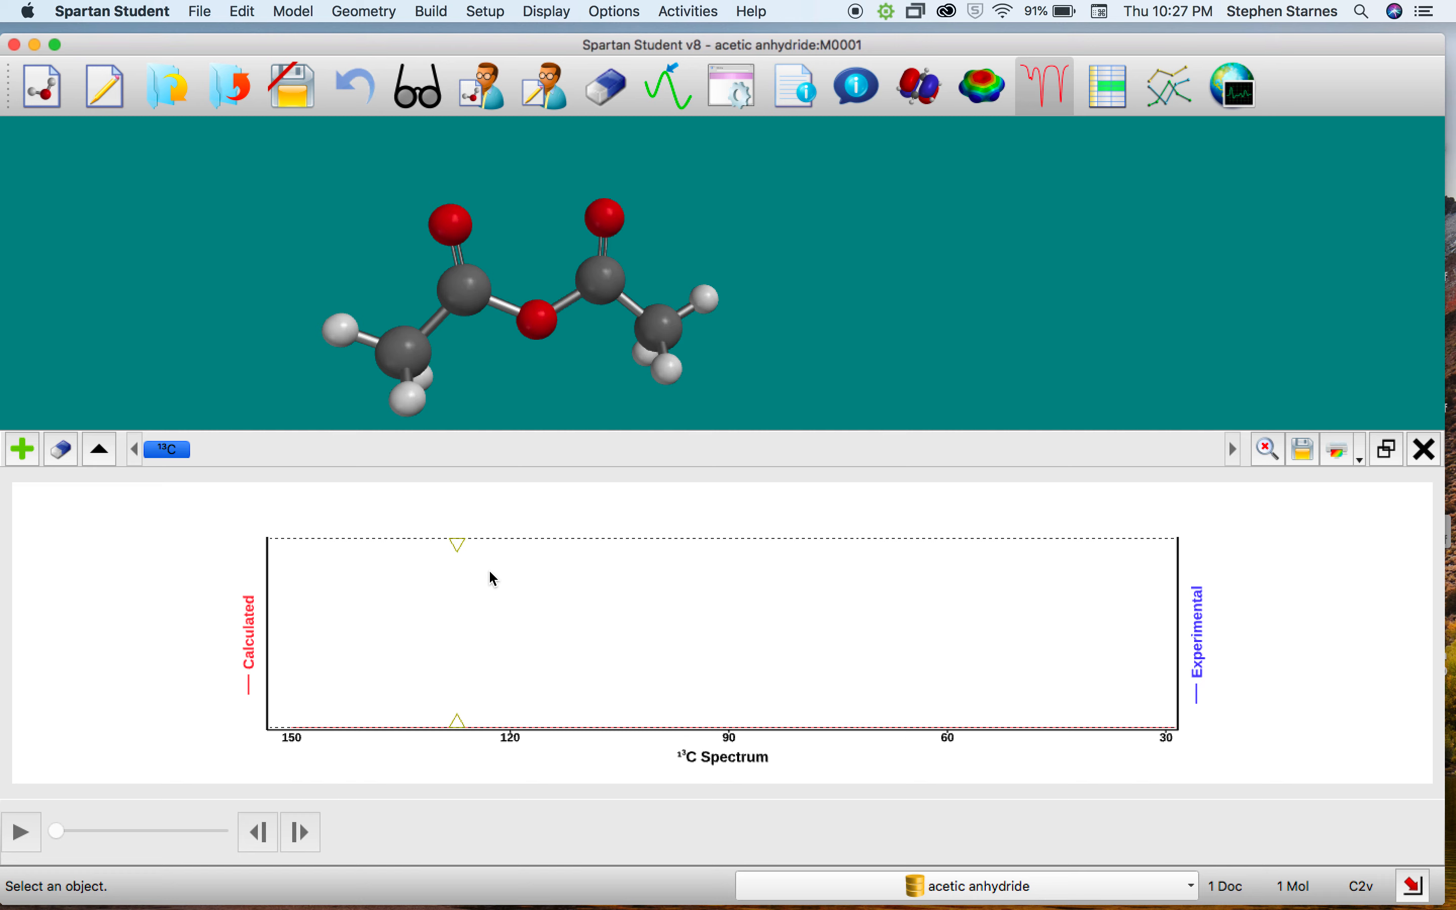
{"action": "scroll", "coordinate": [490, 572], "scroll_direction": "down", "scroll_amount": 5}
{"action": "left_click_drag", "start_coordinate": [468, 544], "coordinate": [352, 551]}
{"action": "scroll", "coordinate": [543, 589], "scroll_direction": "up", "scroll_amount": 10}
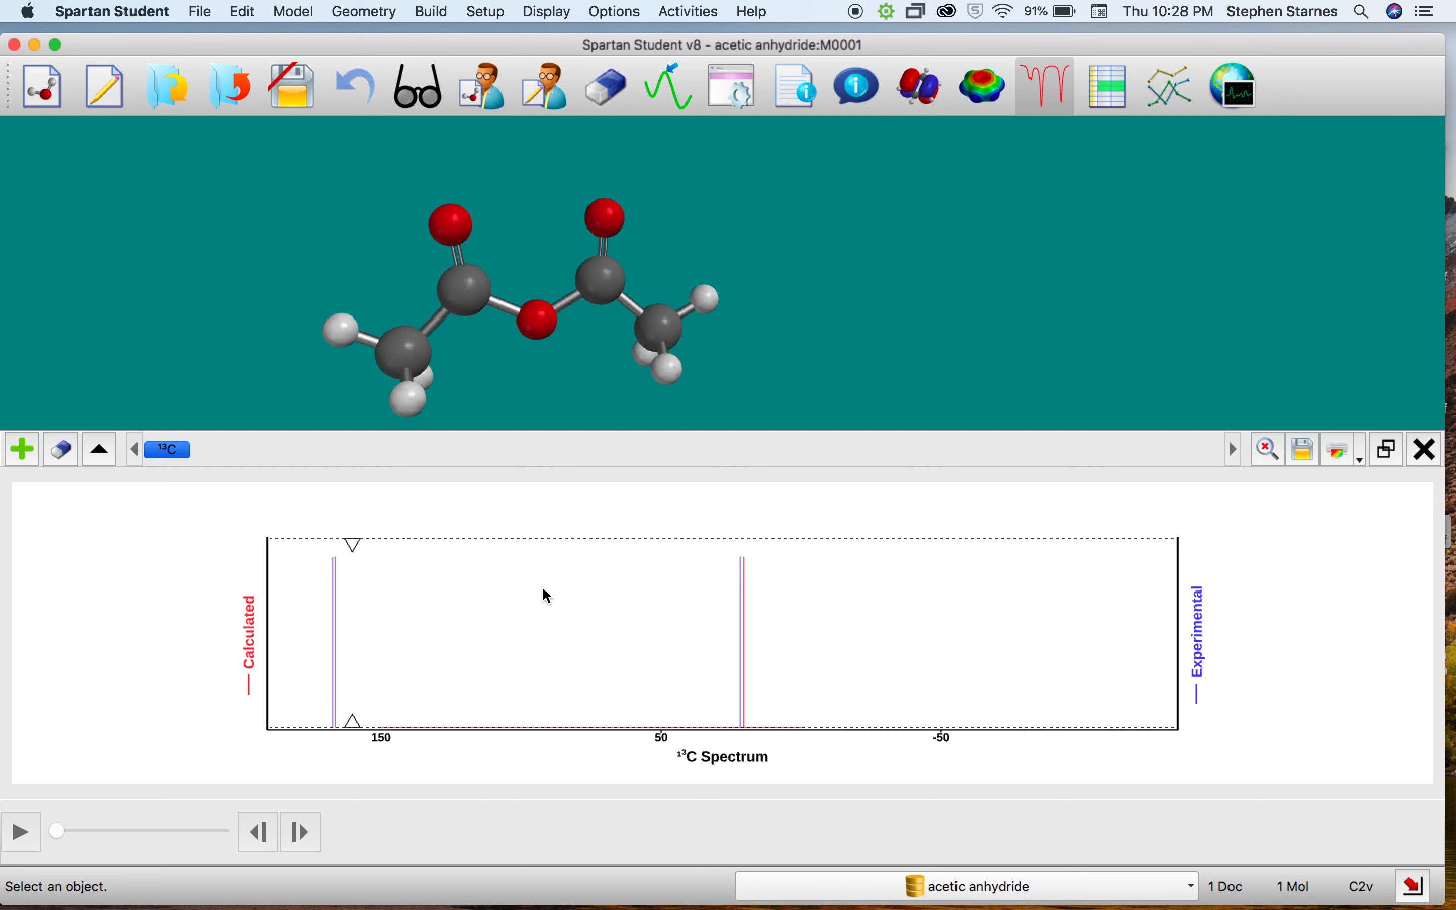
{"action": "left_click_drag", "start_coordinate": [353, 721], "coordinate": [316, 728]}
{"action": "scroll", "coordinate": [408, 695], "scroll_direction": "up", "scroll_amount": 2}
{"action": "scroll", "coordinate": [406, 696], "scroll_direction": "down", "scroll_amount": 6}
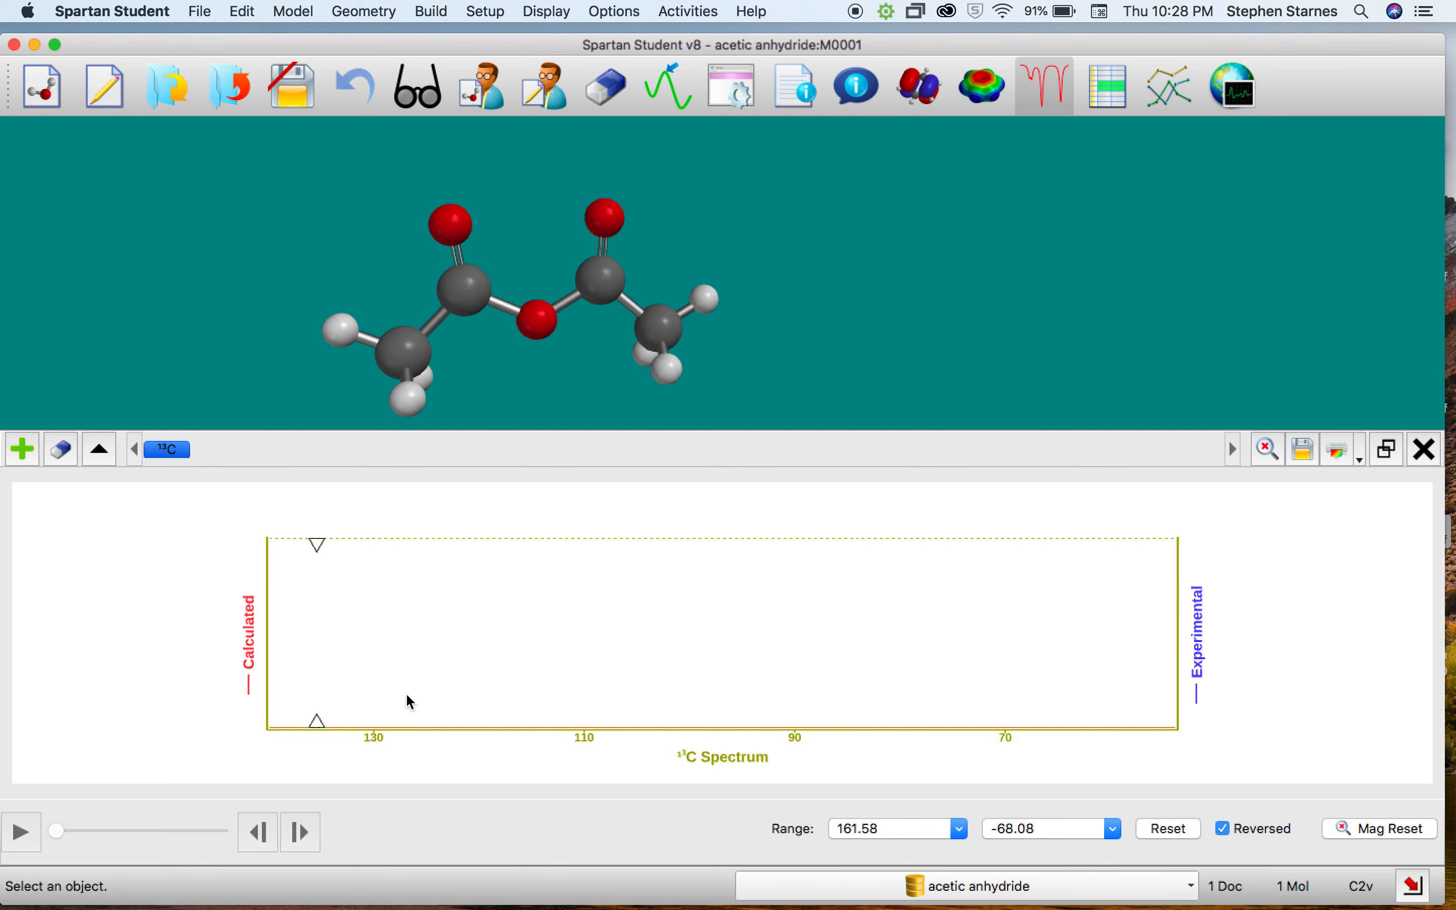
{"action": "scroll", "coordinate": [407, 695], "scroll_direction": "down", "scroll_amount": 8}
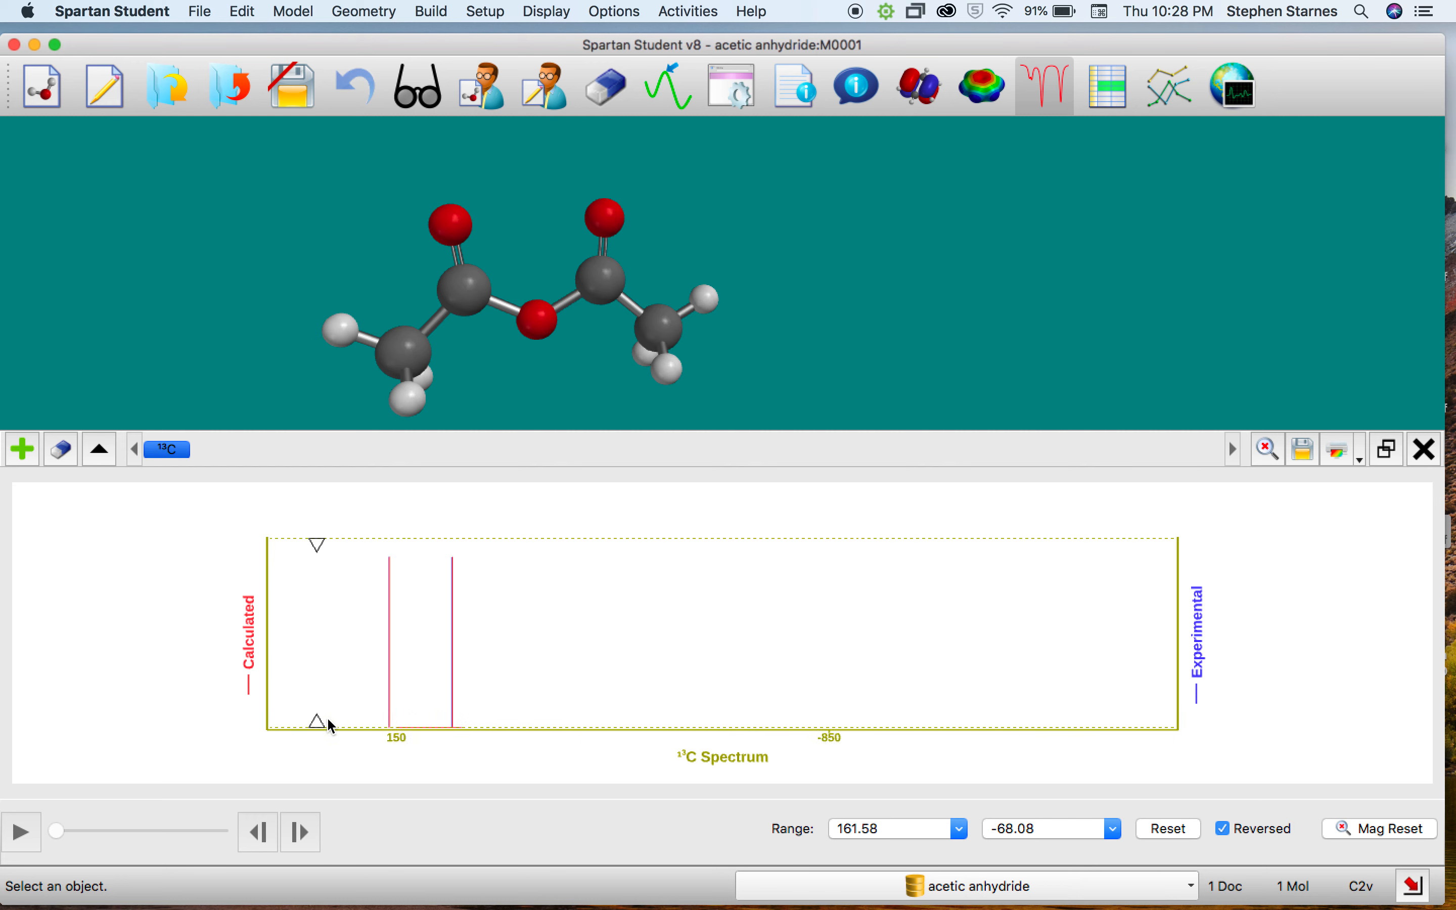
Reposition the marker to the high-ppm side and rescale the ¹³C spectrum to compare both calculated and experimental peak pairs.
{"action": "left_click_drag", "start_coordinate": [328, 720], "coordinate": [1090, 754]}
{"action": "scroll", "coordinate": [766, 723], "scroll_direction": "down", "scroll_amount": 3}
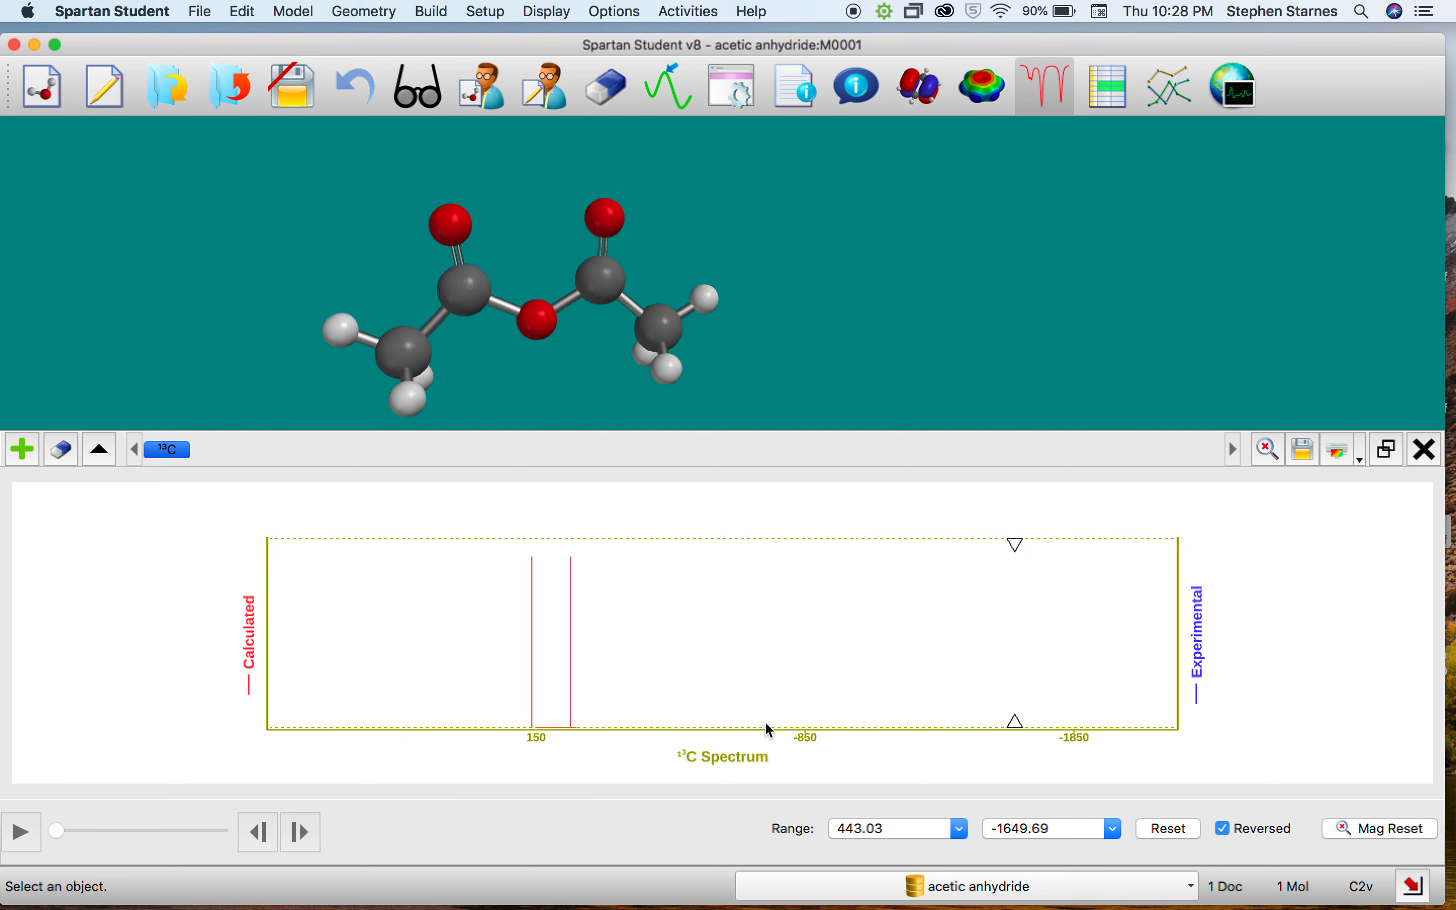
{"action": "scroll", "coordinate": [766, 723], "scroll_direction": "up", "scroll_amount": 3}
{"action": "scroll", "coordinate": [776, 719], "scroll_direction": "down", "scroll_amount": 6}
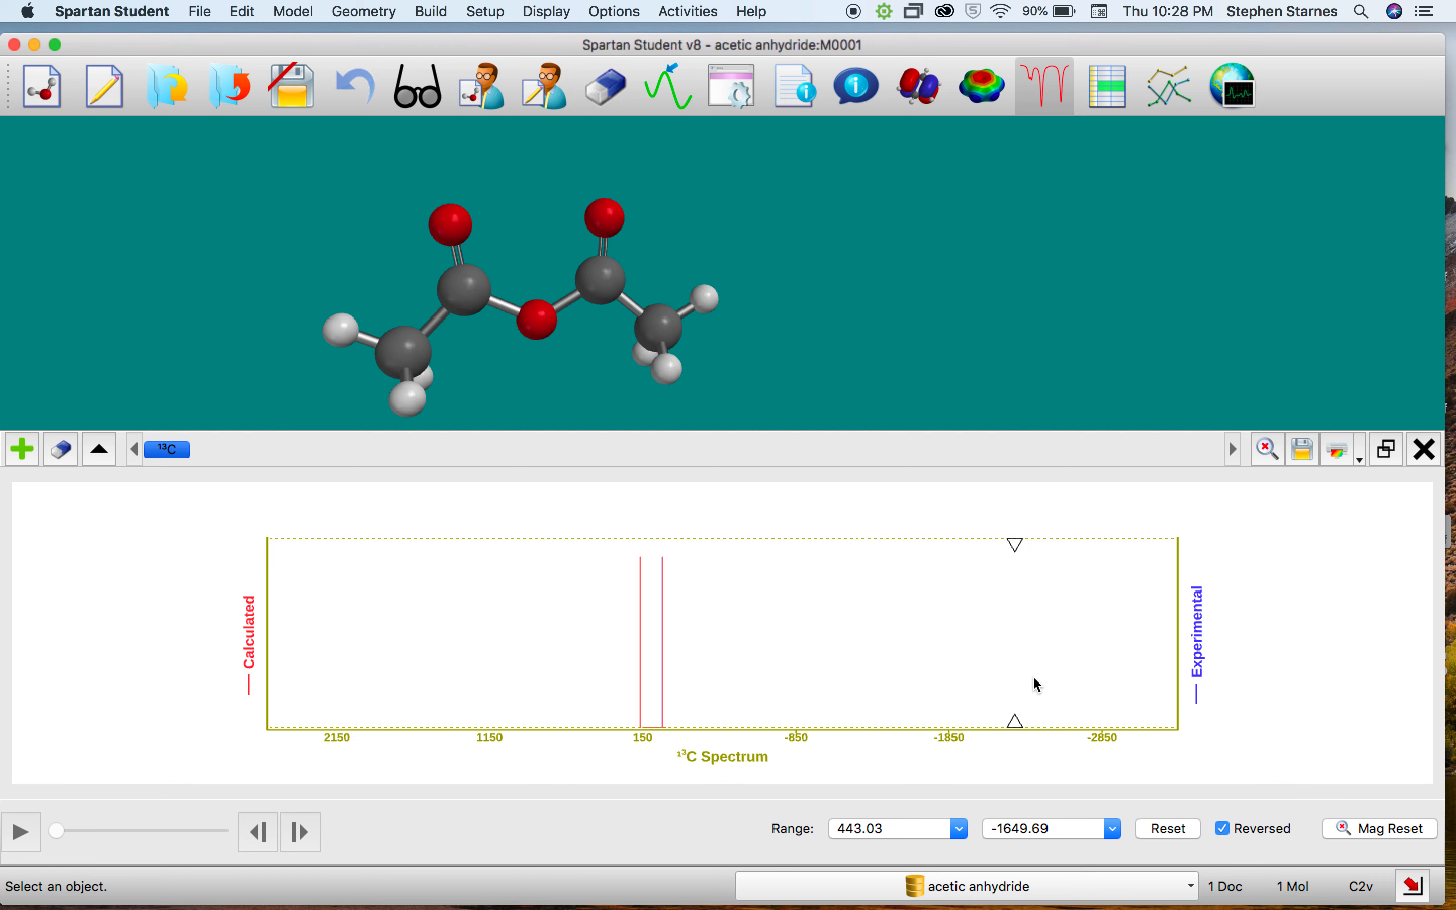
{"action": "left_click_drag", "start_coordinate": [1015, 715], "coordinate": [219, 715]}
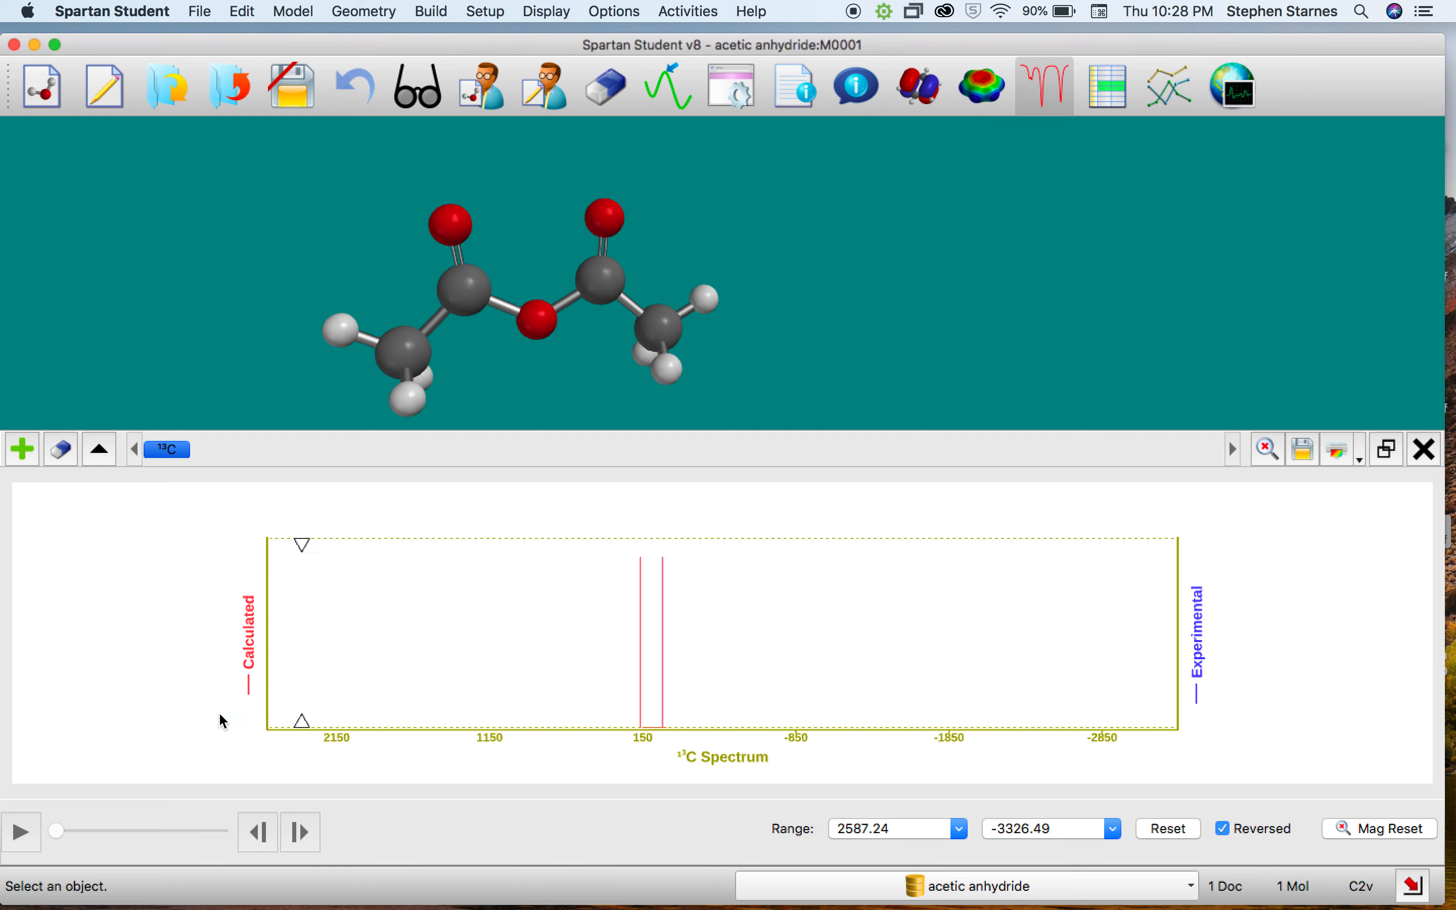
{"action": "scroll", "coordinate": [667, 622], "scroll_direction": "up", "scroll_amount": 5}
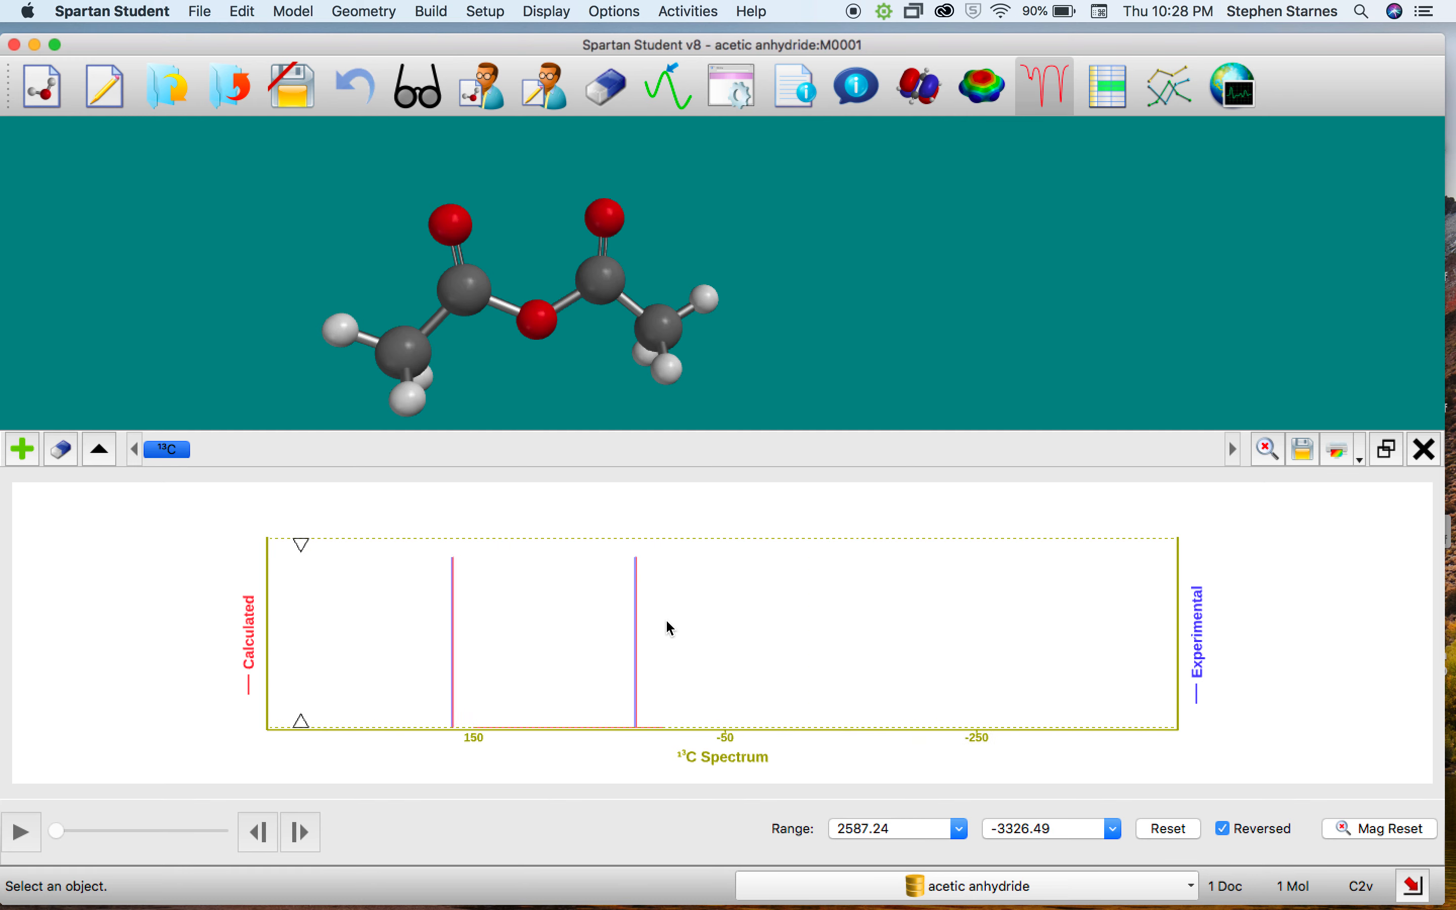
{"action": "scroll", "coordinate": [666, 622], "scroll_direction": "up", "scroll_amount": 1}
{"action": "scroll", "coordinate": [358, 683], "scroll_direction": "down", "scroll_amount": 4}
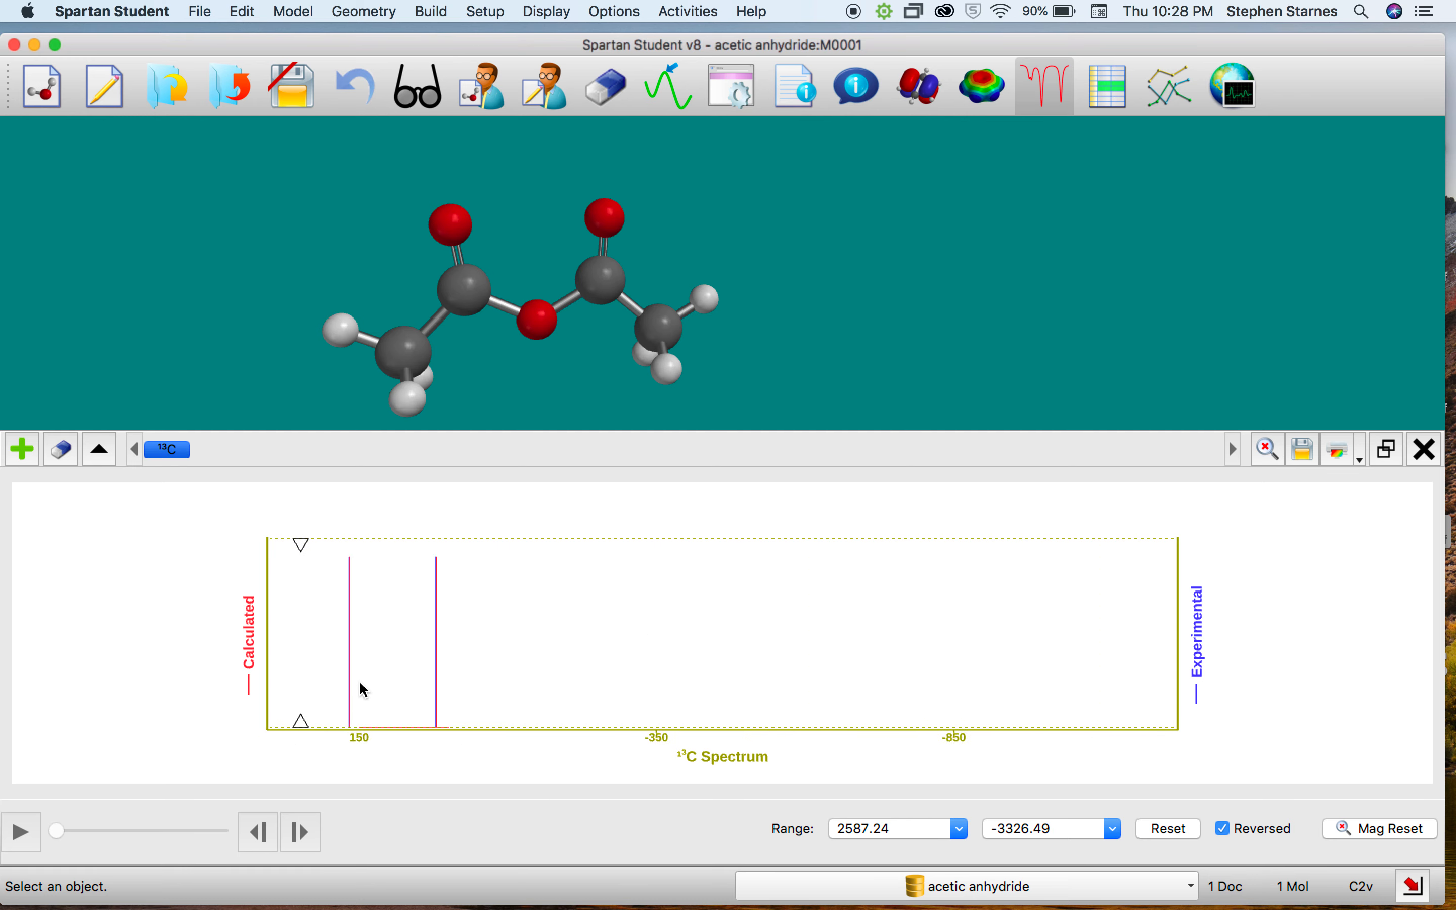
{"action": "scroll", "coordinate": [360, 683], "scroll_direction": "up", "scroll_amount": 4}
{"action": "scroll", "coordinate": [360, 683], "scroll_direction": "down", "scroll_amount": 2}
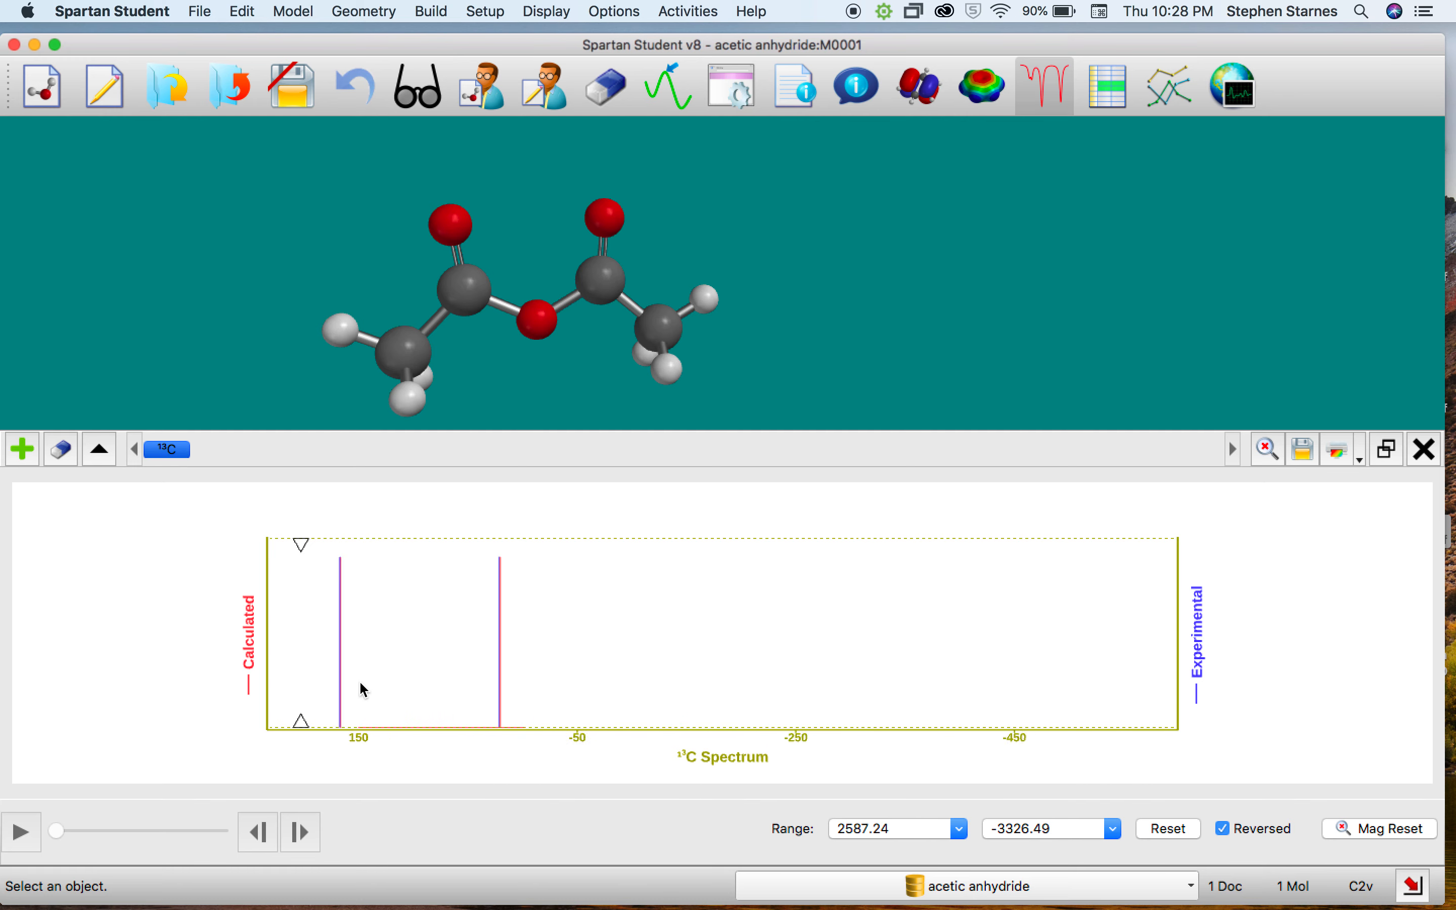
{"action": "scroll", "coordinate": [360, 684], "scroll_direction": "down", "scroll_amount": 2}
Shift the marker across the ¹³C peaks and expand the plotted range to tens of thousands of ppm.
{"action": "left_click_drag", "start_coordinate": [301, 724], "coordinate": [760, 720]}
{"action": "scroll", "coordinate": [586, 665], "scroll_direction": "down", "scroll_amount": 5}
{"action": "scroll", "coordinate": [583, 662], "scroll_direction": "down", "scroll_amount": 3}
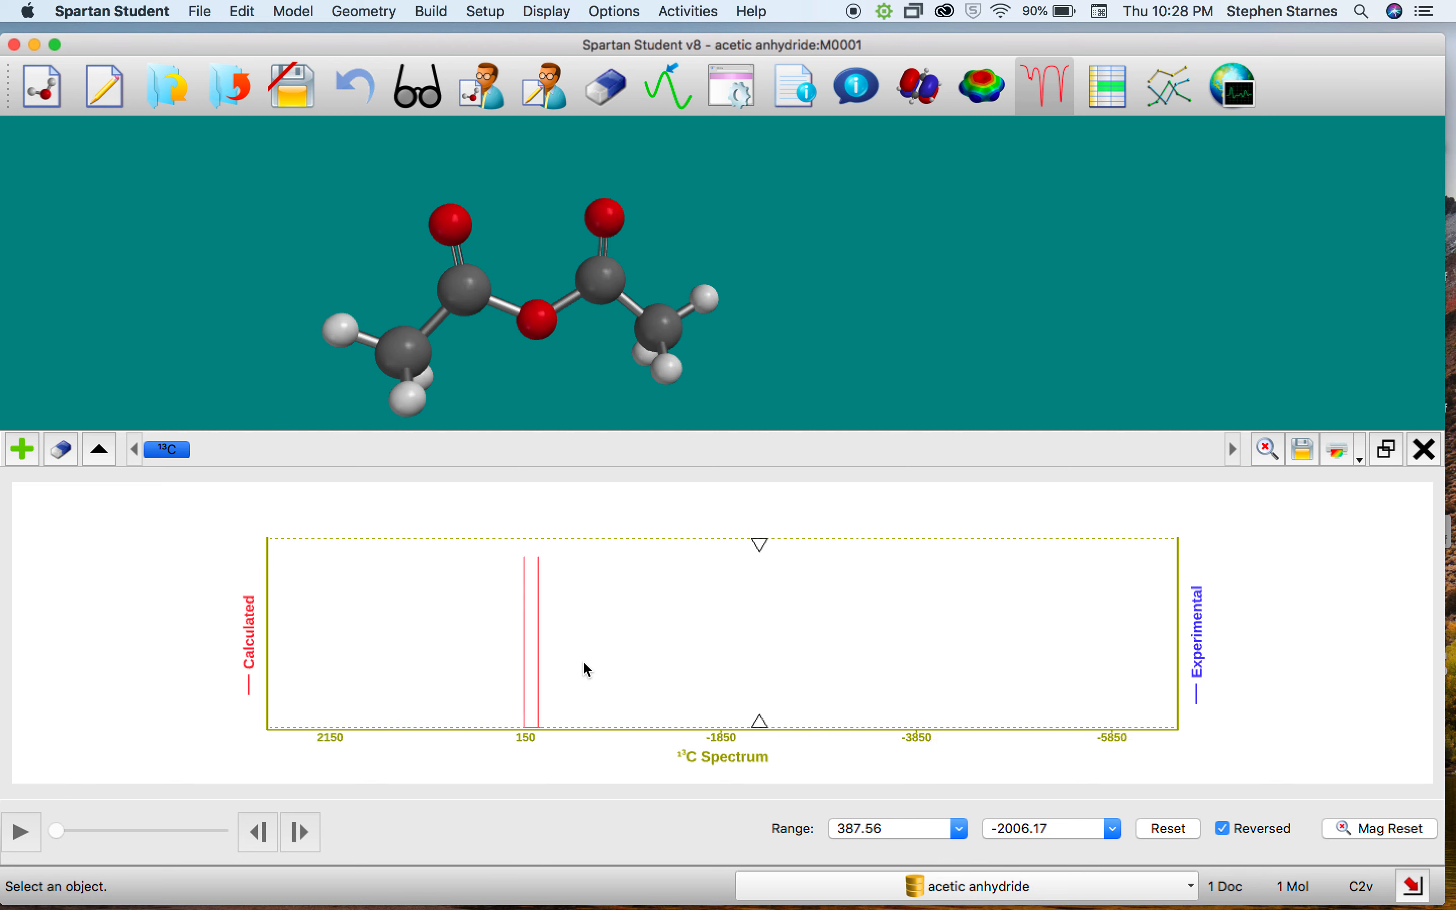
{"action": "left_click_drag", "start_coordinate": [761, 720], "coordinate": [198, 701]}
{"action": "scroll", "coordinate": [840, 677], "scroll_direction": "down", "scroll_amount": 5}
{"action": "scroll", "coordinate": [840, 684], "scroll_direction": "down", "scroll_amount": 3}
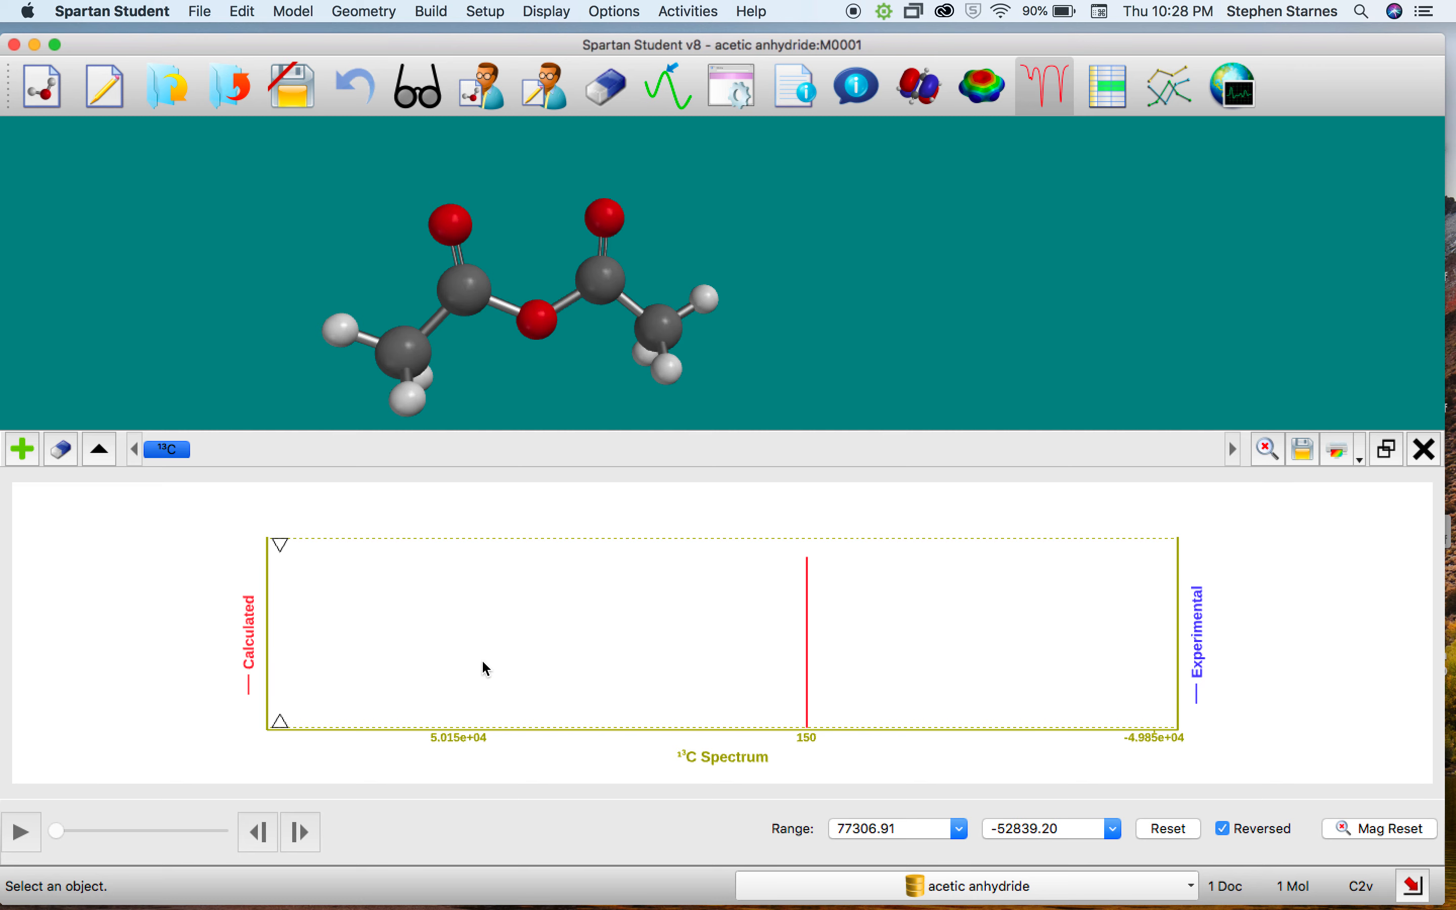
{"action": "scroll", "coordinate": [482, 661], "scroll_direction": "up", "scroll_amount": 10}
{"action": "scroll", "coordinate": [482, 661], "scroll_direction": "down", "scroll_amount": 10}
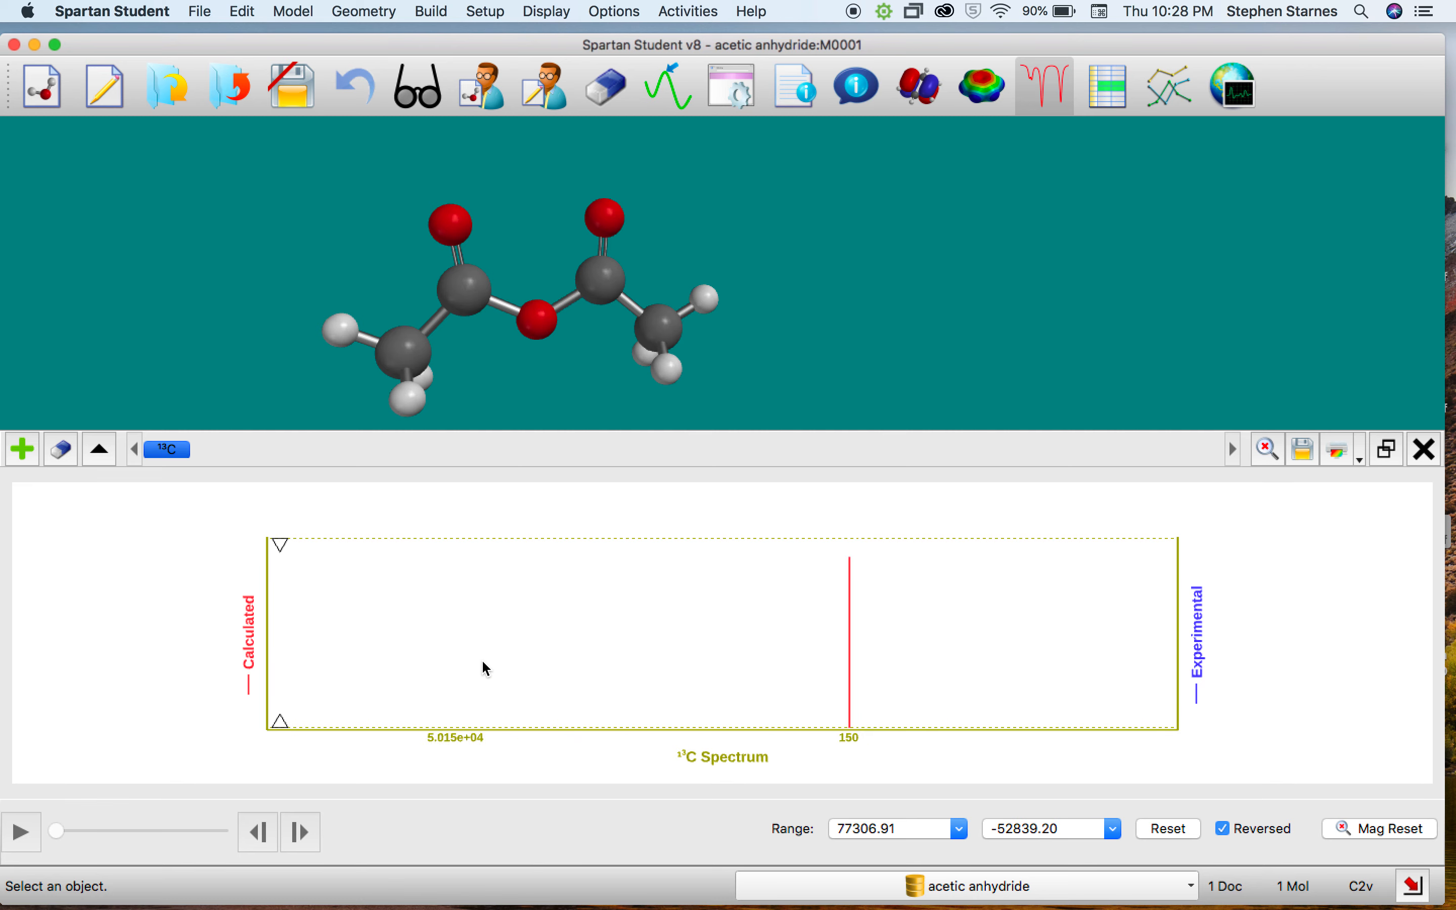
{"action": "scroll", "coordinate": [481, 659], "scroll_direction": "down", "scroll_amount": 3}
{"action": "scroll", "coordinate": [481, 659], "scroll_direction": "up", "scroll_amount": 4}
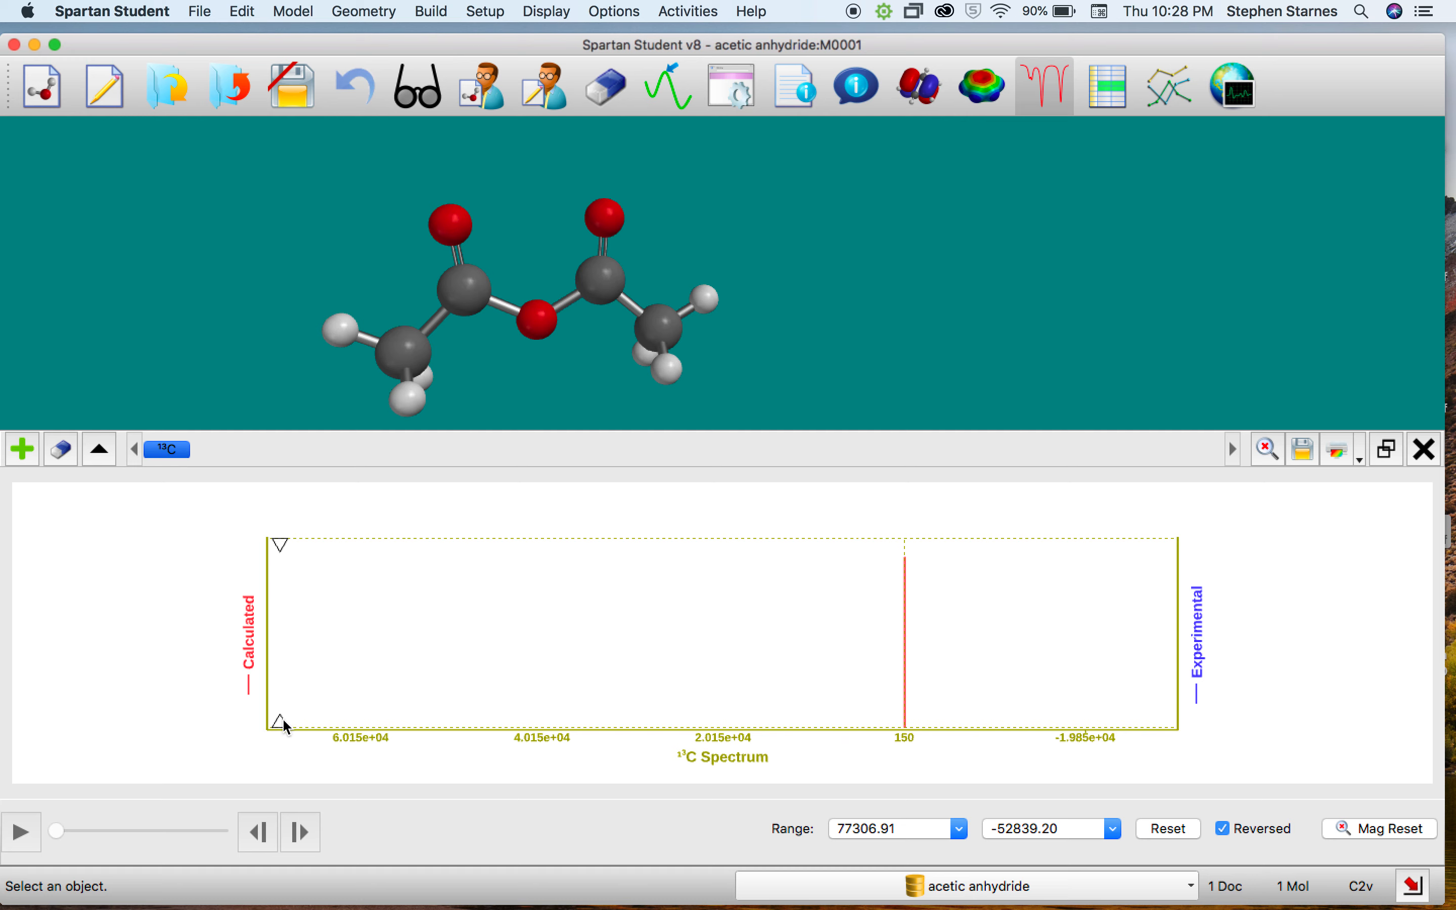
Bring the marker close to the ¹³C peaks and narrow the range to about 6990 to -687 ppm.
{"action": "left_click_drag", "start_coordinate": [282, 718], "coordinate": [1001, 717]}
{"action": "scroll", "coordinate": [843, 665], "scroll_direction": "up", "scroll_amount": 3}
{"action": "scroll", "coordinate": [869, 686], "scroll_direction": "up", "scroll_amount": 2}
{"action": "scroll", "coordinate": [1002, 715], "scroll_direction": "up", "scroll_amount": 3}
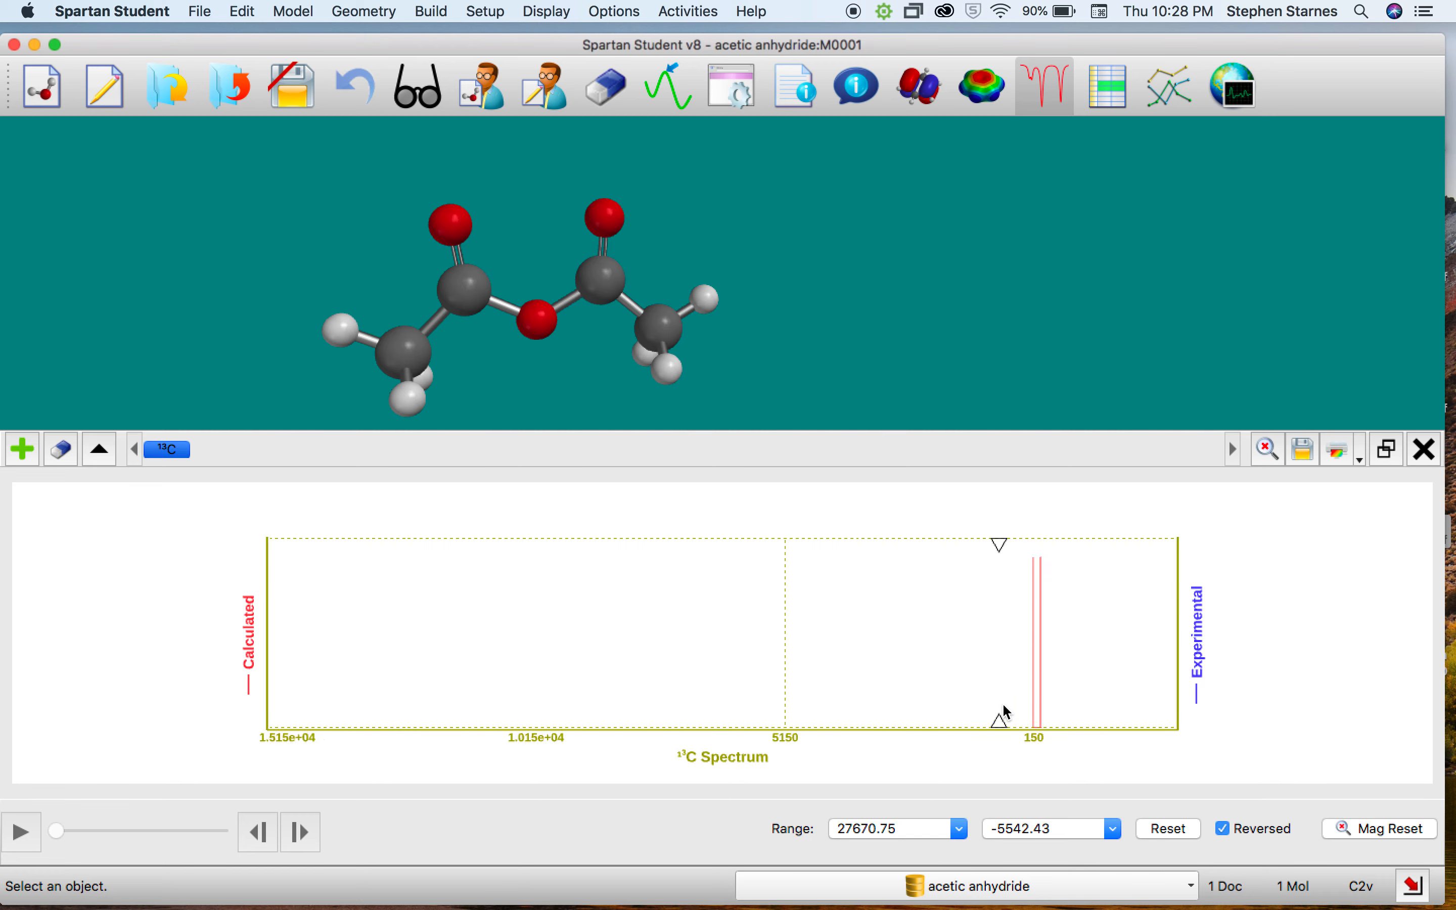
{"action": "scroll", "coordinate": [1008, 714], "scroll_direction": "up", "scroll_amount": 3}
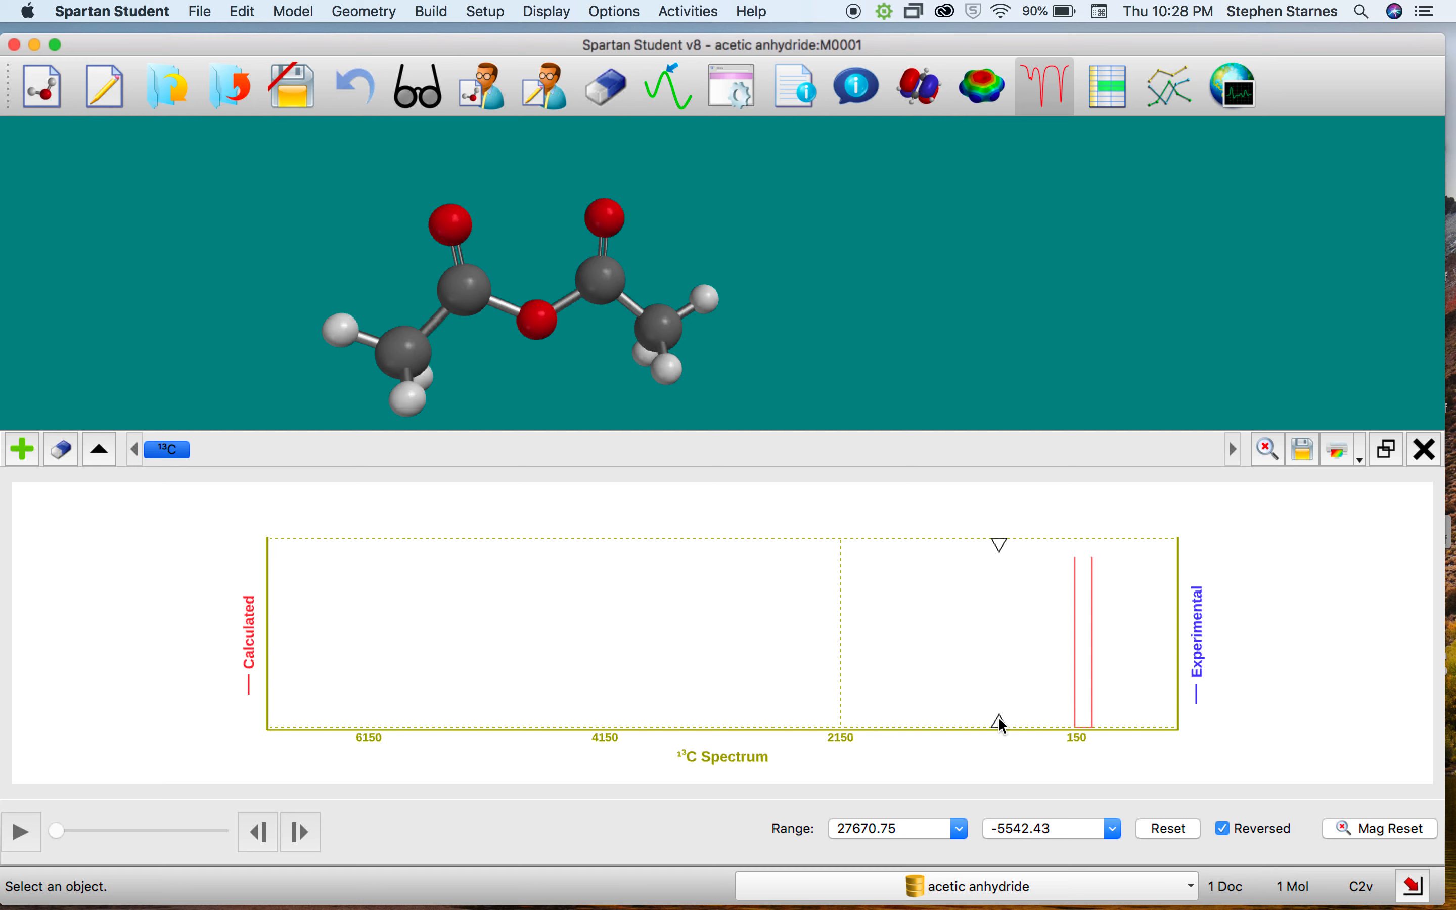
{"action": "mouse_move", "coordinate": [998, 721]}
{"action": "left_mouse_down"}
{"action": "mouse_move", "coordinate": [1107, 732]}
{"action": "mouse_move", "coordinate": [968, 735]}
{"action": "left_mouse_up"}
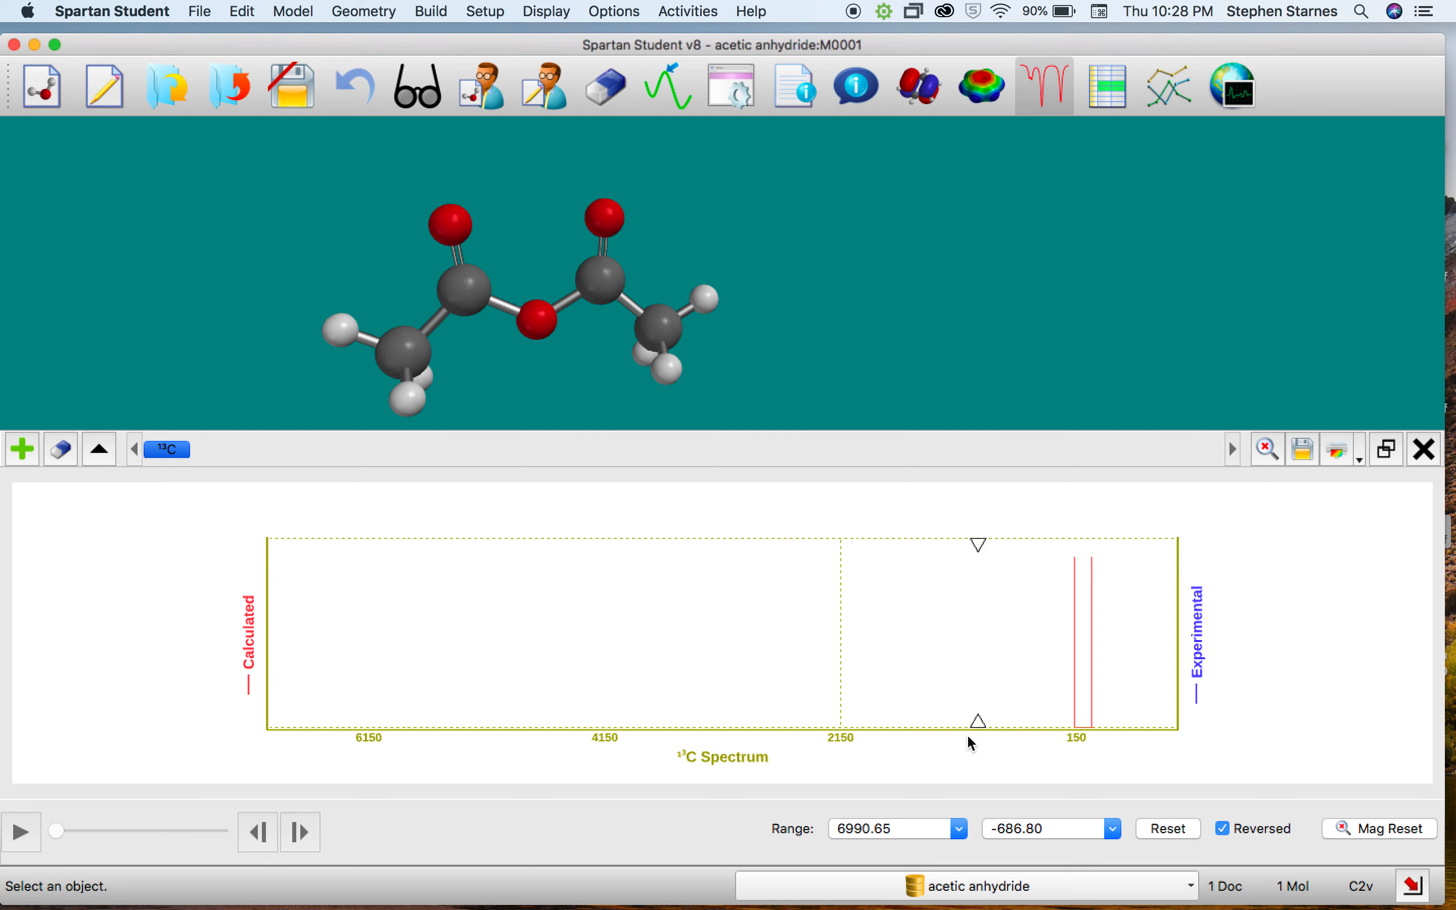
Select the calculated ¹³C peak at 20.5 ppm to highlight its carbons in the molecule.
{"action": "left_click", "coordinate": [1032, 629]}
{"action": "scroll", "coordinate": [1006, 628], "scroll_direction": "down", "scroll_amount": 5}
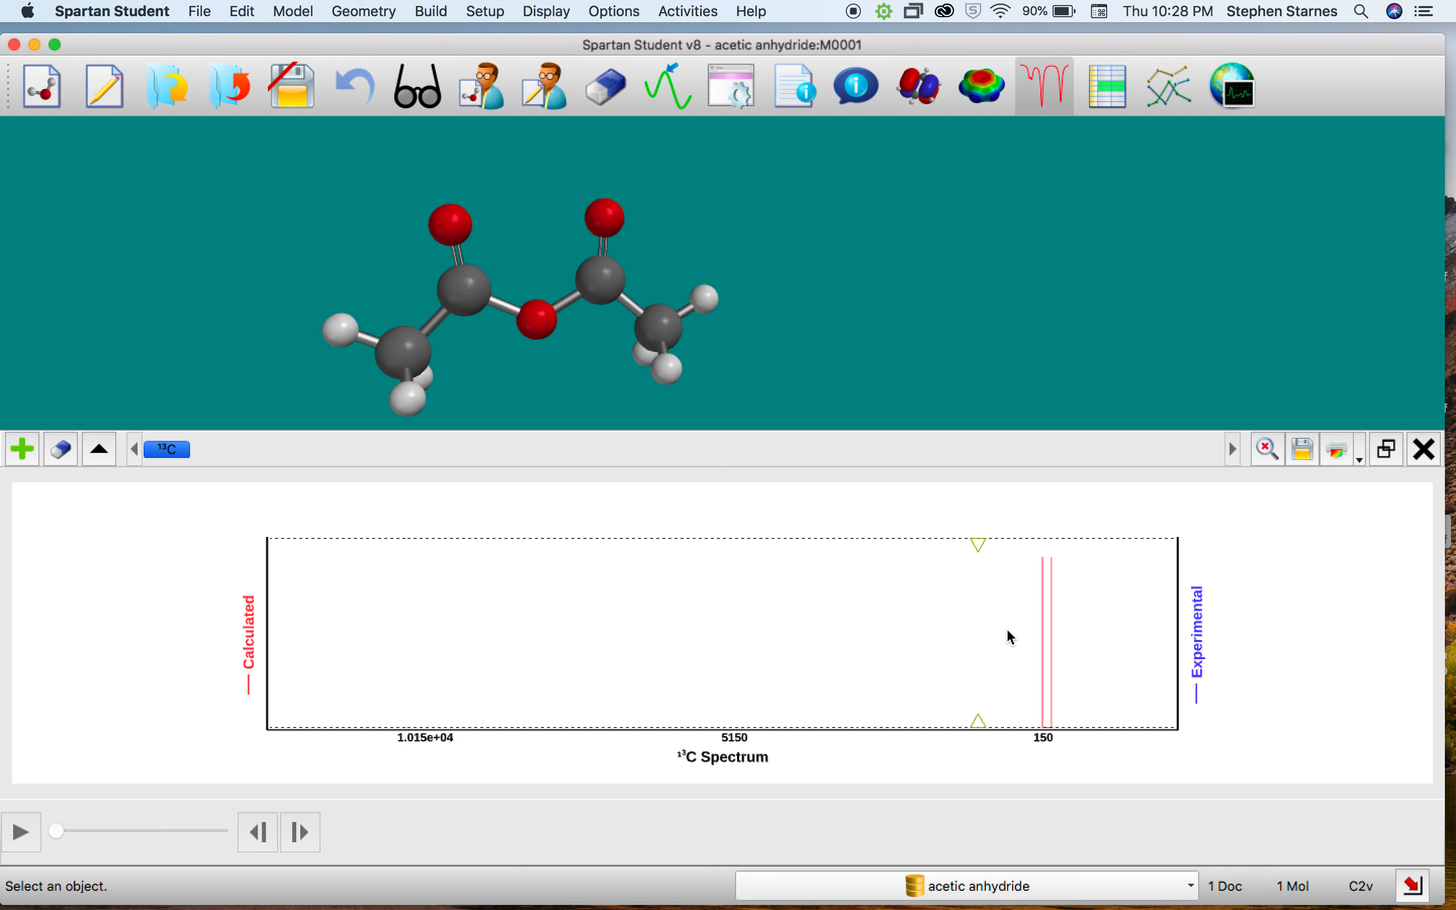
{"action": "left_click", "coordinate": [1051, 703]}
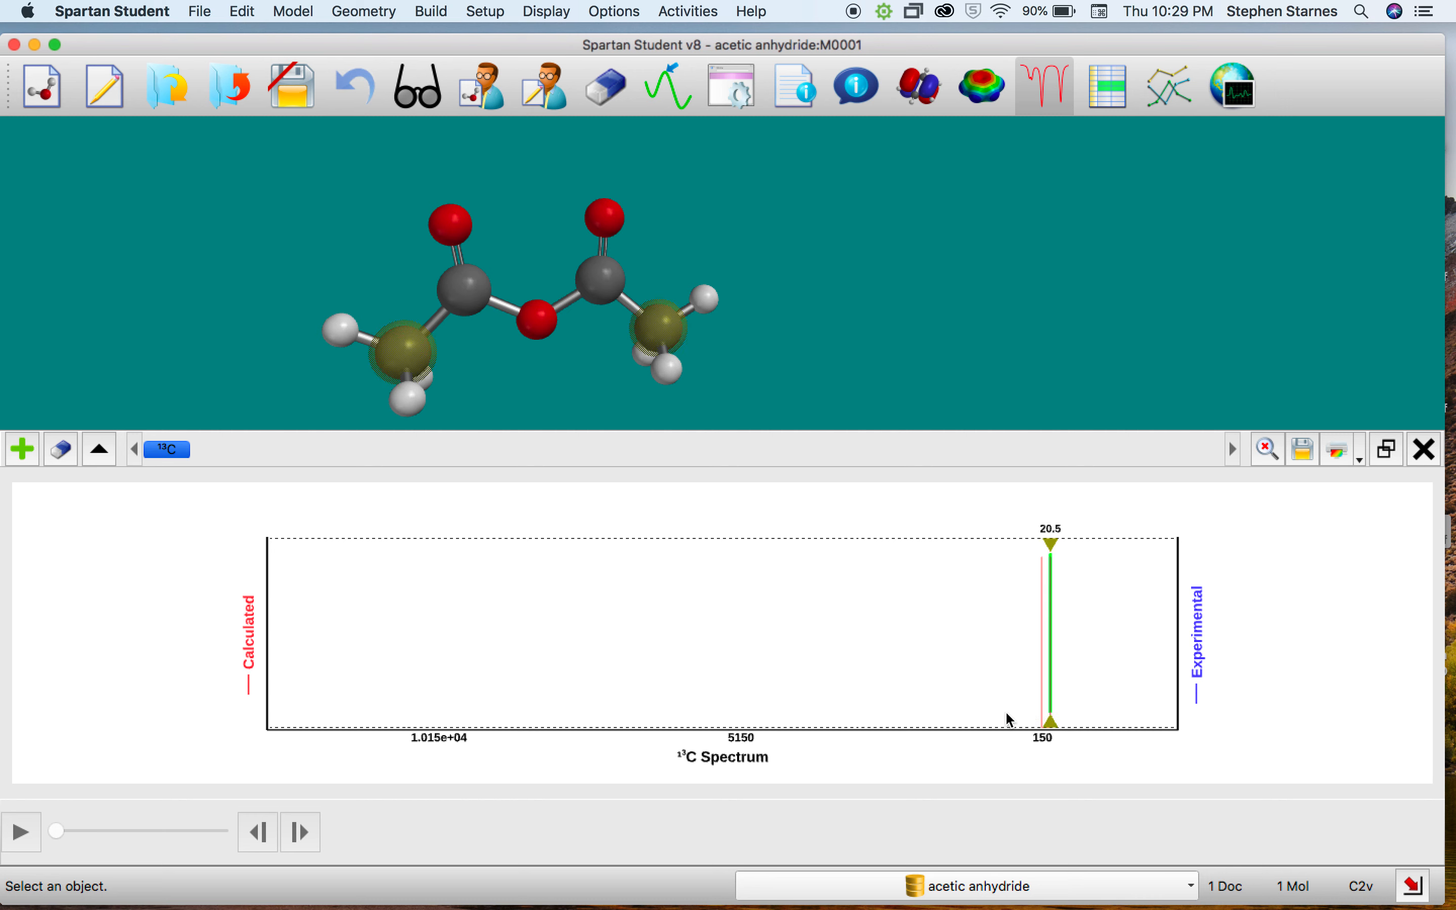
Remove the experimental ¹³C spectrum from the plot and close the spectra display.
{"action": "left_click", "coordinate": [21, 450]}
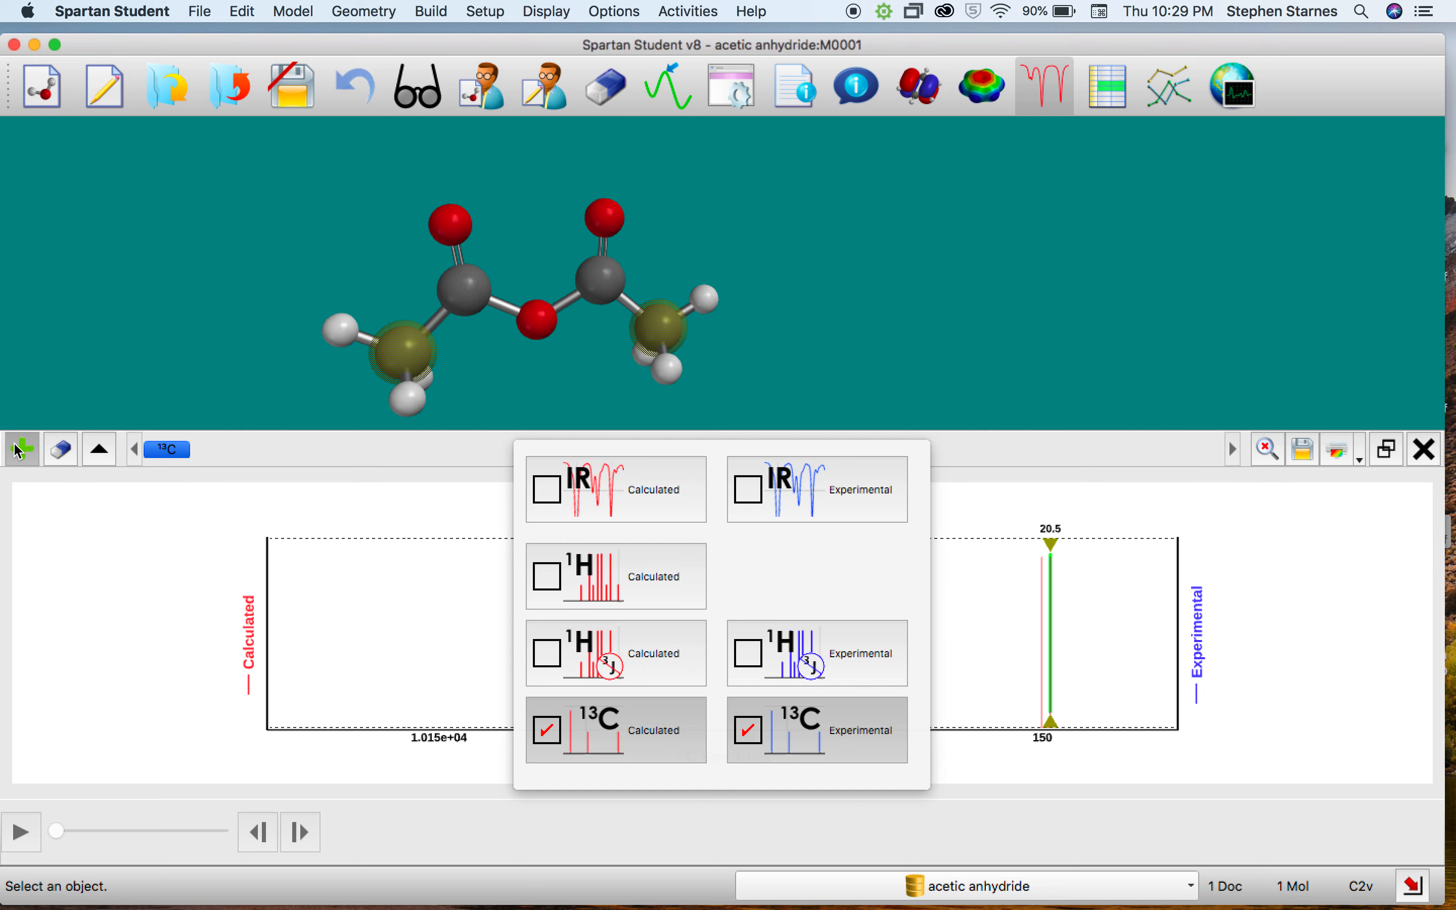
{"action": "left_click", "coordinate": [761, 736]}
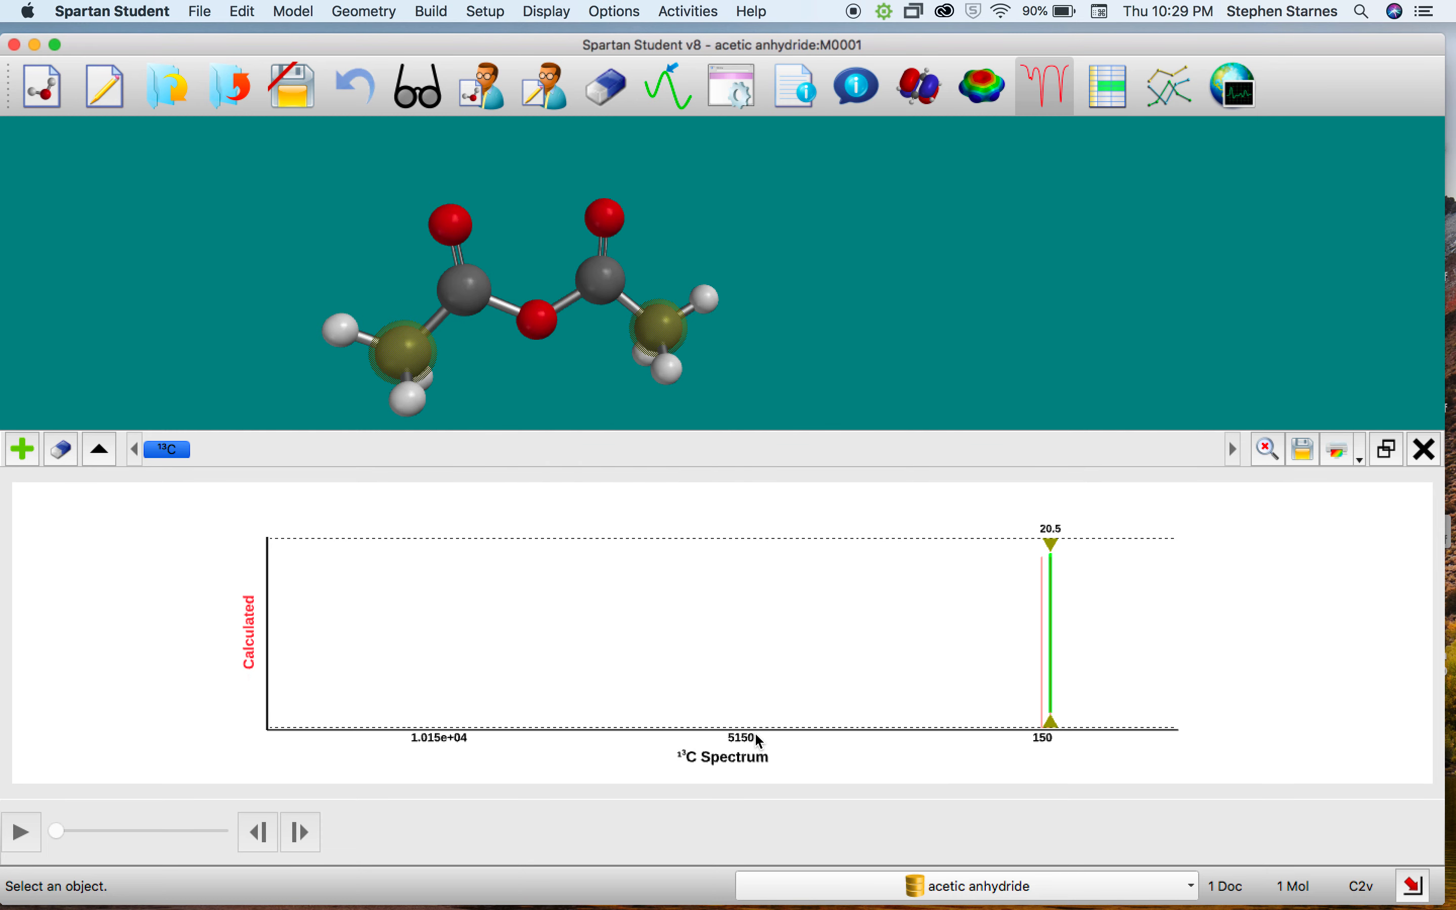
{"action": "scroll", "coordinate": [744, 597], "scroll_direction": "down", "scroll_amount": 10}
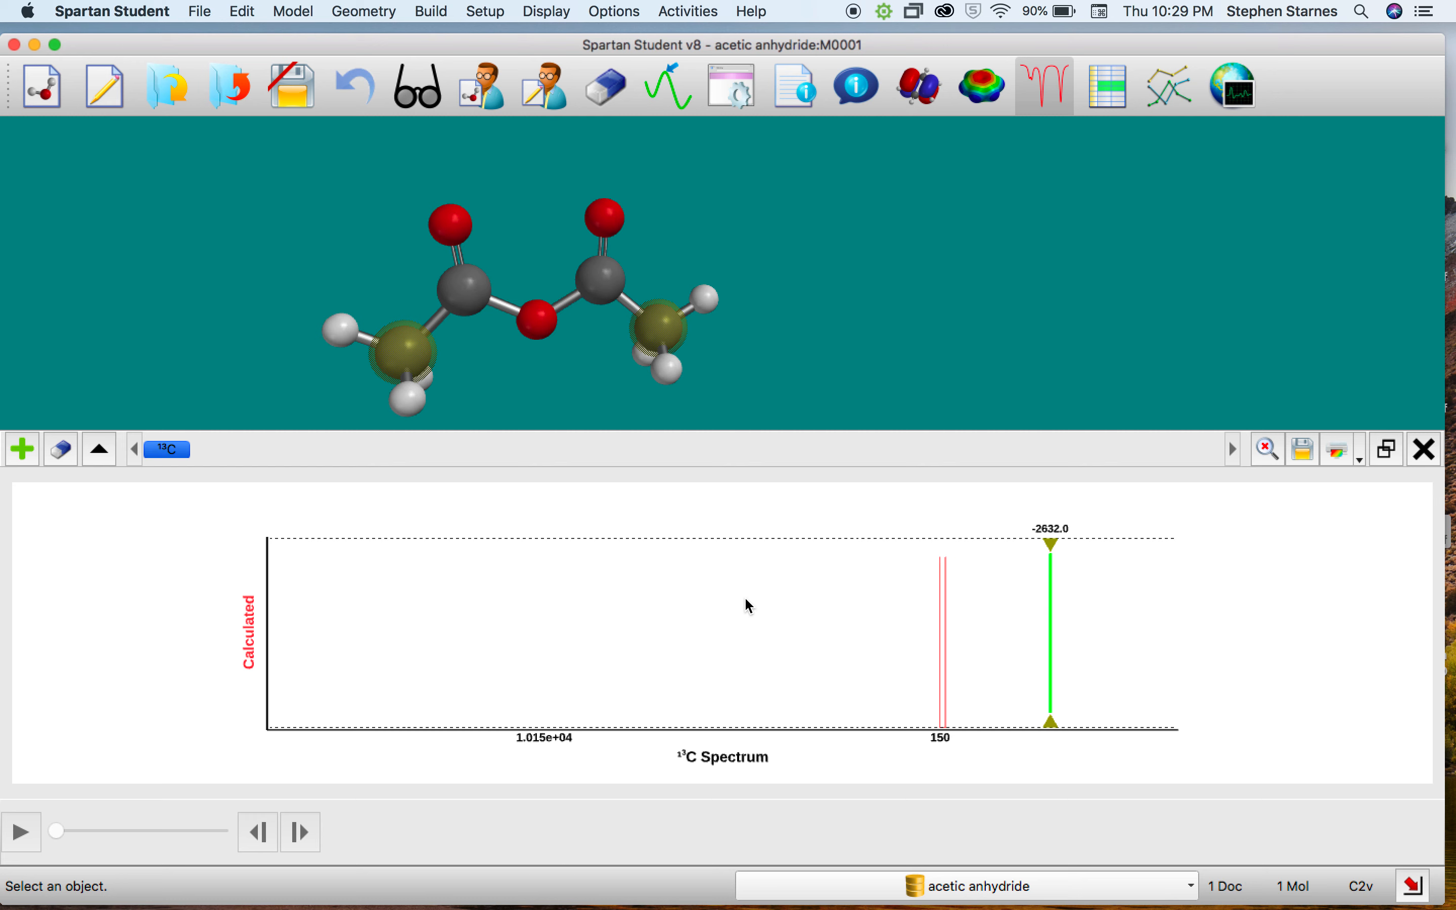
{"action": "scroll", "coordinate": [746, 599], "scroll_direction": "up", "scroll_amount": 5}
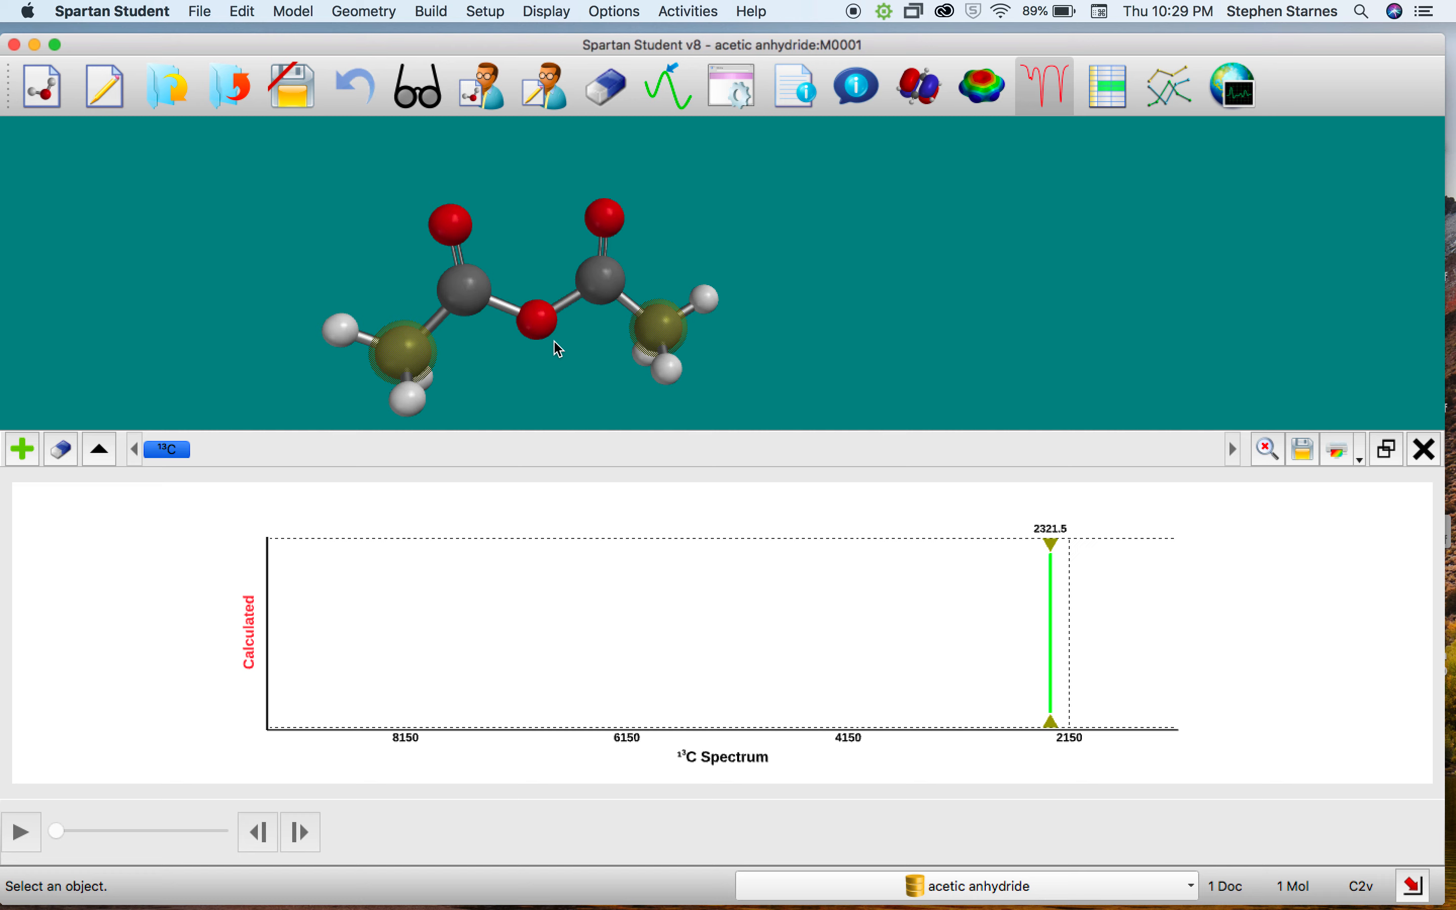
{"action": "left_click", "coordinate": [572, 323]}
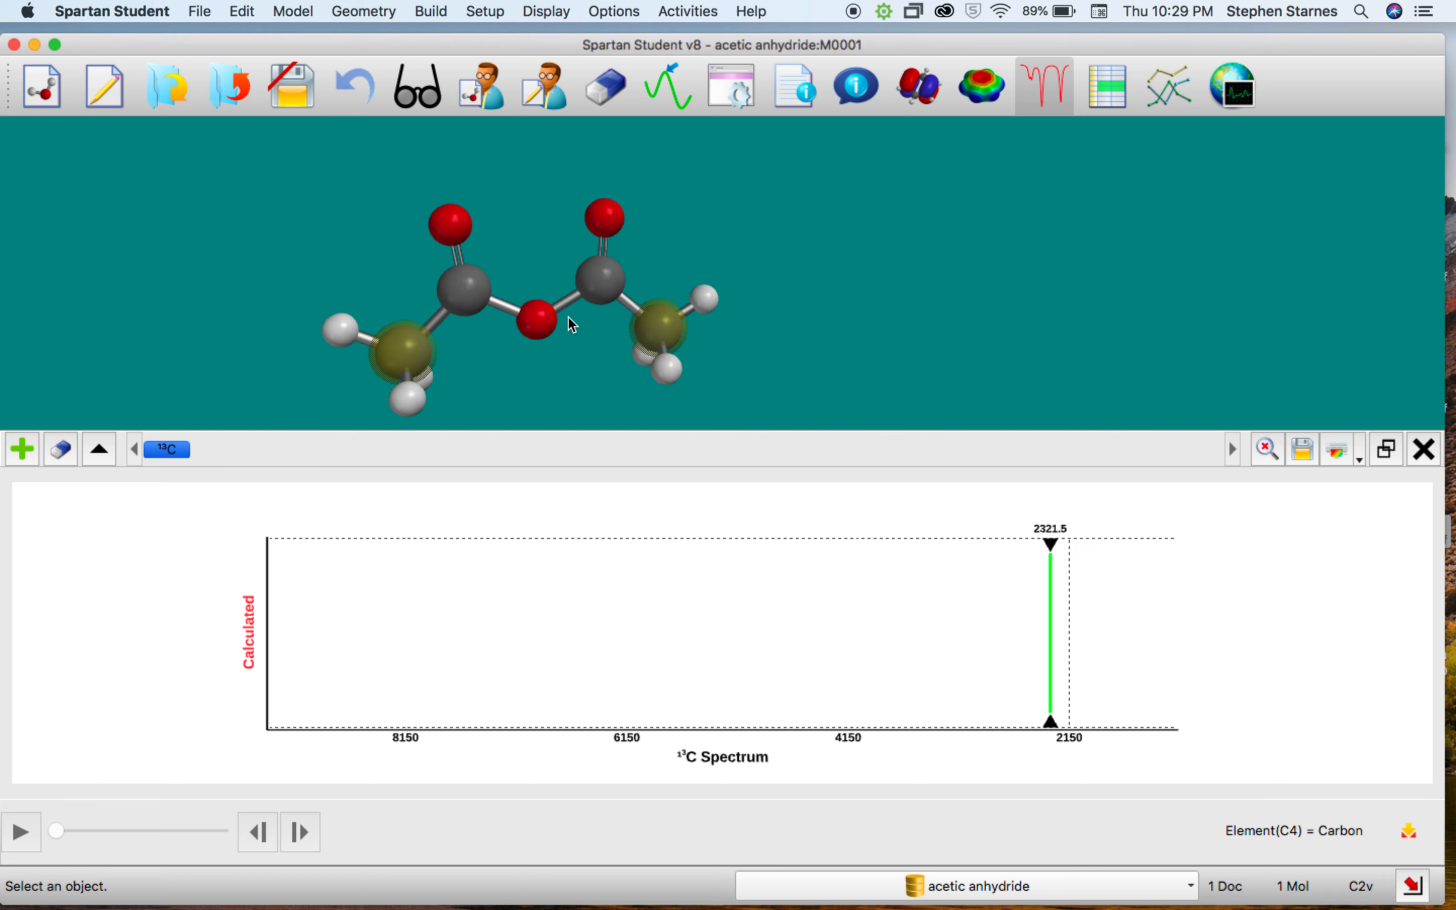
{"action": "left_click", "coordinate": [1426, 450]}
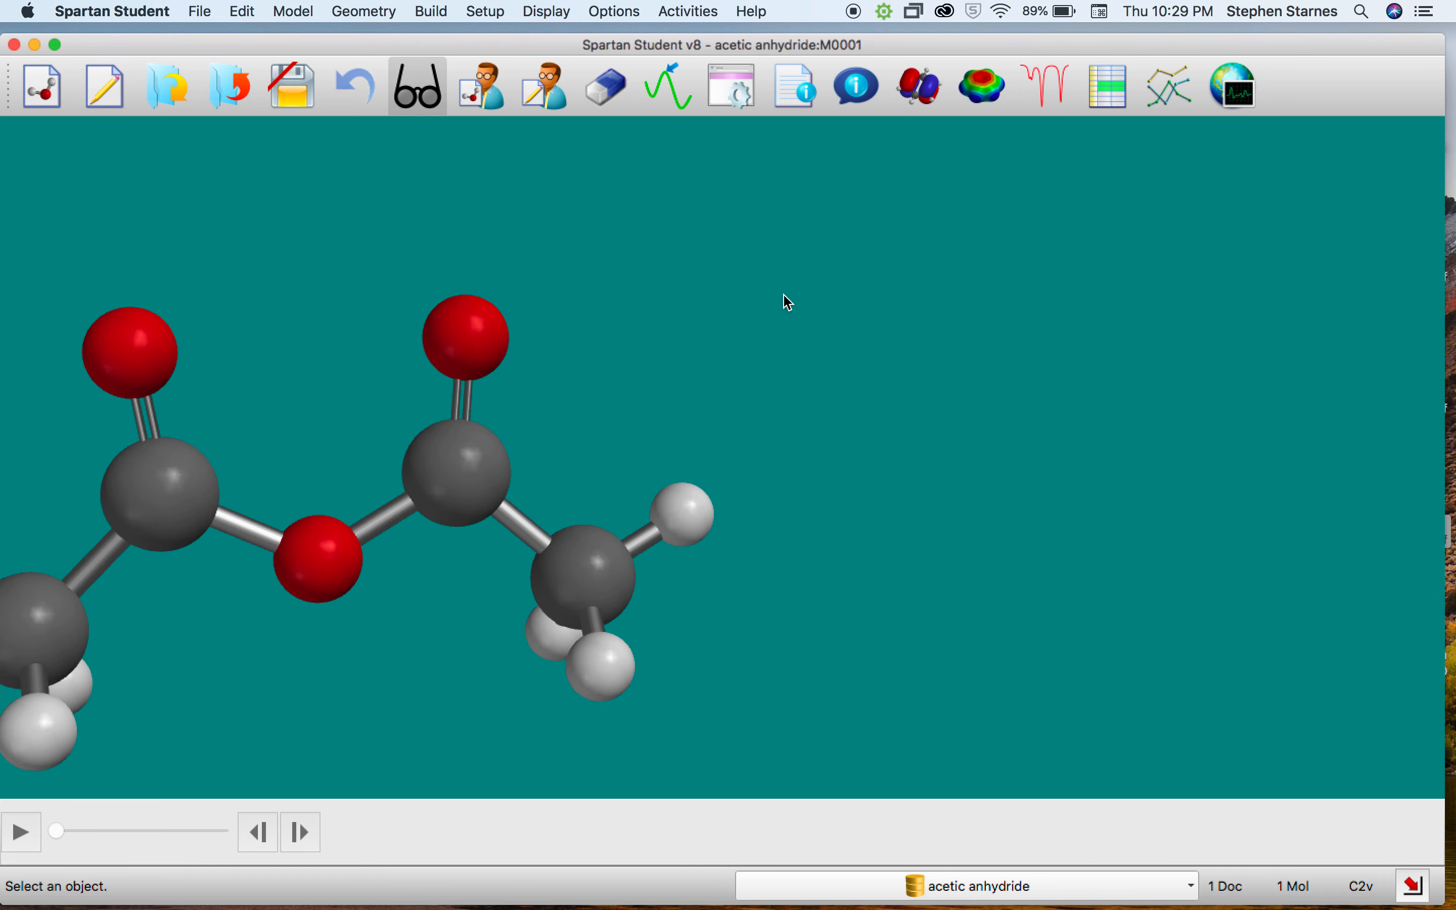
Start a new molecule and build a chain of three sp³ carbons.
{"action": "left_click", "coordinate": [43, 102]}
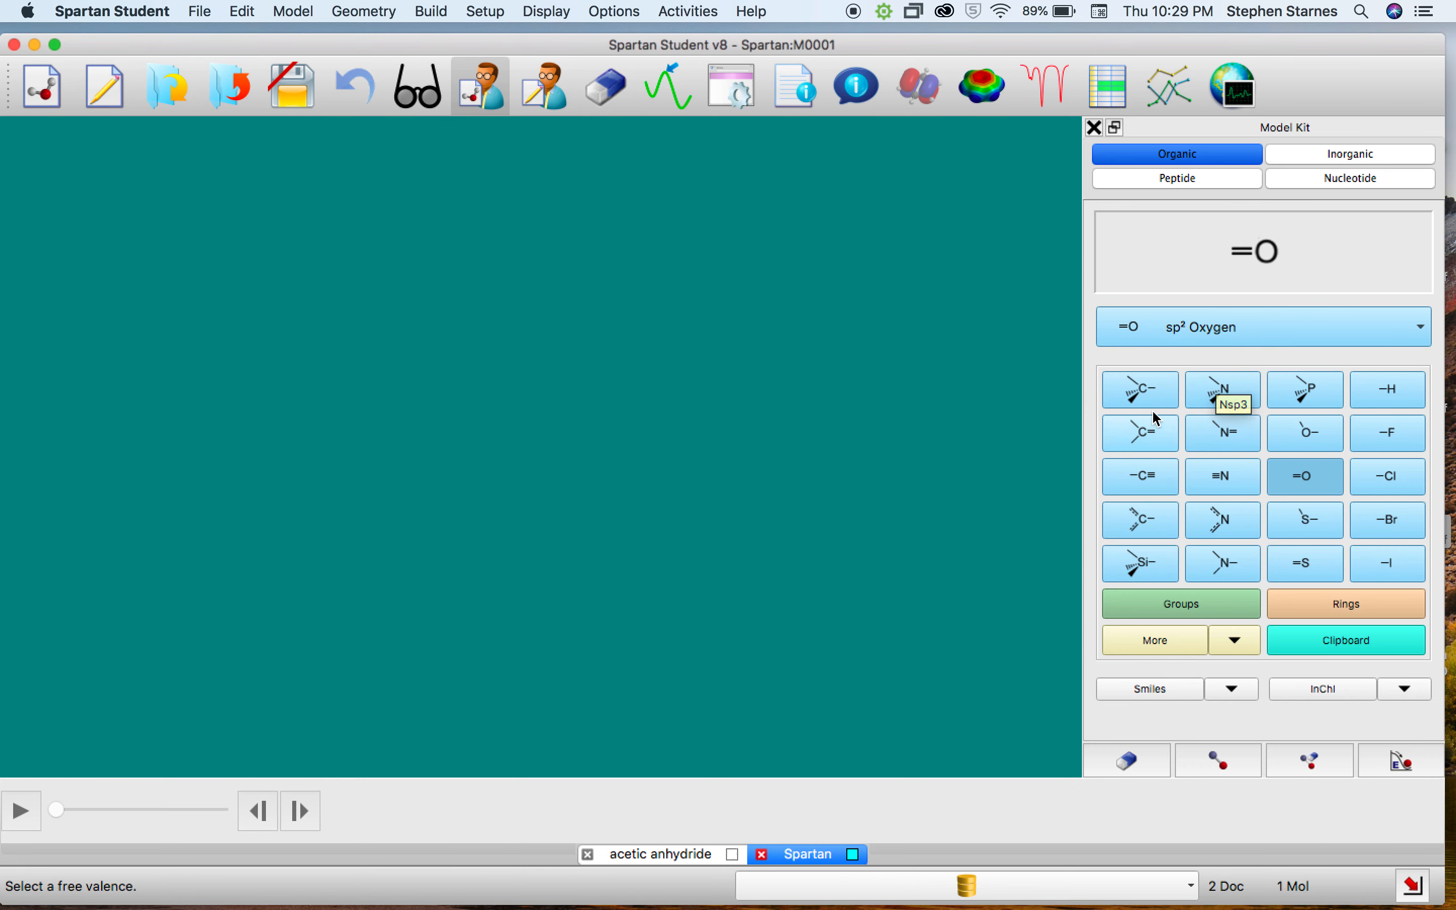
{"action": "left_click", "coordinate": [1137, 396]}
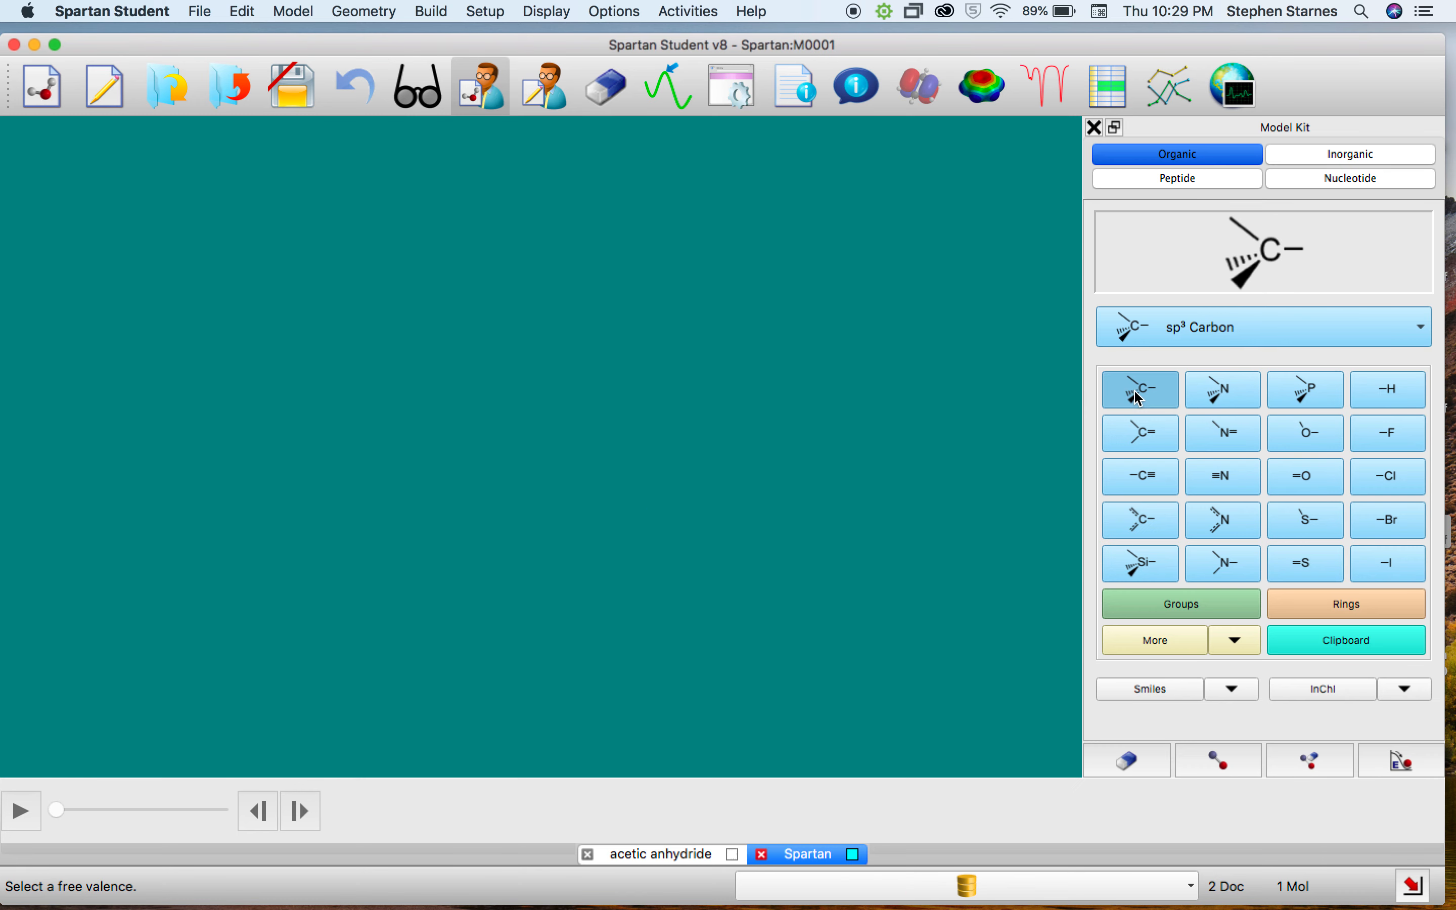
{"action": "left_click", "coordinate": [417, 438]}
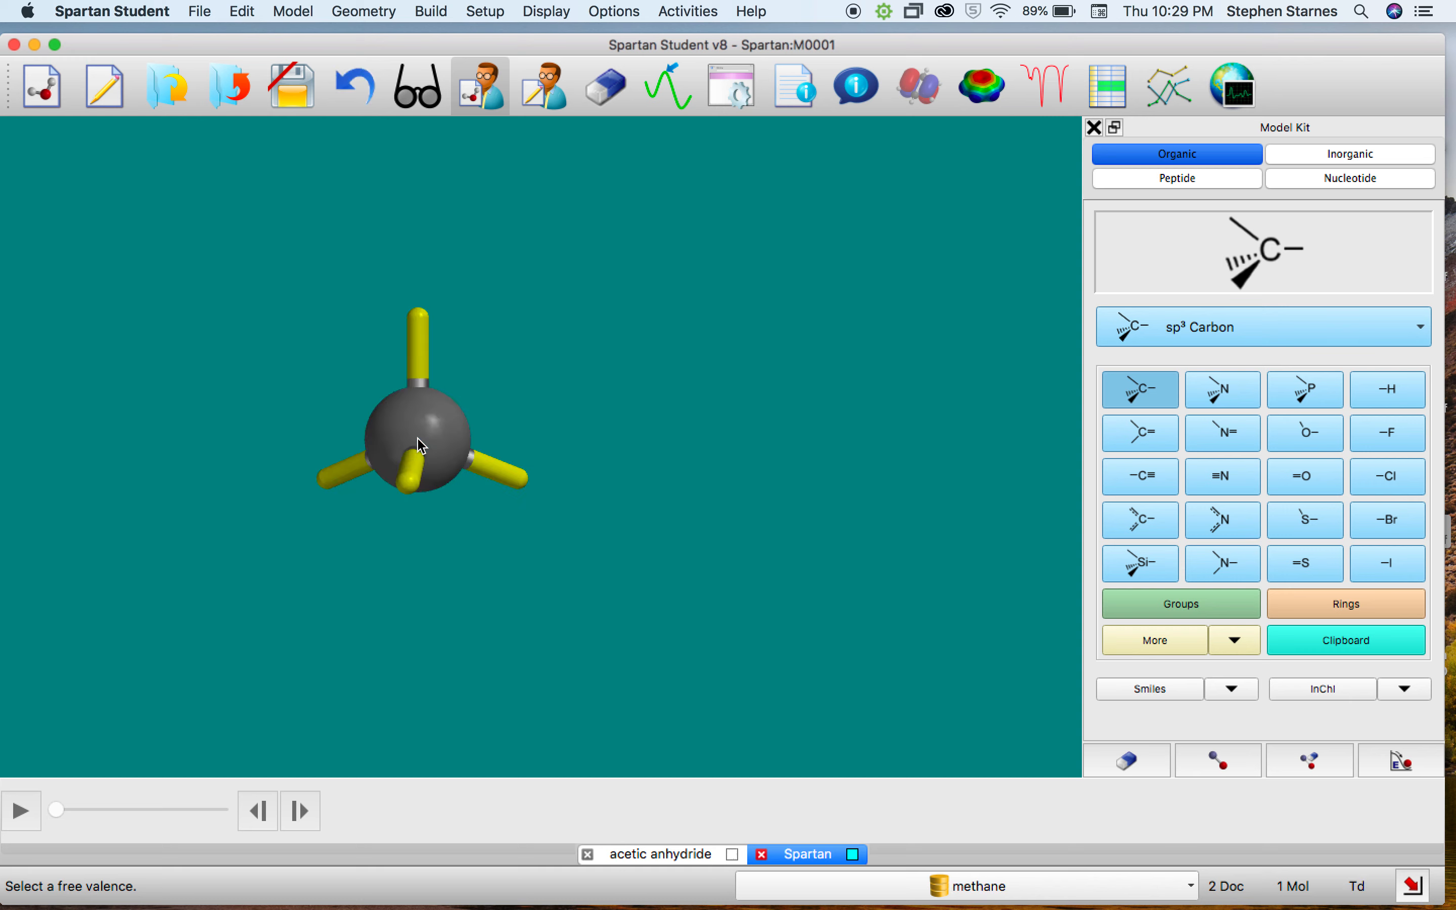
{"action": "left_click", "coordinate": [529, 477]}
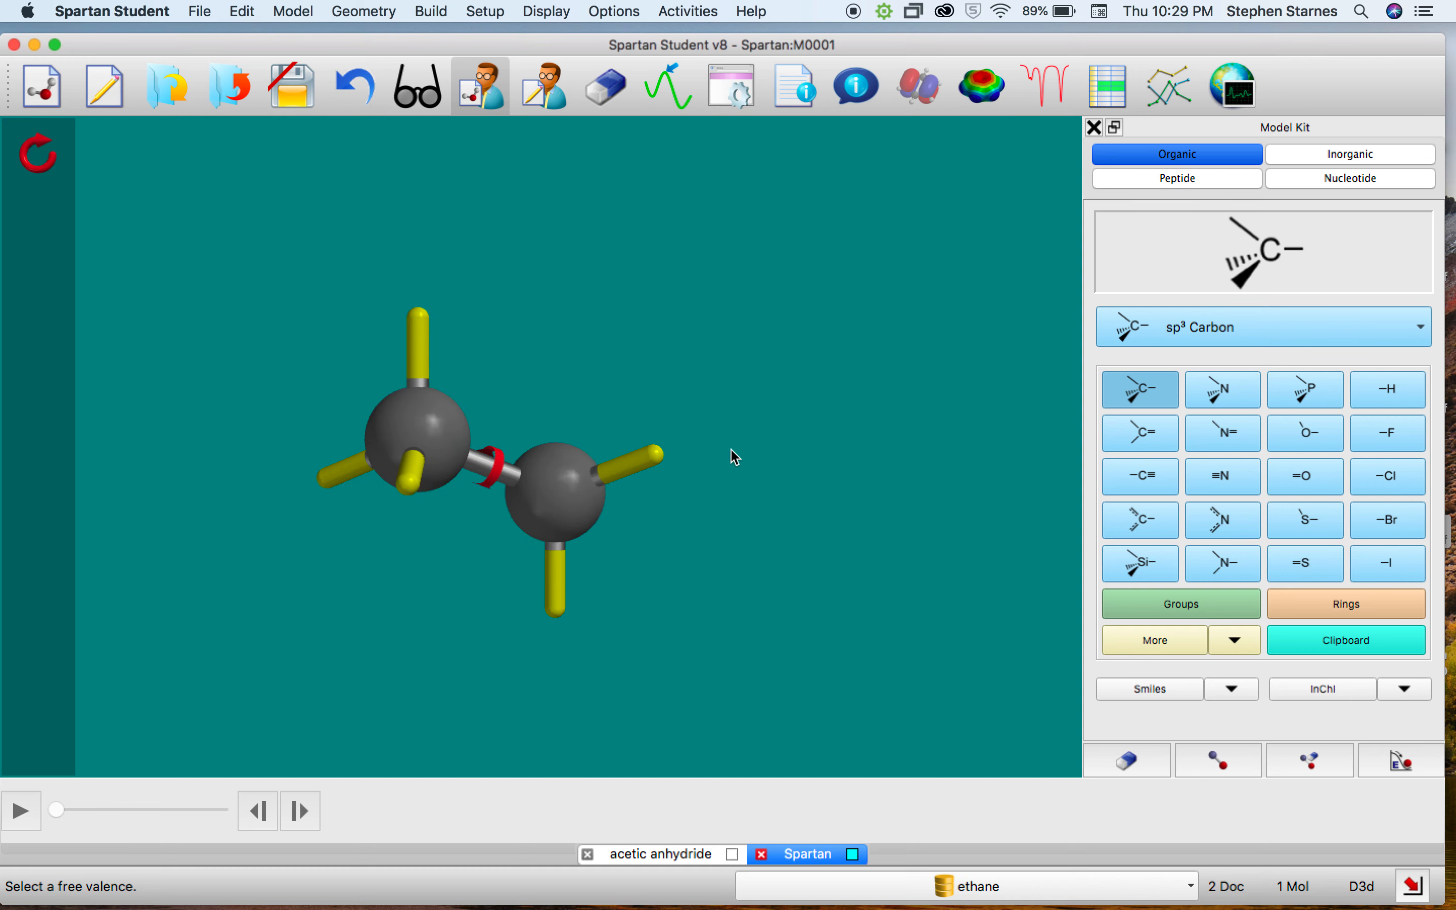
{"action": "left_click", "coordinate": [662, 456]}
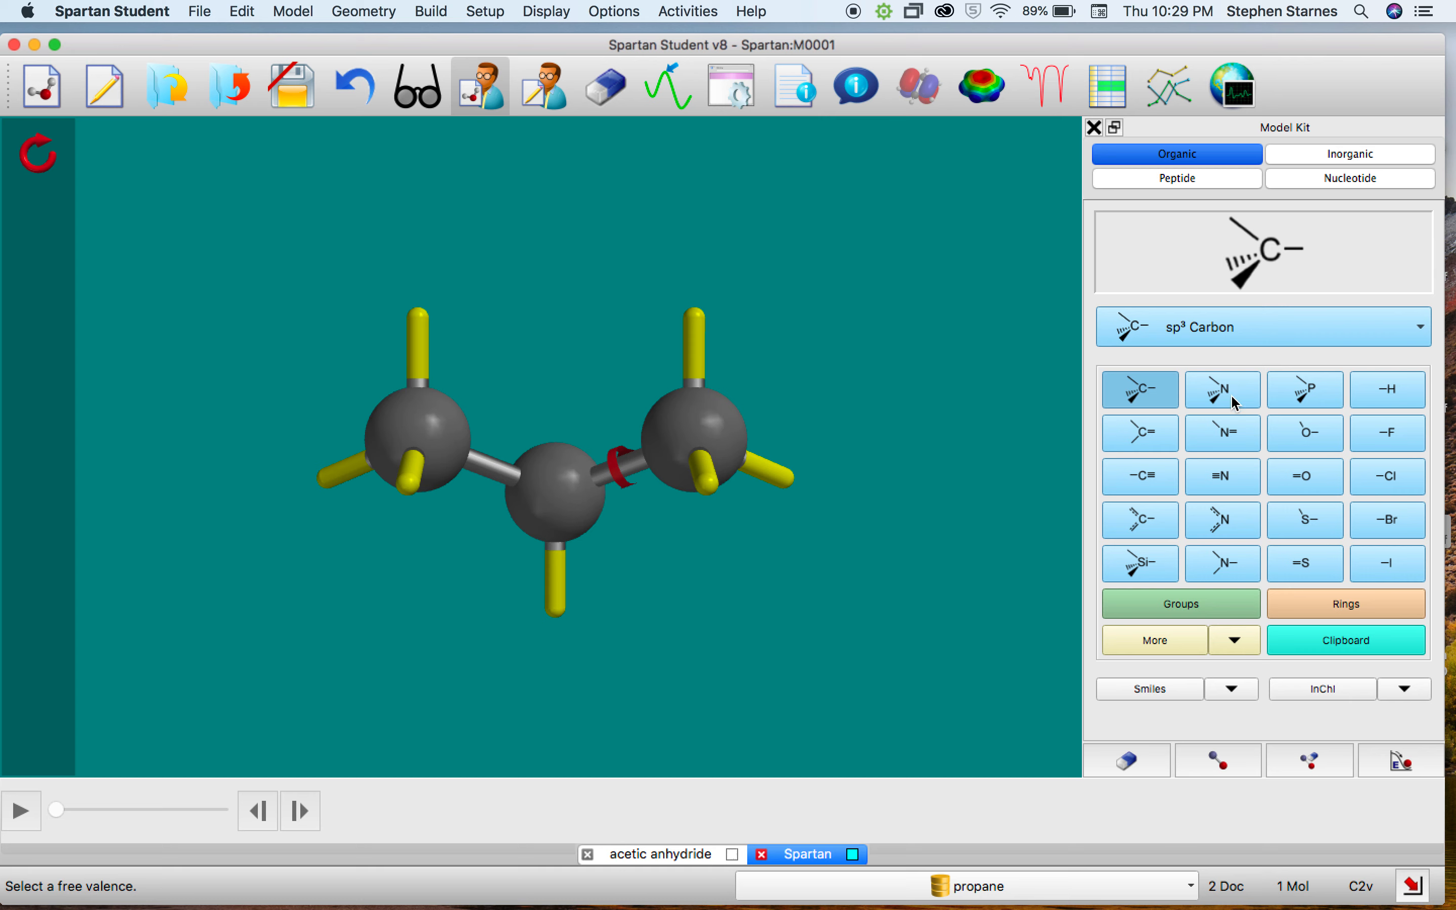
Attach an sp² carbon to the upward valence of the third chain carbon, and bond an sp³ oxygen to its single valence.
{"action": "left_click", "coordinate": [1160, 443]}
{"action": "left_click", "coordinate": [698, 322]}
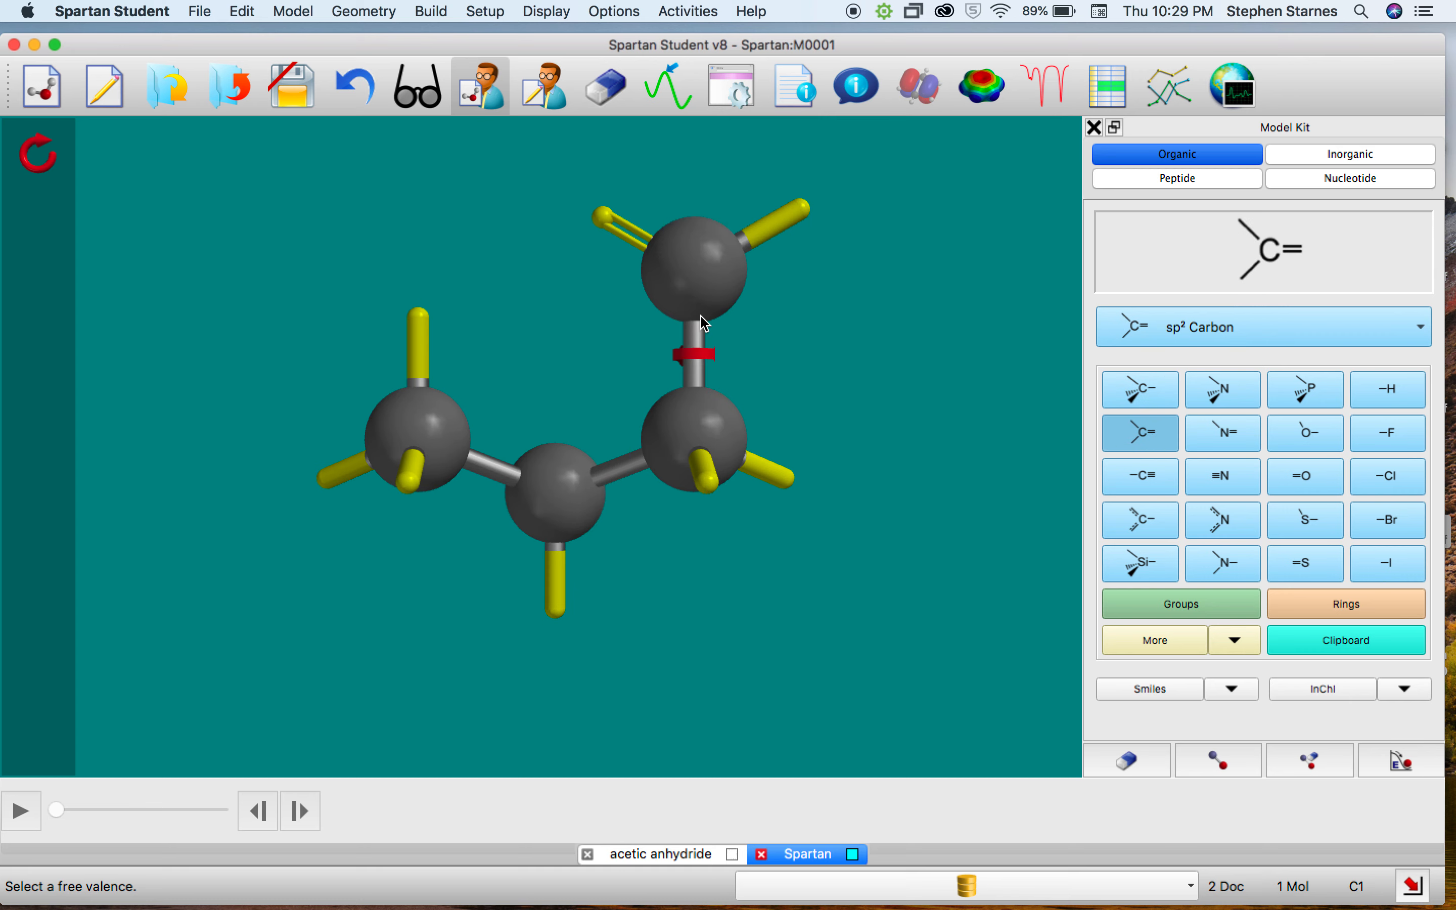
{"action": "left_click", "coordinate": [1308, 440]}
{"action": "left_click", "coordinate": [805, 208]}
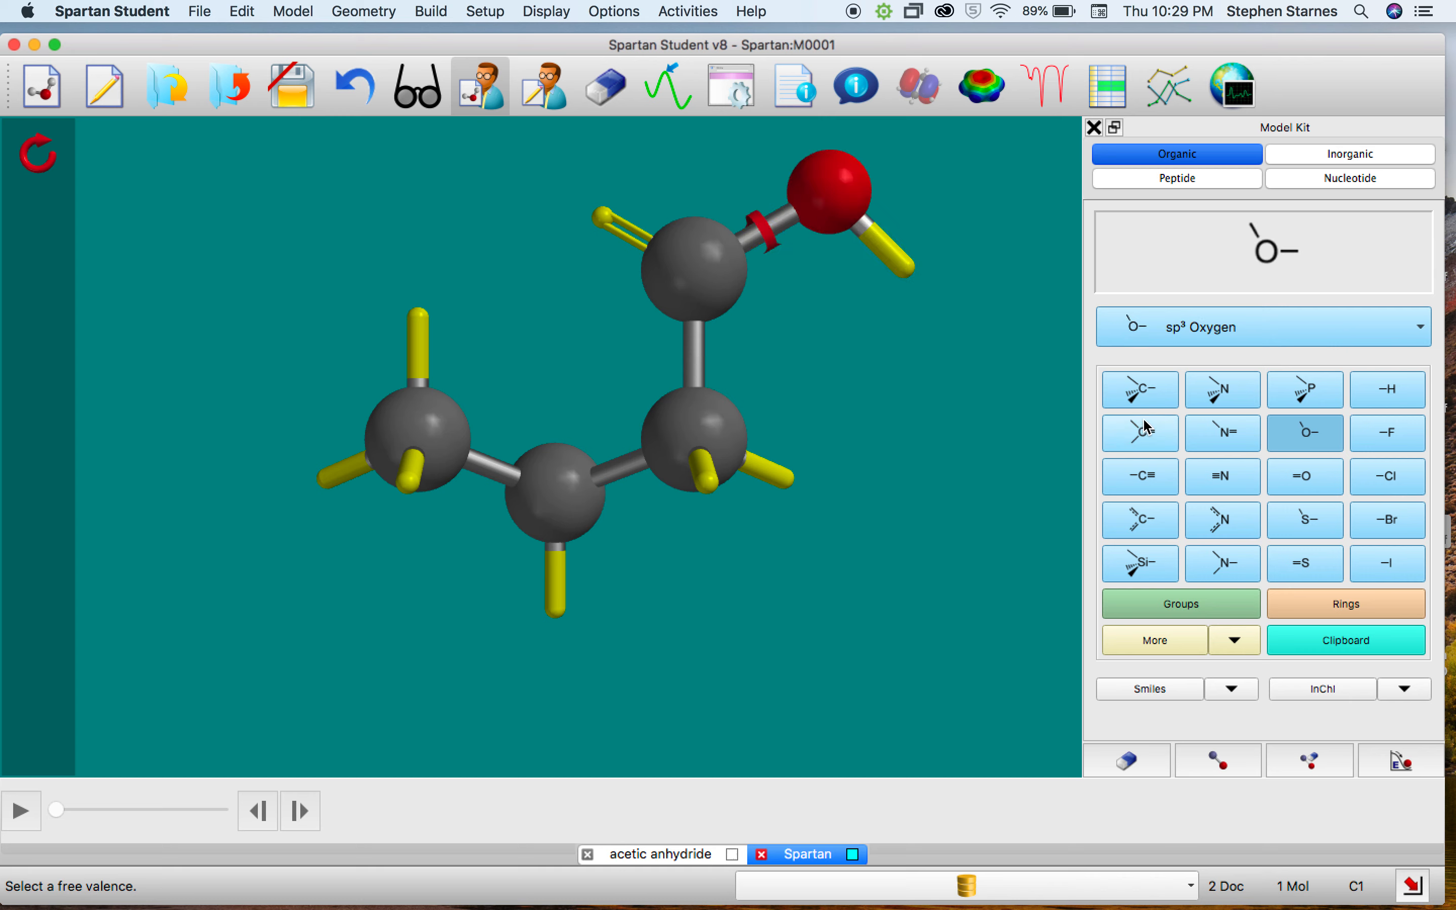
Attach an sp³ carbon to the single-bonded oxygen's free valence and an sp² oxygen to the carbonyl carbon's double valence.
{"action": "left_click", "coordinate": [1143, 407]}
{"action": "left_click", "coordinate": [911, 270]}
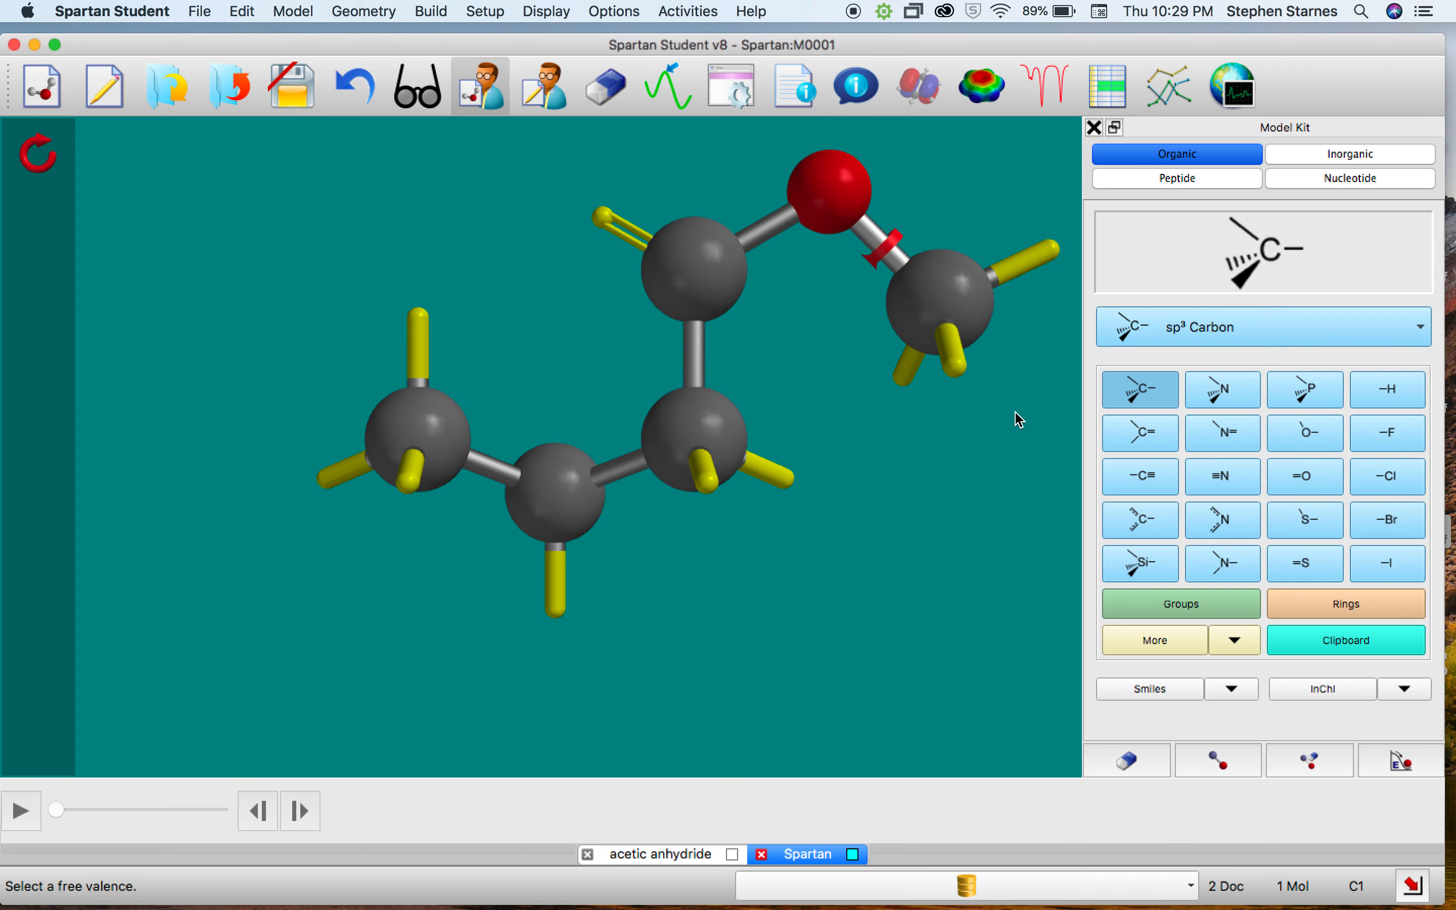
{"action": "left_click", "coordinate": [1309, 477]}
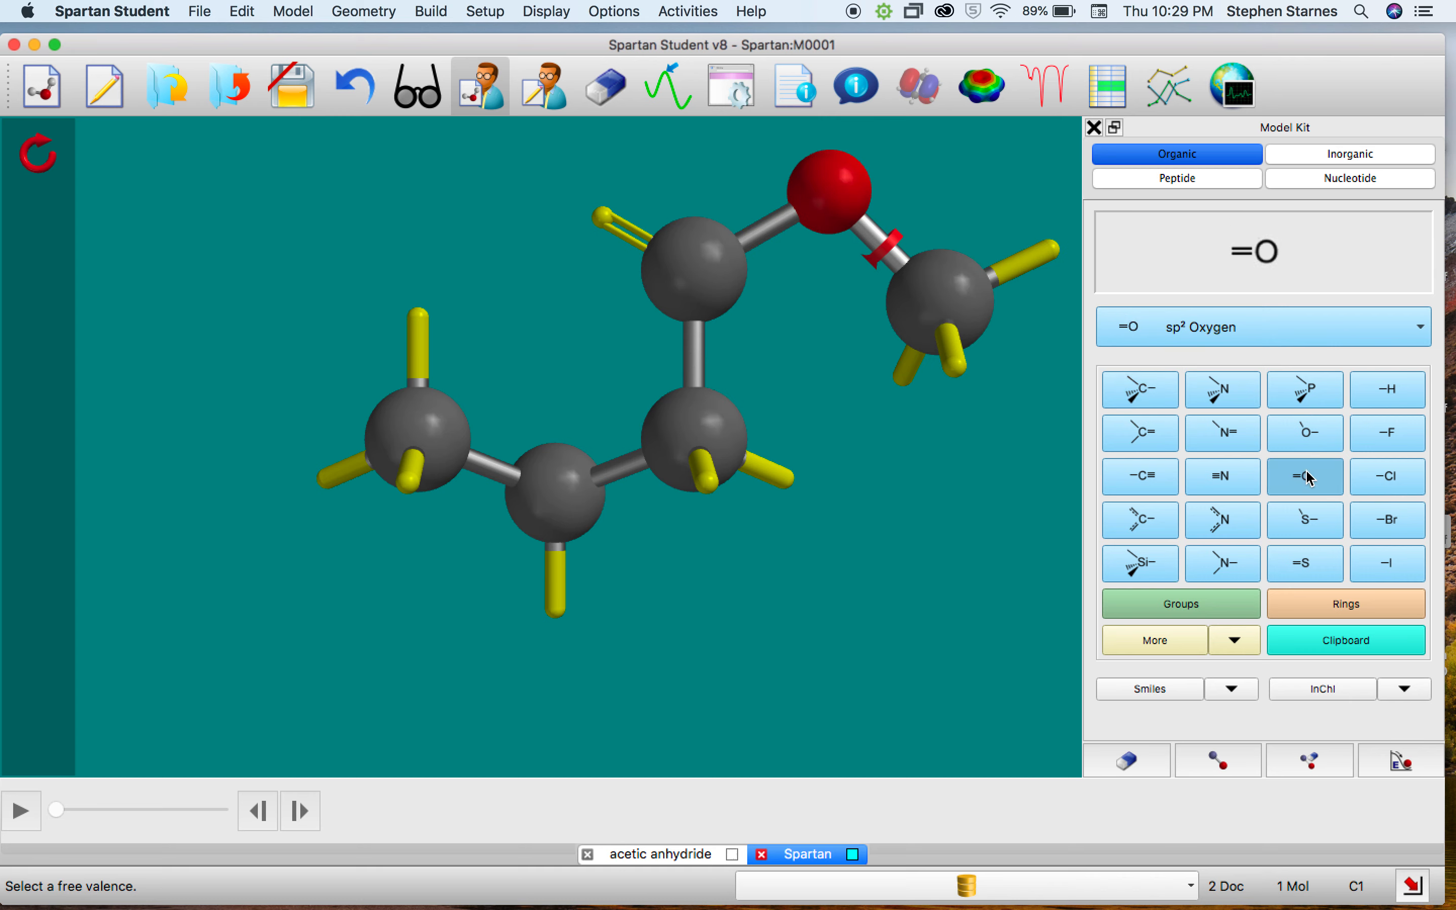
{"action": "left_click", "coordinate": [604, 215]}
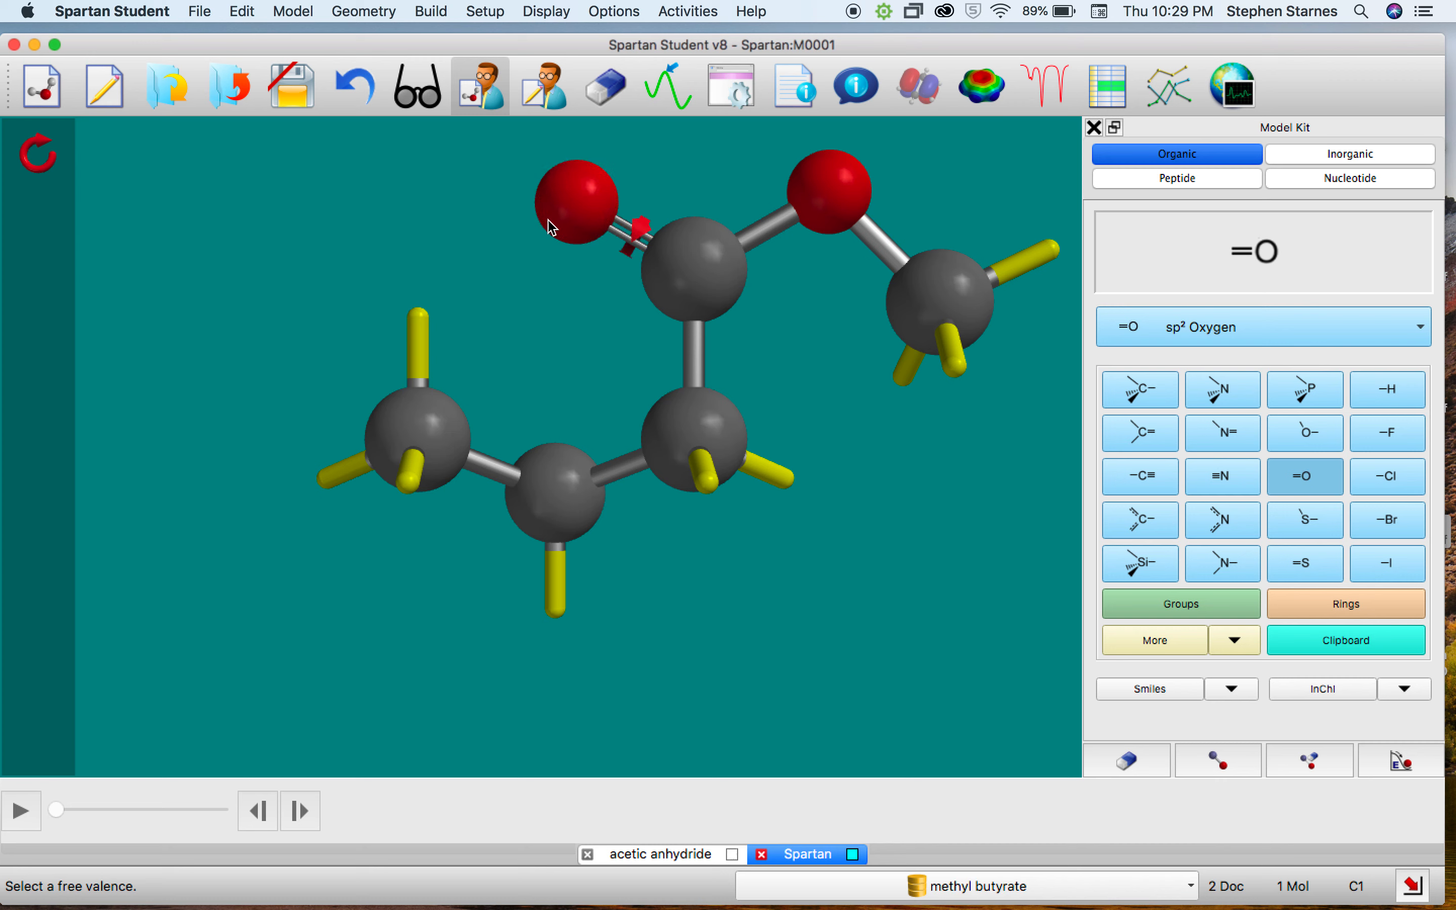
Minimize the energy of the completed ester structure.
{"action": "left_click", "coordinate": [431, 11]}
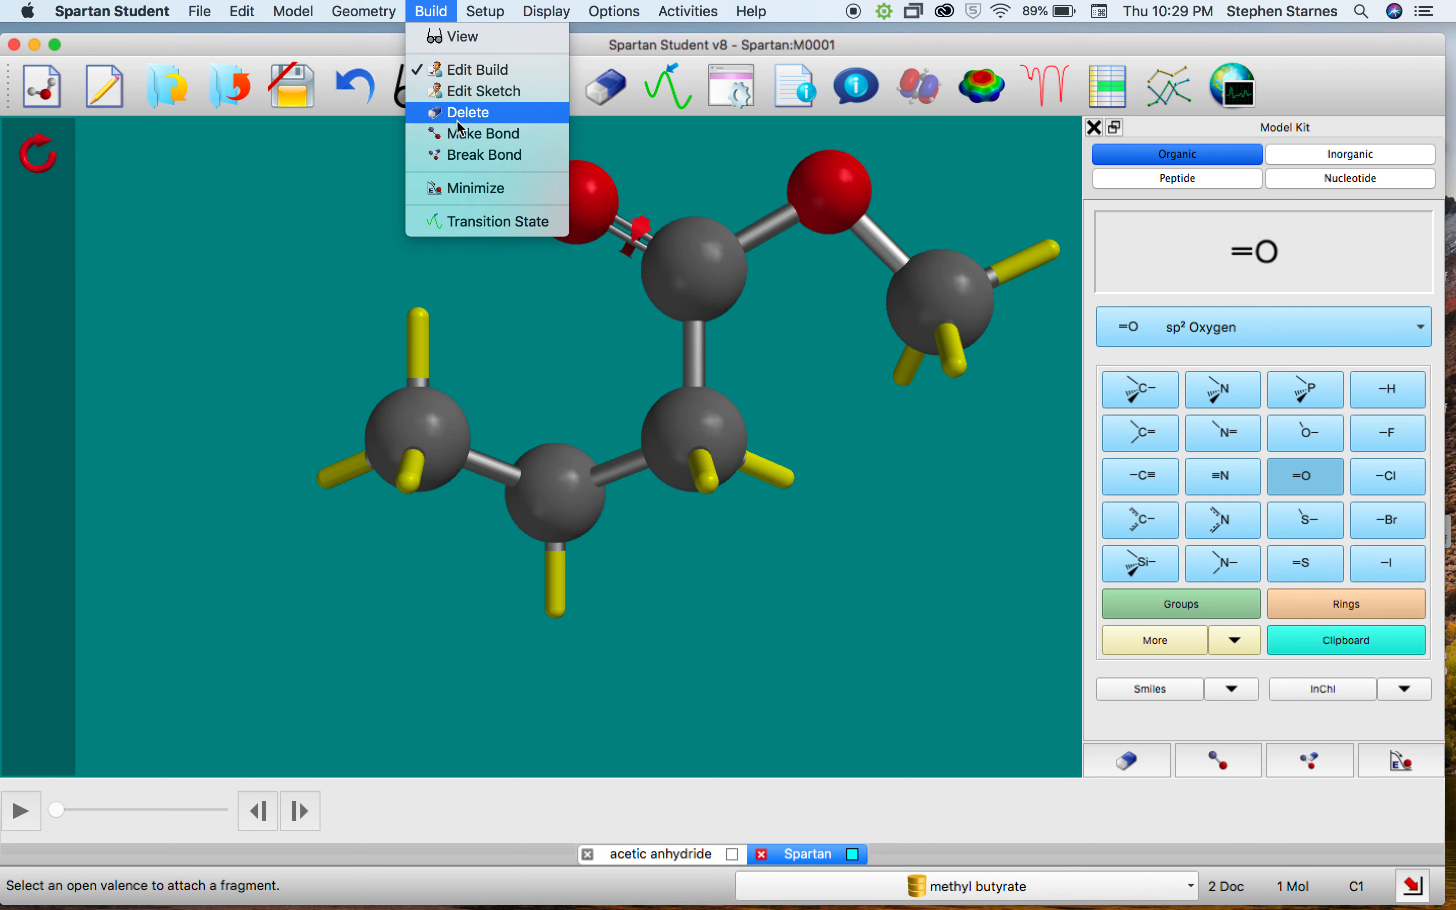
{"action": "left_click", "coordinate": [464, 190]}
{"action": "left_click_drag", "start_coordinate": [555, 292], "coordinate": [488, 341]}
{"action": "right_click_drag", "start_coordinate": [489, 341], "coordinate": [313, 401]}
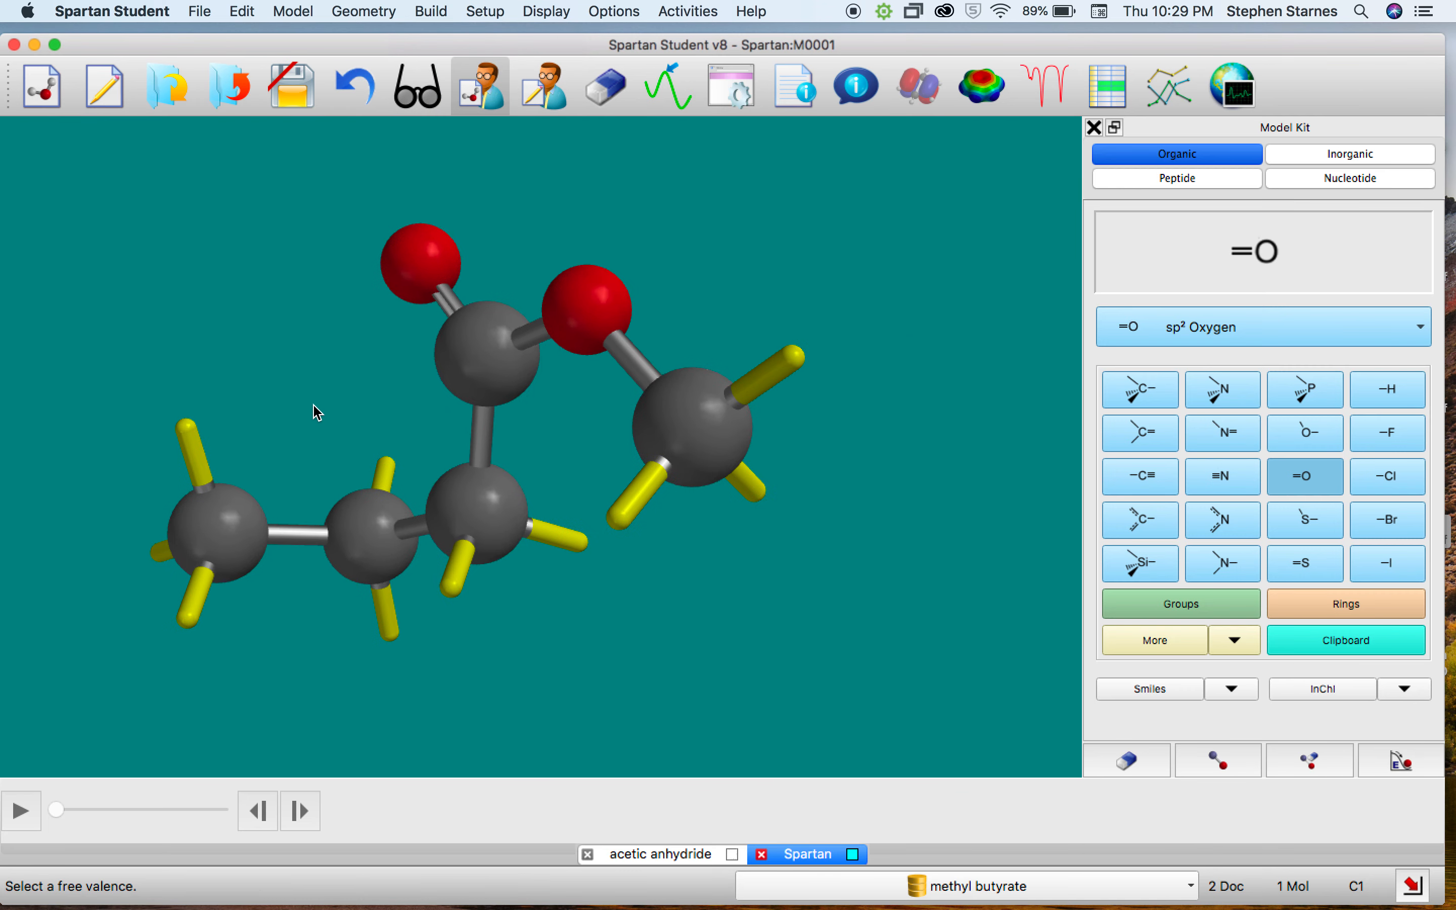
{"action": "scroll", "coordinate": [313, 409], "scroll_direction": "down", "scroll_amount": 3}
Submit a gas-phase equilibrium geometry calculation with MMFF and IR computed, saving the molecule as methyl butyrate.
{"action": "left_click", "coordinate": [479, 8]}
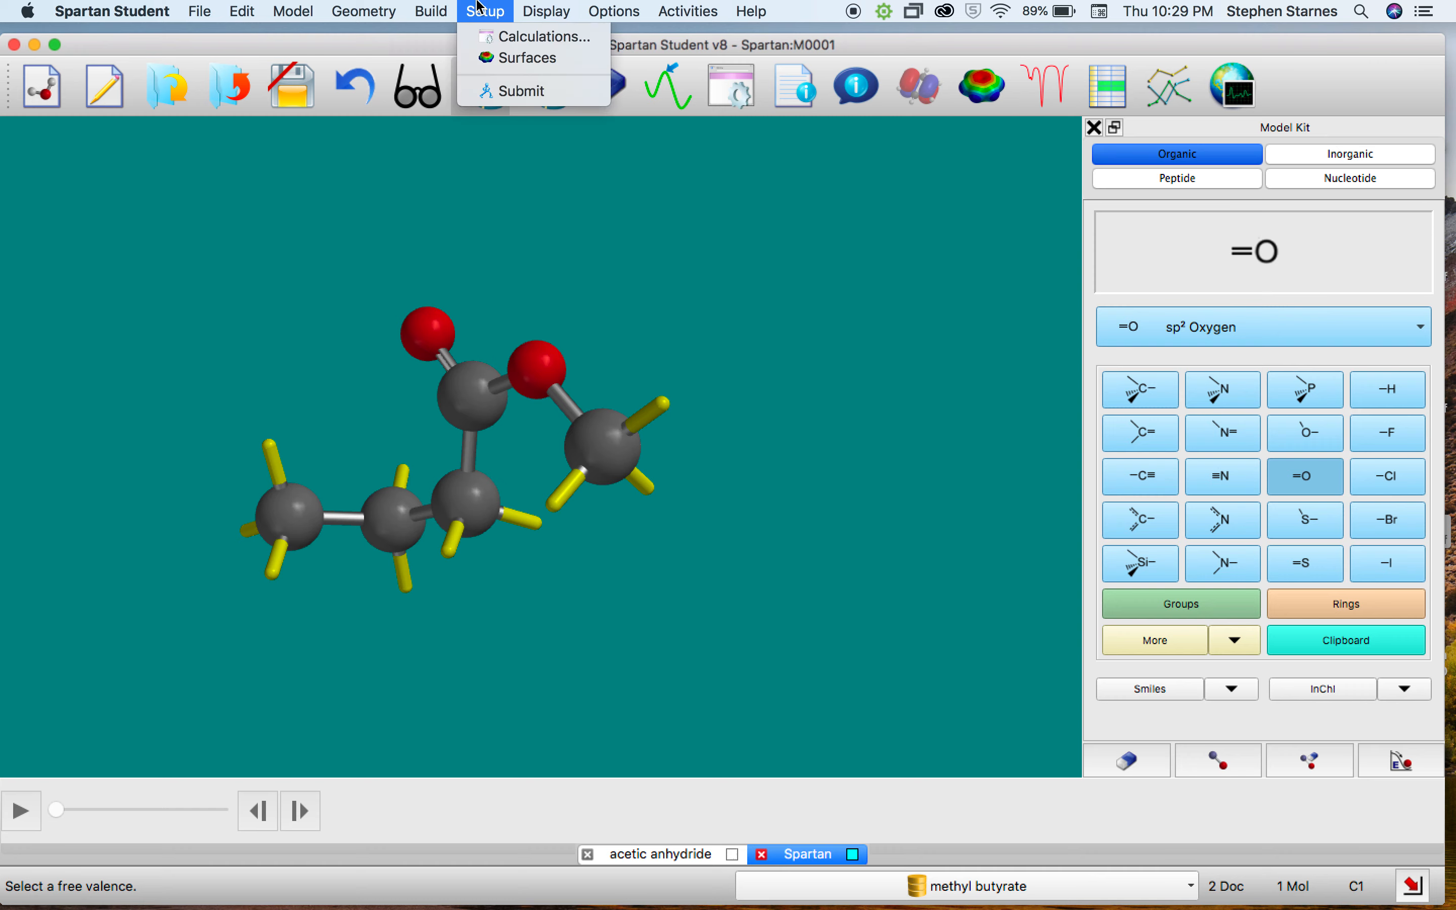
{"action": "left_click", "coordinate": [505, 35]}
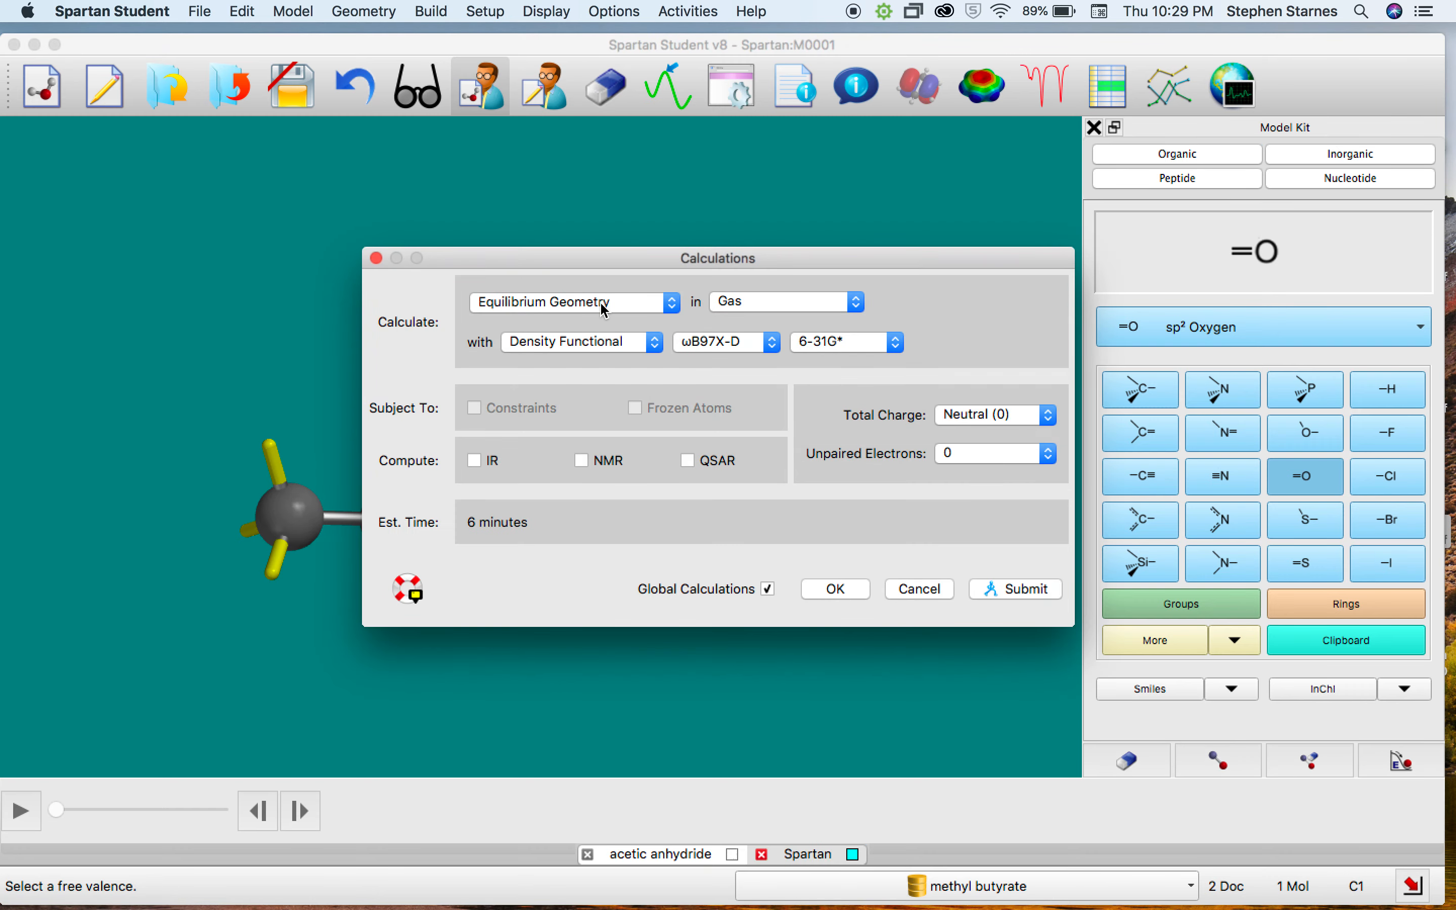
{"action": "left_click", "coordinate": [579, 306]}
{"action": "left_click", "coordinate": [579, 306]}
{"action": "left_click", "coordinate": [578, 340]}
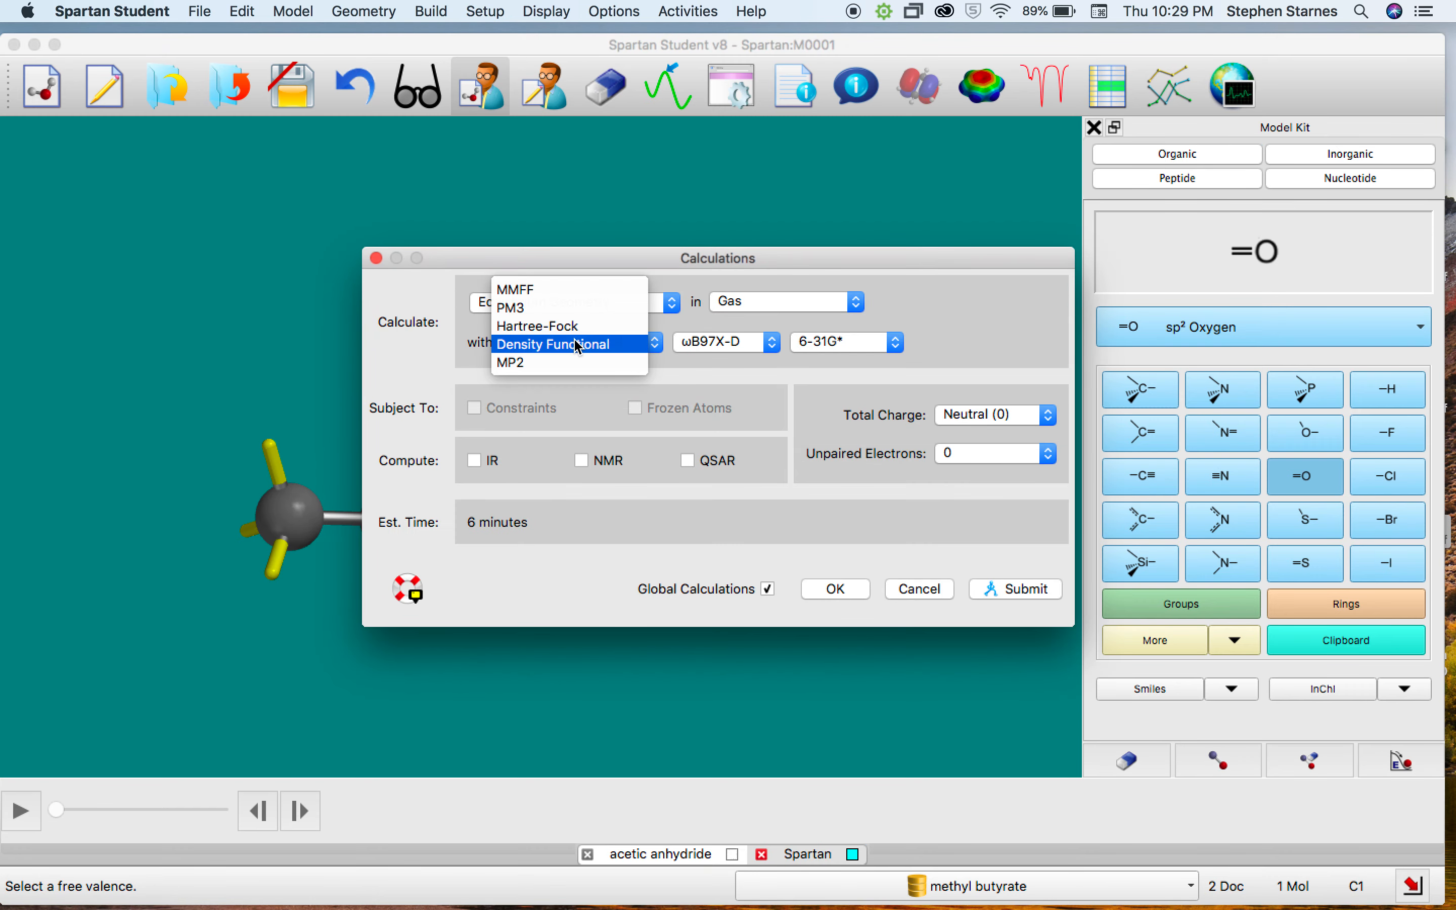
{"action": "left_click", "coordinate": [560, 291]}
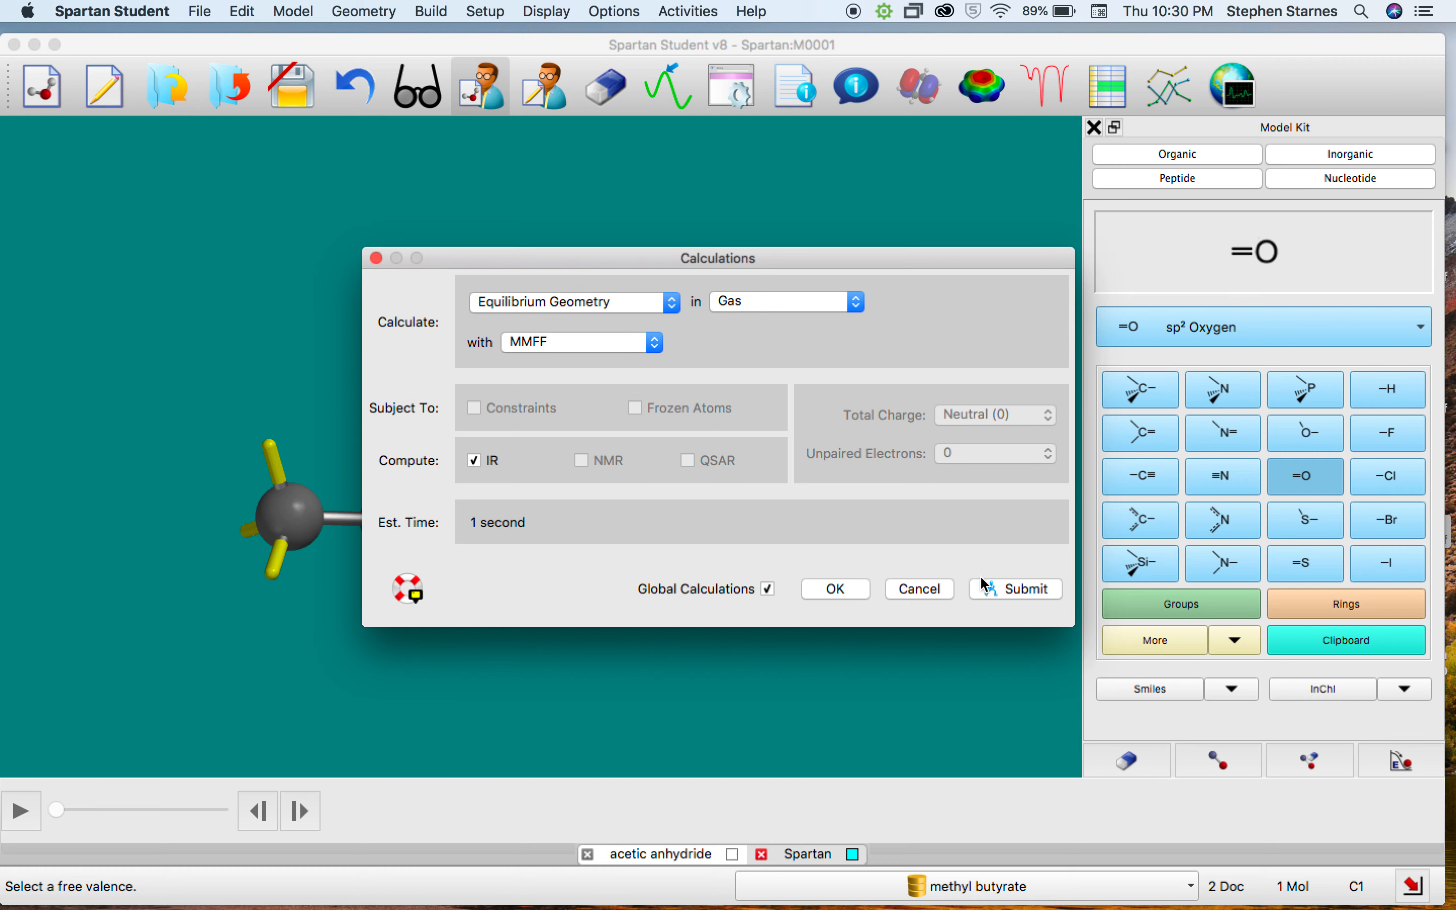
{"action": "left_click", "coordinate": [1006, 587]}
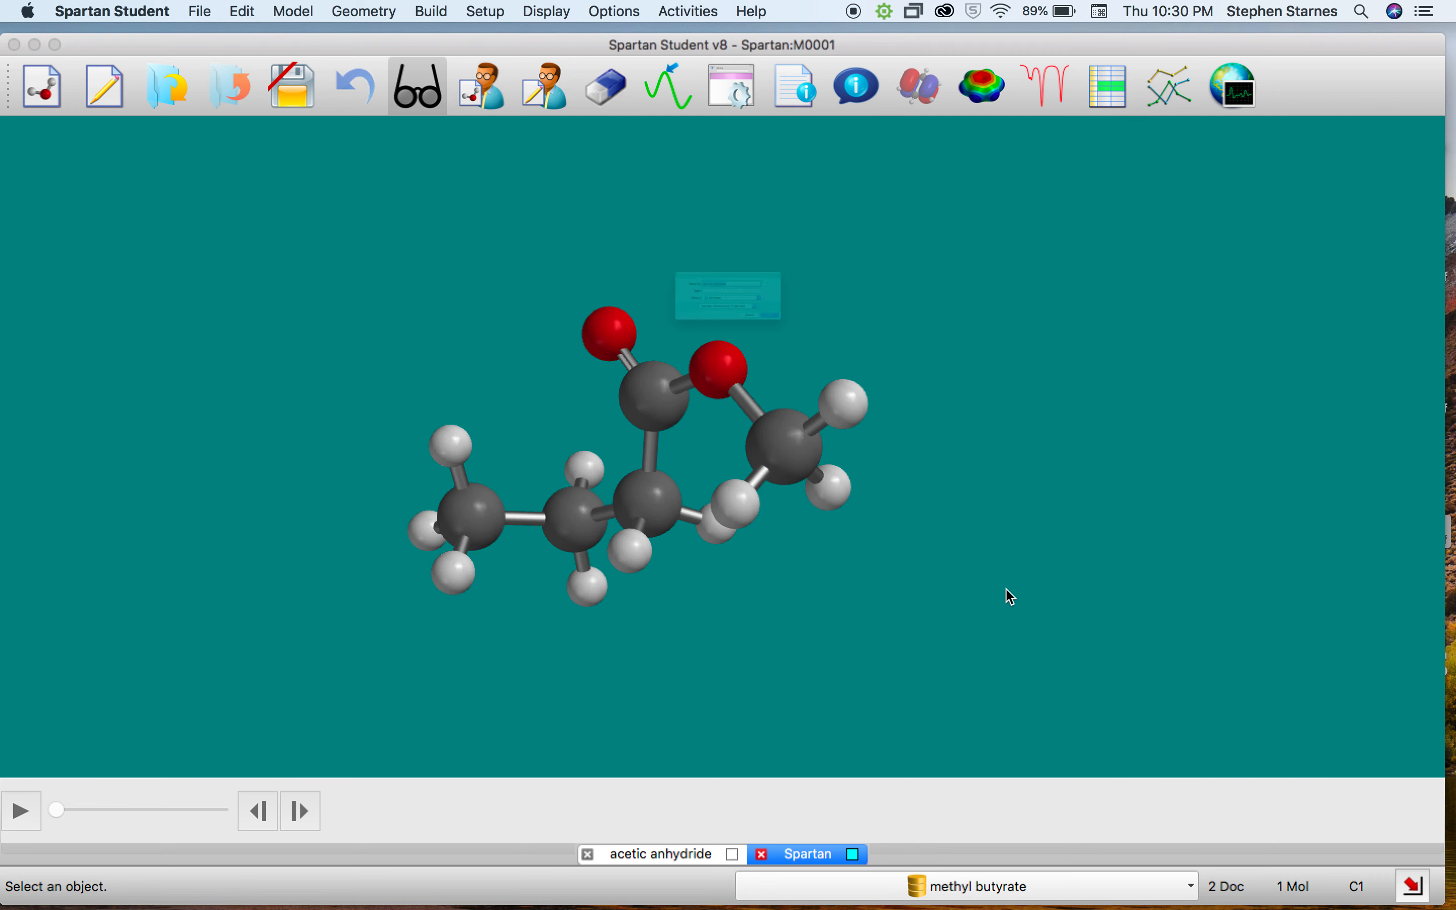
{"action": "left_click", "coordinate": [908, 378]}
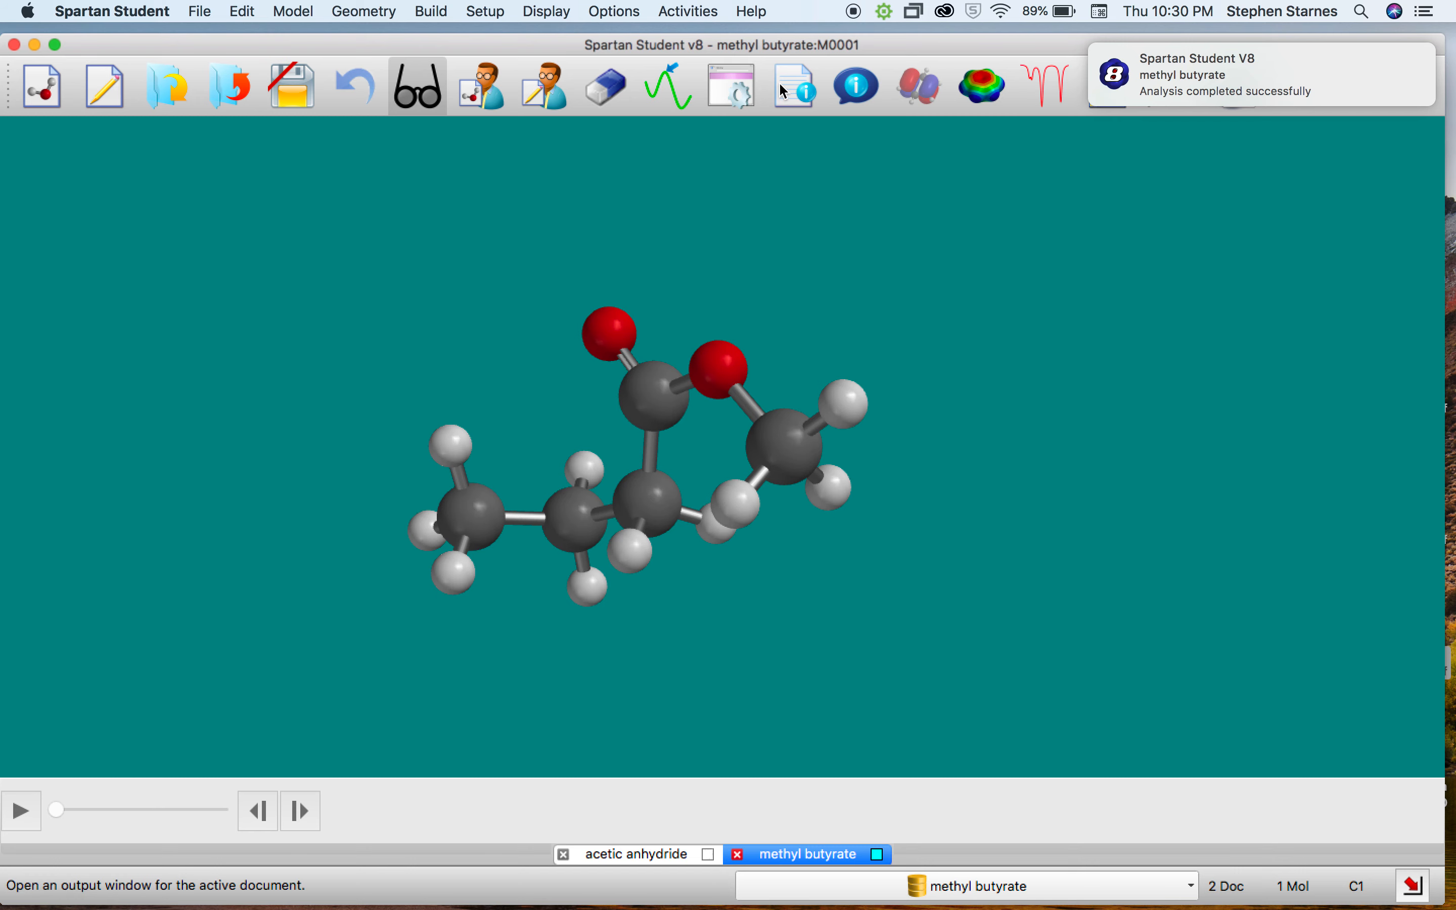
Plot the calculated IR spectrum and select the strong peak at 1824 cm⁻¹ to animate its vibration.
{"action": "left_click", "coordinate": [1047, 86]}
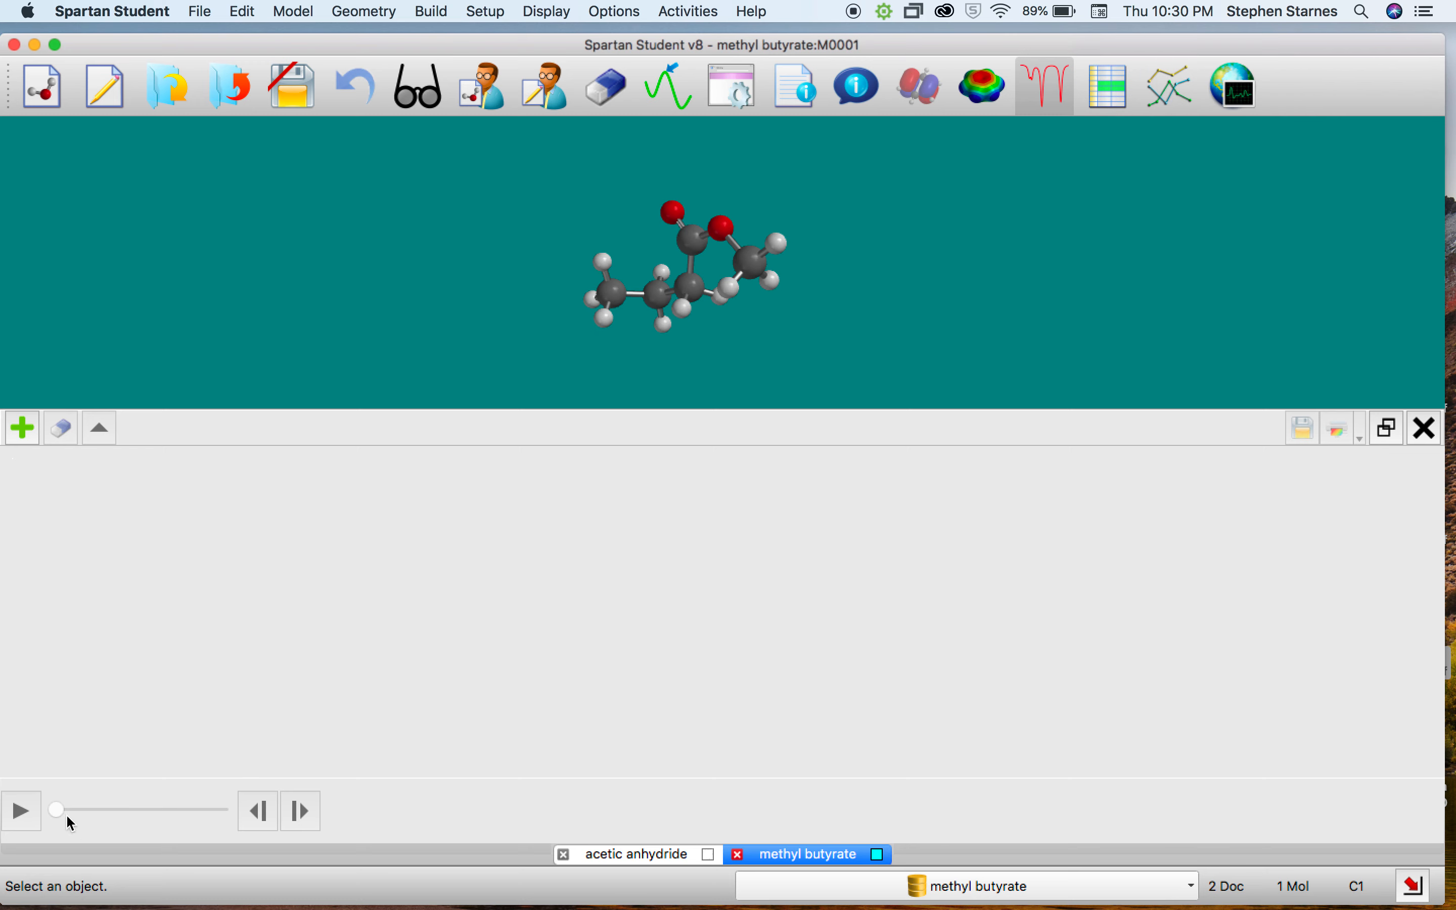
{"action": "left_click", "coordinate": [20, 430]}
{"action": "left_click", "coordinate": [548, 468]}
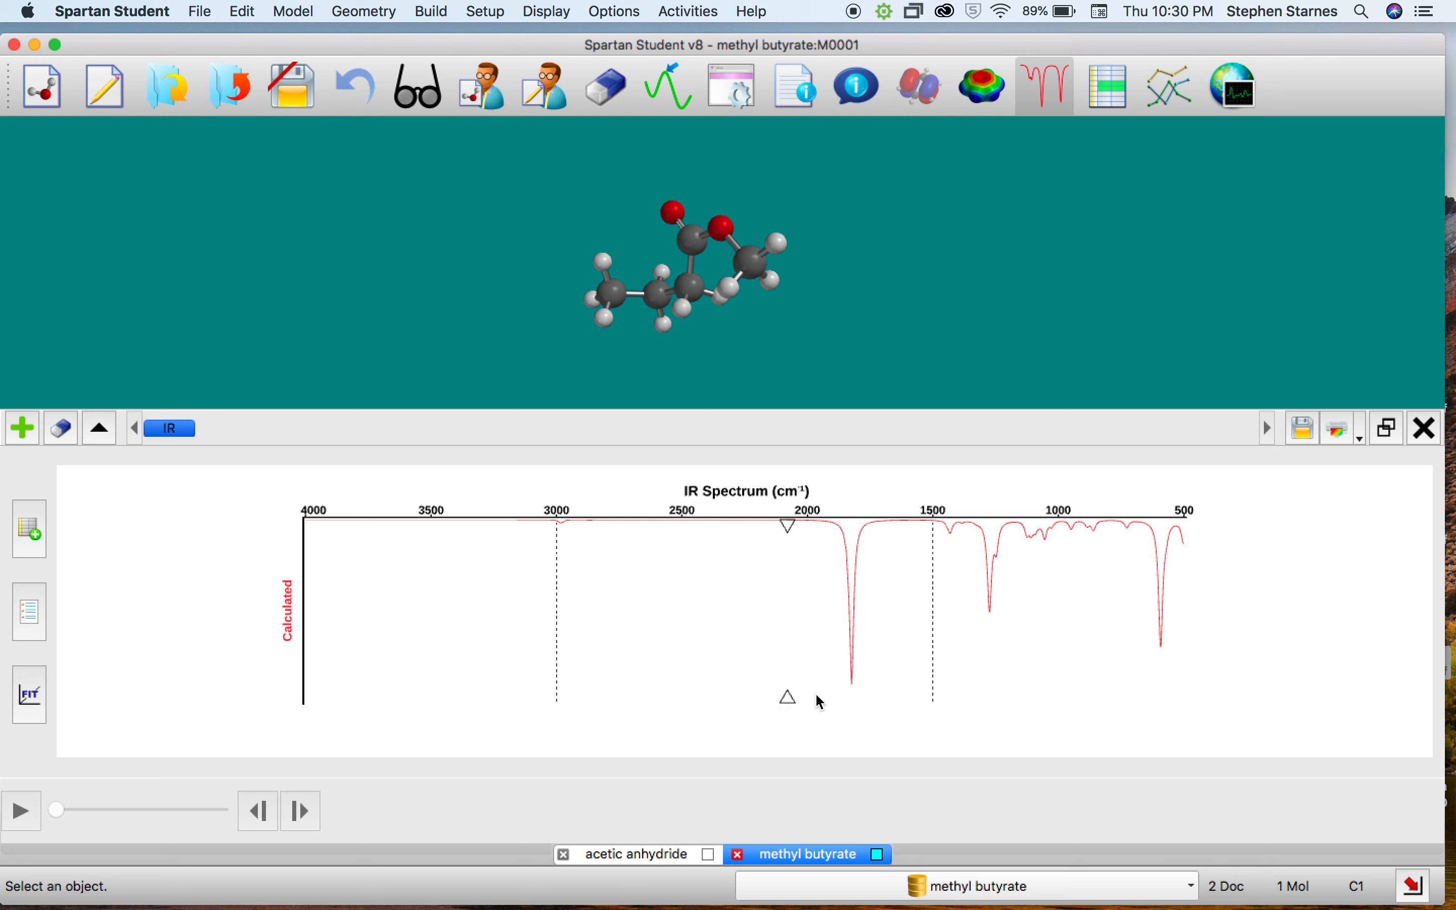
{"action": "left_click", "coordinate": [868, 697]}
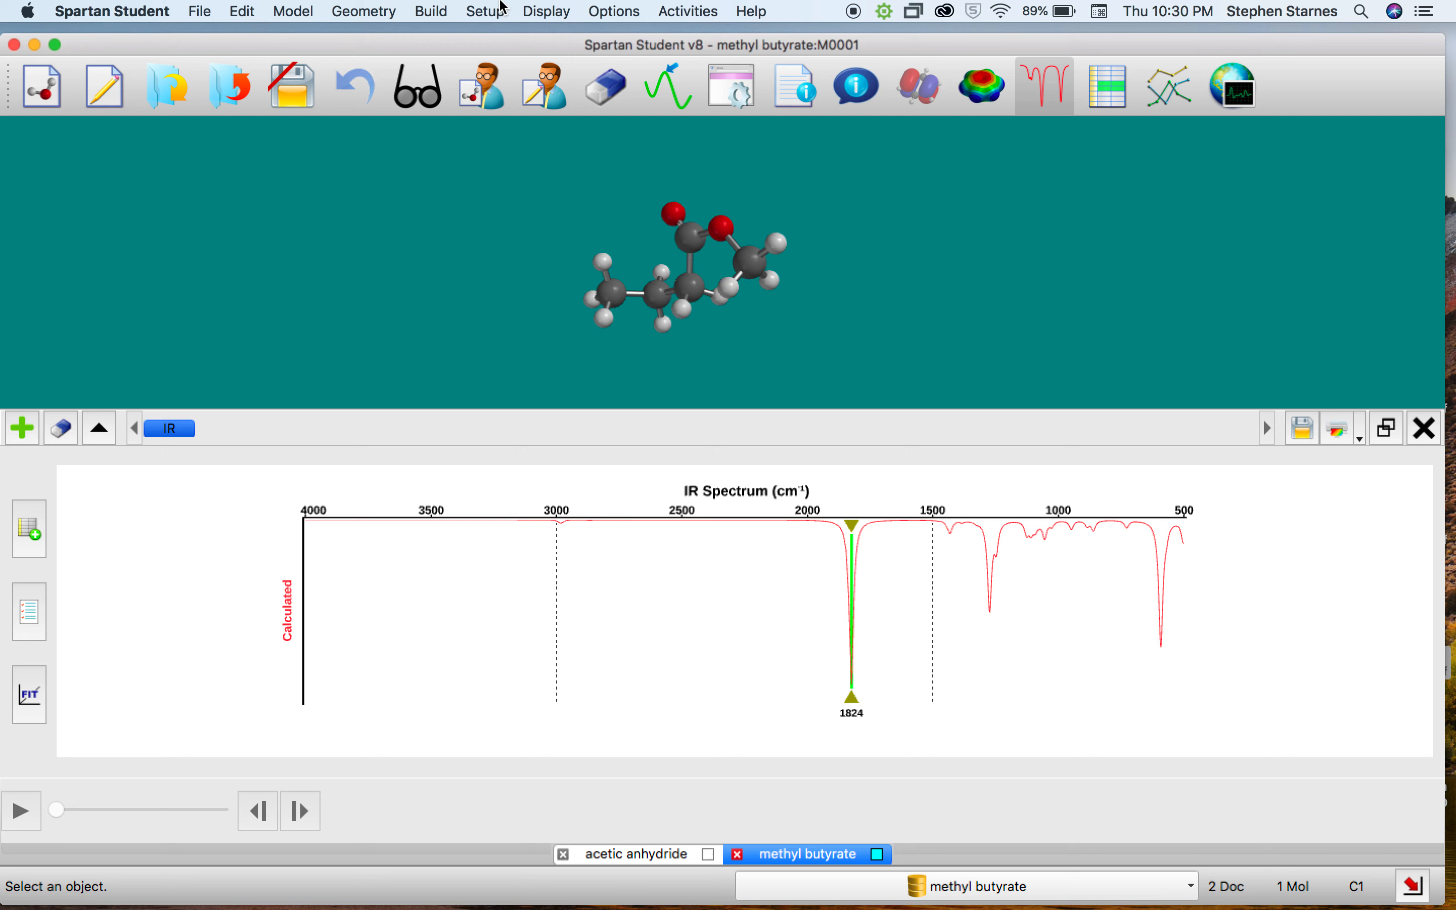
Reopen the calculation settings for methyl butyrate and keep Equilibrium Geometry as the task.
{"action": "left_click", "coordinate": [504, 9]}
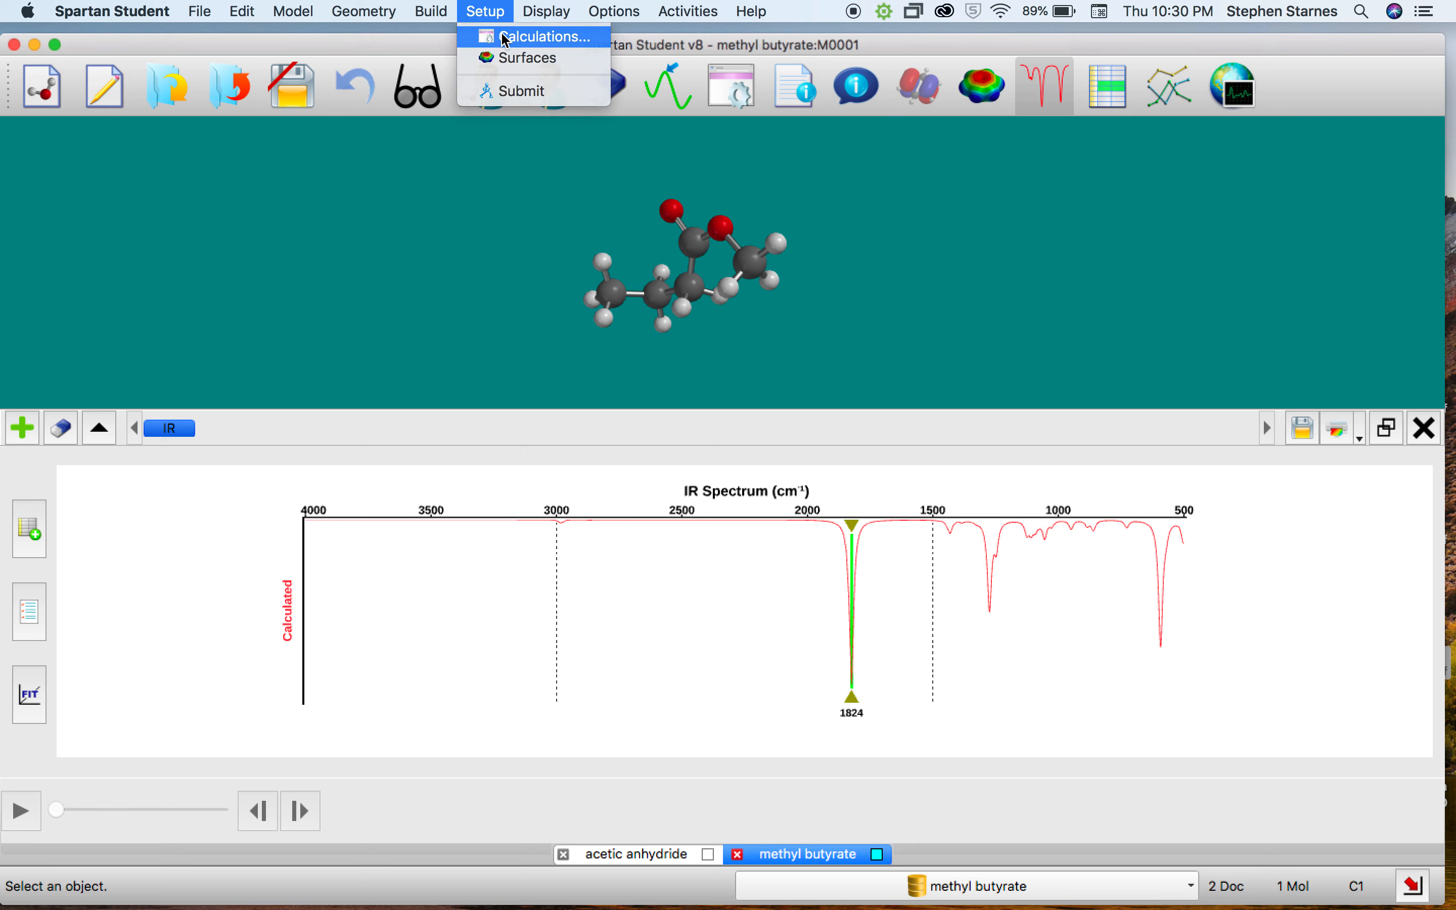
{"action": "left_click", "coordinate": [508, 38]}
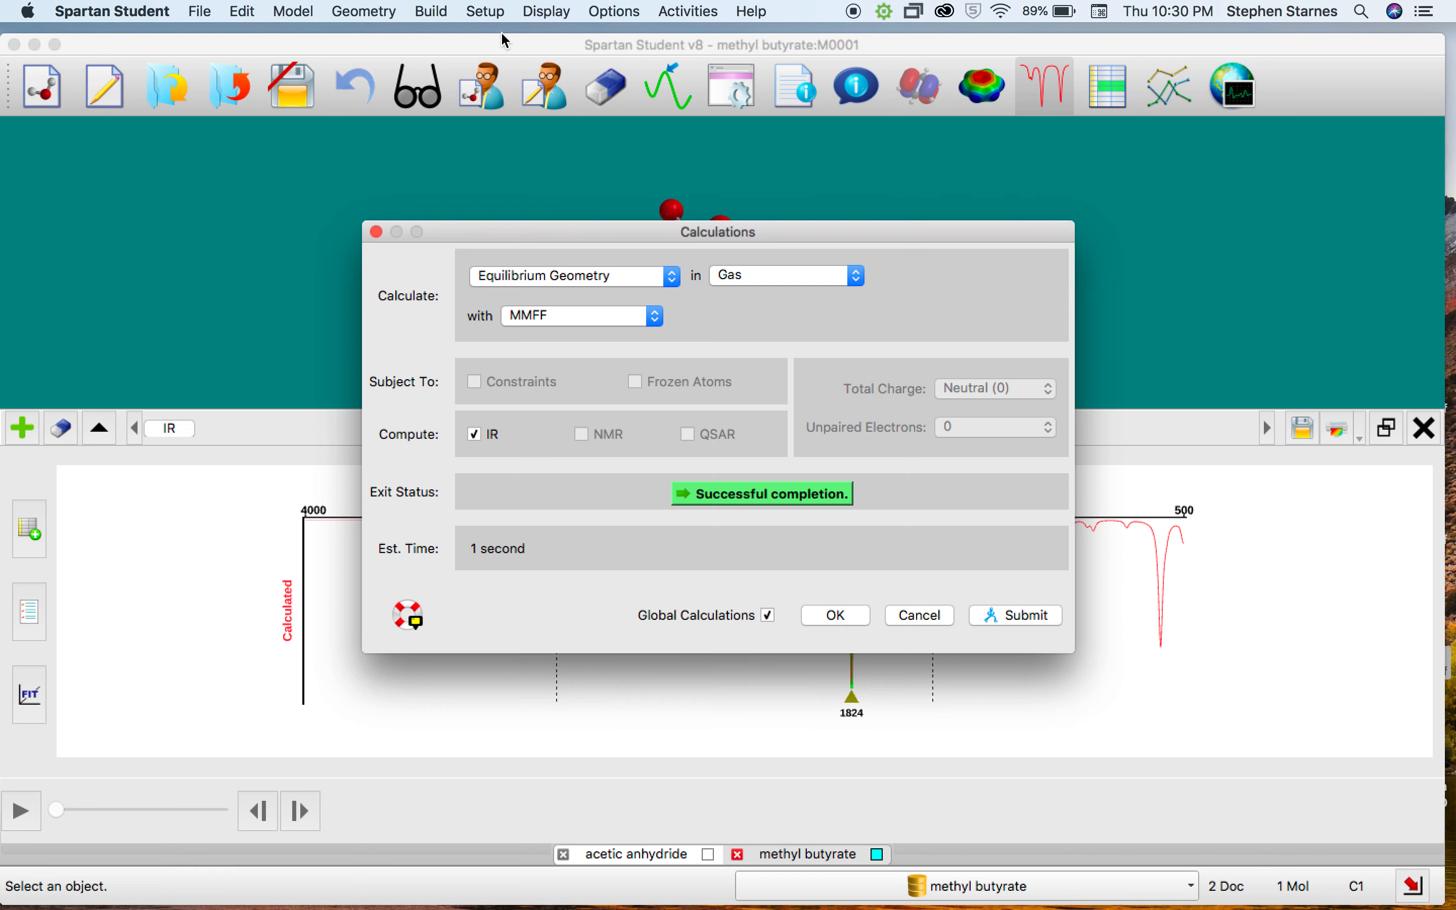
{"action": "left_click", "coordinate": [556, 280]}
{"action": "left_click", "coordinate": [556, 278]}
Set the calculation method to Density Functional with the B3LYP functional.
{"action": "left_click", "coordinate": [545, 316]}
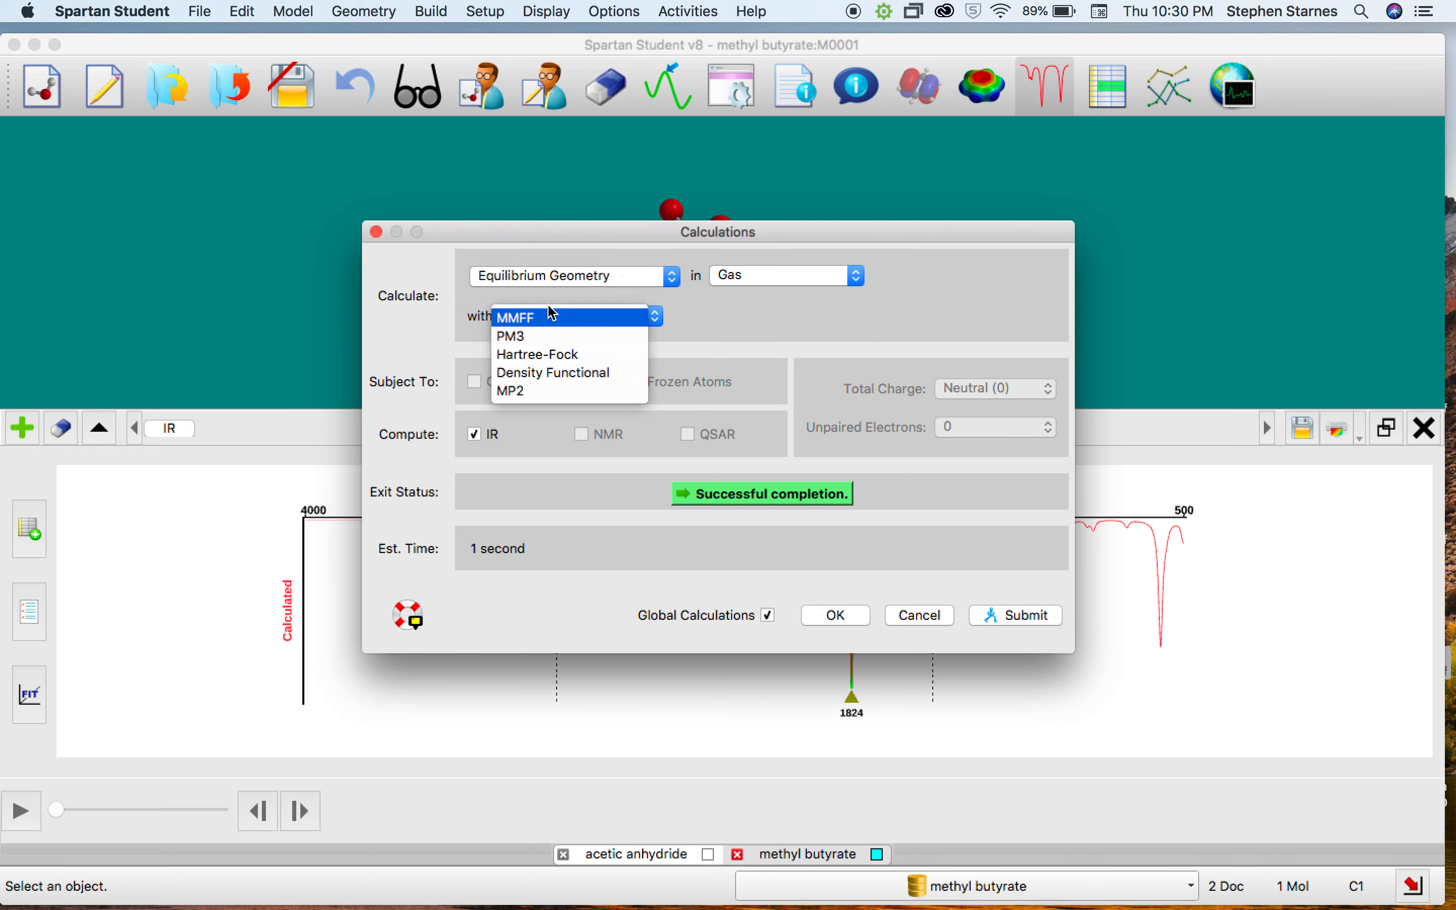
{"action": "left_click", "coordinate": [548, 373]}
{"action": "left_click", "coordinate": [710, 317]}
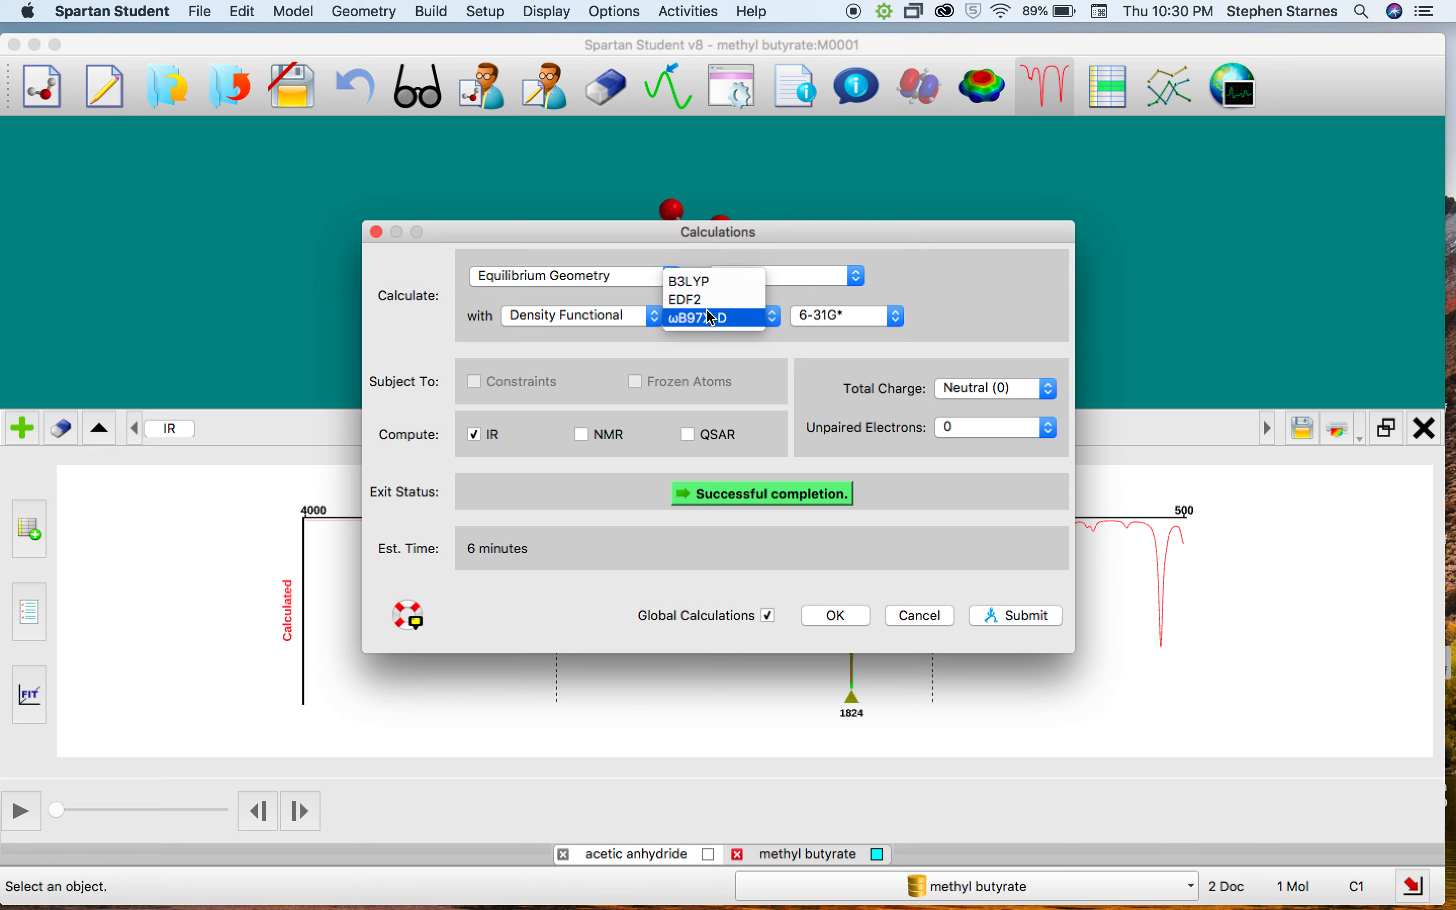
{"action": "left_click", "coordinate": [707, 278]}
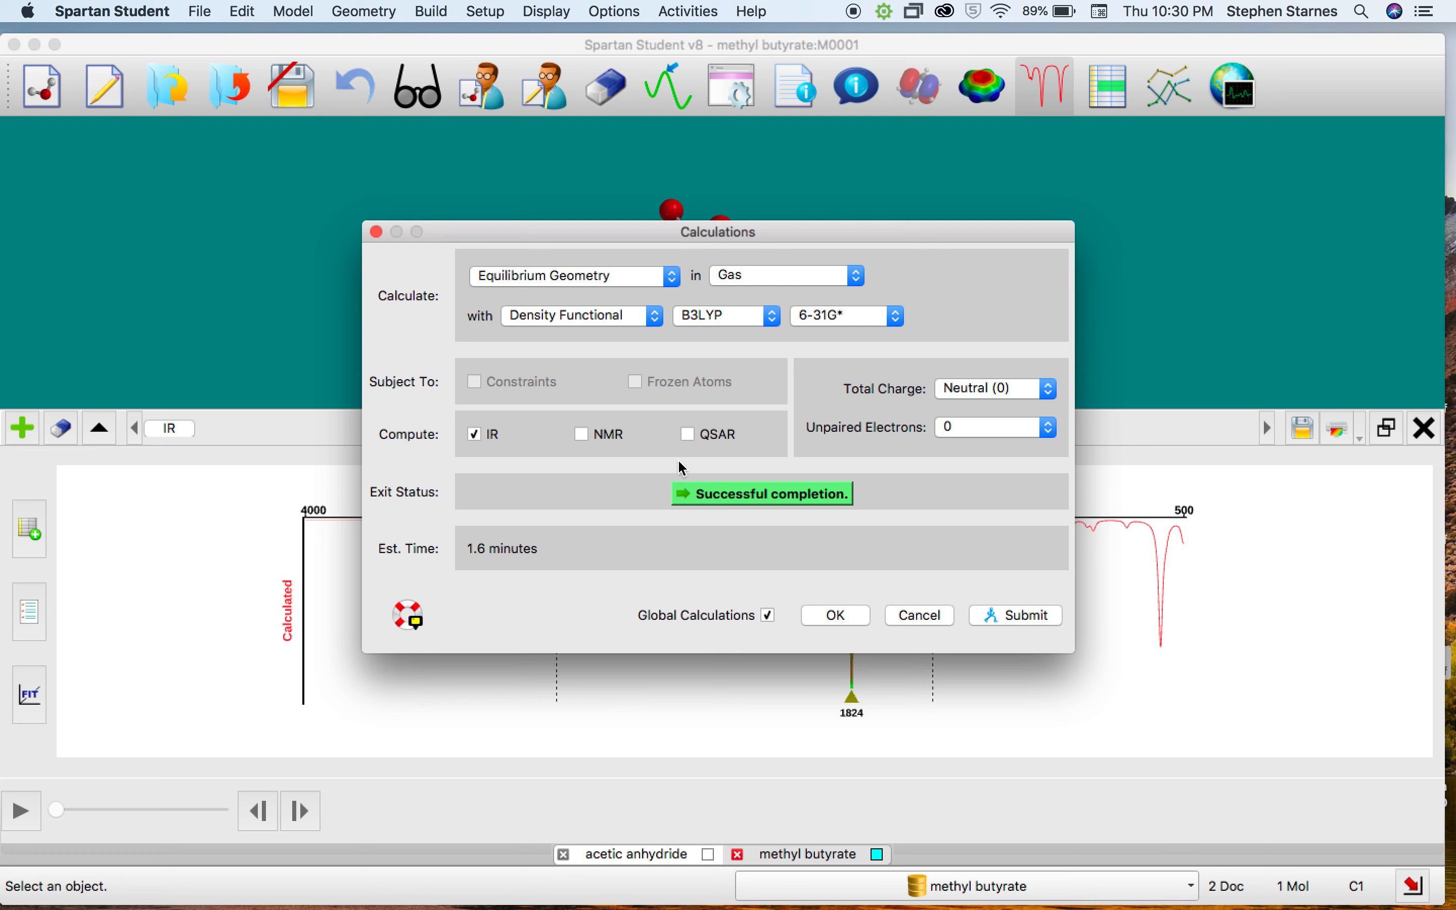
Set the method to Hartree-Fock with the 3-21G basis set and submit the IR calculation.
{"action": "left_click", "coordinate": [609, 330]}
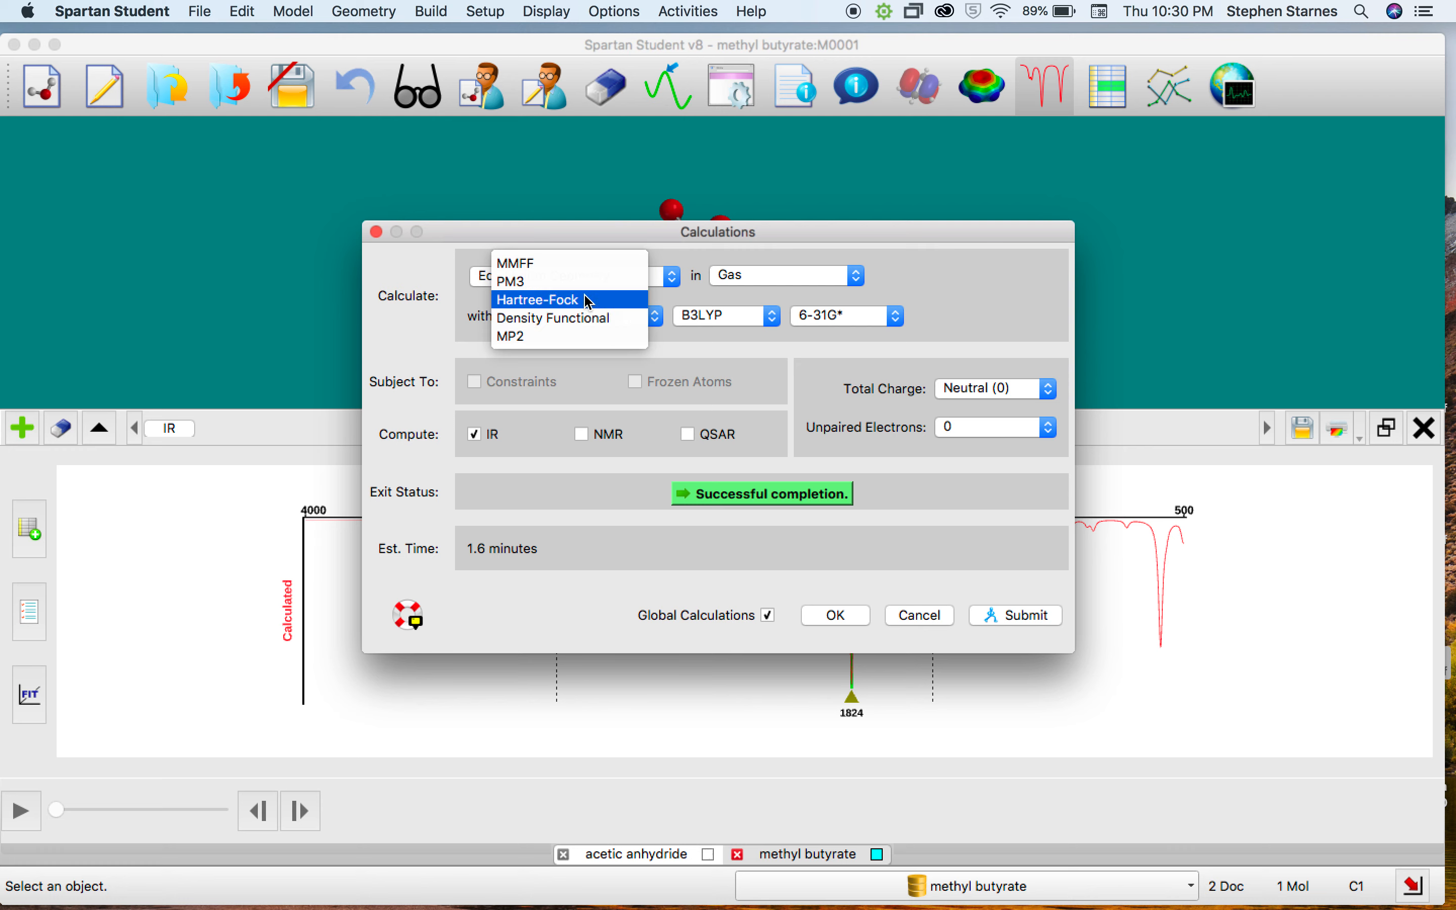
{"action": "left_click", "coordinate": [586, 300]}
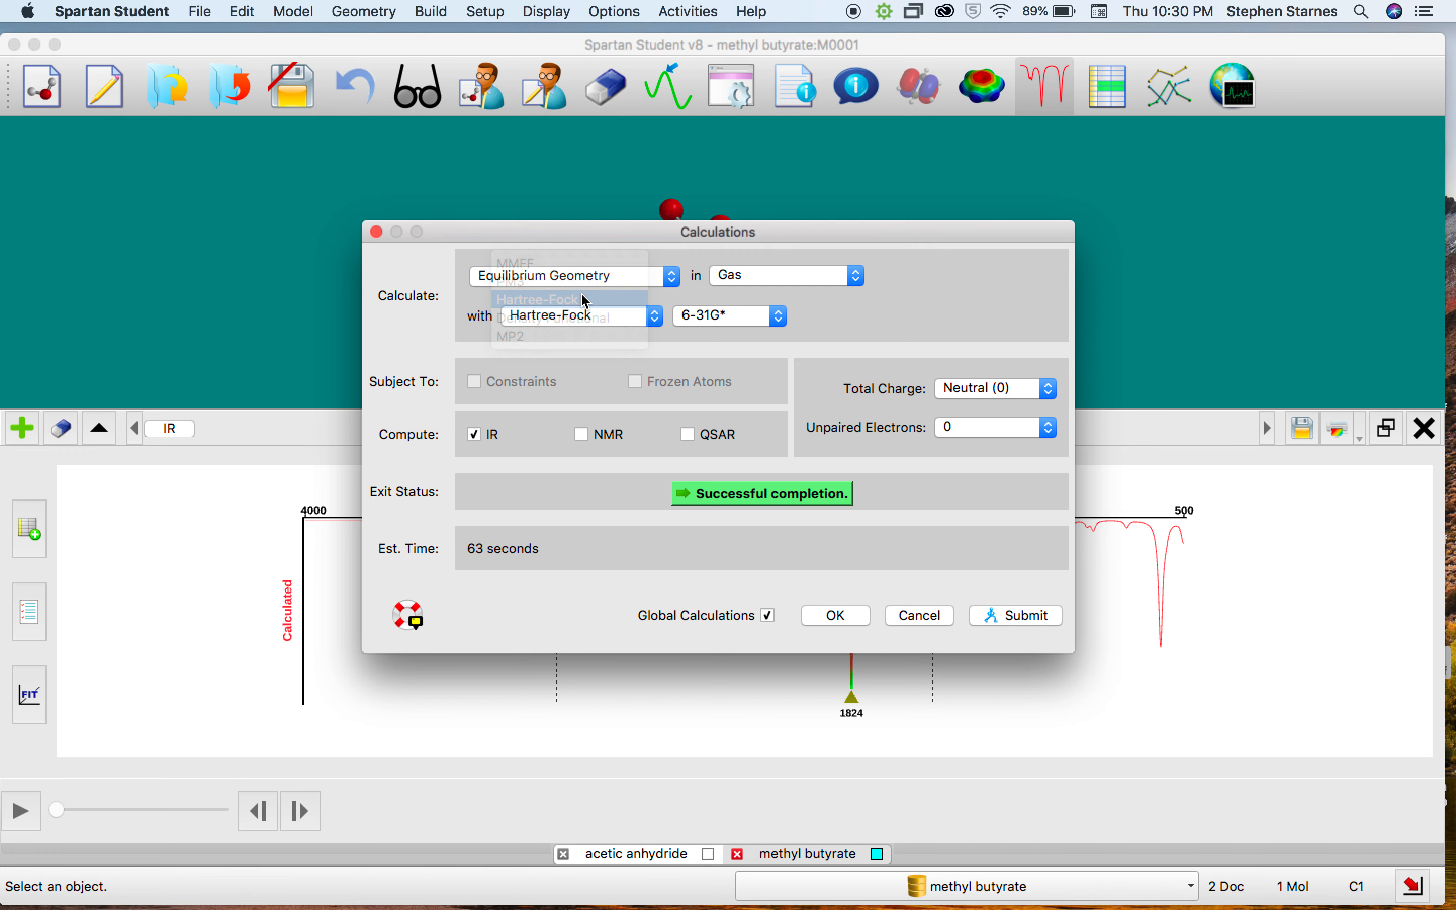
{"action": "left_click", "coordinate": [716, 313]}
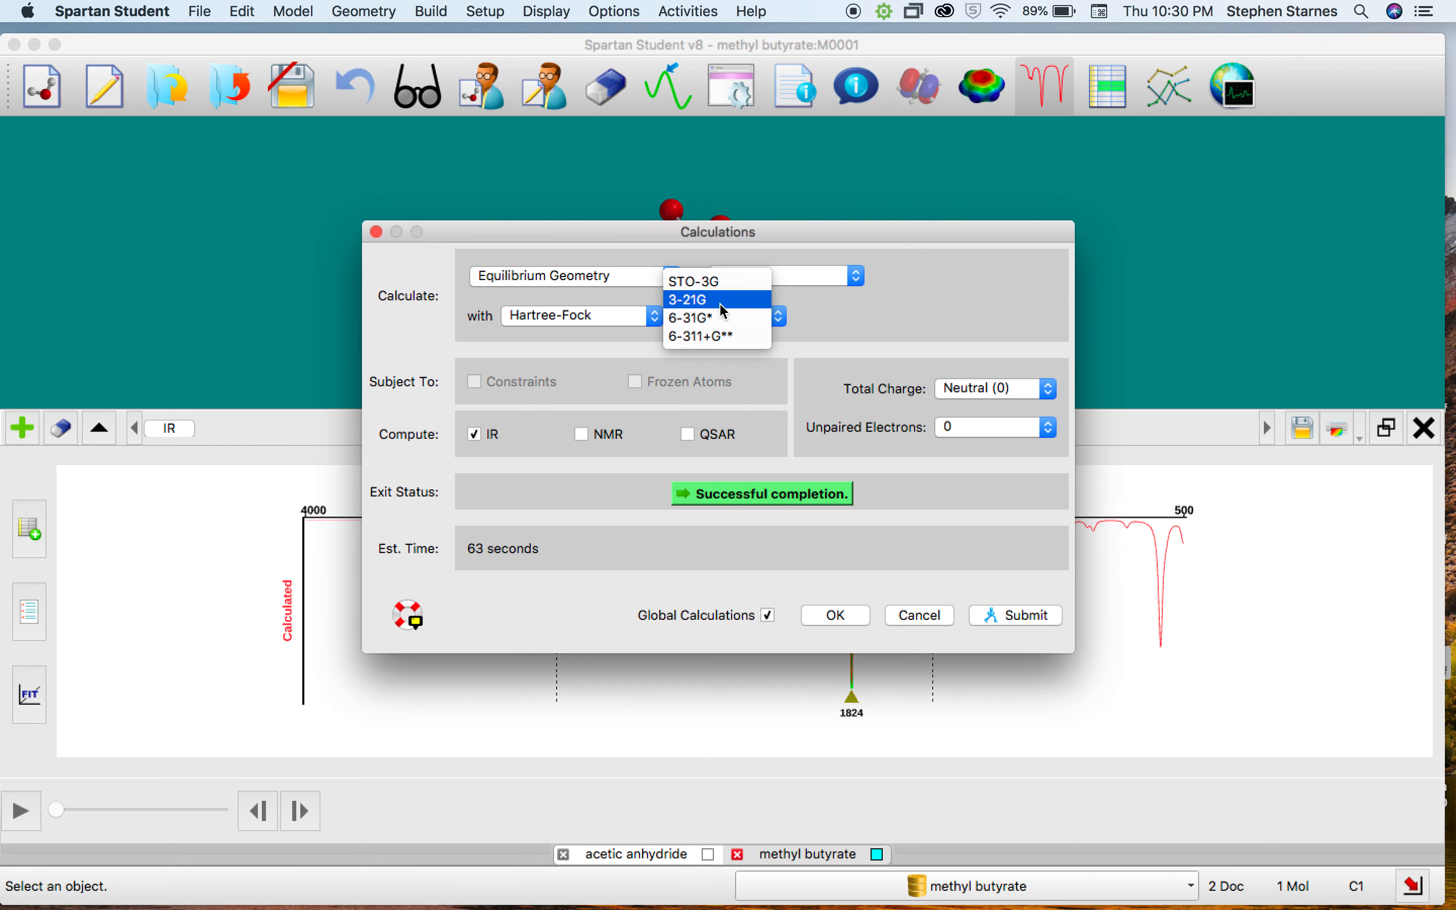
{"action": "left_click", "coordinate": [719, 302]}
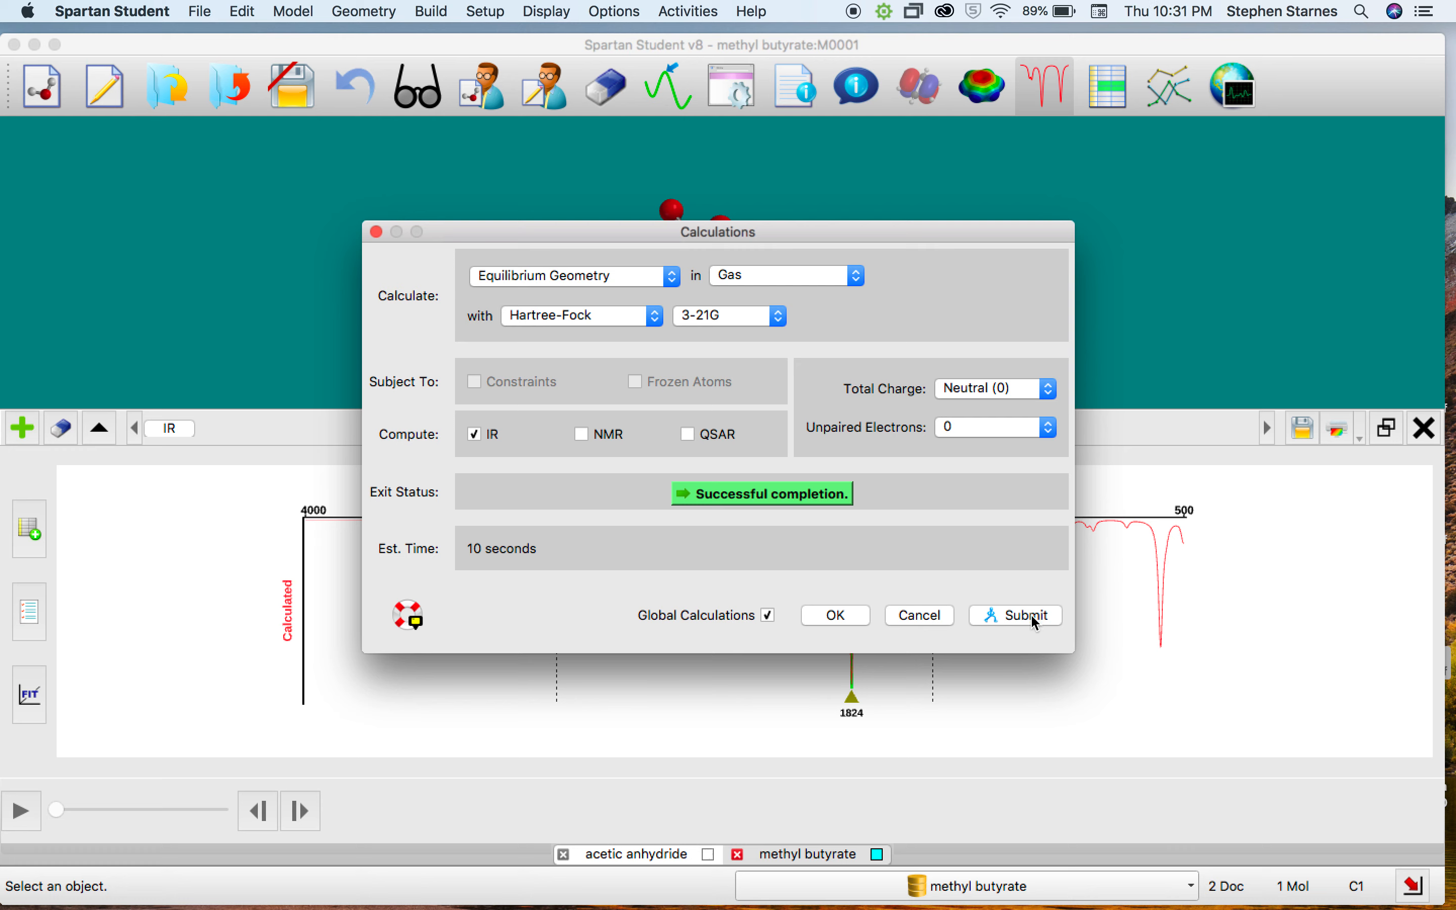
{"action": "left_click", "coordinate": [1003, 608]}
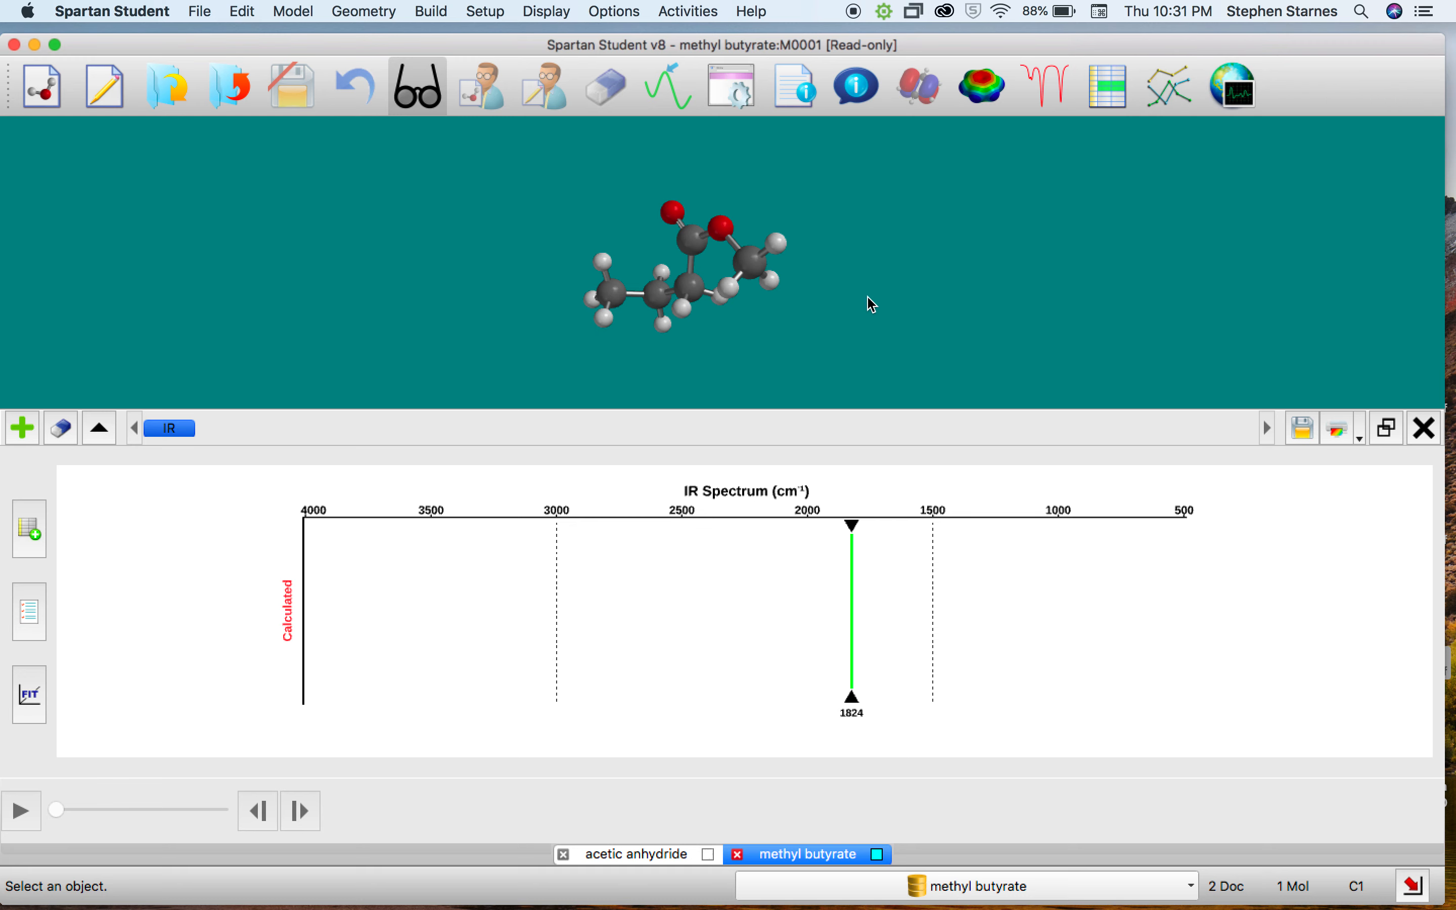
Try to plot the calculated IR spectrum for the resubmitted molecule, and close the spectra display.
{"action": "left_click_drag", "start_coordinate": [876, 314], "coordinate": [952, 319]}
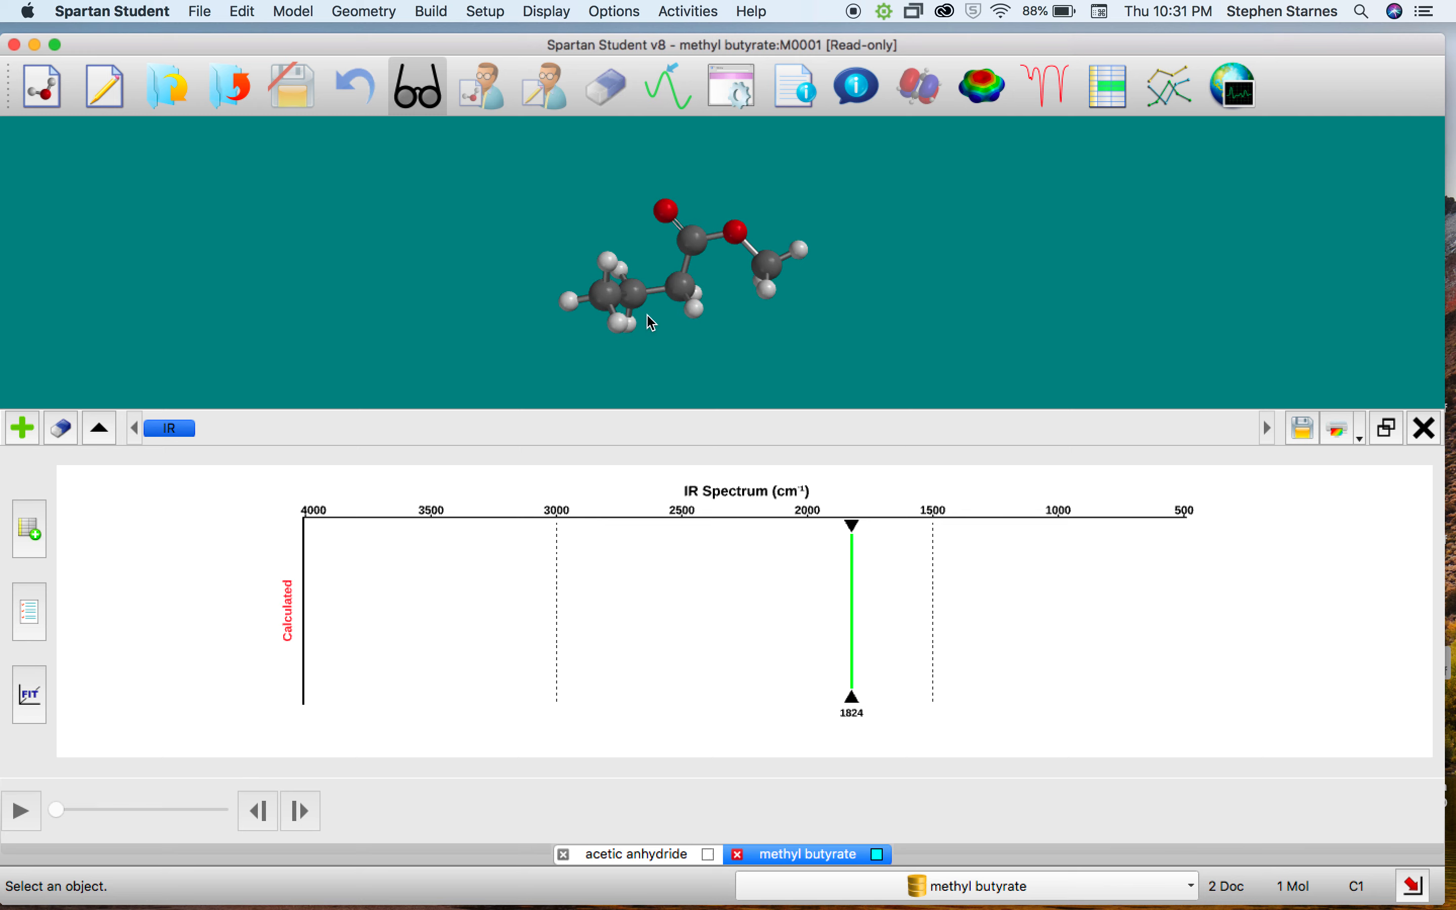
{"action": "left_click", "coordinate": [23, 429]}
{"action": "left_click", "coordinate": [548, 473]}
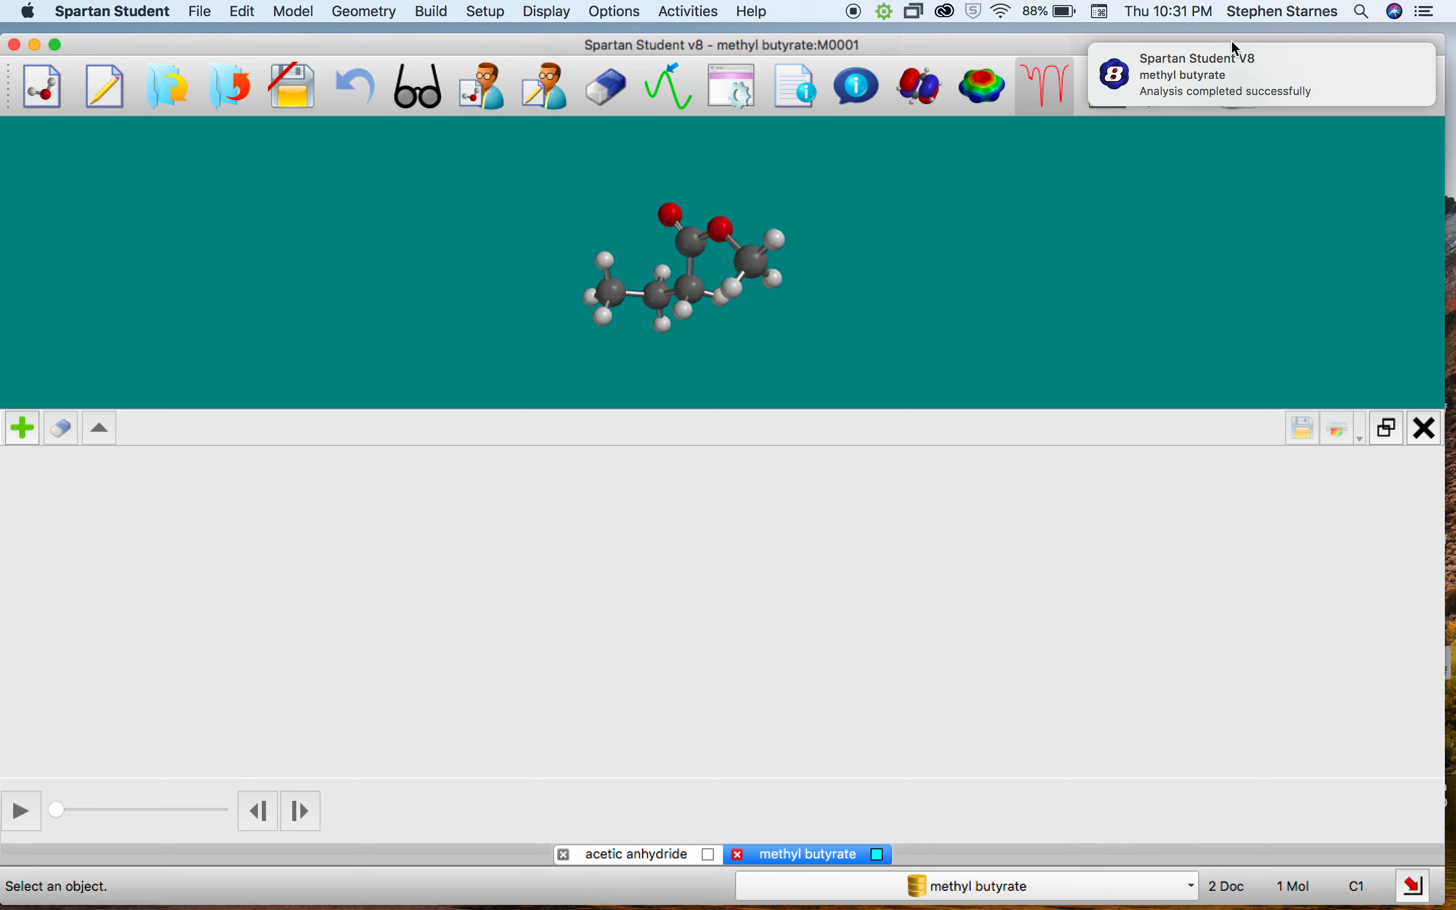
{"action": "left_click", "coordinate": [1428, 429]}
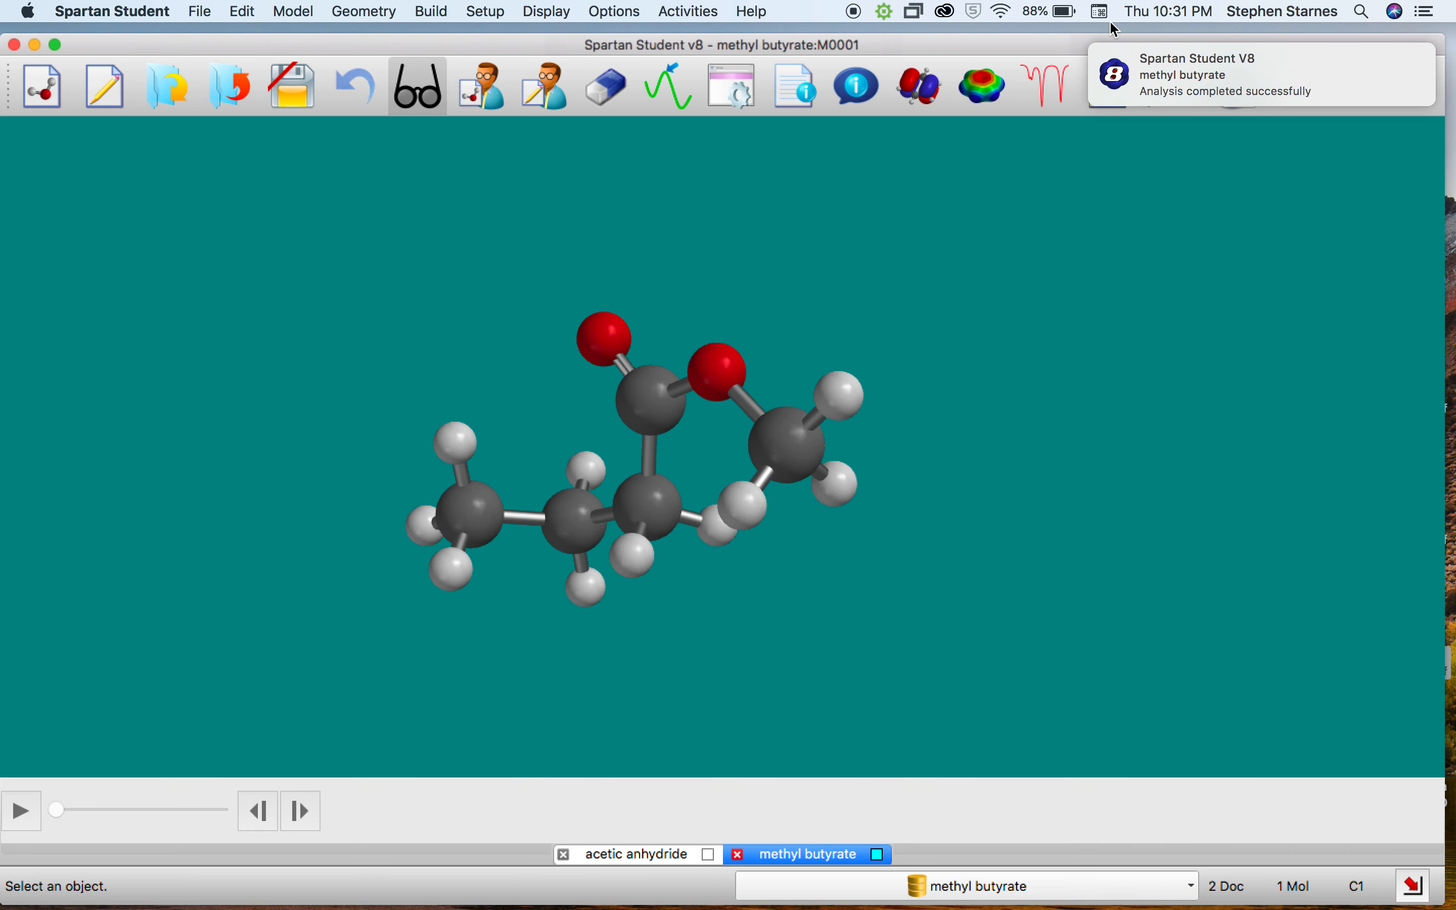
Plot the recalculated Hartree-Fock IR spectrum and move the marker to the strong peak at 1957 cm⁻¹ to animate its vibration.
{"action": "left_click", "coordinate": [1048, 85]}
{"action": "left_click", "coordinate": [22, 430]}
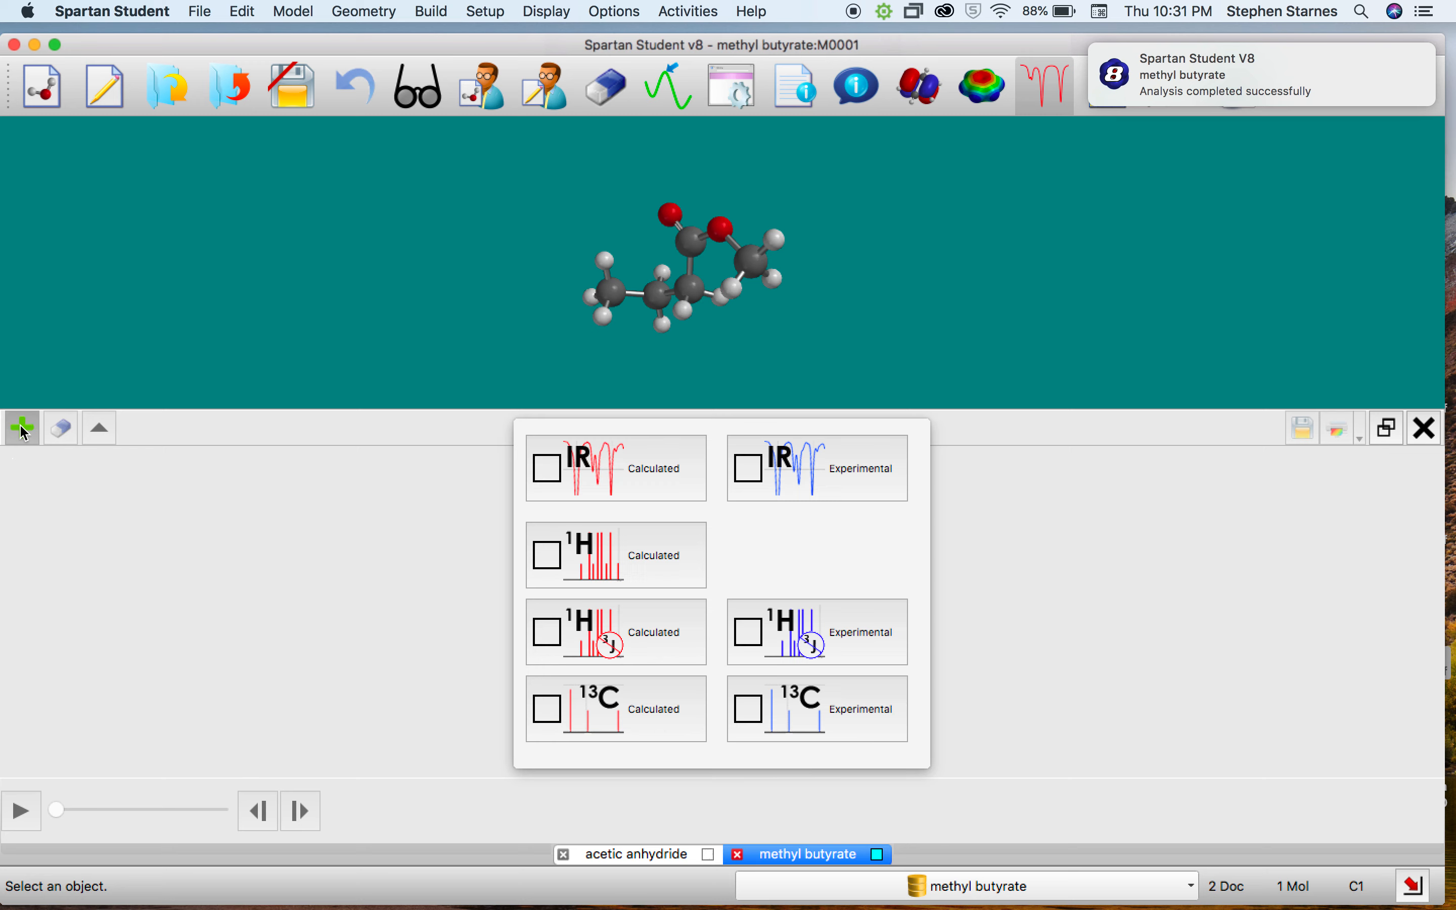
{"action": "left_click", "coordinate": [548, 474]}
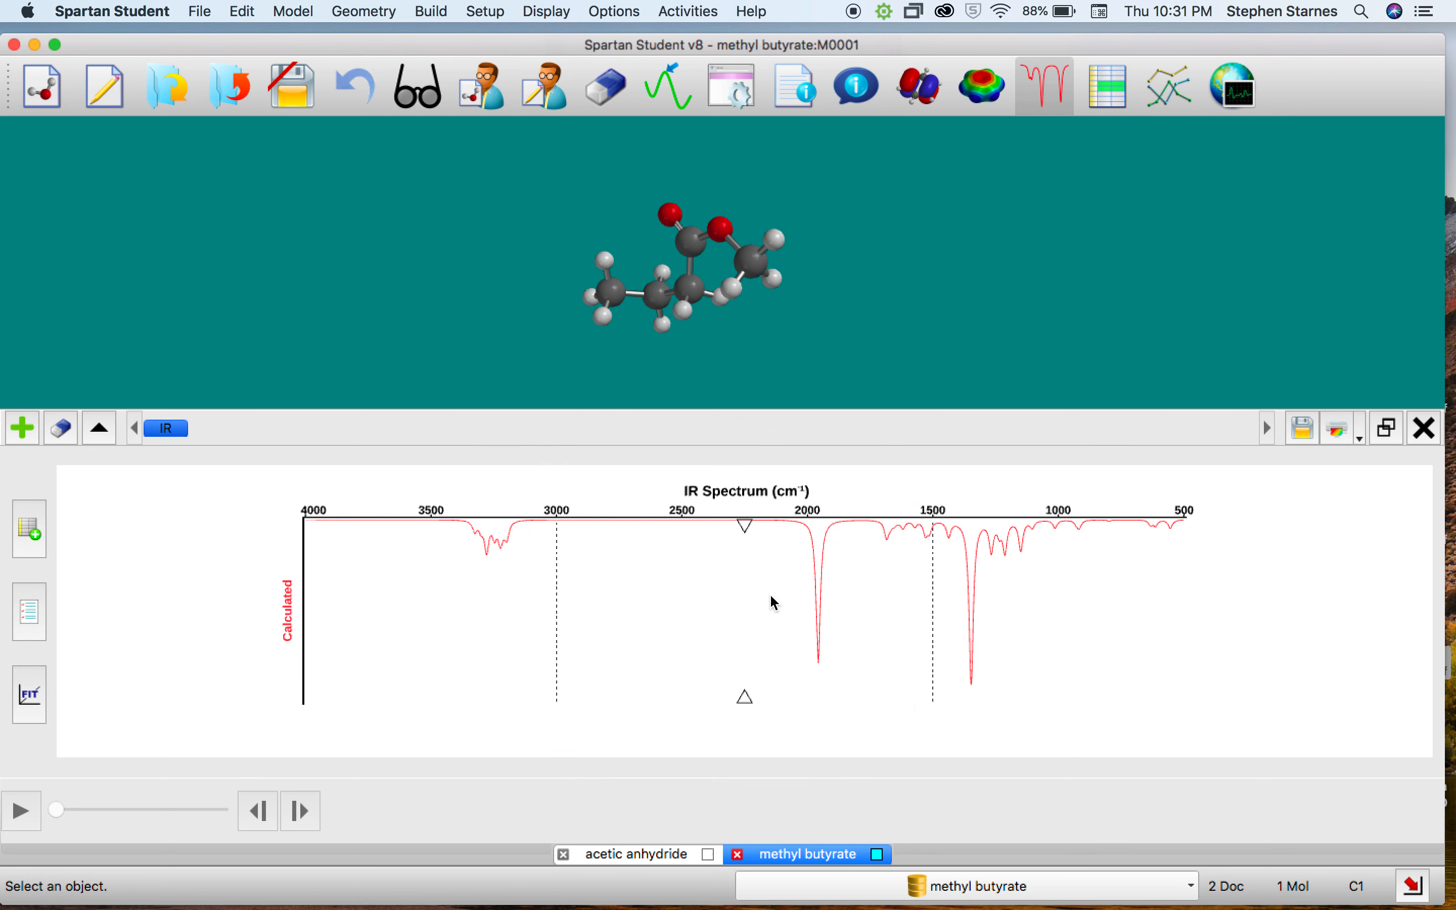
{"action": "left_click_drag", "start_coordinate": [747, 698], "coordinate": [823, 696]}
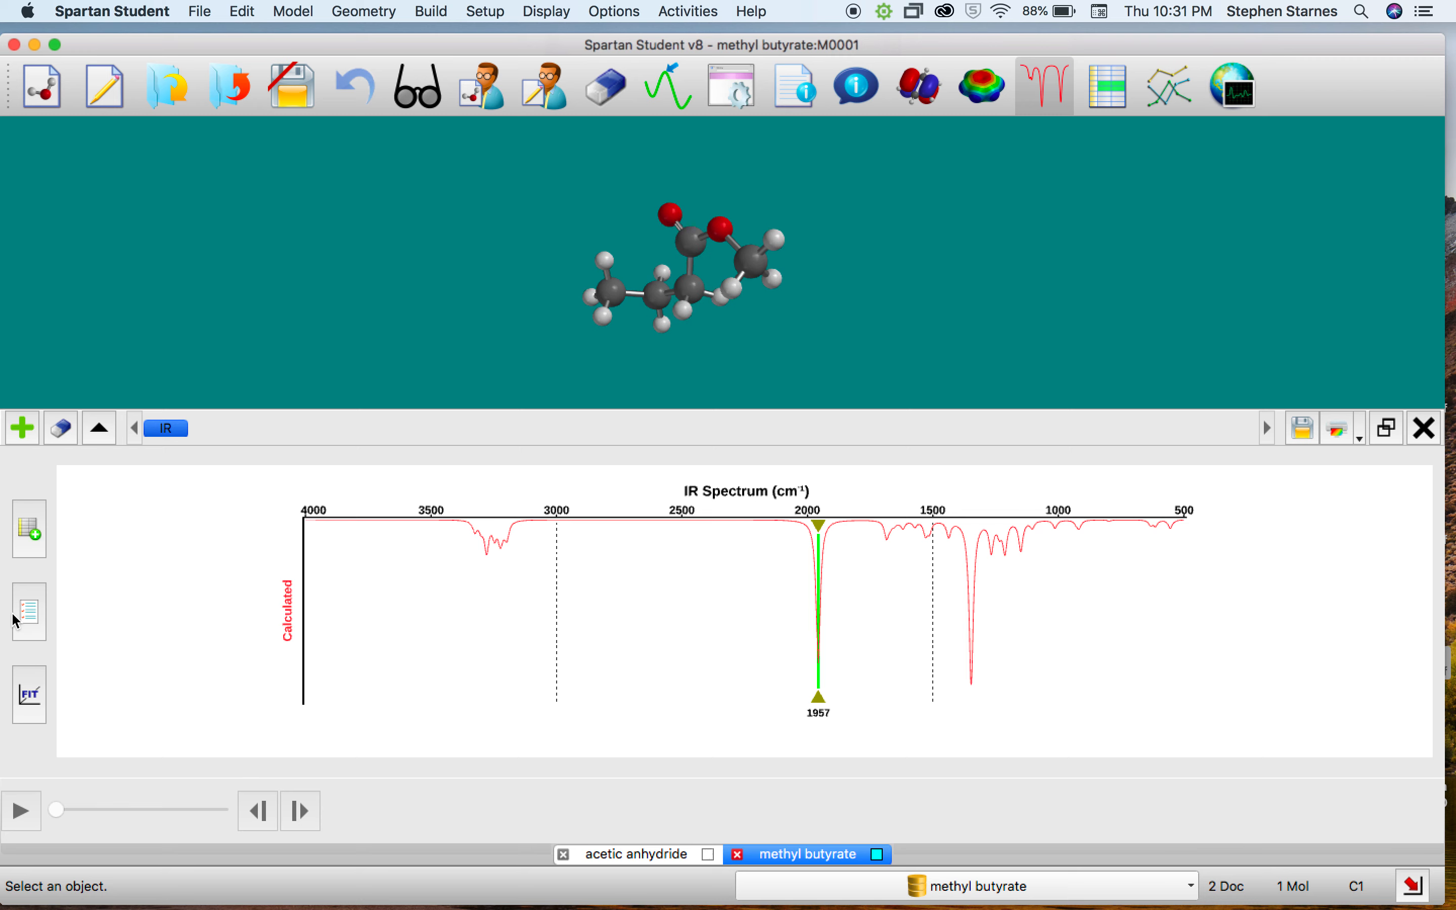
Overlay the experimental IR spectrum and move the marker to its strong peak between 2000 and 1500 cm⁻¹.
{"action": "left_click", "coordinate": [22, 428]}
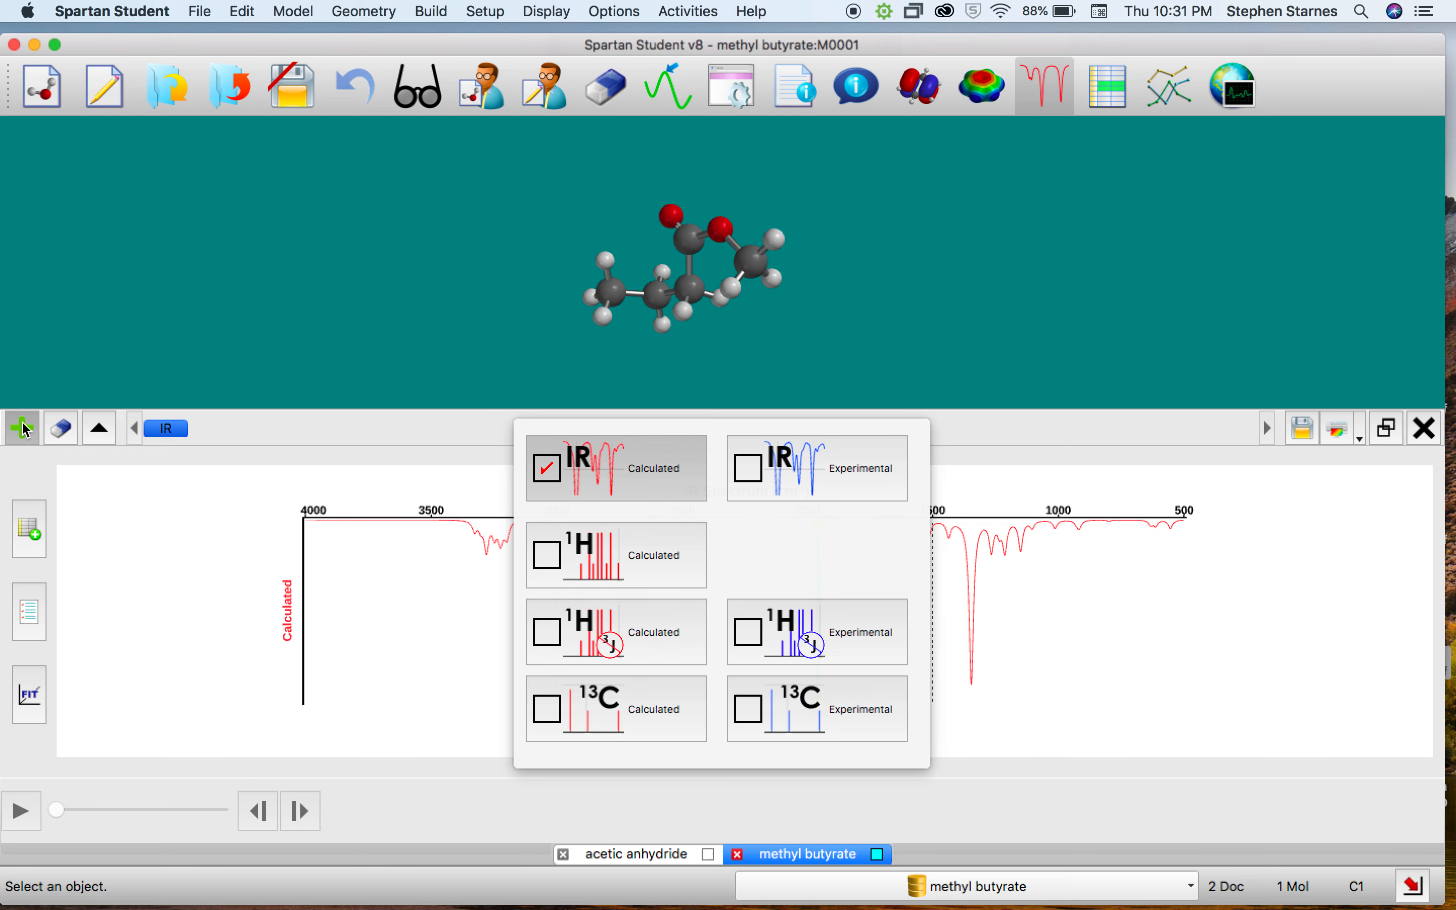
{"action": "left_click", "coordinate": [749, 469]}
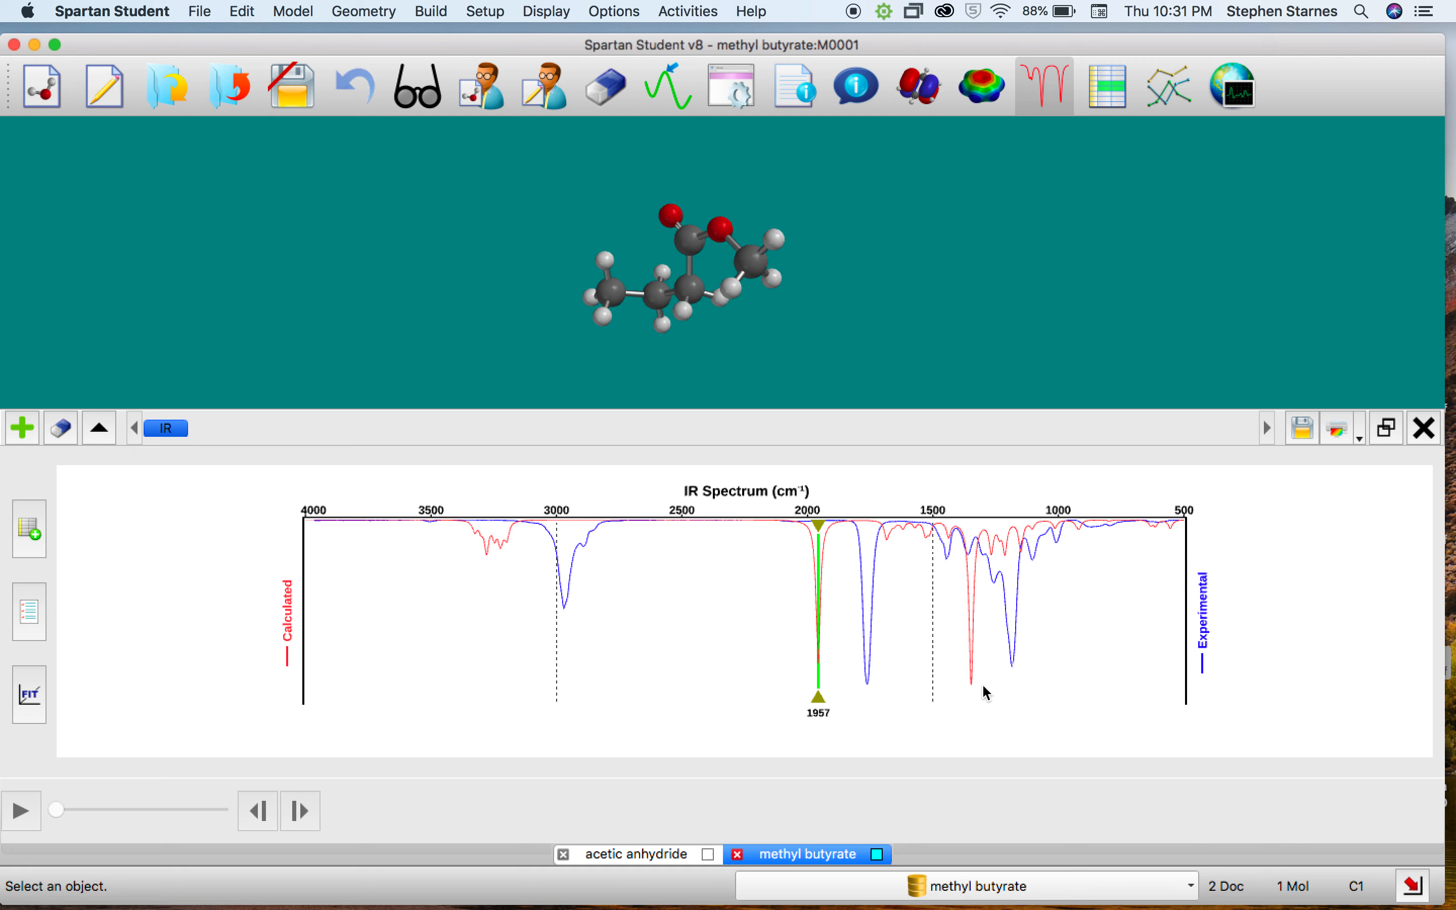
{"action": "left_click_drag", "start_coordinate": [819, 699], "coordinate": [871, 696]}
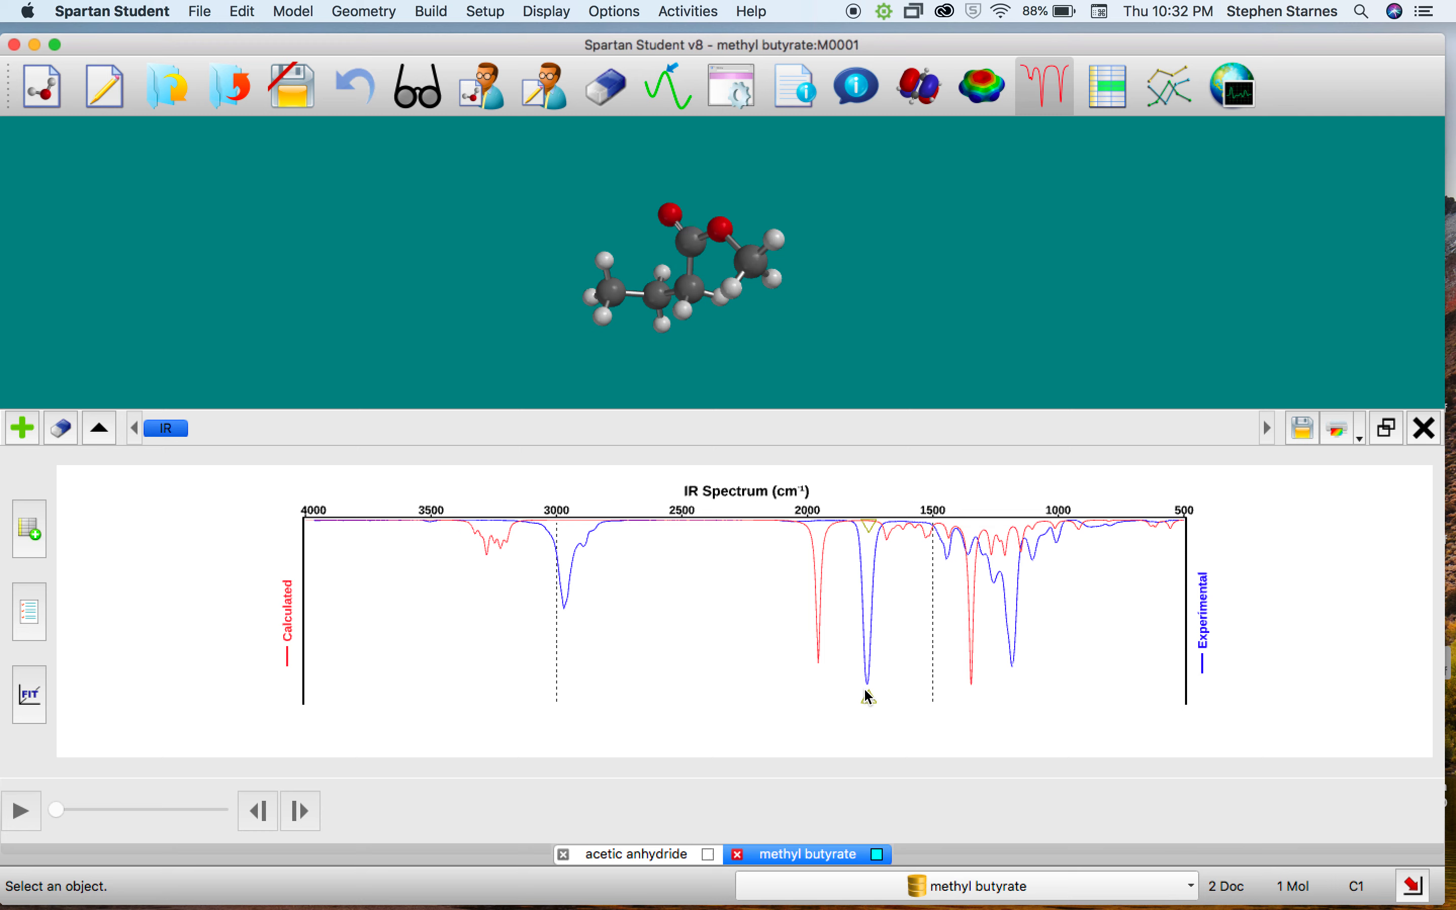
Remove the calculated IR spectrum from the plot, leaving only the experimental one.
{"action": "left_click", "coordinate": [22, 428]}
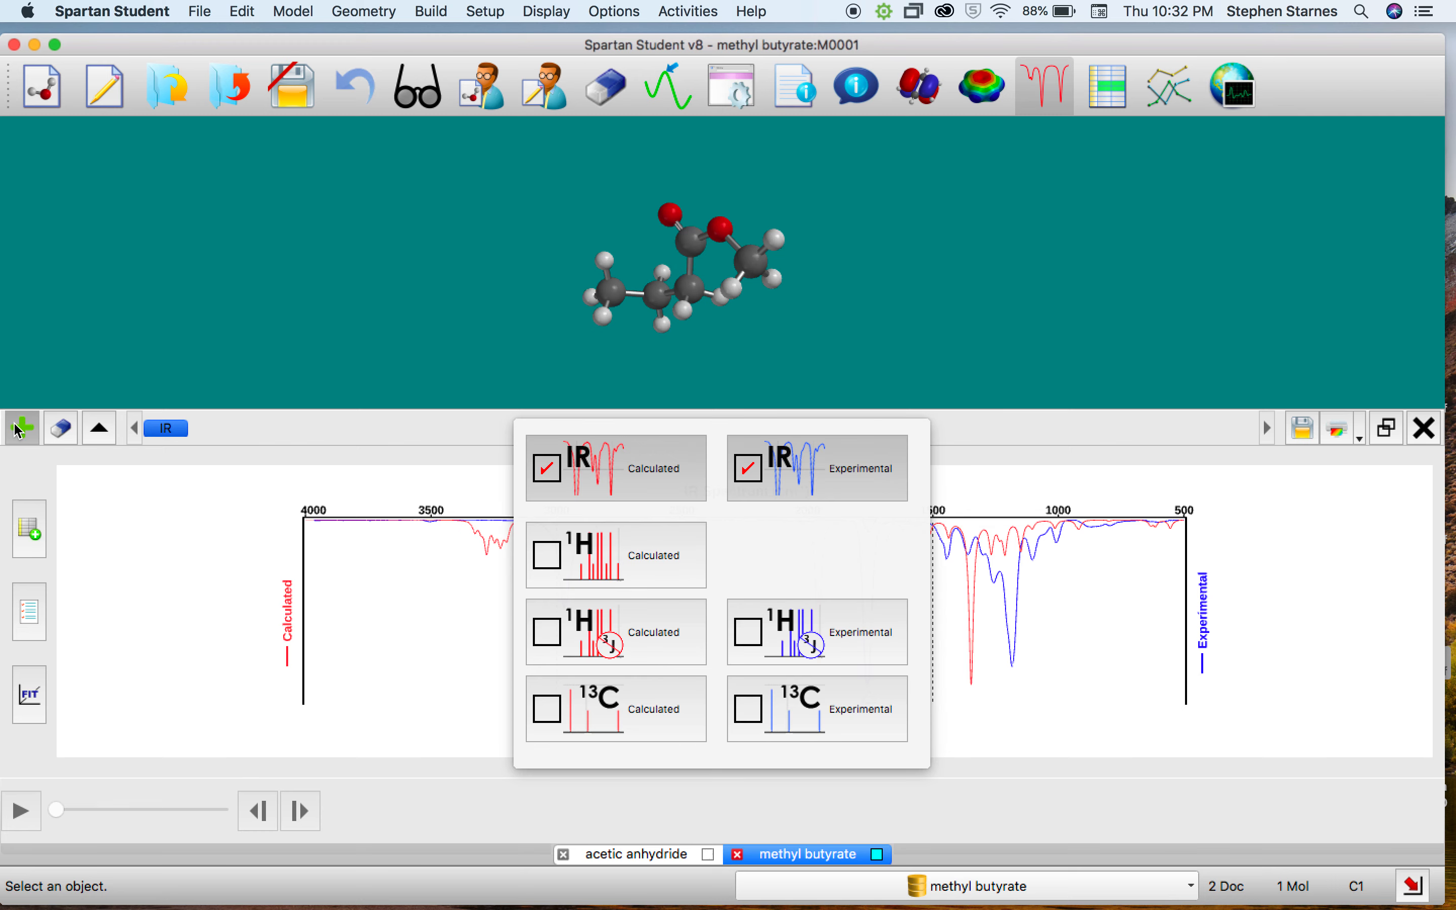
{"action": "left_click", "coordinate": [550, 472]}
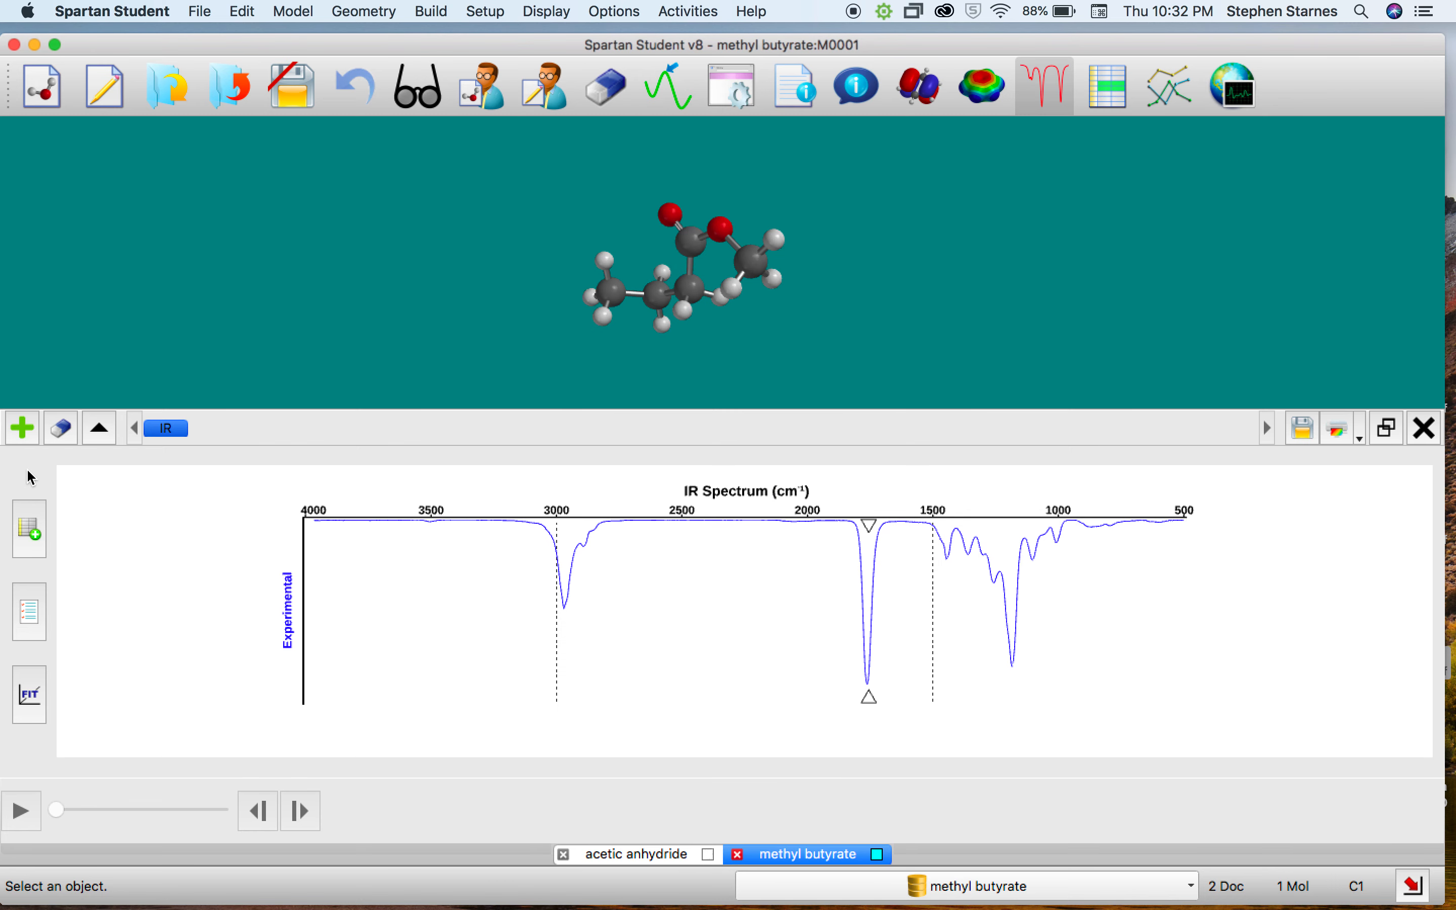
Remove the experimental IR spectrum and plot methyl butyrate's calculated ¹H spectrum in its place.
{"action": "left_click", "coordinate": [25, 429]}
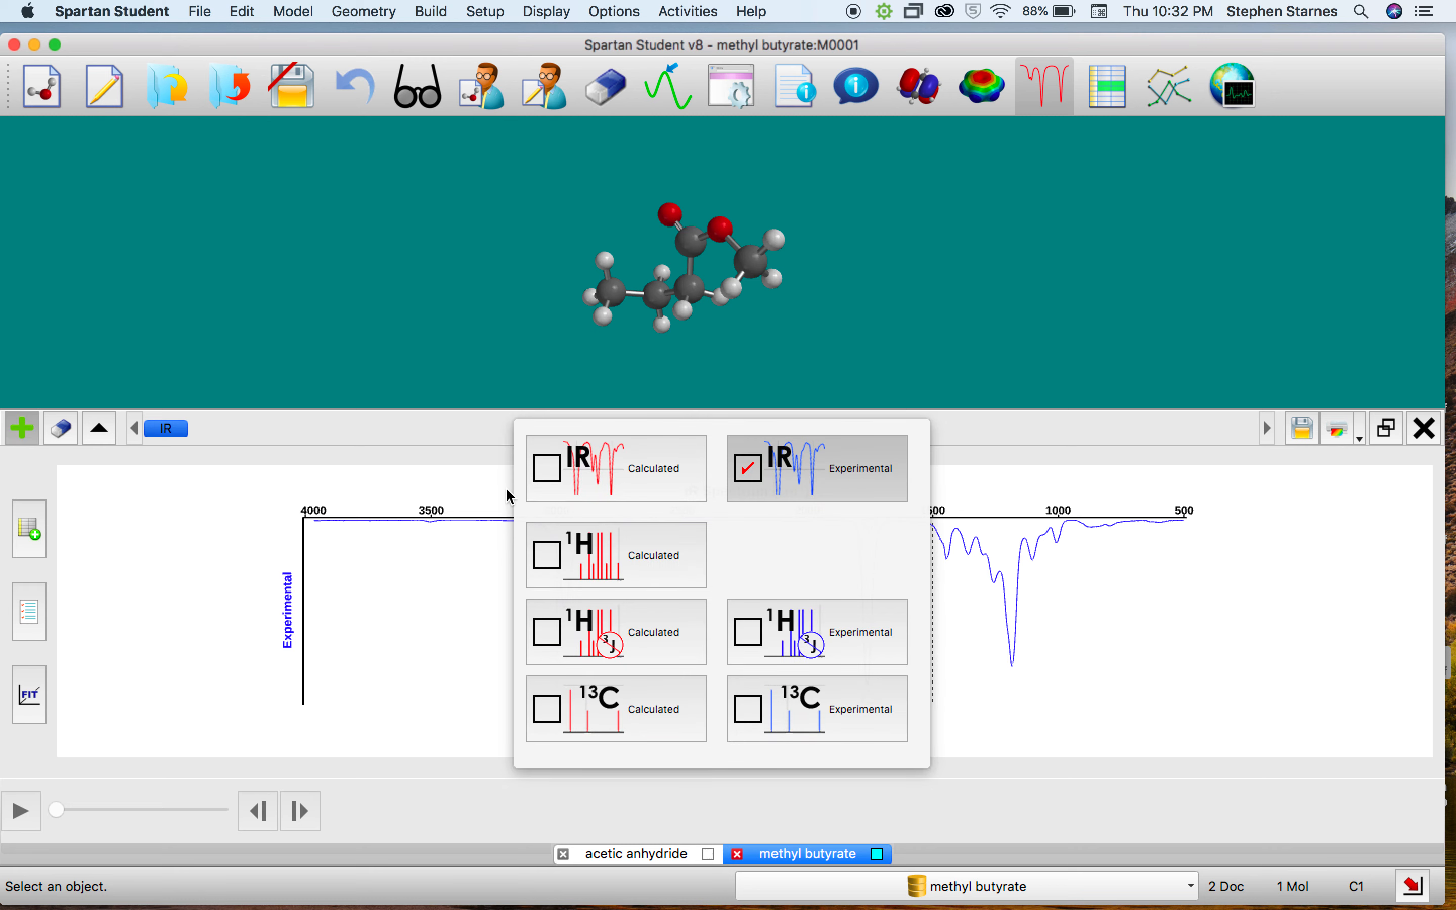
{"action": "left_click", "coordinate": [764, 476]}
{"action": "left_click", "coordinate": [22, 429]}
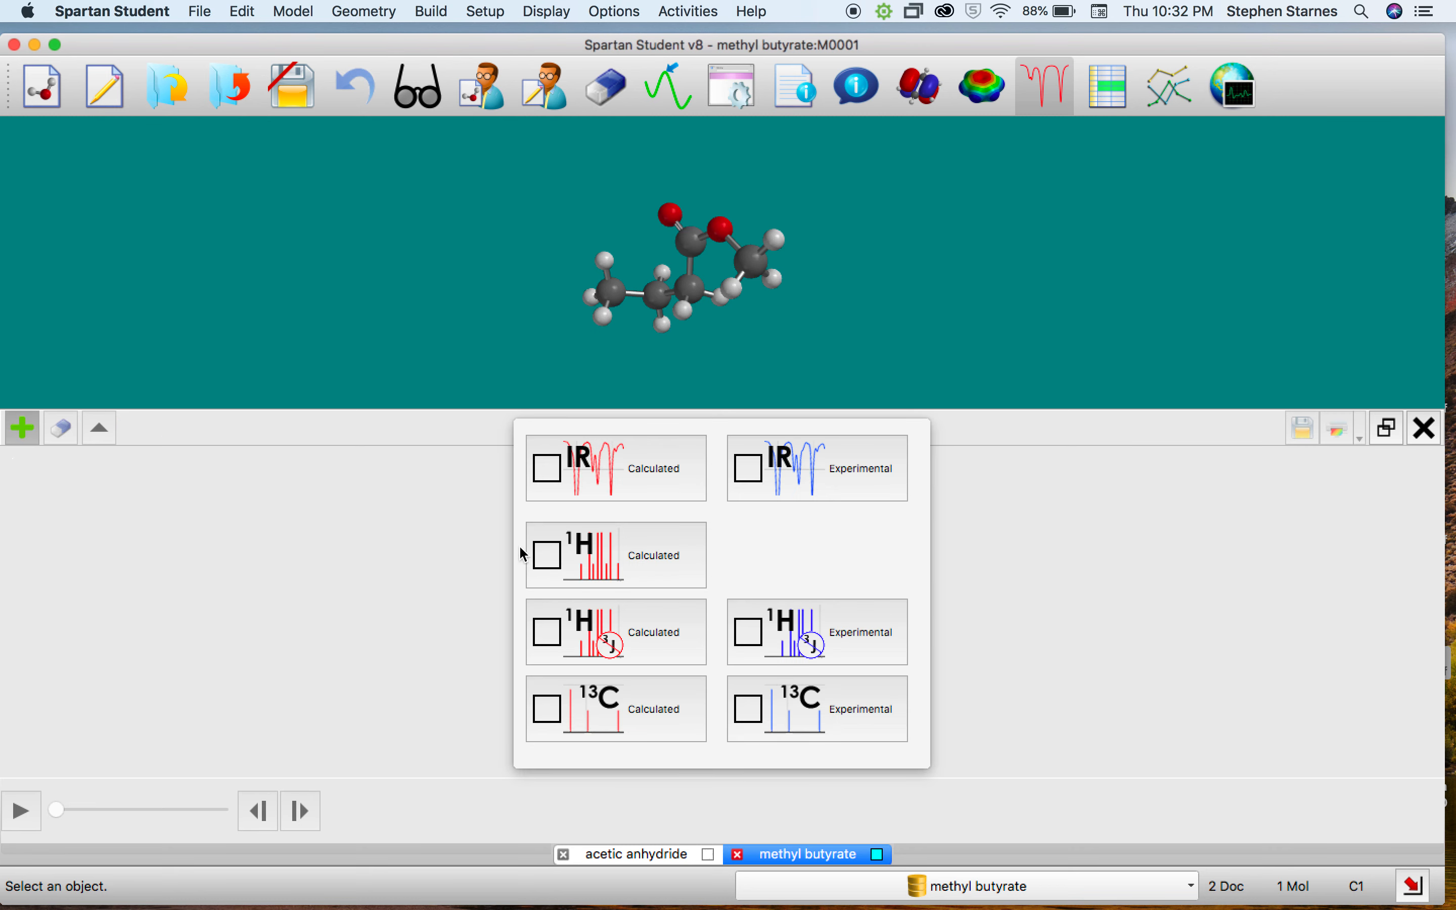
{"action": "left_click", "coordinate": [547, 560]}
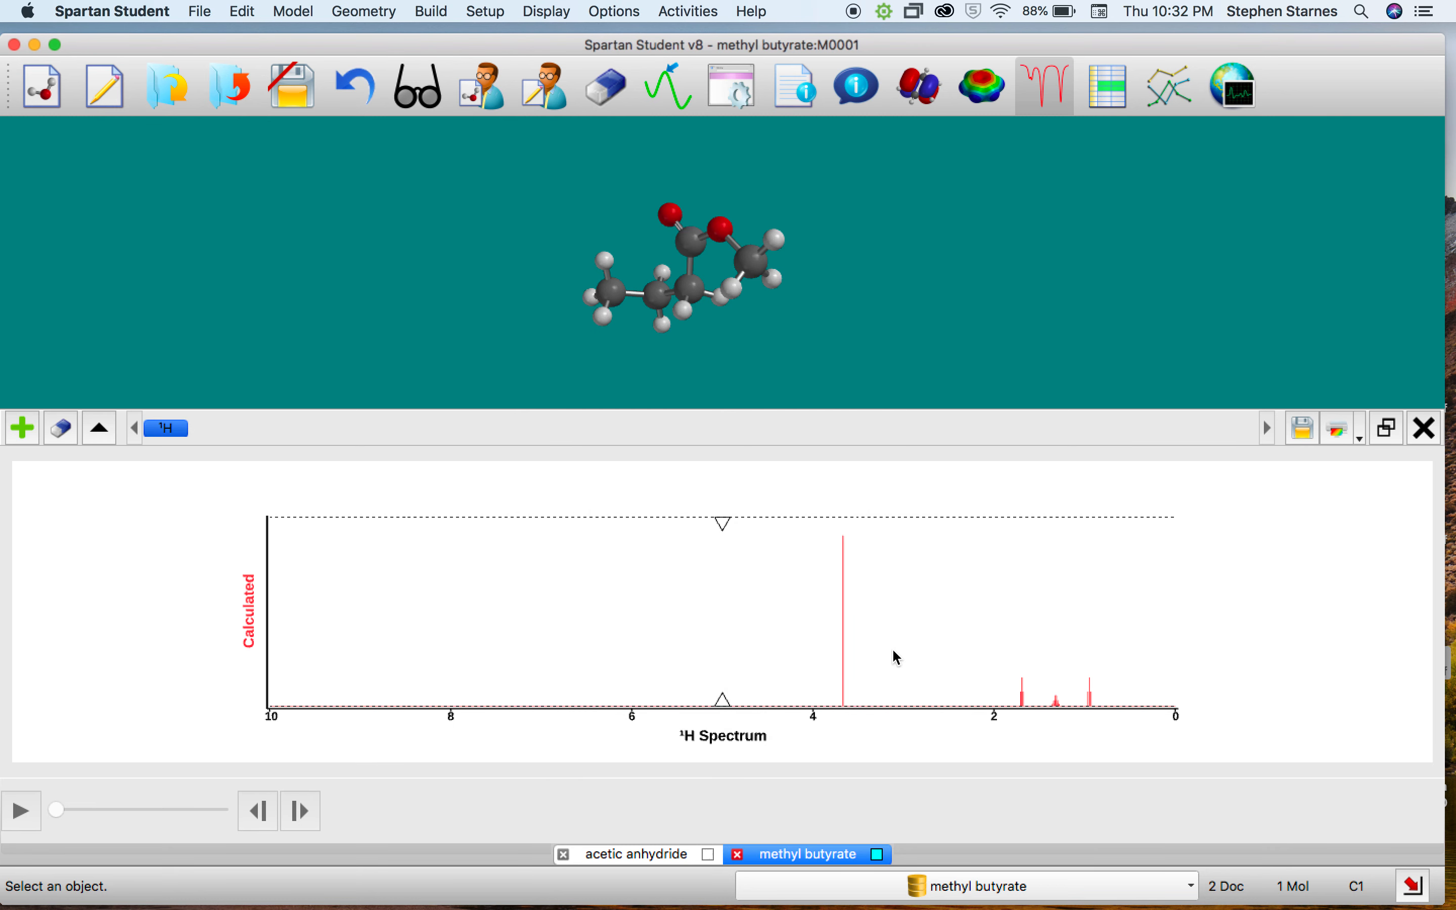
Examine the calculated ¹H peaks between 4 and 0 ppm at different magnifications and look at the molecule from another angle.
{"action": "left_click_drag", "start_coordinate": [896, 659], "coordinate": [1098, 666]}
{"action": "scroll", "coordinate": [1002, 641], "scroll_direction": "up", "scroll_amount": 5}
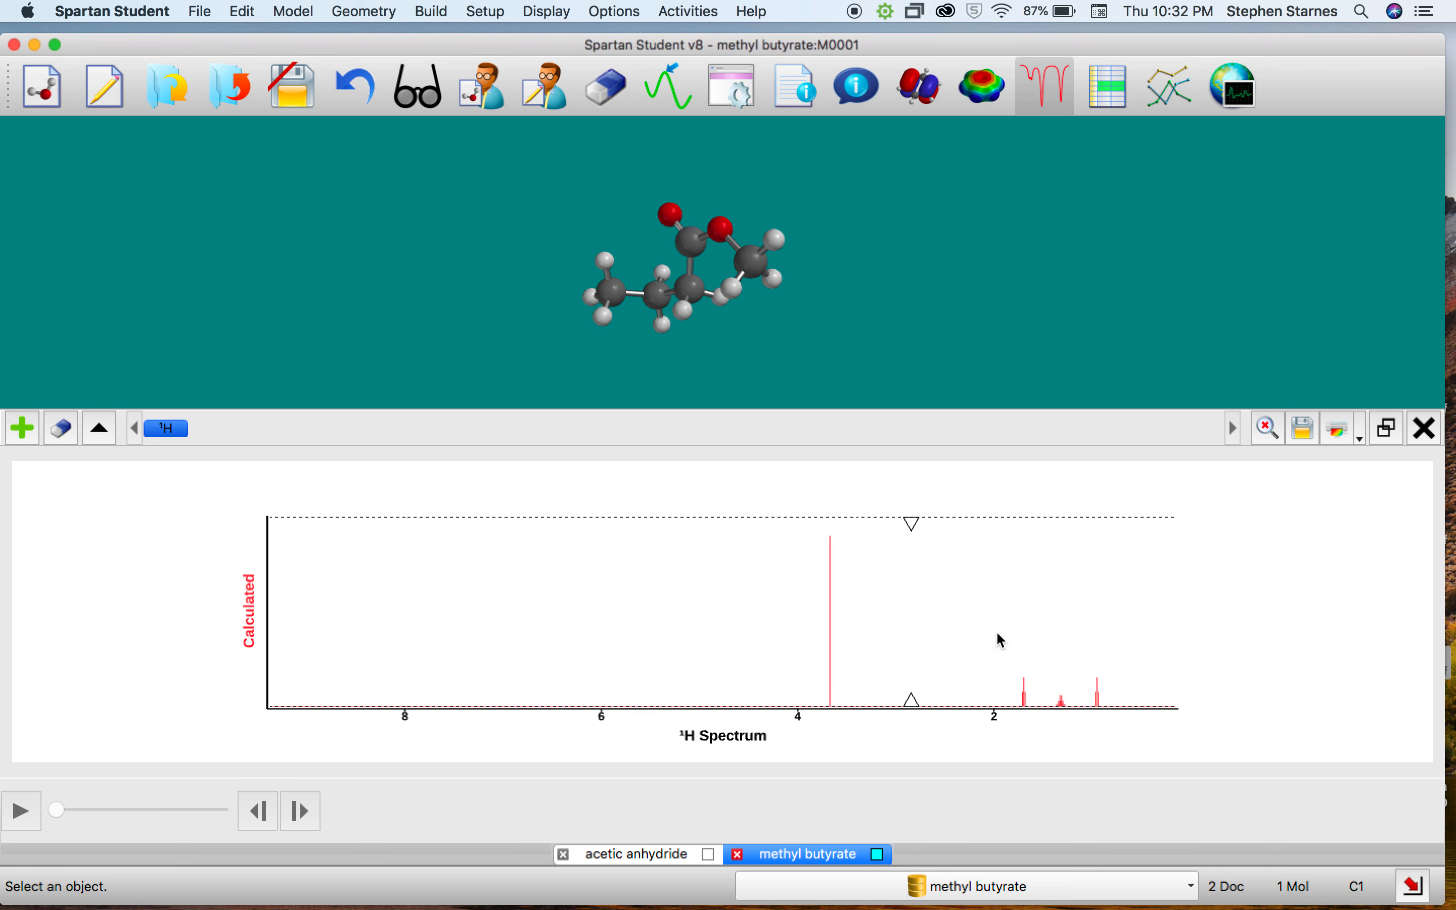
{"action": "scroll", "coordinate": [1000, 639], "scroll_direction": "down", "scroll_amount": 5}
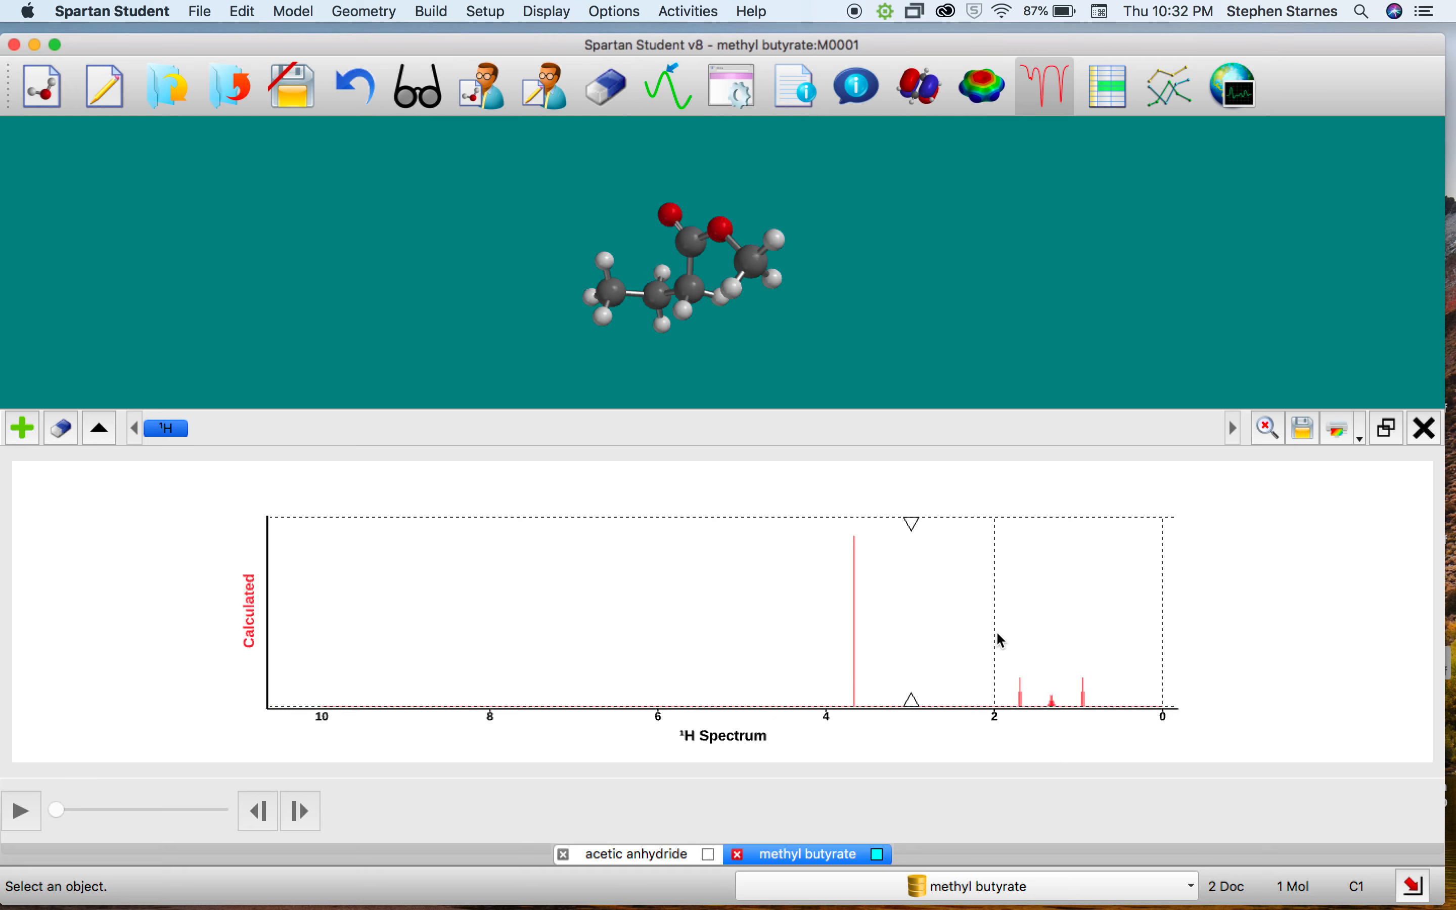
{"action": "left_click_drag", "start_coordinate": [914, 698], "coordinate": [994, 697]}
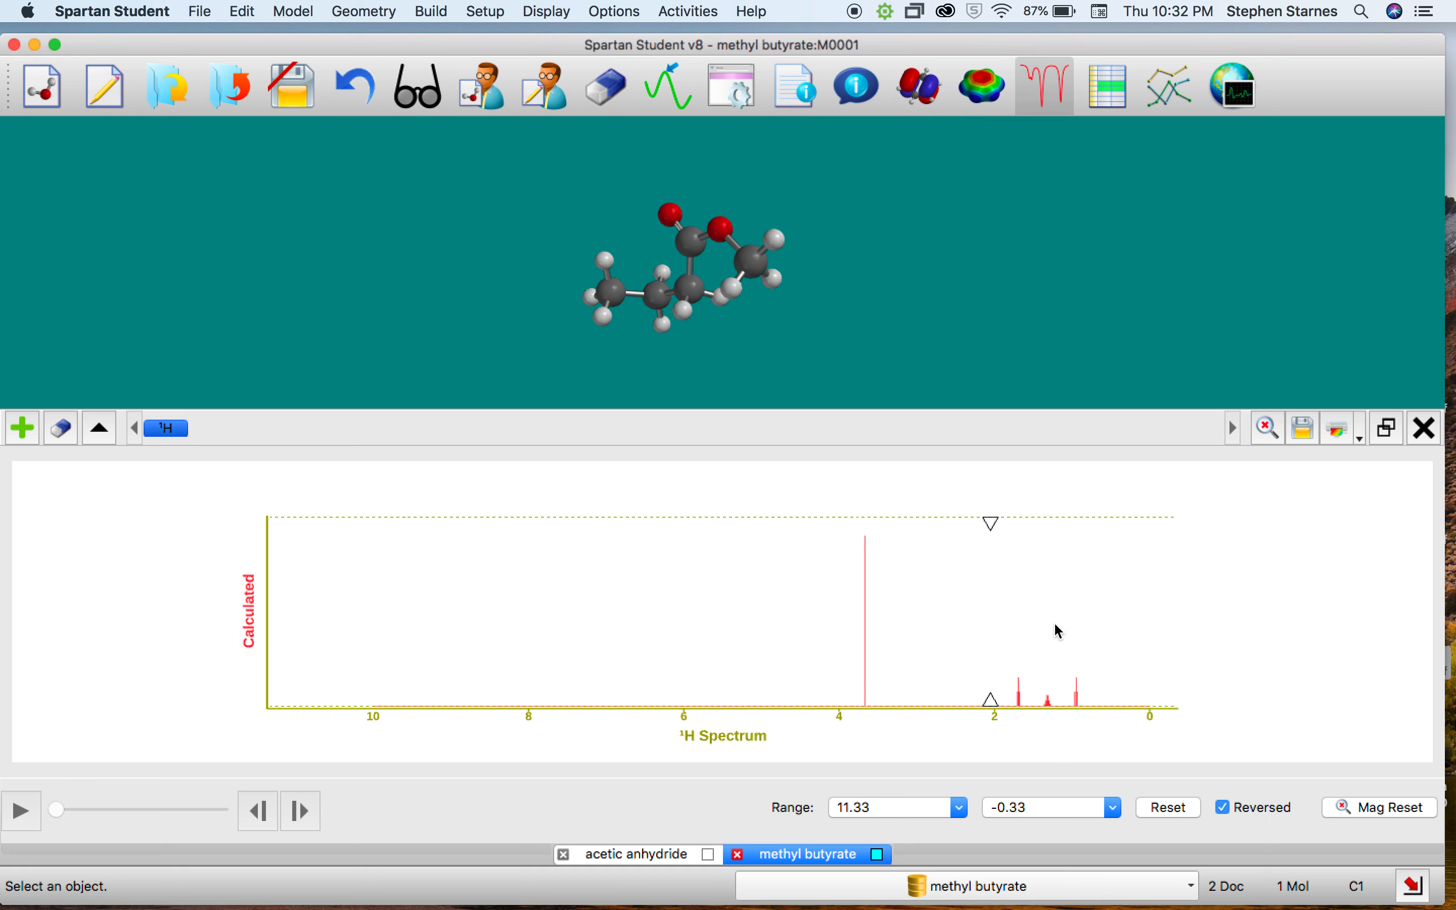
{"action": "scroll", "coordinate": [1055, 625], "scroll_direction": "up", "scroll_amount": 10}
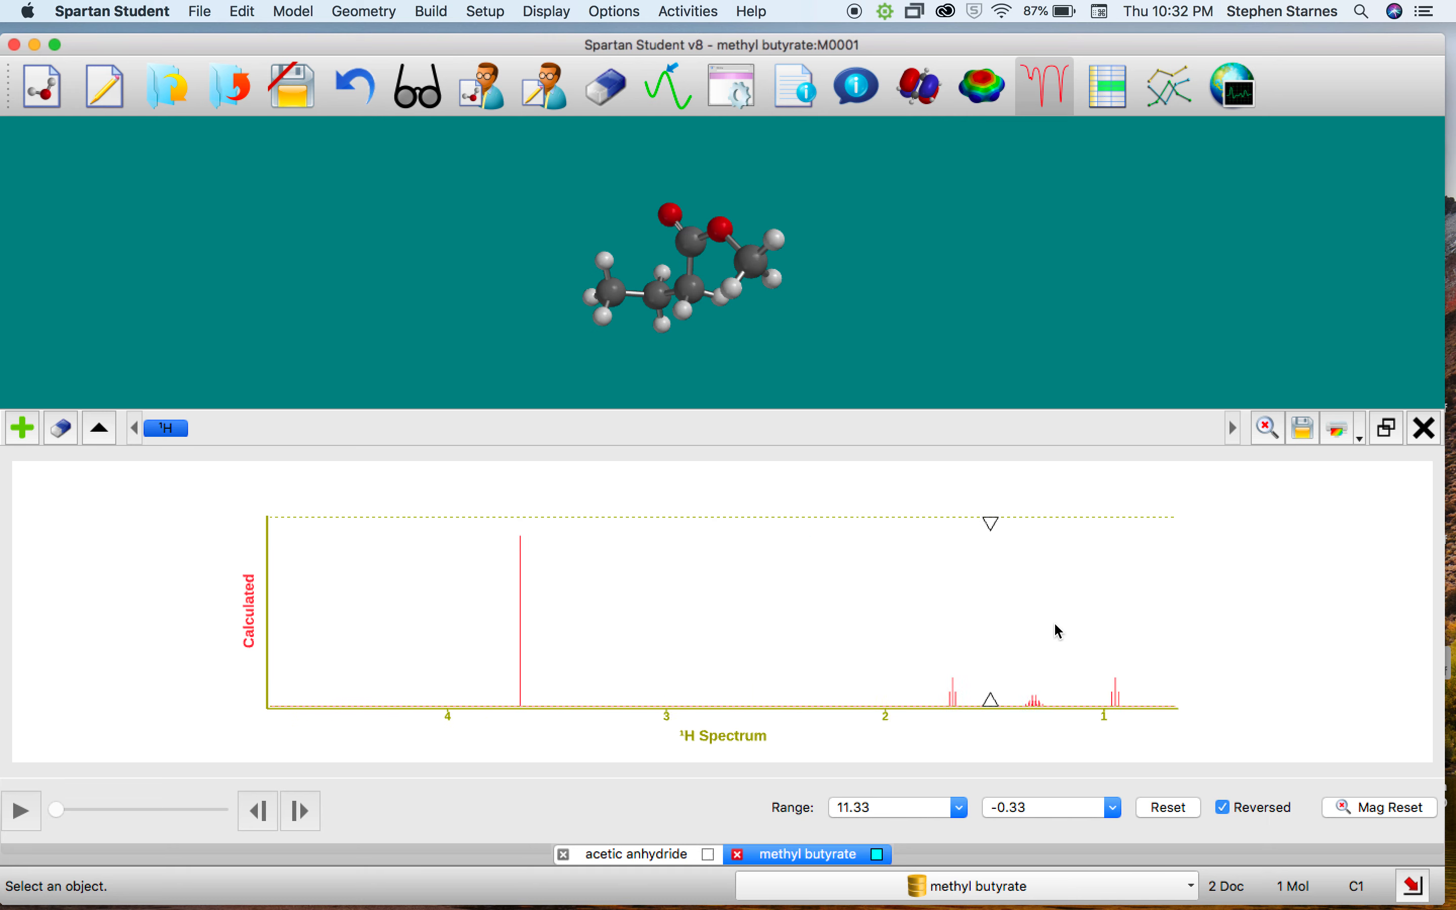
{"action": "scroll", "coordinate": [1055, 624], "scroll_direction": "up", "scroll_amount": 1}
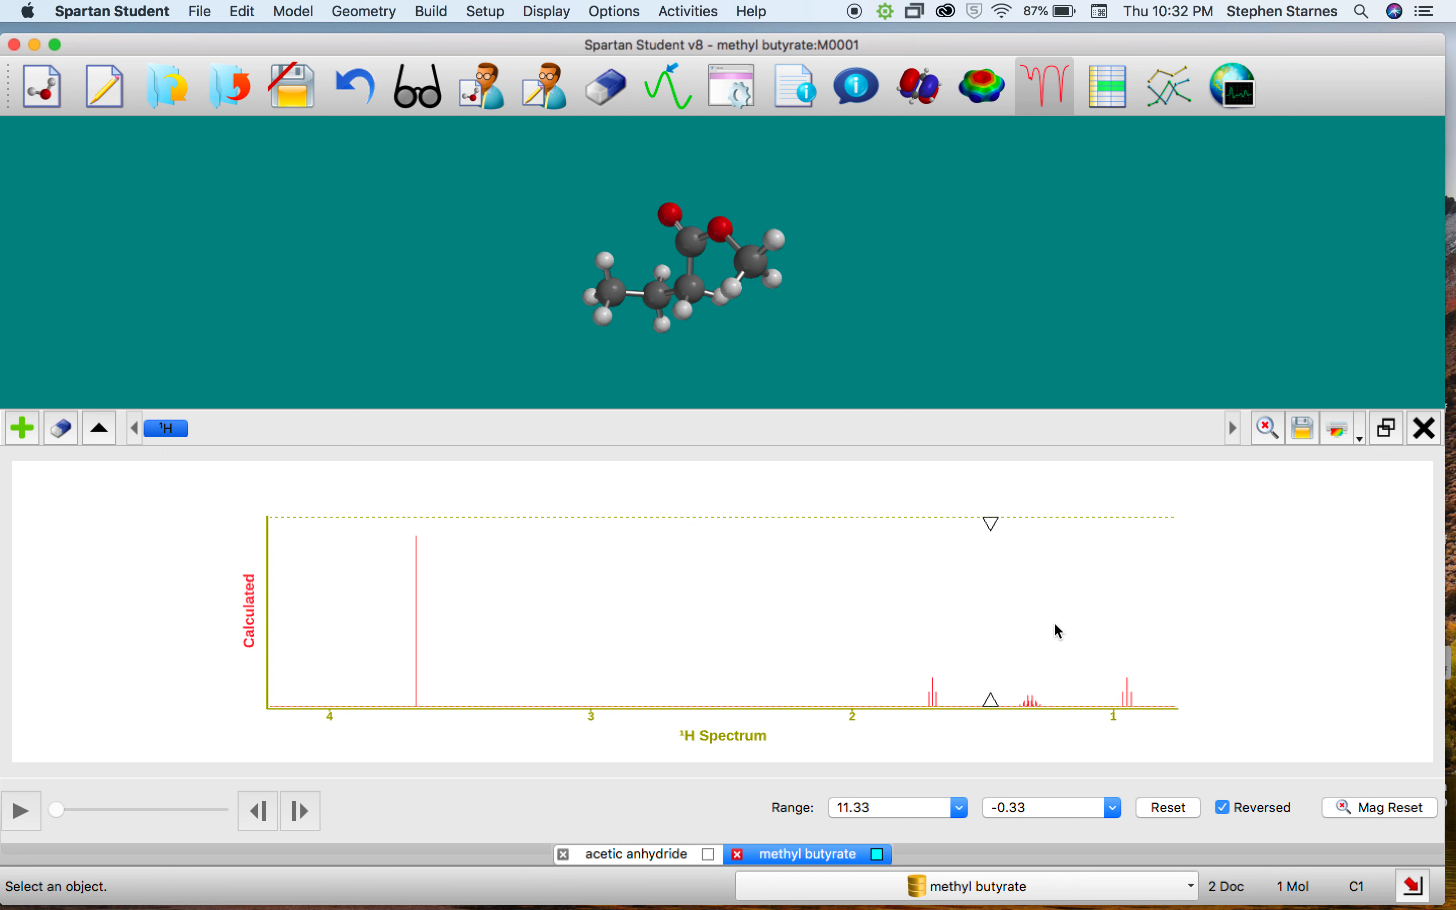
{"action": "left_click", "coordinate": [806, 303]}
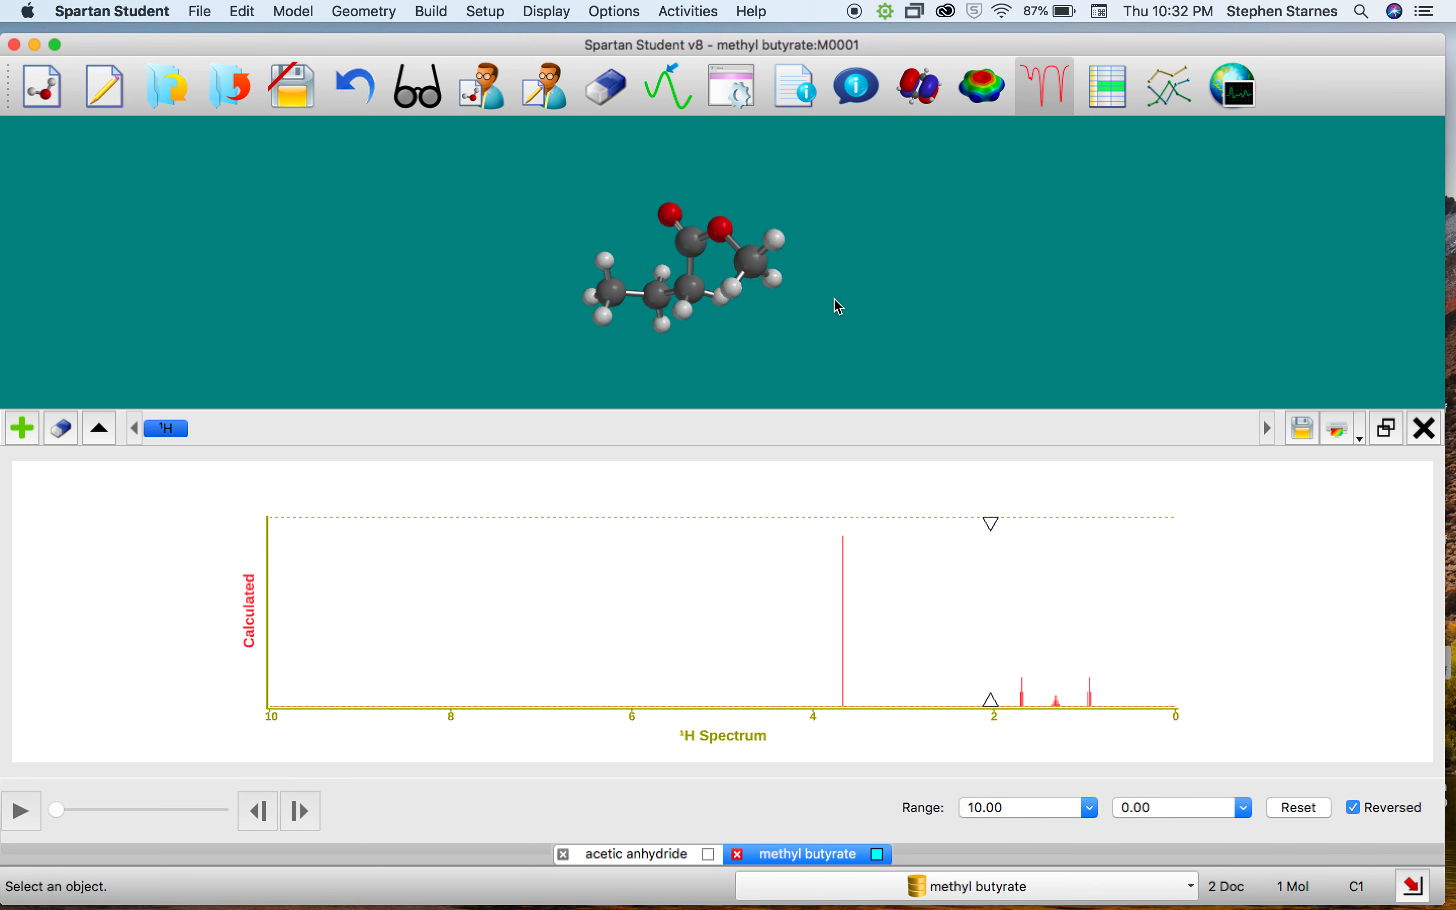
{"action": "left_click", "coordinate": [868, 287]}
{"action": "left_click_drag", "start_coordinate": [873, 301], "coordinate": [953, 290]}
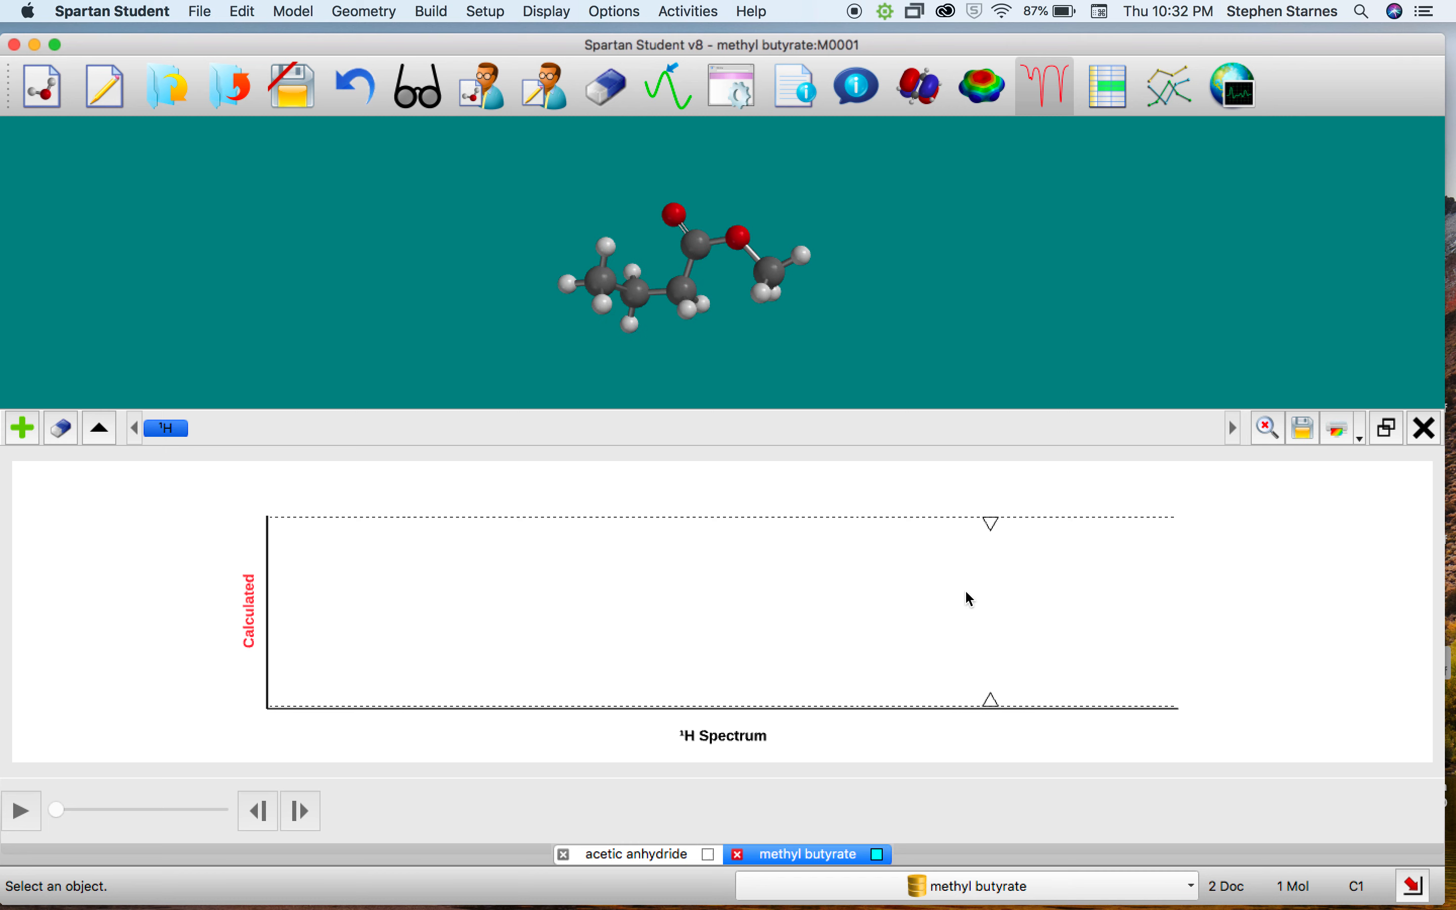
{"action": "left_click", "coordinate": [945, 607]}
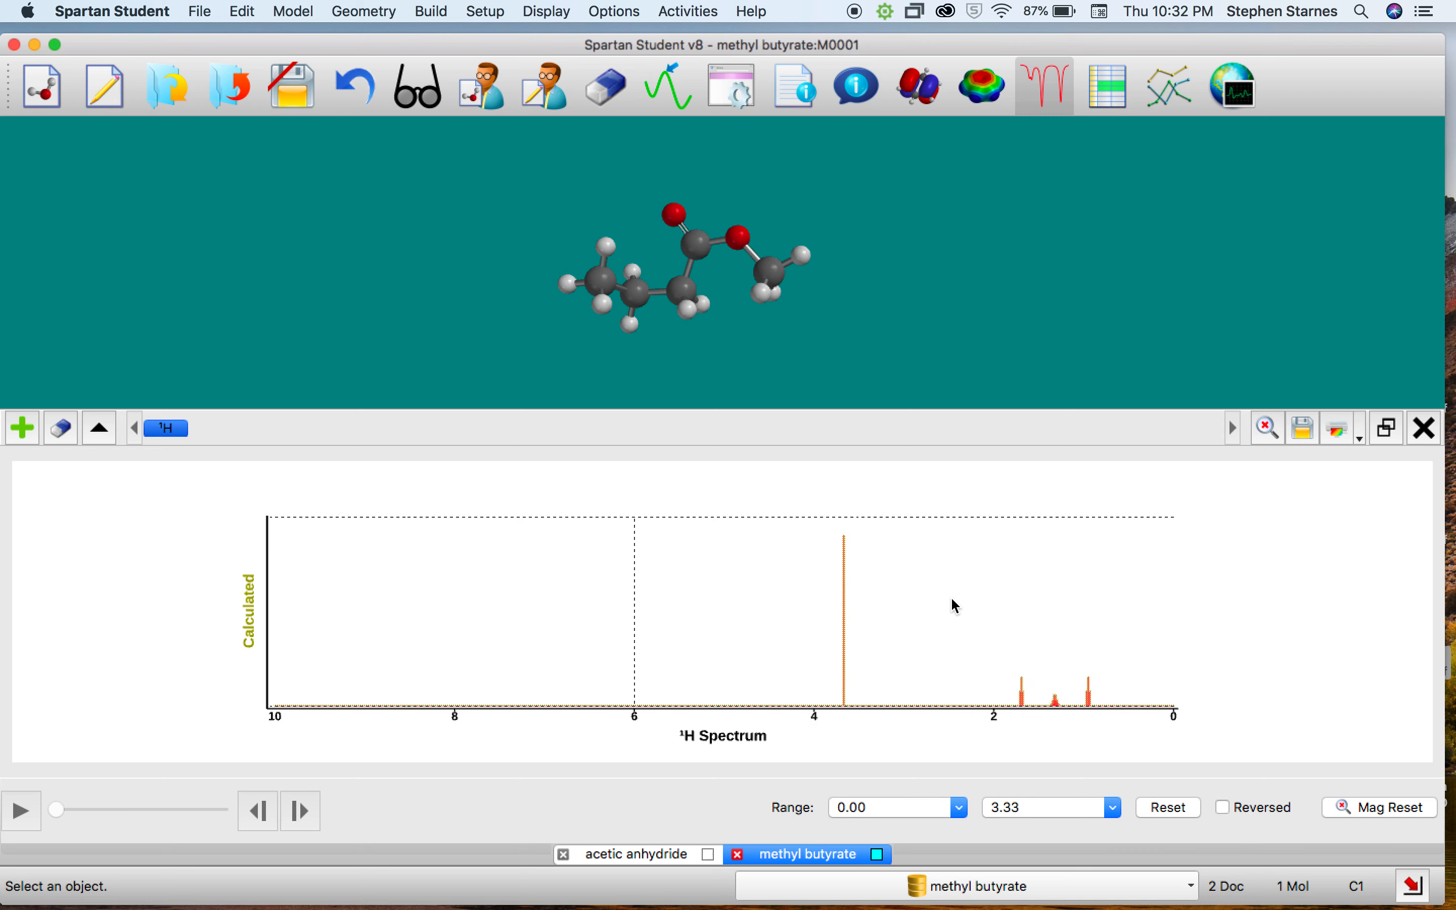
{"action": "left_click", "coordinate": [868, 575]}
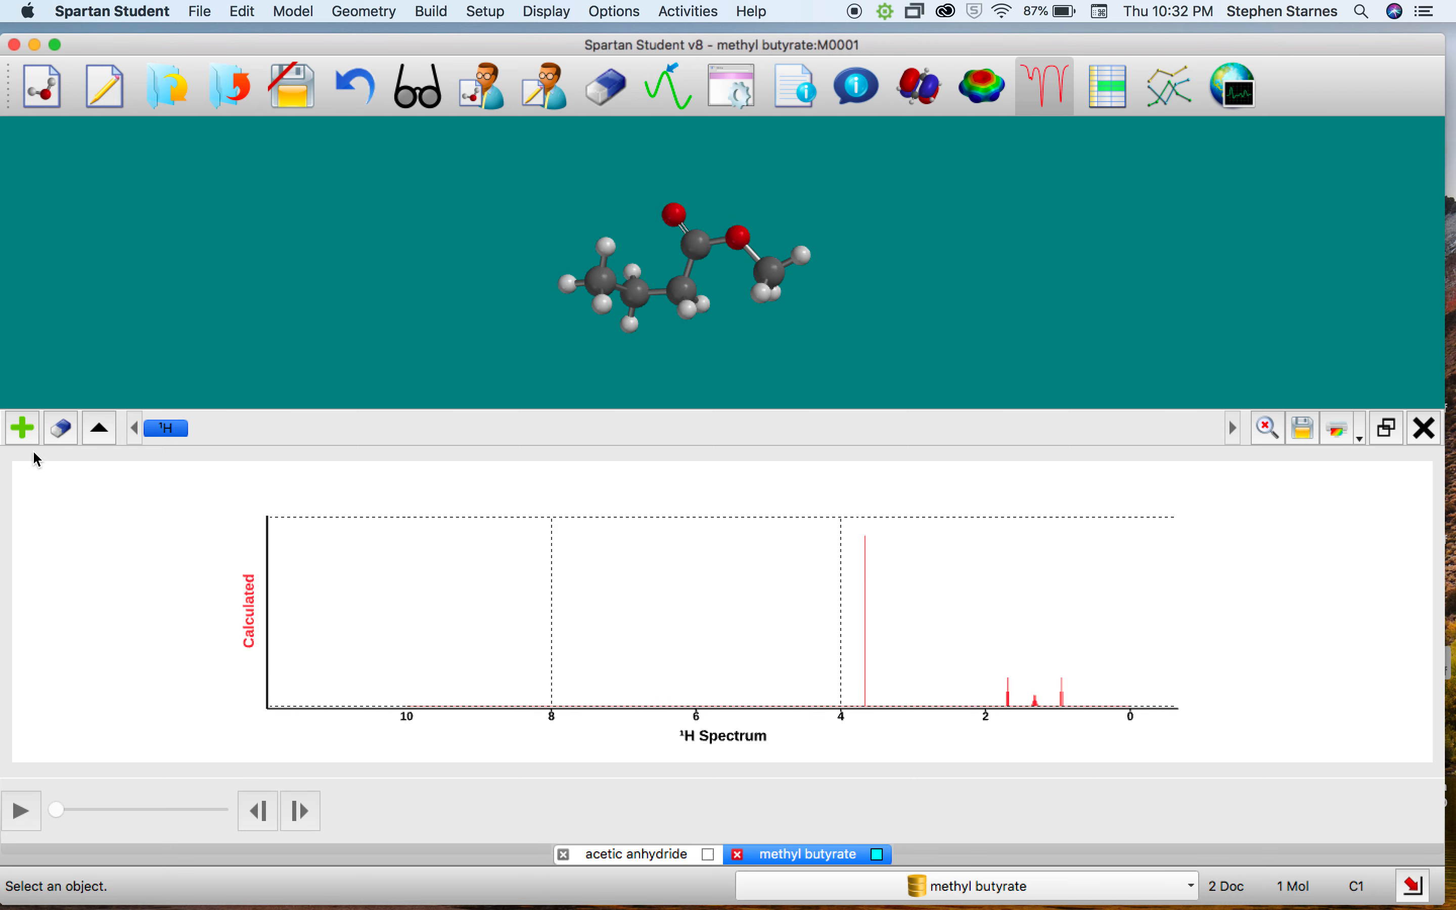
Remove the calculated ¹H spectrum and plot it again to restore its default scale.
{"action": "left_click", "coordinate": [24, 432]}
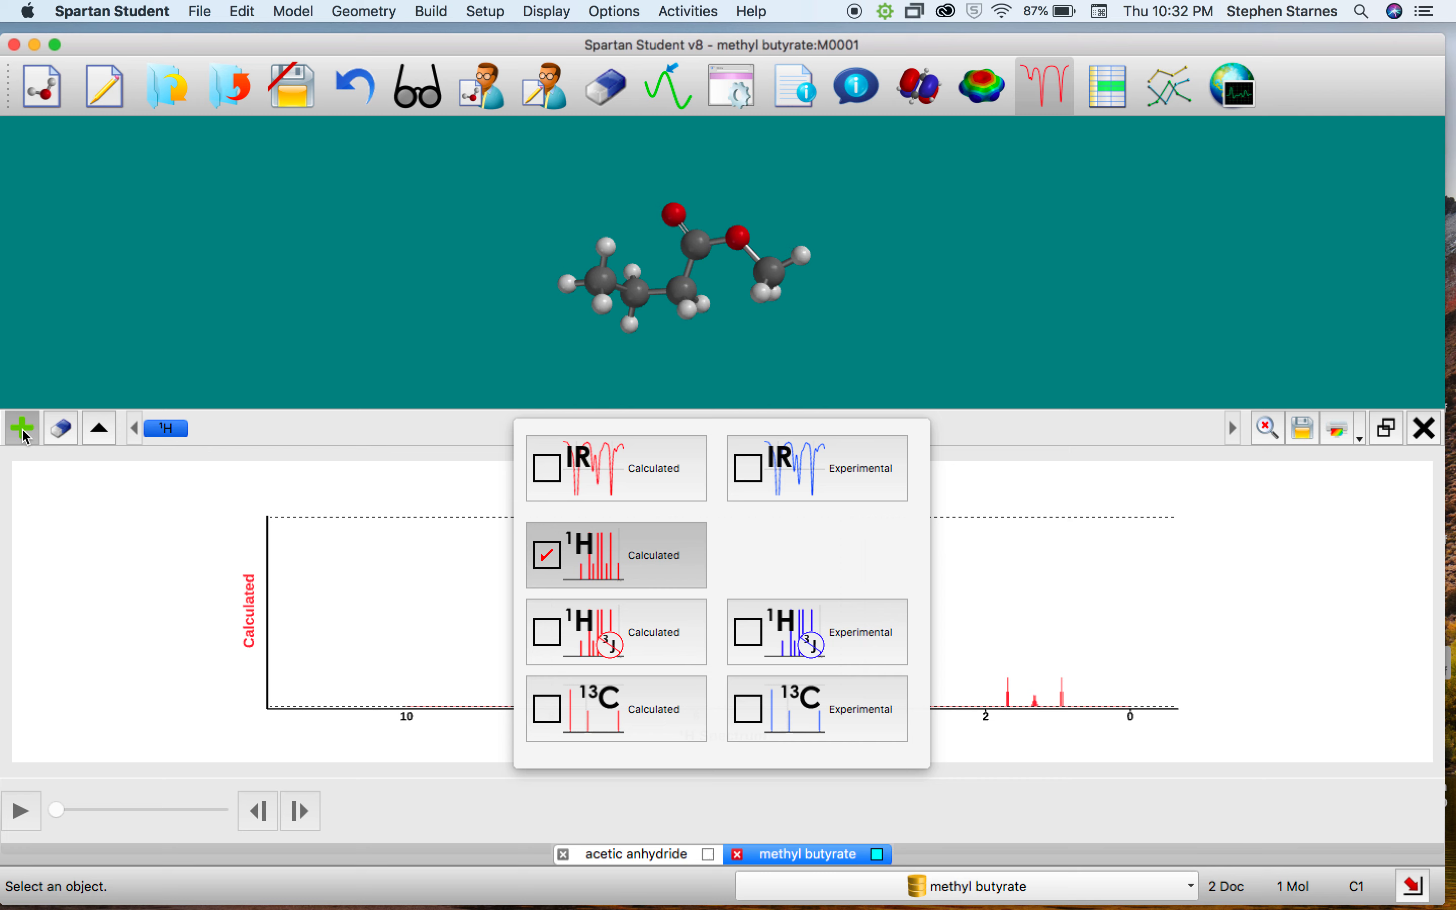
{"action": "left_click", "coordinate": [551, 558]}
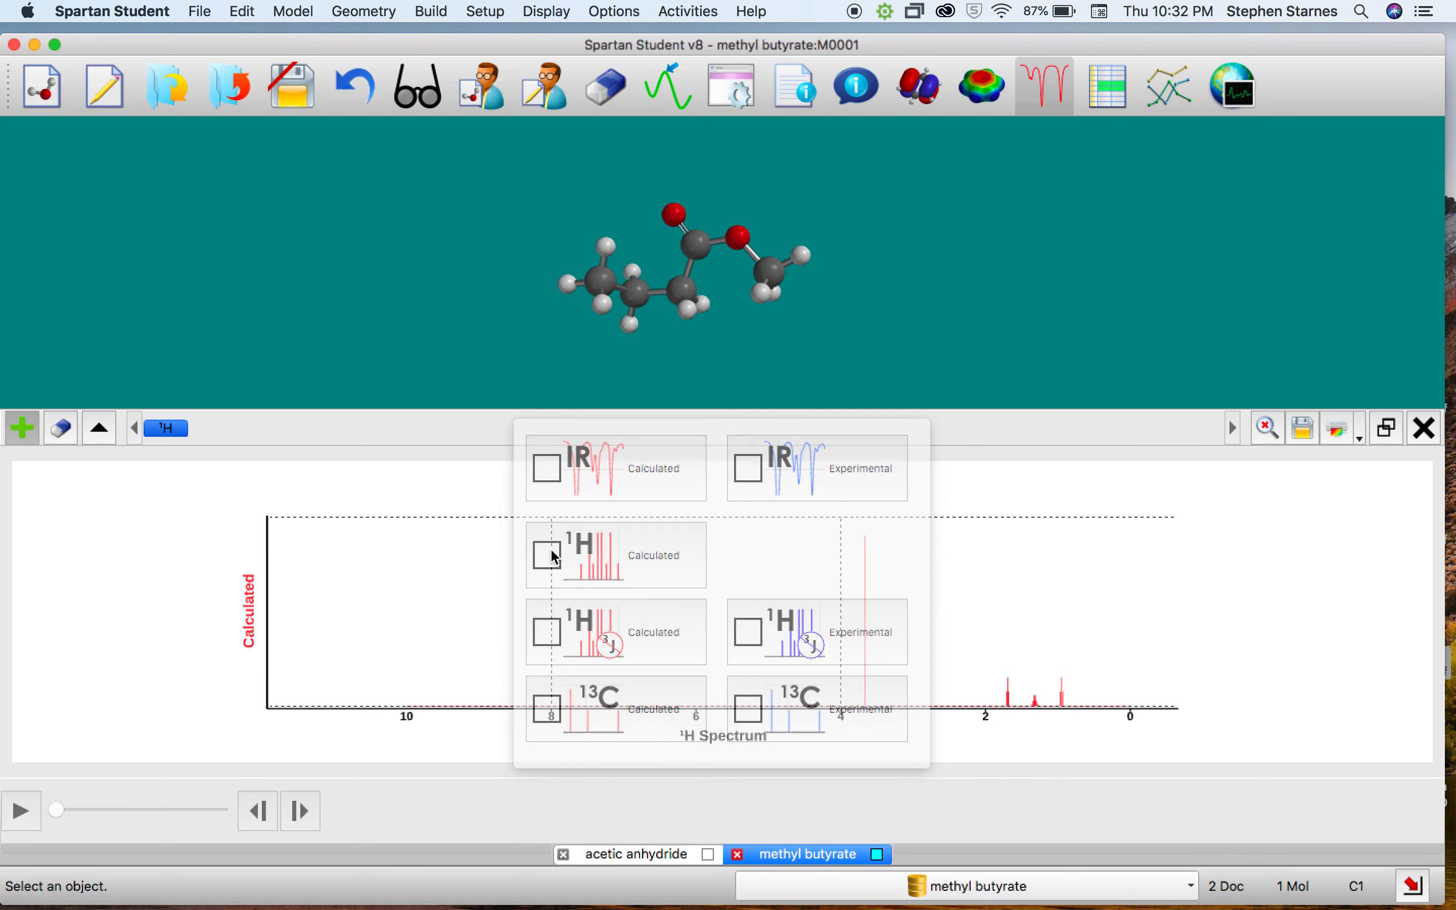
{"action": "left_click", "coordinate": [23, 428]}
{"action": "left_click", "coordinate": [547, 556]}
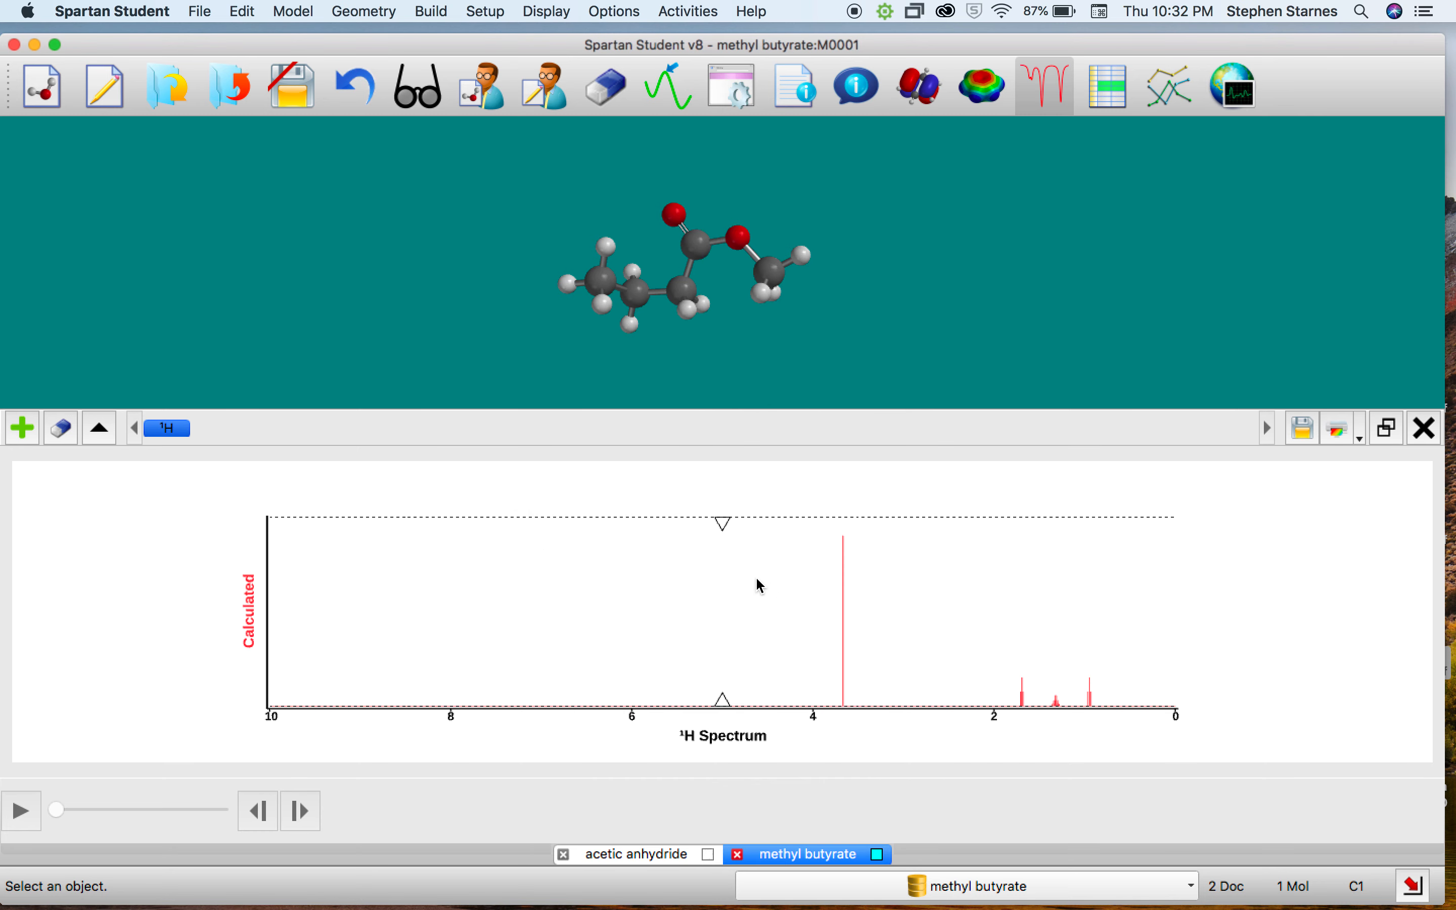
Move the marker to the tall peak at 3.67 in the calculated ¹H spectrum to identify its hydrogens.
{"action": "left_click_drag", "start_coordinate": [725, 525], "coordinate": [849, 528]}
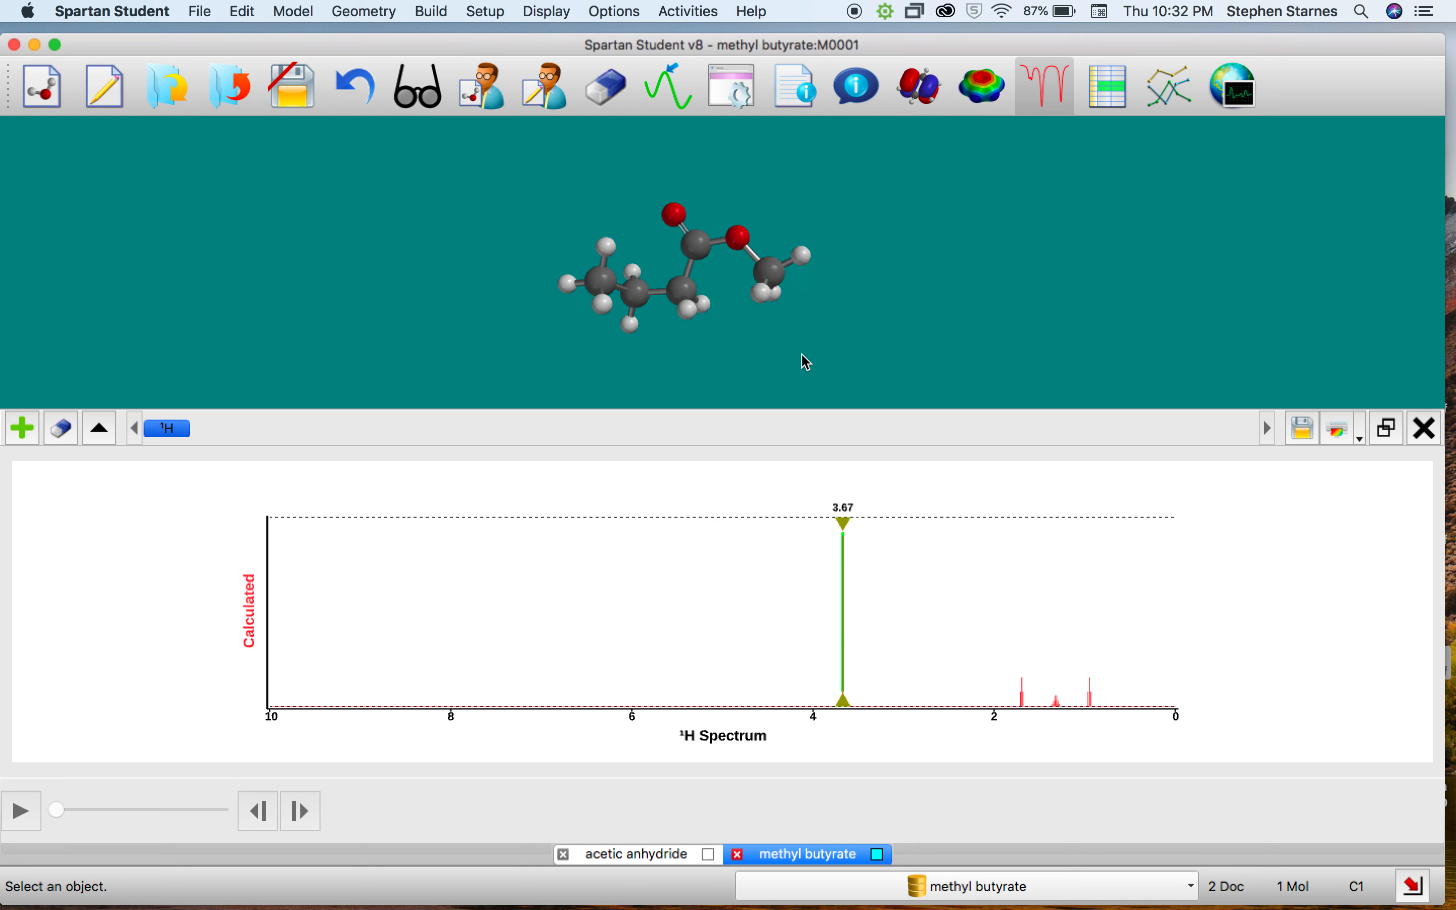
{"action": "left_click", "coordinate": [847, 519]}
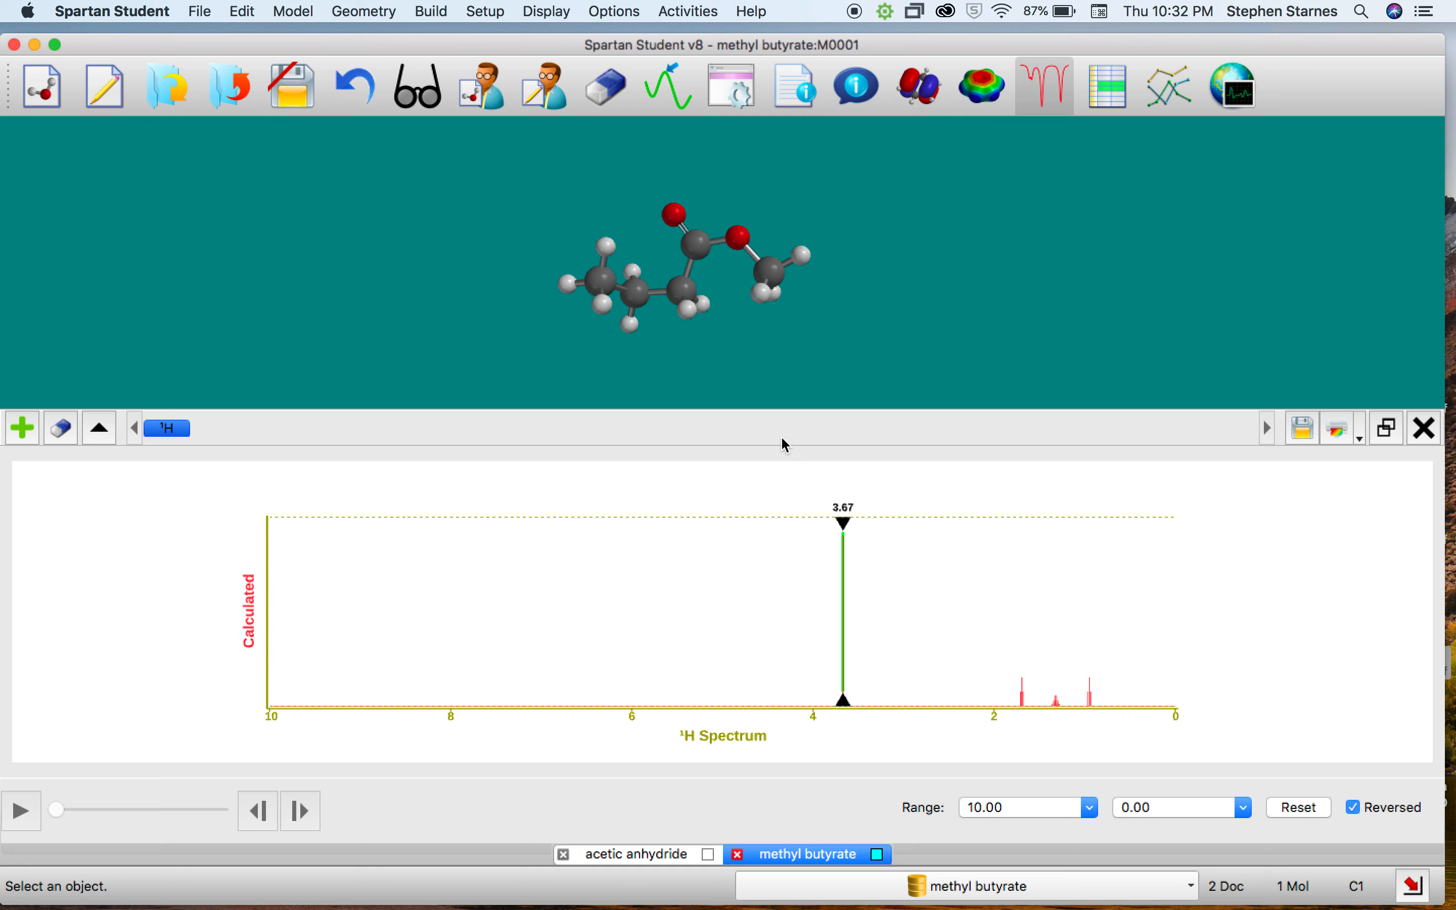
{"action": "scroll", "coordinate": [993, 649], "scroll_direction": "up", "scroll_amount": 2}
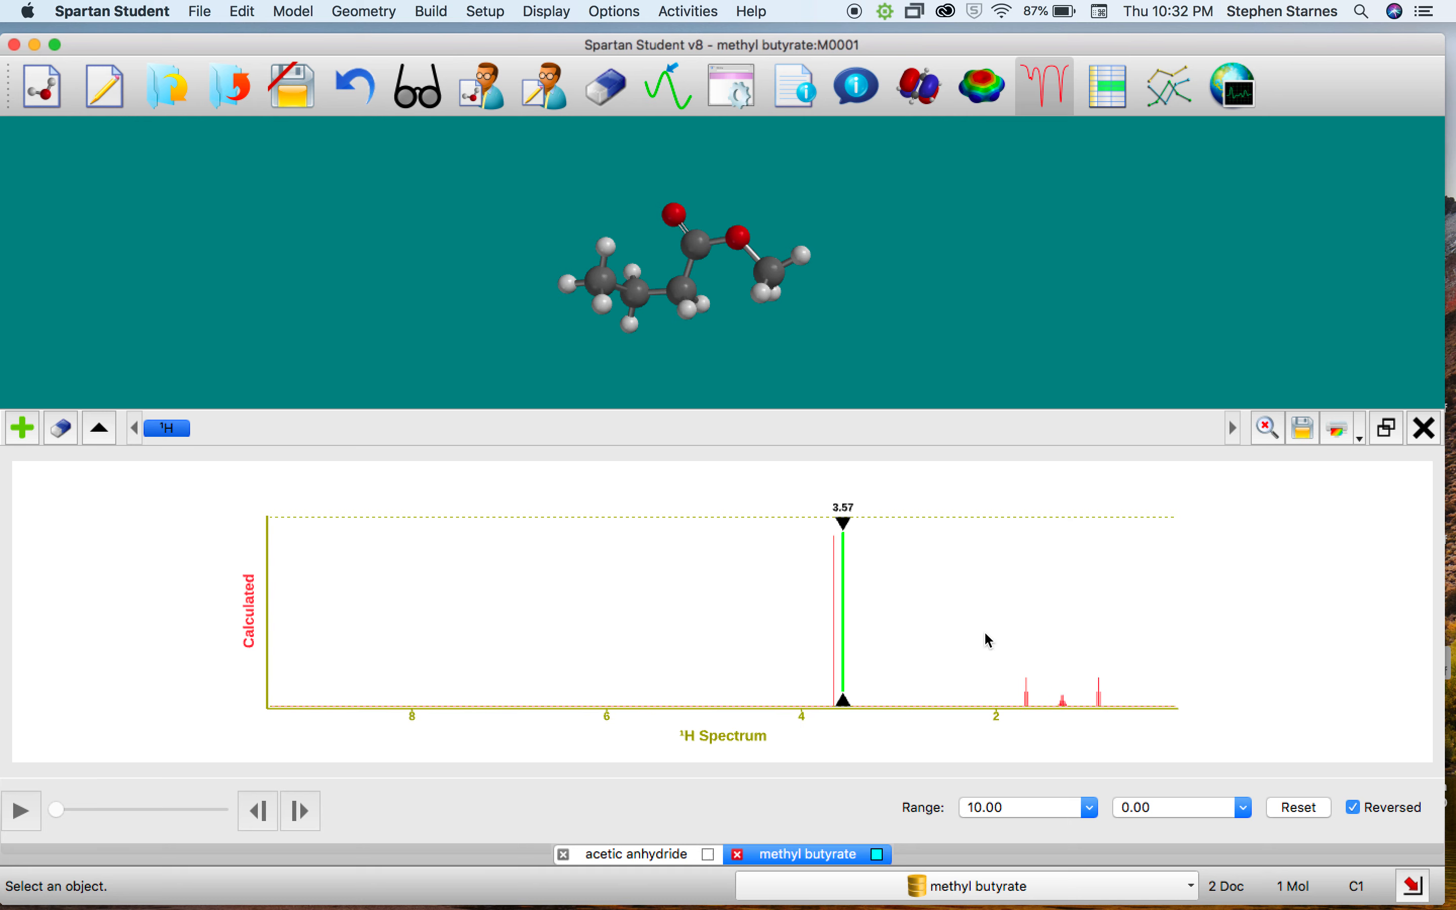
Move the marker through the calculated ¹H peaks at 1.69, 1.36 and 0.93 to highlight the hydrogens behind each.
{"action": "left_click_drag", "start_coordinate": [854, 700], "coordinate": [998, 697]}
{"action": "scroll", "coordinate": [1034, 659], "scroll_direction": "down", "scroll_amount": 2}
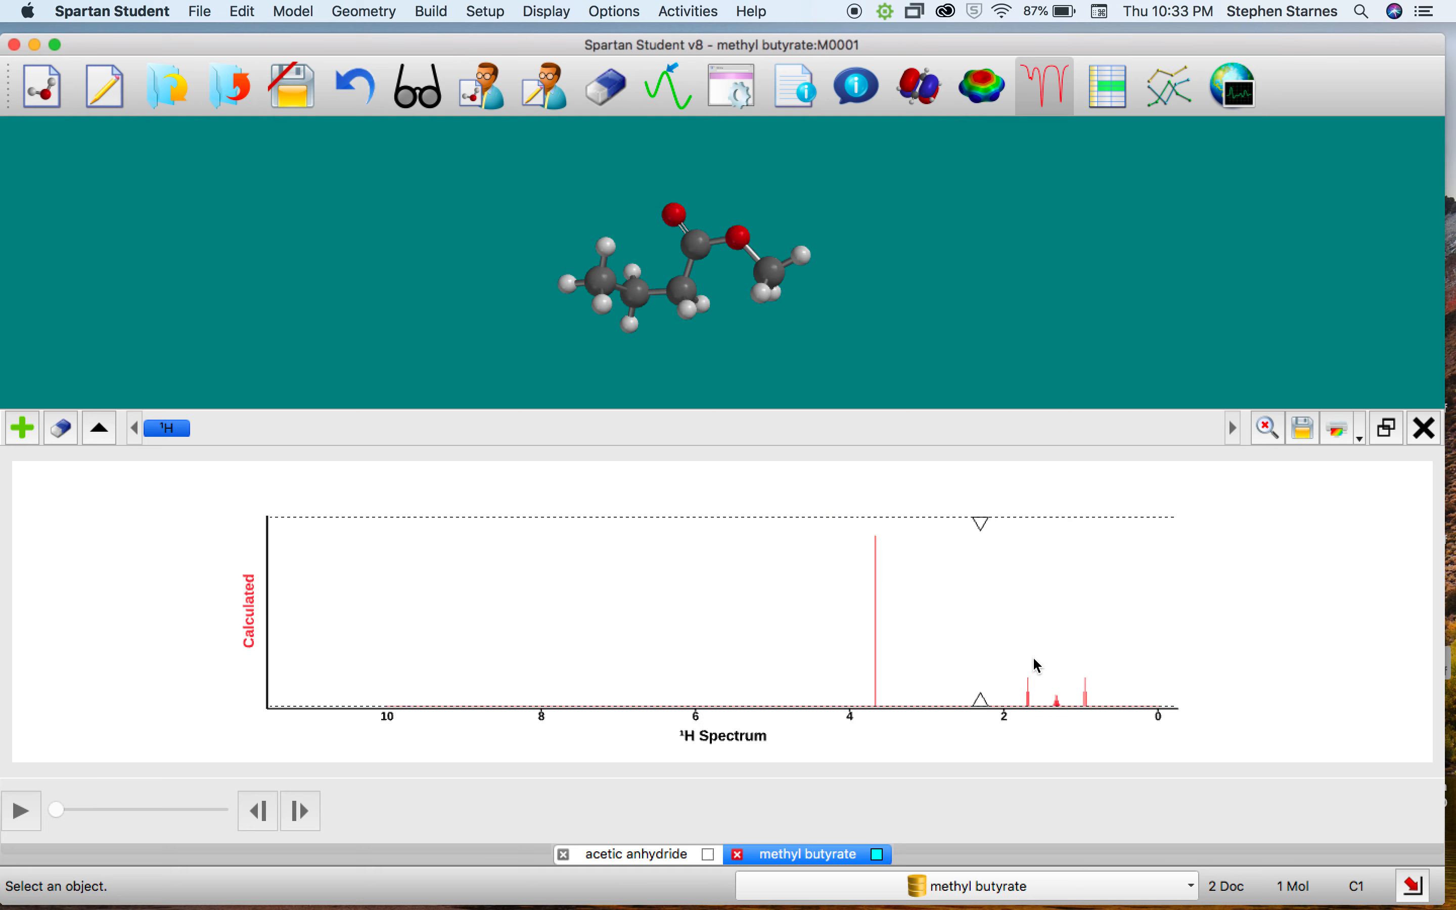
{"action": "scroll", "coordinate": [1040, 665], "scroll_direction": "up", "scroll_amount": 5}
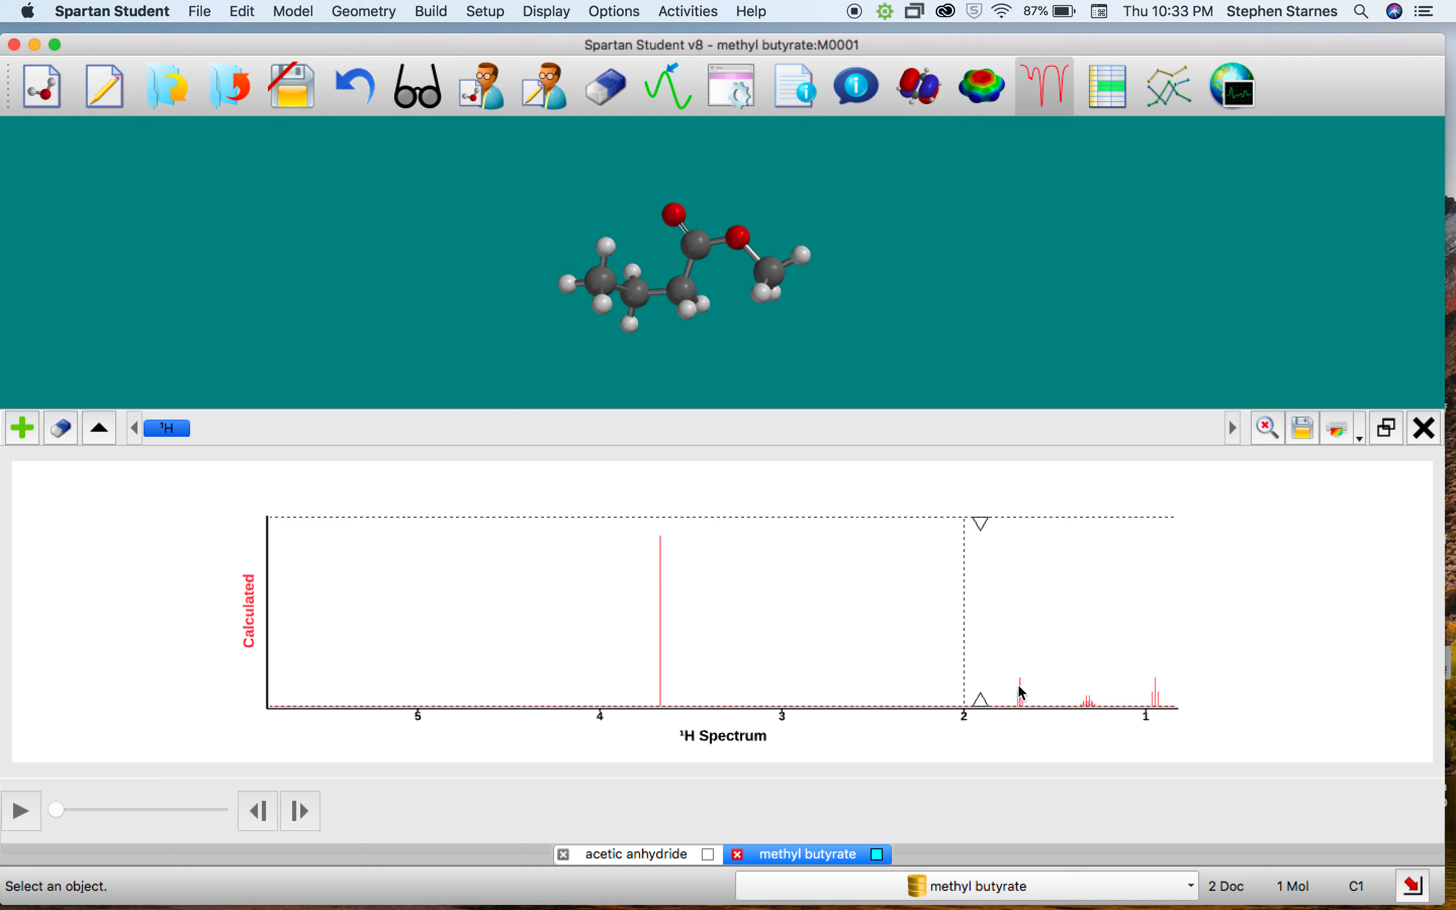
{"action": "left_click_drag", "start_coordinate": [981, 699], "coordinate": [1022, 701]}
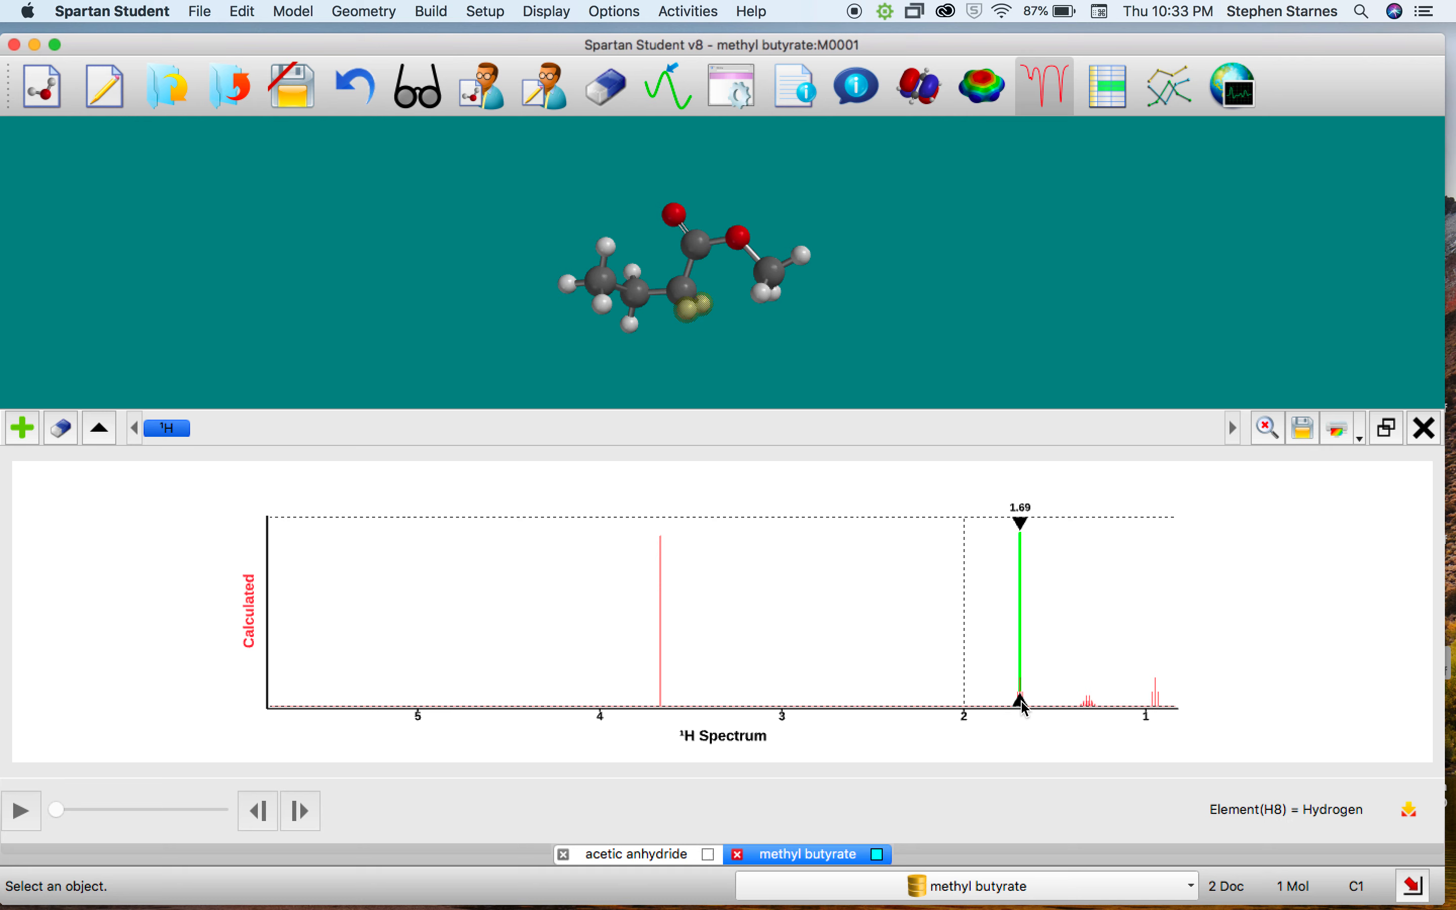
{"action": "left_click_drag", "start_coordinate": [1025, 705], "coordinate": [1083, 705]}
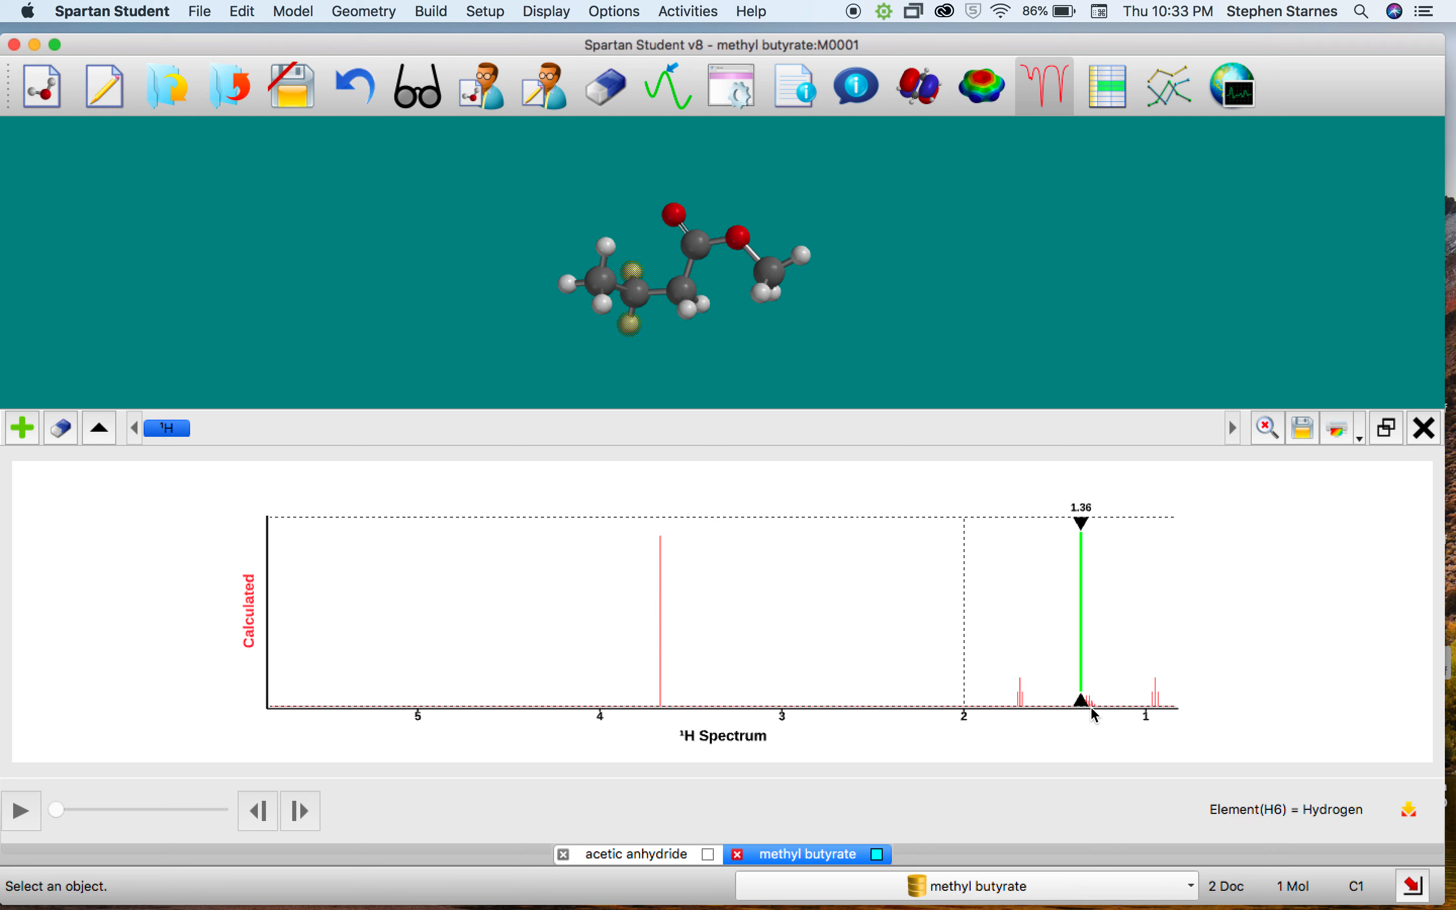
{"action": "left_click_drag", "start_coordinate": [1099, 712], "coordinate": [1169, 718]}
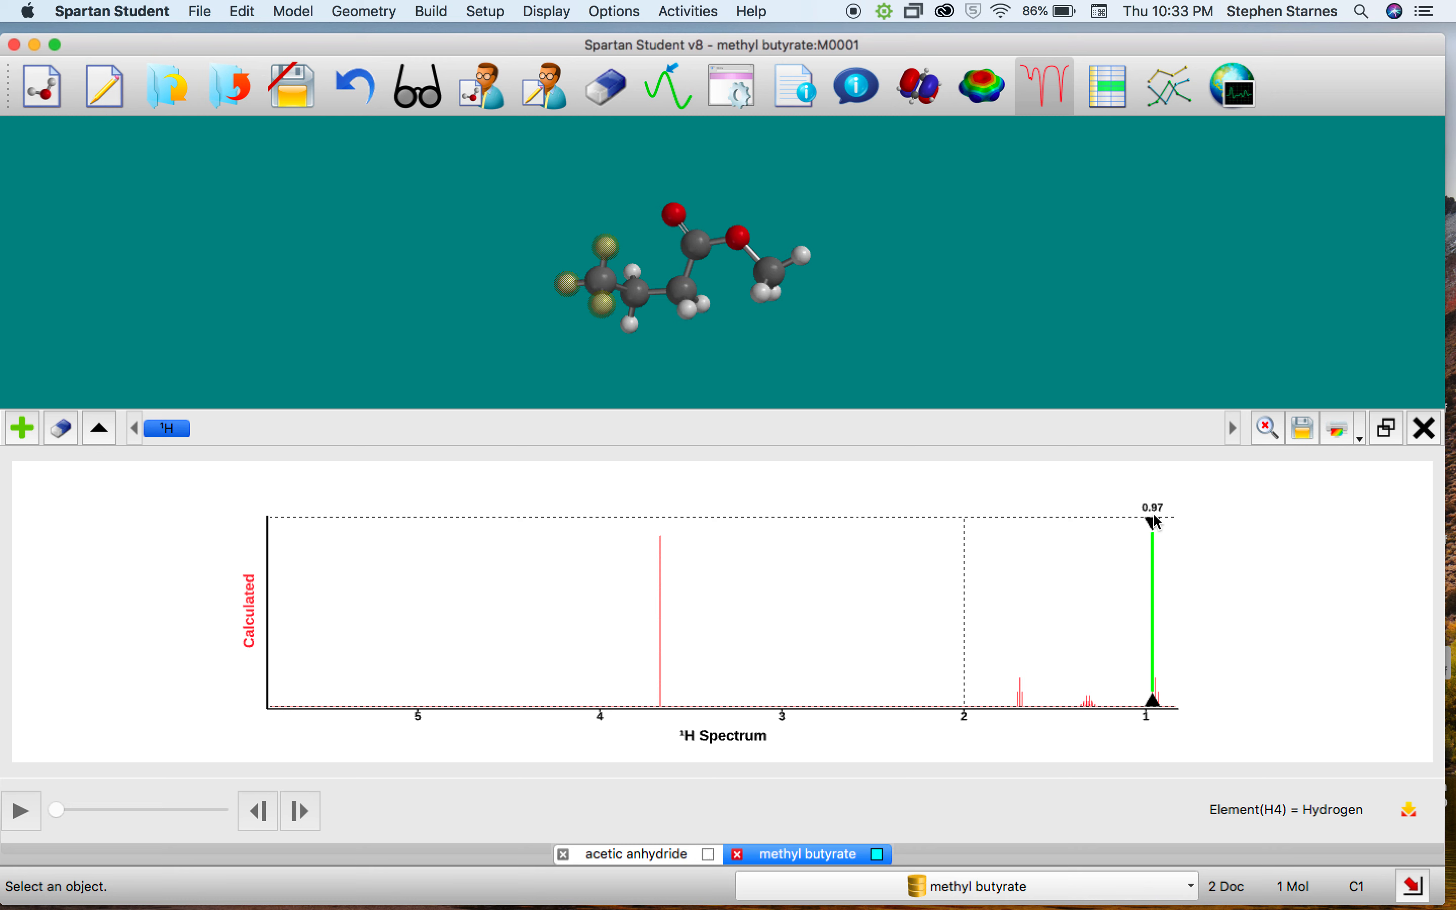
{"action": "left_click_drag", "start_coordinate": [1139, 532], "coordinate": [1151, 530]}
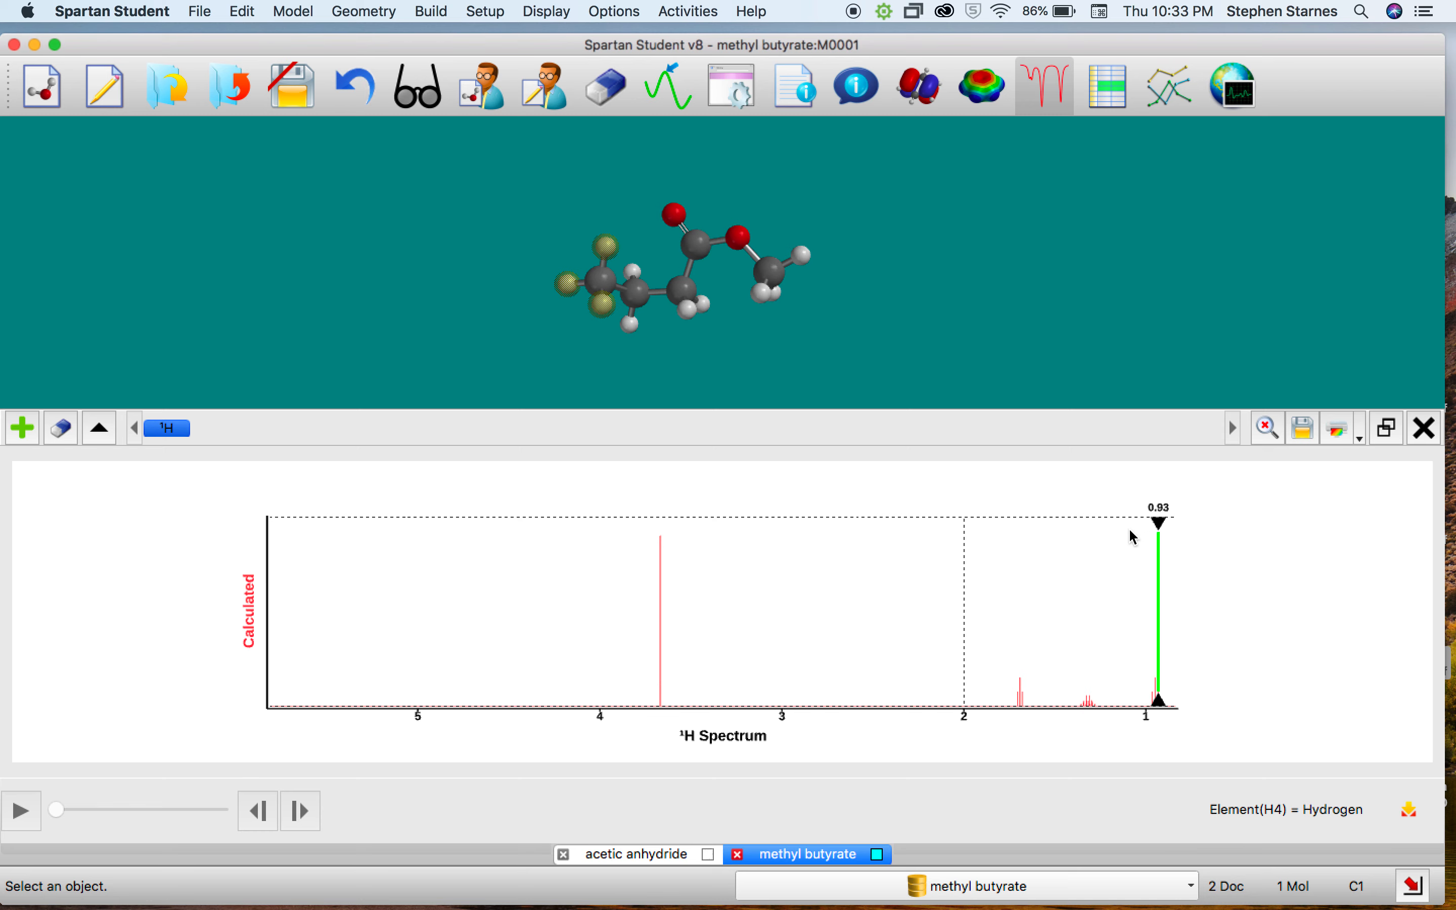
Review the methyl butyrate calculation settings and close them without submitting.
{"action": "left_click", "coordinate": [18, 426]}
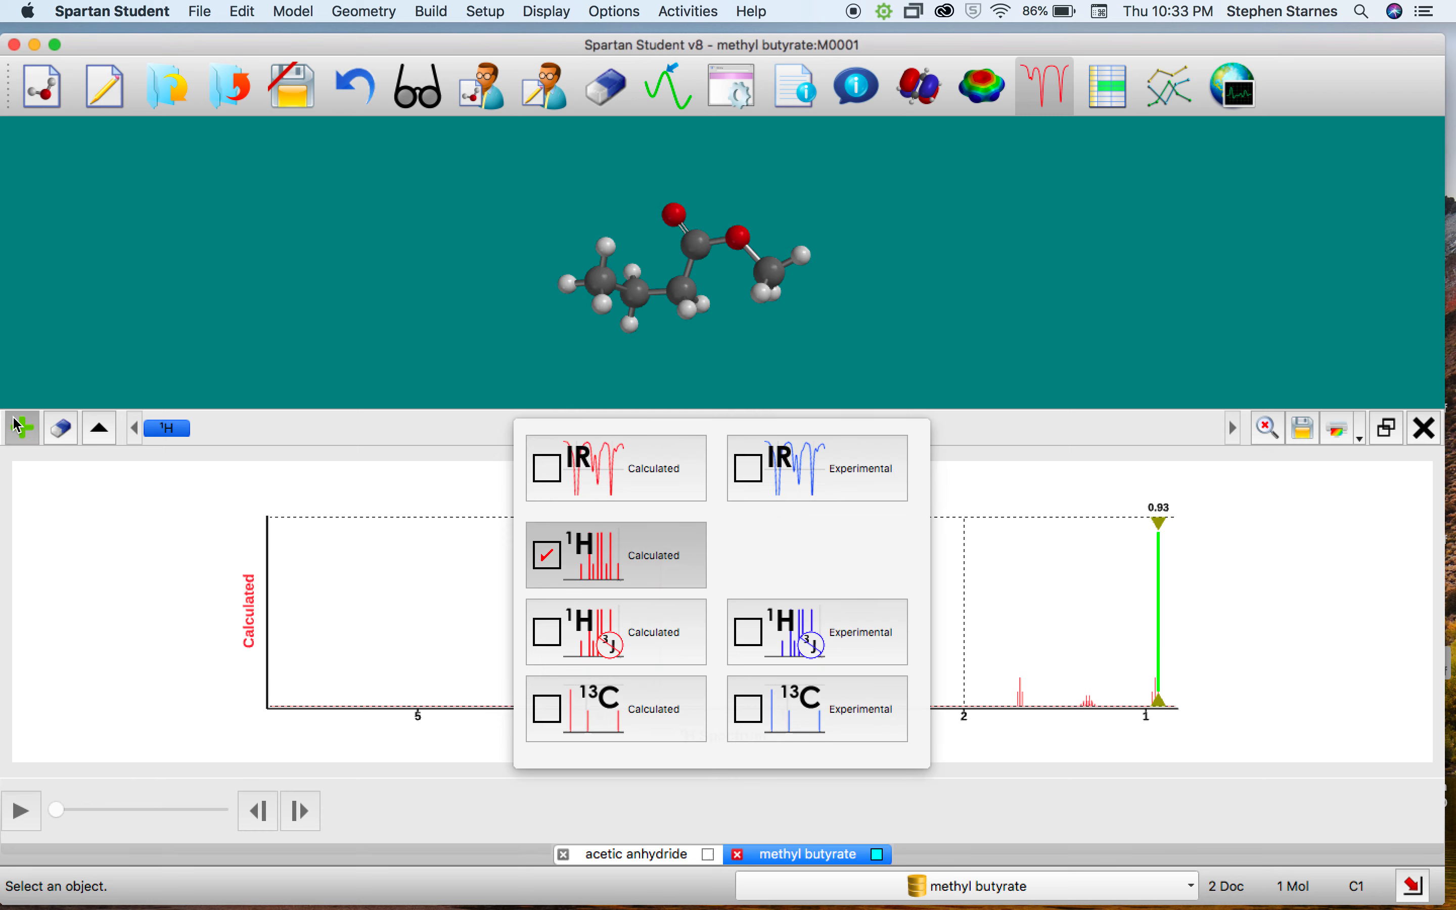
{"action": "left_click", "coordinate": [18, 427]}
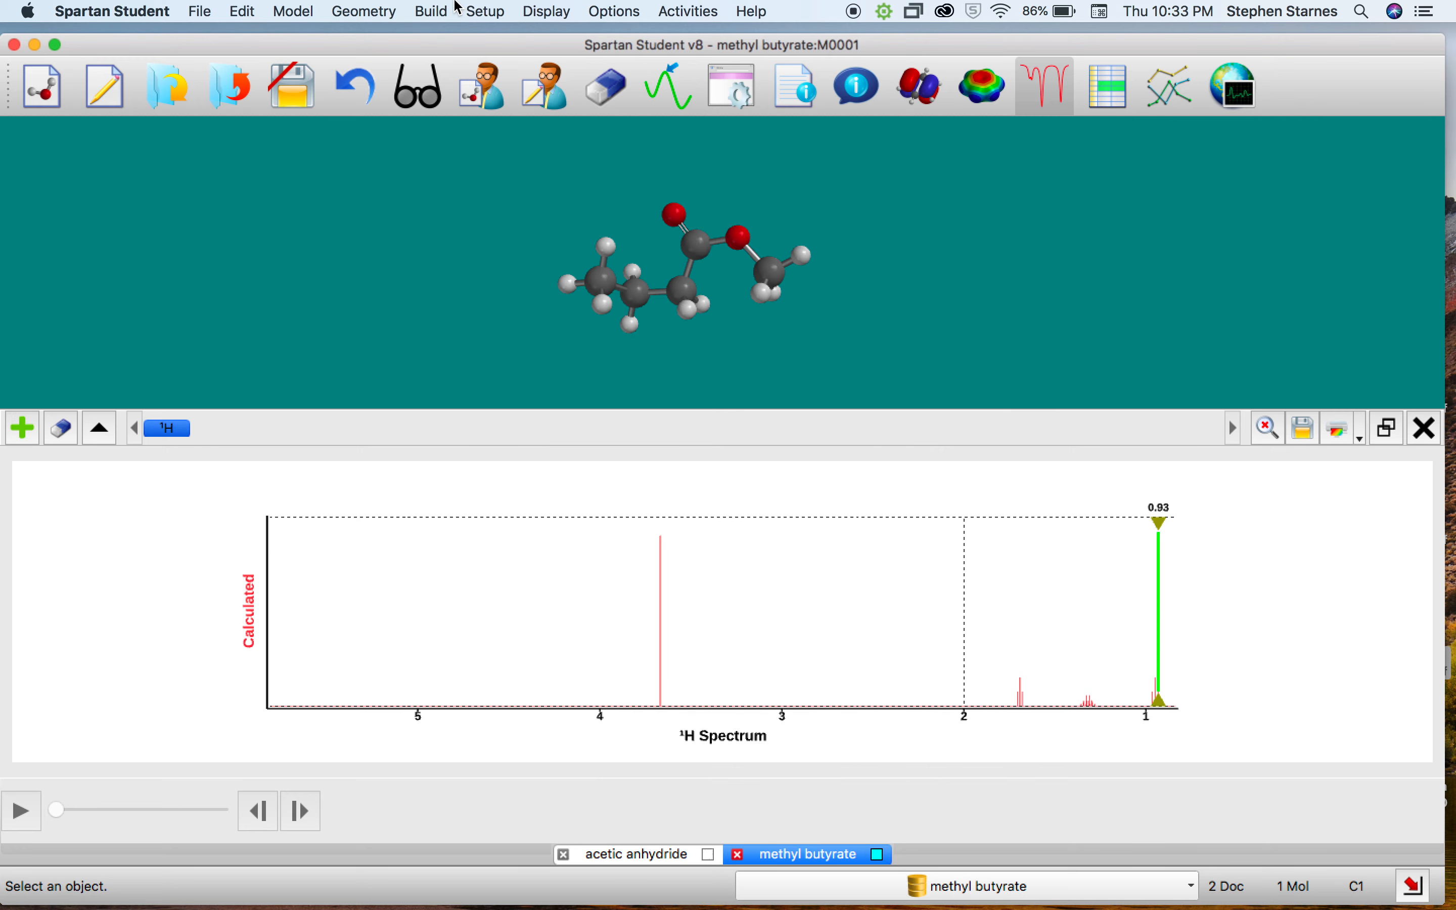
{"action": "left_click", "coordinate": [479, 11]}
{"action": "left_click", "coordinate": [497, 36]}
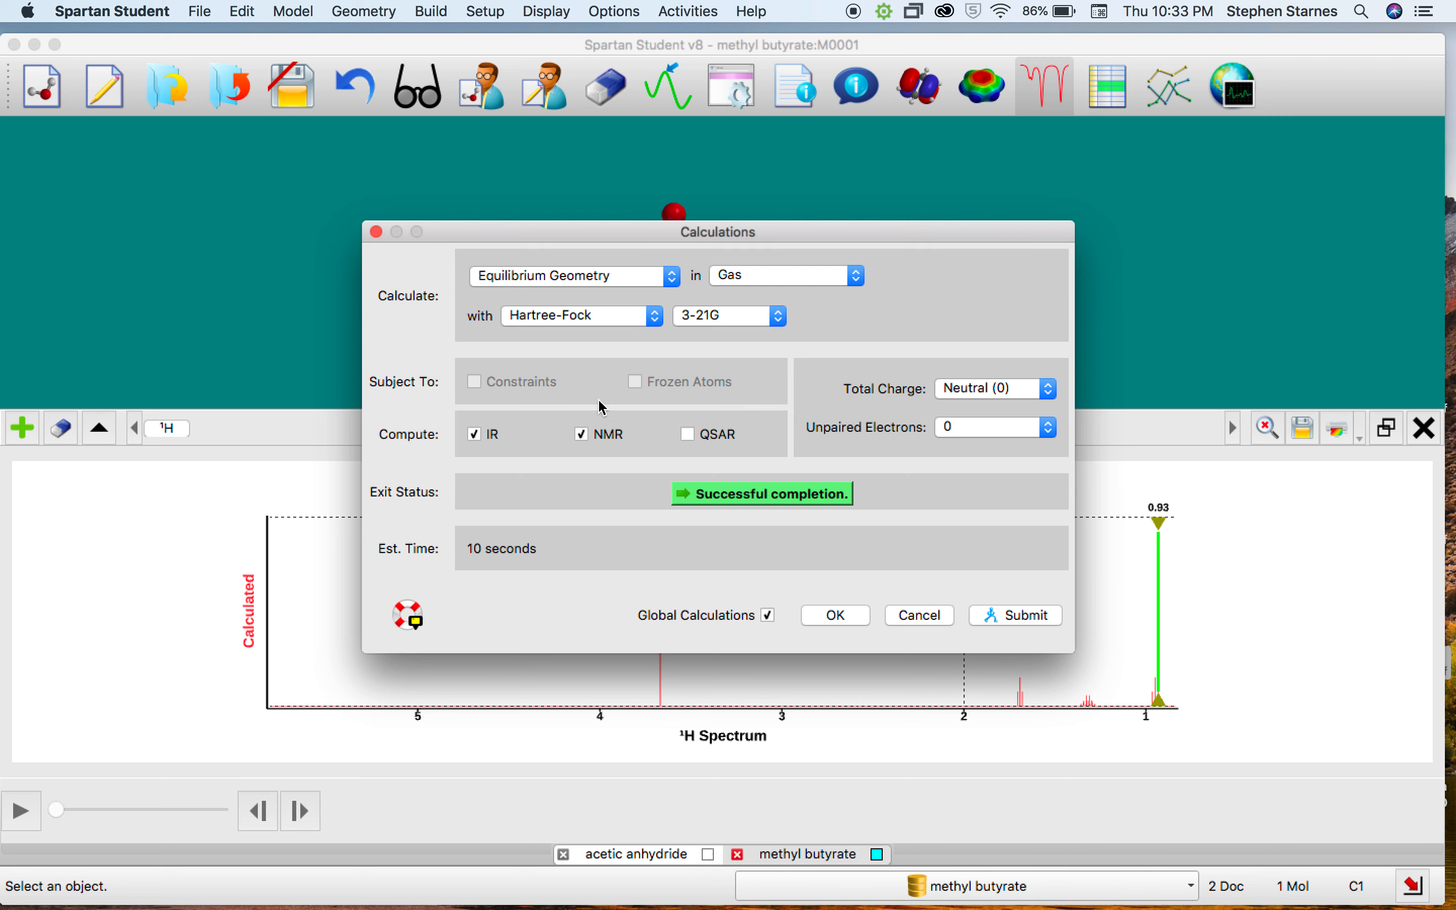
{"action": "left_click", "coordinate": [931, 619]}
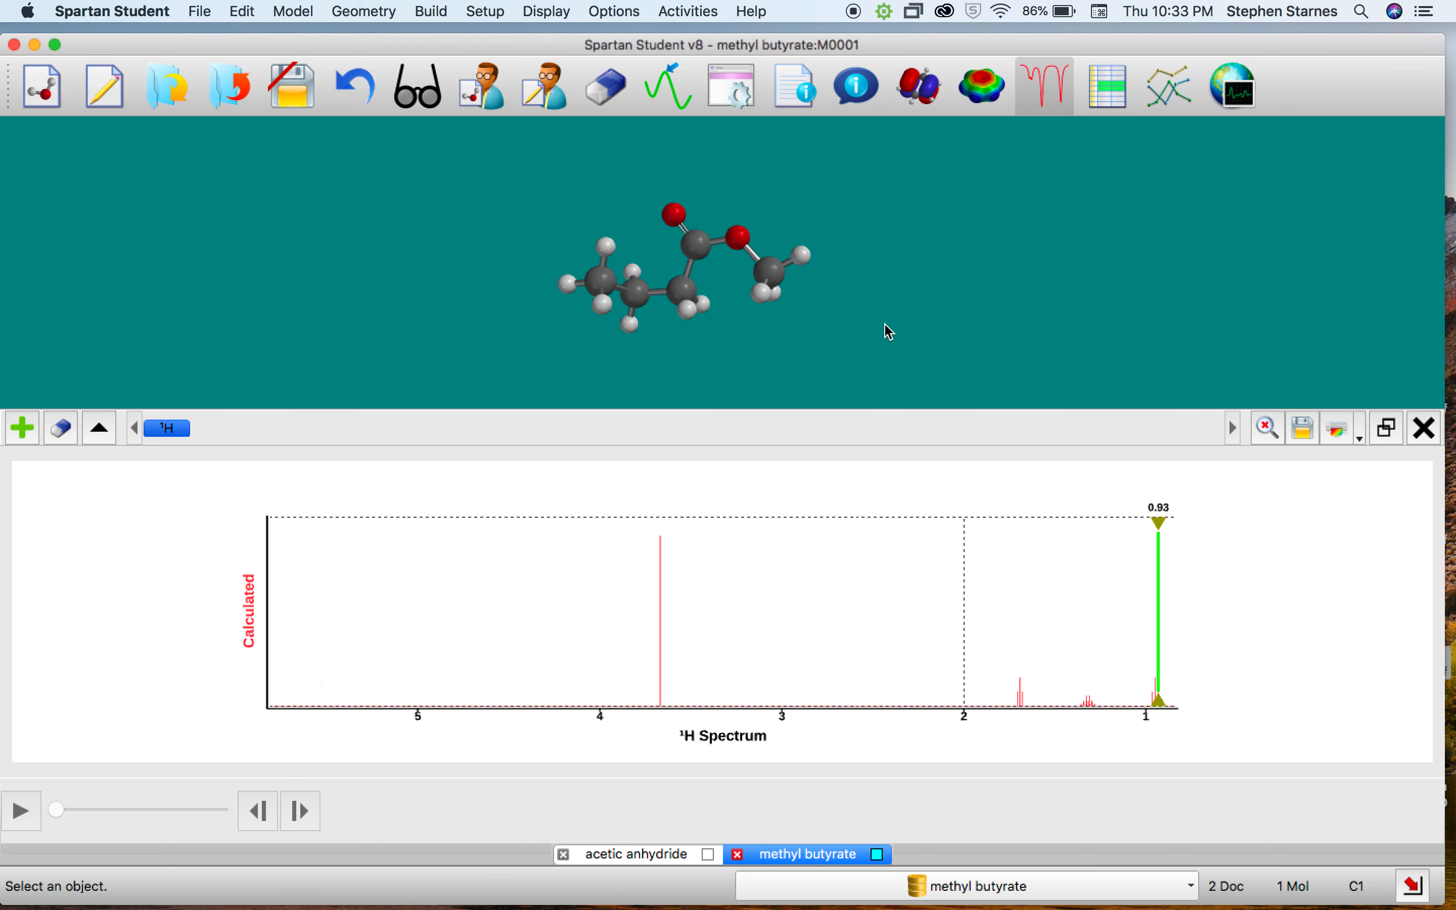
Close the spectra display and, in a new document, build a central sp³ carbon bonded to three other sp³ carbons.
{"action": "left_click", "coordinate": [1429, 429]}
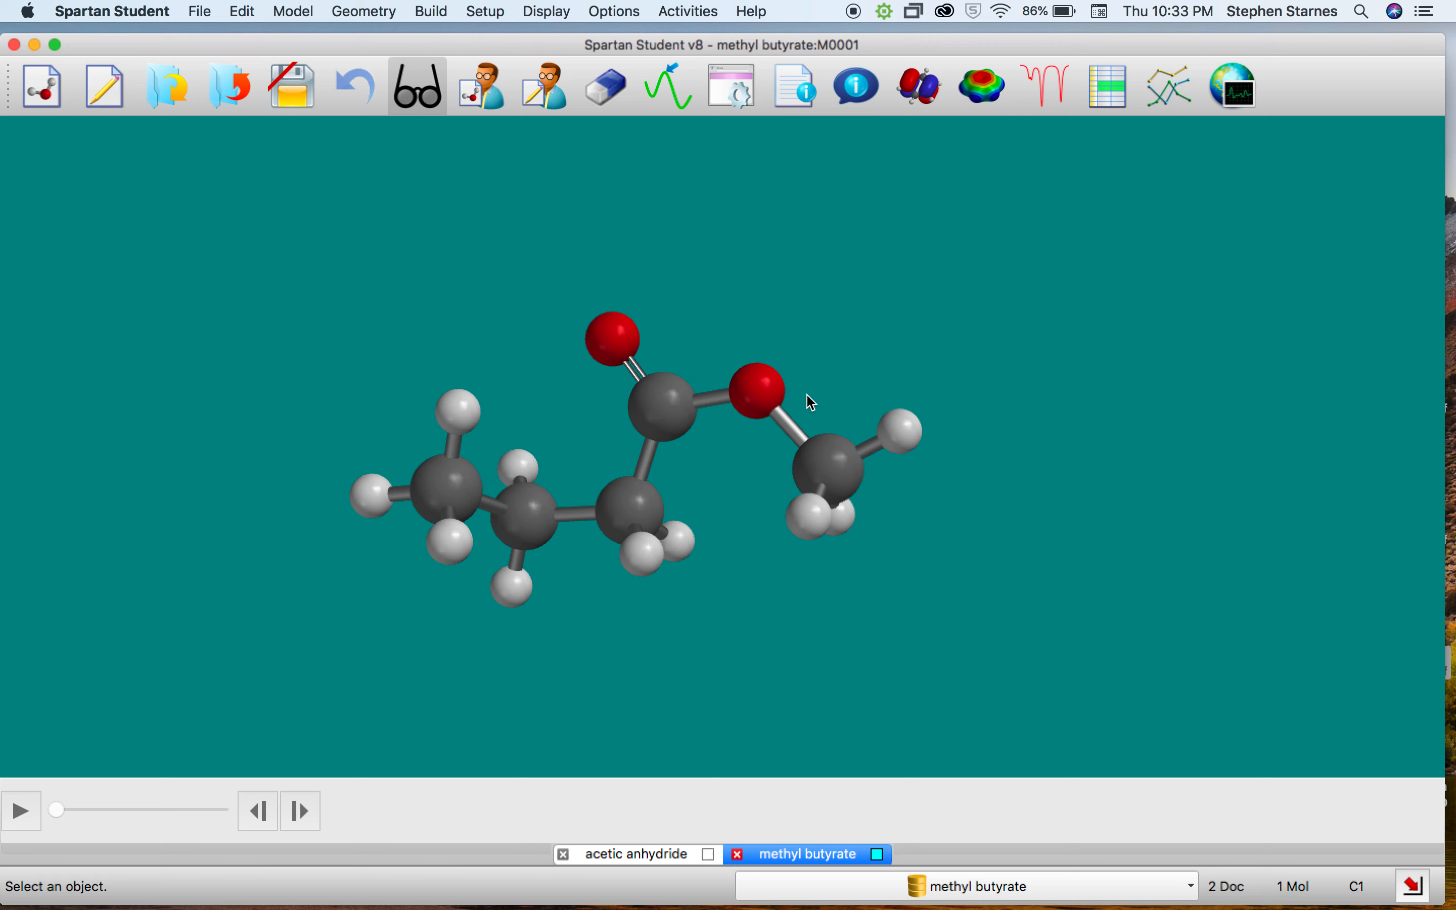
{"action": "left_click", "coordinate": [106, 91]}
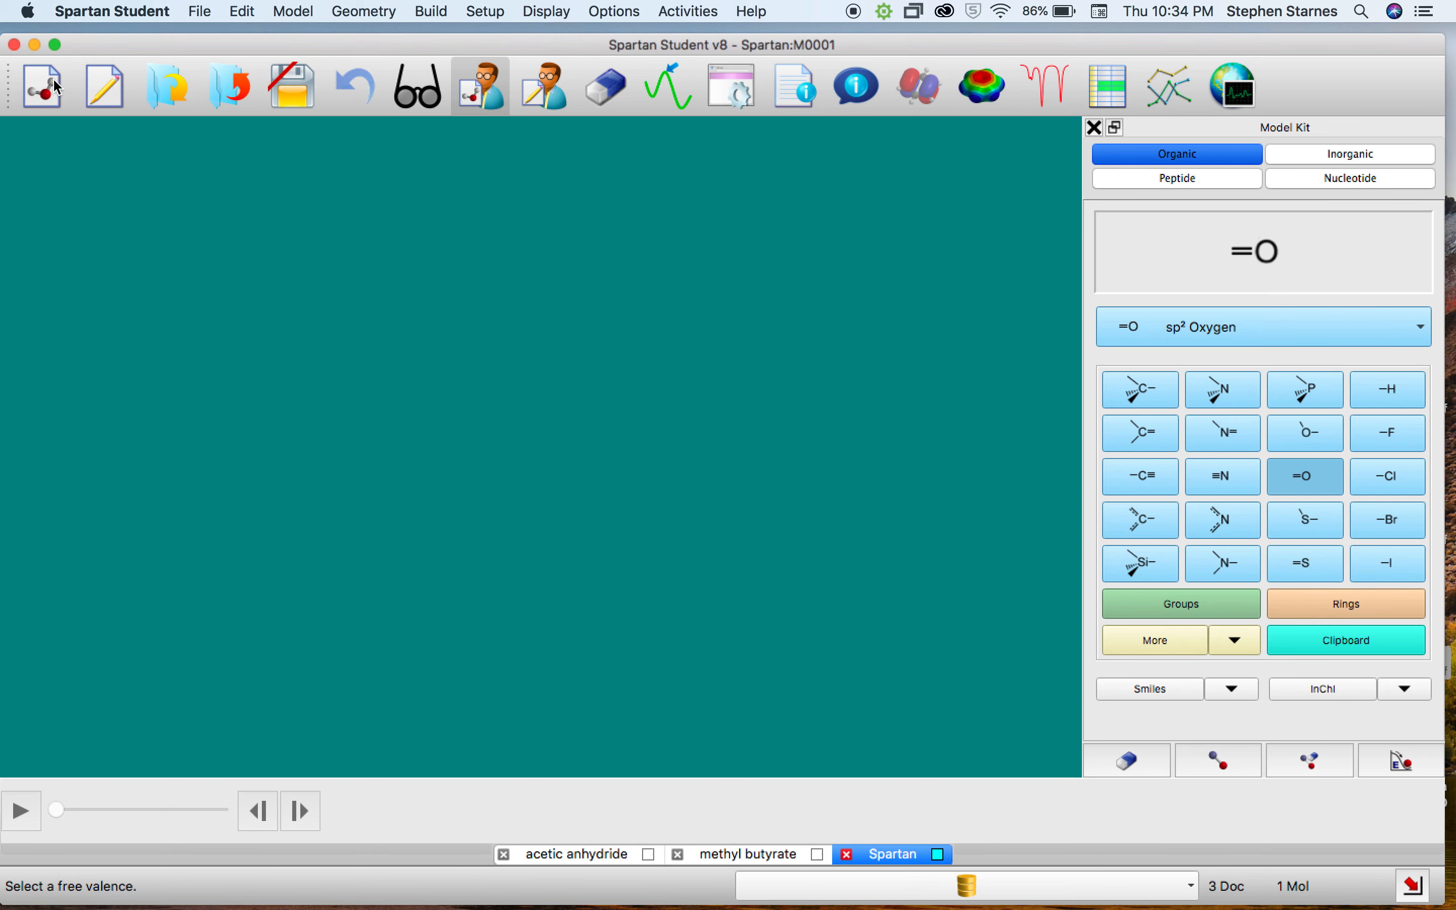
{"action": "left_click", "coordinate": [1141, 389]}
{"action": "left_click", "coordinate": [582, 410]}
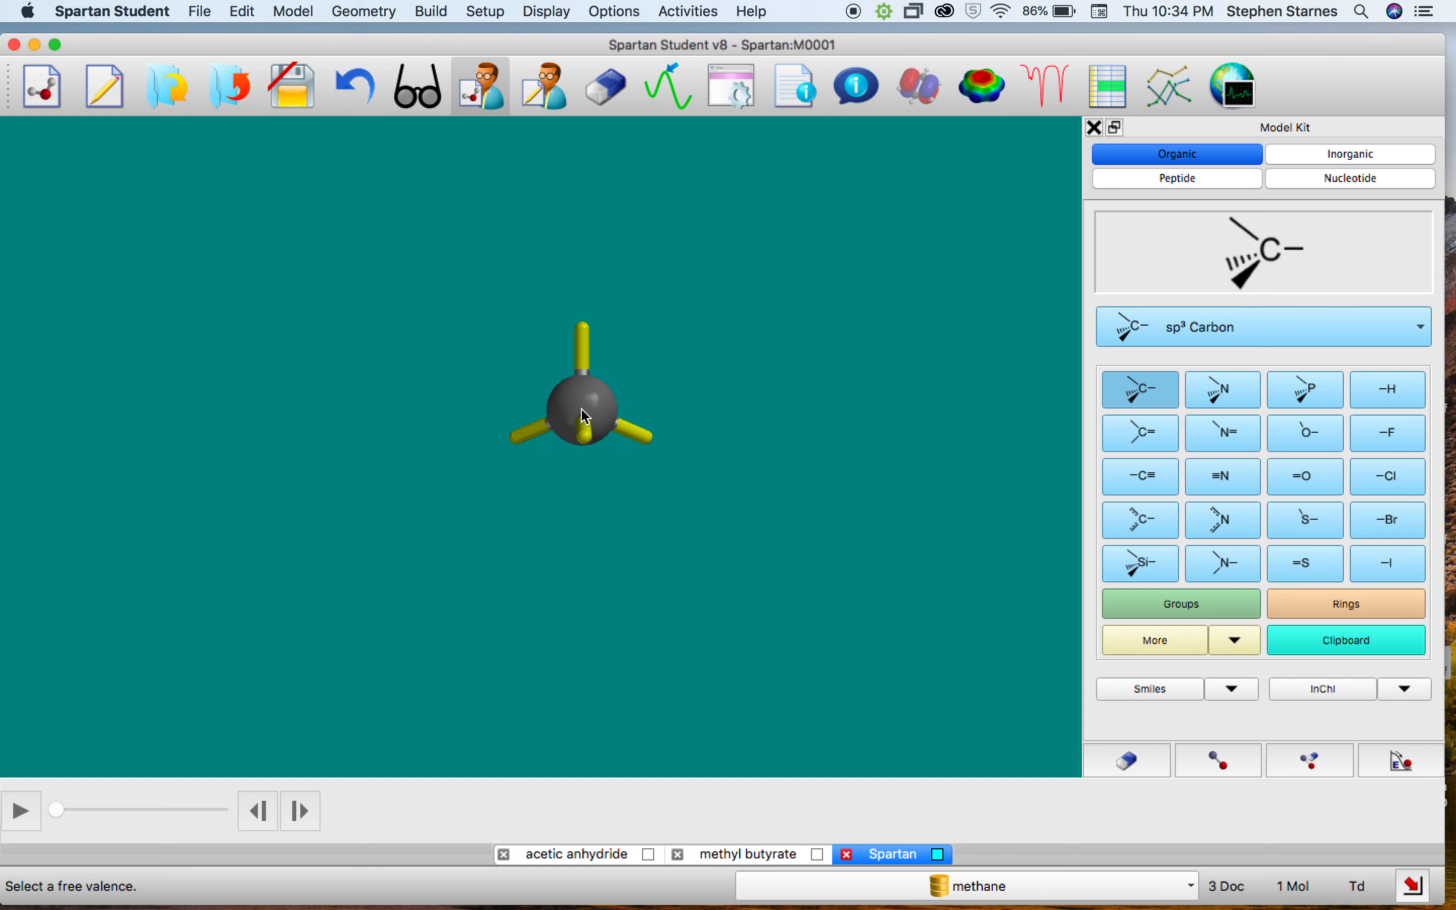
{"action": "left_click", "coordinate": [650, 442]}
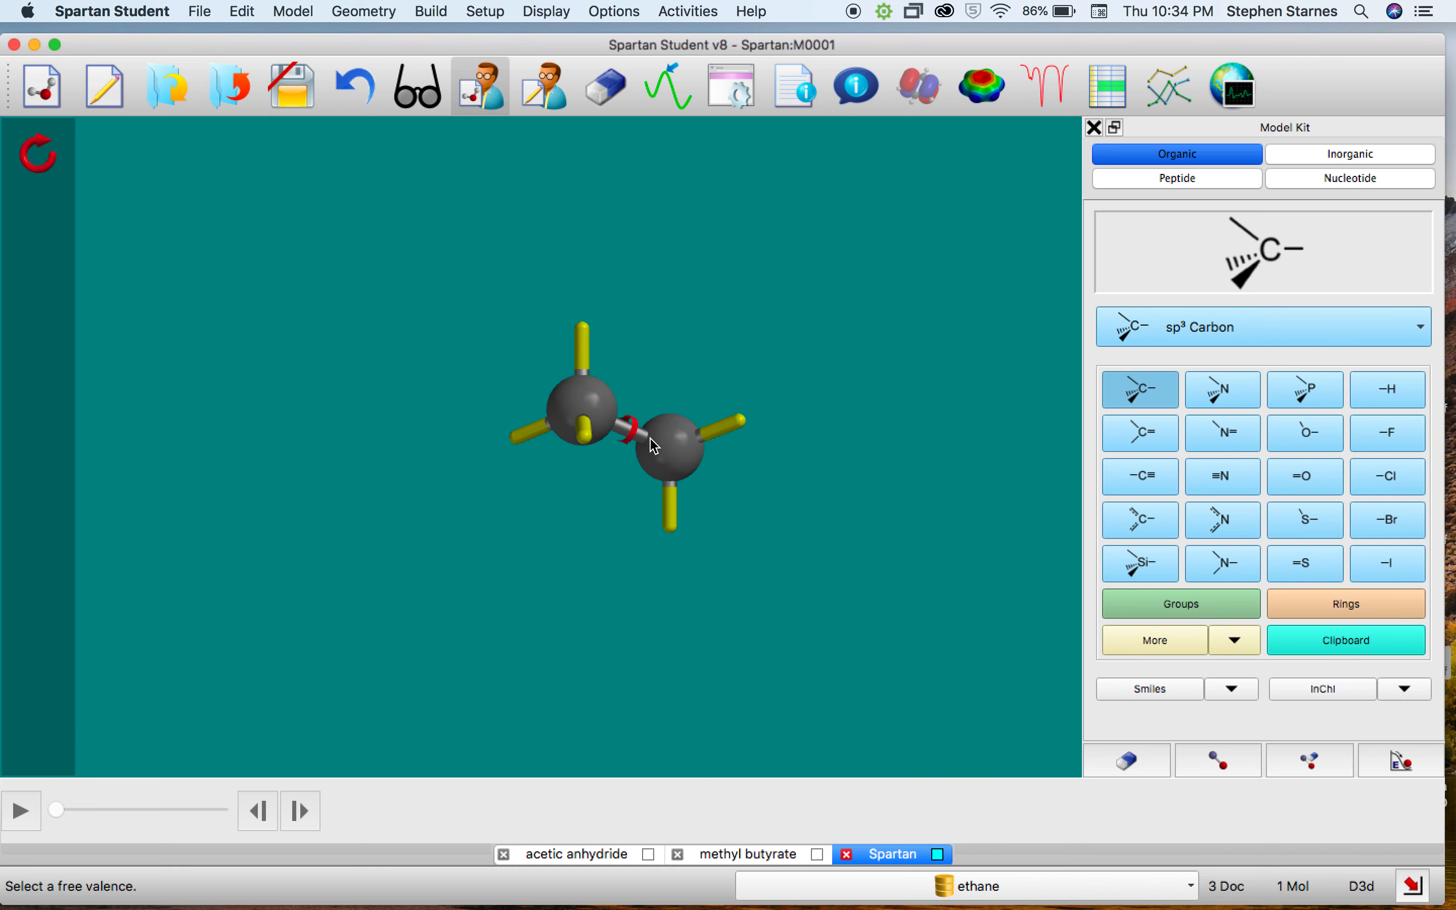
{"action": "left_click", "coordinate": [537, 438]}
{"action": "left_click", "coordinate": [588, 440]}
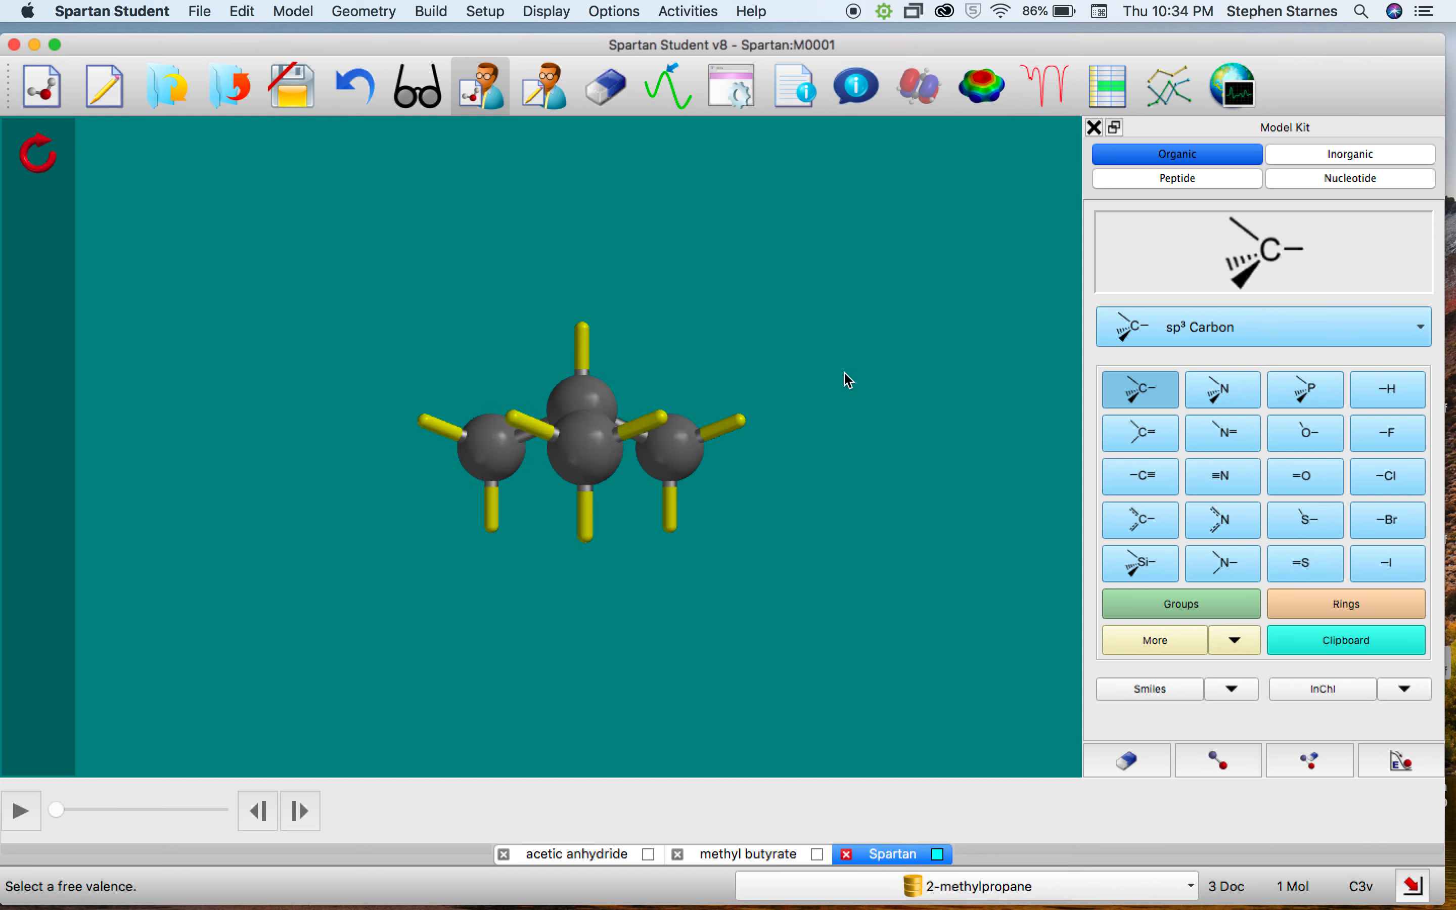
Delete the free valence on the central carbon to leave it bonded only to the three outer carbons.
{"action": "left_click_drag", "start_coordinate": [845, 374], "coordinate": [806, 446]}
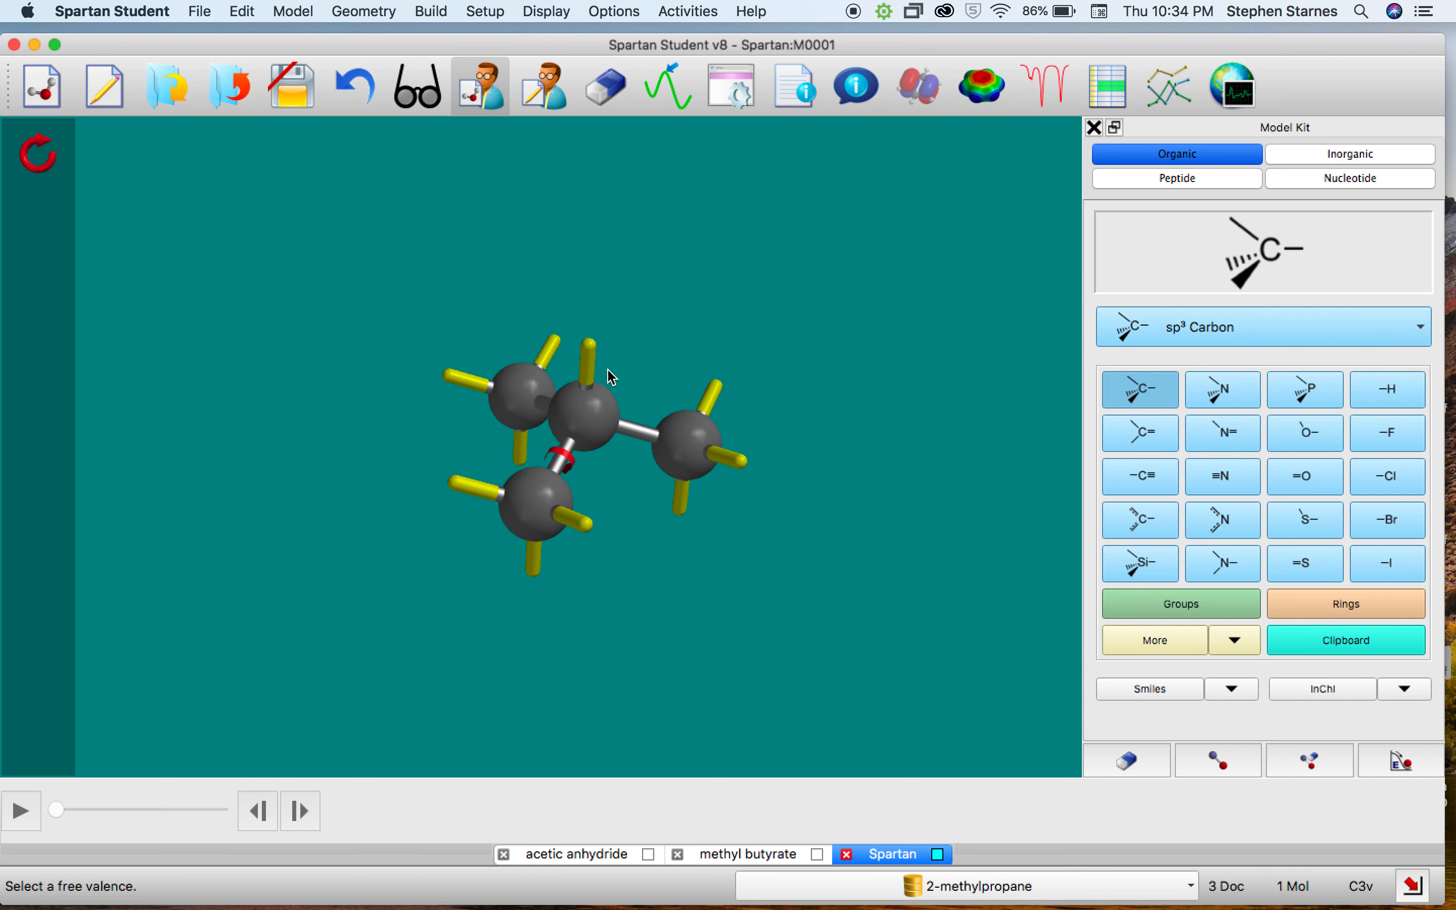
{"action": "left_click", "coordinate": [1128, 768]}
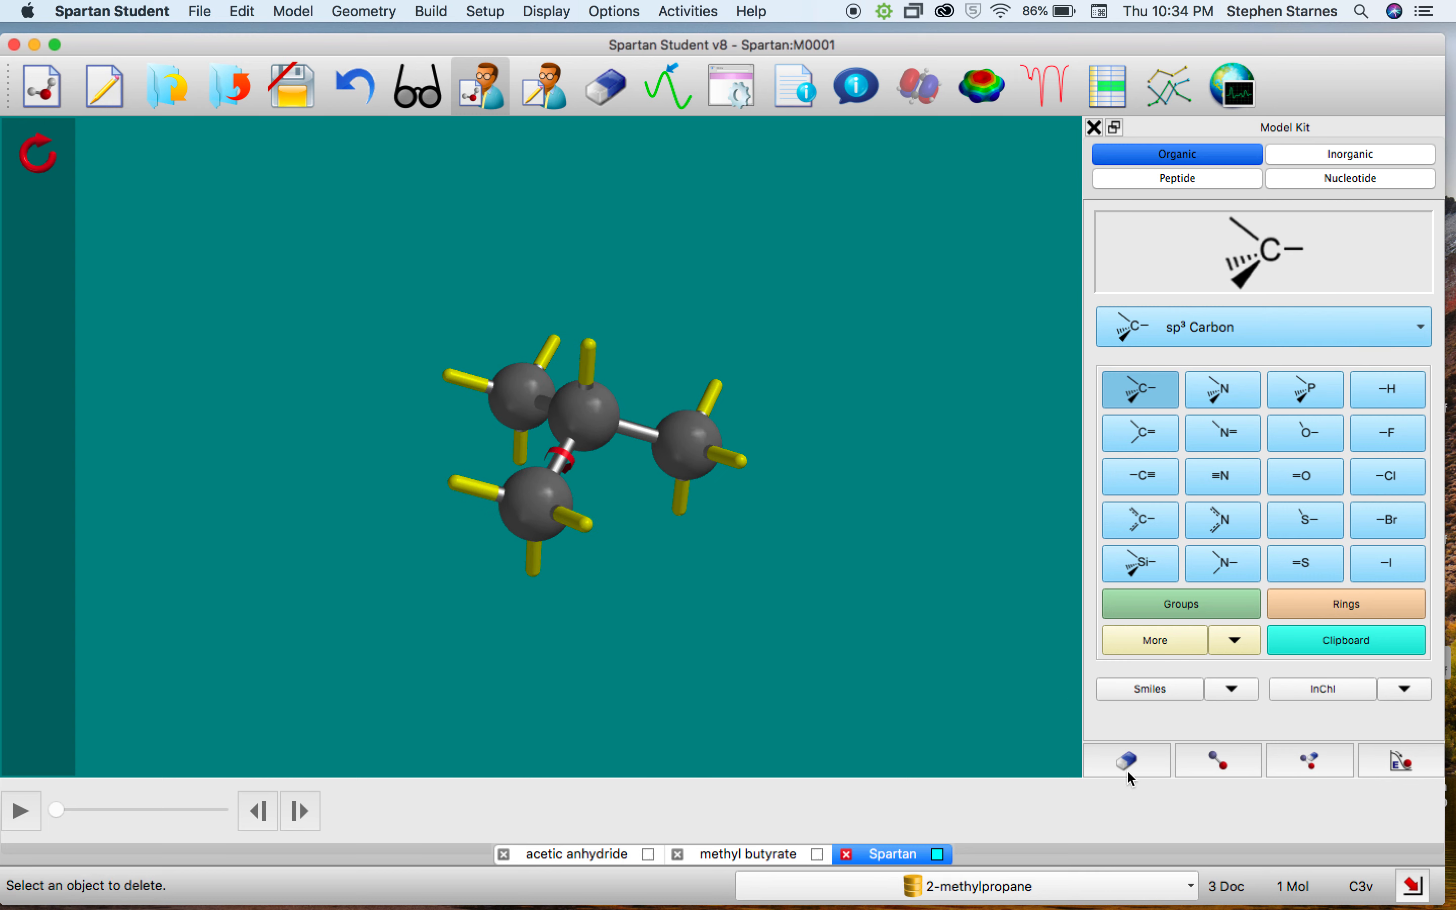
{"action": "left_click", "coordinate": [1131, 764]}
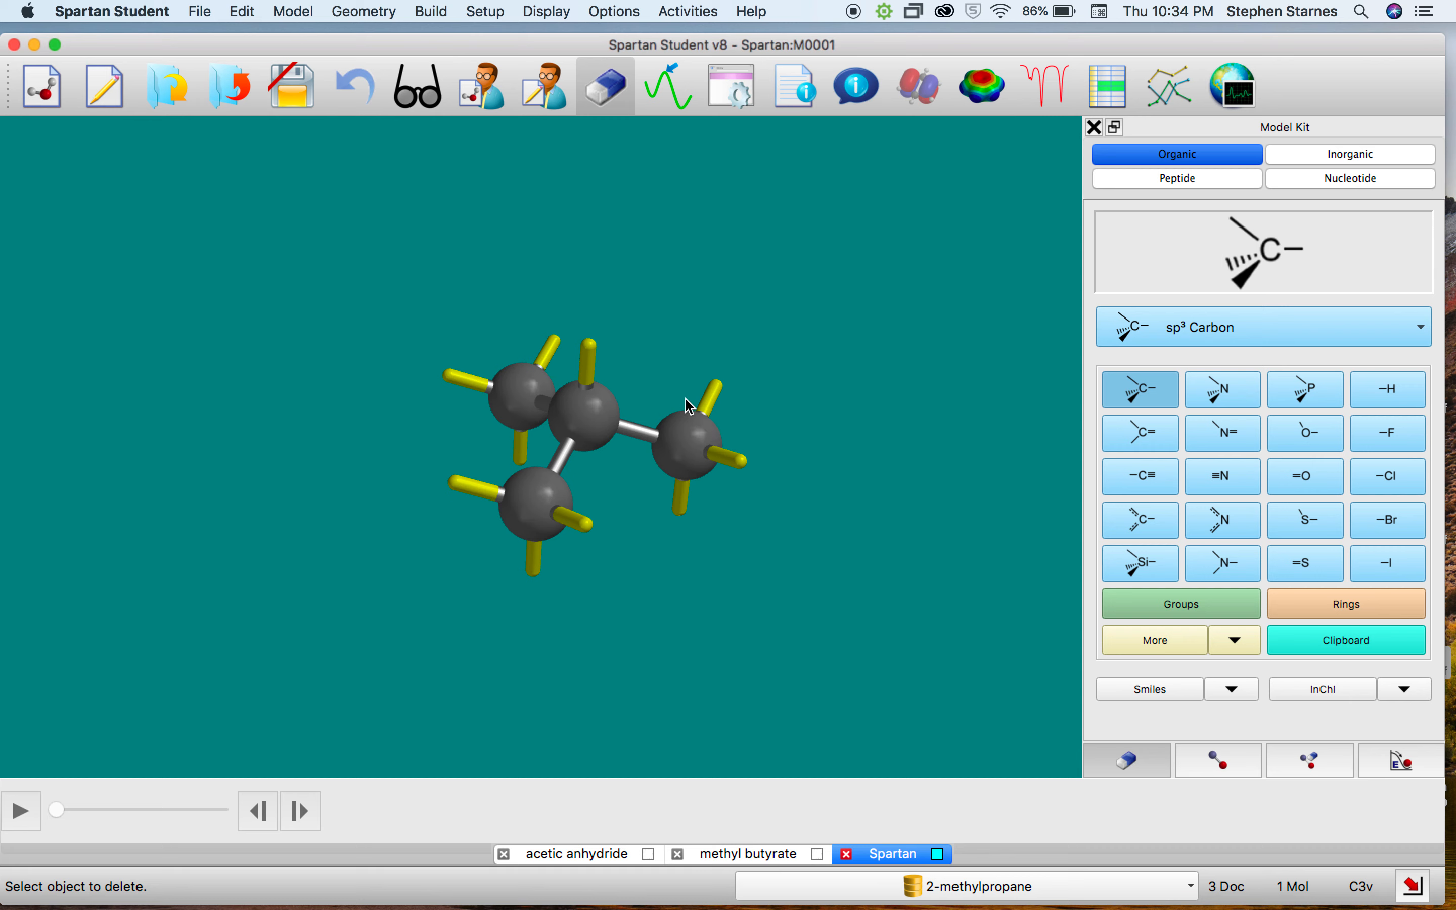
{"action": "left_click", "coordinate": [589, 355]}
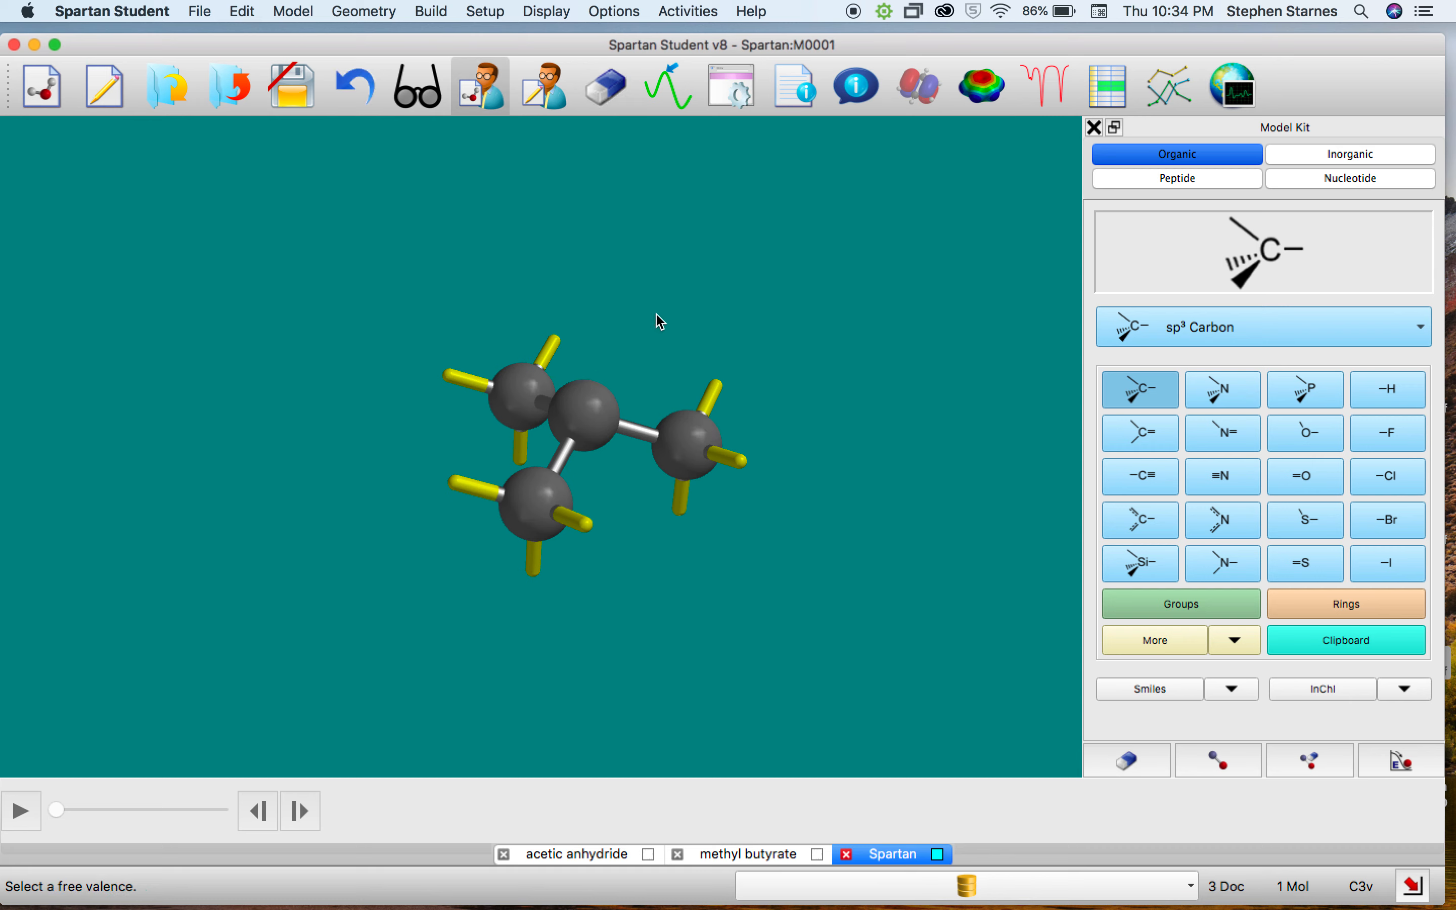
{"action": "left_click_drag", "start_coordinate": [656, 316], "coordinate": [744, 314]}
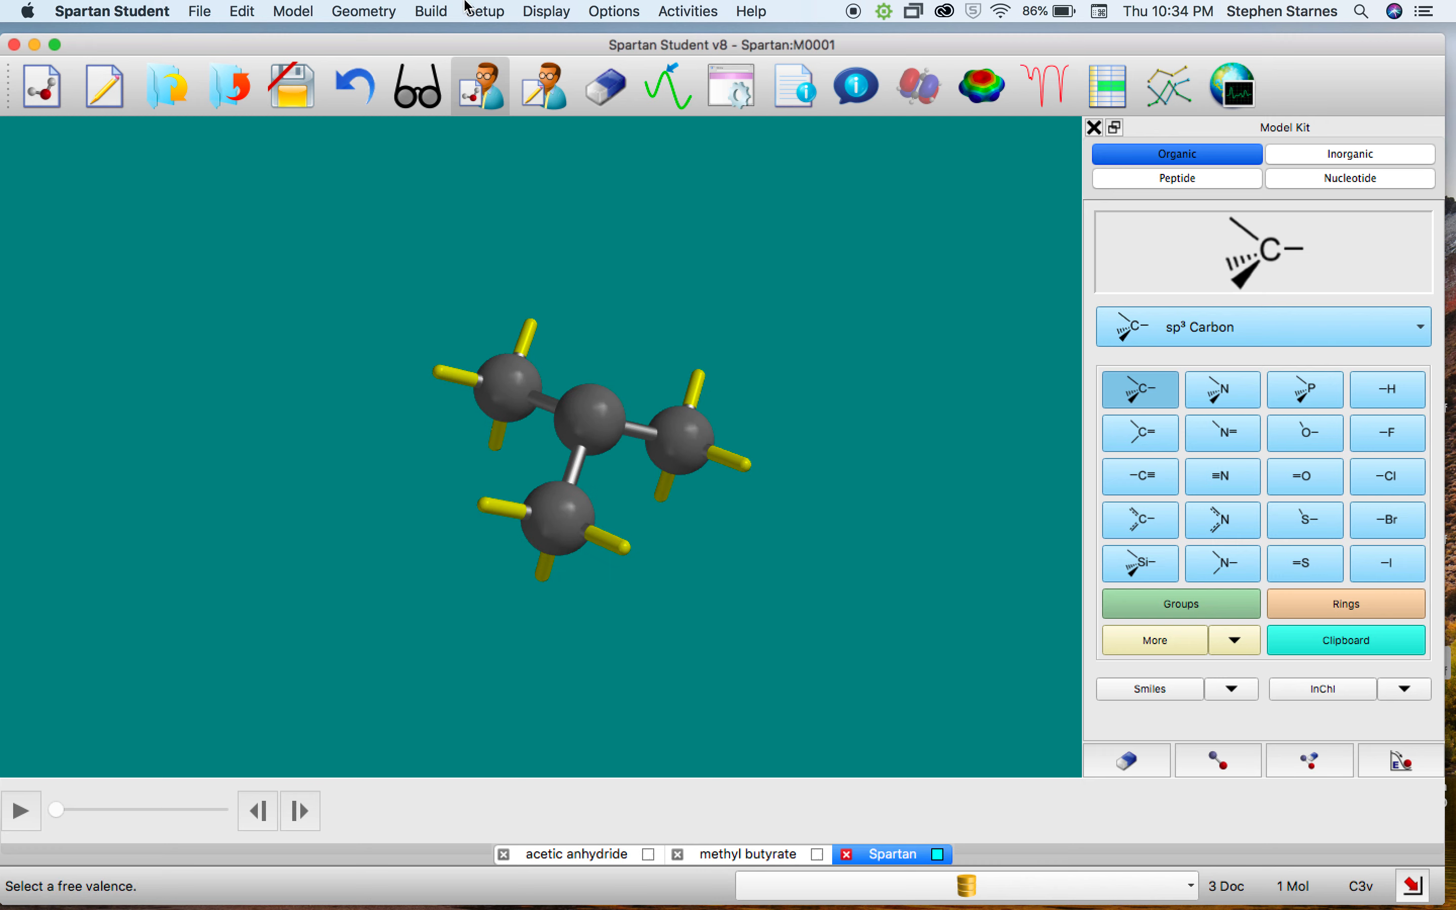
{"action": "left_click", "coordinate": [487, 11]}
{"action": "left_click", "coordinate": [496, 38]}
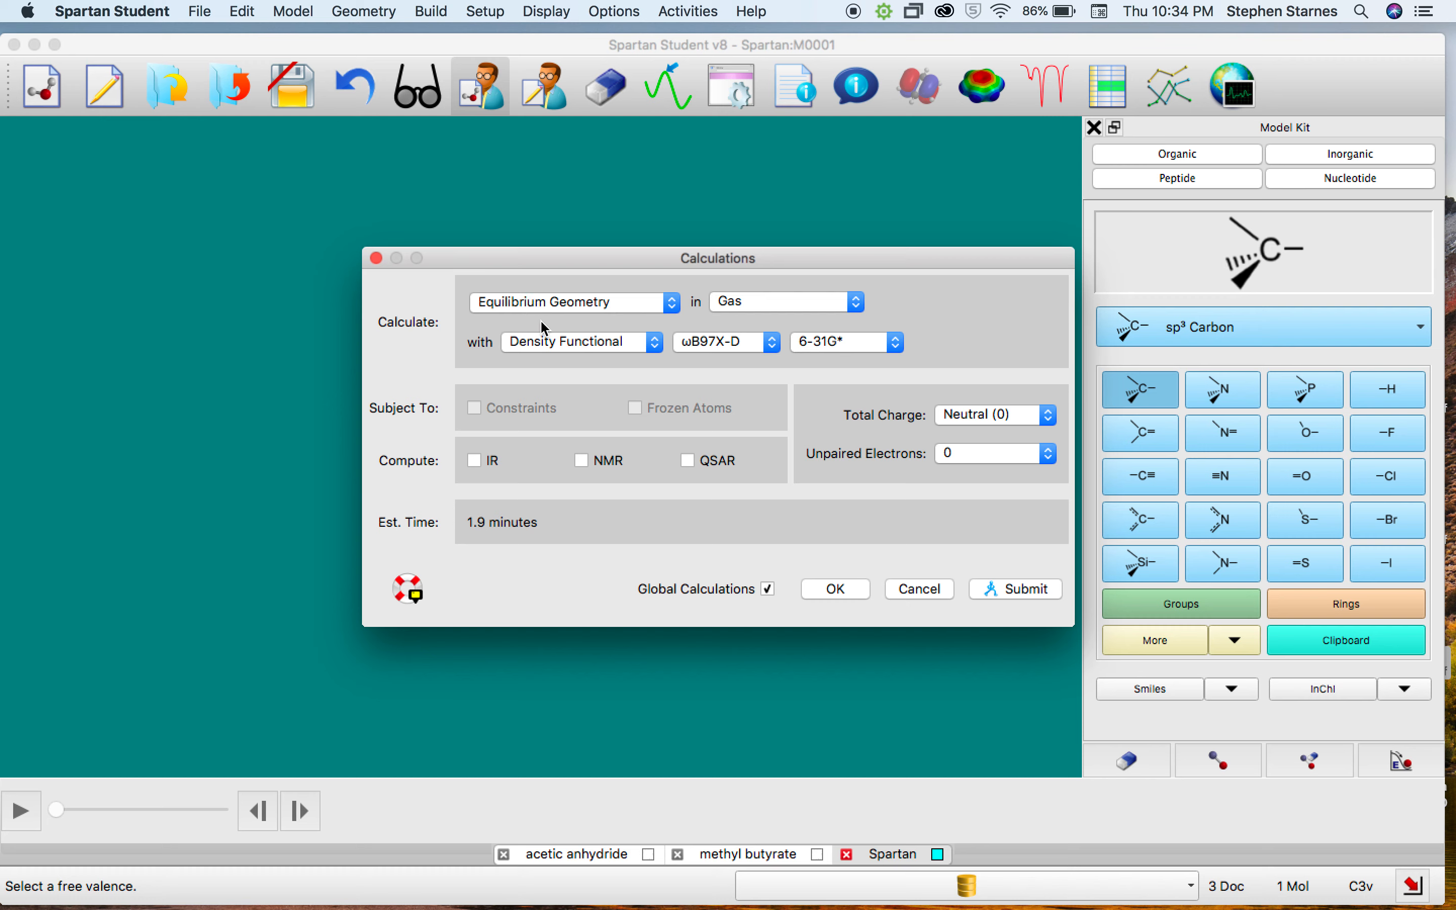
{"action": "left_click", "coordinate": [544, 341]}
{"action": "left_click", "coordinate": [542, 287]}
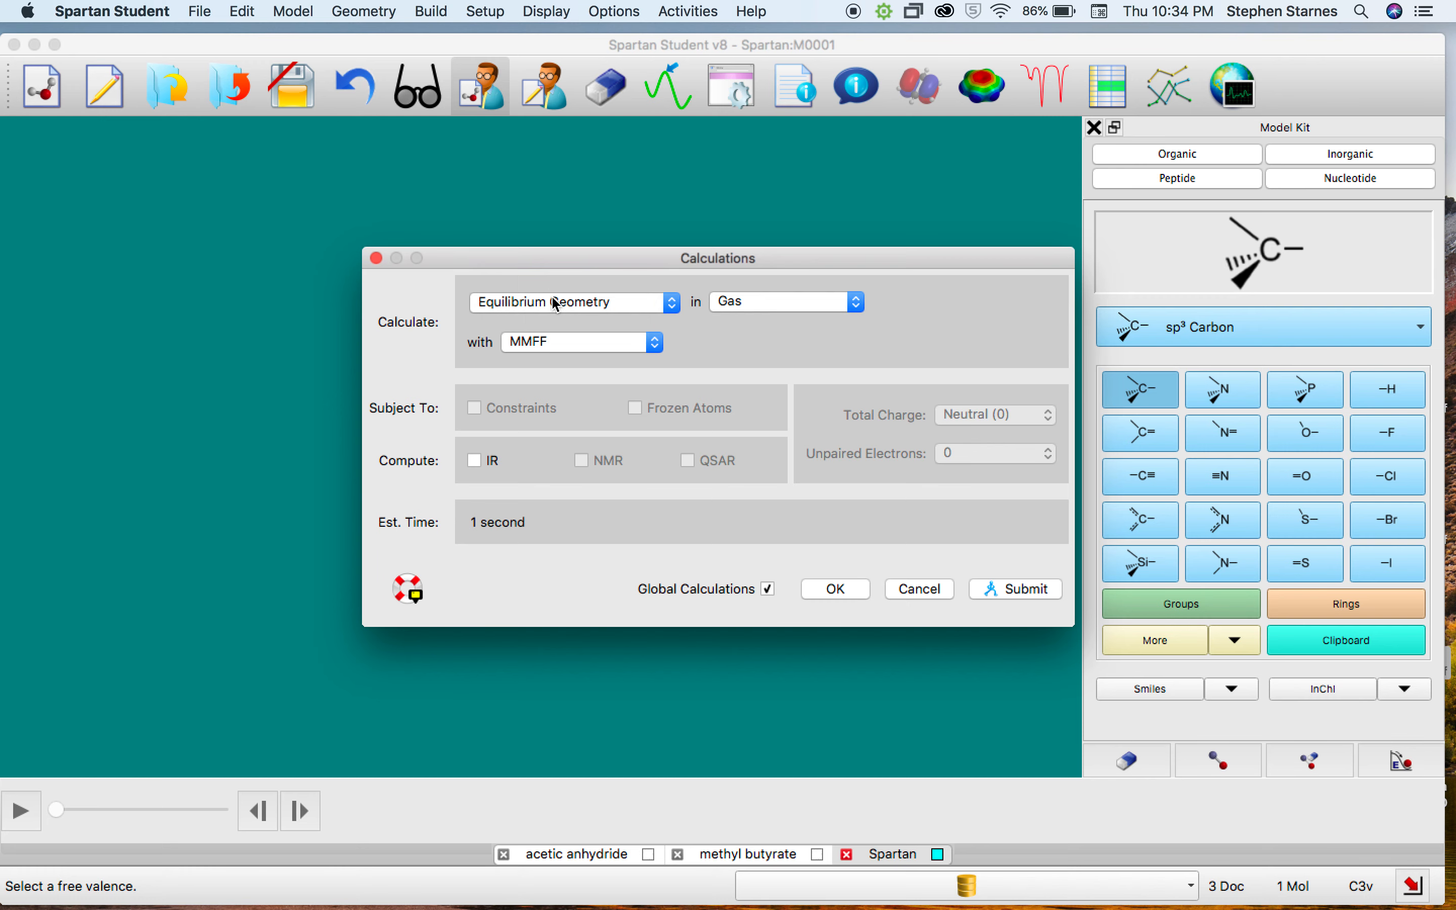
{"action": "left_click", "coordinate": [553, 303]}
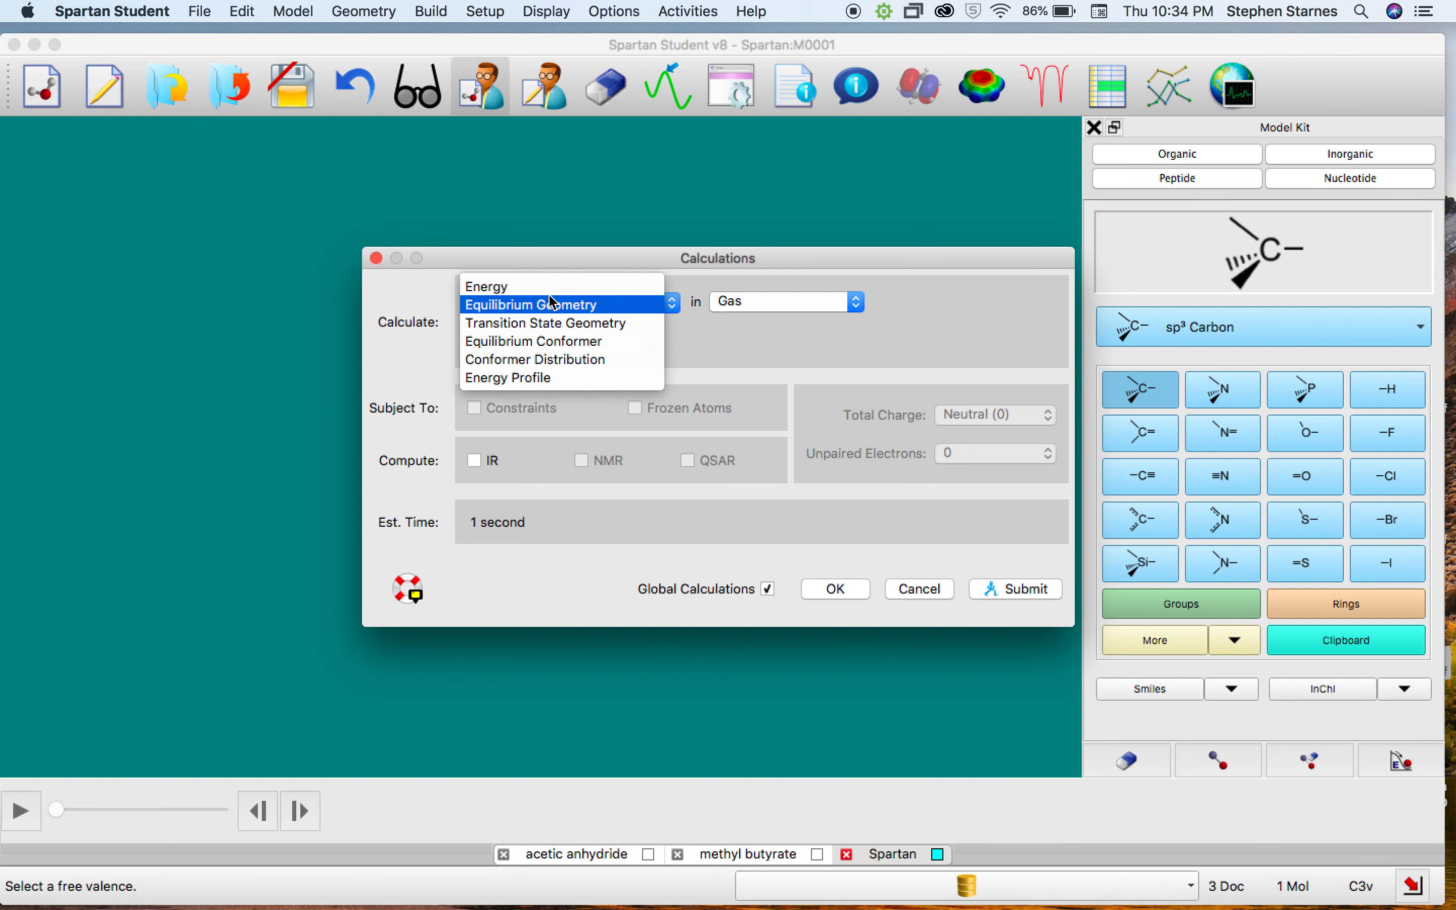
{"action": "left_click", "coordinate": [557, 325]}
{"action": "left_click", "coordinate": [552, 303]}
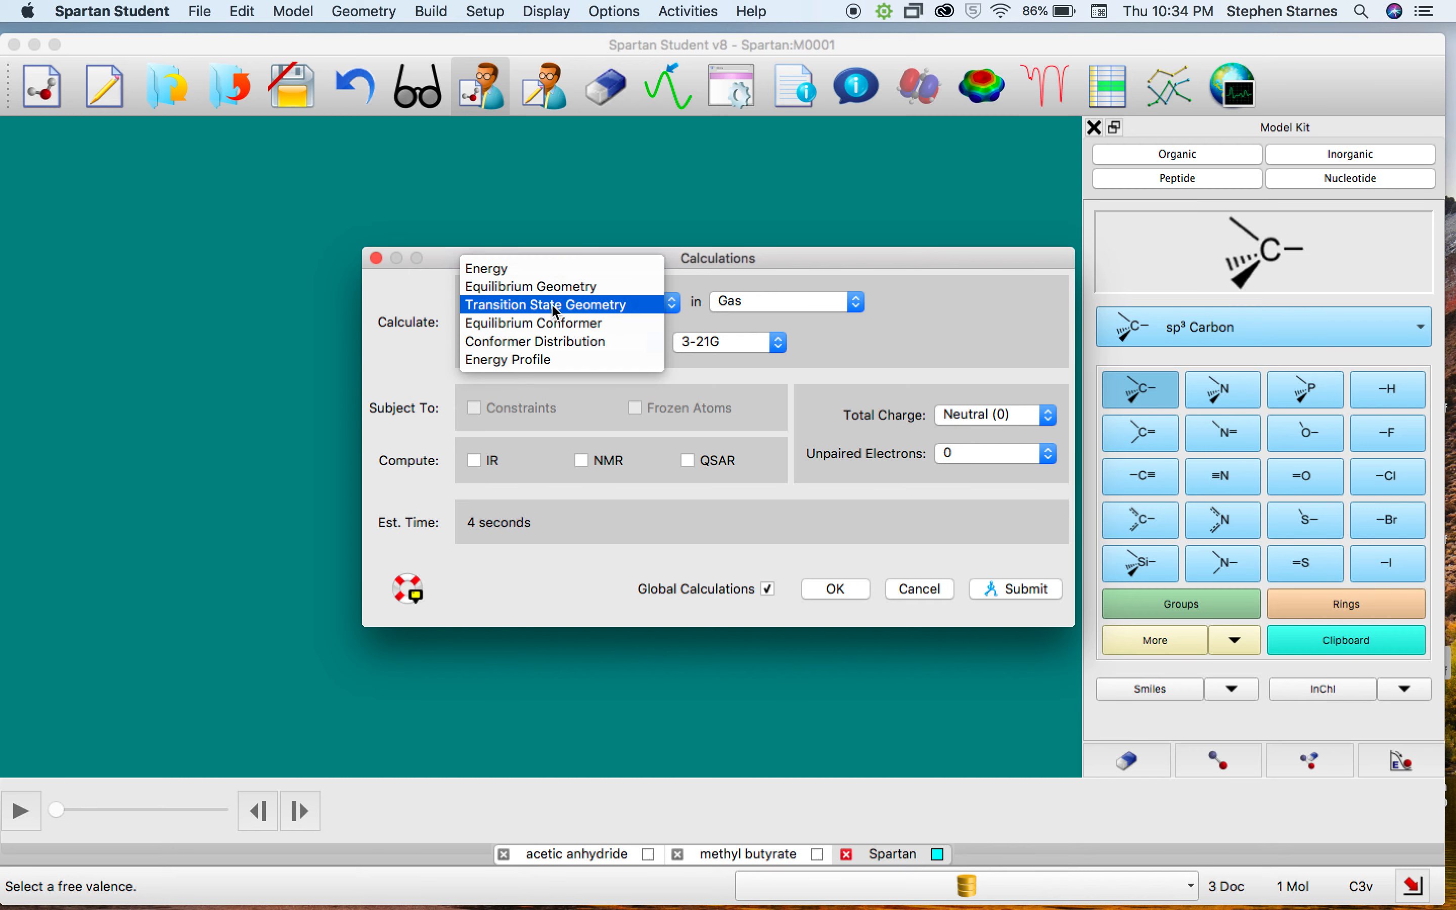
{"action": "left_click", "coordinate": [555, 288]}
{"action": "left_click", "coordinate": [546, 332]}
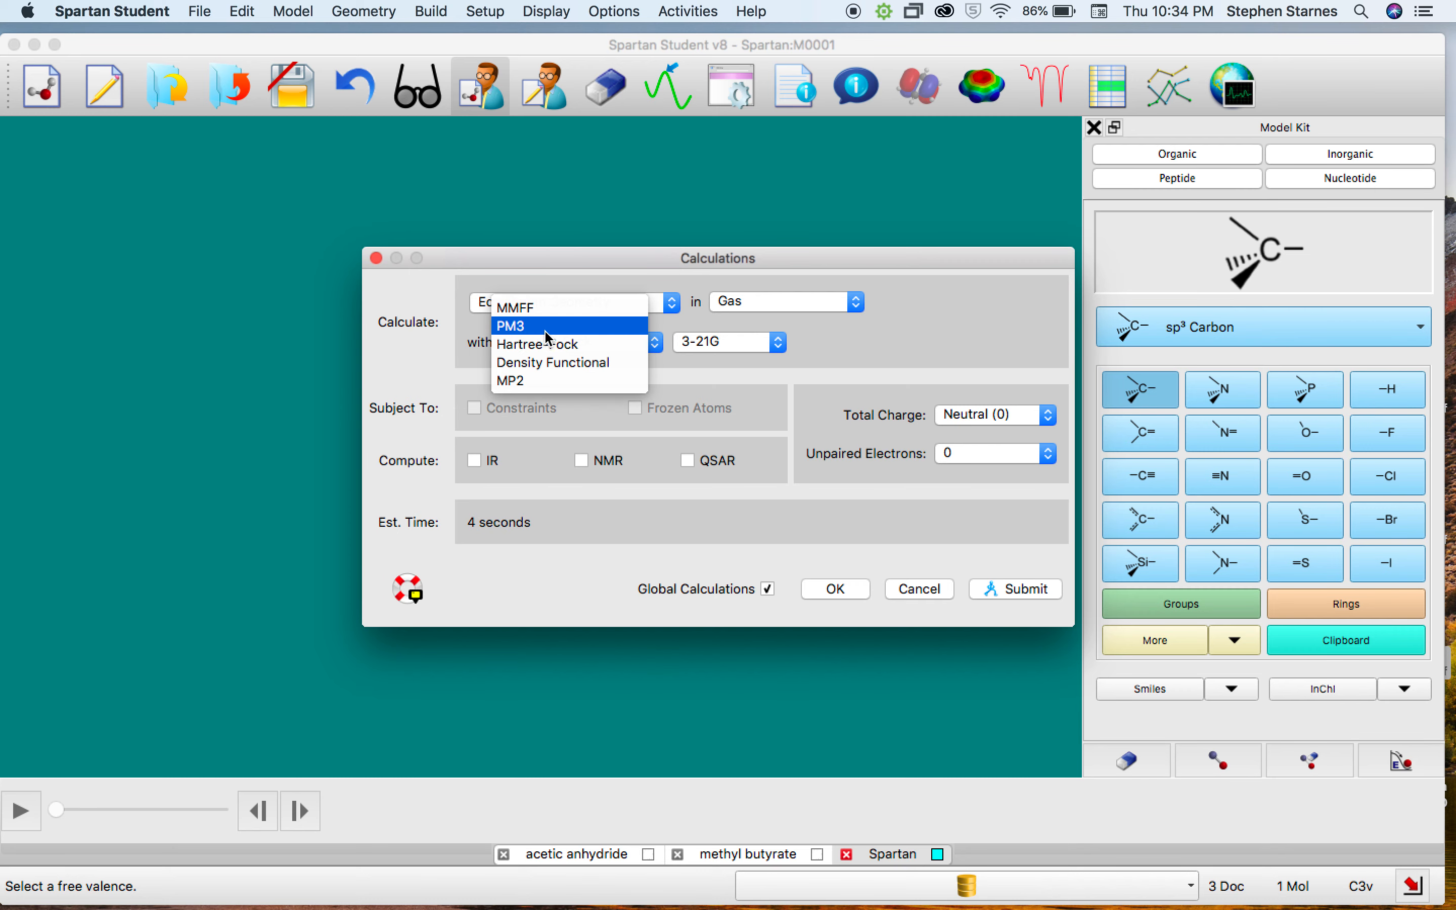
{"action": "left_click", "coordinate": [547, 331]}
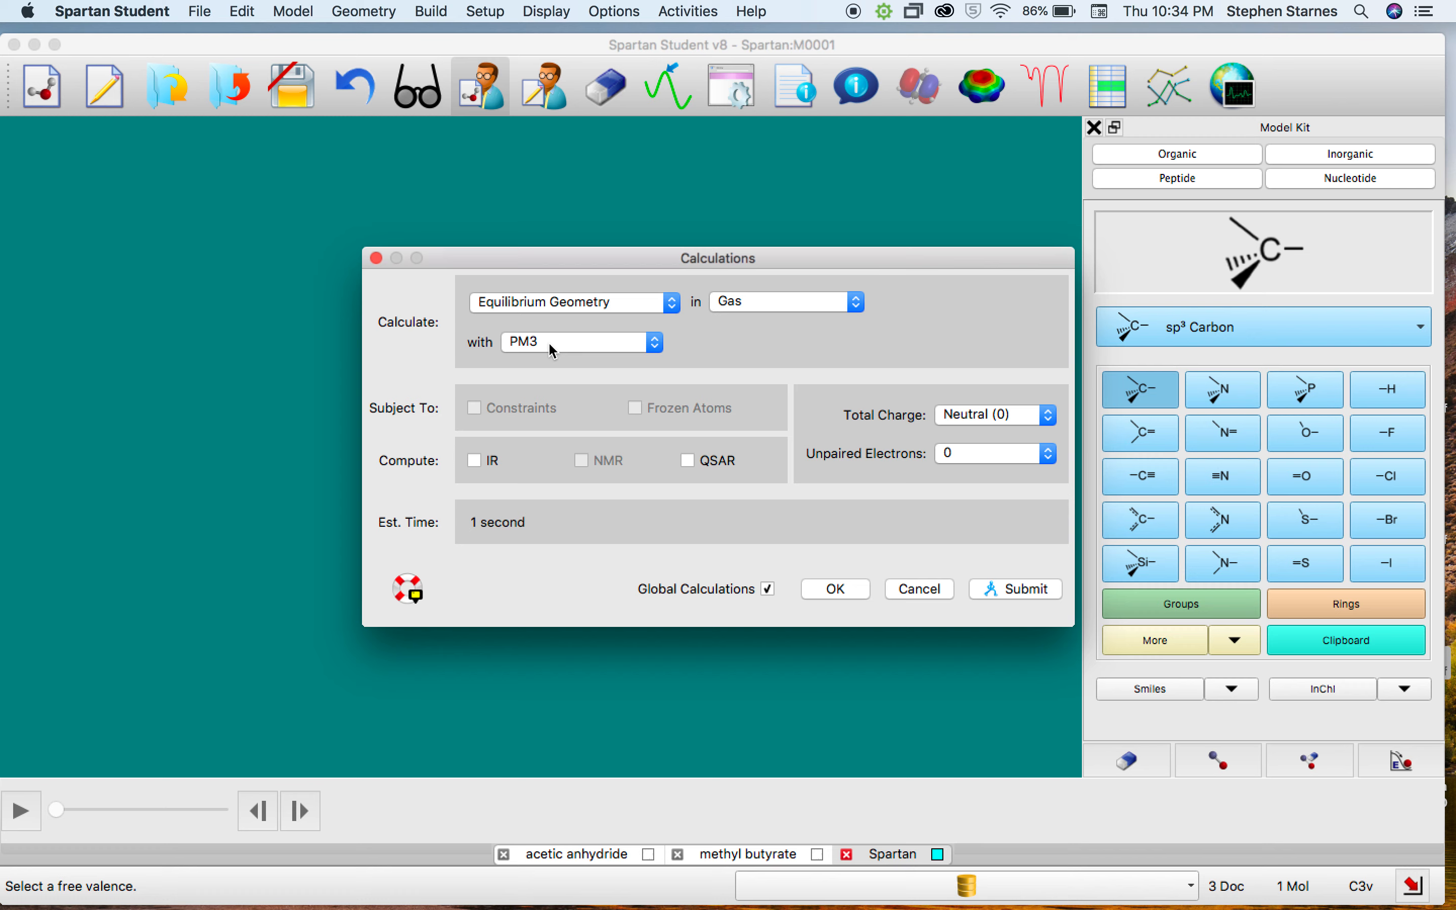
{"action": "left_click", "coordinate": [542, 341]}
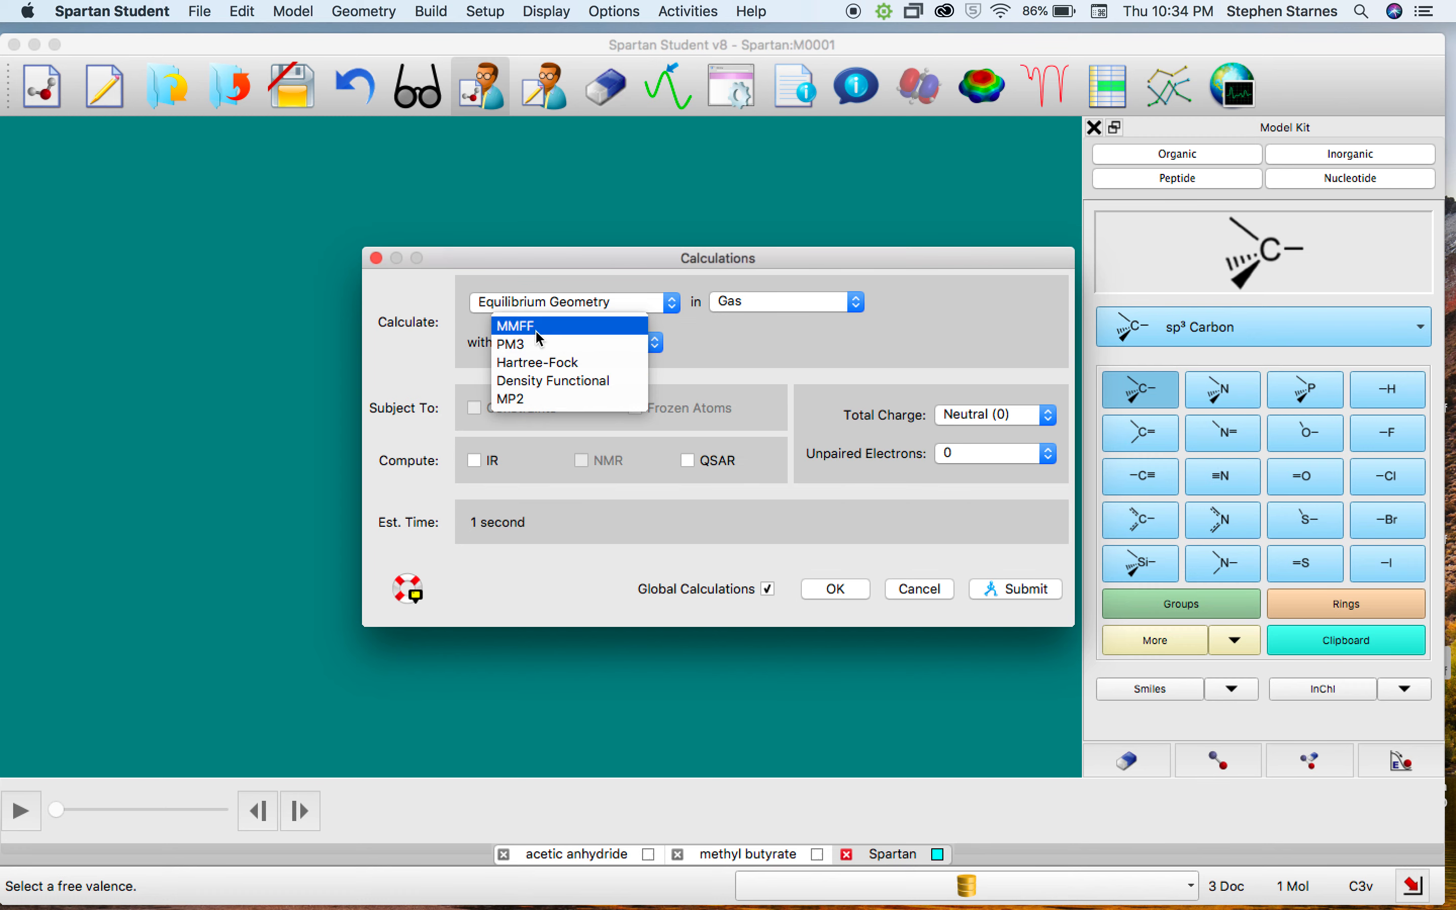
{"action": "left_click", "coordinate": [541, 327]}
{"action": "left_click", "coordinate": [540, 341]}
{"action": "left_click", "coordinate": [540, 356]}
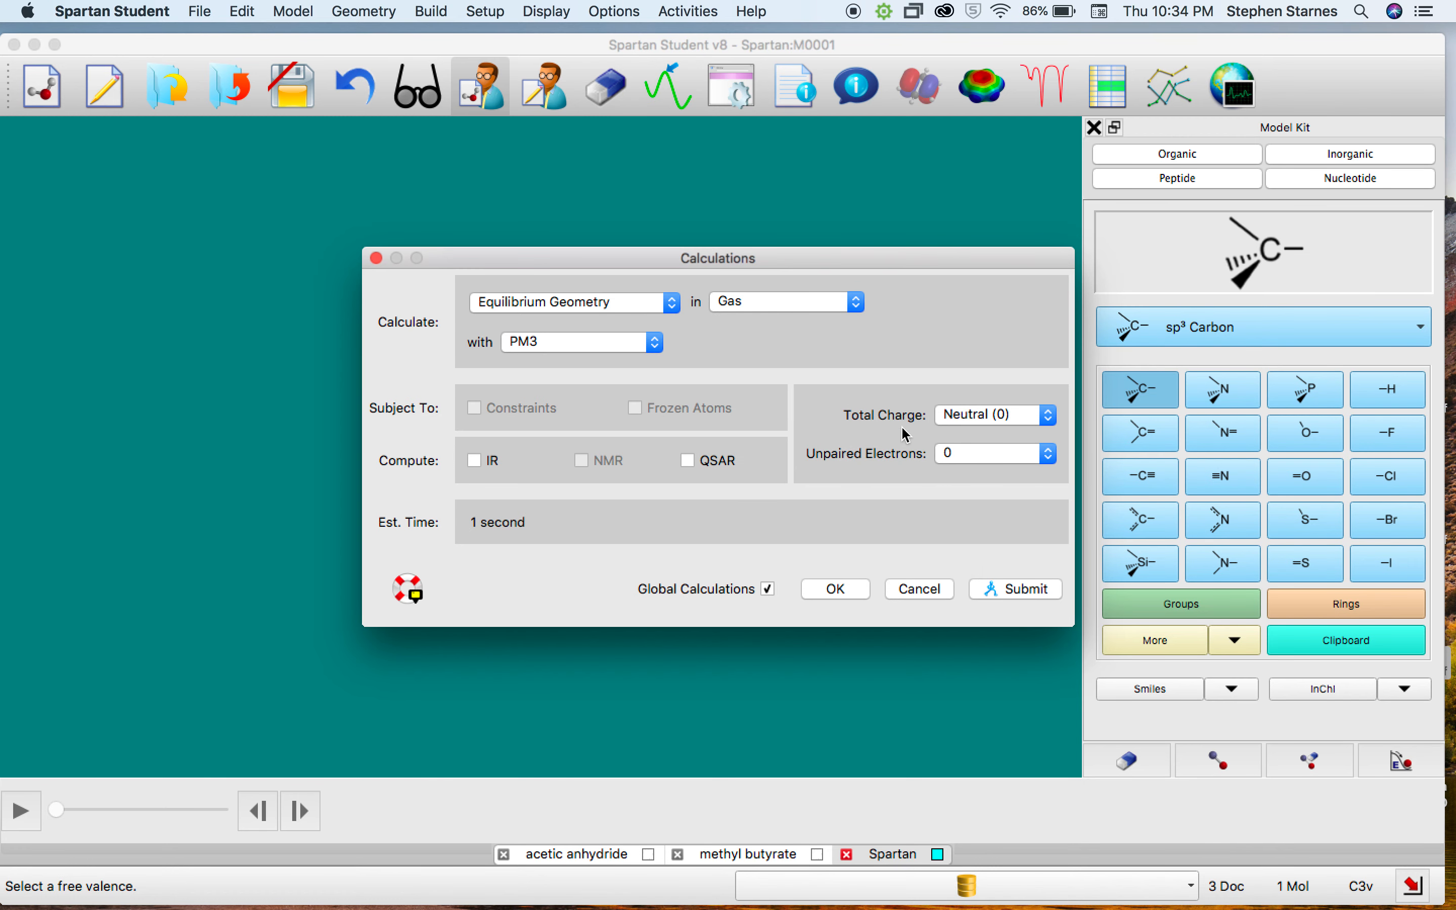
{"action": "left_click", "coordinate": [987, 418]}
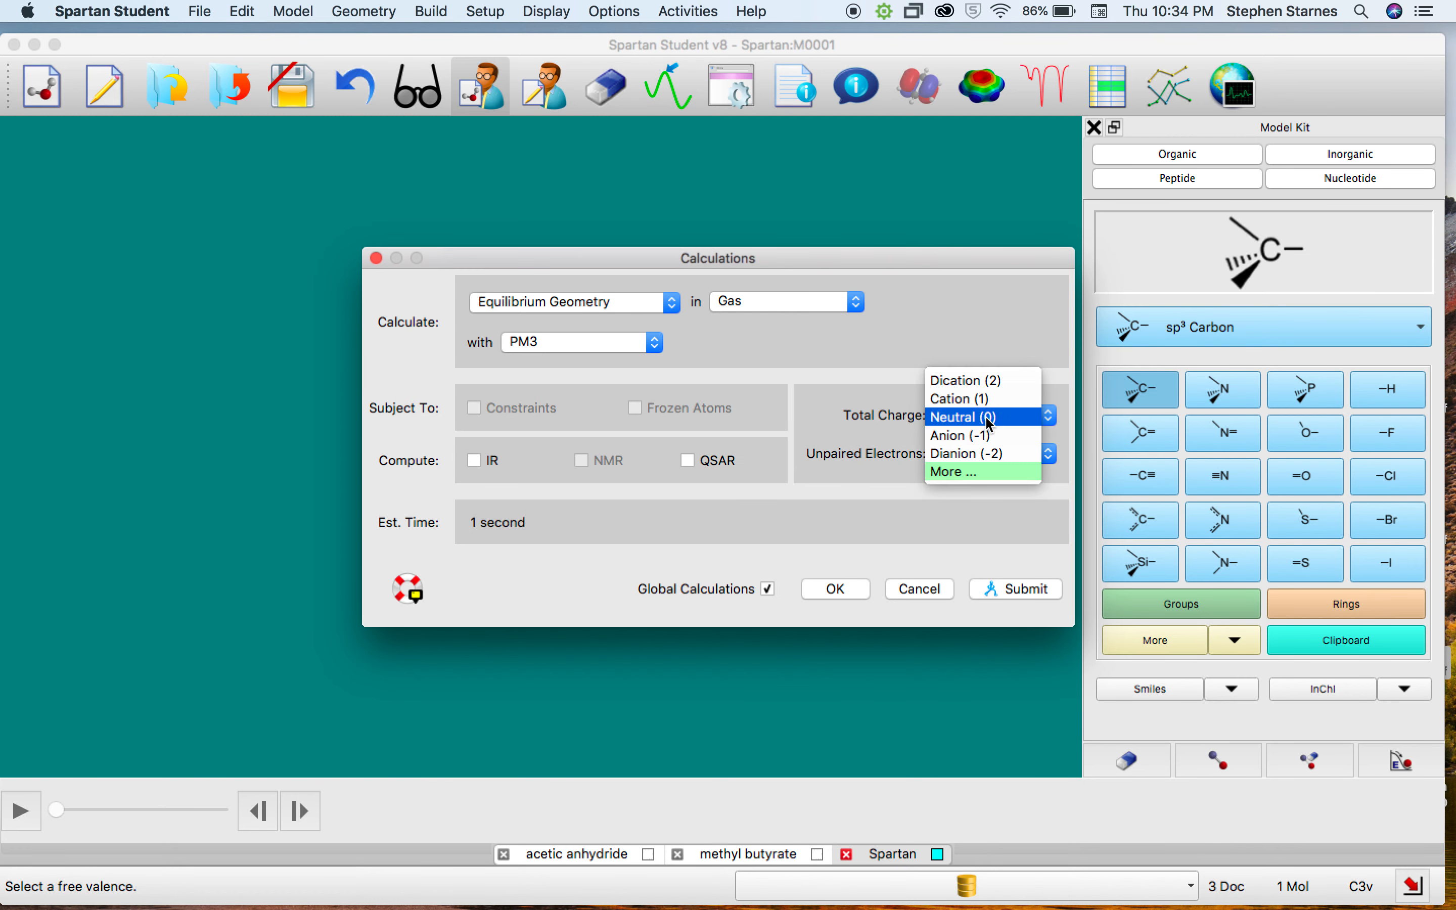
{"action": "left_click", "coordinate": [997, 402]}
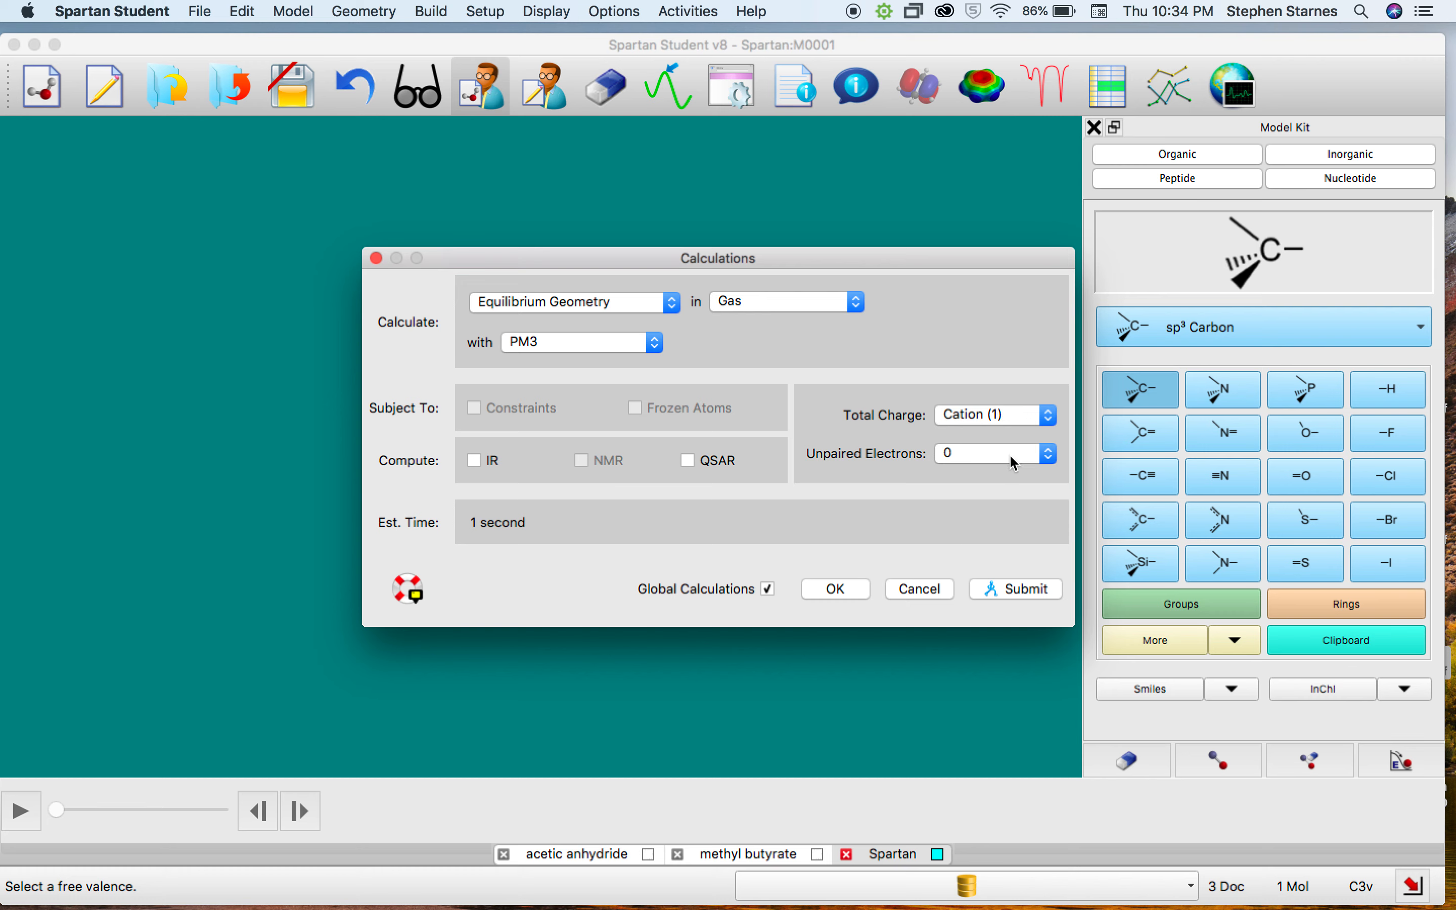
{"action": "left_click", "coordinate": [990, 461]}
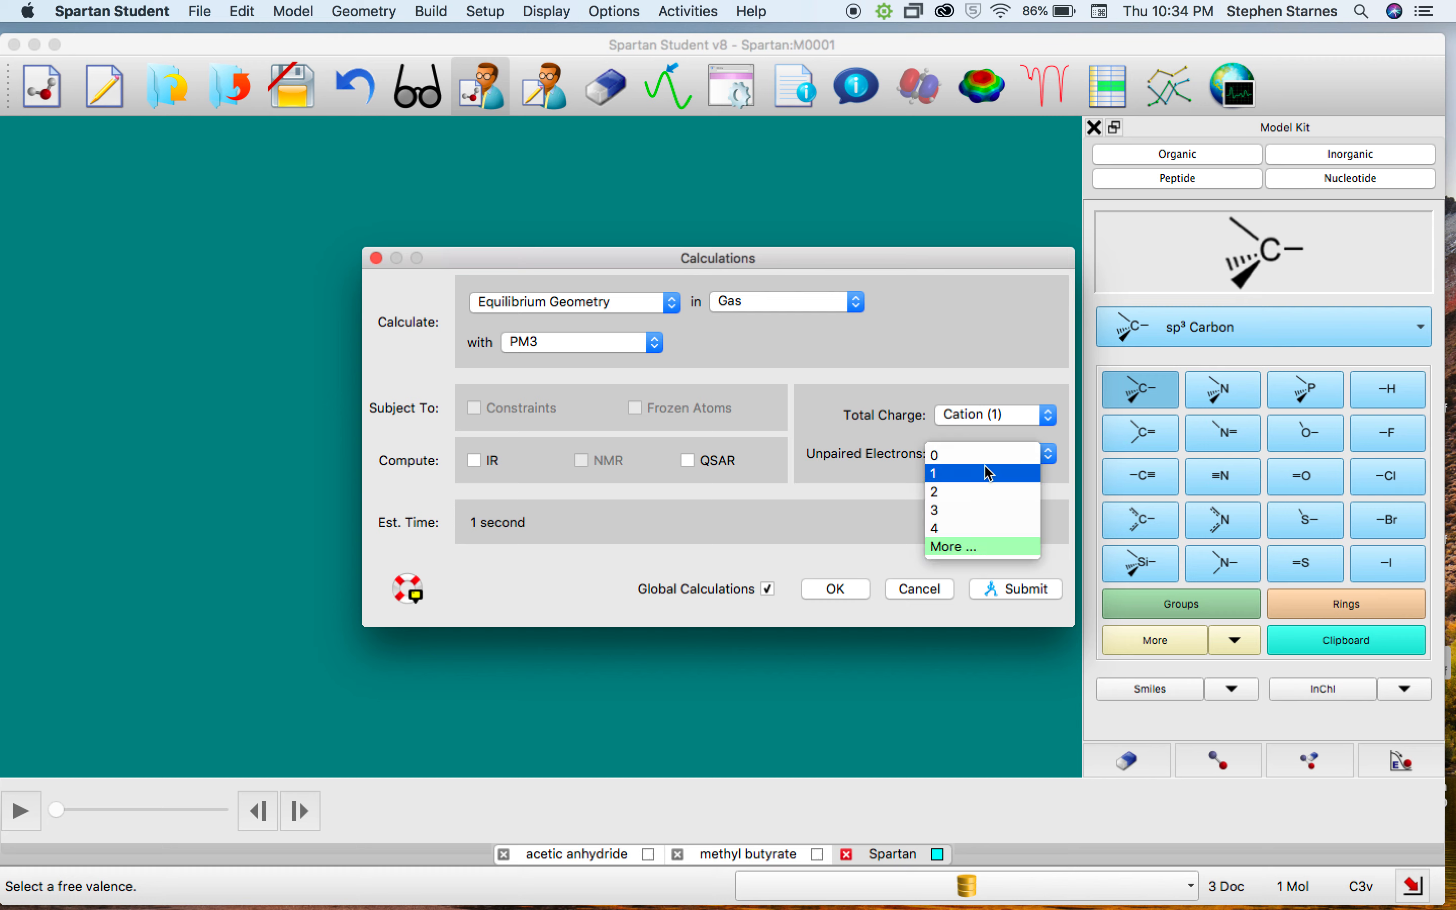
{"action": "left_click", "coordinate": [983, 454]}
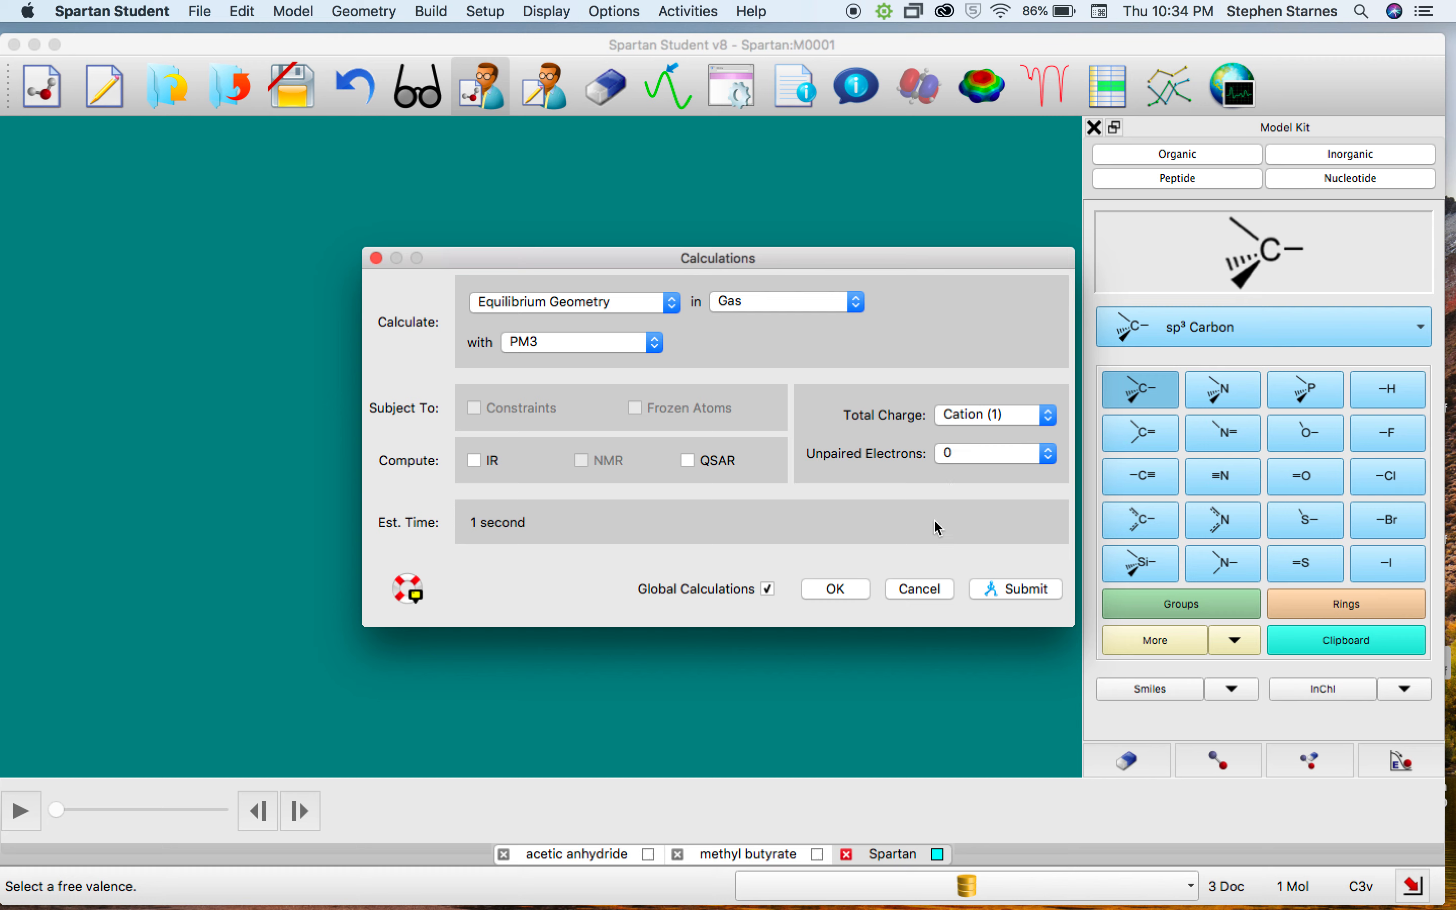
{"action": "left_click_drag", "start_coordinate": [877, 265], "coordinate": [742, 551]}
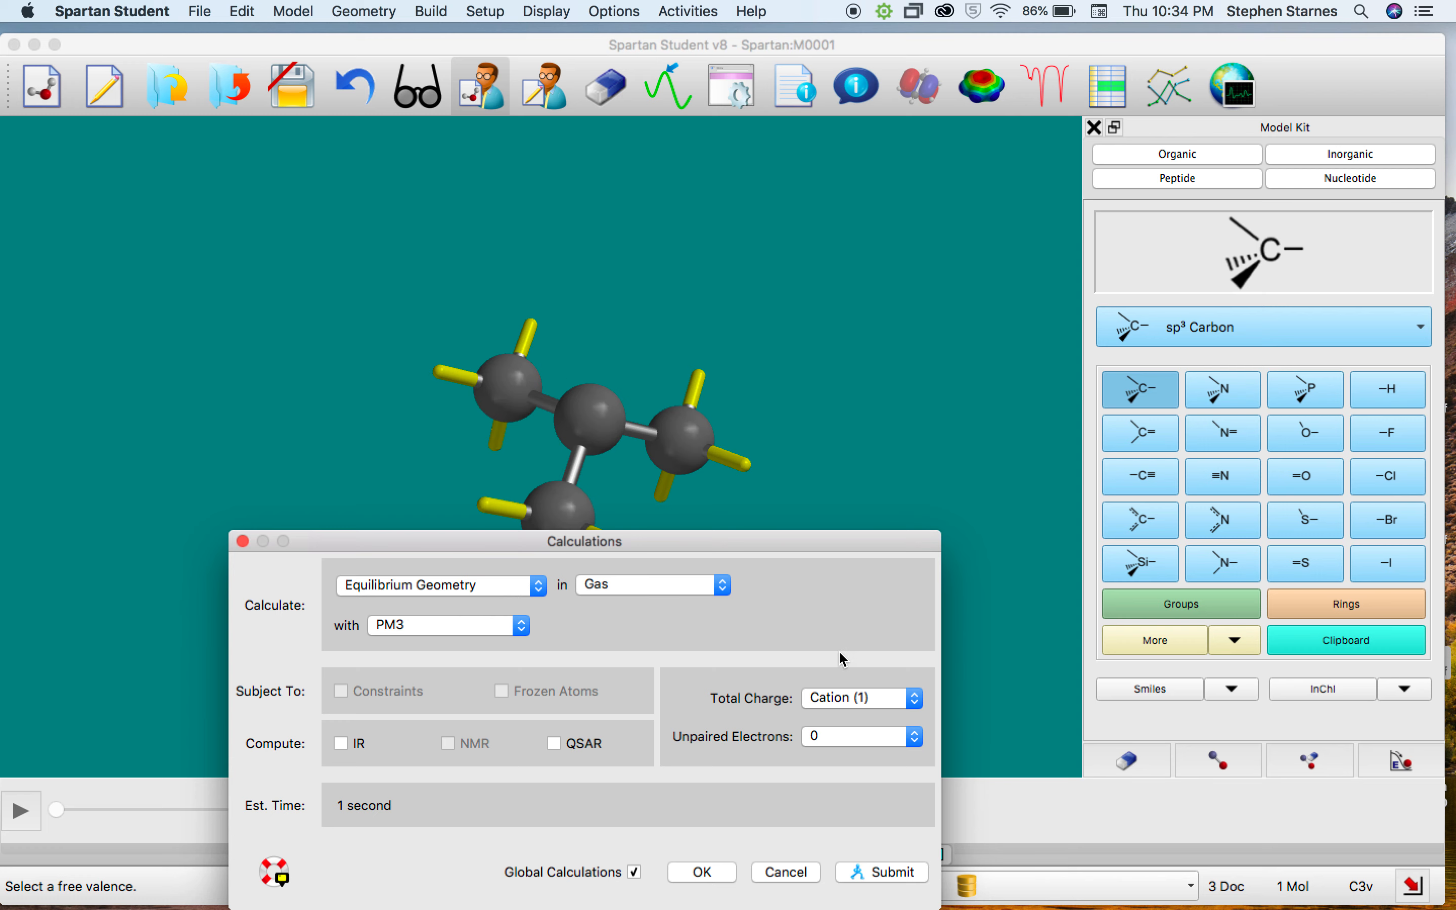
{"action": "left_click", "coordinate": [765, 865]}
Set up a PM3 equilibrium geometry calculation with total charge Cation (1) and submit it, saving the document as Spartan on the Desktop.
{"action": "left_click_drag", "start_coordinate": [738, 592], "coordinate": [719, 511]}
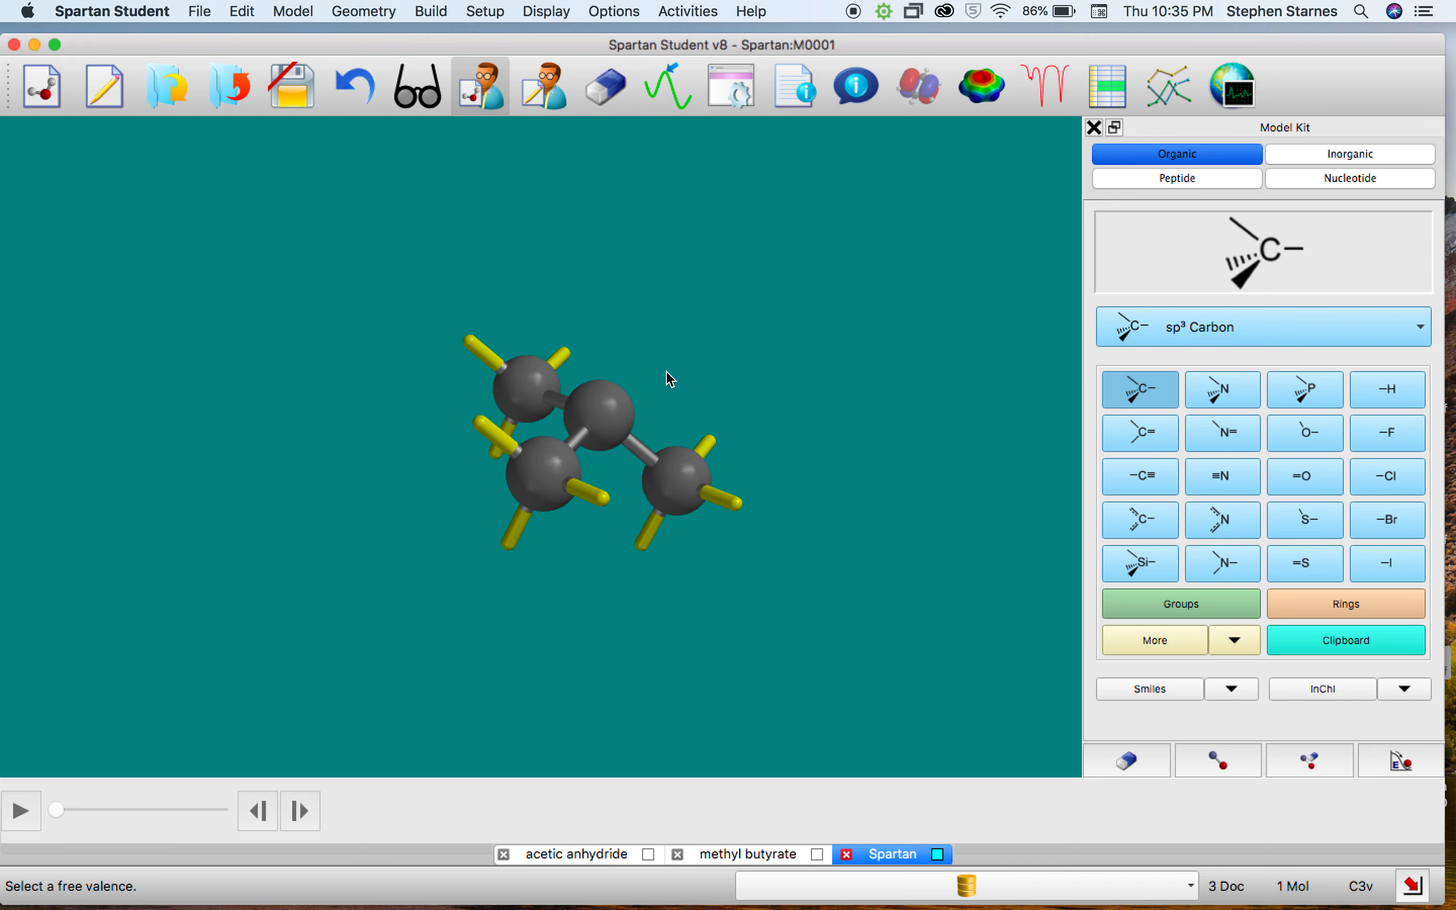
{"action": "left_click", "coordinate": [484, 11]}
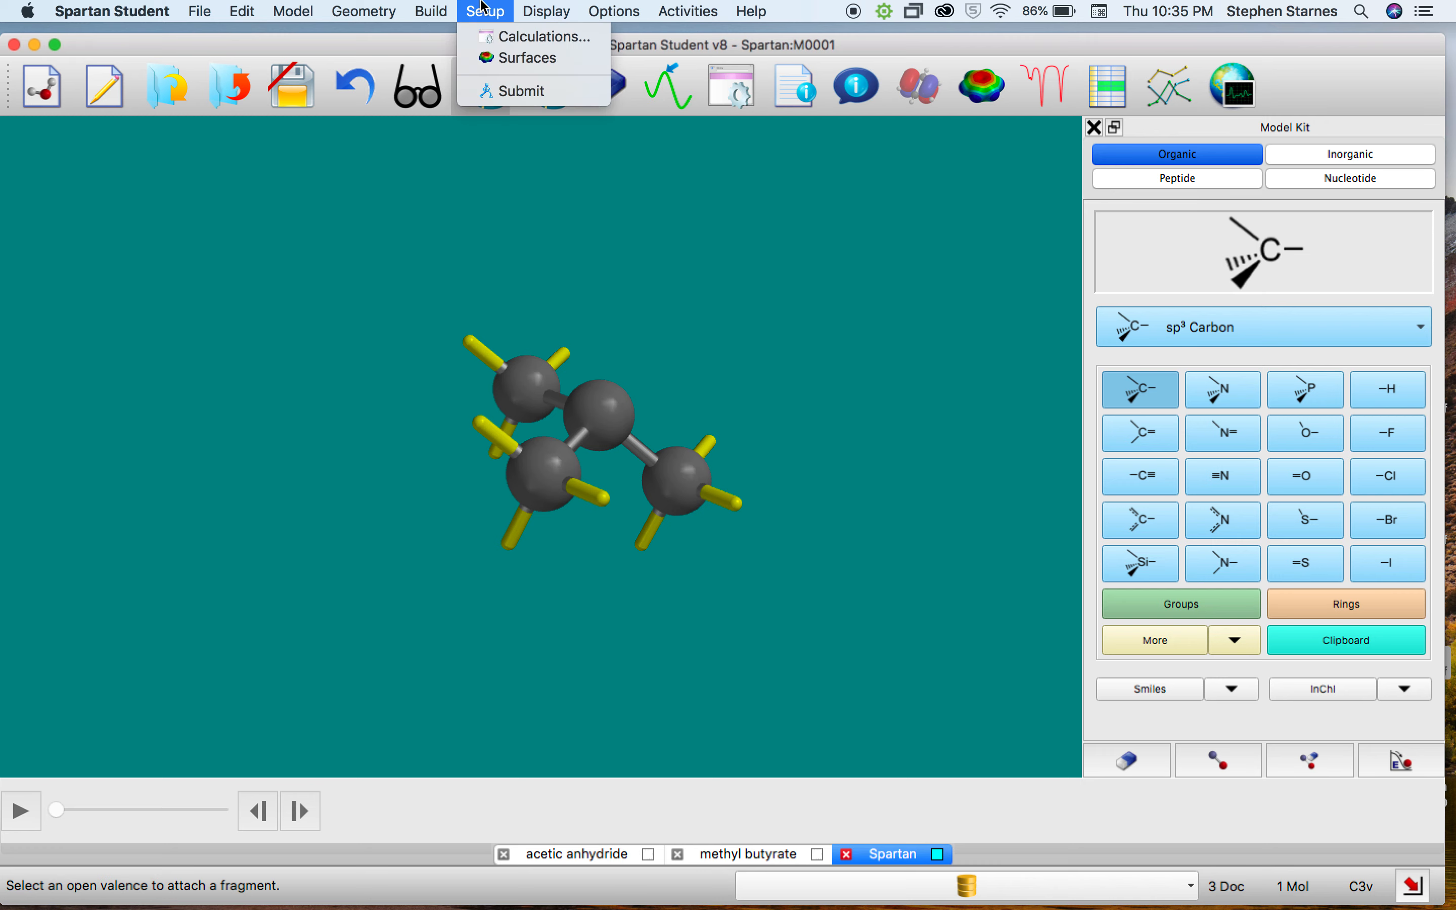
{"action": "left_click", "coordinate": [495, 45]}
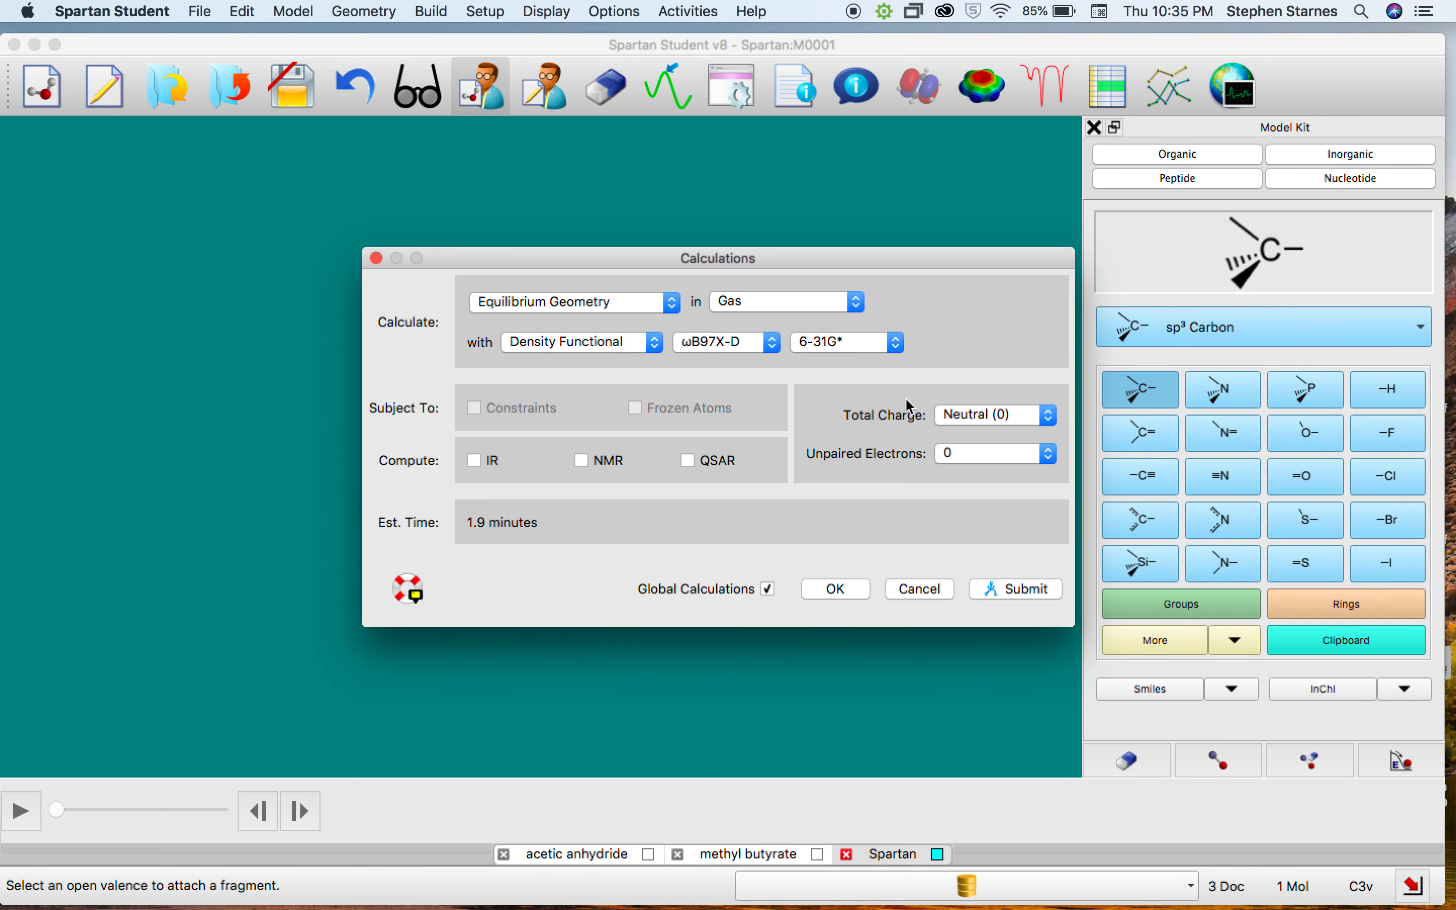
{"action": "left_click", "coordinate": [589, 342]}
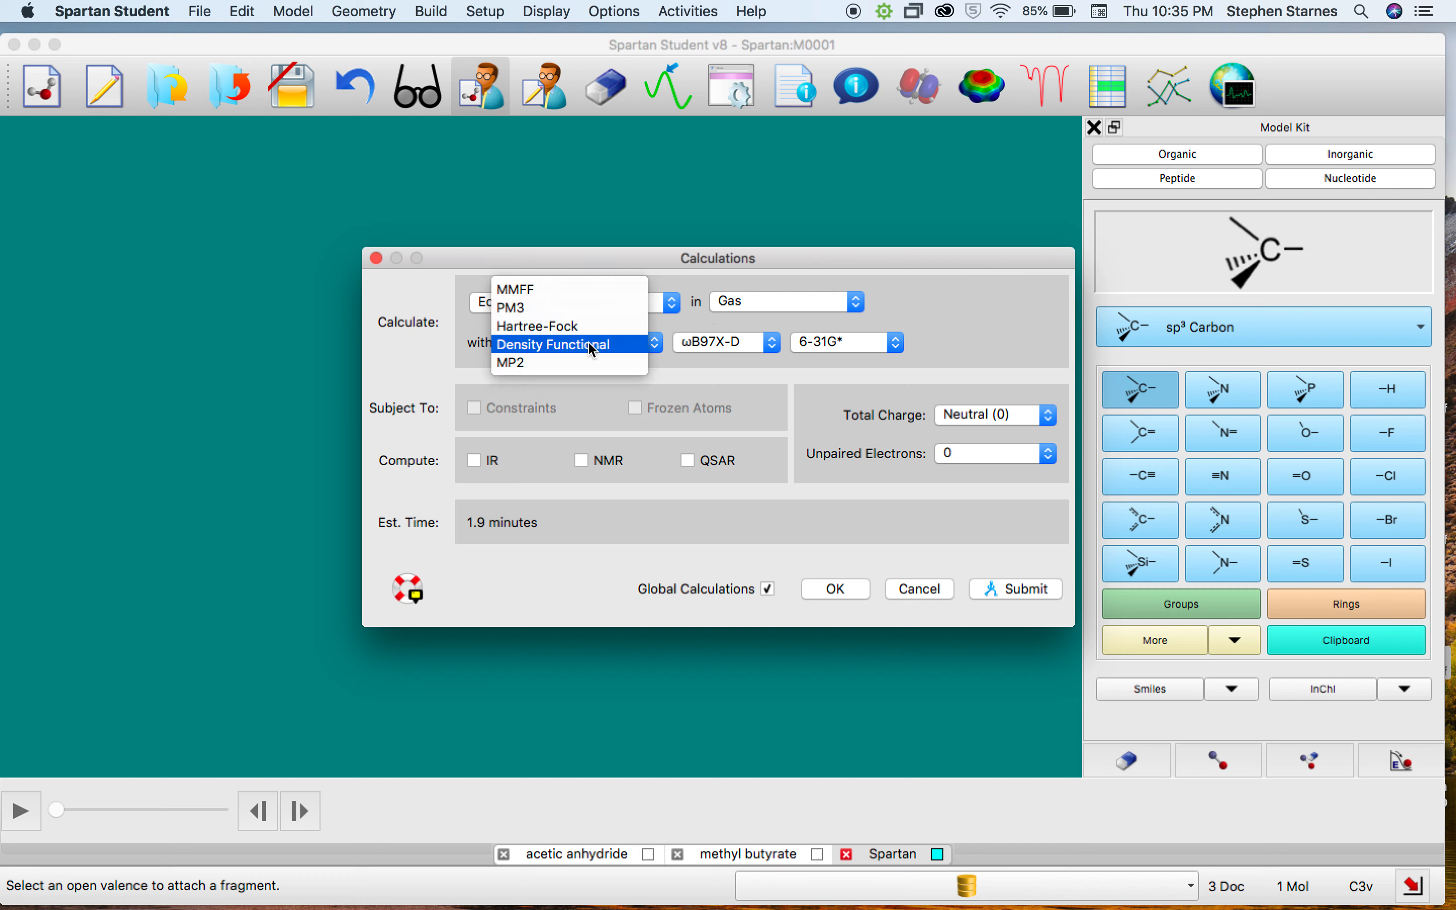
{"action": "left_click", "coordinate": [592, 345]}
{"action": "left_click", "coordinate": [588, 342]}
{"action": "left_click", "coordinate": [572, 308]}
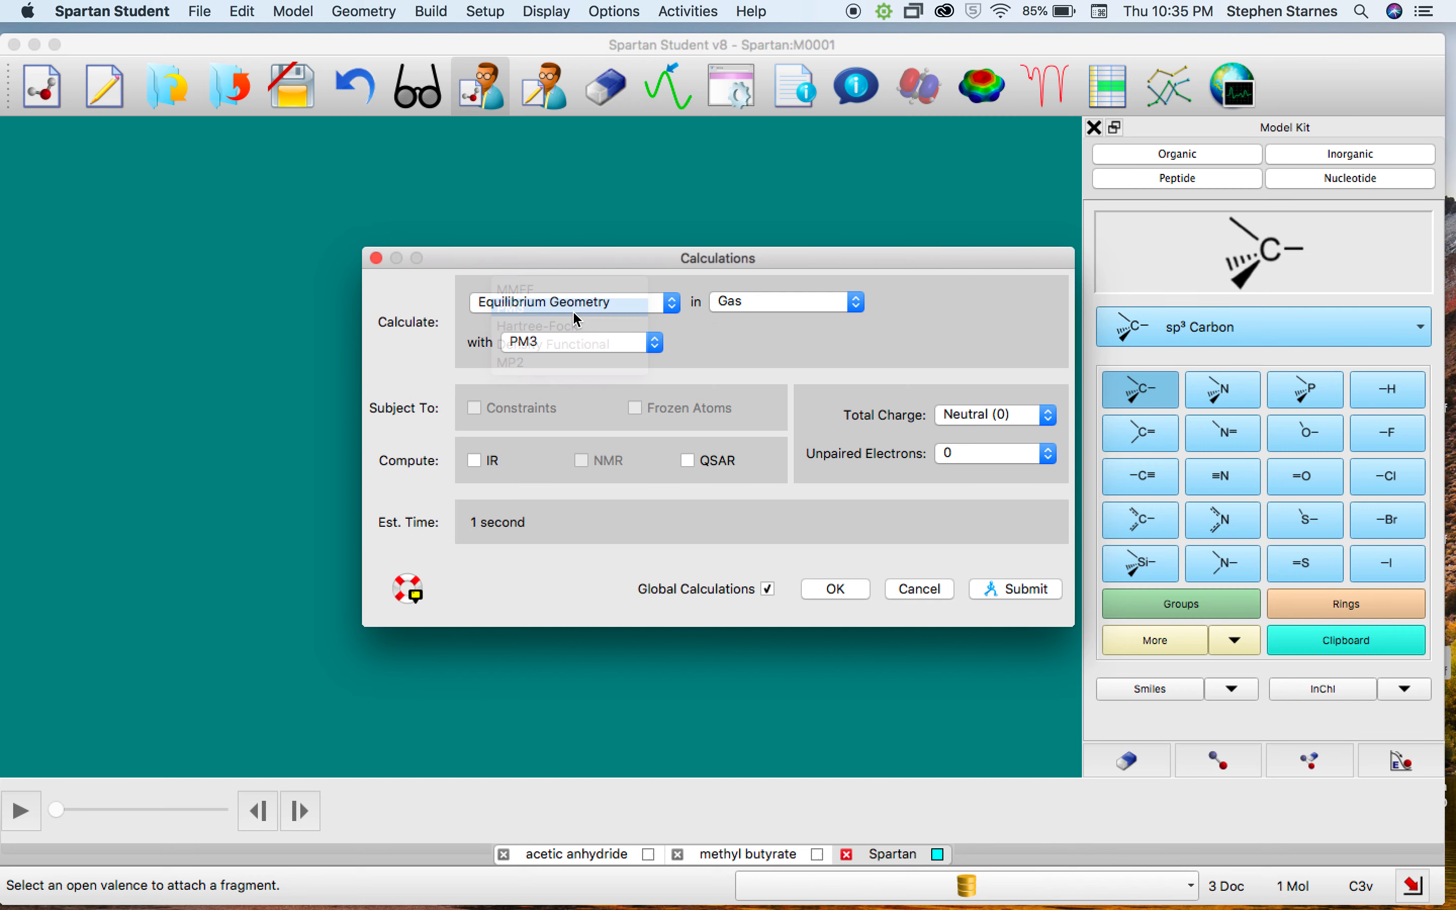
{"action": "left_click", "coordinate": [995, 415]}
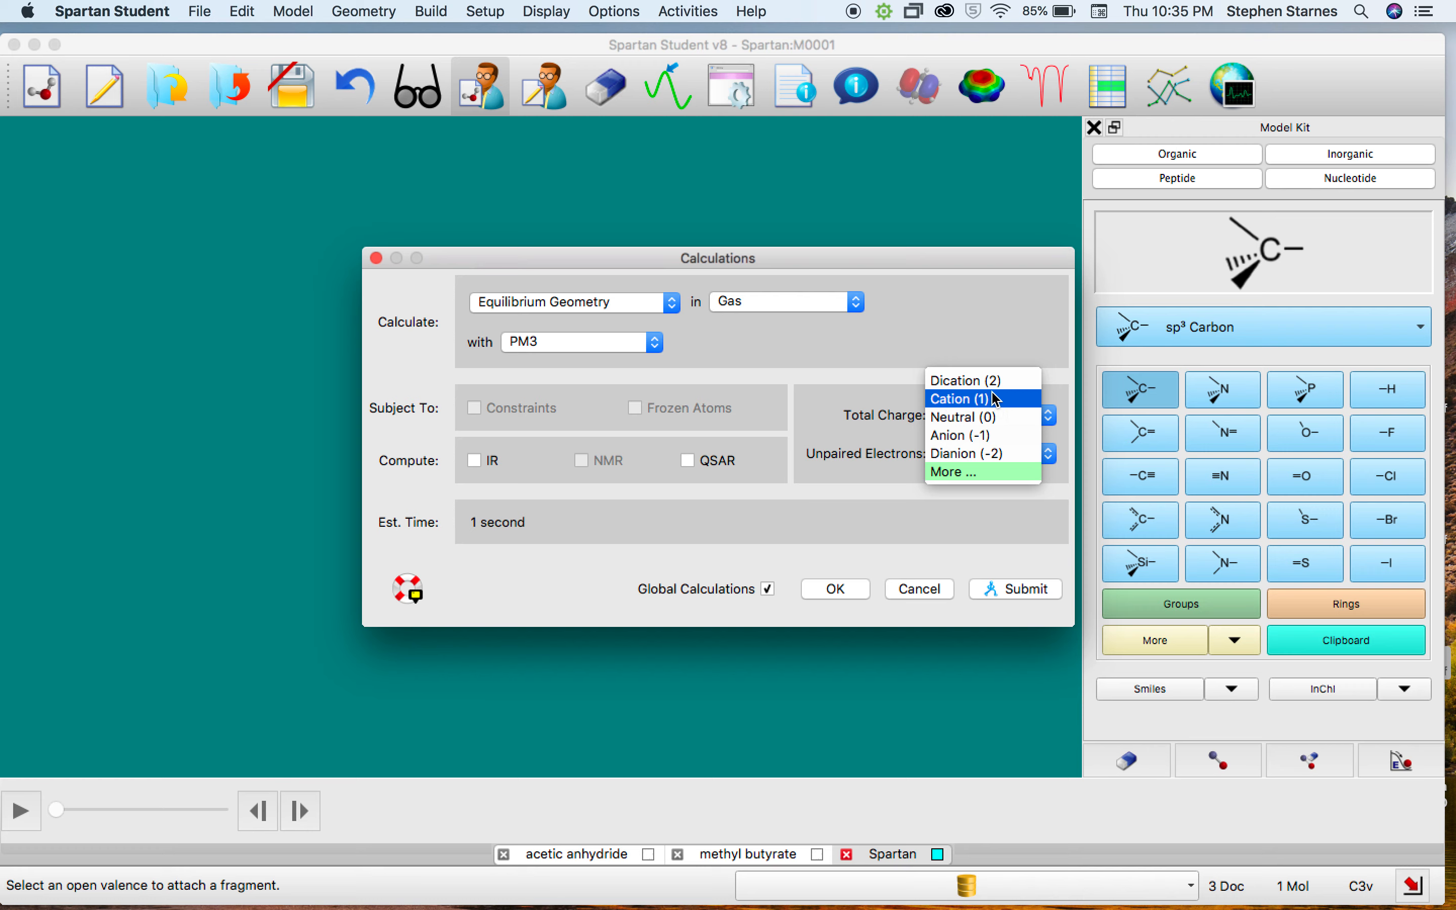
{"action": "left_click", "coordinate": [996, 399]}
{"action": "left_click", "coordinate": [1011, 589]}
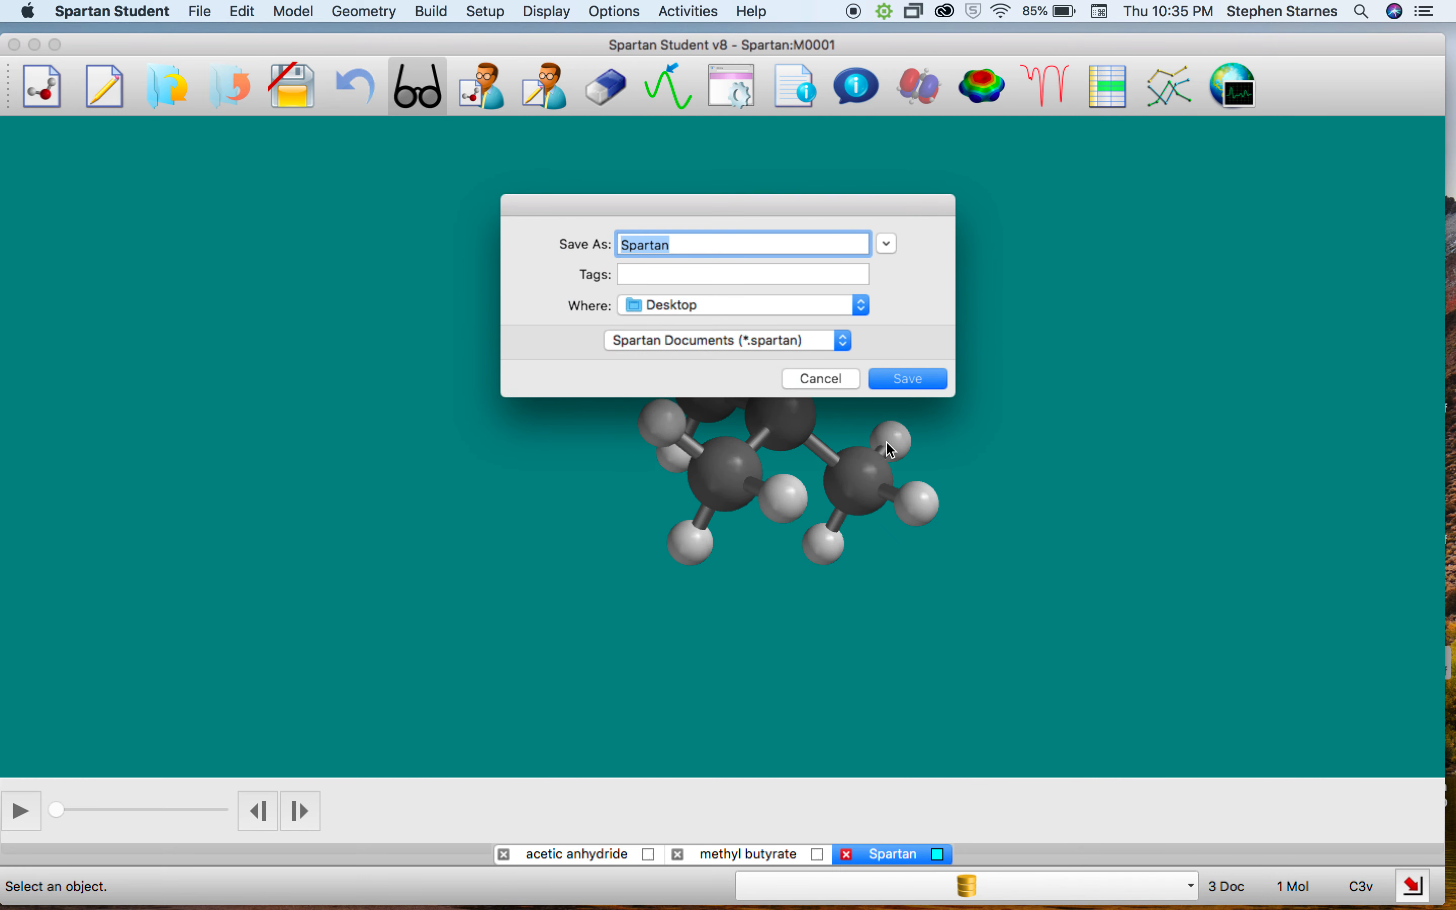
{"action": "left_click", "coordinate": [942, 380]}
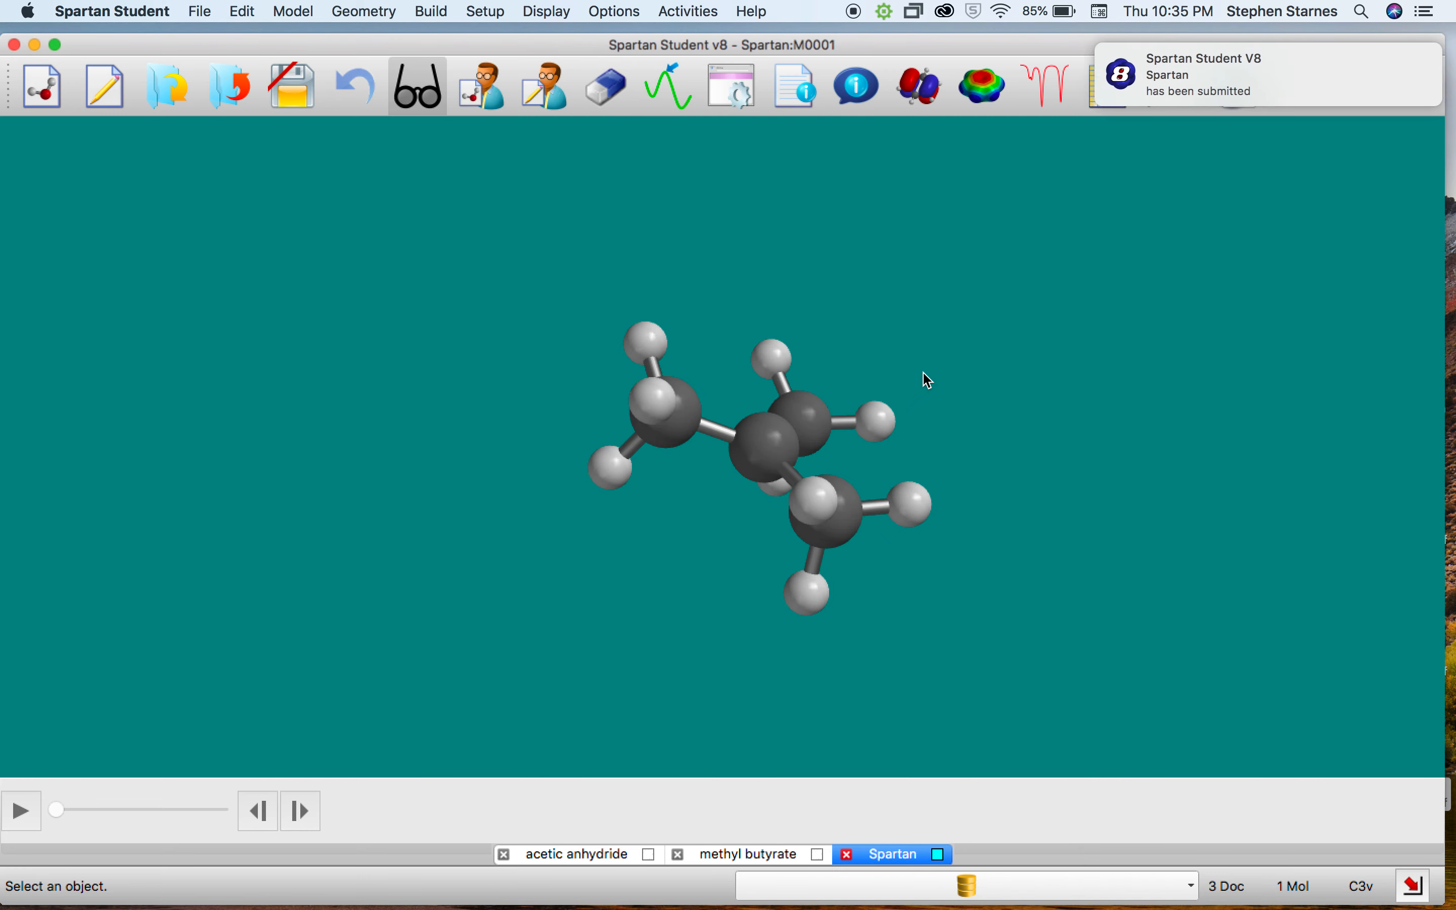
Inspect the optimized cation's shape, then open its output summary and read through the Atomic Charges table.
{"action": "left_click_drag", "start_coordinate": [965, 491], "coordinate": [782, 513]}
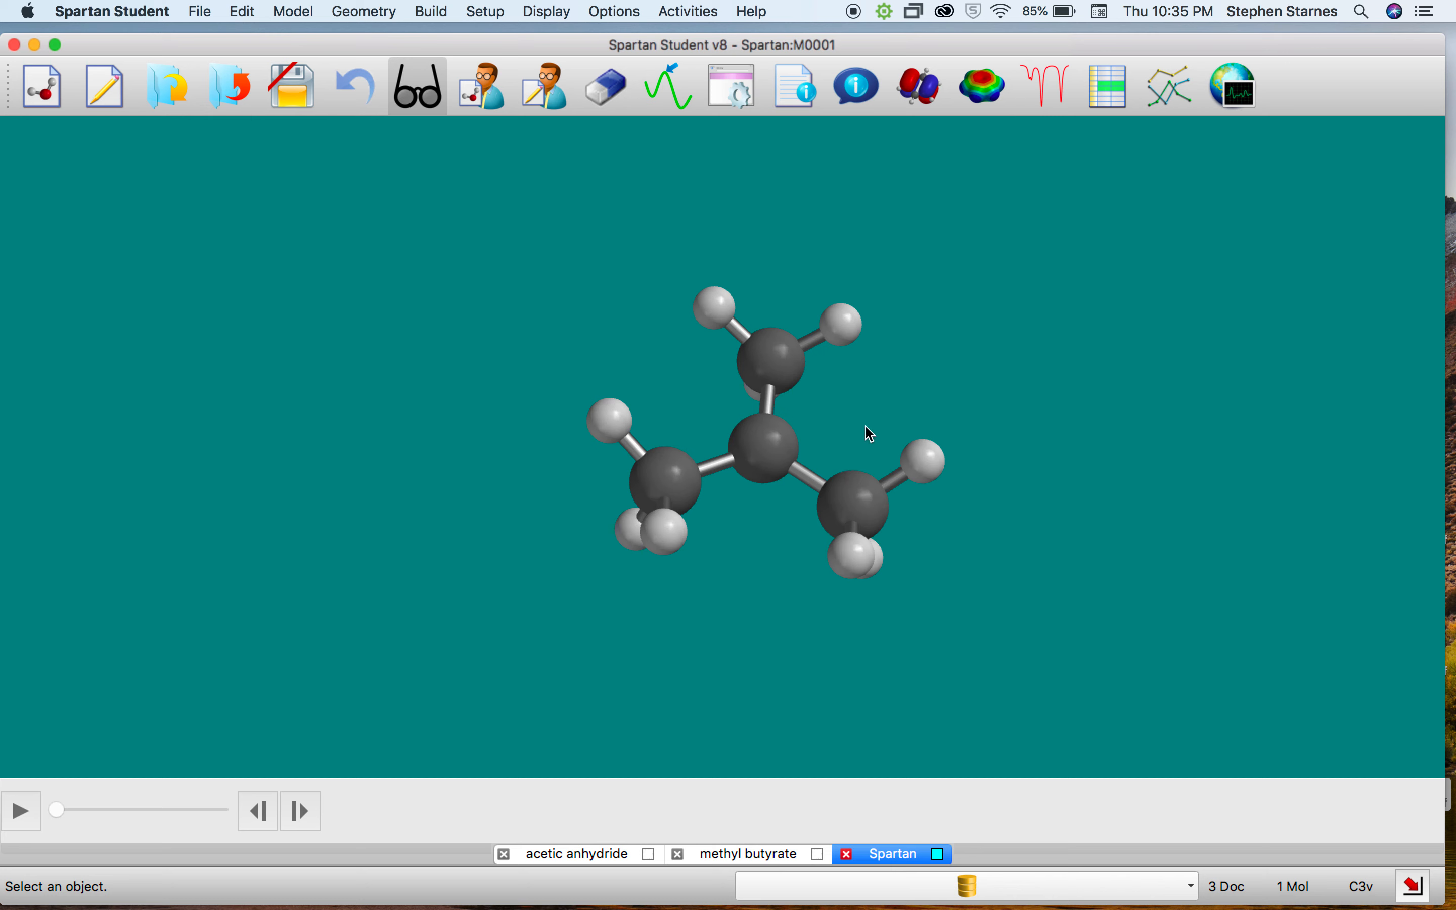
{"action": "mouse_move", "coordinate": [899, 387]}
{"action": "left_mouse_down"}
{"action": "mouse_move", "coordinate": [881, 328]}
{"action": "mouse_move", "coordinate": [787, 309]}
{"action": "mouse_move", "coordinate": [825, 328]}
{"action": "mouse_move", "coordinate": [827, 382]}
{"action": "mouse_move", "coordinate": [879, 395]}
{"action": "left_mouse_up"}
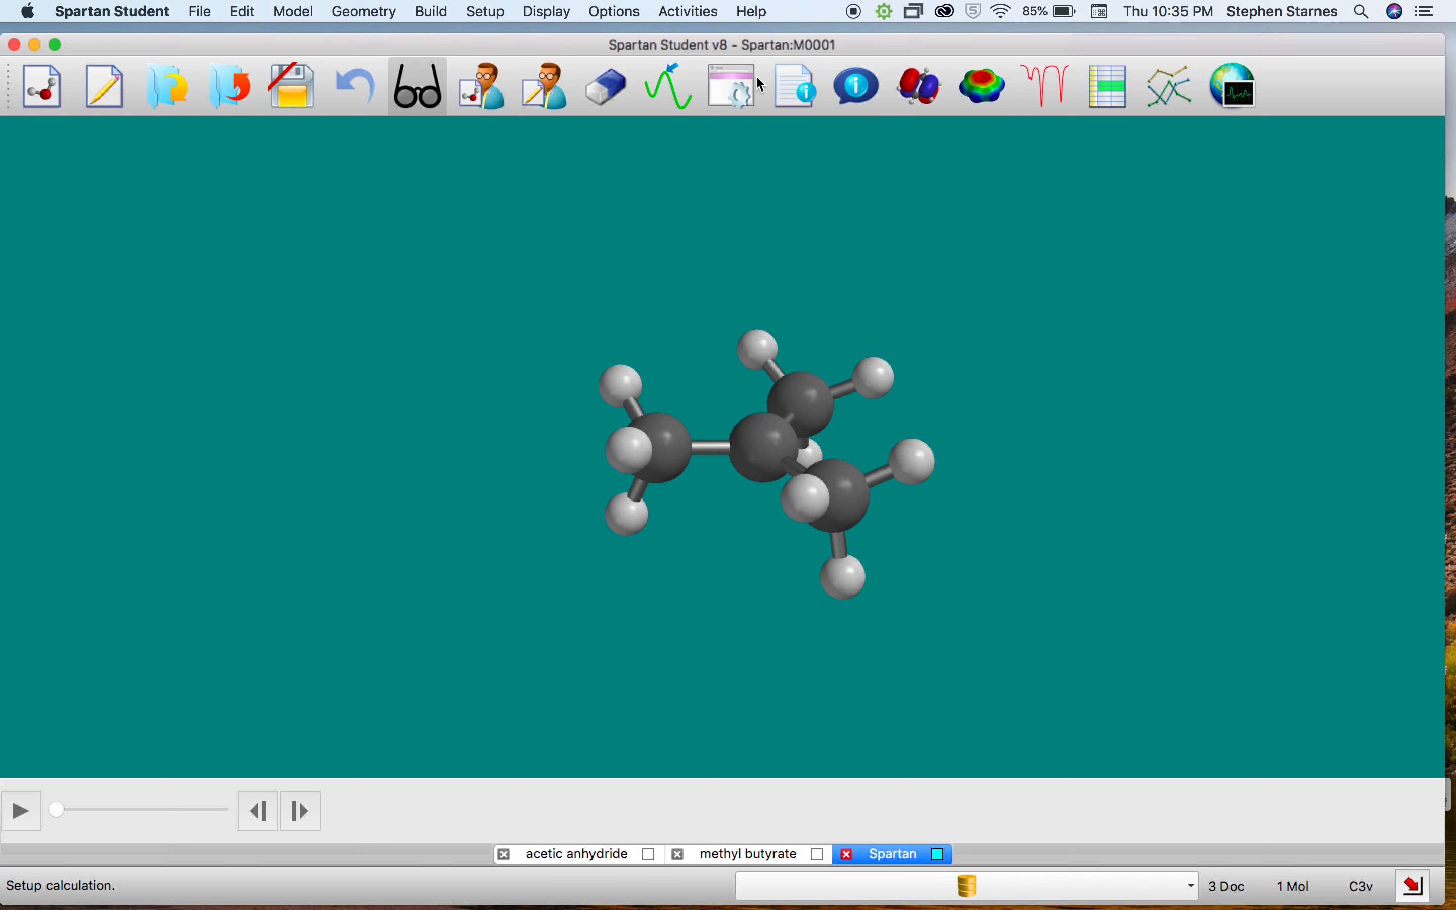
{"action": "left_click", "coordinate": [783, 82]}
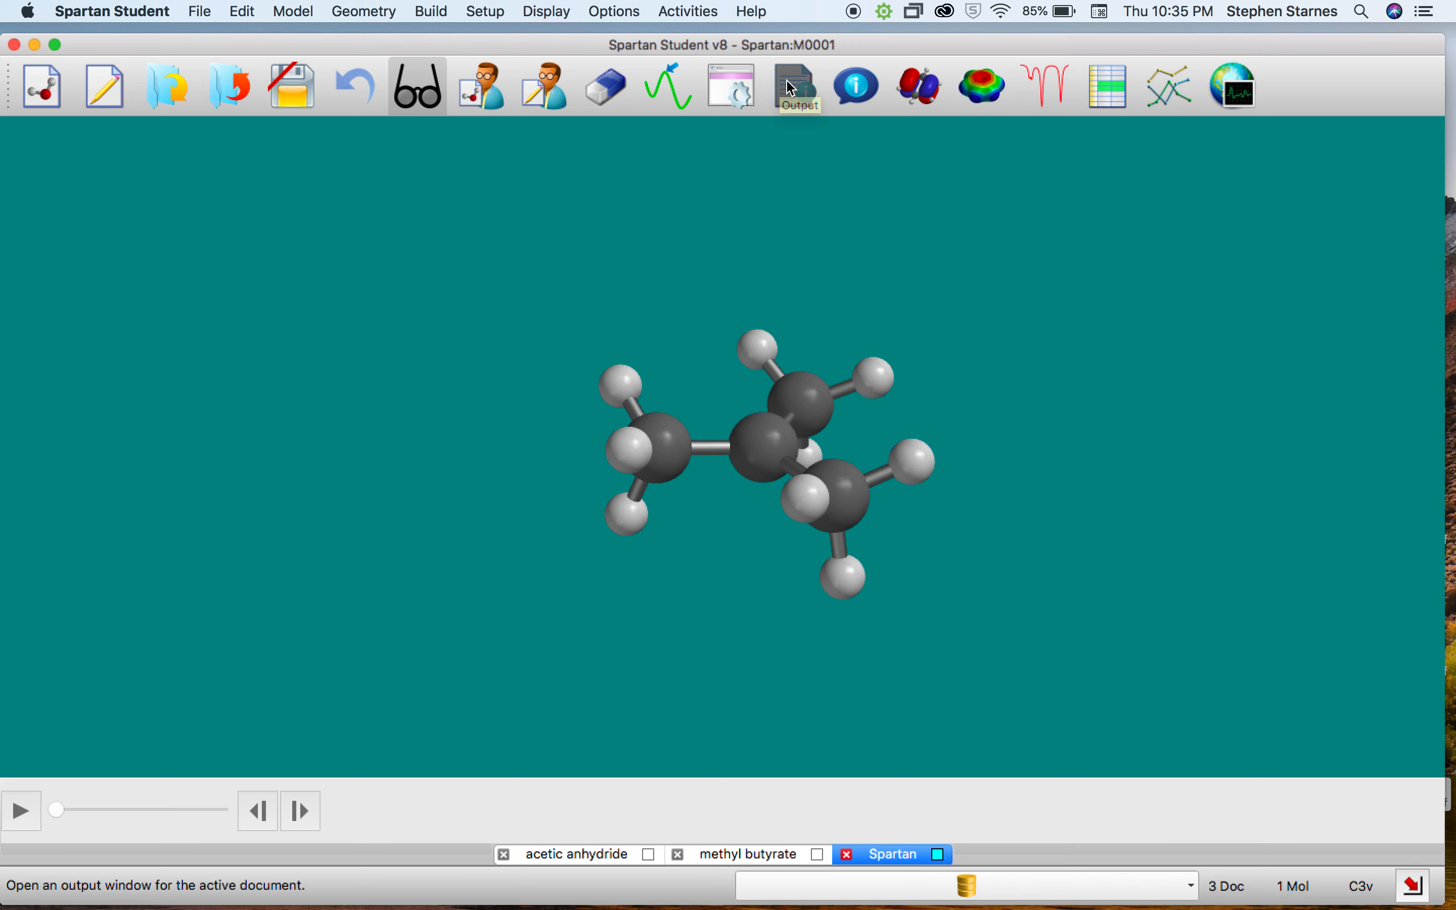
{"action": "left_click_drag", "start_coordinate": [823, 152], "coordinate": [554, 151]}
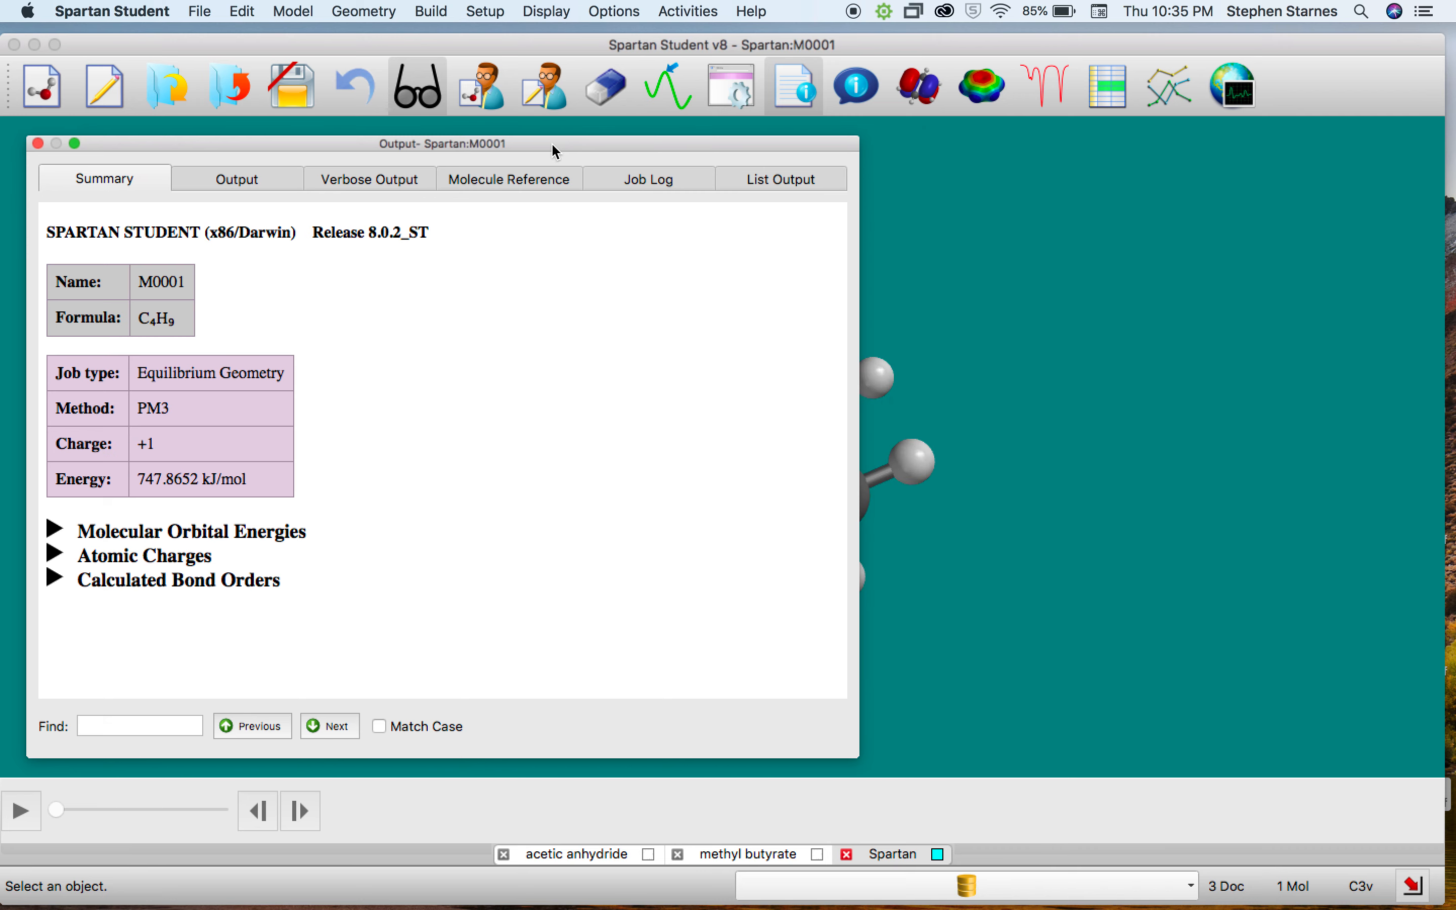
{"action": "left_click", "coordinate": [55, 554]}
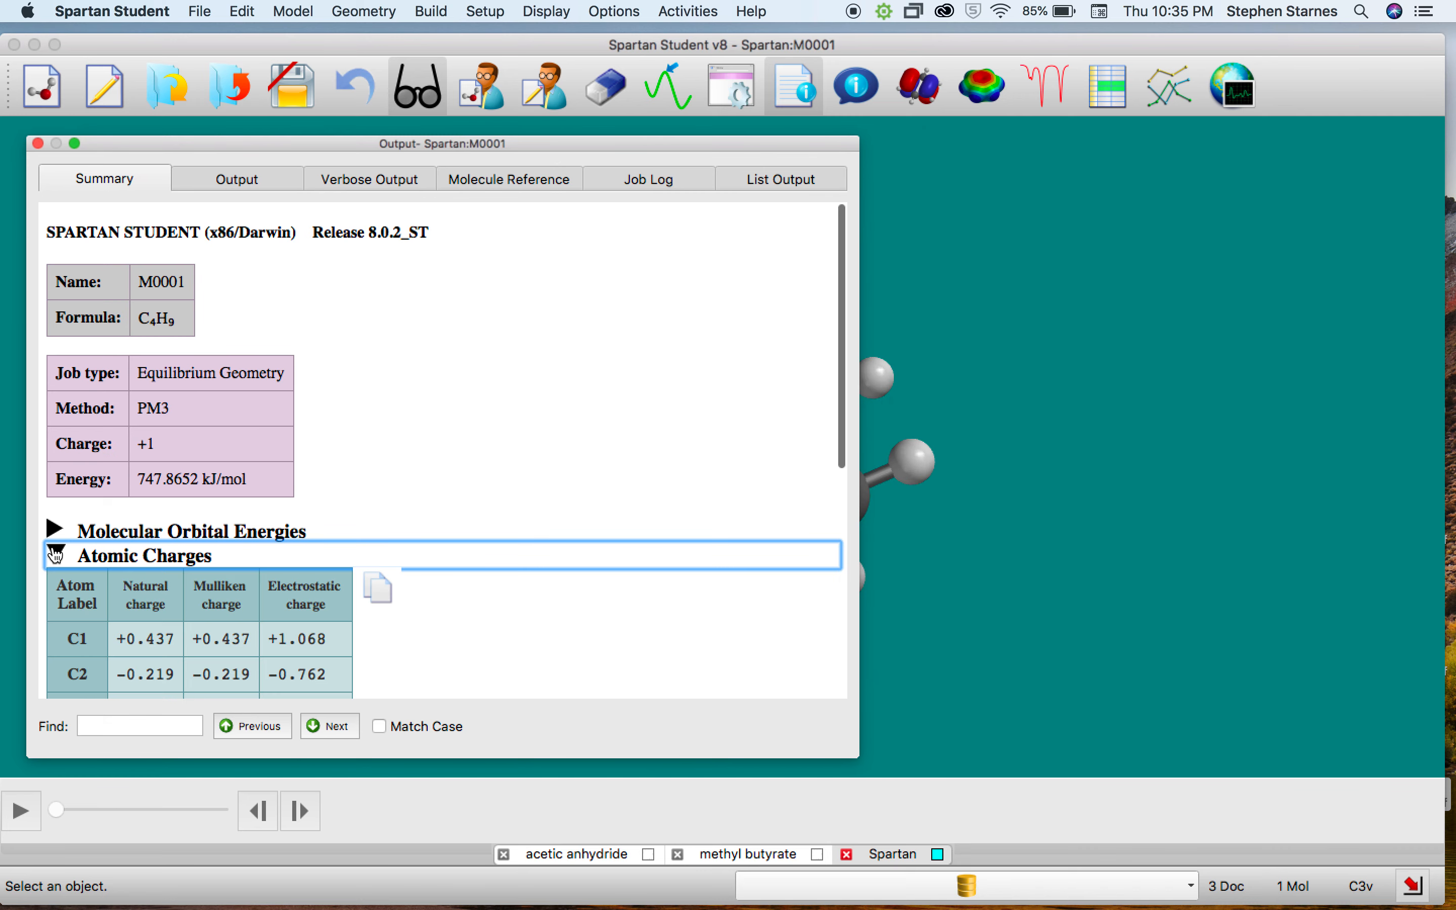
{"action": "scroll", "coordinate": [402, 594], "scroll_direction": "down", "scroll_amount": 2}
{"action": "scroll", "coordinate": [403, 596], "scroll_direction": "down", "scroll_amount": 5}
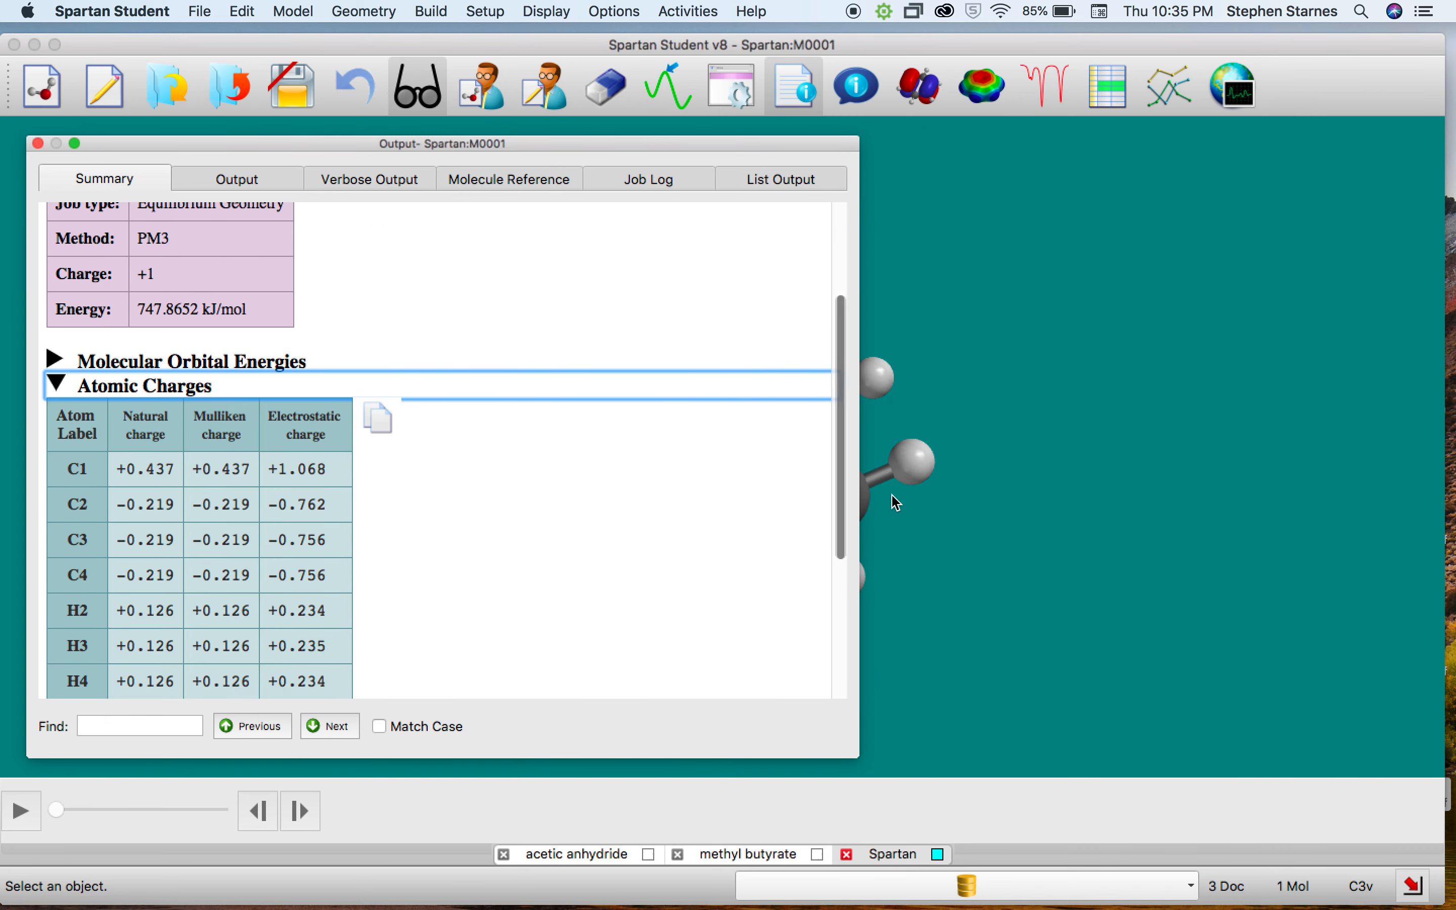
Move the cation clear of the output window and display its atom labels.
{"action": "left_click", "coordinate": [892, 496]}
{"action": "right_click_drag", "start_coordinate": [976, 481], "coordinate": [1269, 508]}
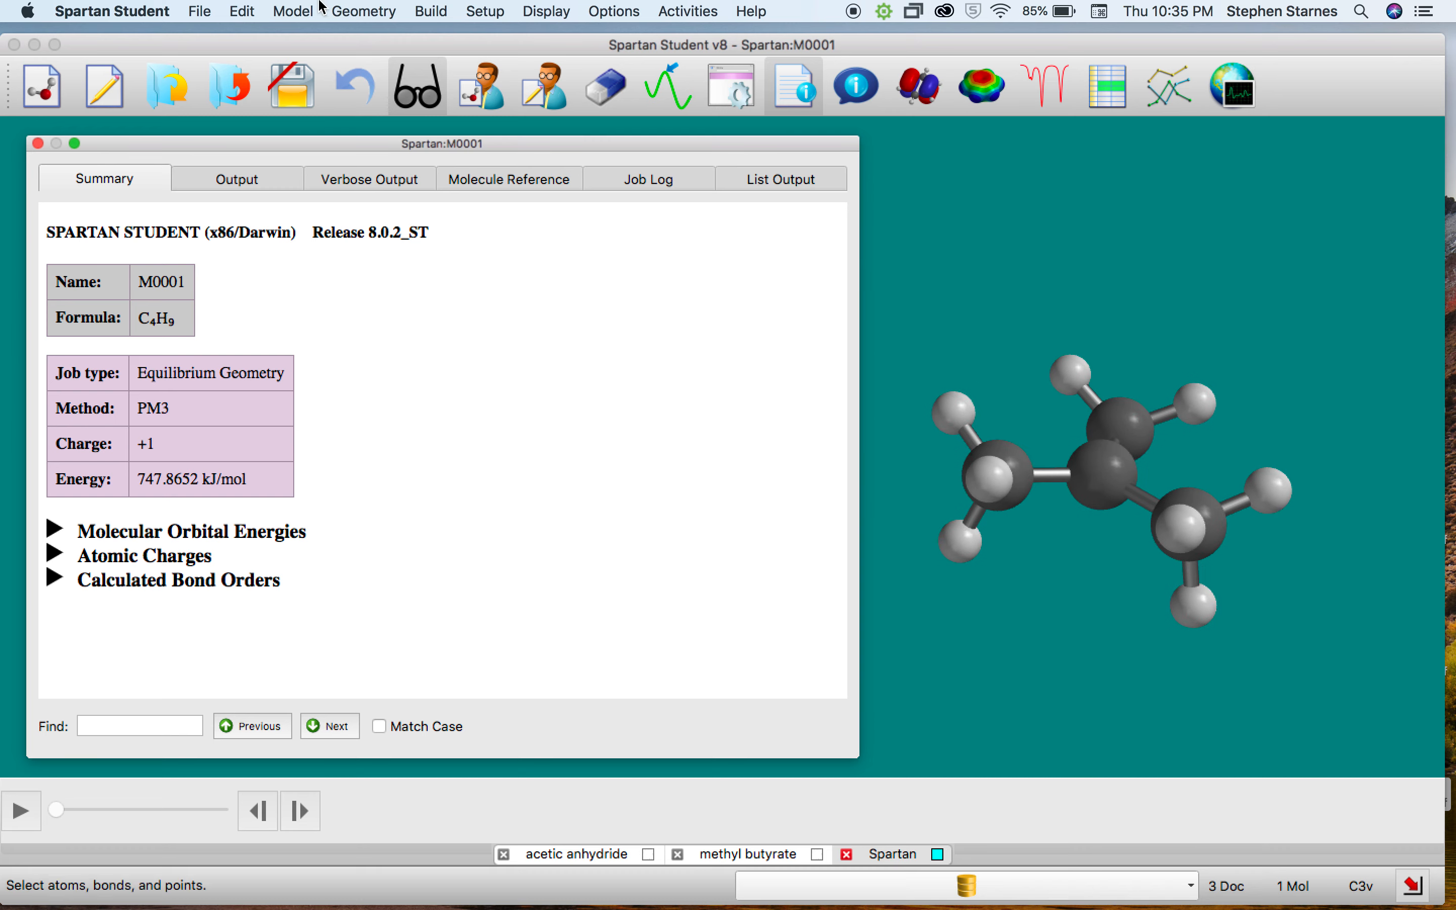
{"action": "left_click", "coordinate": [303, 9]}
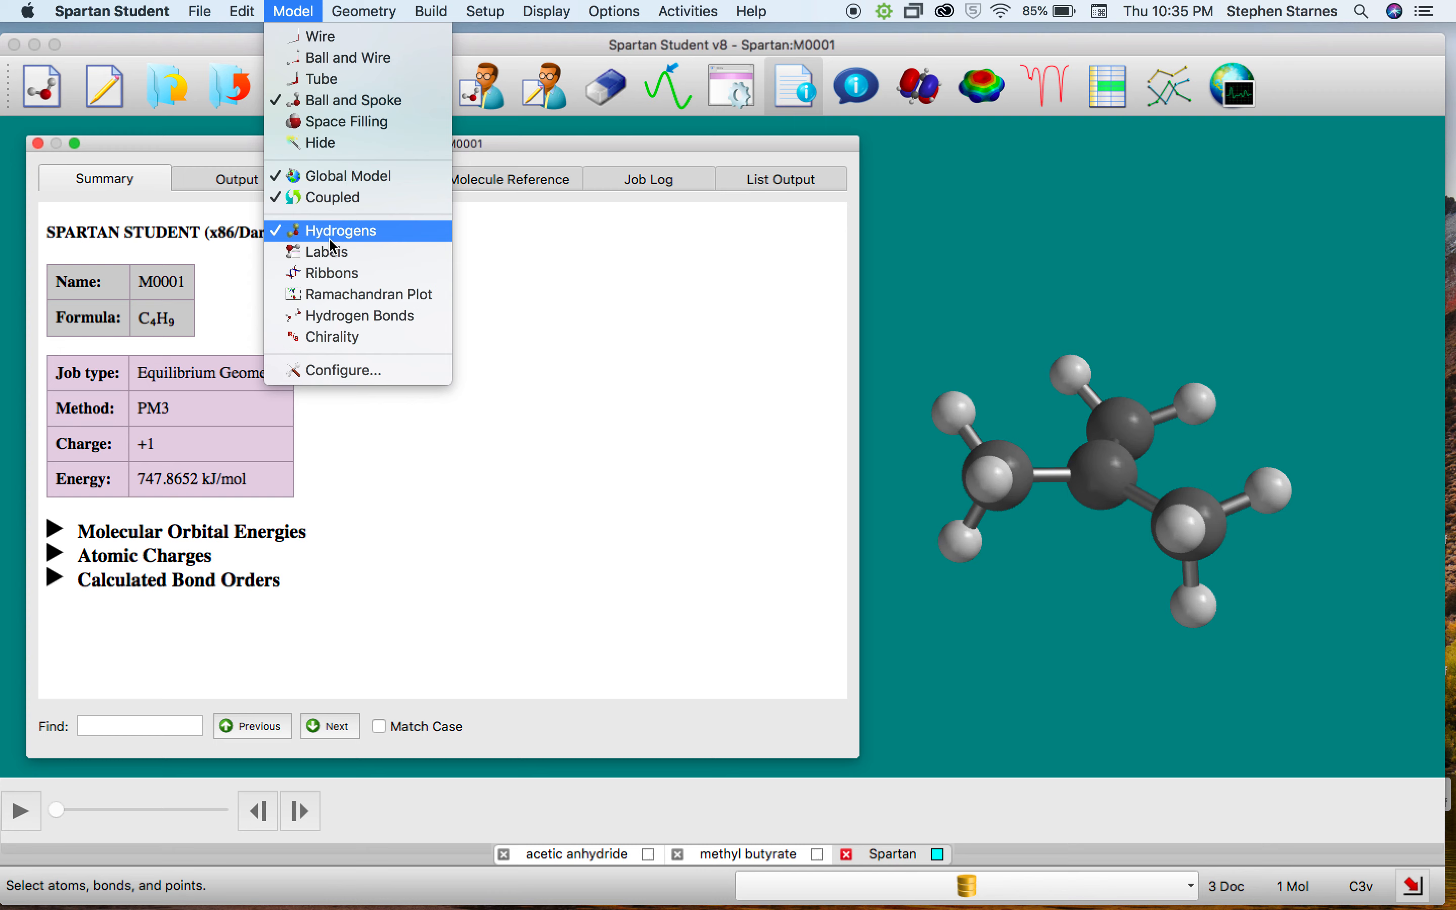
{"action": "left_click", "coordinate": [327, 252]}
{"action": "left_click_drag", "start_coordinate": [1109, 579], "coordinate": [1118, 638]}
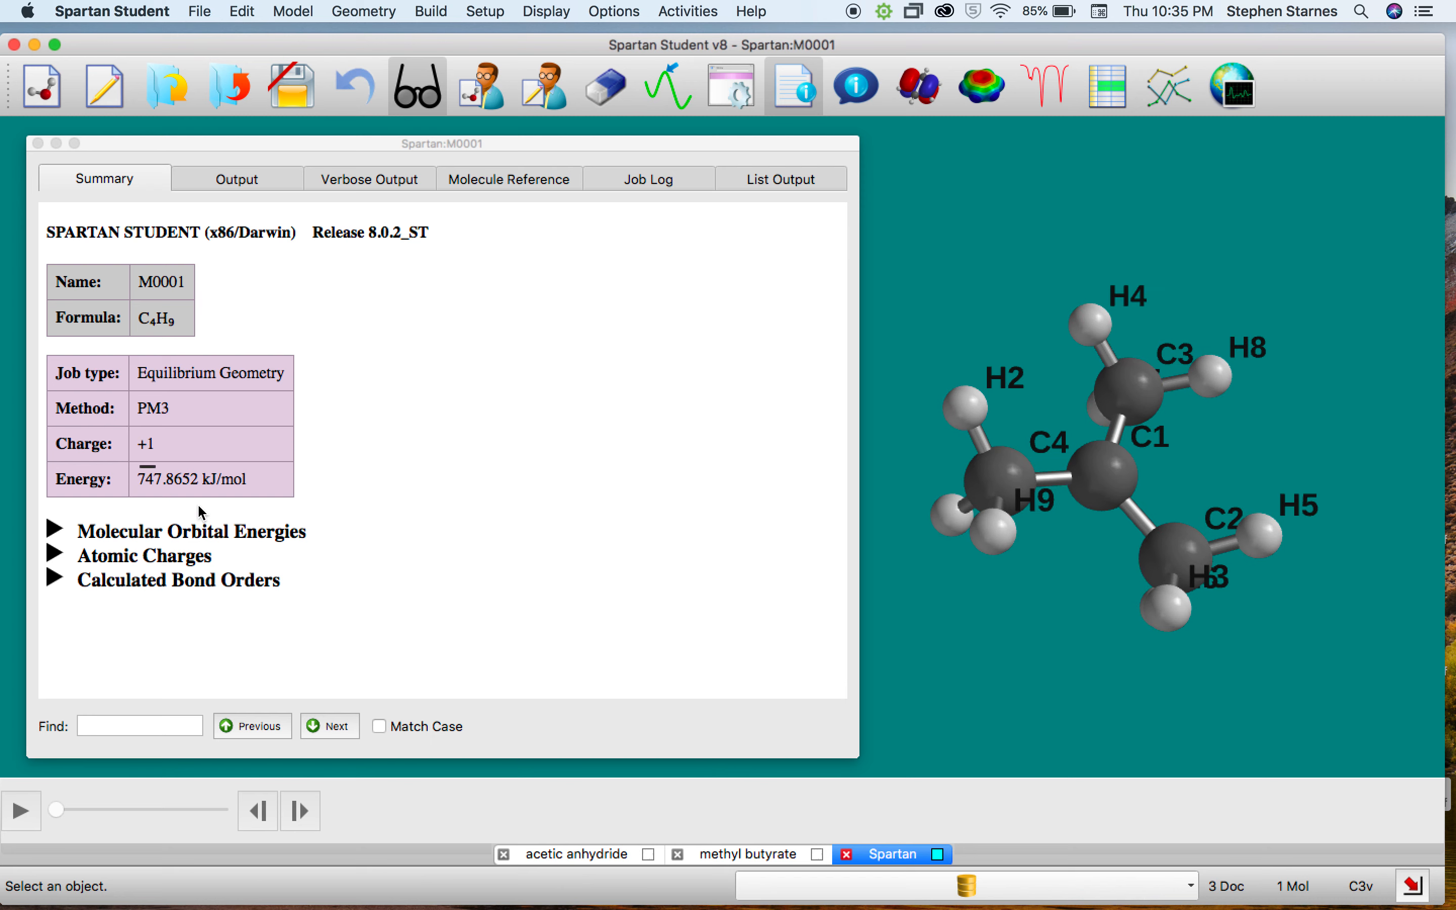
Read the Atomic Charges table in the output summary, select the central carbon C1 on the labelled model, and close the output window.
{"action": "left_click", "coordinate": [54, 555]}
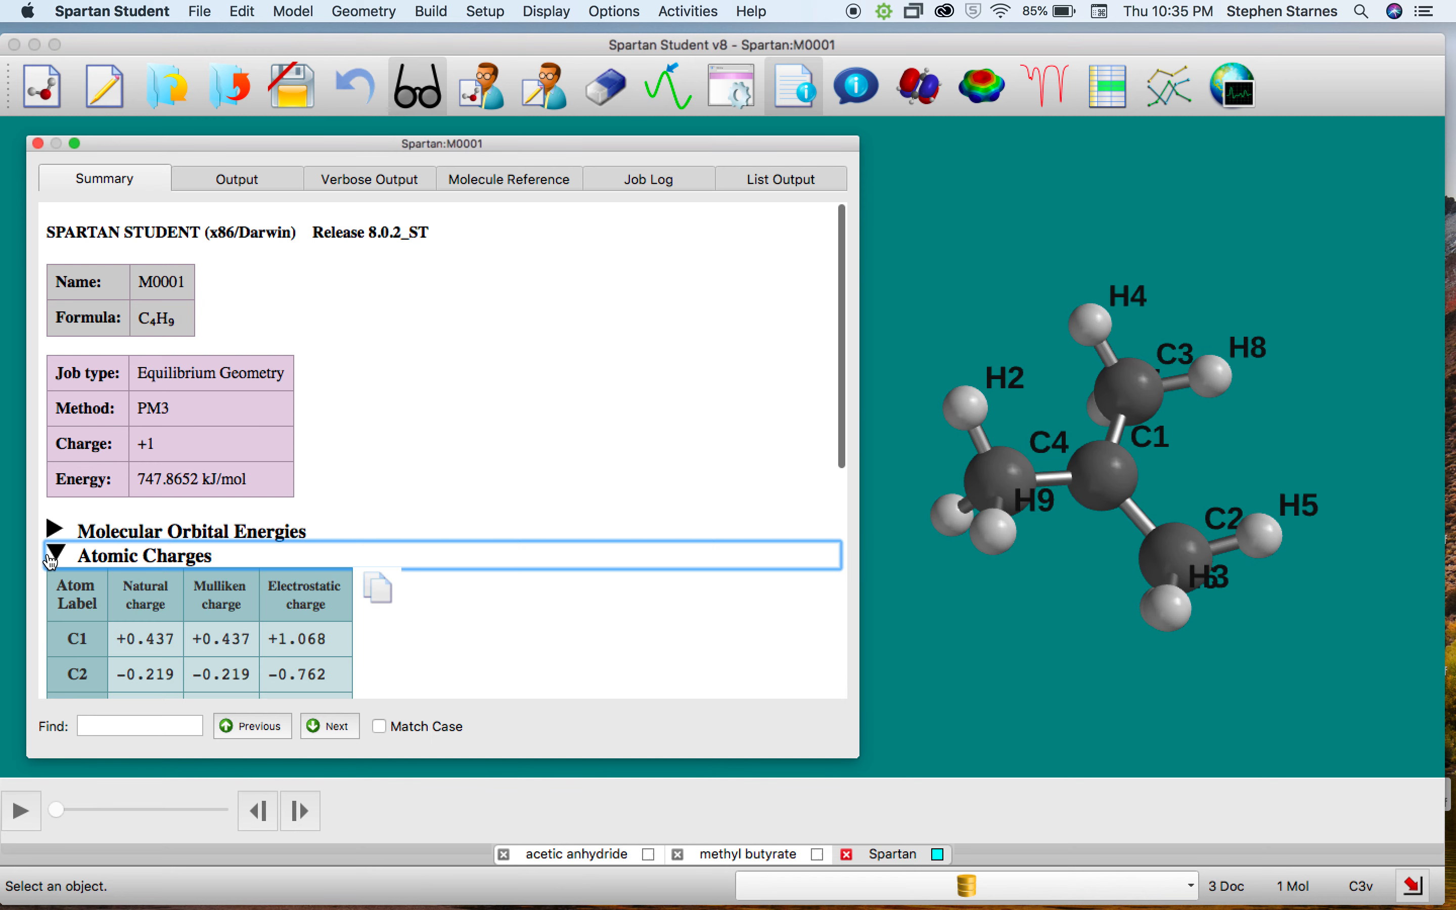
{"action": "scroll", "coordinate": [424, 584], "scroll_direction": "down", "scroll_amount": 3}
{"action": "scroll", "coordinate": [424, 584], "scroll_direction": "down", "scroll_amount": 2}
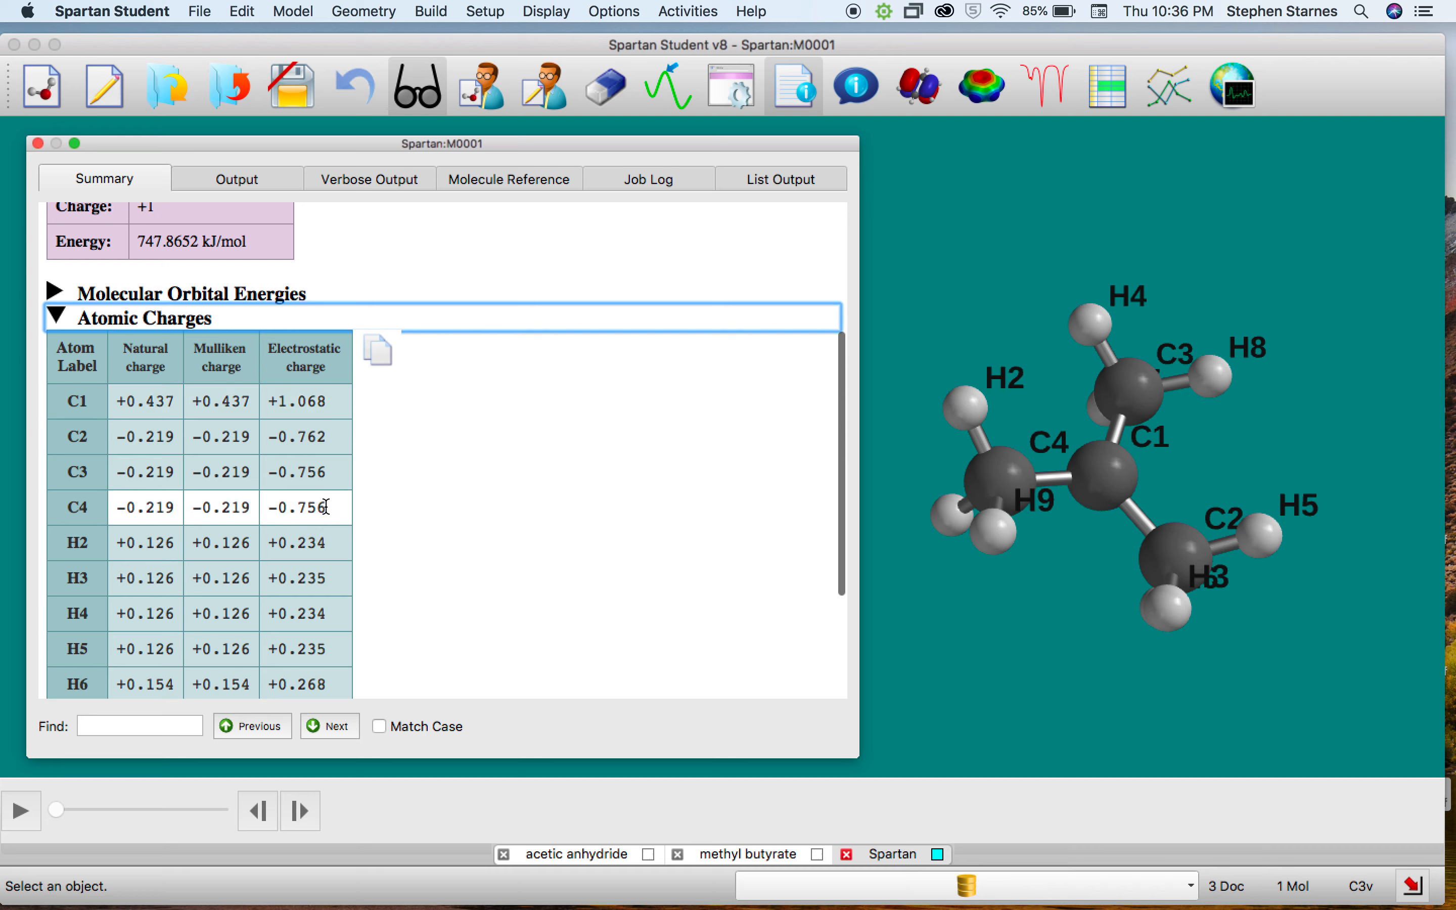
{"action": "scroll", "coordinate": [459, 541], "scroll_direction": "down", "scroll_amount": 2}
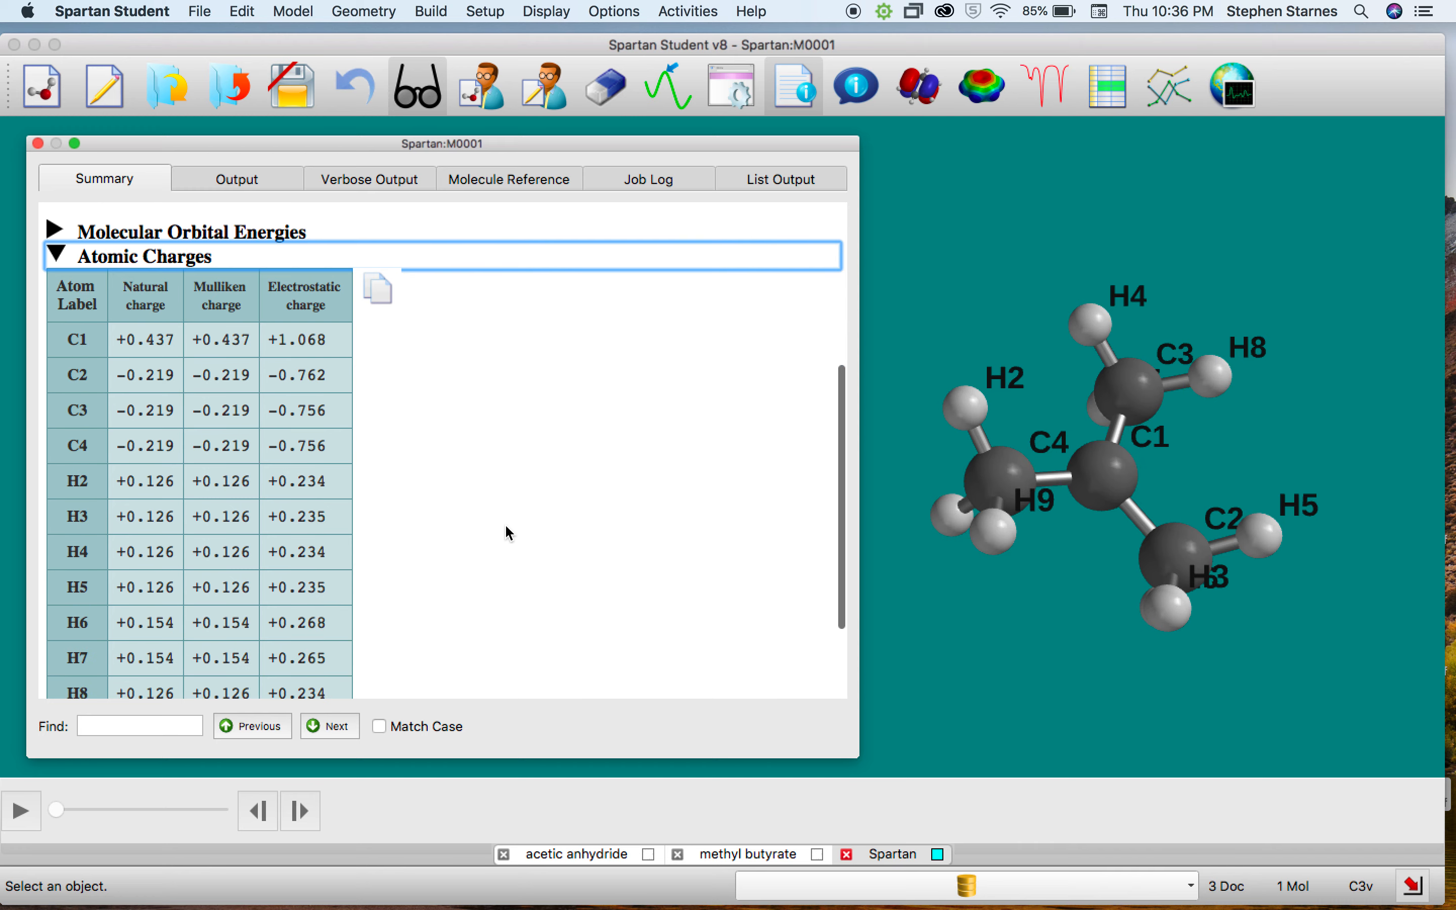
{"action": "left_click_drag", "start_coordinate": [1136, 489], "coordinate": [1140, 456]}
{"action": "left_click", "coordinate": [1121, 475]}
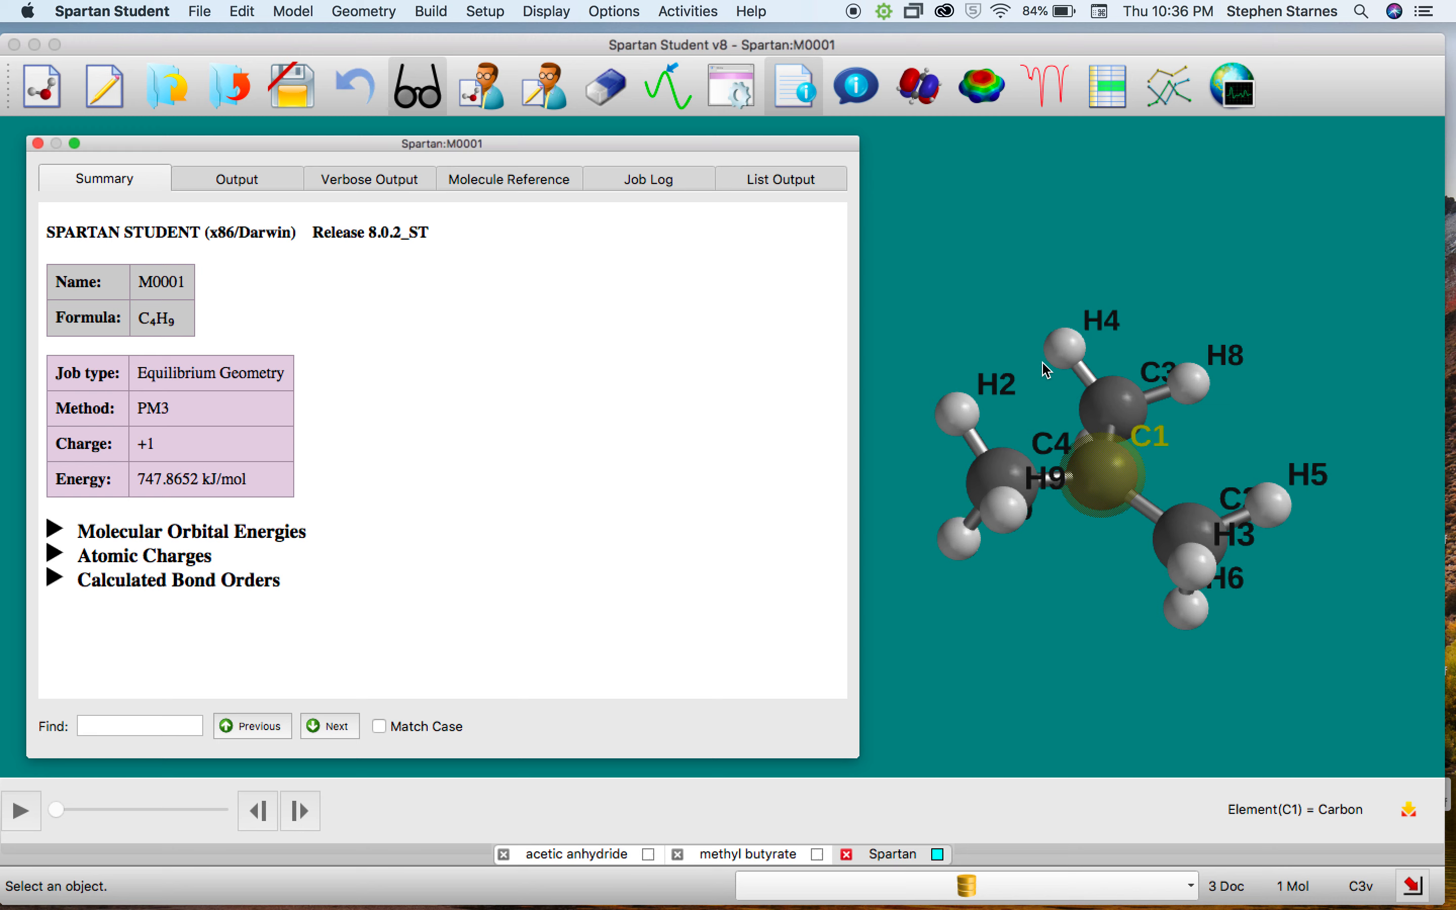
{"action": "mouse_move", "coordinate": [1002, 334]}
{"action": "left_mouse_down"}
{"action": "mouse_move", "coordinate": [992, 264]}
{"action": "mouse_move", "coordinate": [993, 318]}
{"action": "left_mouse_up"}
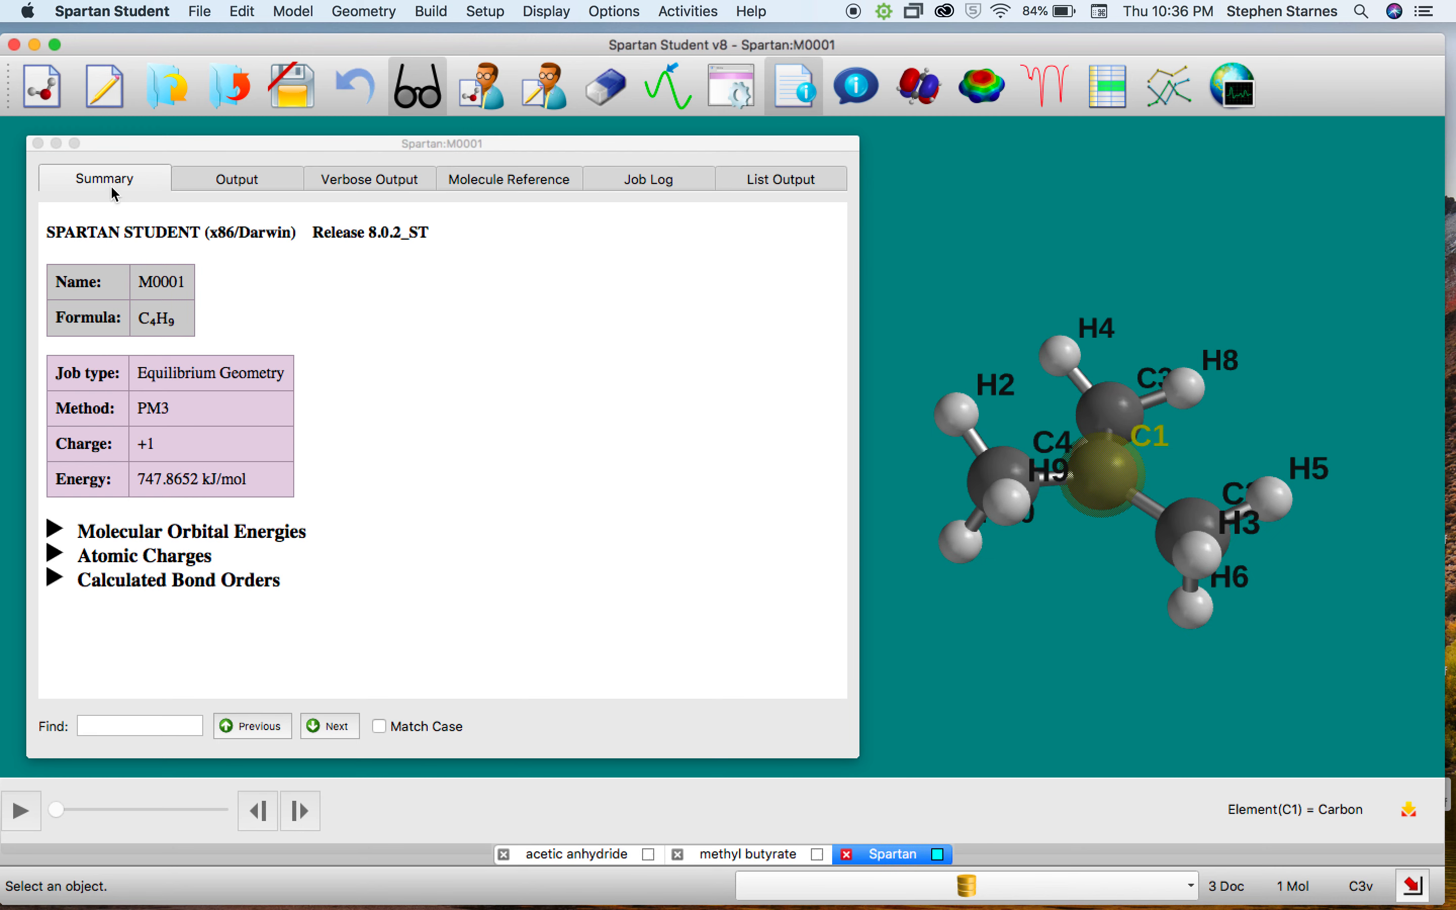
{"action": "left_click", "coordinate": [37, 143]}
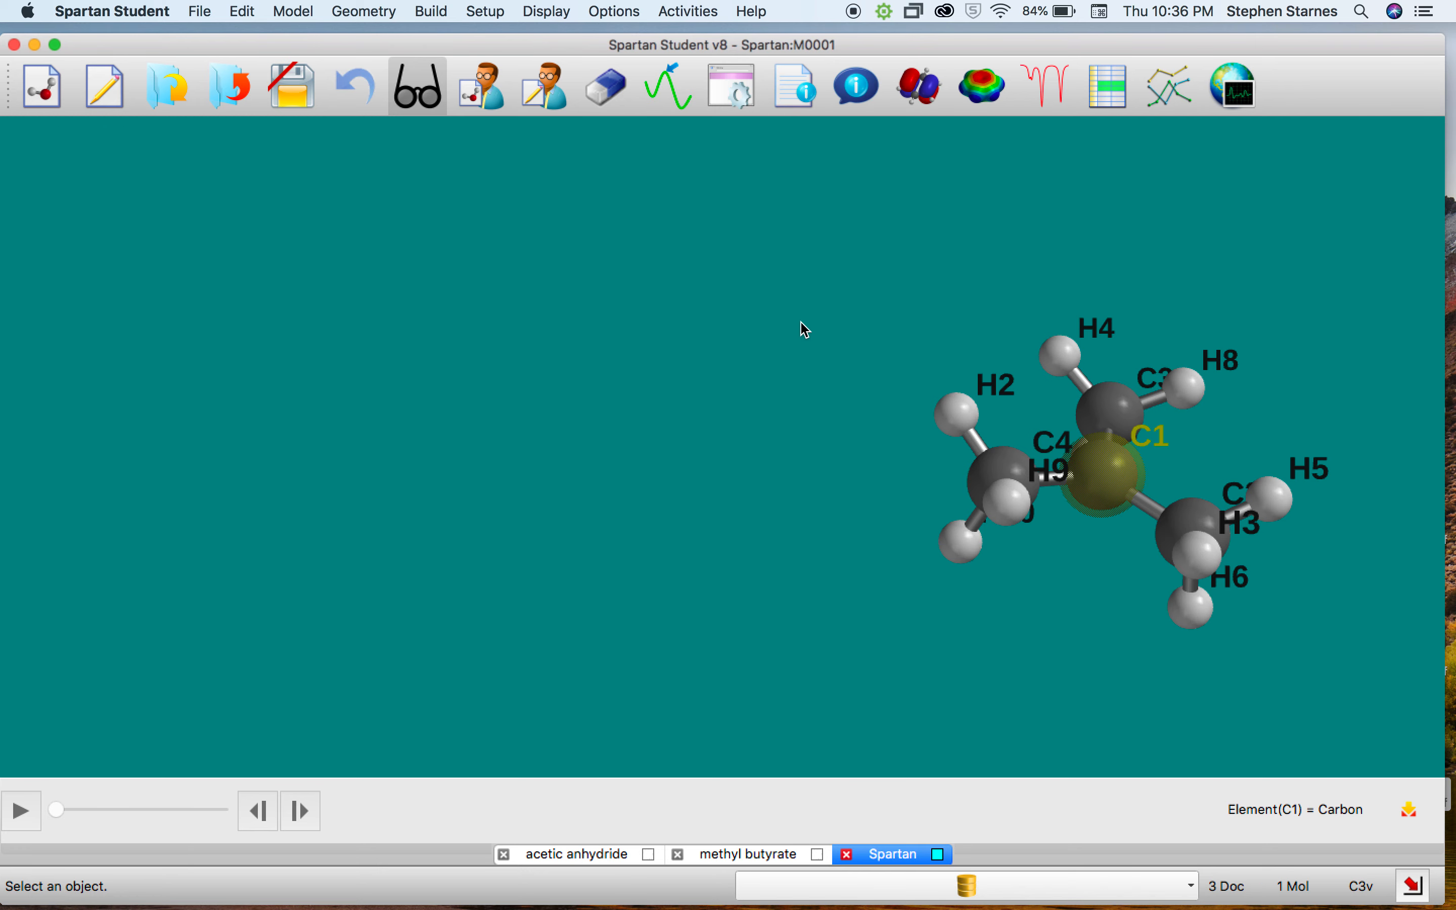
Rotate the cation, reopen its output summary to check the PM3 energy, and close the output window.
{"action": "left_click_drag", "start_coordinate": [826, 312], "coordinate": [813, 326]}
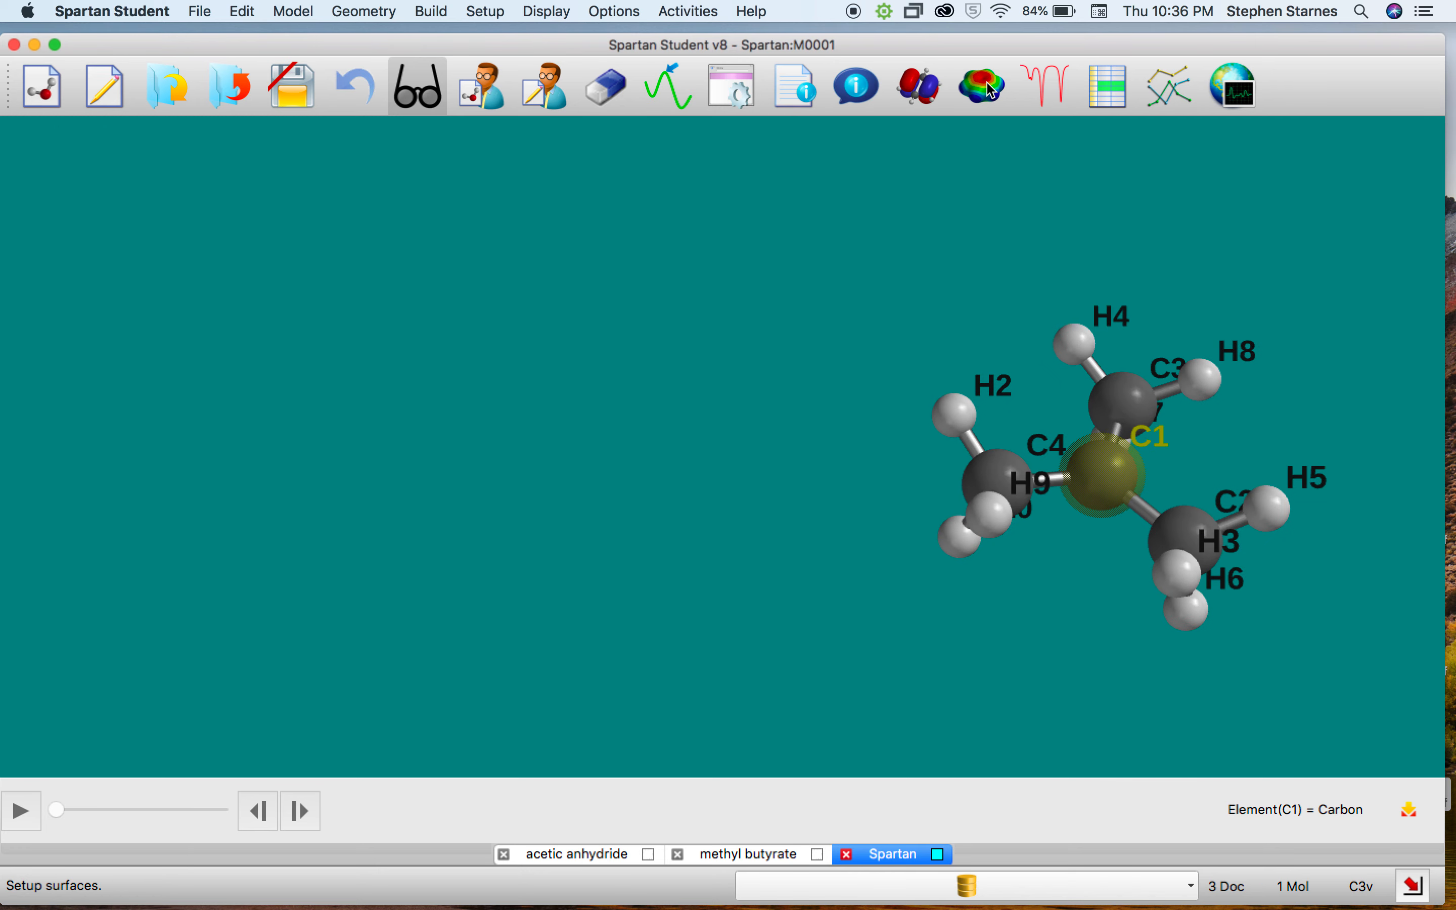
{"action": "left_click", "coordinate": [803, 84]}
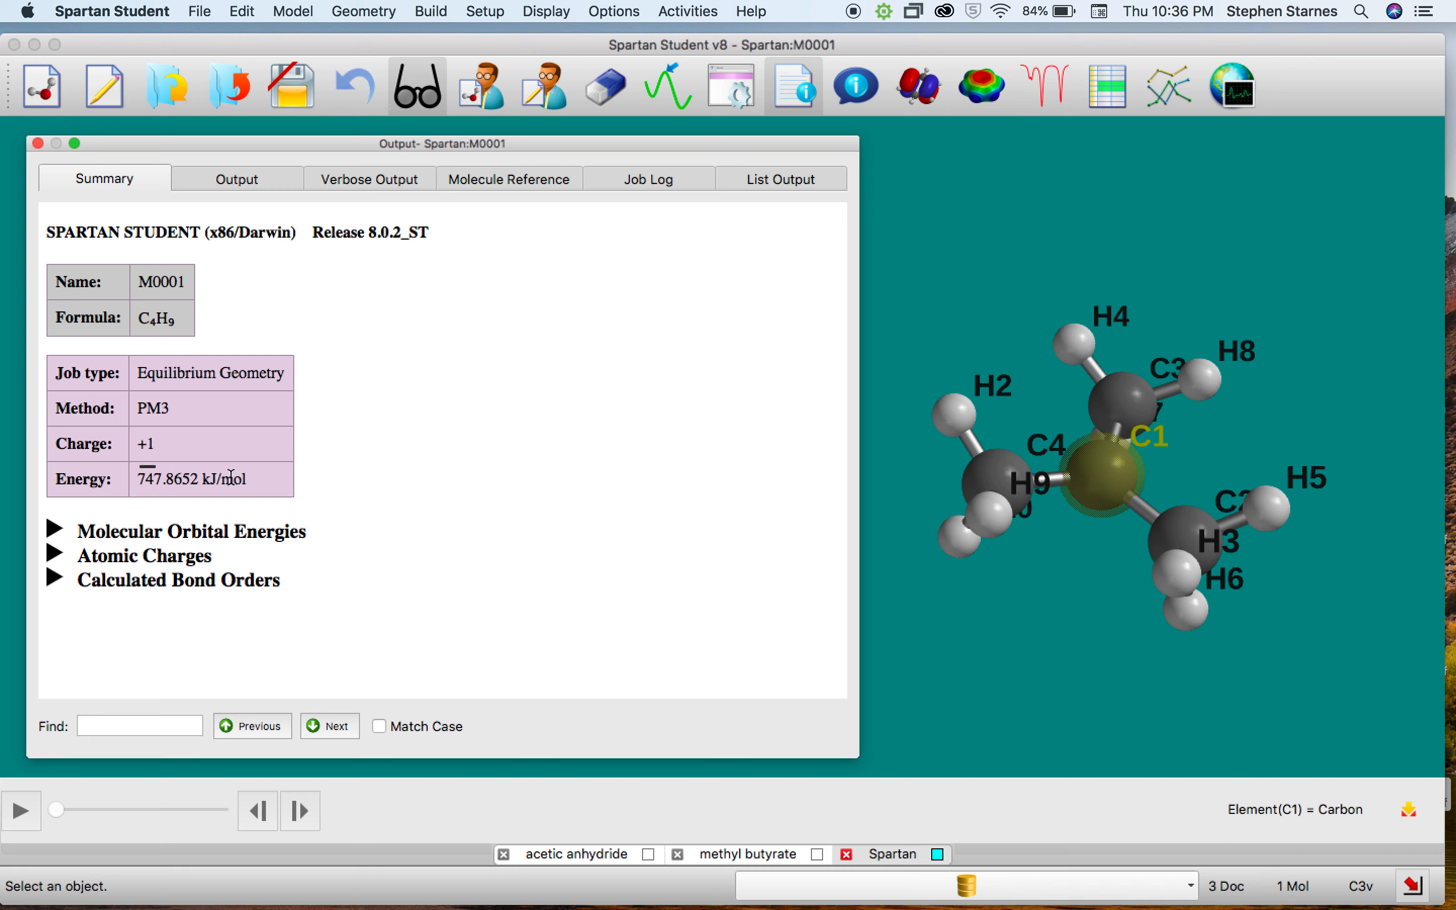
{"action": "left_click", "coordinate": [38, 145]}
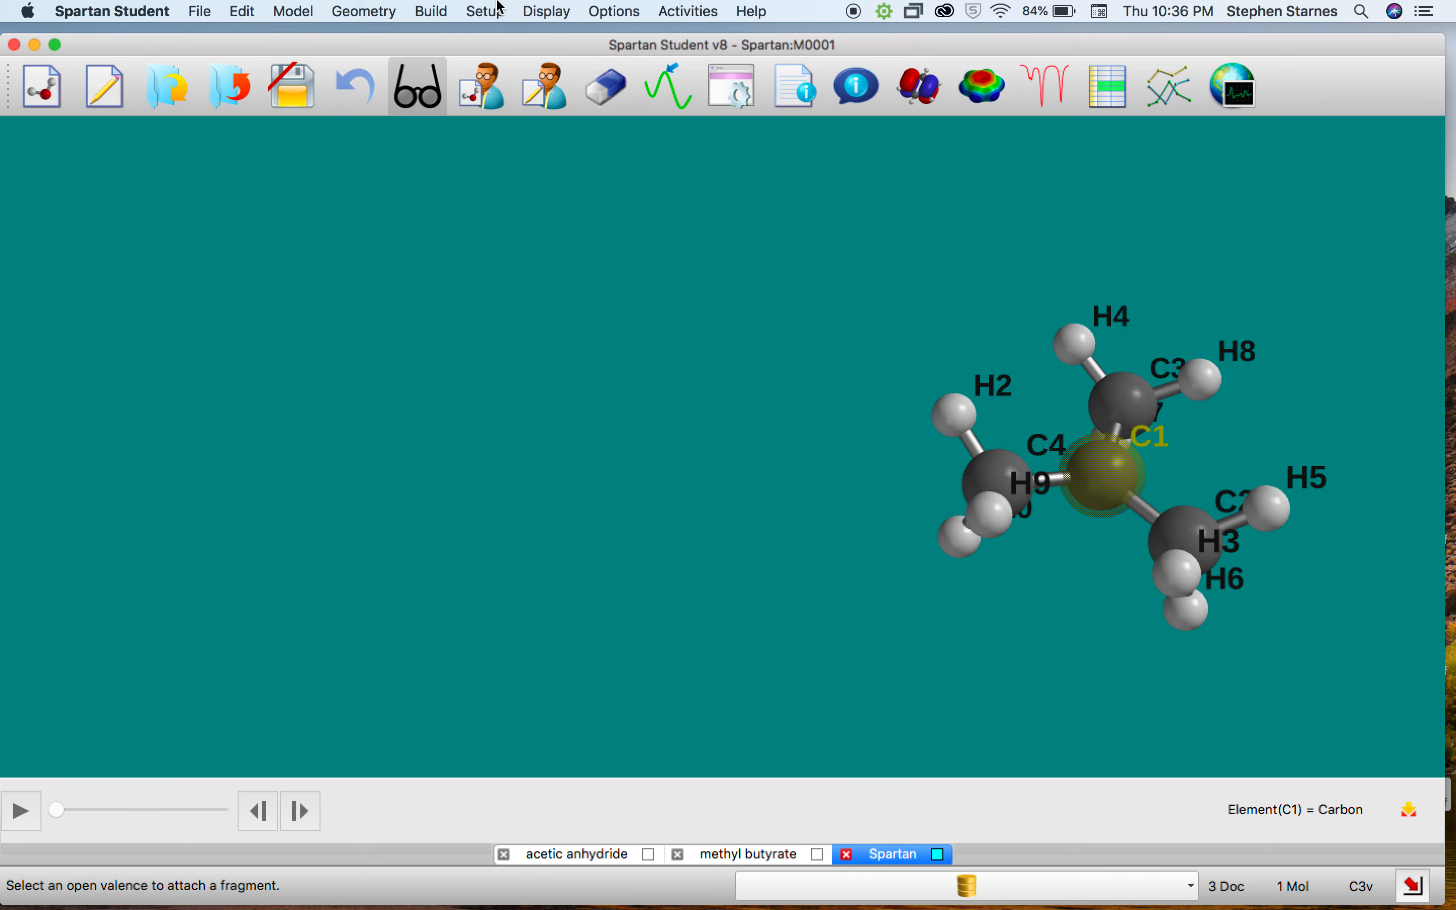
Change the cation's equilibrium geometry calculation to Hartree-Fock with the 3-21G basis set and submit it.
{"action": "left_click", "coordinate": [497, 10]}
{"action": "left_click", "coordinate": [536, 37]}
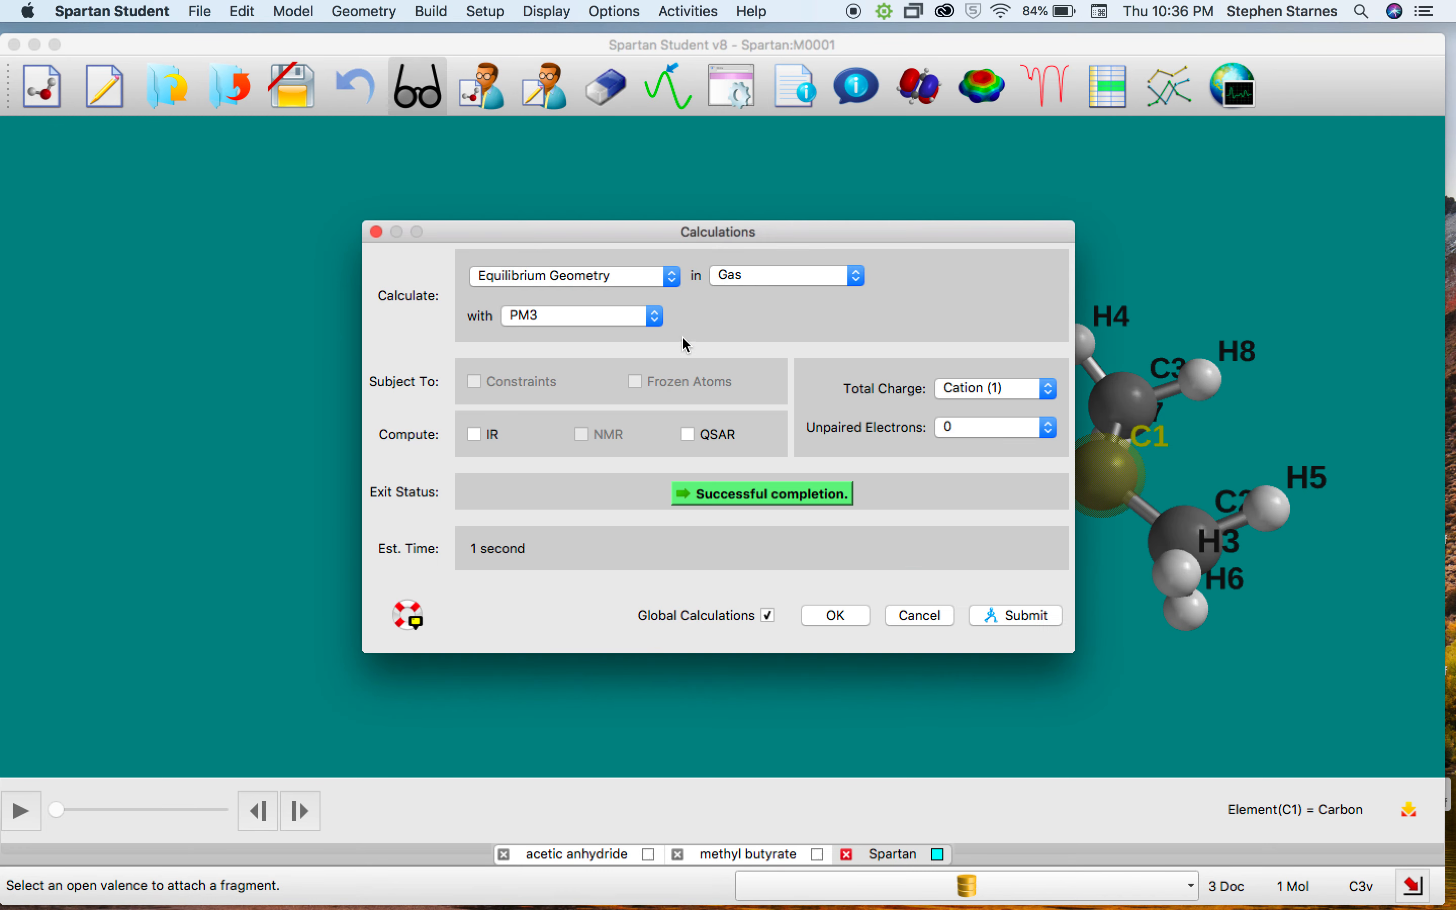
{"action": "left_click", "coordinate": [585, 317]}
{"action": "left_click", "coordinate": [580, 334]}
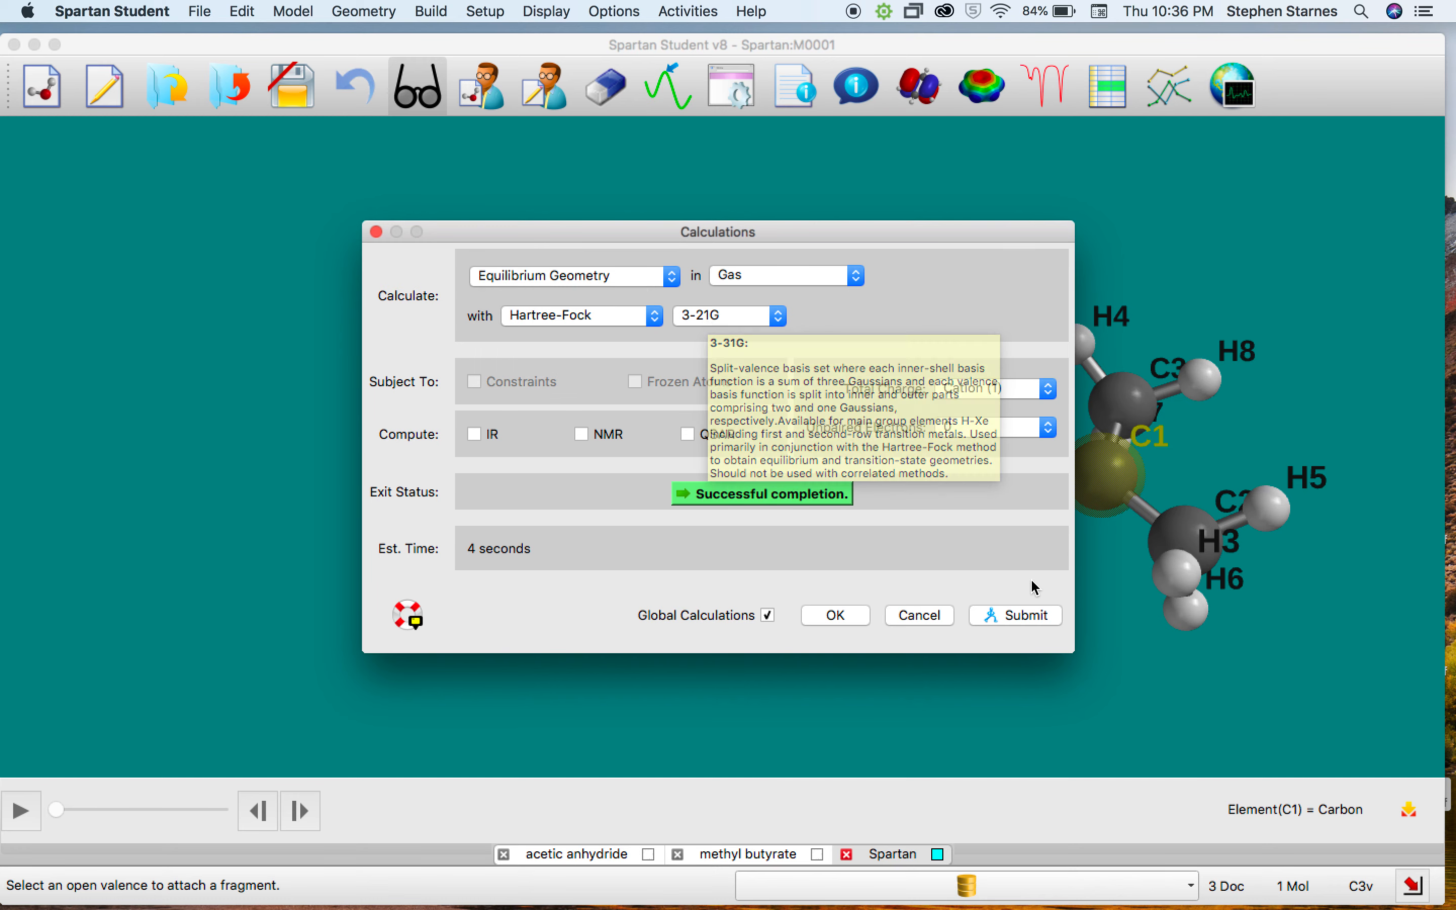
{"action": "left_click", "coordinate": [1026, 615]}
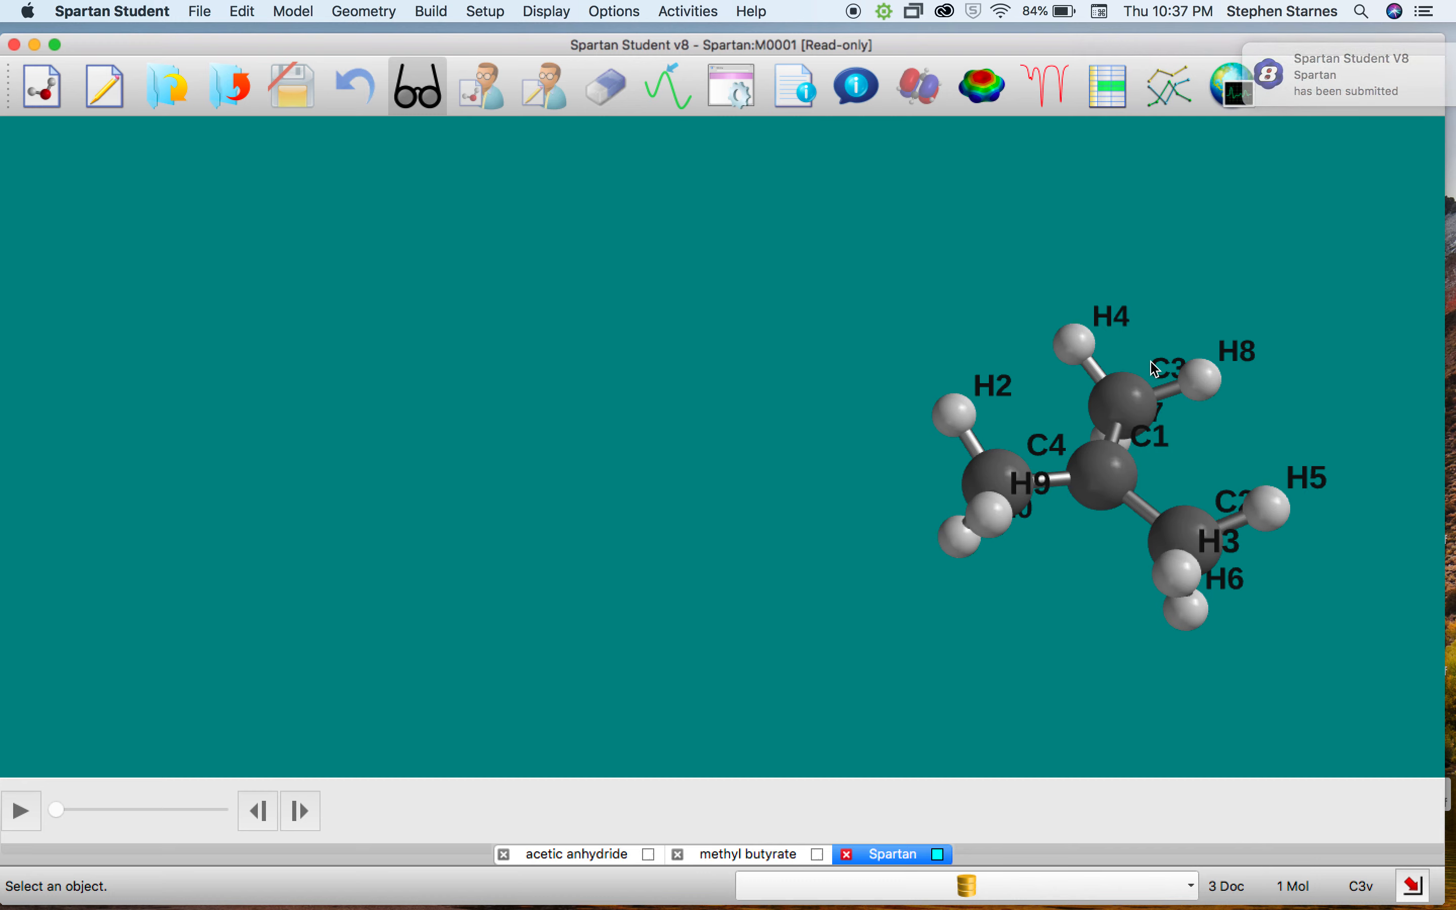
Inspect the cation from other angles, then check the Hartree-Fock job's output summary and close it.
{"action": "left_click_drag", "start_coordinate": [1252, 432], "coordinate": [1272, 473]}
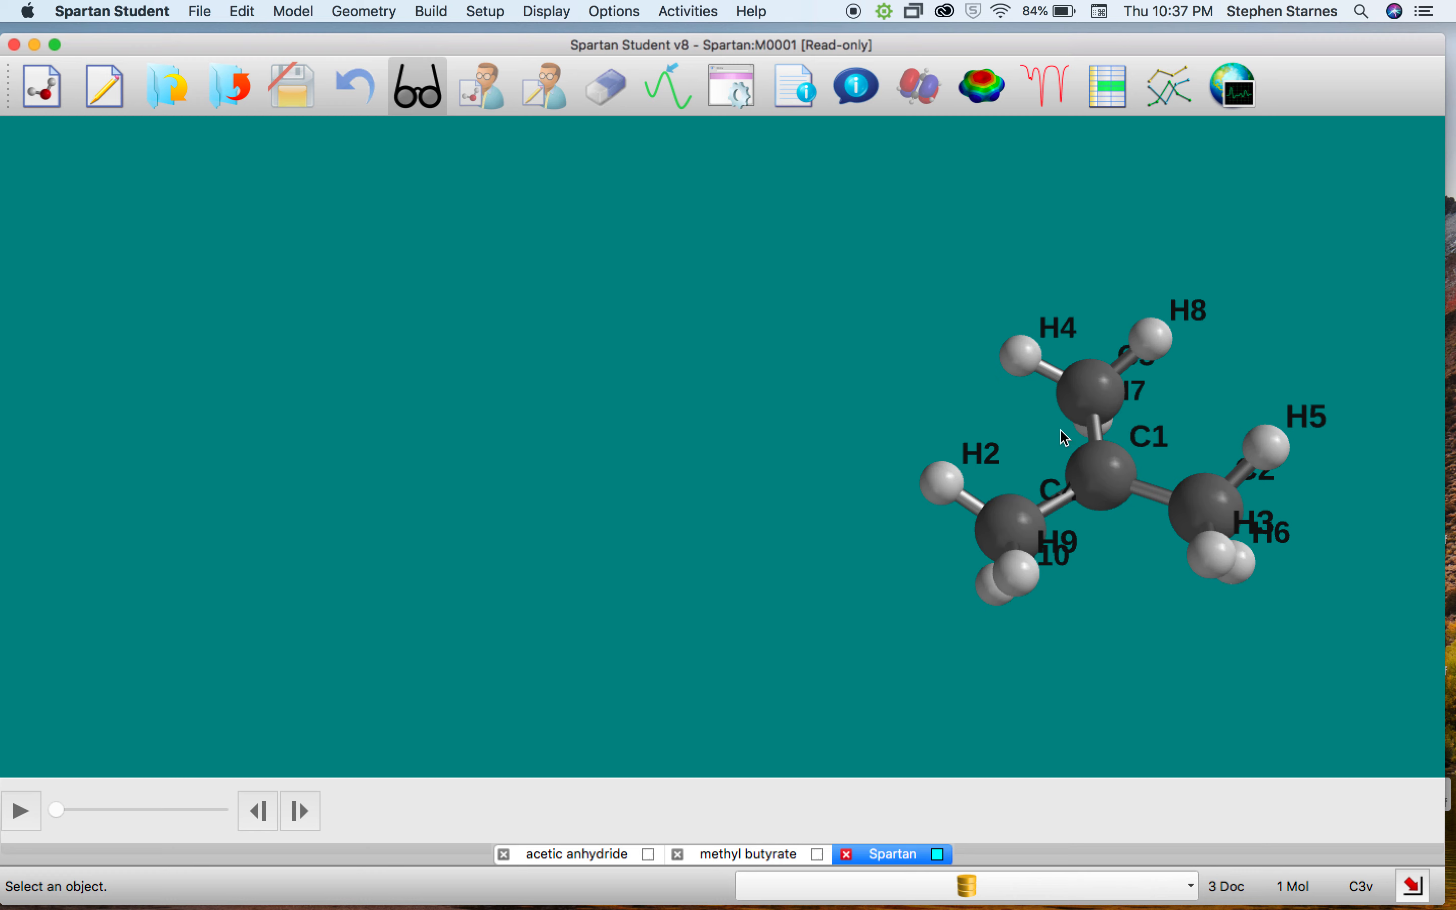
{"action": "left_click_drag", "start_coordinate": [1109, 468], "coordinate": [1159, 348]}
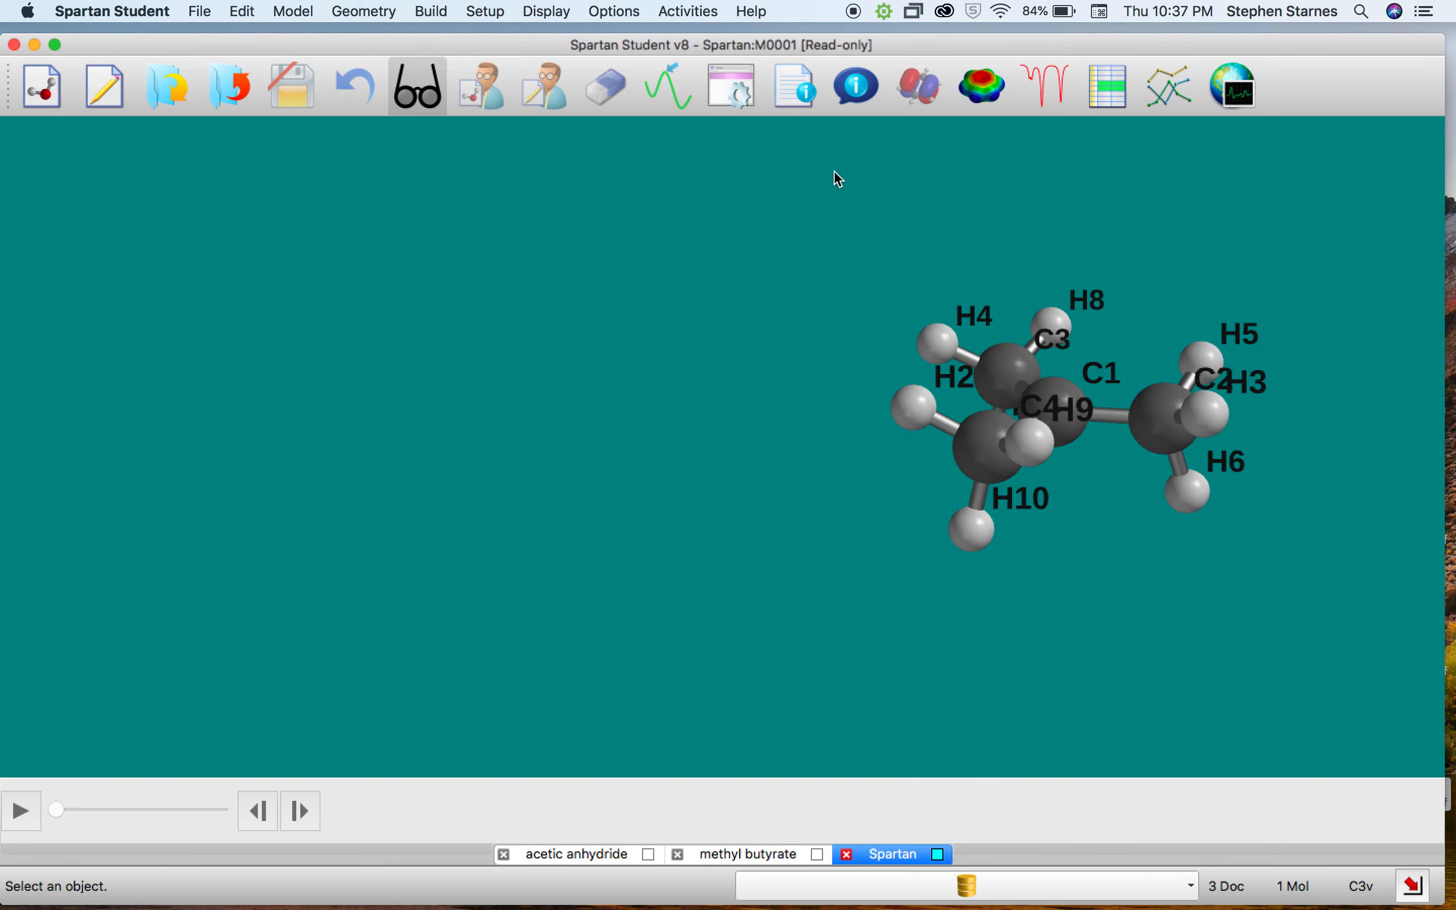
{"action": "left_click", "coordinate": [792, 100]}
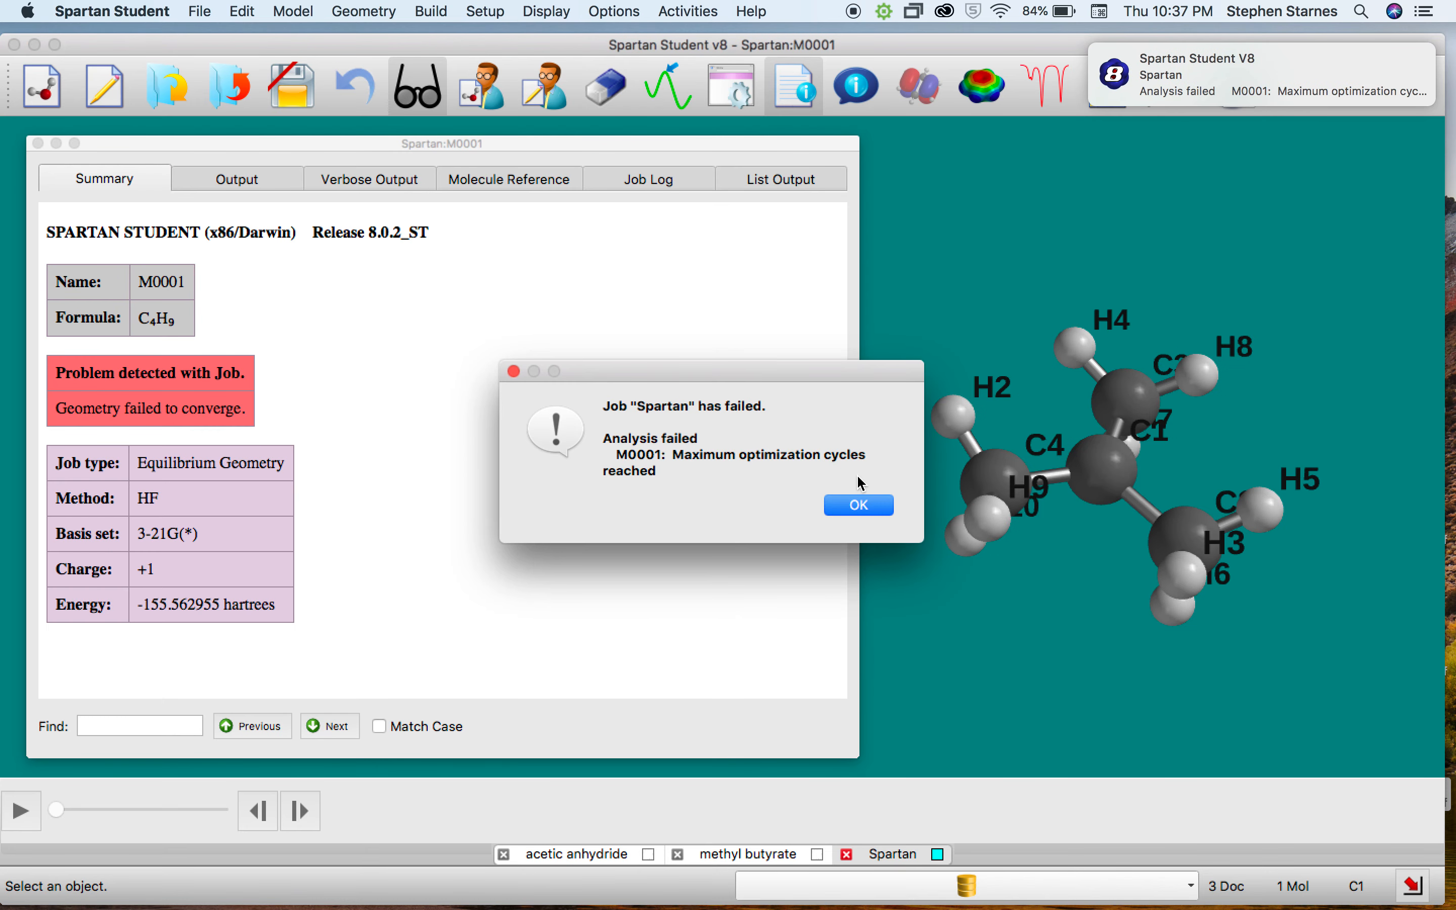
{"action": "left_click", "coordinate": [858, 508]}
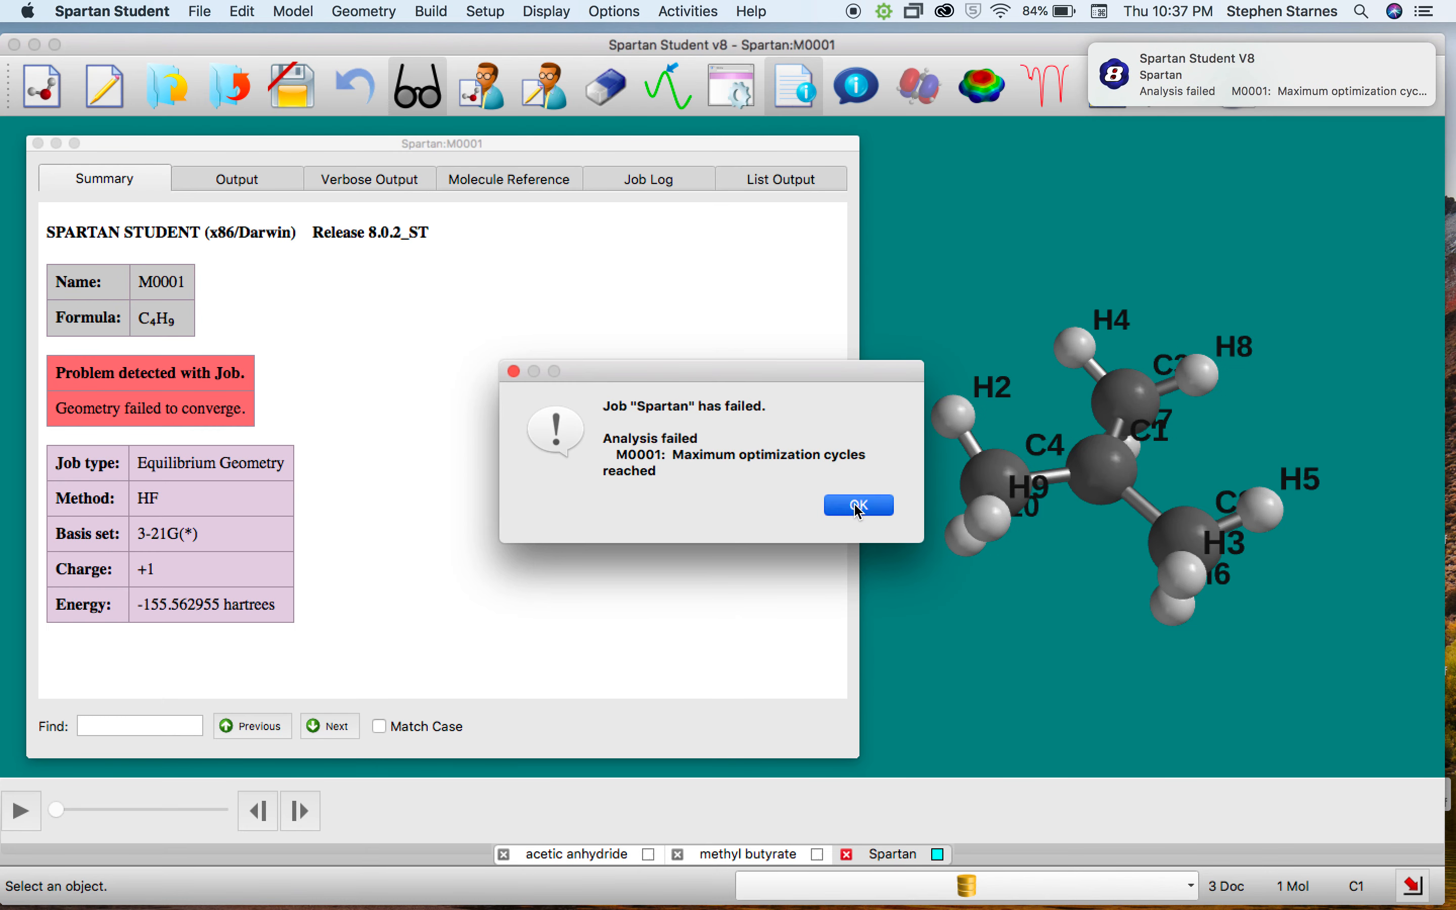
{"action": "left_click", "coordinate": [36, 145]}
Resubmit the cation's Hartree-Fock equilibrium geometry calculation, keeping the 3-21G basis set, and dismiss the job notice.
{"action": "left_click", "coordinate": [484, 11]}
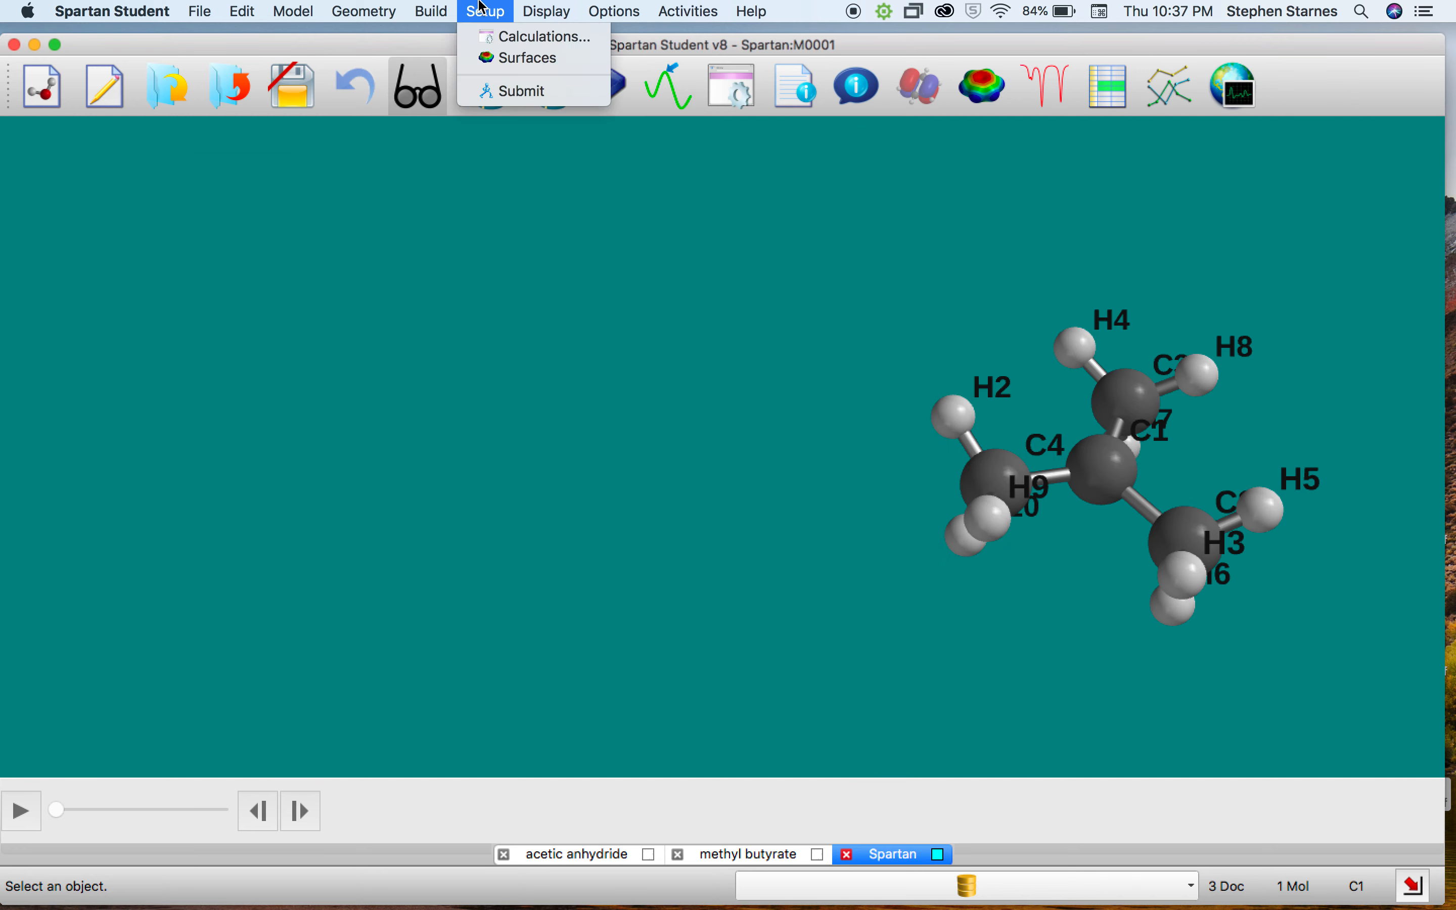
{"action": "left_click", "coordinate": [488, 38]}
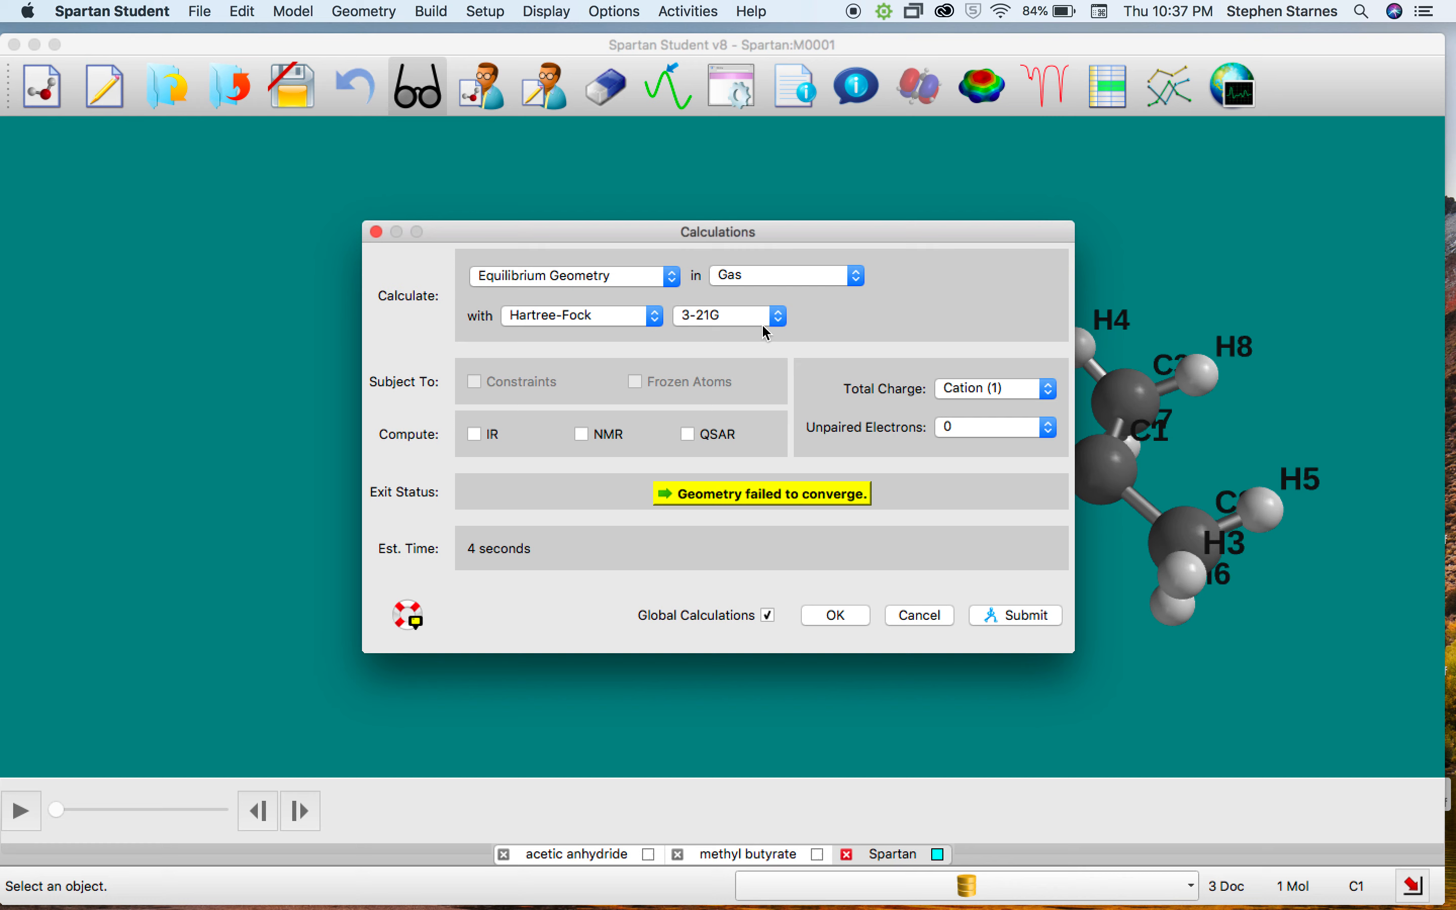
{"action": "left_click", "coordinate": [729, 315]}
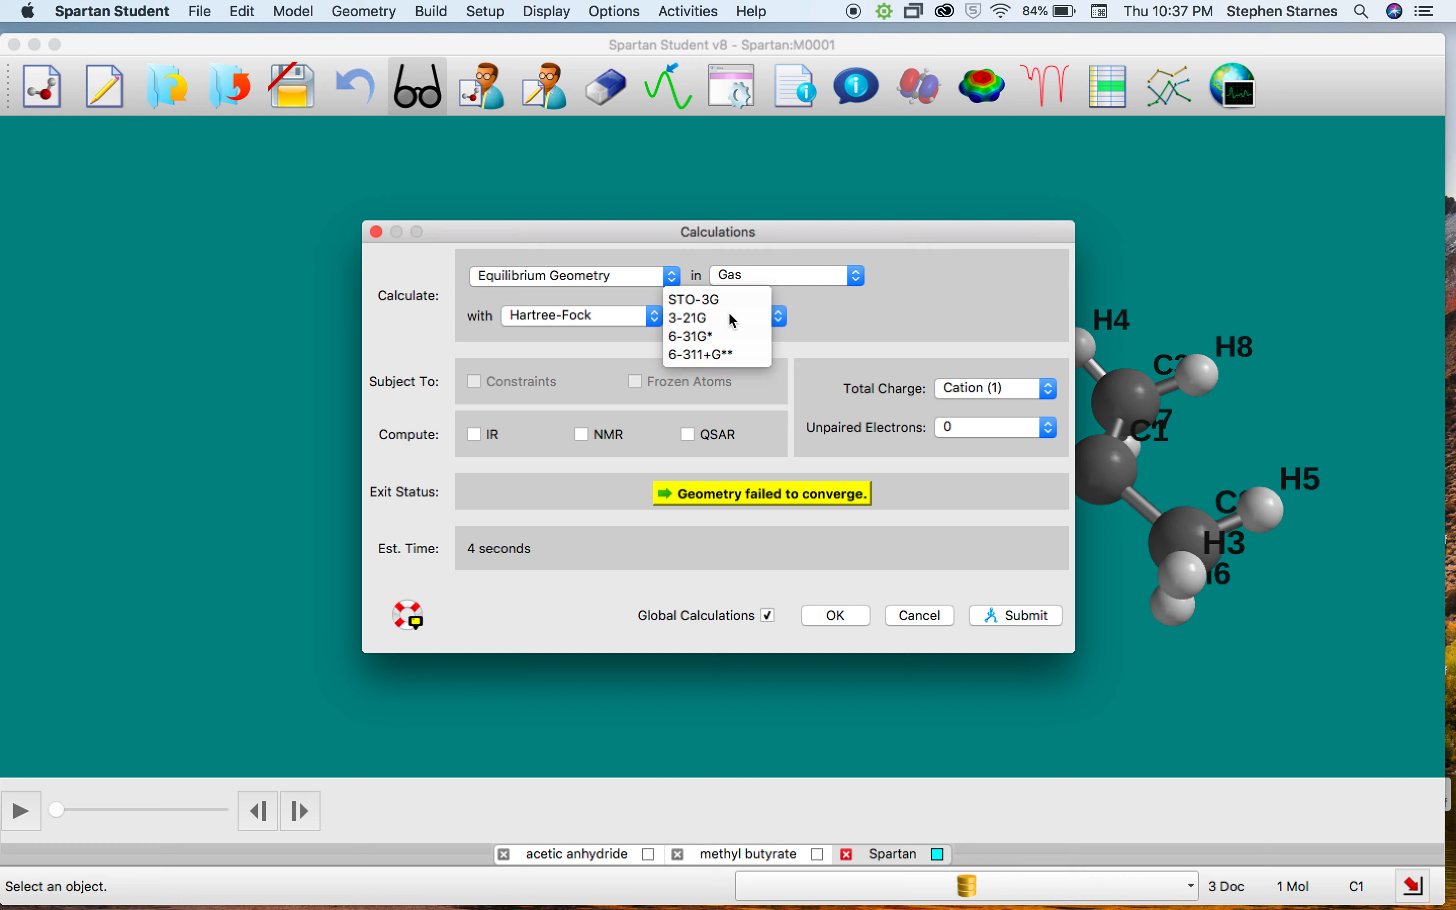
{"action": "left_click", "coordinate": [735, 316]}
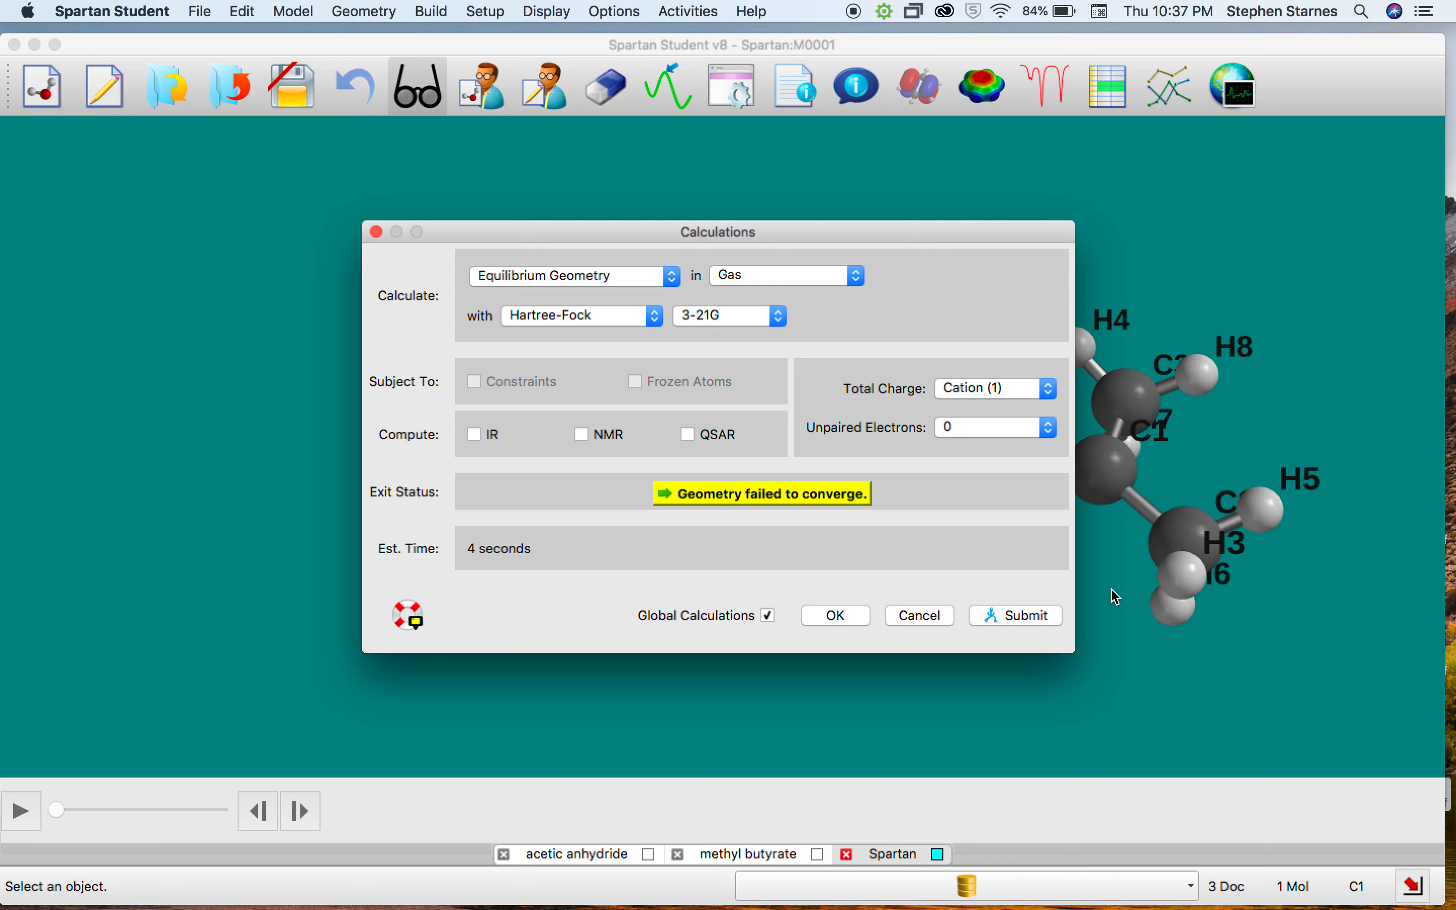
{"action": "left_click", "coordinate": [1027, 615]}
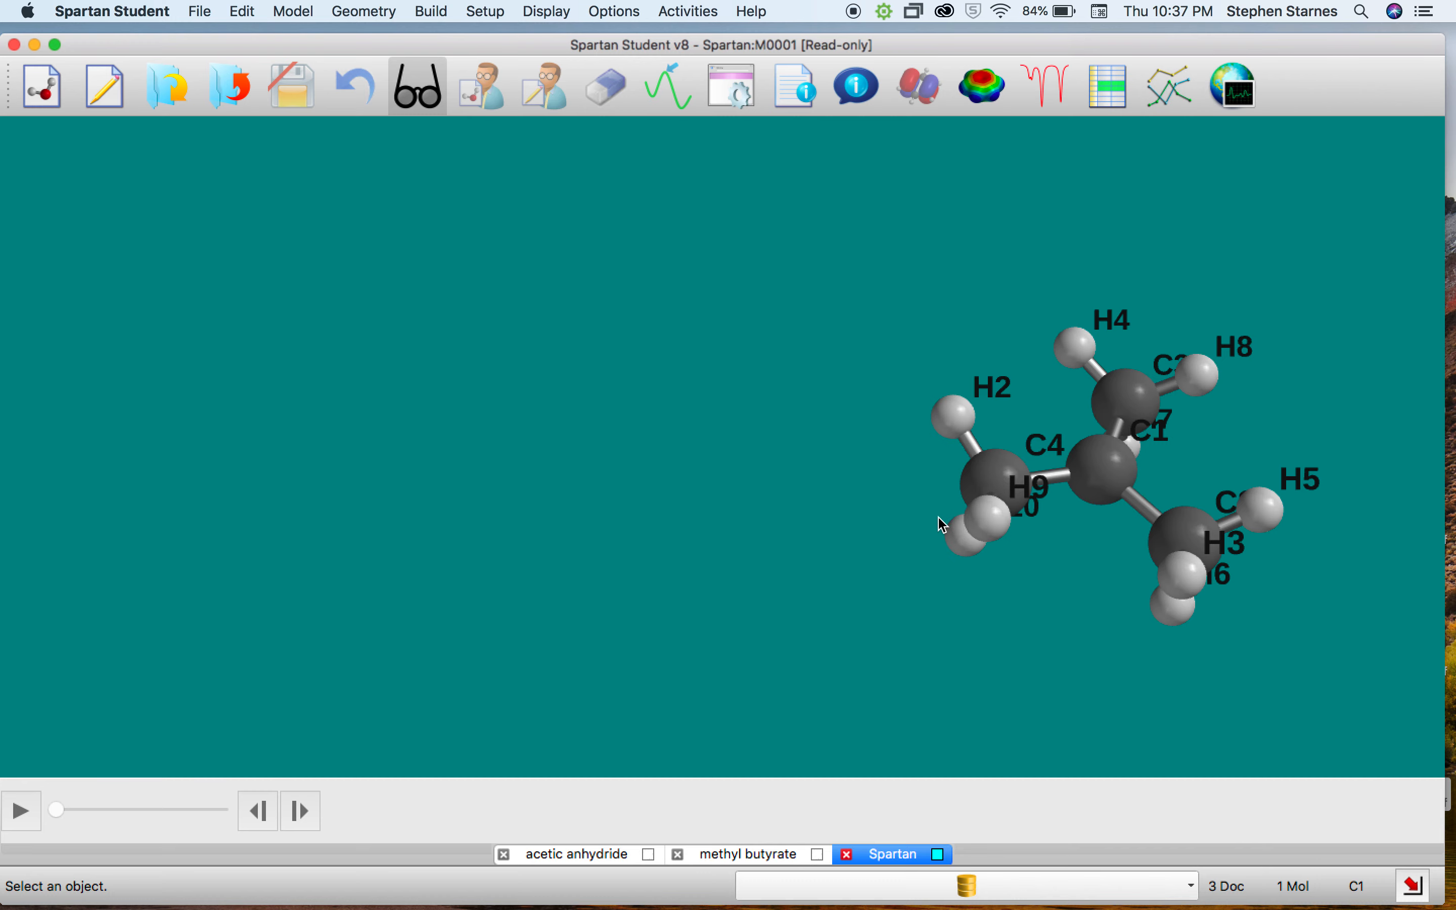
{"action": "left_click_drag", "start_coordinate": [943, 525], "coordinate": [839, 335]}
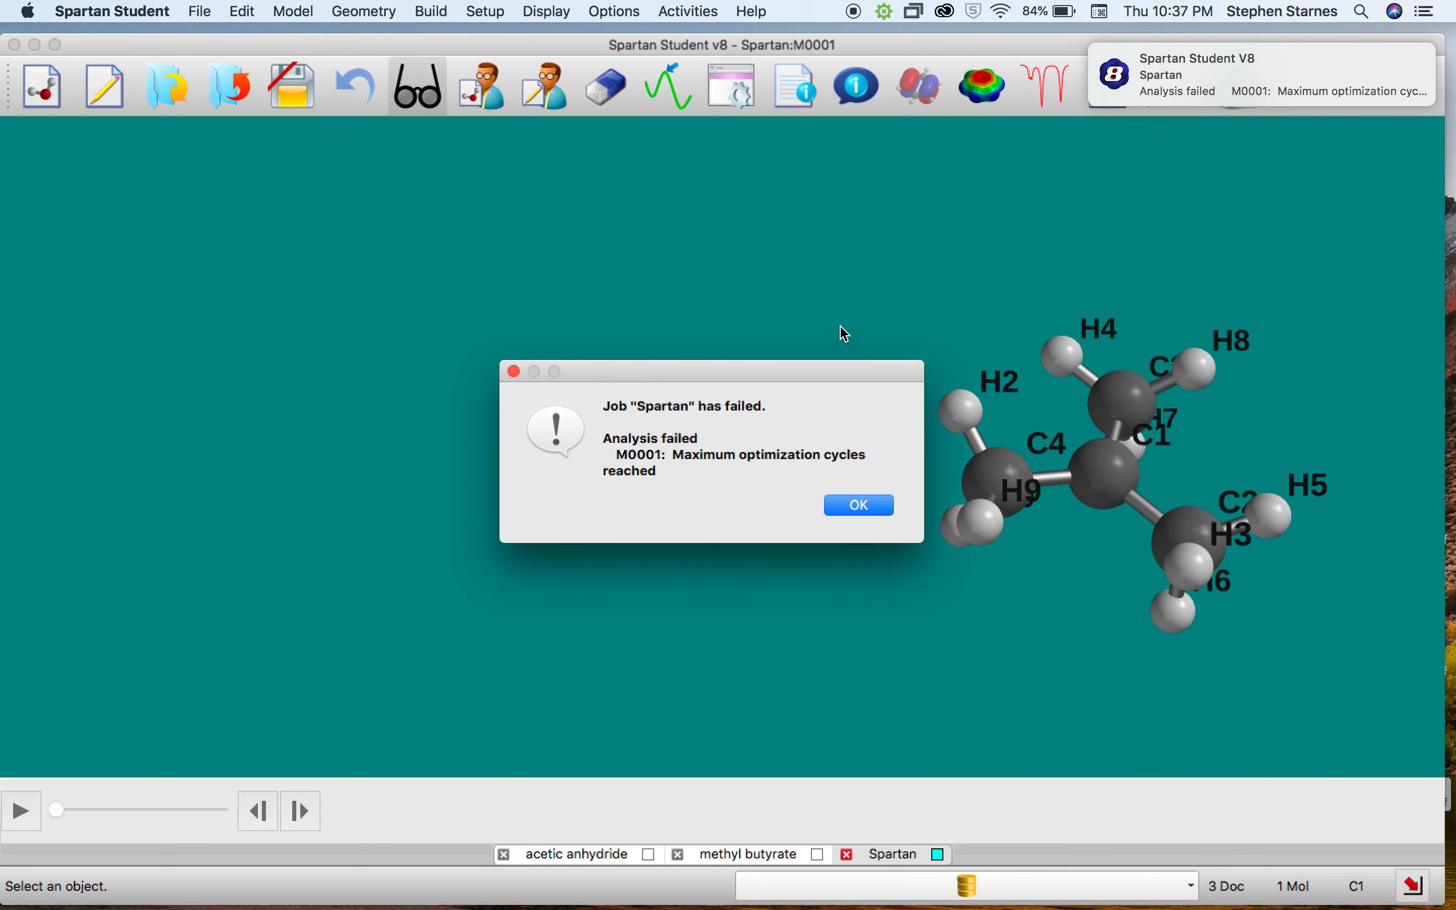
{"action": "left_click", "coordinate": [875, 512]}
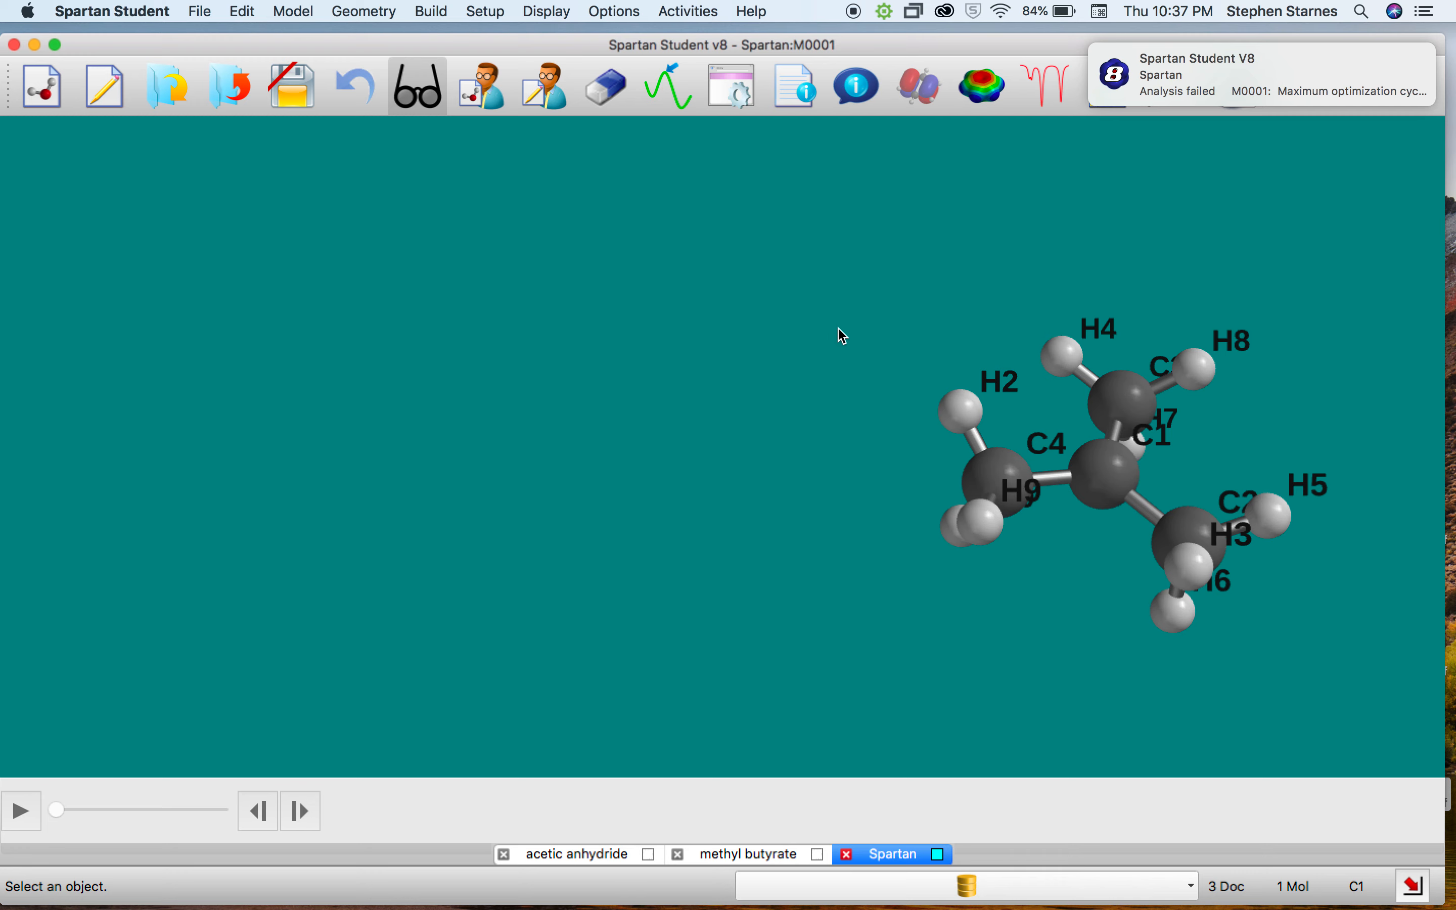
Switch the Hartree-Fock basis set to STO-3G and submit the cation's geometry optimization.
{"action": "left_click", "coordinate": [487, 10]}
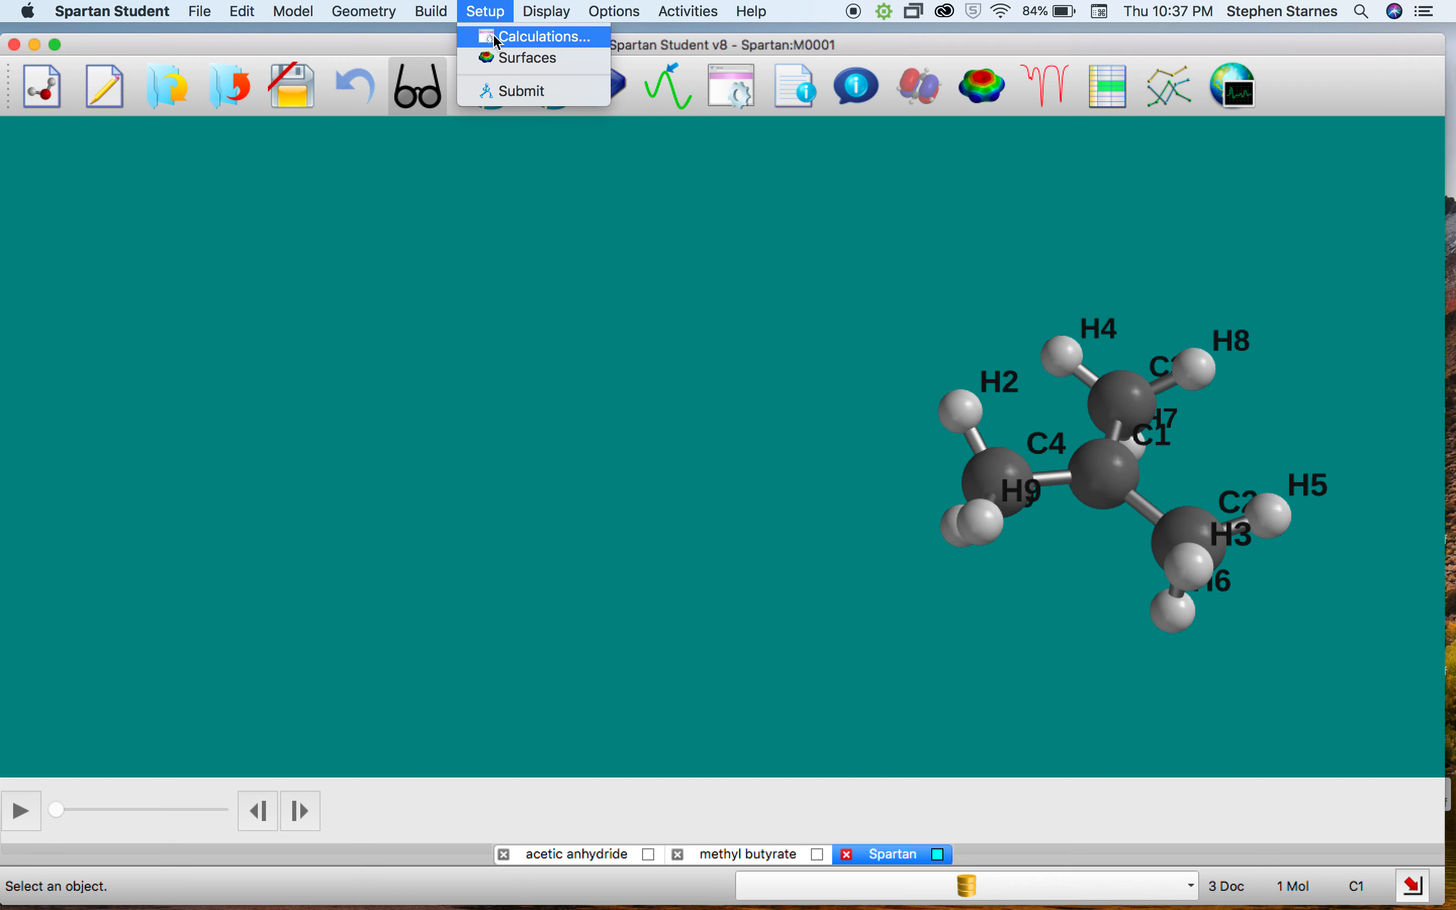
{"action": "left_click", "coordinate": [530, 36]}
{"action": "left_click", "coordinate": [710, 317]}
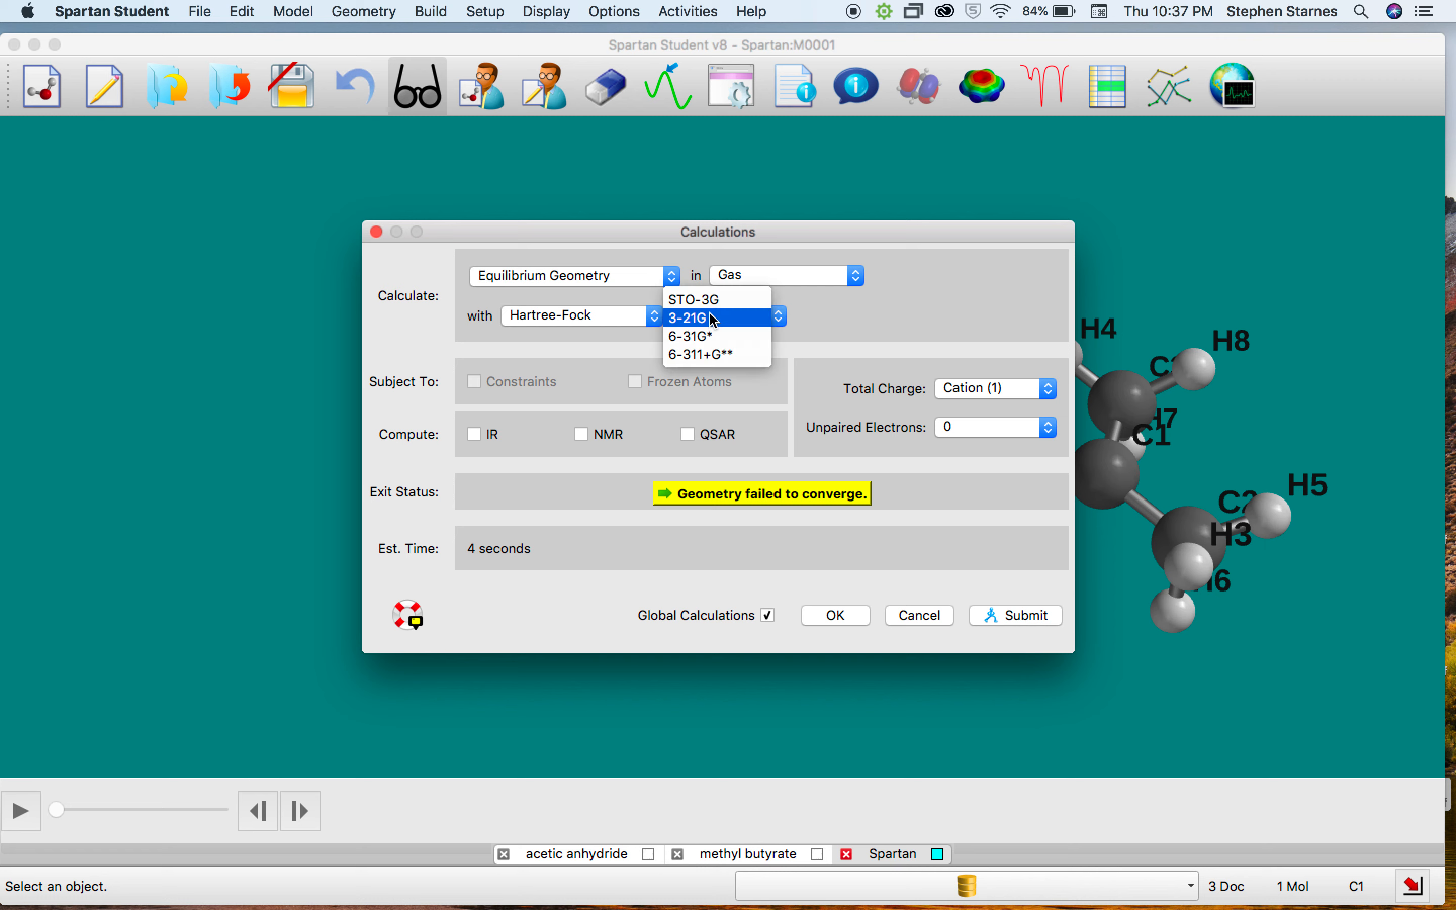
{"action": "left_click", "coordinate": [713, 297]}
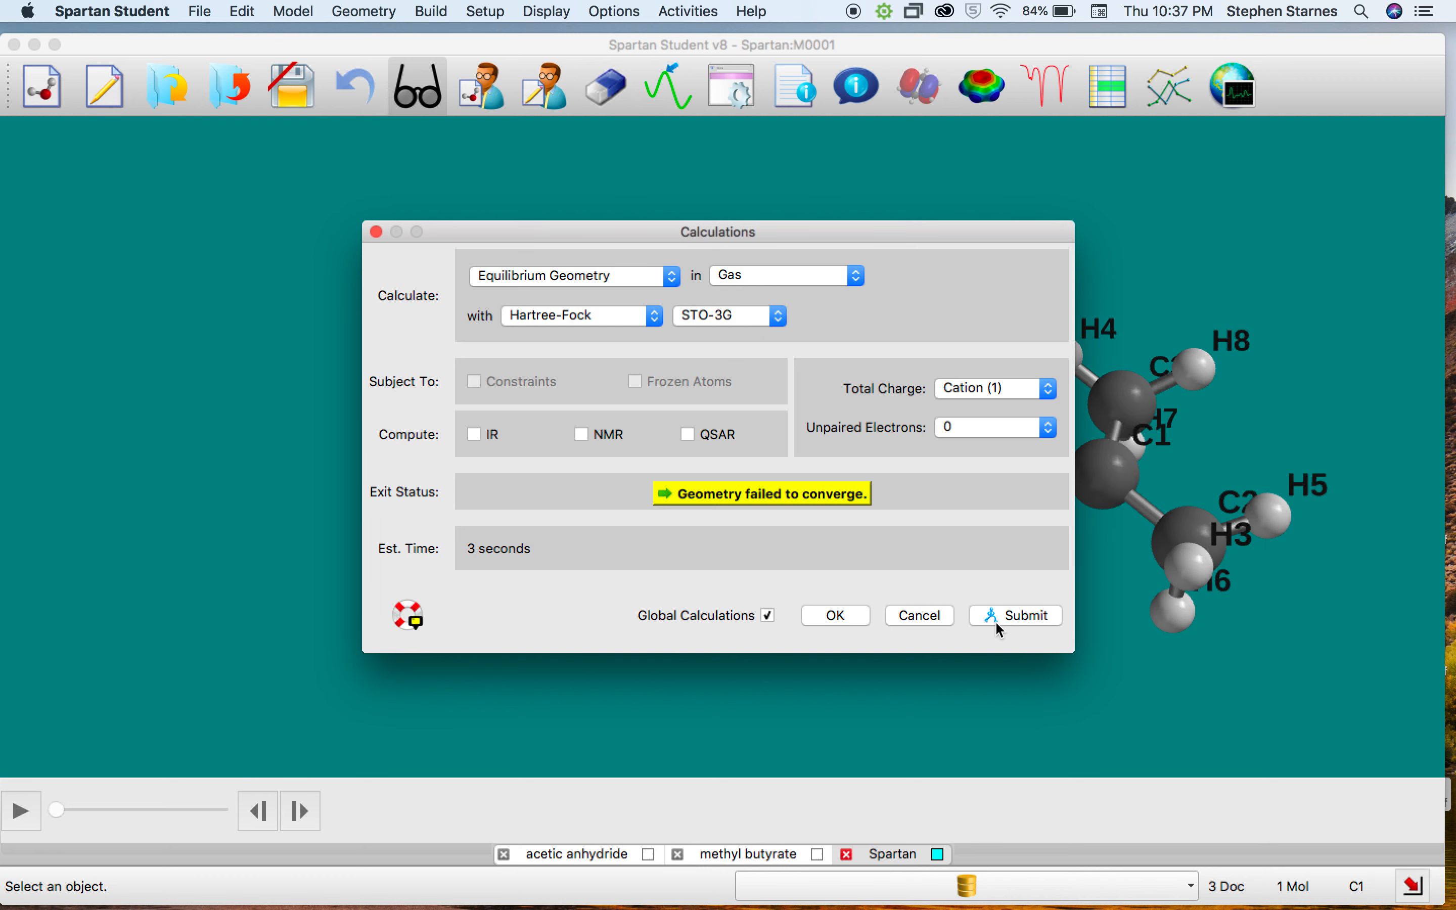
{"action": "left_click", "coordinate": [1013, 624]}
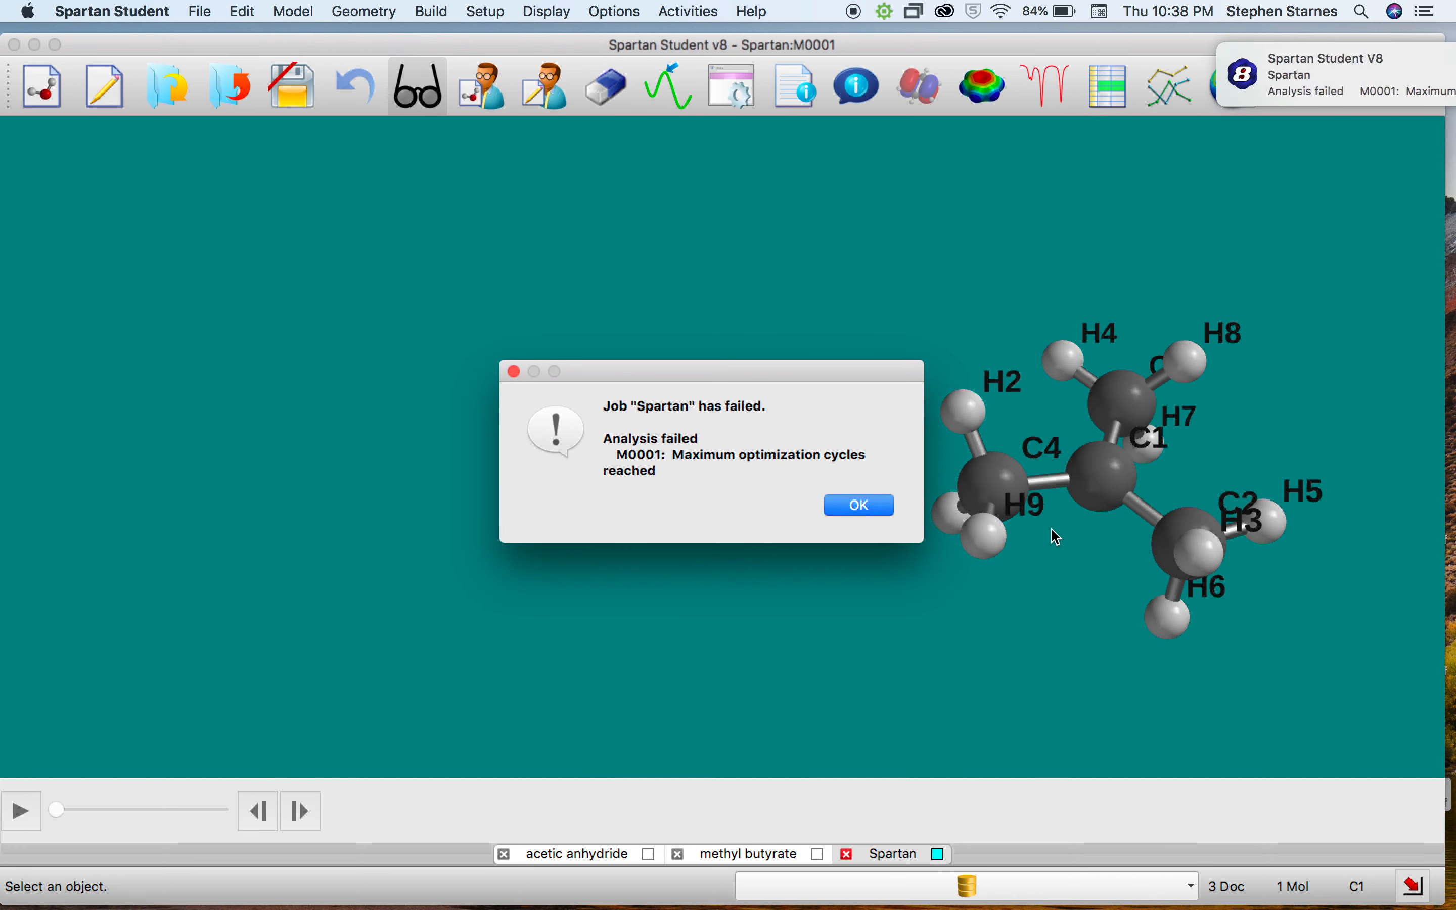
Dismiss the STO-3G job notice, rotate the cation to inspect its shape, and move it back to the middle of the workspace.
{"action": "left_click", "coordinate": [877, 505]}
{"action": "left_click_drag", "start_coordinate": [897, 511], "coordinate": [936, 412]}
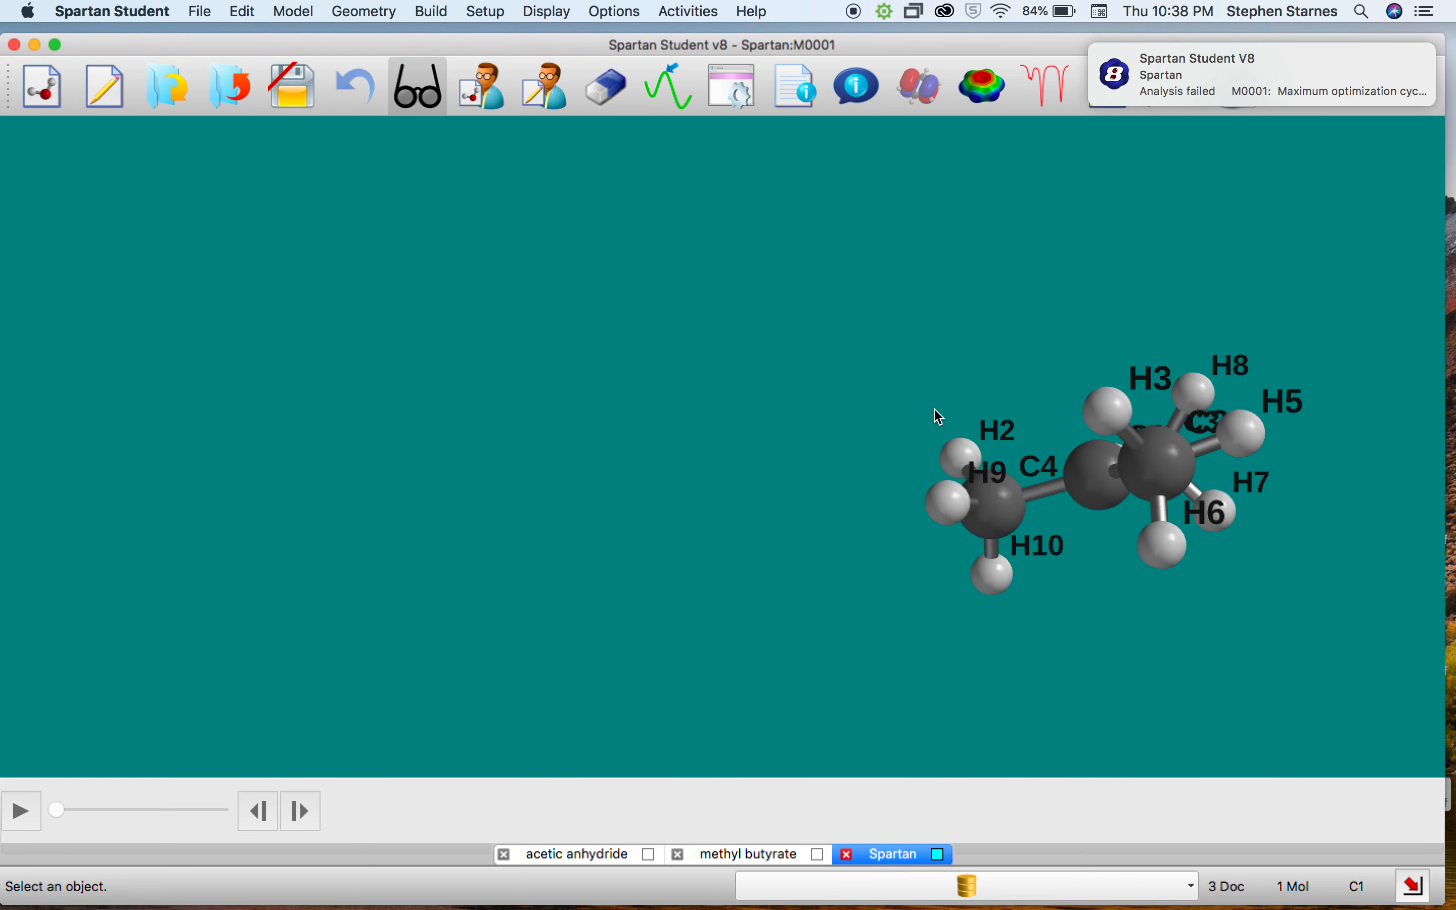
{"action": "right_click_drag", "start_coordinate": [917, 413], "coordinate": [569, 374]}
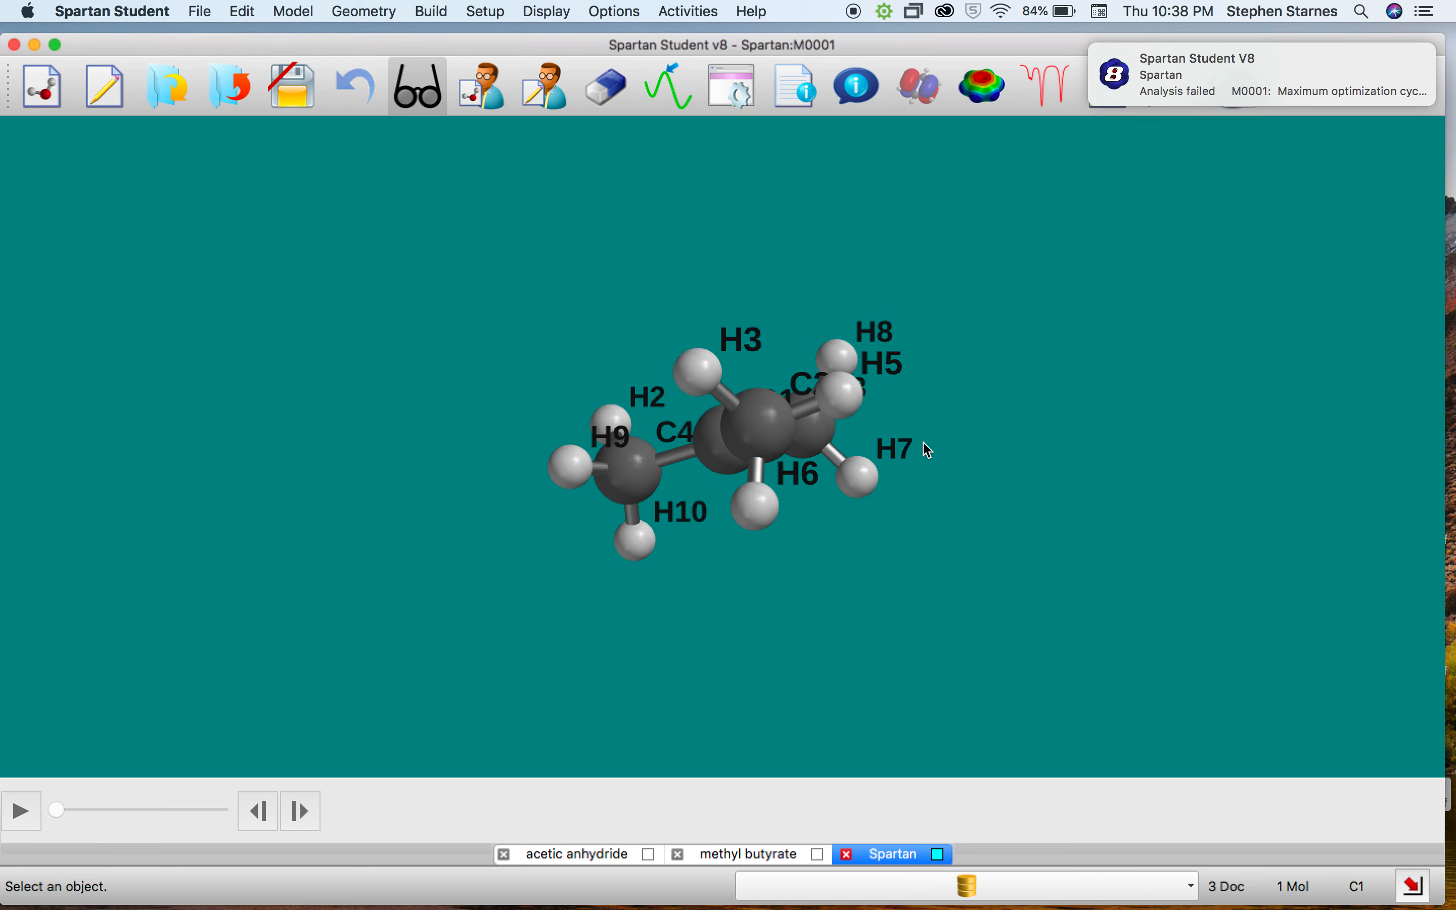
Start a new document and build a two-carbon chain by bonding a second sp³ carbon to the first.
{"action": "left_click", "coordinate": [39, 78]}
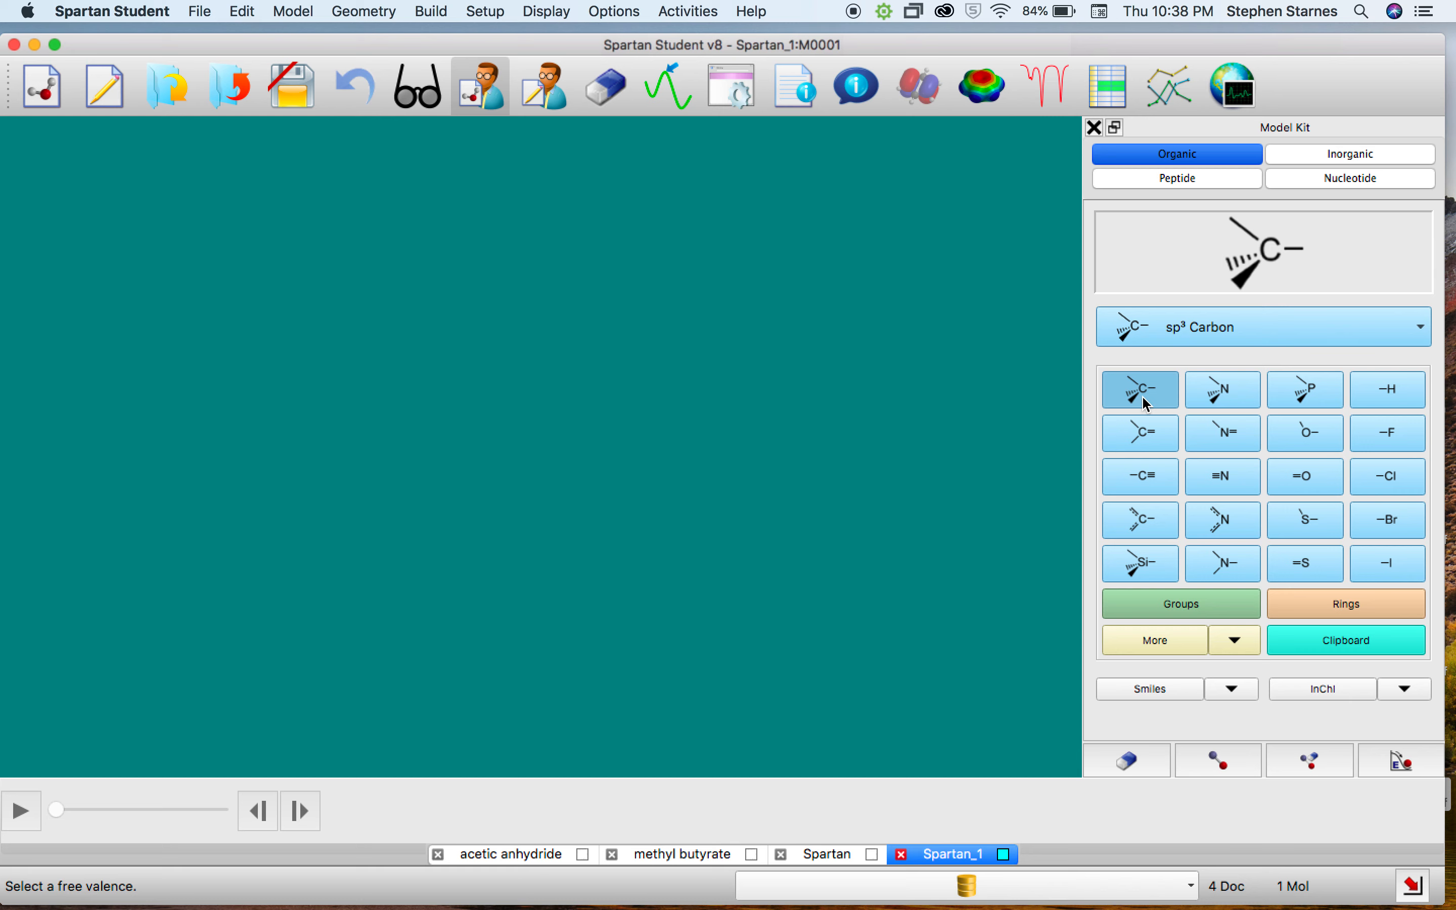
{"action": "left_click", "coordinate": [523, 460]}
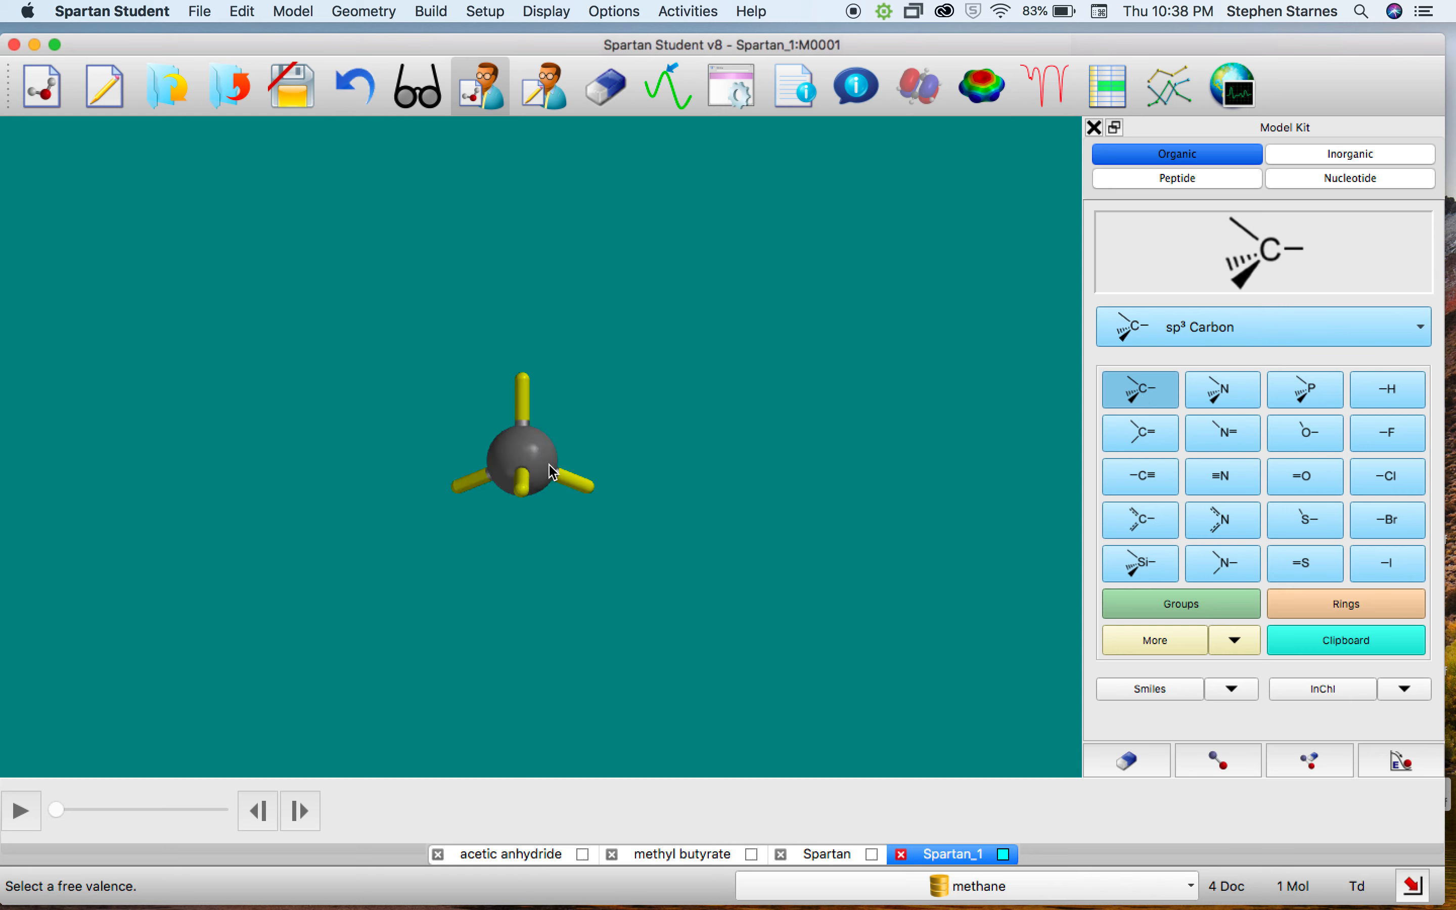
{"action": "left_click", "coordinate": [595, 488]}
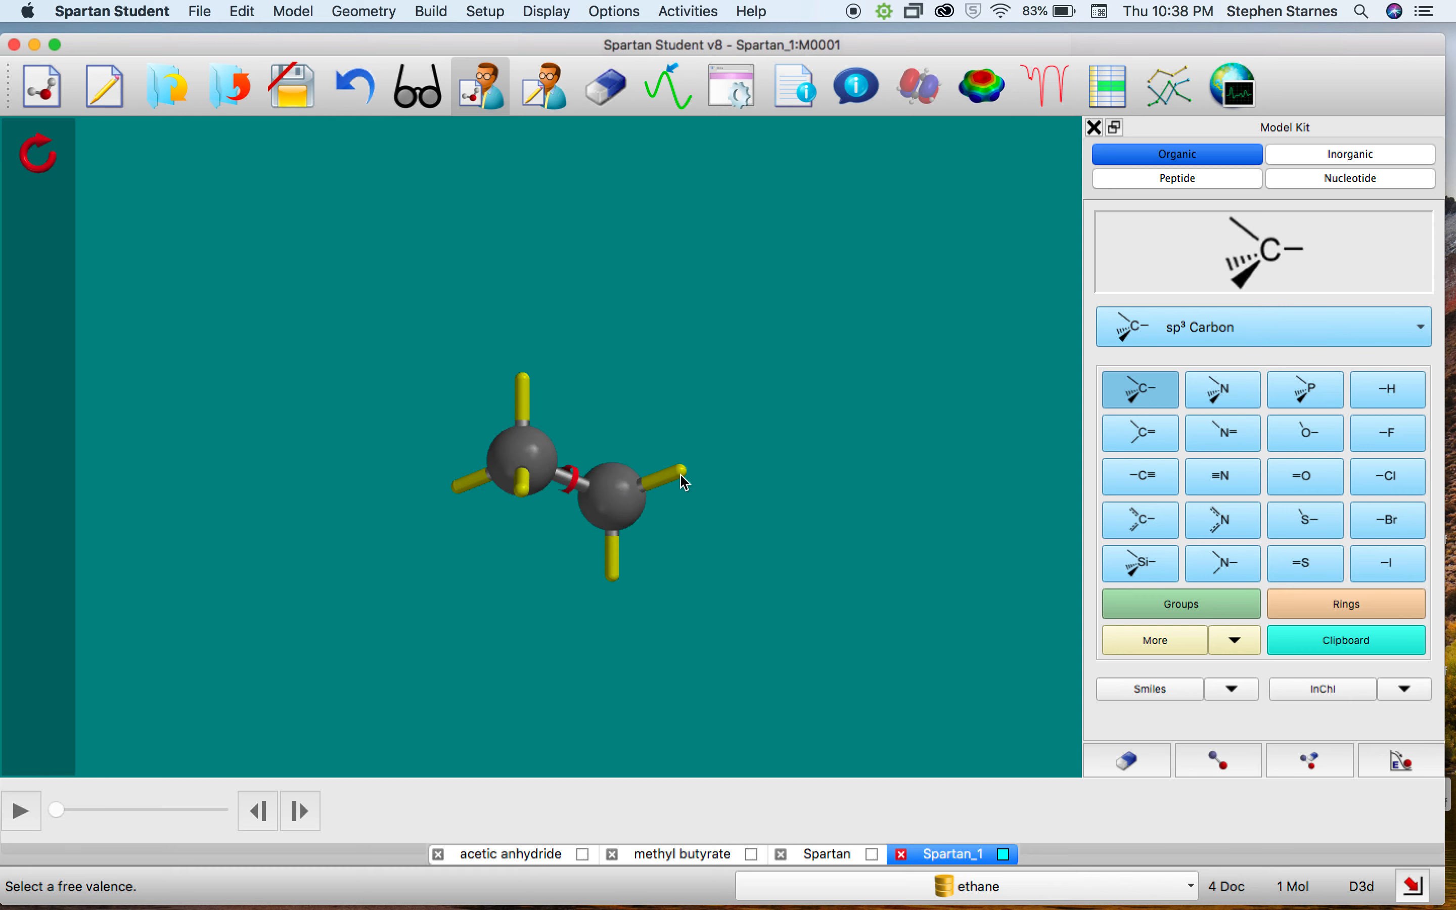
Delete one free valence from the second carbon of the two-carbon chain and rotate the model to check it.
{"action": "left_click_drag", "start_coordinate": [686, 508], "coordinate": [673, 543]}
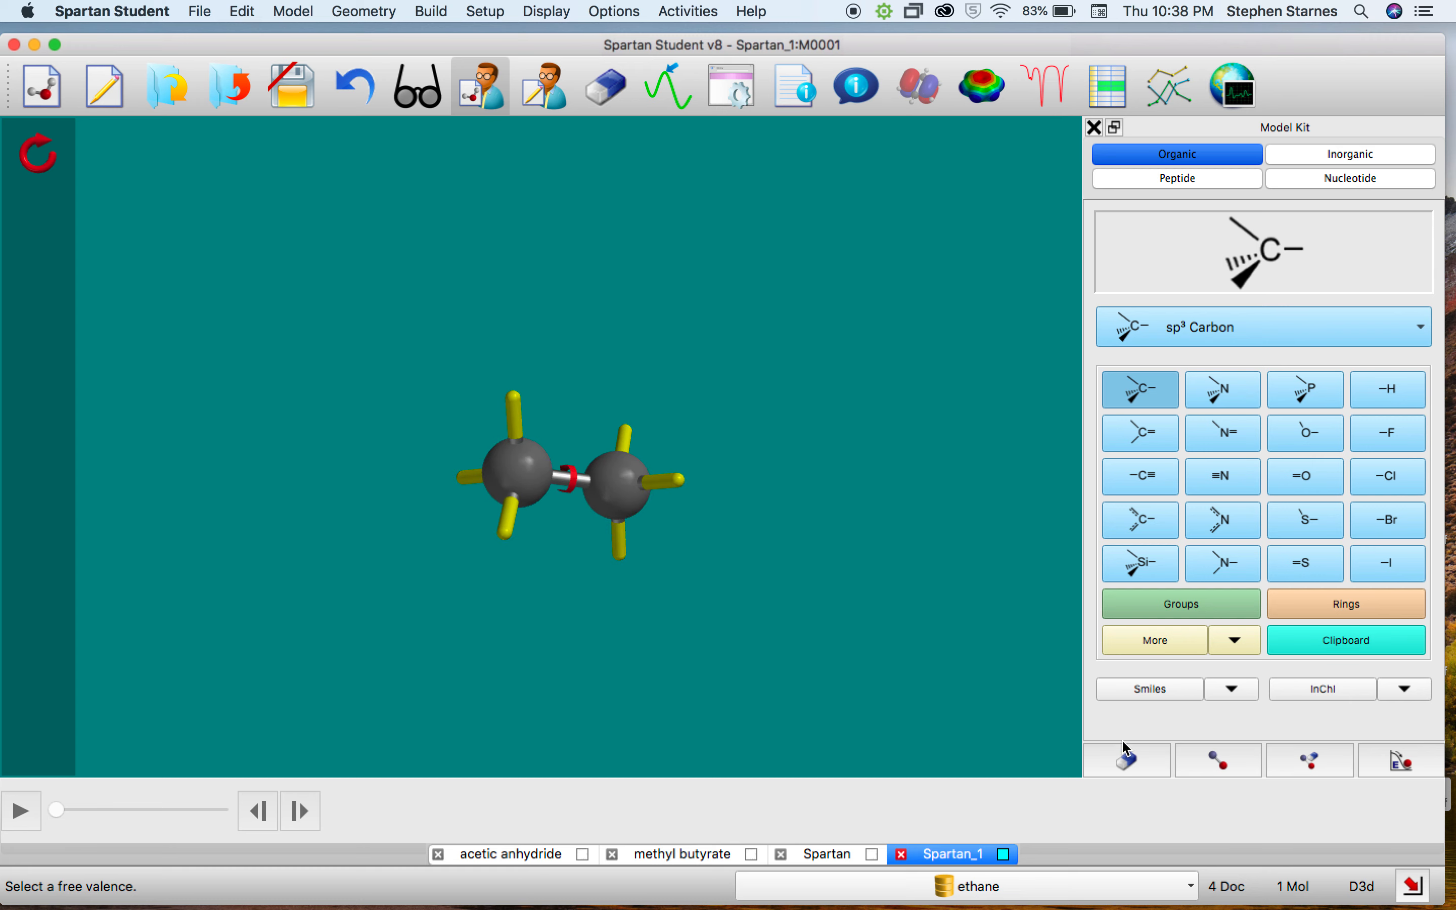
{"action": "left_click", "coordinate": [1132, 762]}
{"action": "left_click", "coordinate": [681, 481]}
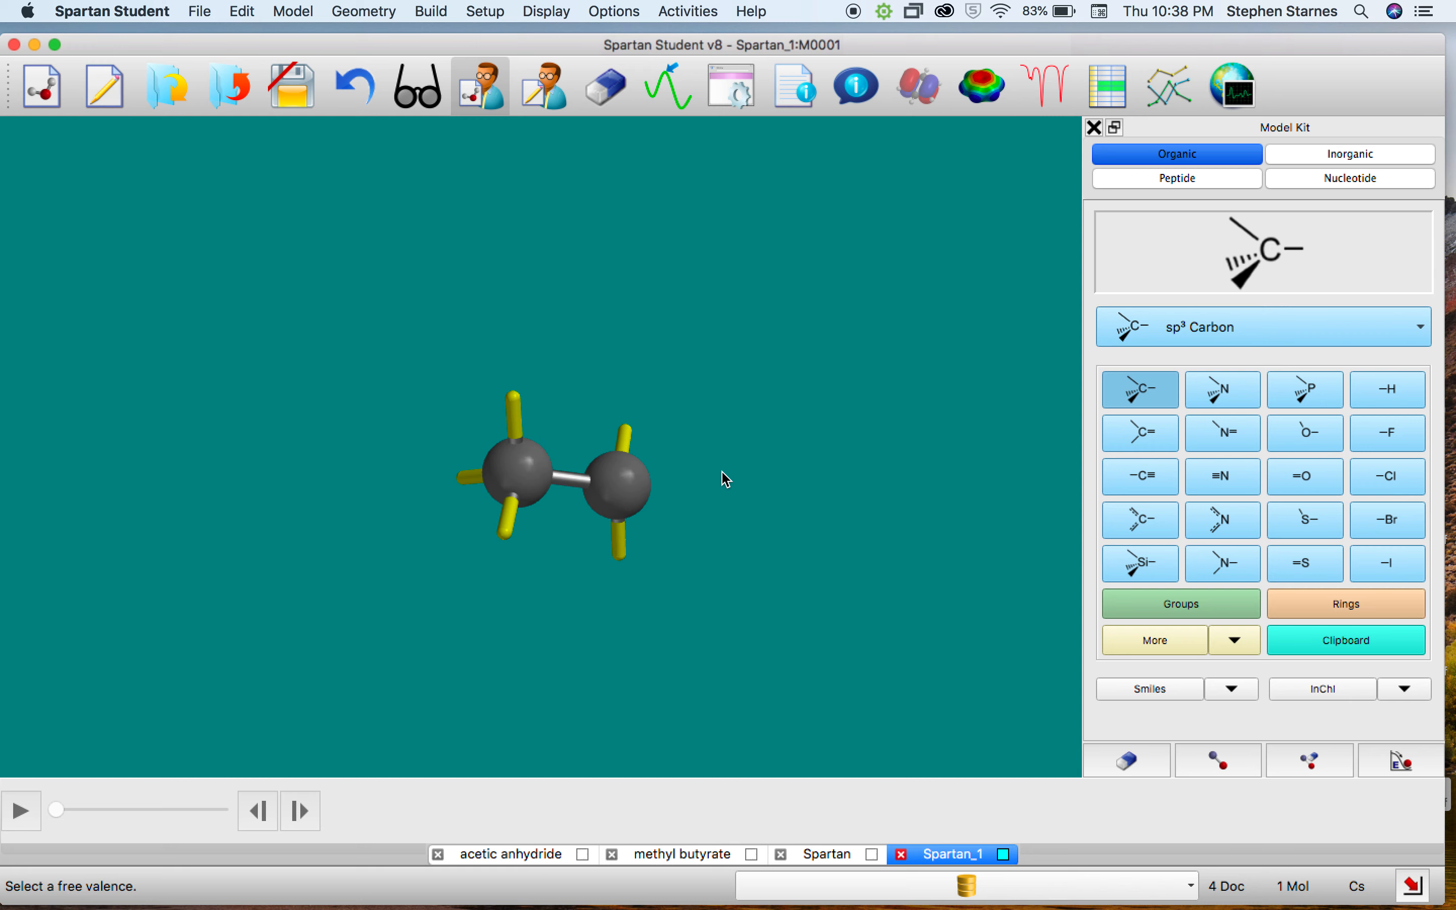
{"action": "left_click_drag", "start_coordinate": [721, 481], "coordinate": [663, 413]}
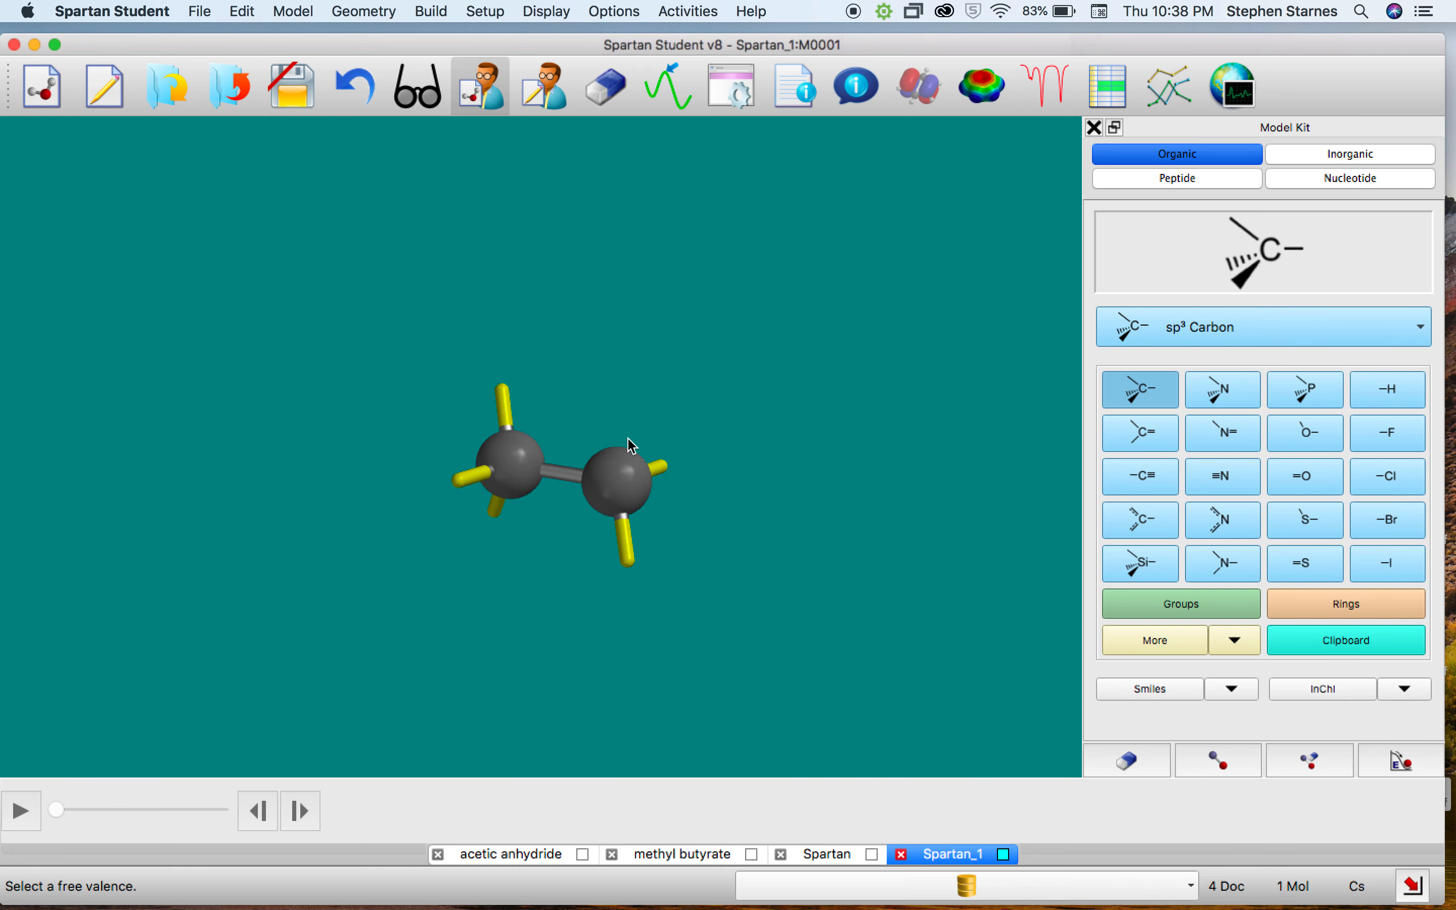
Set up the two-carbon model's equilibrium geometry calculation with PM3 and a total charge of Cation (1).
{"action": "left_click", "coordinate": [481, 10]}
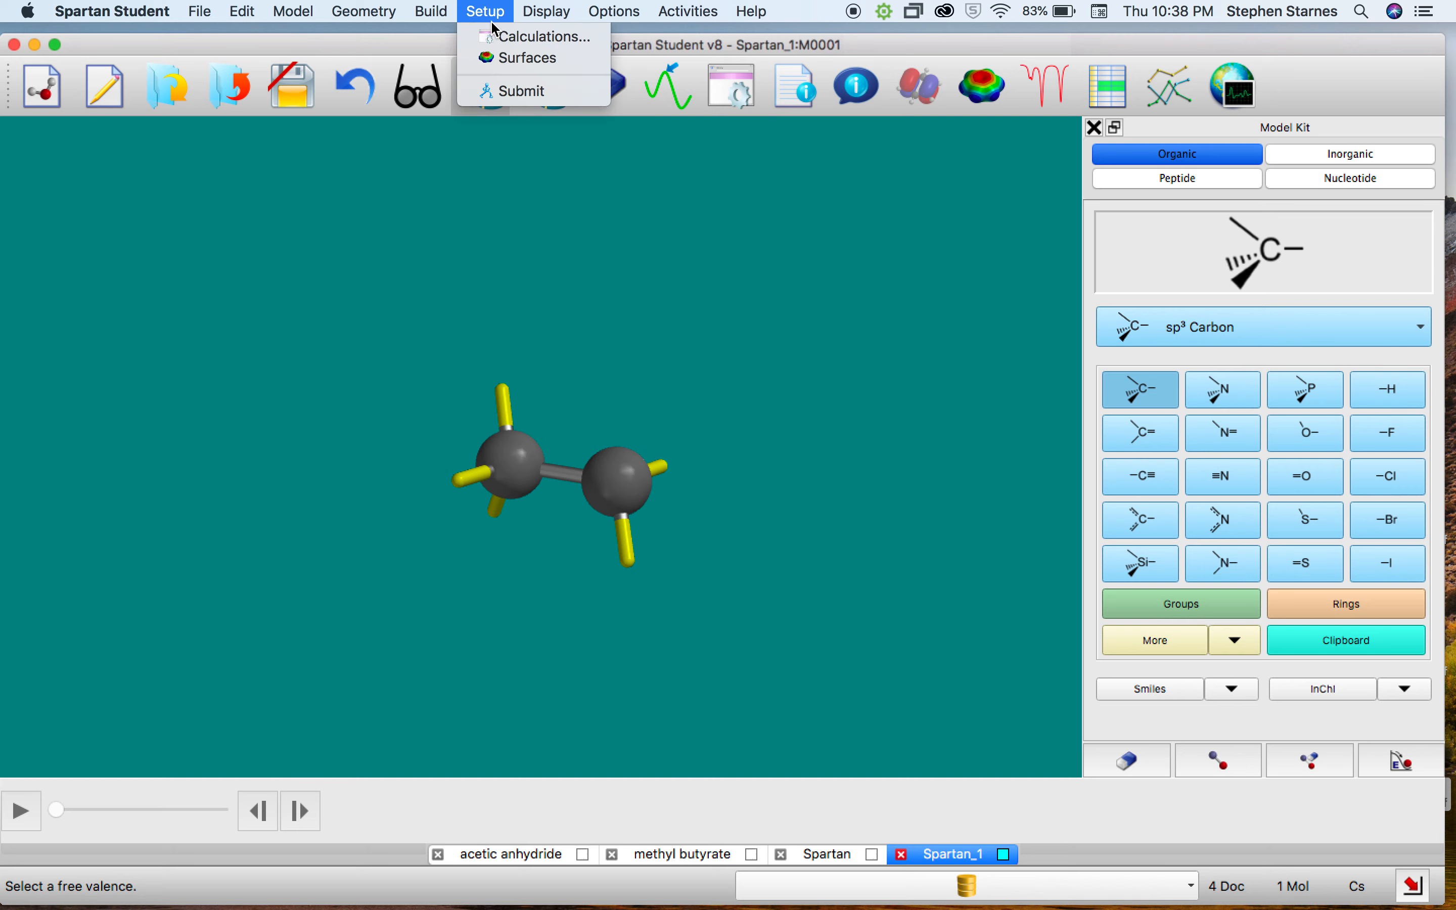
{"action": "left_click", "coordinate": [498, 40]}
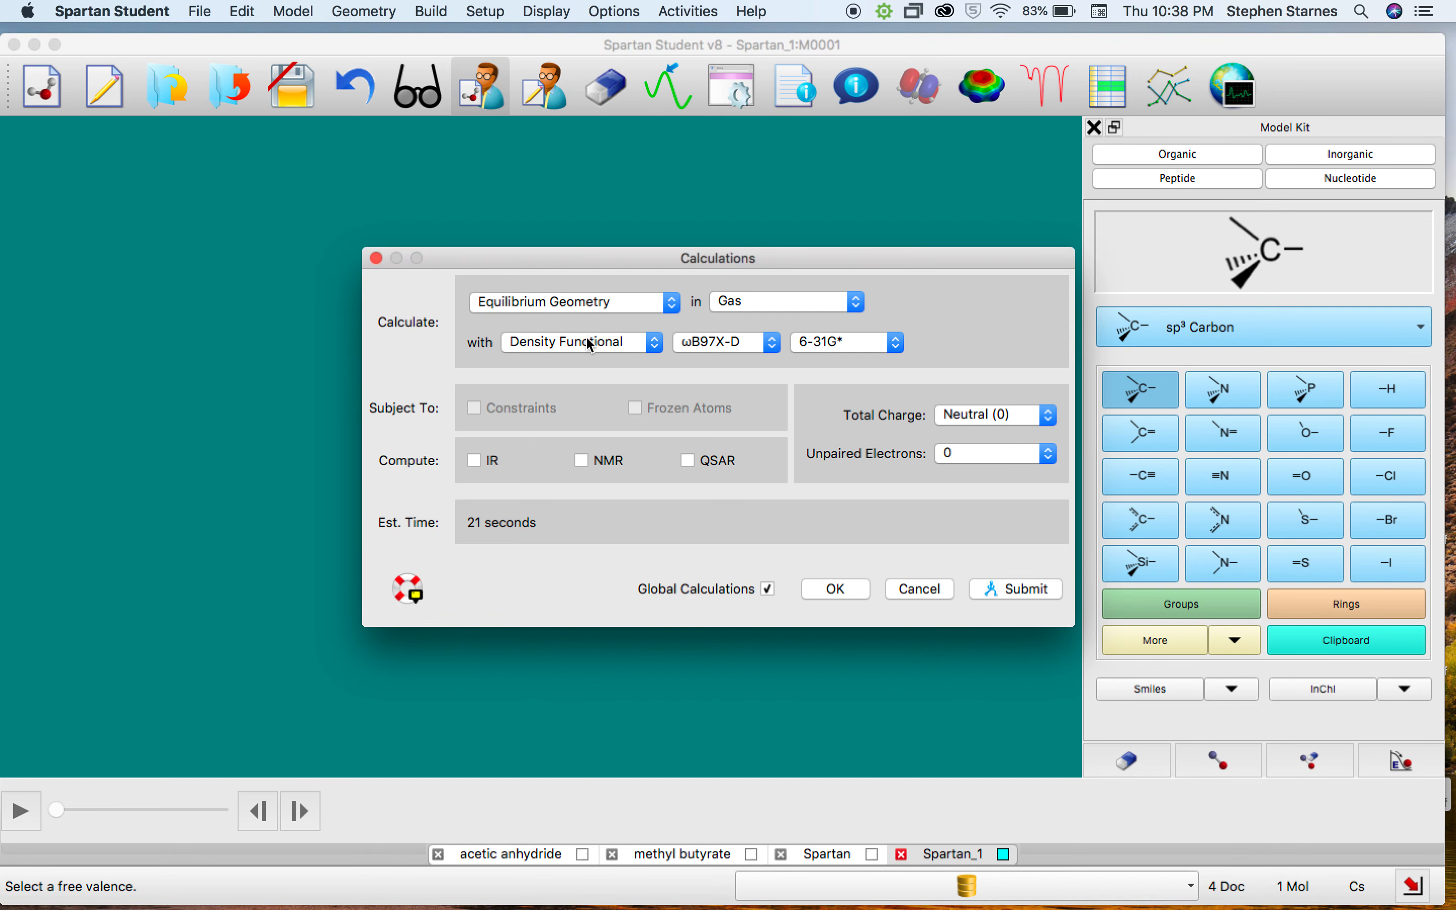
{"action": "left_click", "coordinate": [589, 344]}
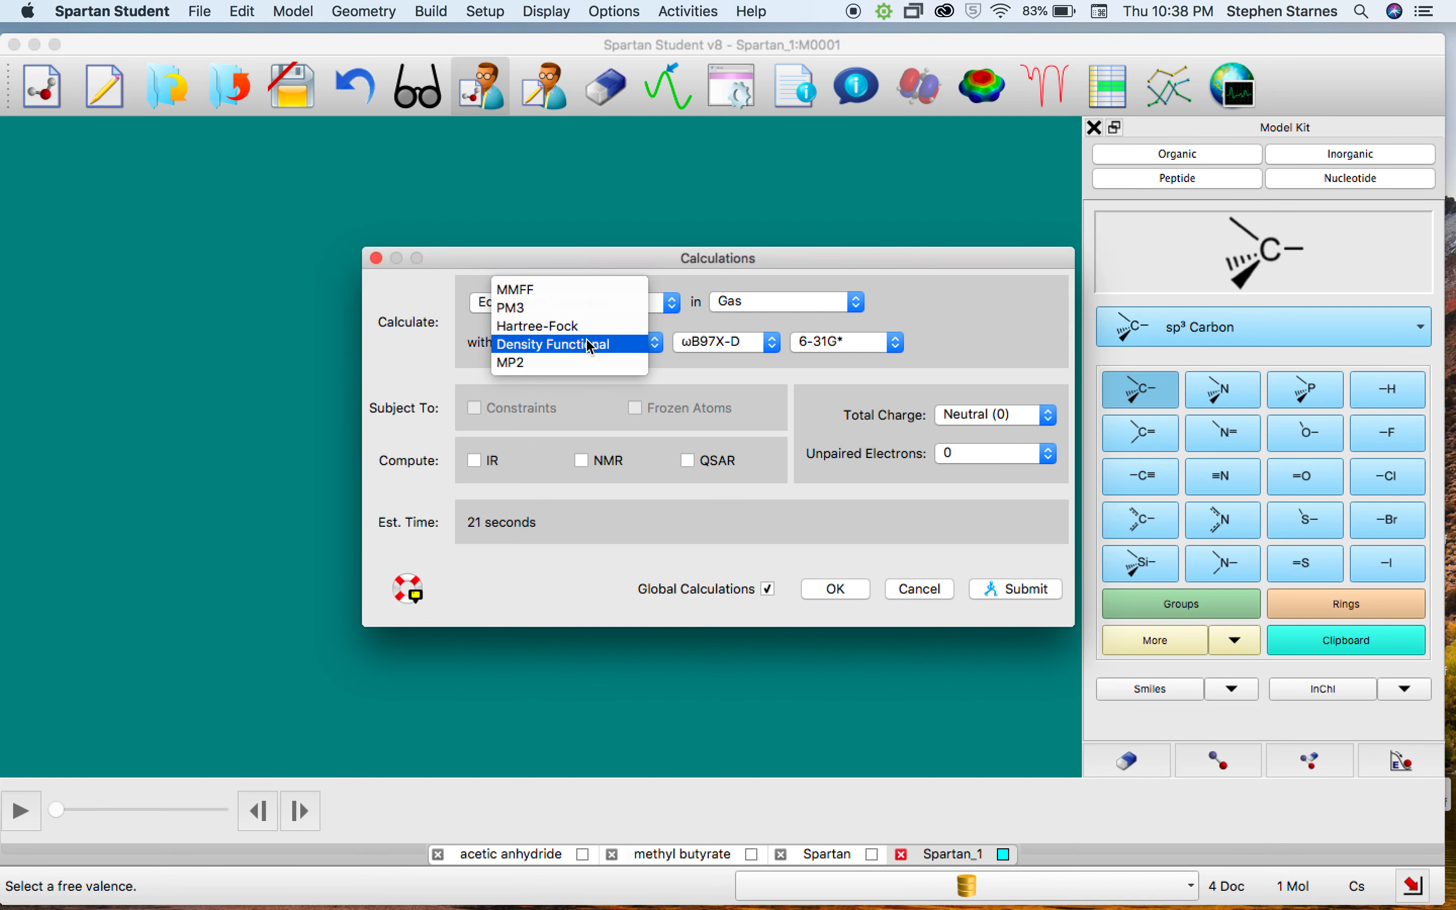
{"action": "left_click", "coordinate": [572, 308]}
{"action": "left_click", "coordinate": [996, 415]}
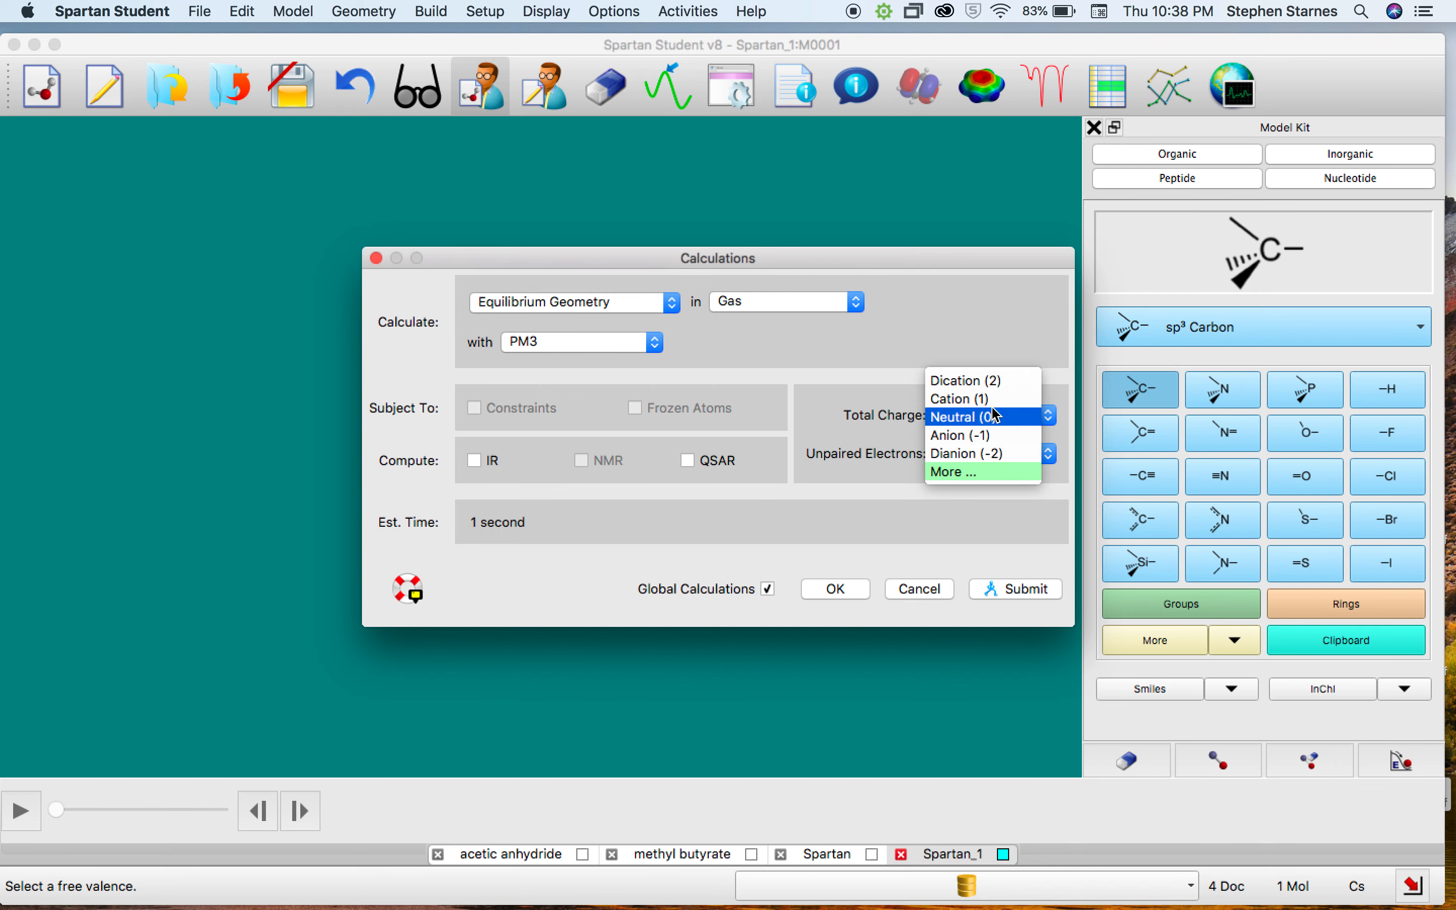
{"action": "left_click", "coordinate": [992, 405]}
Submit the PM3 cation job, saving the document as Spartan_1 on the Desktop, and rotate the optimized structure to inspect it.
{"action": "left_click", "coordinate": [1016, 588]}
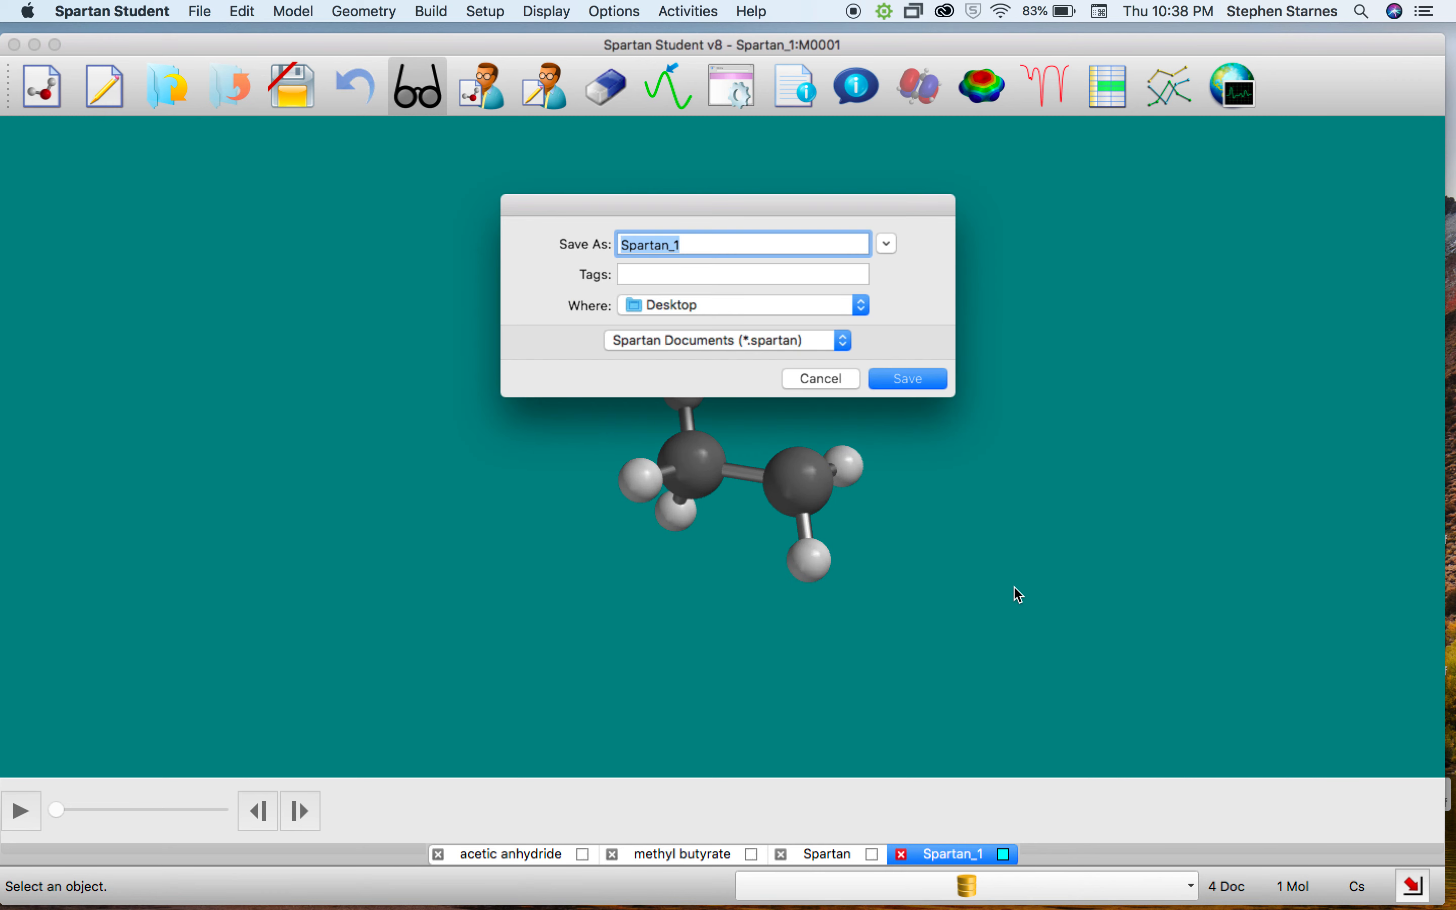
{"action": "left_click", "coordinate": [905, 378]}
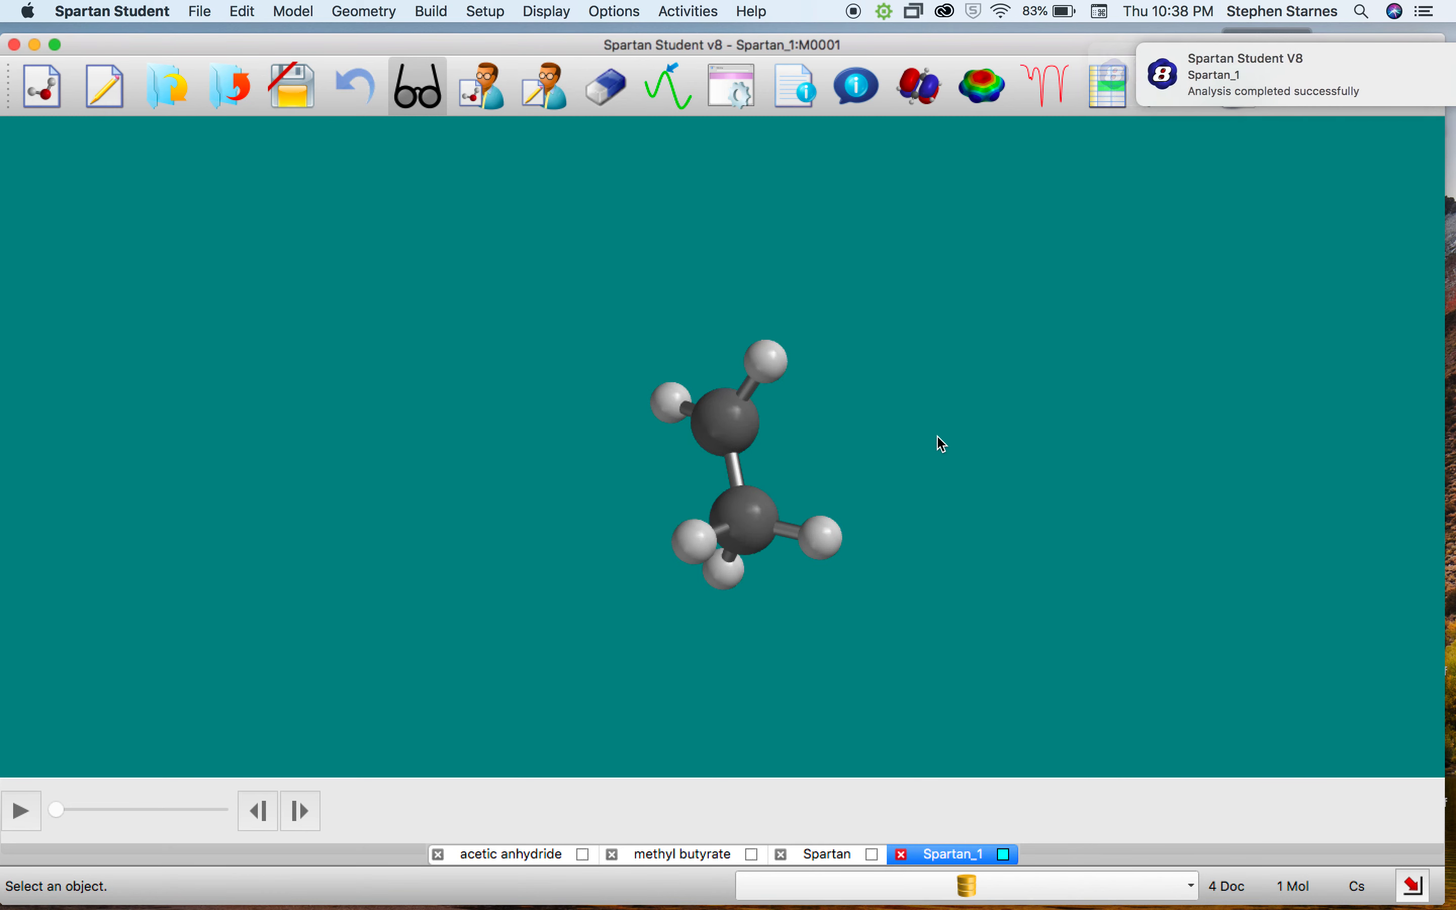
{"action": "left_click_drag", "start_coordinate": [936, 445], "coordinate": [785, 441]}
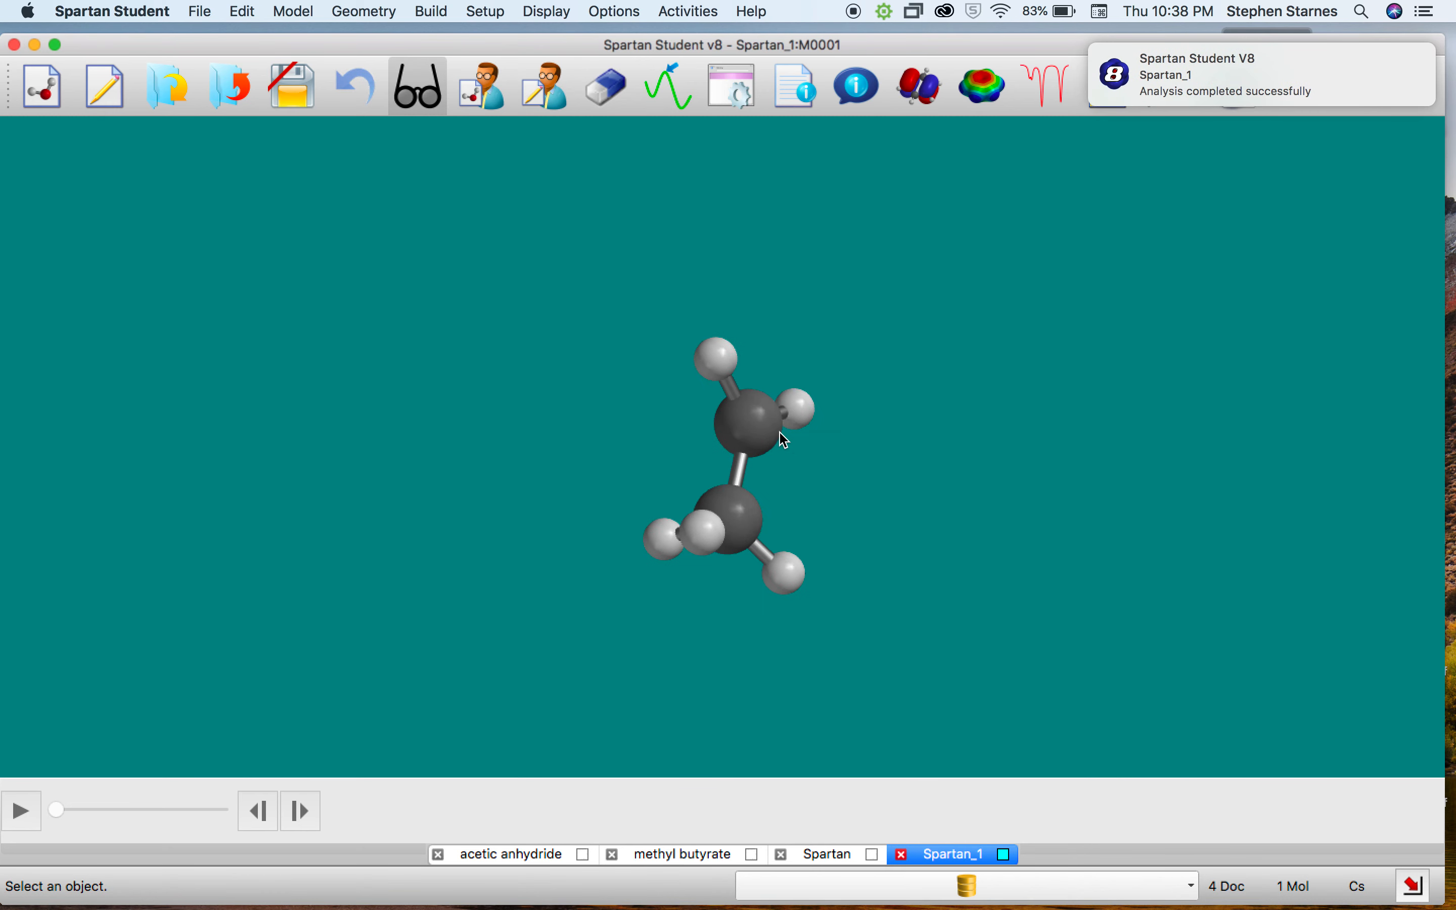
Resubmit the two-carbon cation's equilibrium geometry calculation with Hartree-Fock and the STO-3G basis set, and dismiss the job notice.
{"action": "left_click", "coordinate": [477, 7]}
{"action": "left_click", "coordinate": [498, 34]}
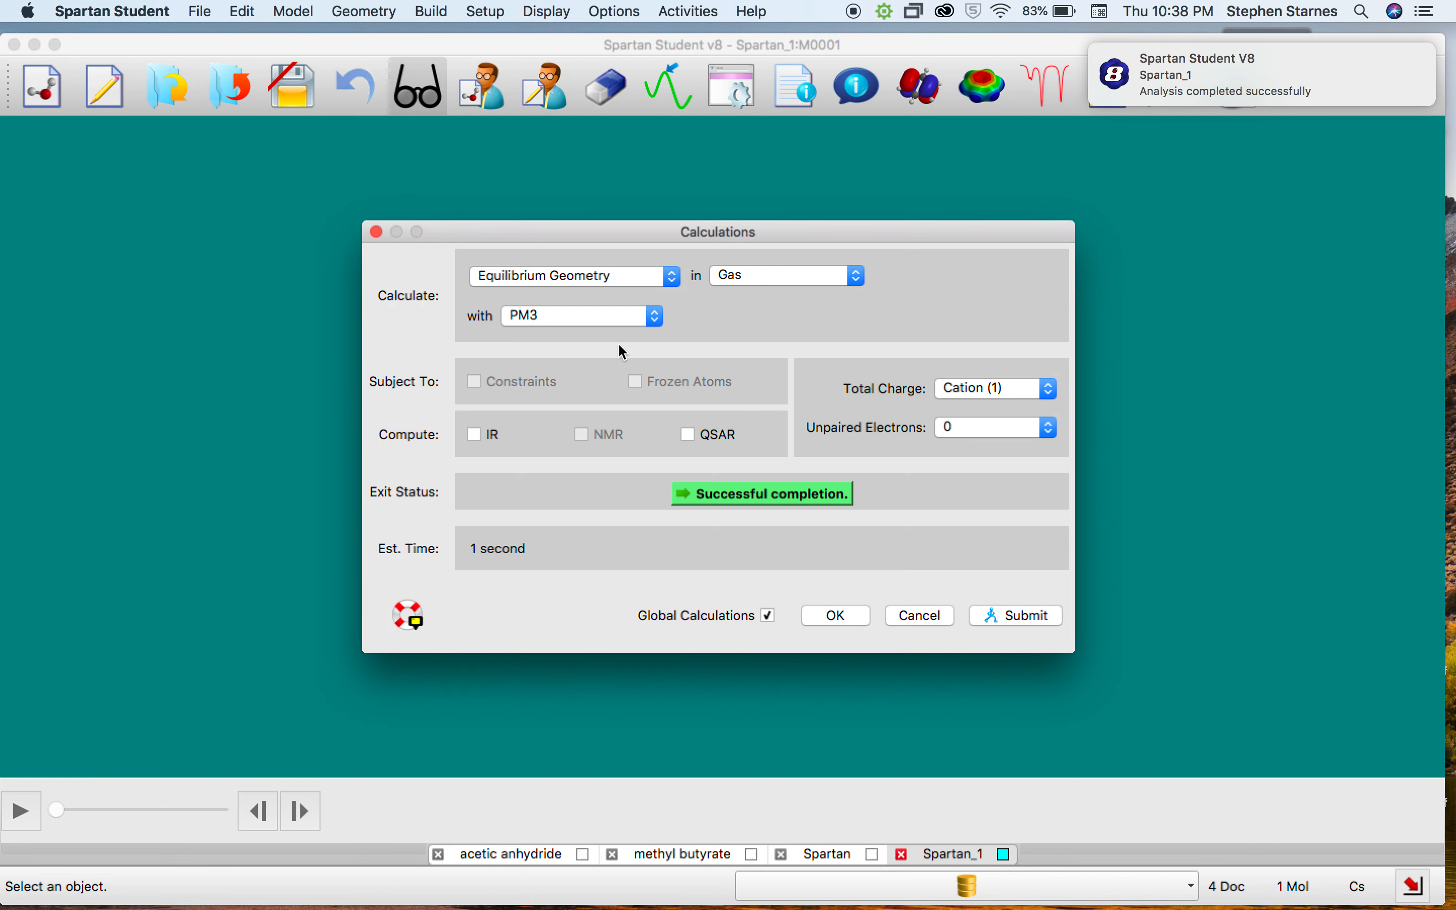
{"action": "left_click", "coordinate": [596, 316]}
{"action": "left_click", "coordinate": [572, 331]}
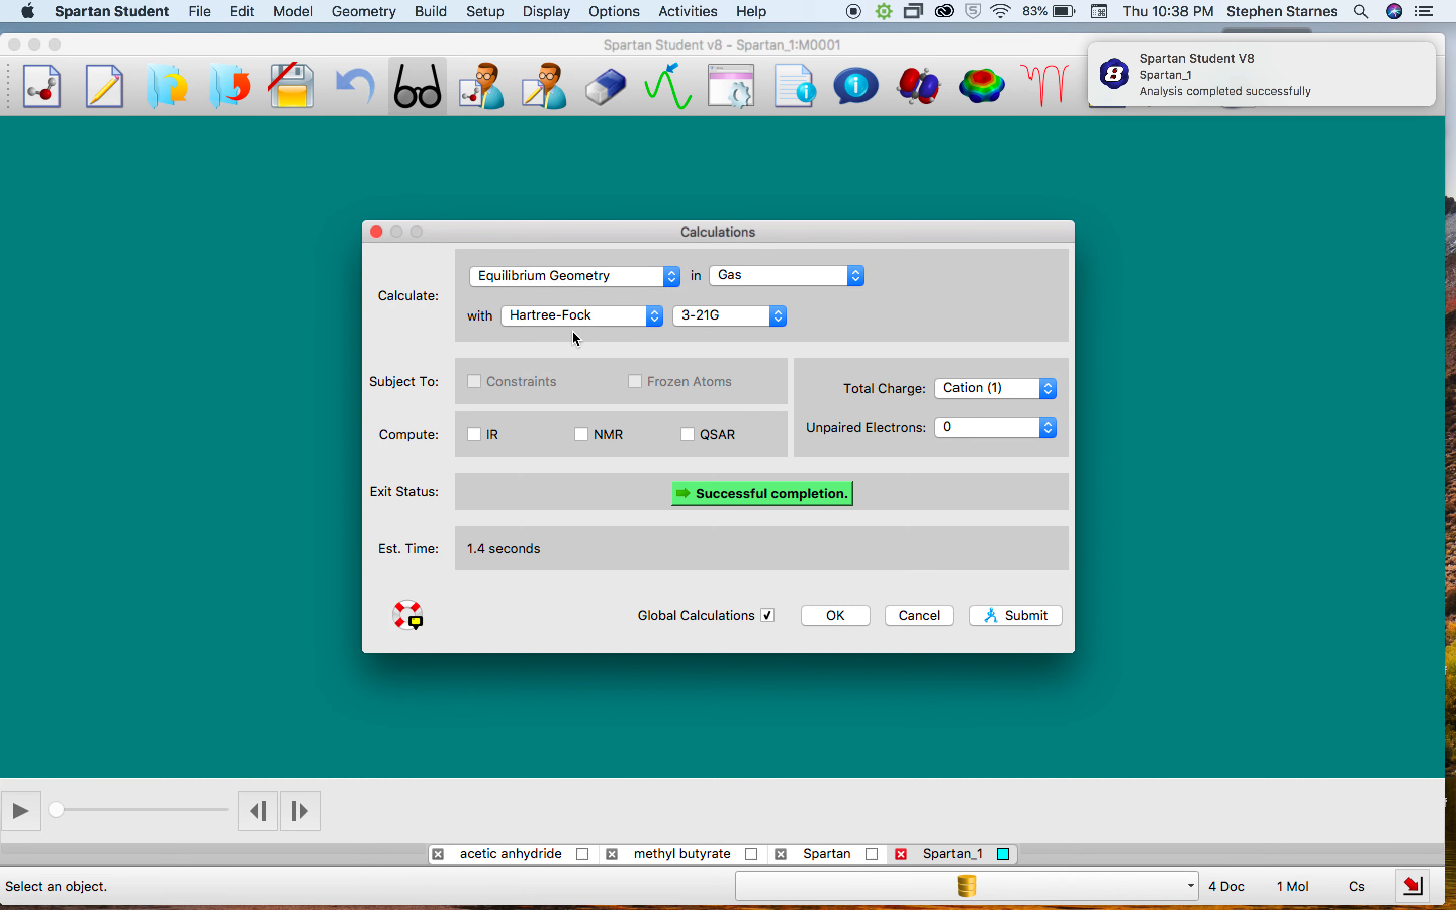
{"action": "left_click", "coordinate": [736, 319]}
{"action": "left_click", "coordinate": [731, 301]}
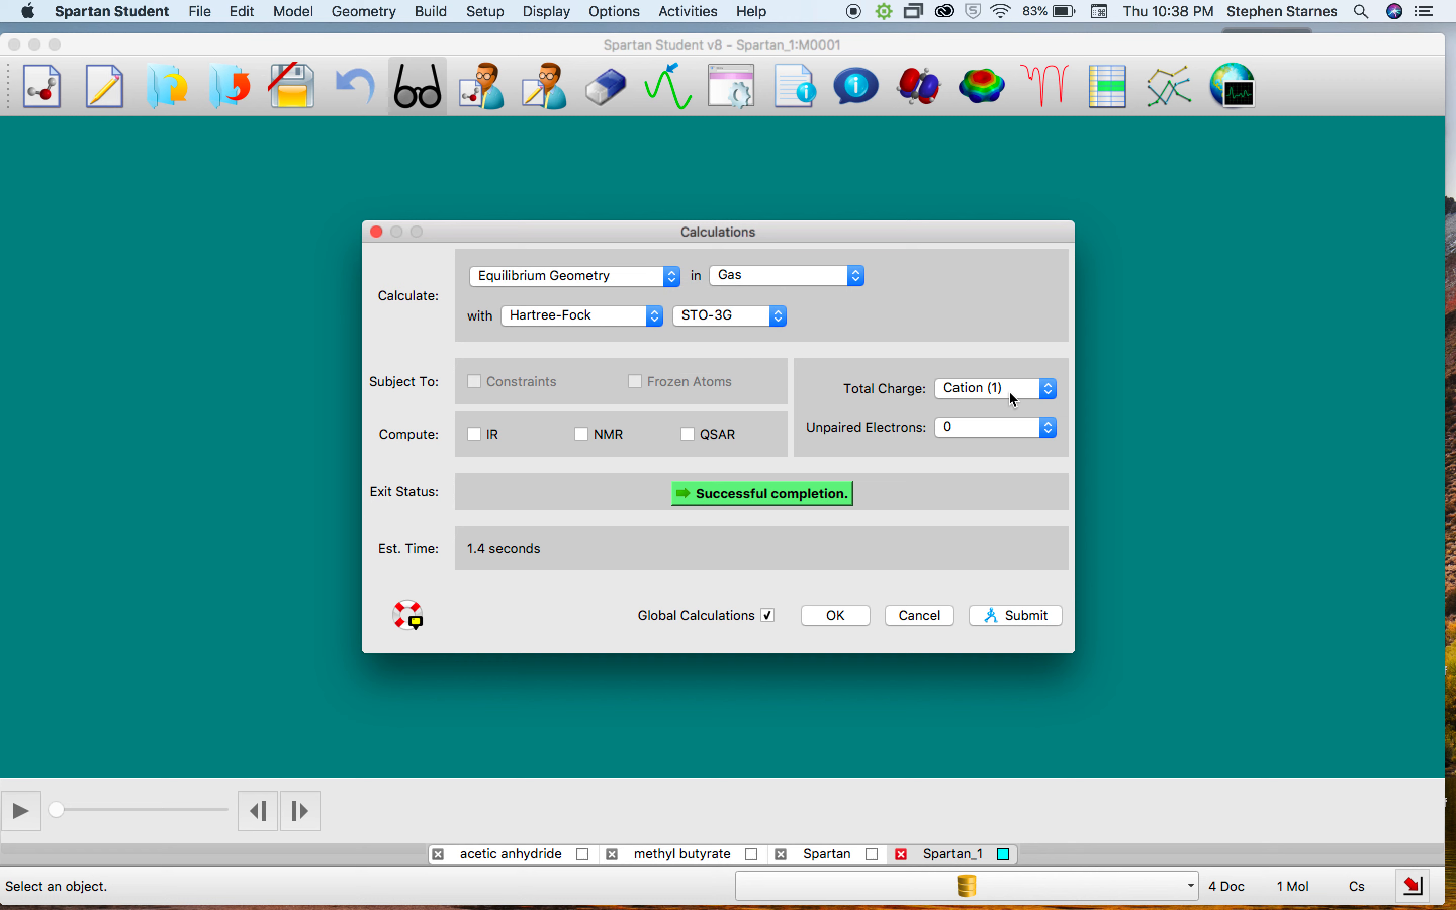
{"action": "left_click", "coordinate": [1040, 615]}
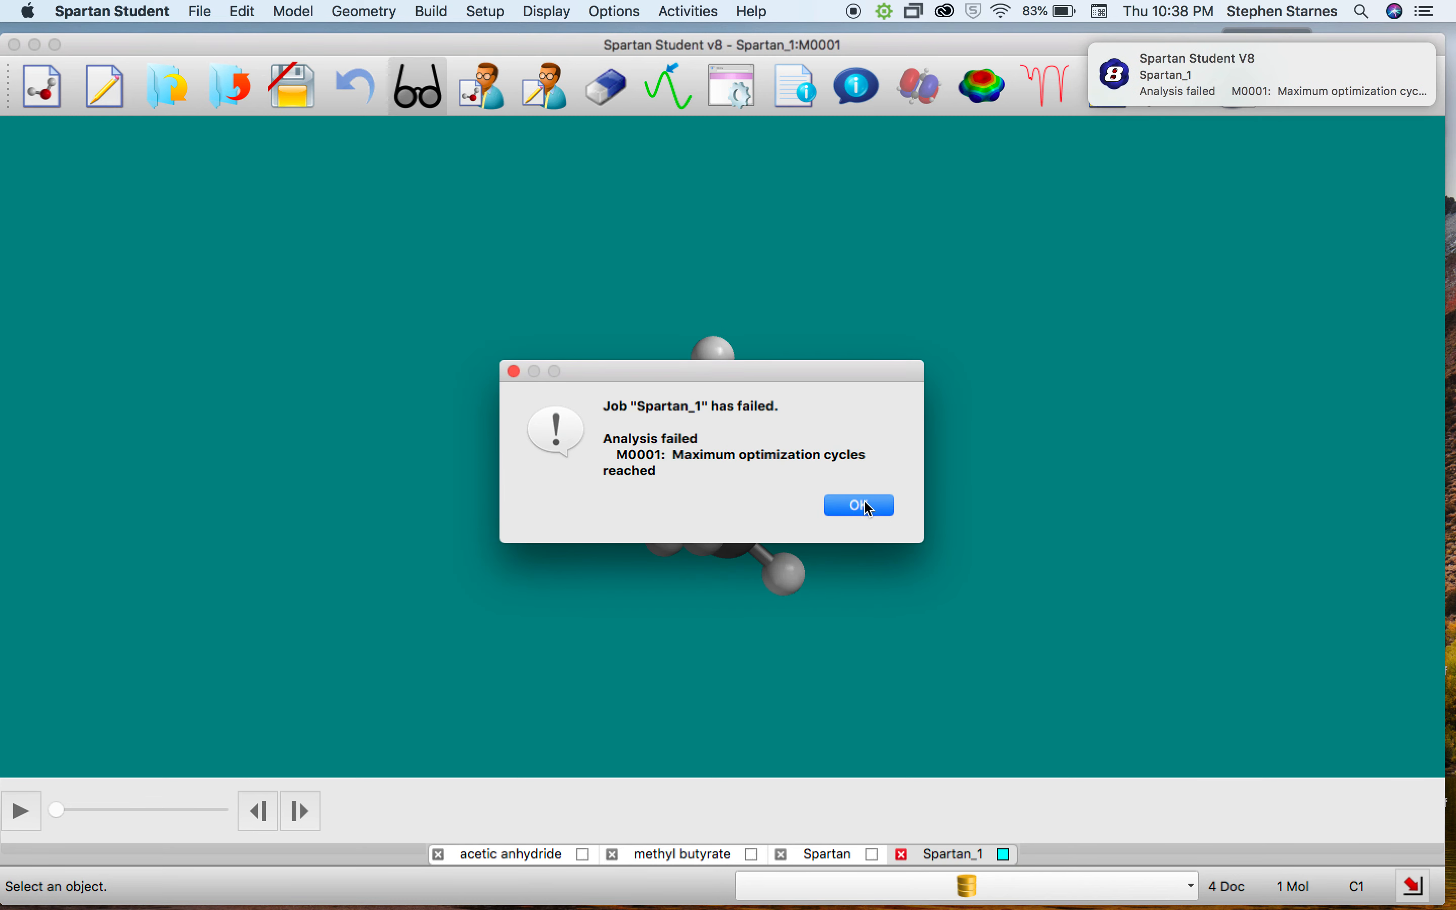
{"action": "left_click", "coordinate": [861, 506]}
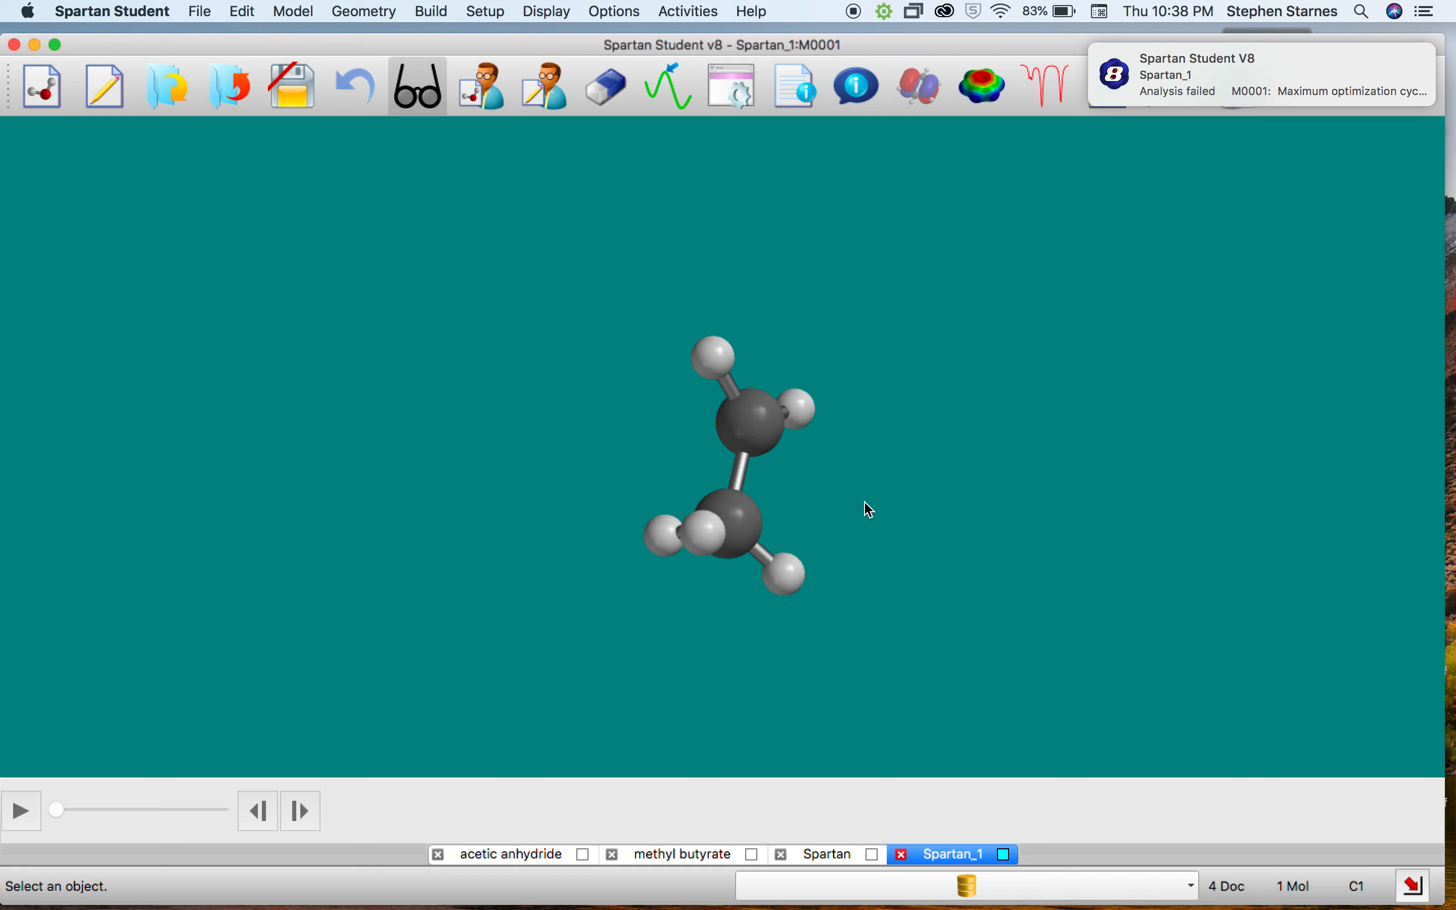
Rotate the two-carbon cation to inspect its shape, and review its calculation settings and exit status.
{"action": "left_click_drag", "start_coordinate": [943, 540], "coordinate": [786, 358]}
{"action": "left_click", "coordinate": [485, 12]}
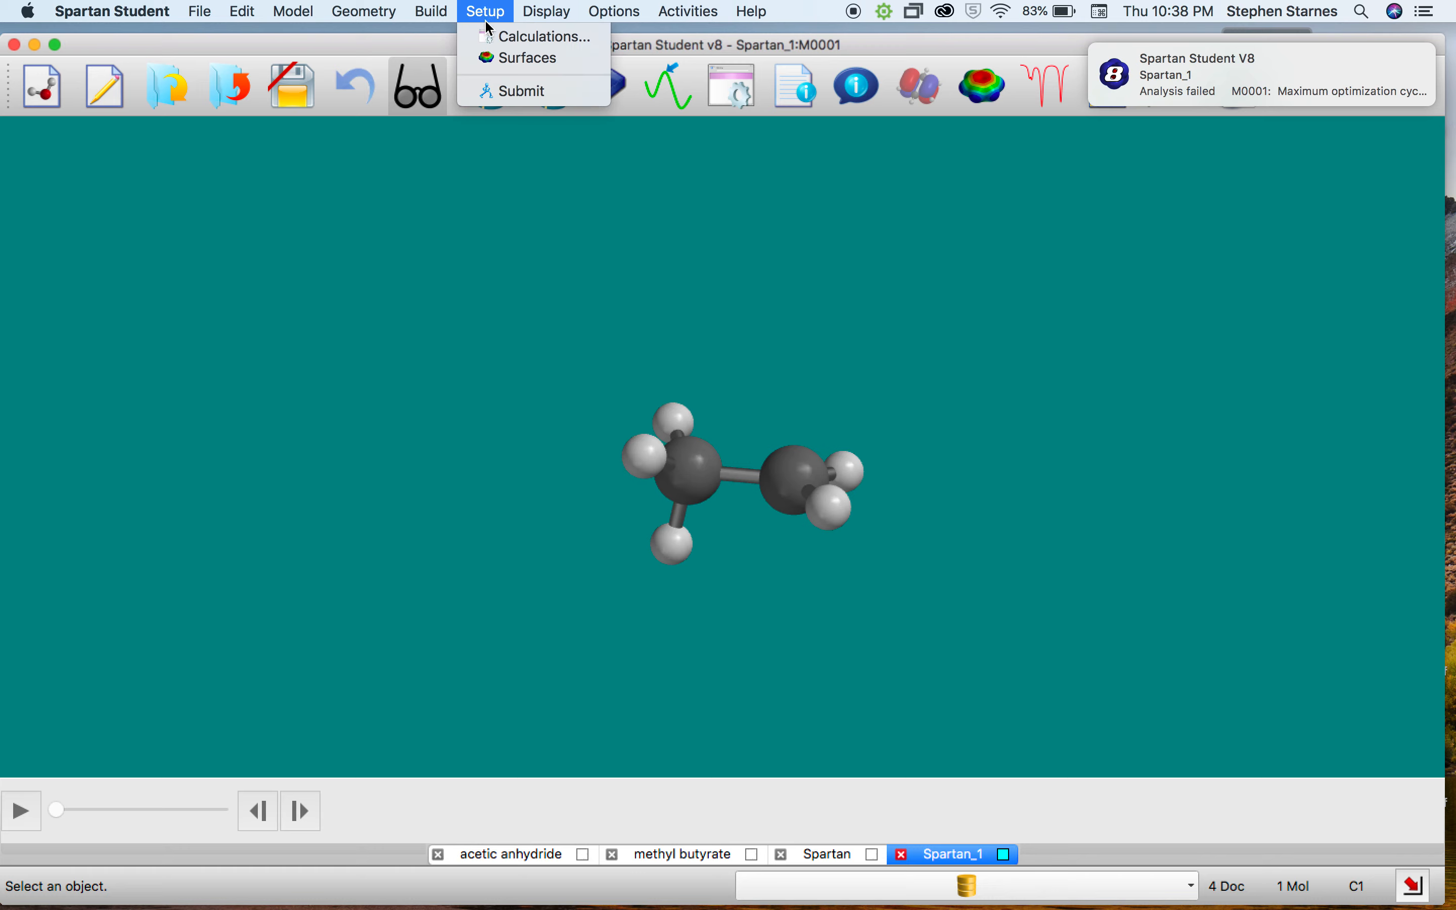
{"action": "left_click", "coordinate": [500, 36]}
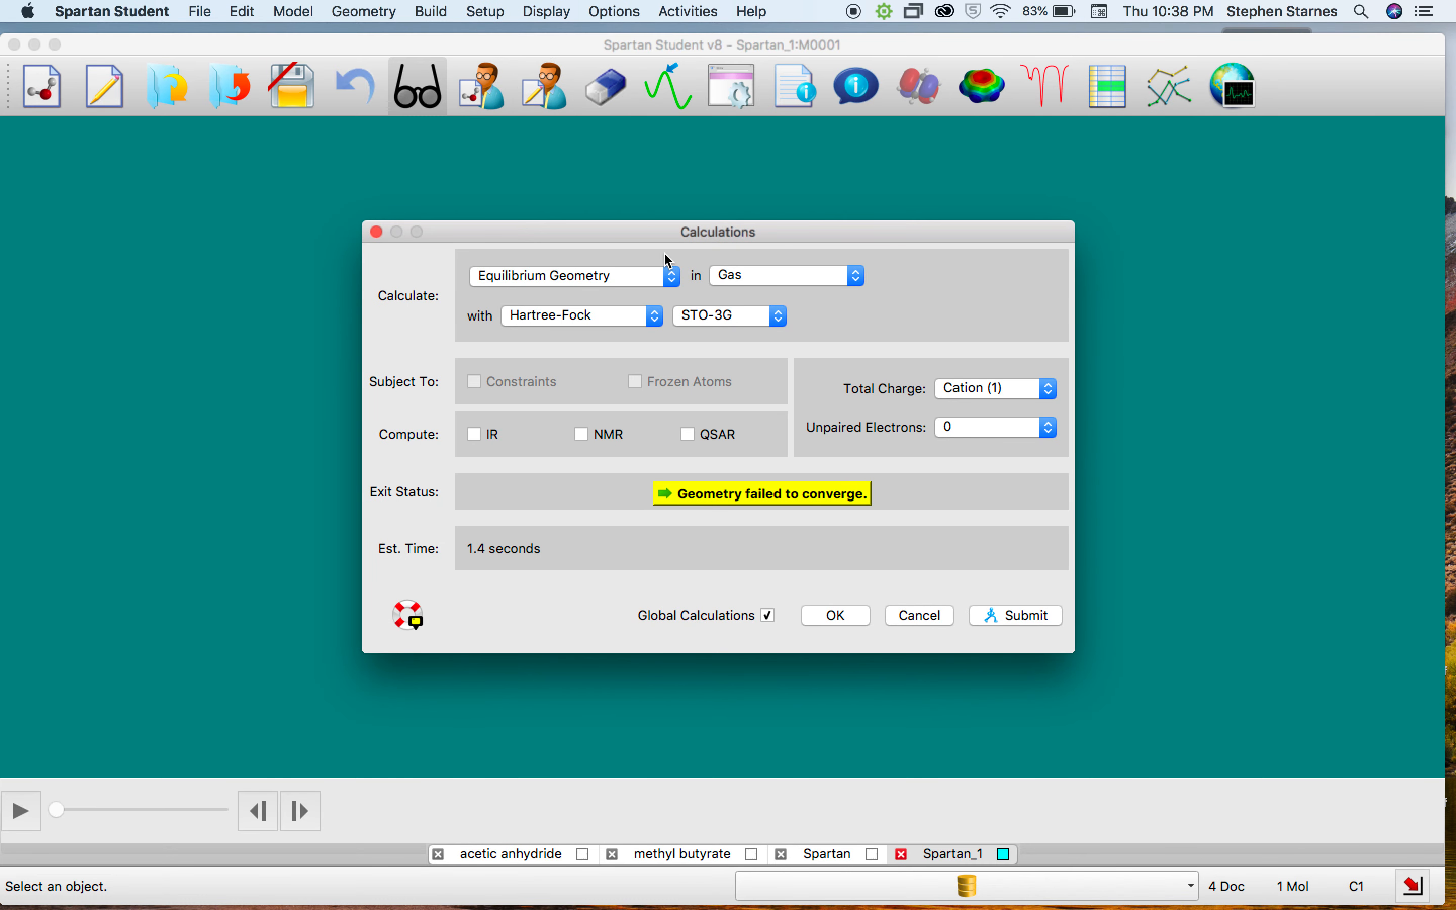
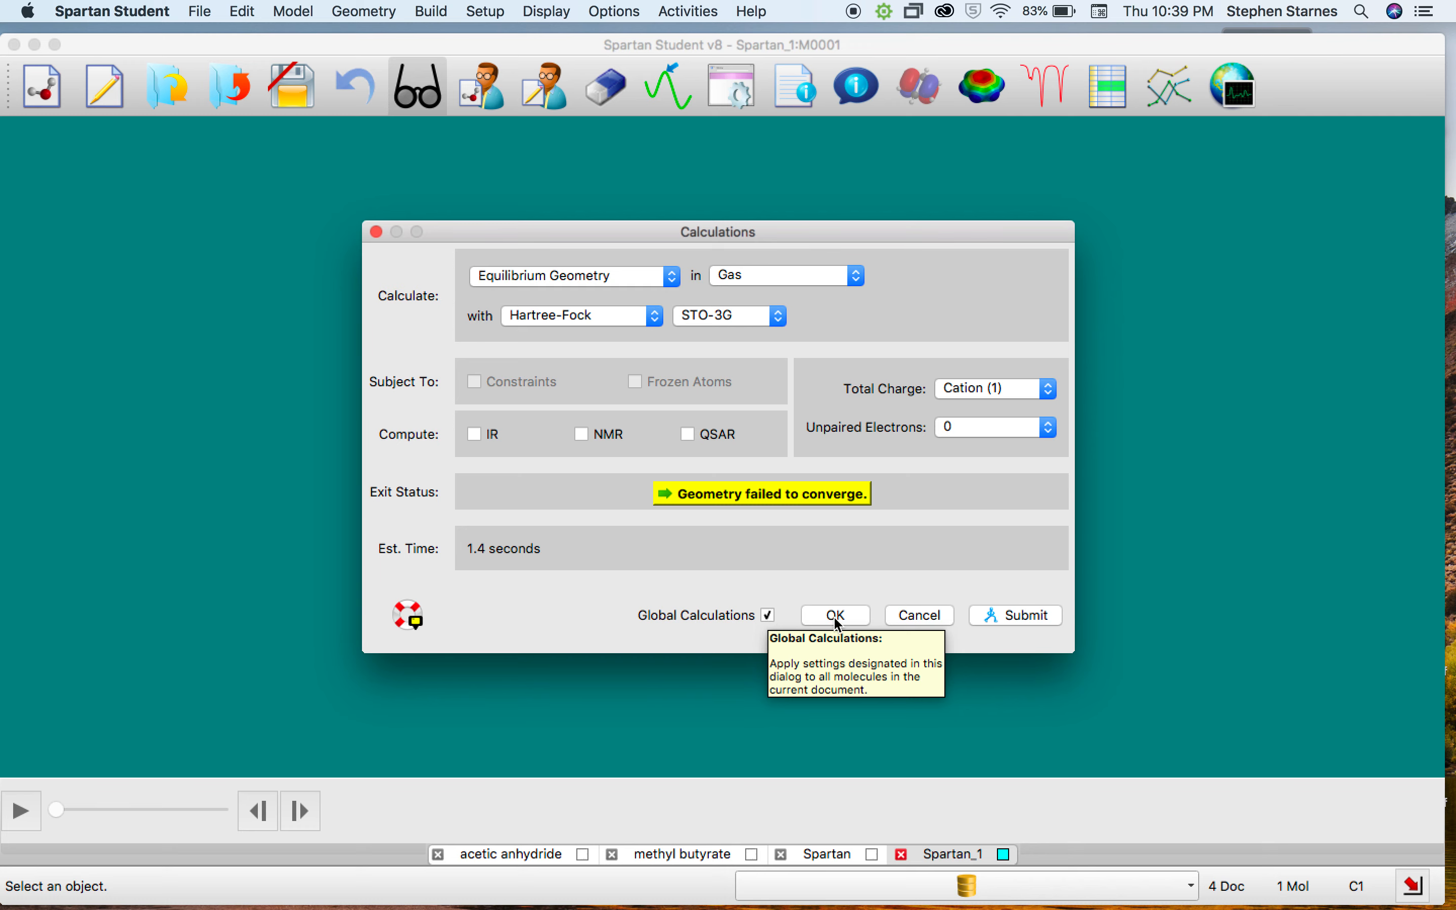
{"action": "left_click", "coordinate": [920, 615]}
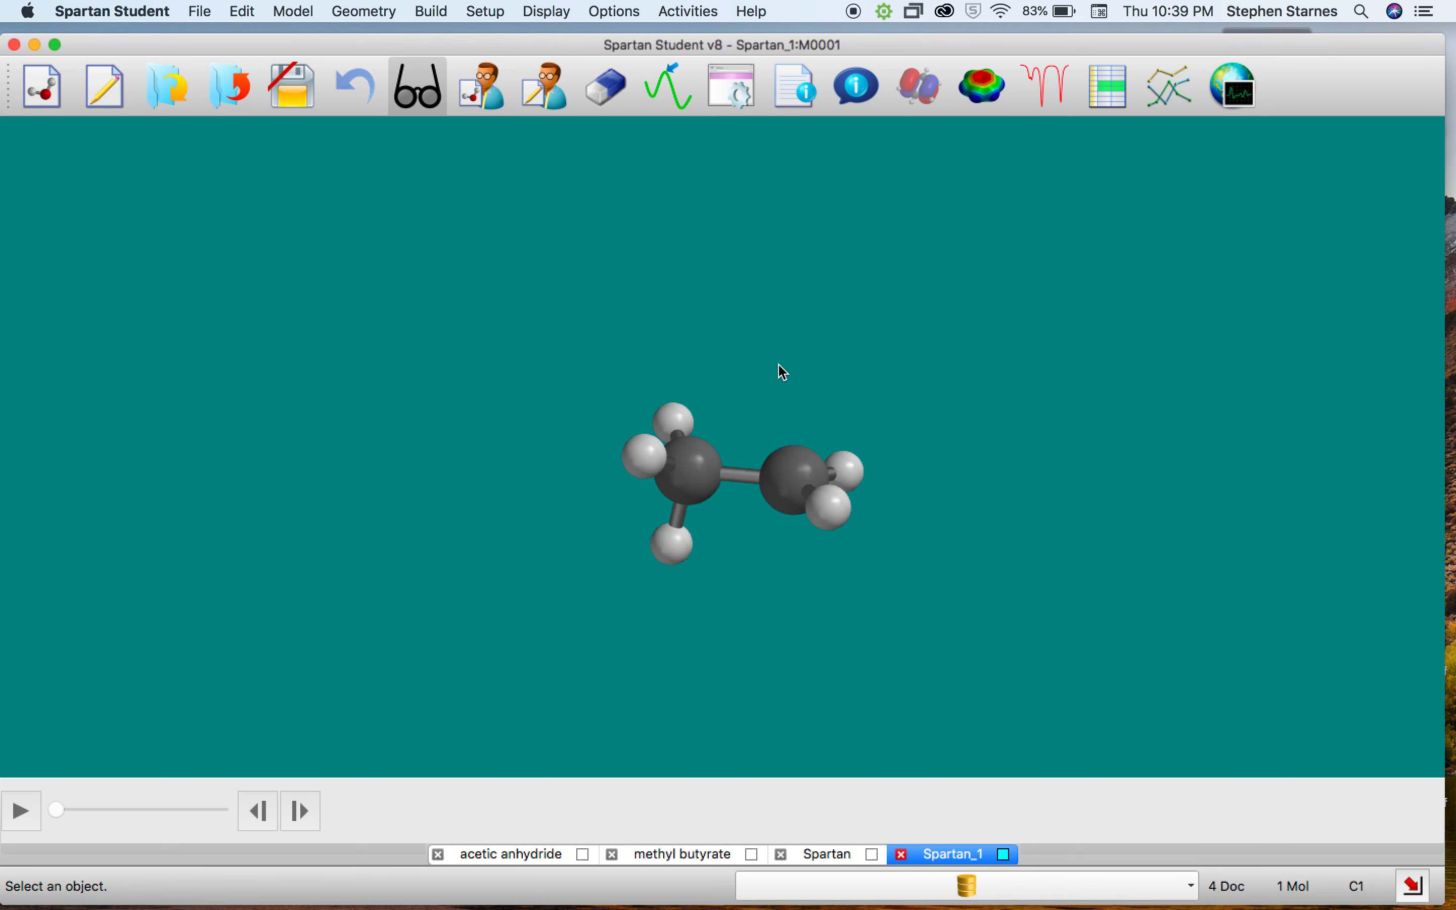
Build a two-carbon chain from sp³ carbons in a new document and delete one free valence from its second carbon.
{"action": "left_click", "coordinate": [35, 96]}
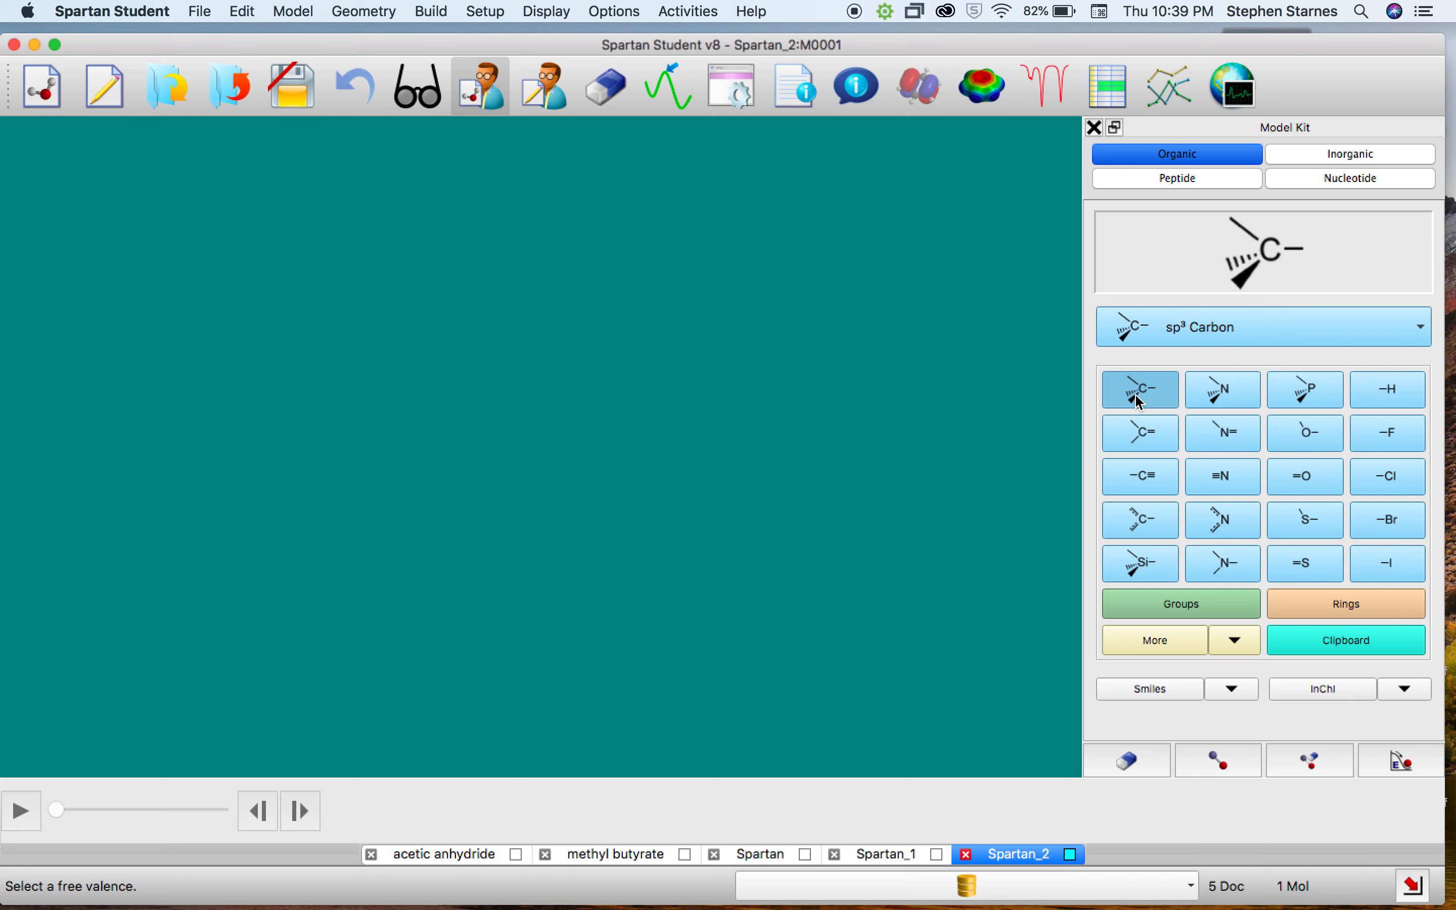
{"action": "left_click", "coordinate": [482, 399]}
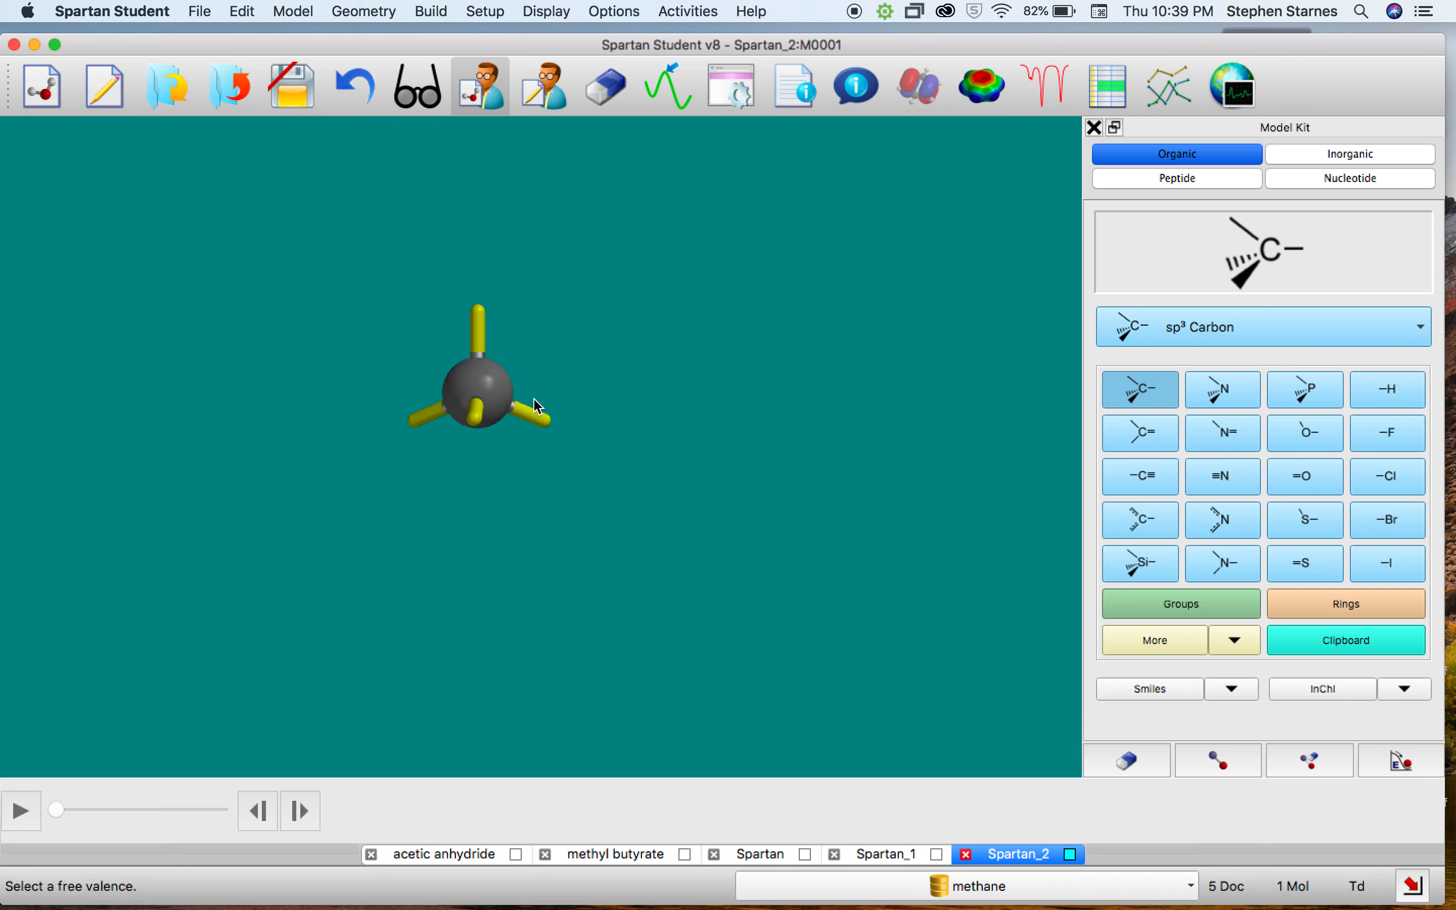
{"action": "left_click", "coordinate": [551, 420]}
{"action": "left_click_drag", "start_coordinate": [807, 524], "coordinate": [779, 536]}
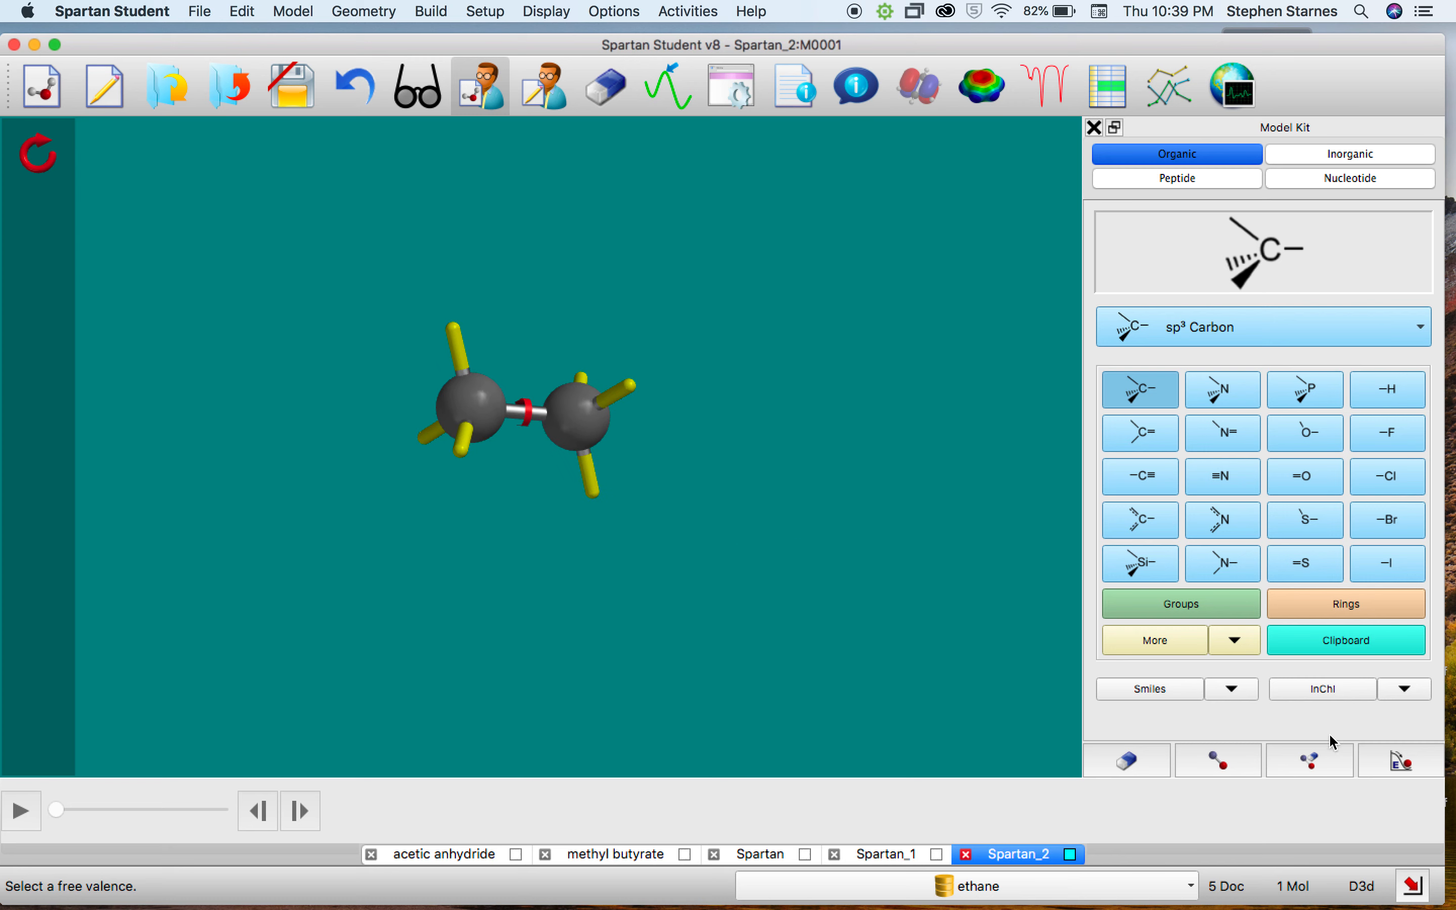
{"action": "left_click", "coordinate": [1127, 760]}
{"action": "left_click", "coordinate": [630, 389]}
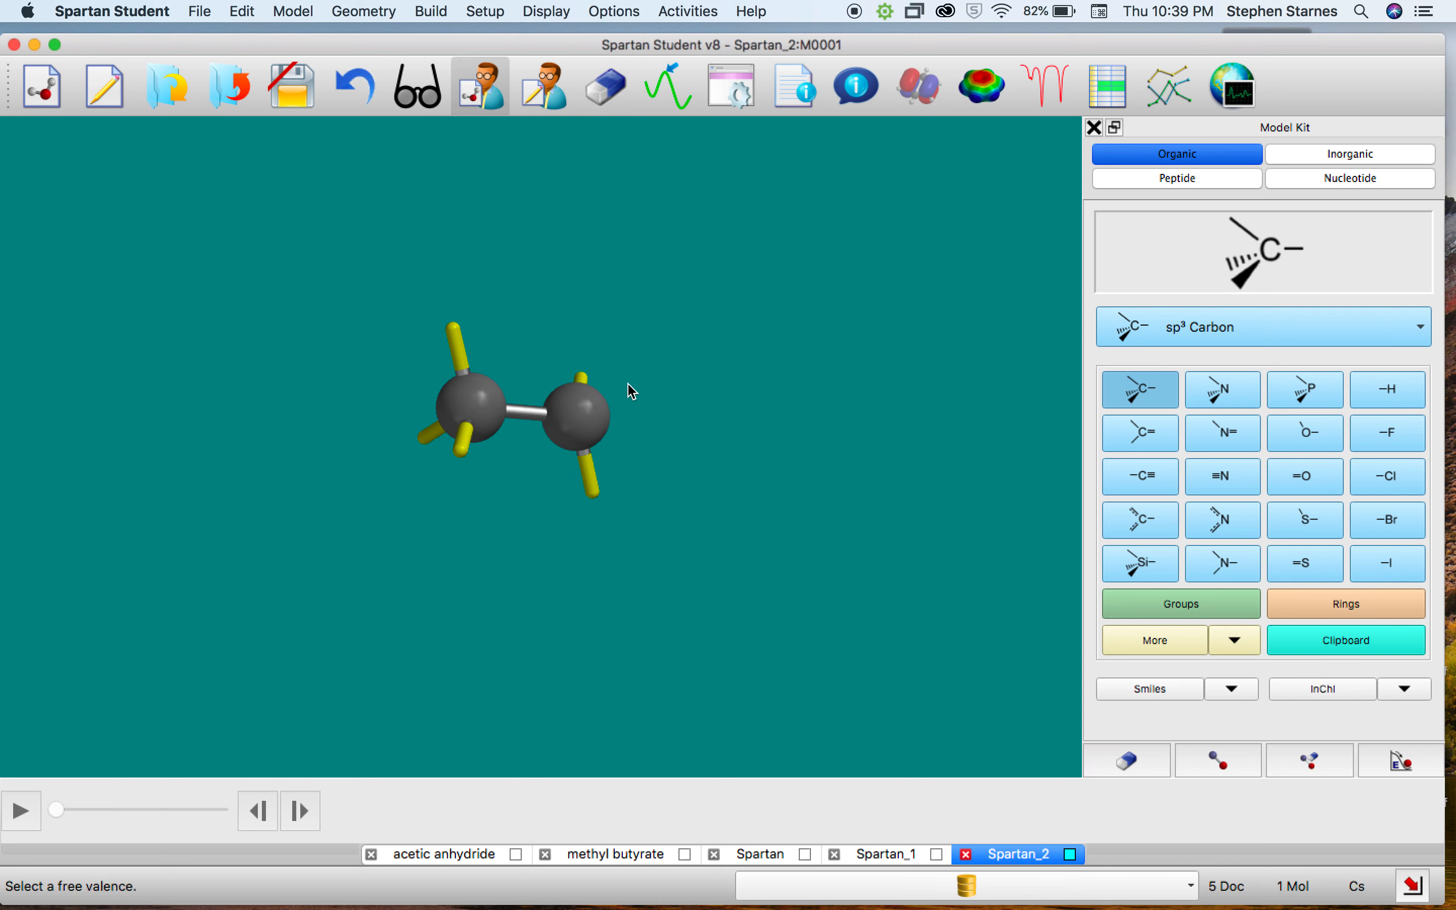
Set up the new model's equilibrium geometry calculation with PM3 and 1 unpaired electron, keeping the total charge Neutral (0).
{"action": "left_click", "coordinate": [485, 10]}
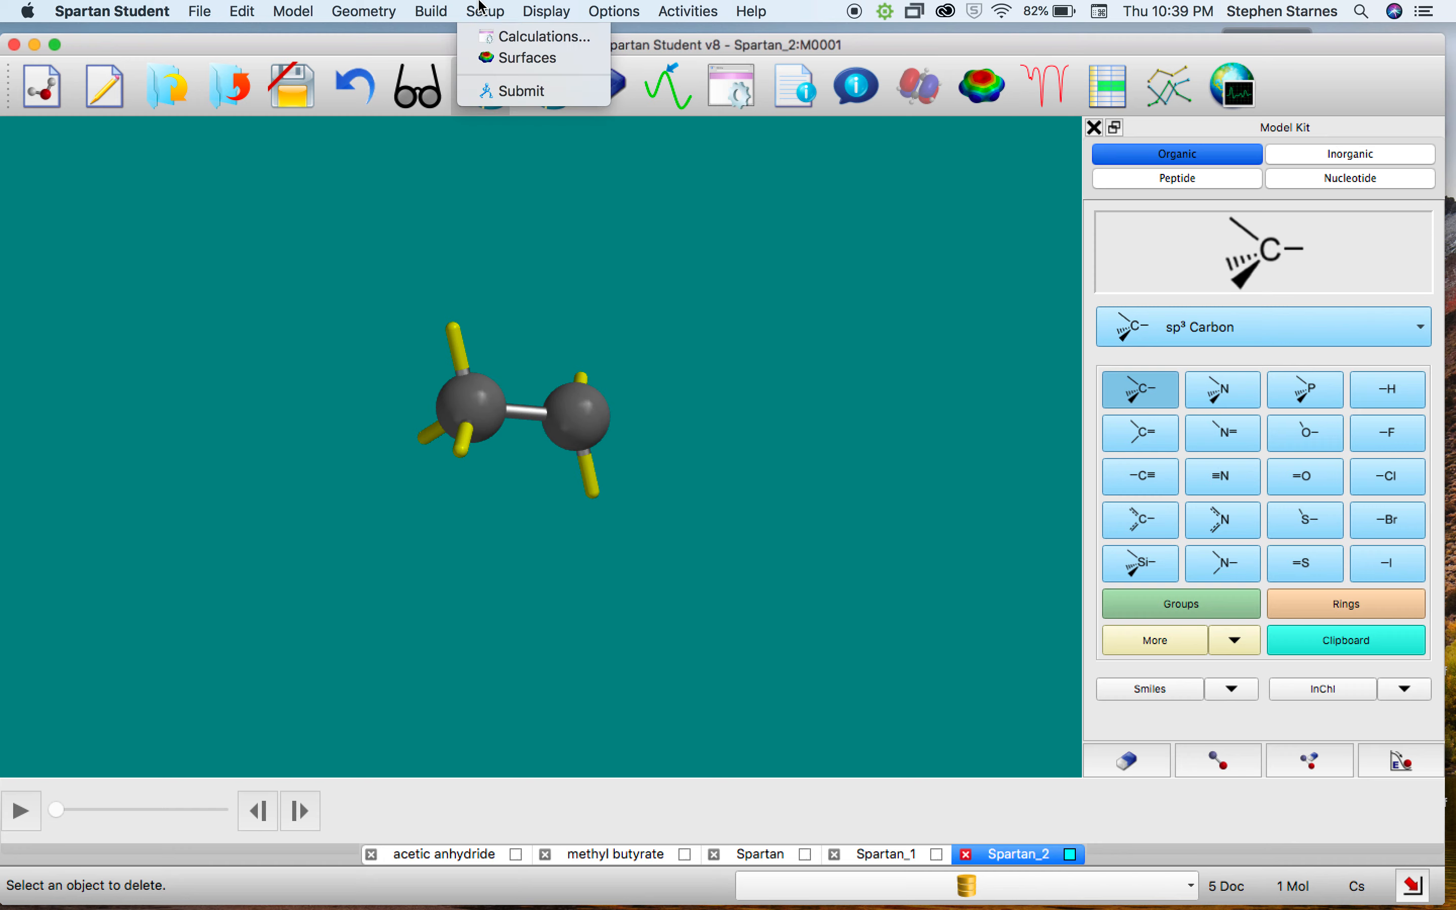
{"action": "left_click", "coordinate": [486, 34]}
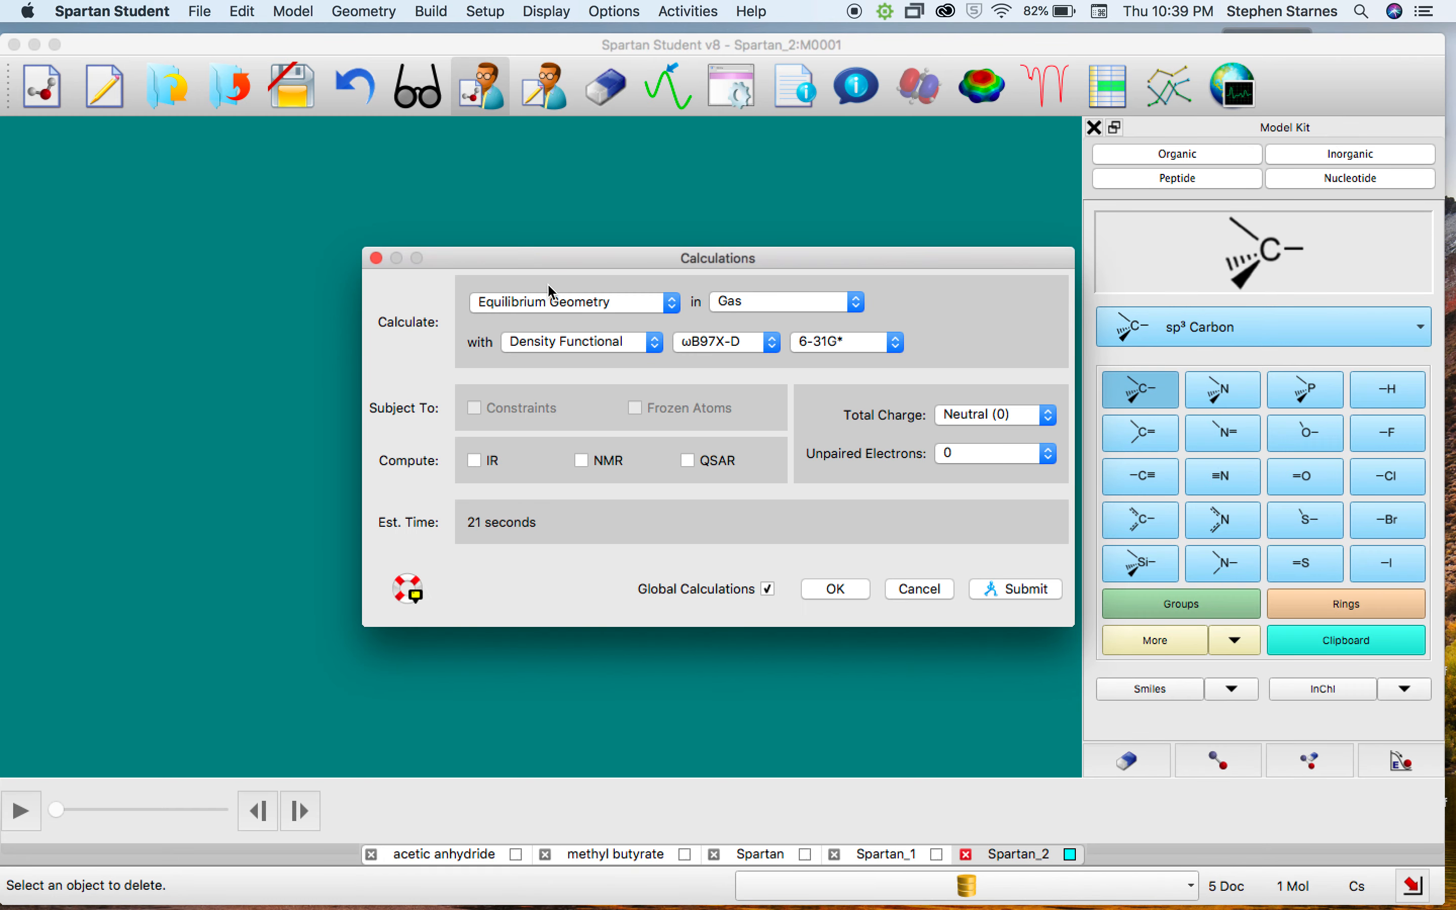
{"action": "left_click", "coordinate": [553, 341]}
{"action": "left_click", "coordinate": [554, 289]}
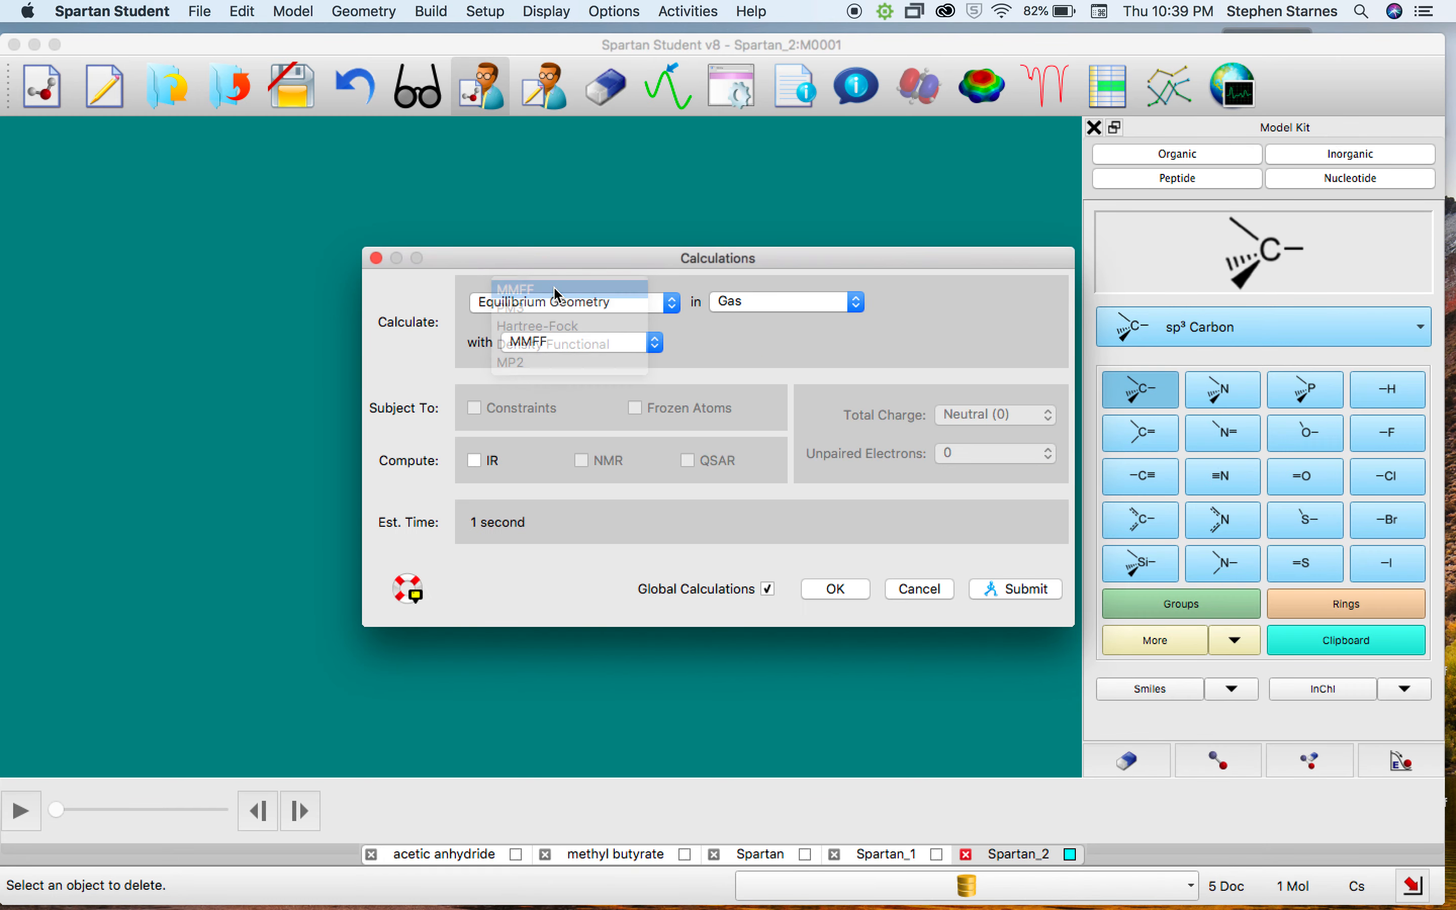
{"action": "left_click", "coordinate": [555, 342]}
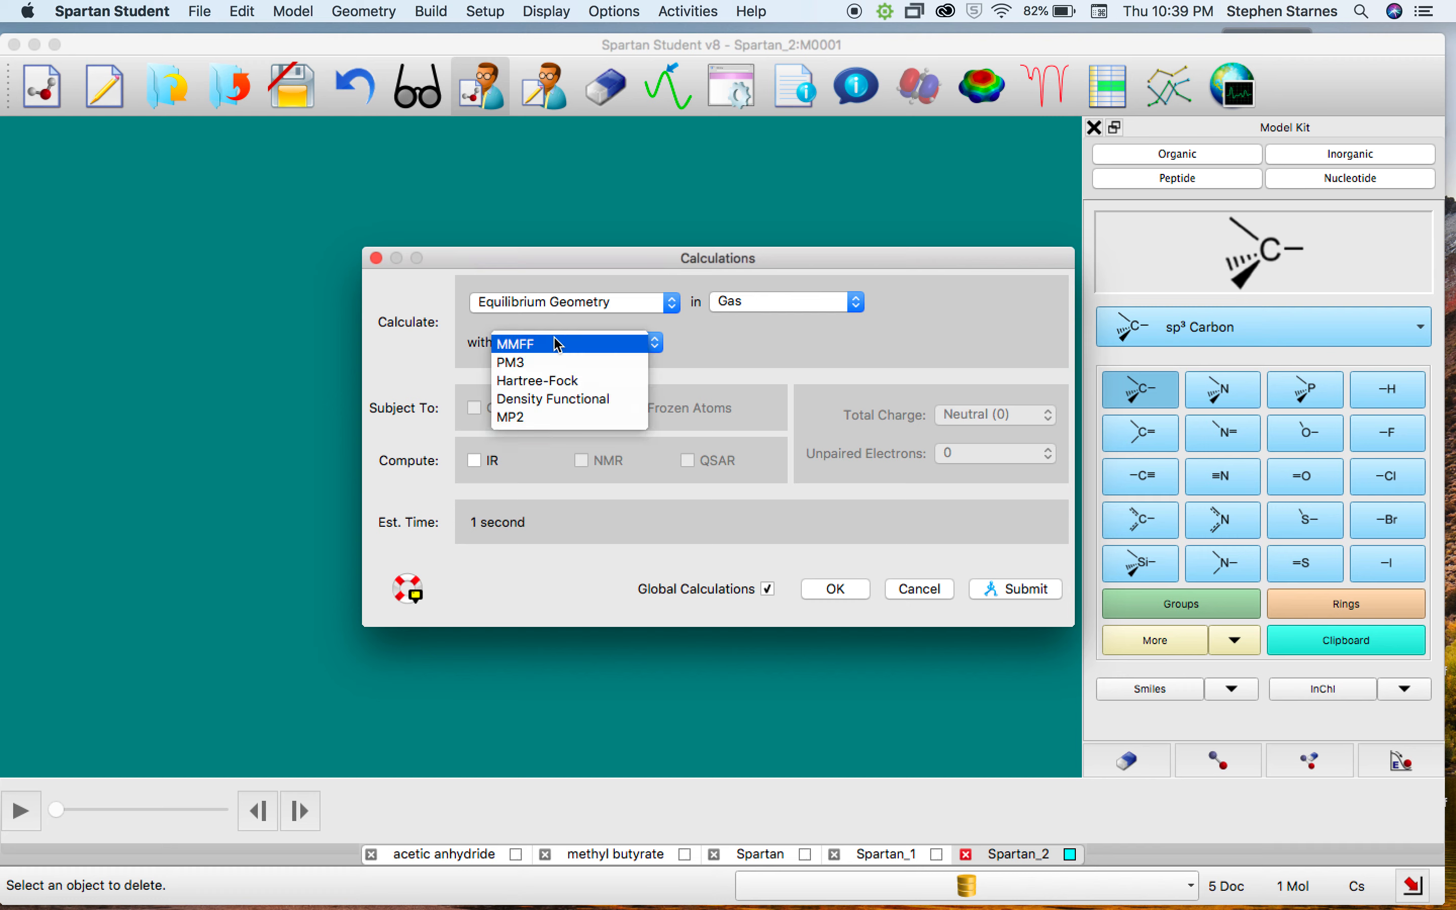
{"action": "left_click", "coordinate": [557, 363]}
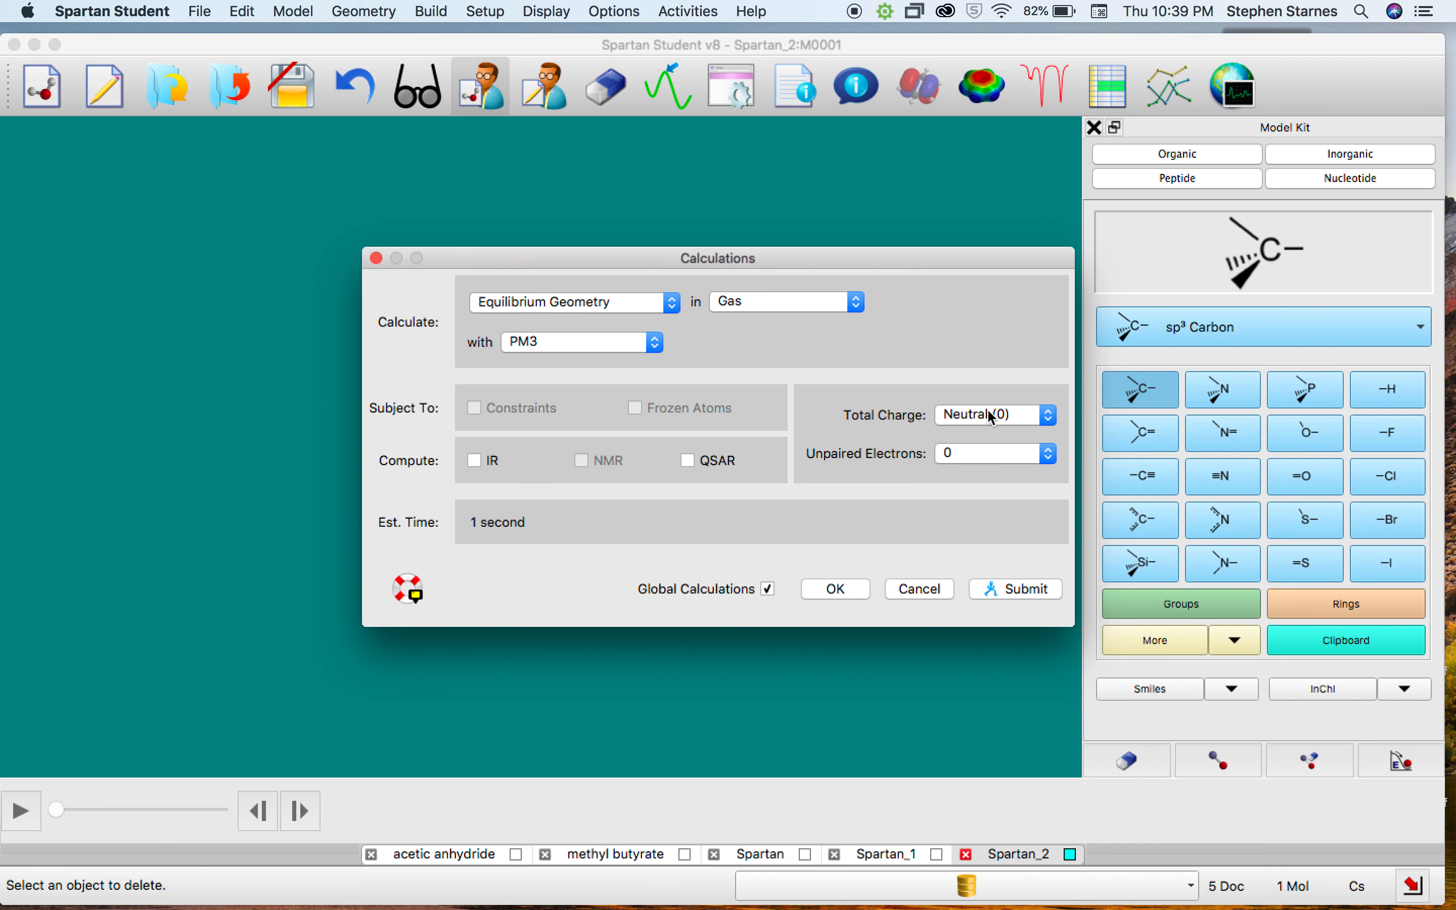
{"action": "left_click", "coordinate": [981, 453]}
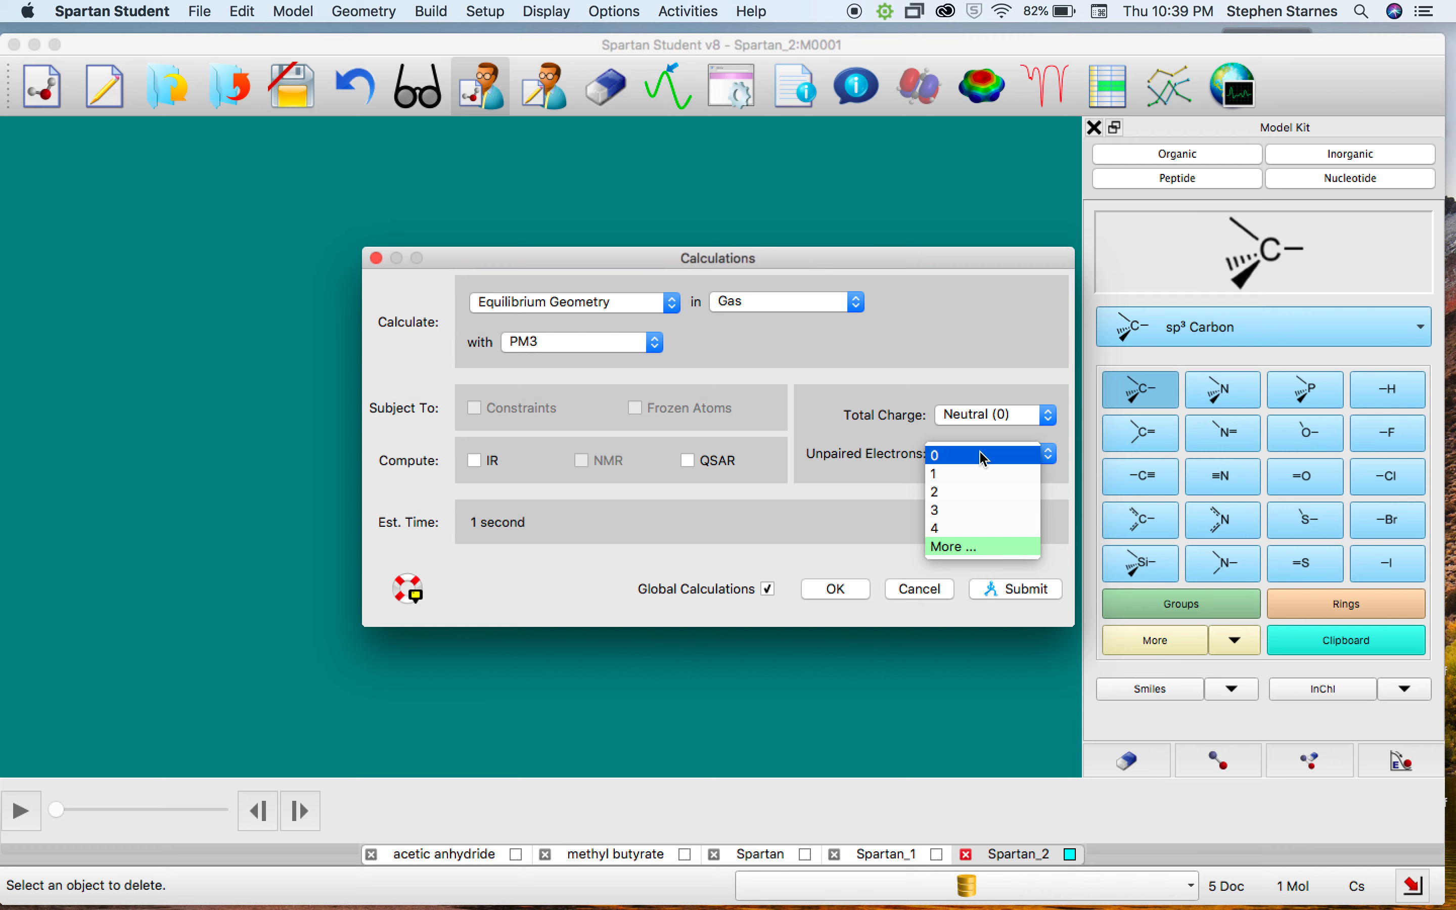
{"action": "left_click", "coordinate": [978, 468]}
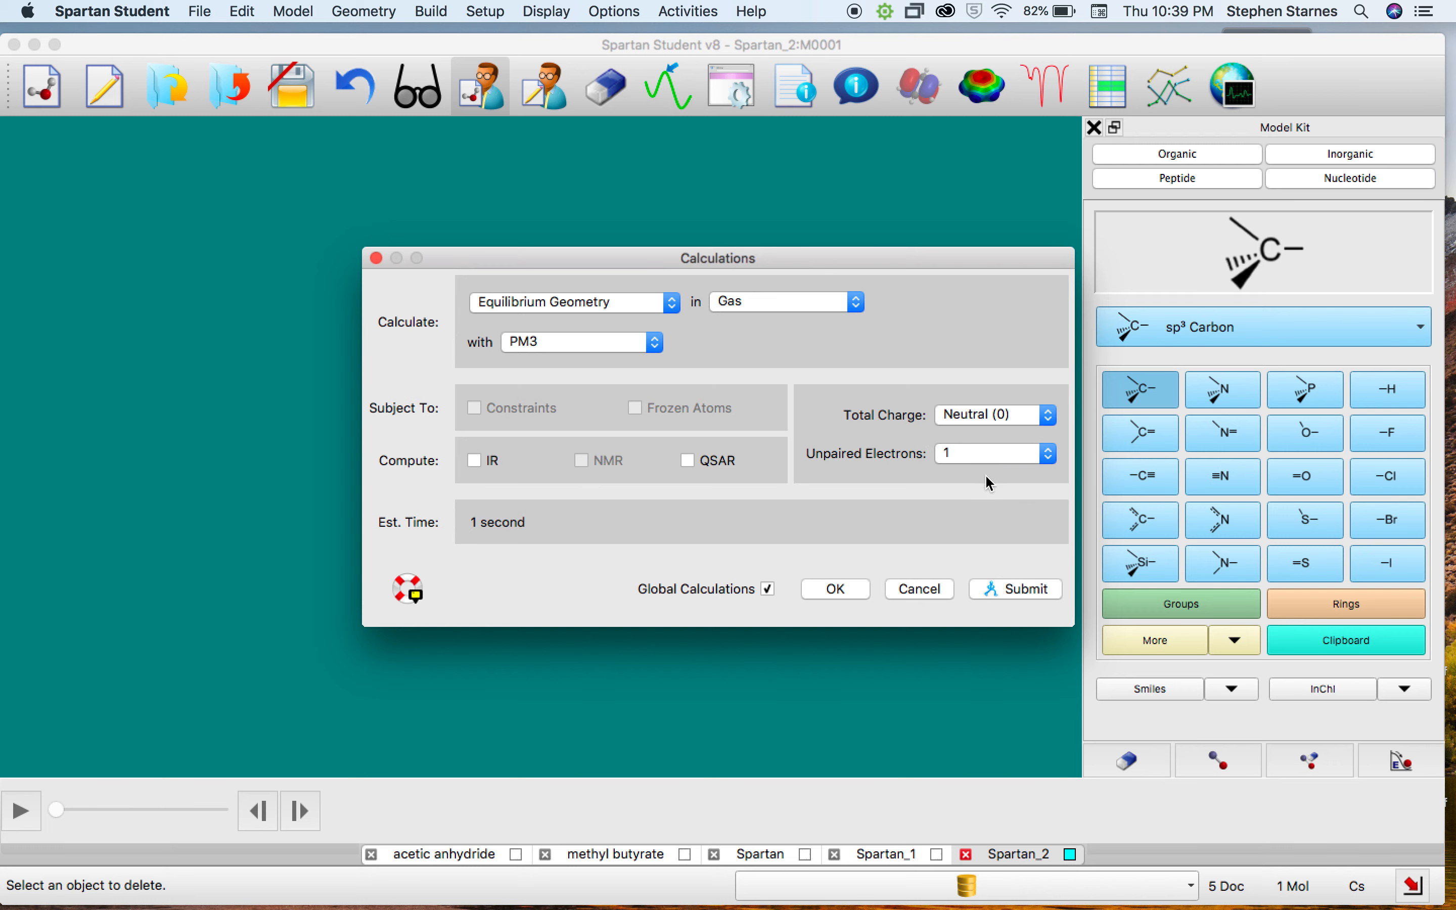
Submit the PM3 radical job, saving the document as Spartan_2 on the Desktop, and rotate the optimized structure to inspect it.
{"action": "left_click", "coordinate": [1017, 589]}
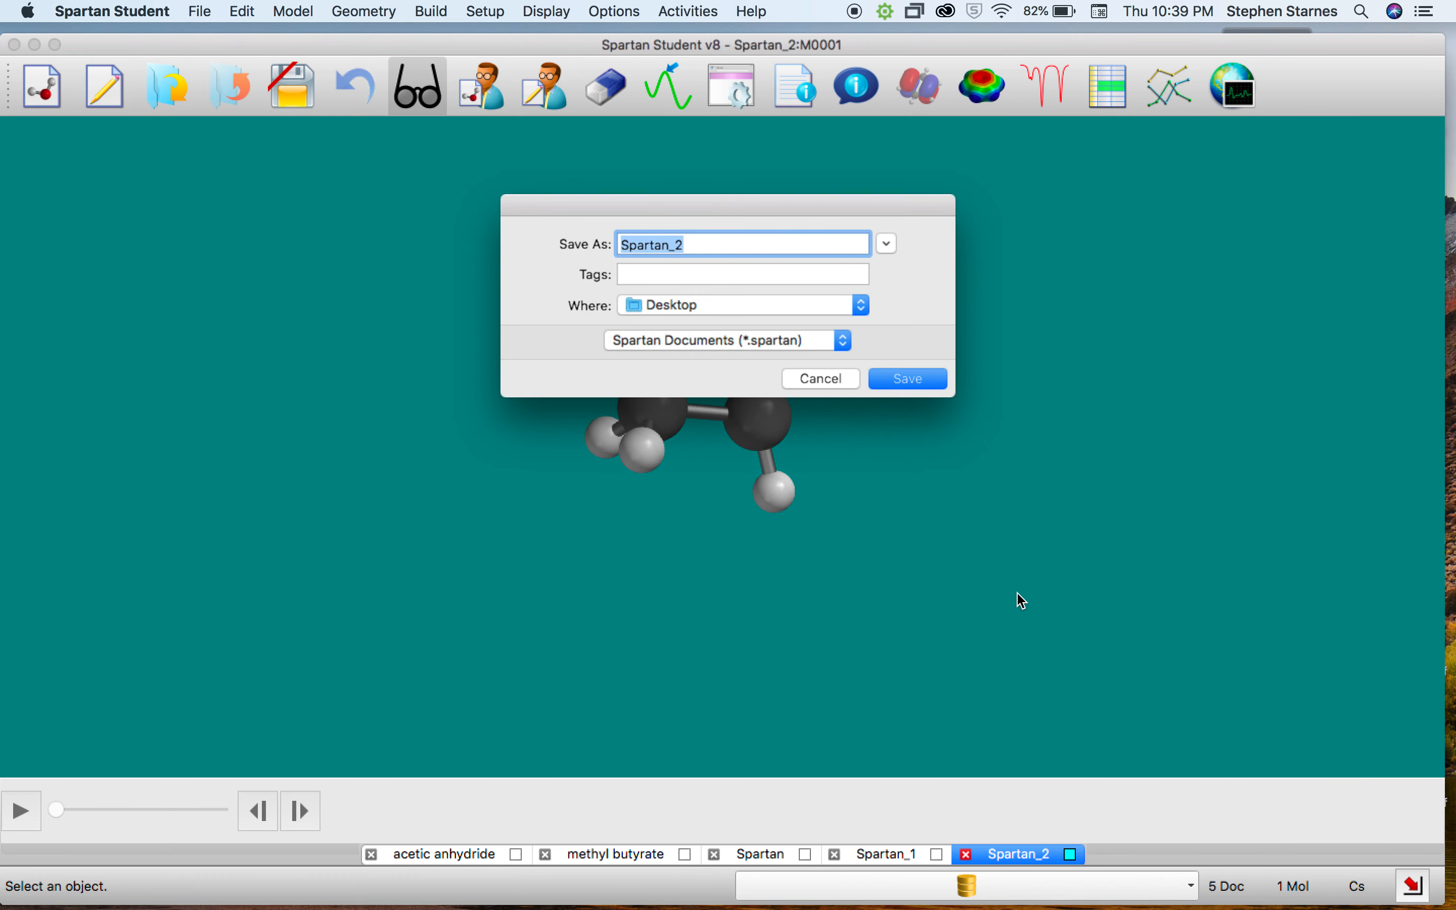
{"action": "left_click", "coordinate": [920, 387]}
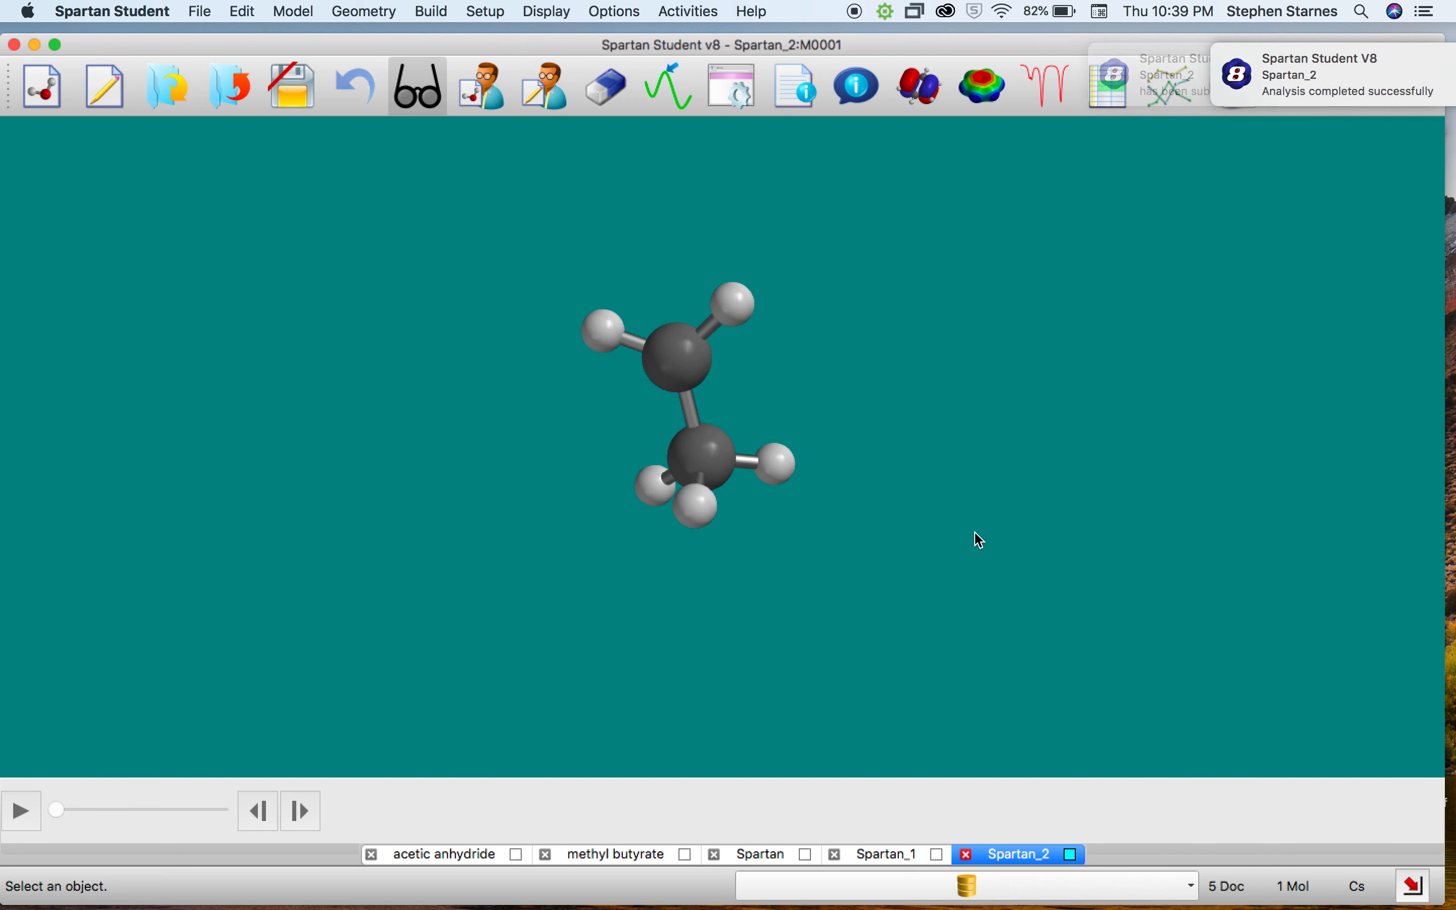
{"action": "left_click_drag", "start_coordinate": [950, 468], "coordinate": [1255, 326]}
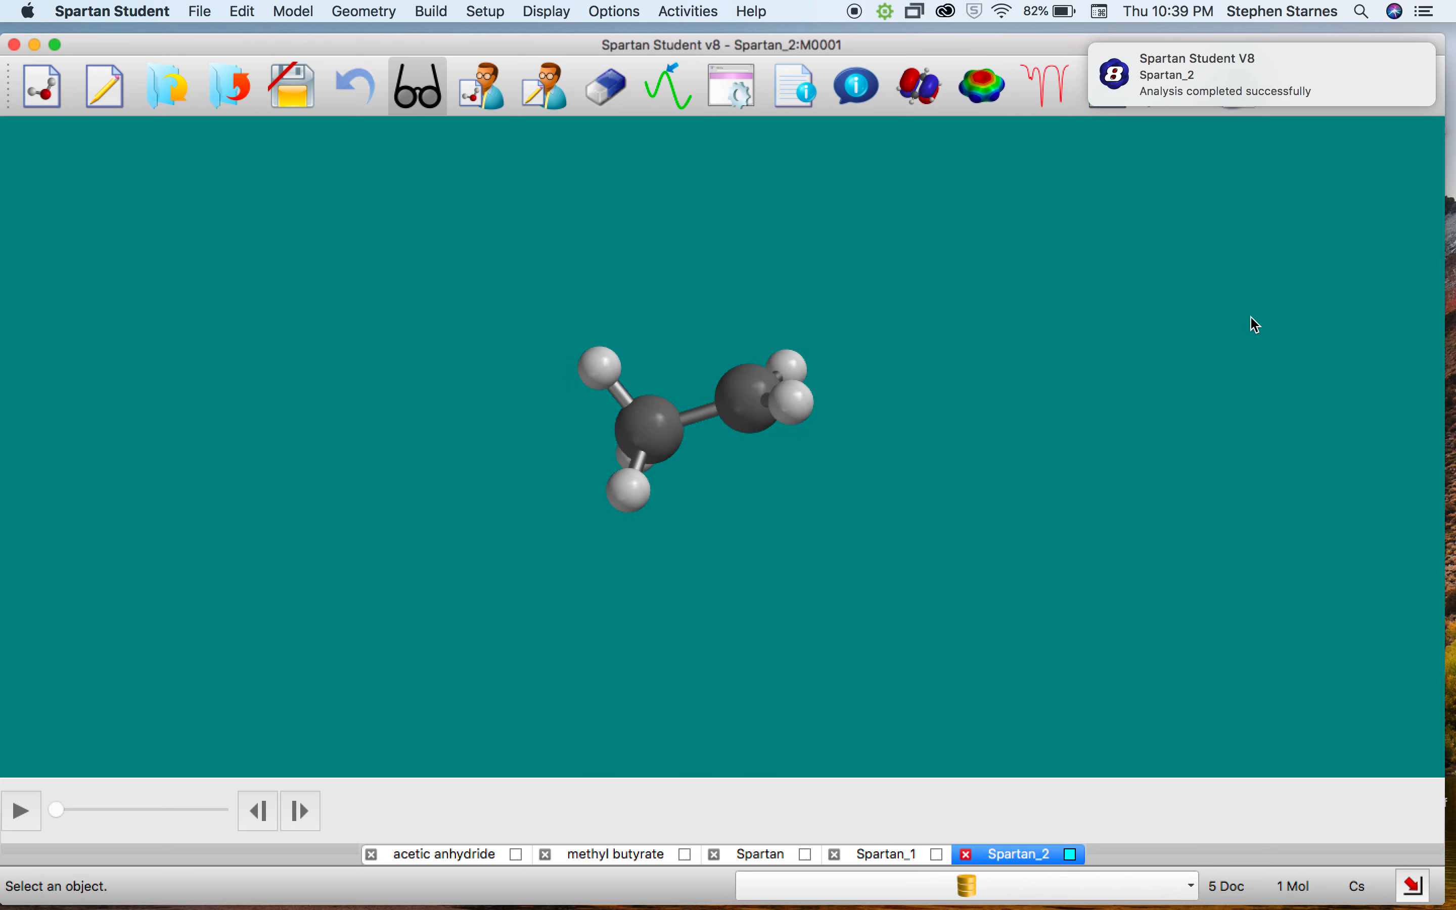
Examine the radical's calculation summary and full output text.
{"action": "left_click", "coordinate": [793, 81]}
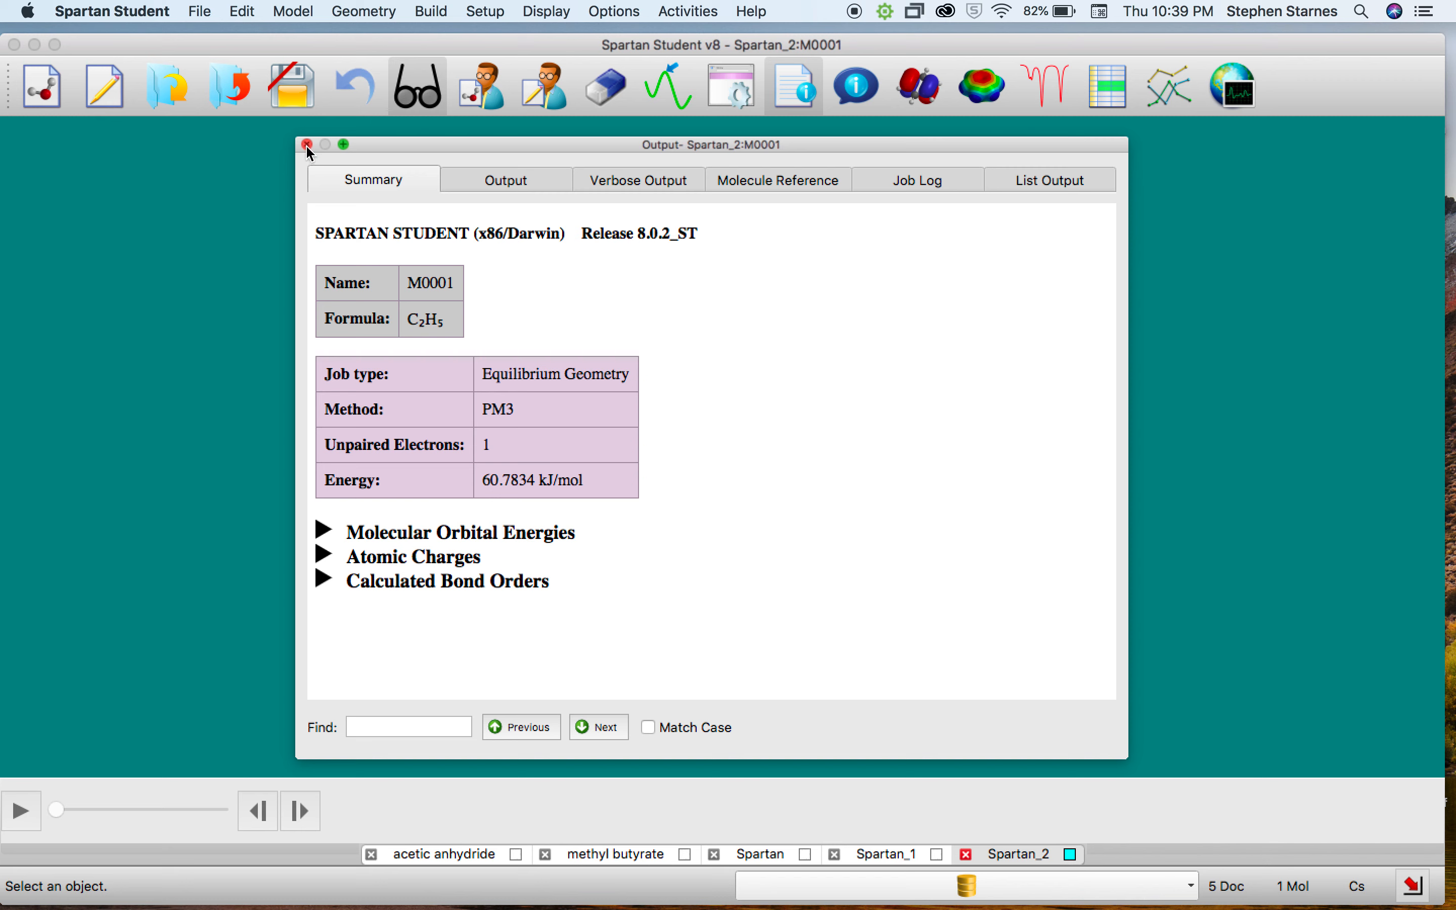
{"action": "left_click", "coordinate": [454, 192]}
{"action": "left_click", "coordinate": [307, 144]}
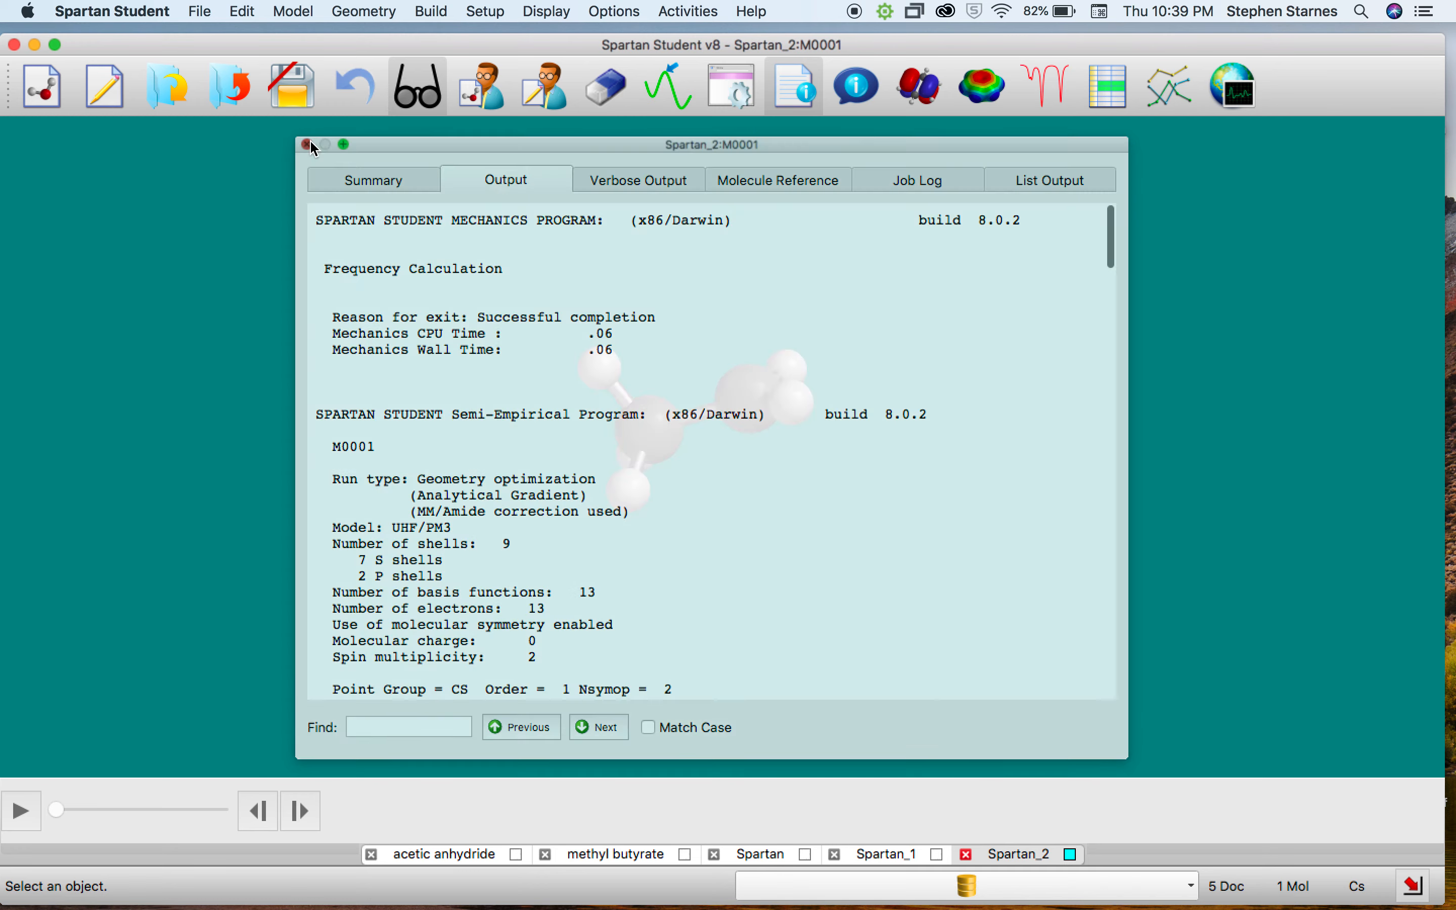
{"action": "left_click", "coordinate": [776, 91]}
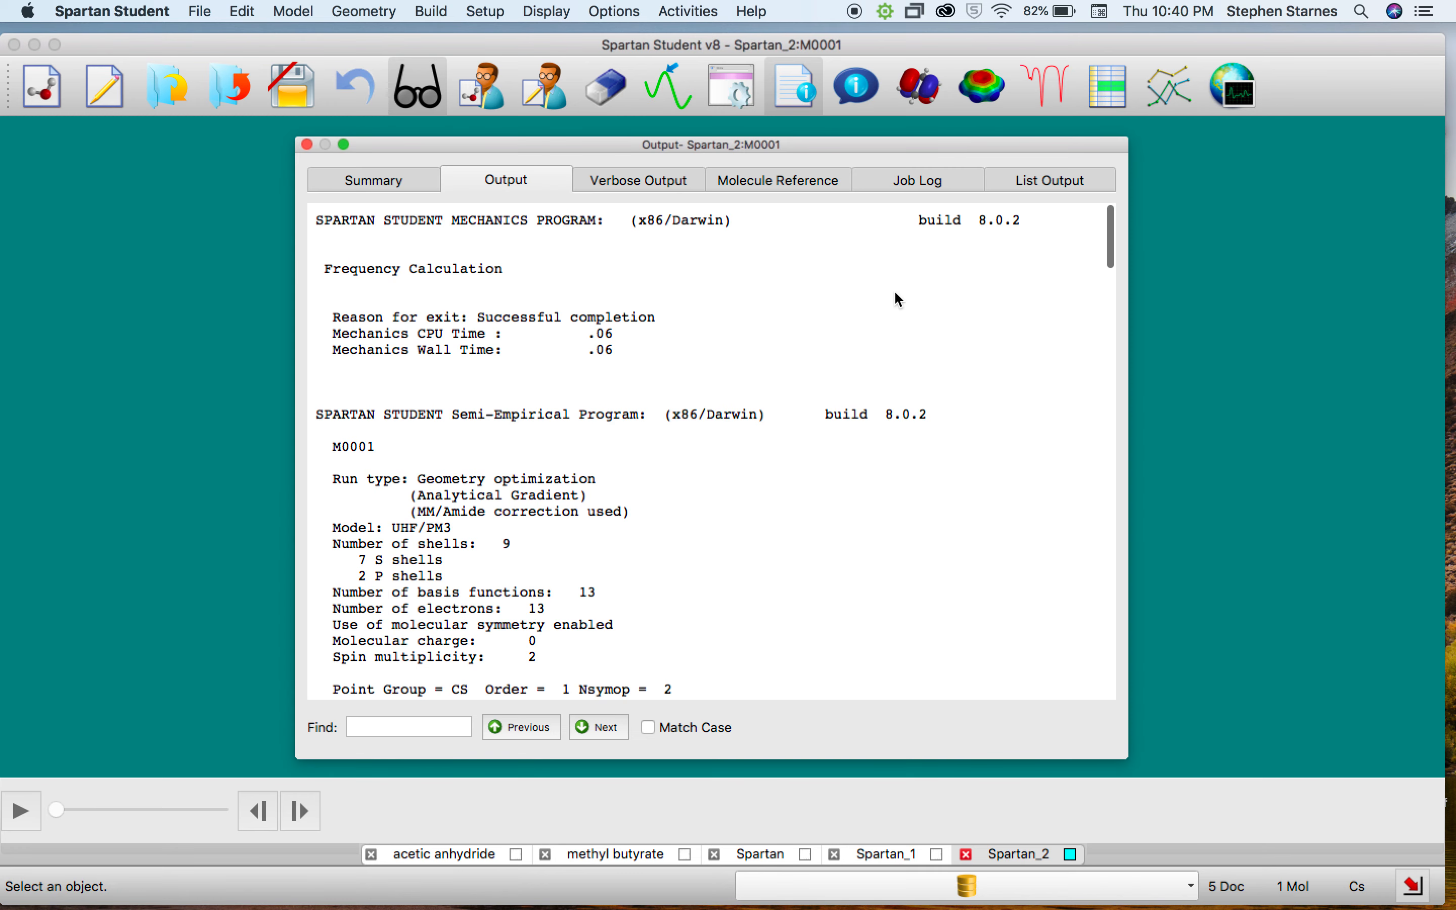
{"action": "left_click", "coordinate": [307, 145]}
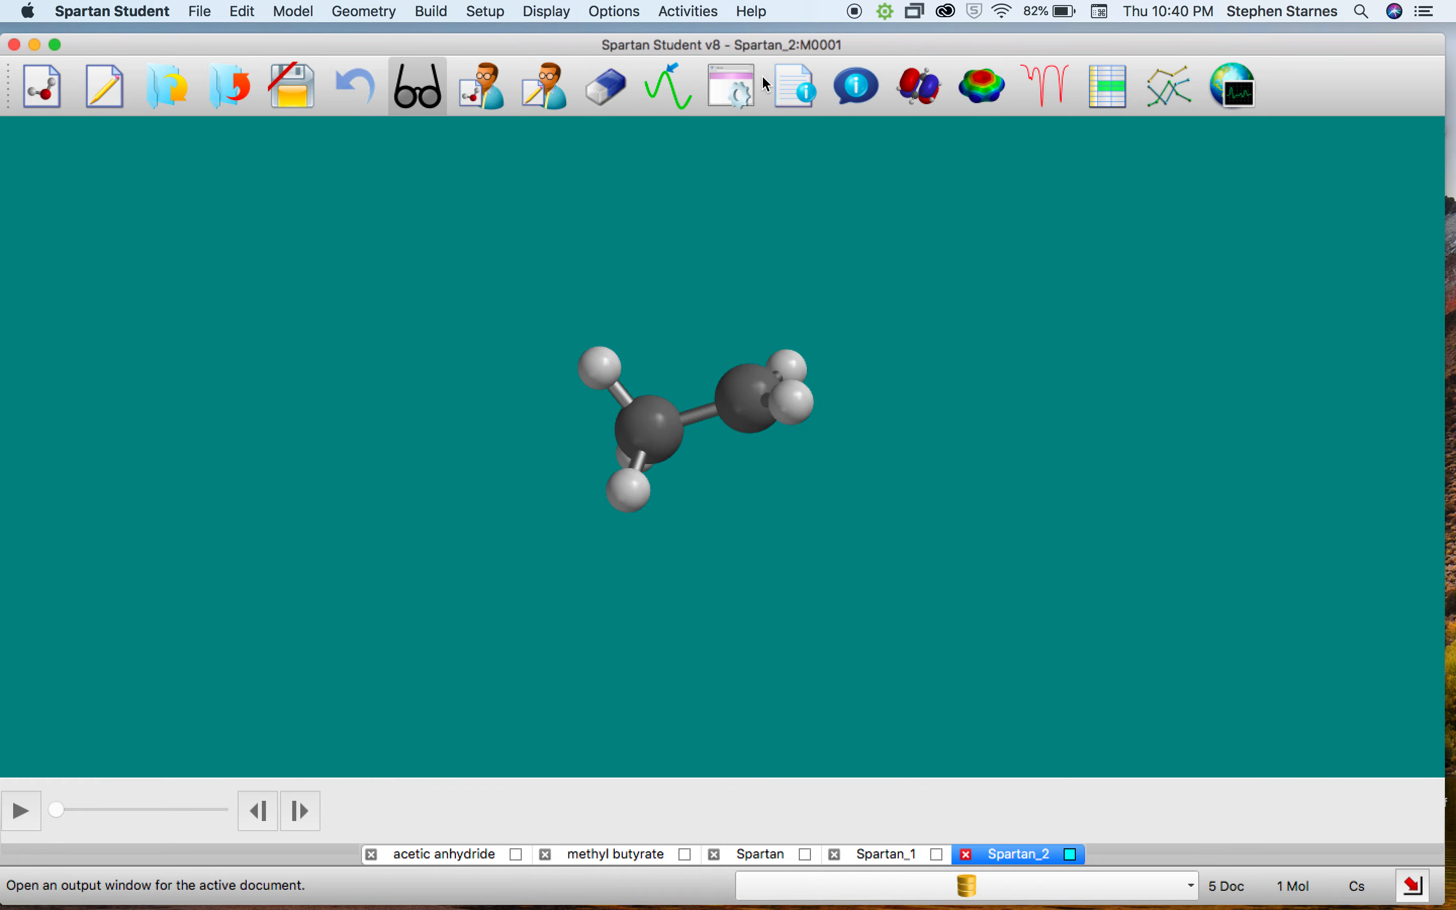
{"action": "left_click", "coordinate": [794, 90]}
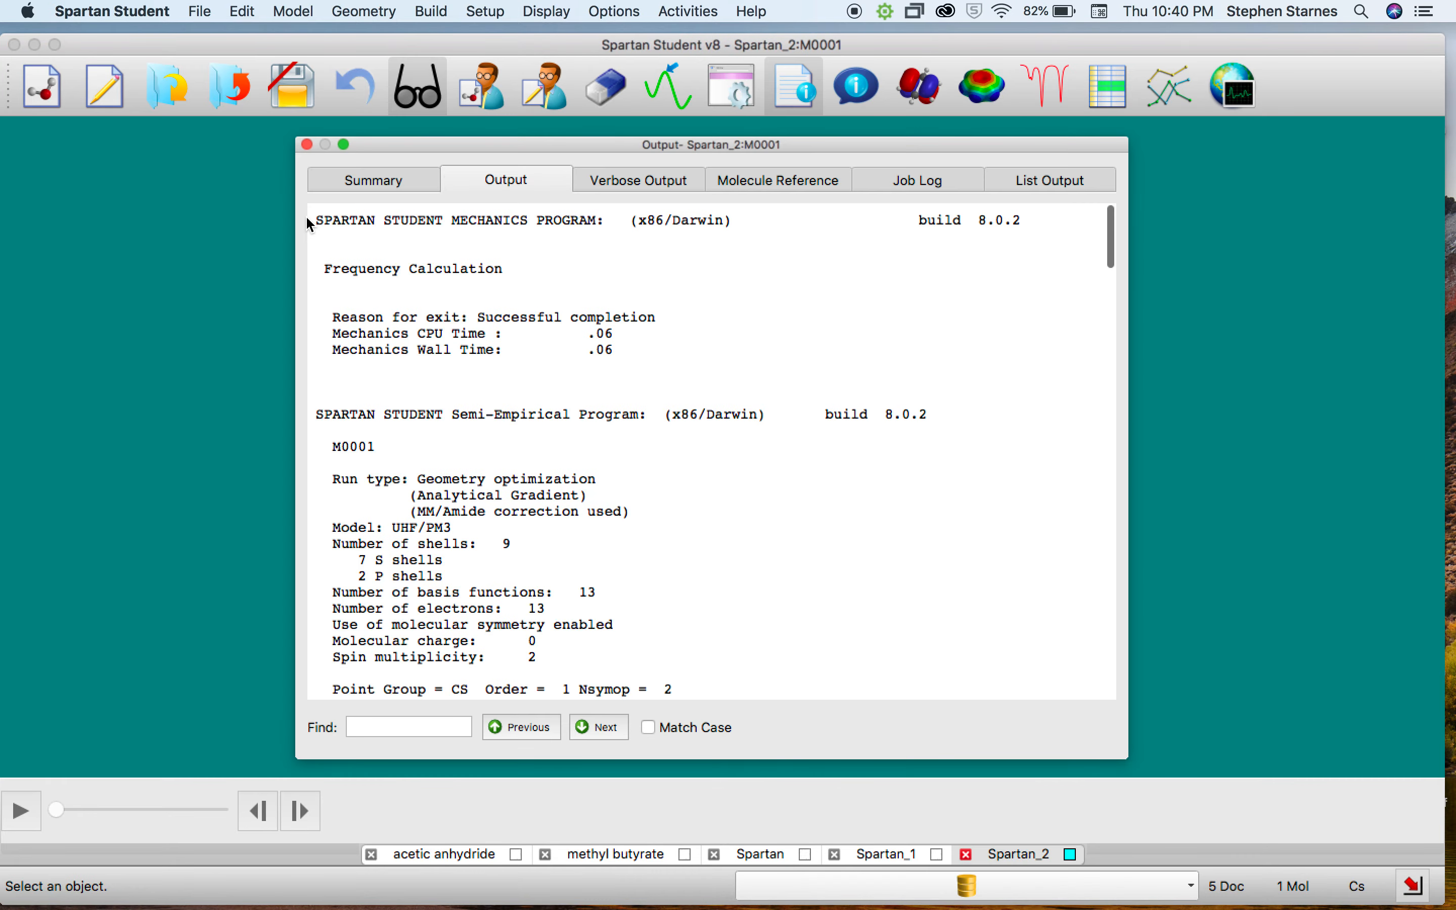
Examine the atomic charges table in the radical's PM3 calculation summary.
{"action": "left_click", "coordinate": [358, 181]}
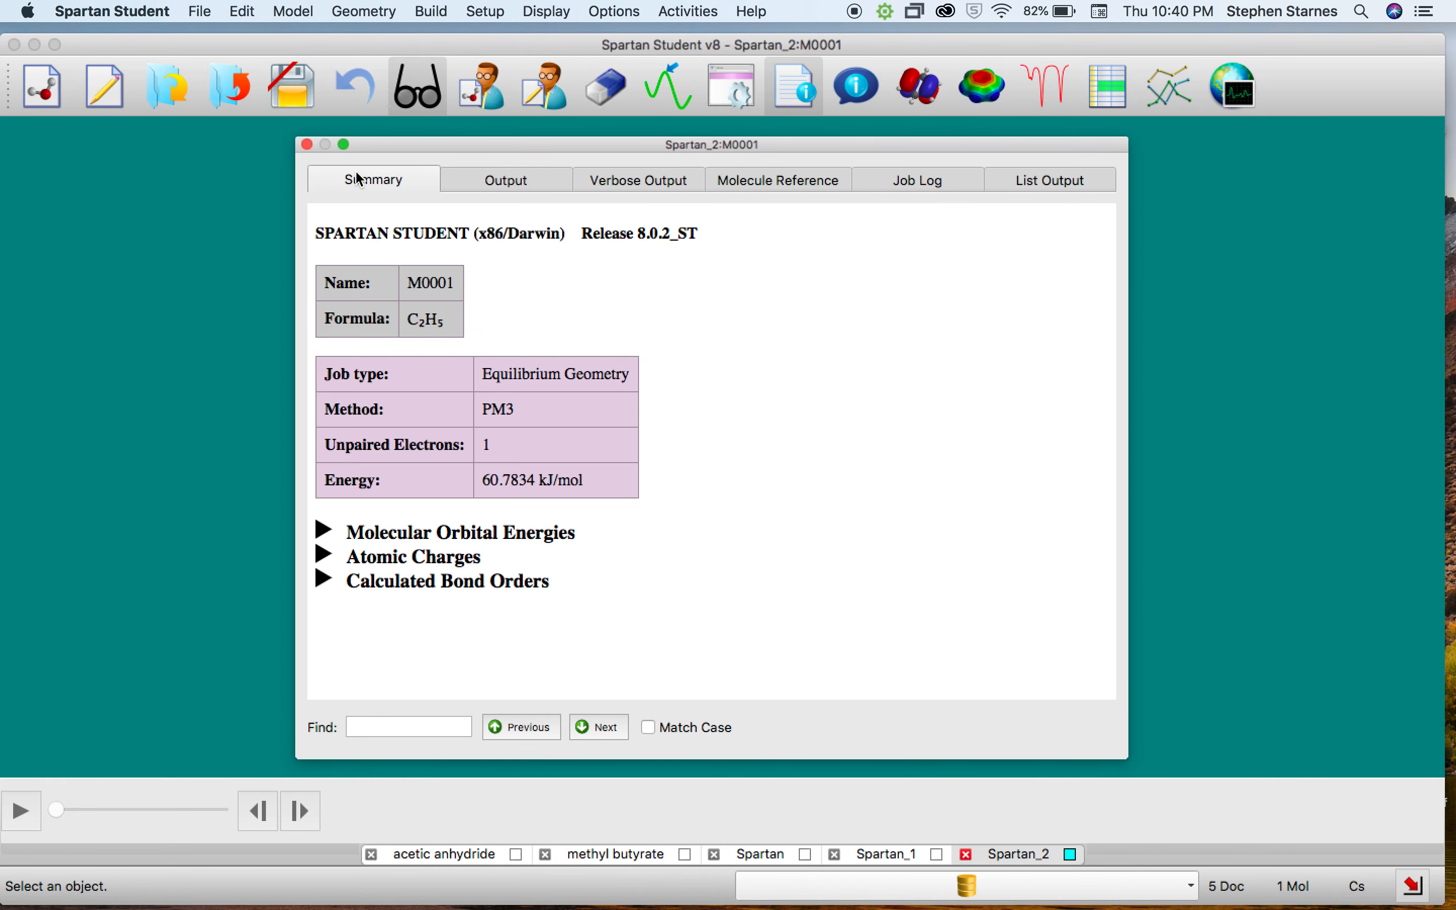
{"action": "left_click", "coordinate": [323, 557]}
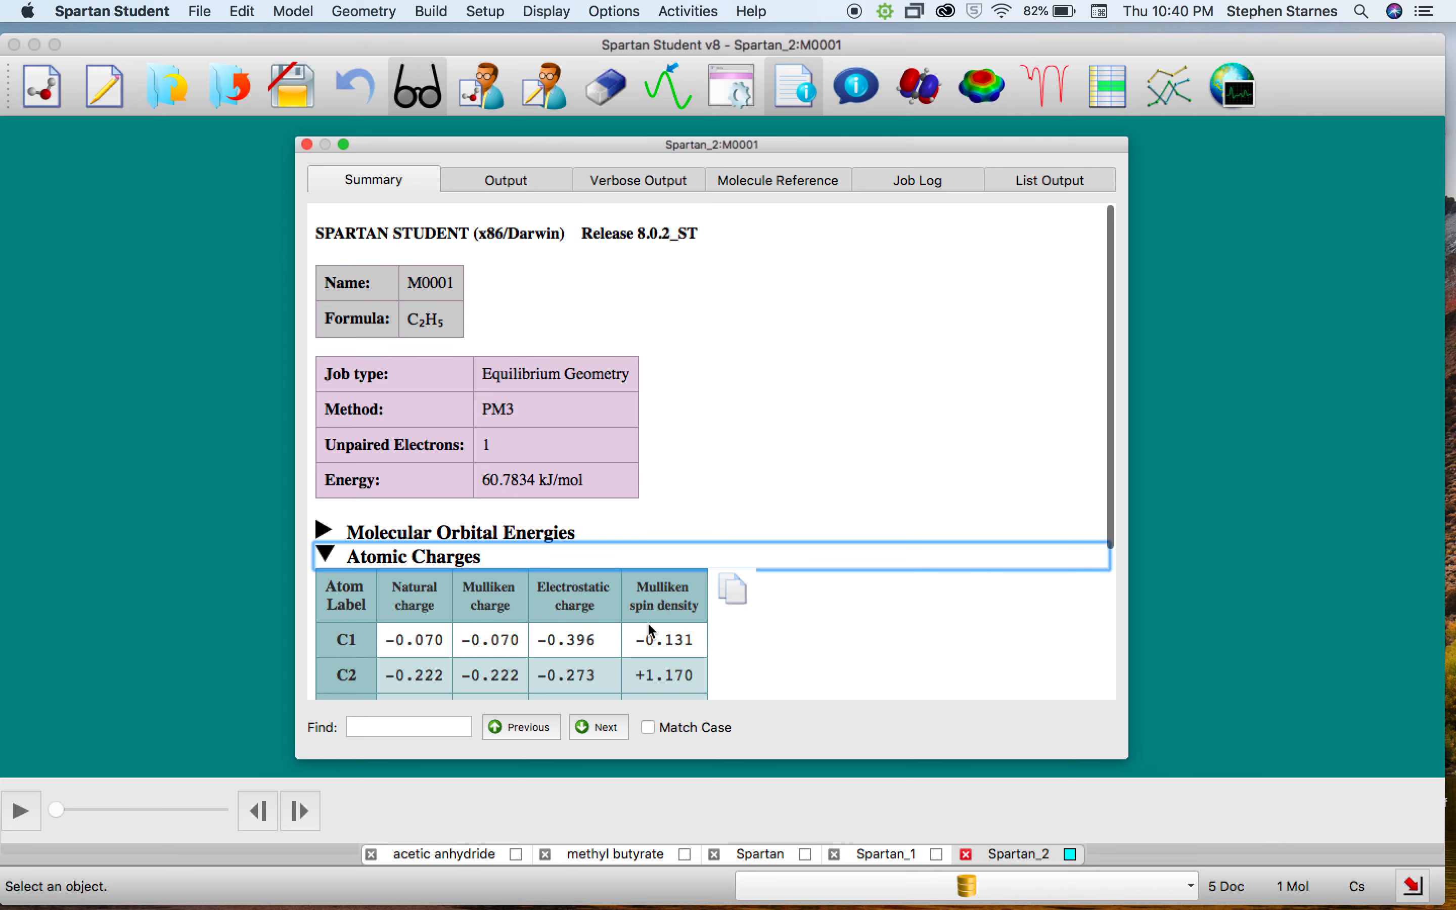
{"action": "scroll", "coordinate": [813, 630], "scroll_direction": "down", "scroll_amount": 5}
{"action": "scroll", "coordinate": [813, 632], "scroll_direction": "down", "scroll_amount": 1}
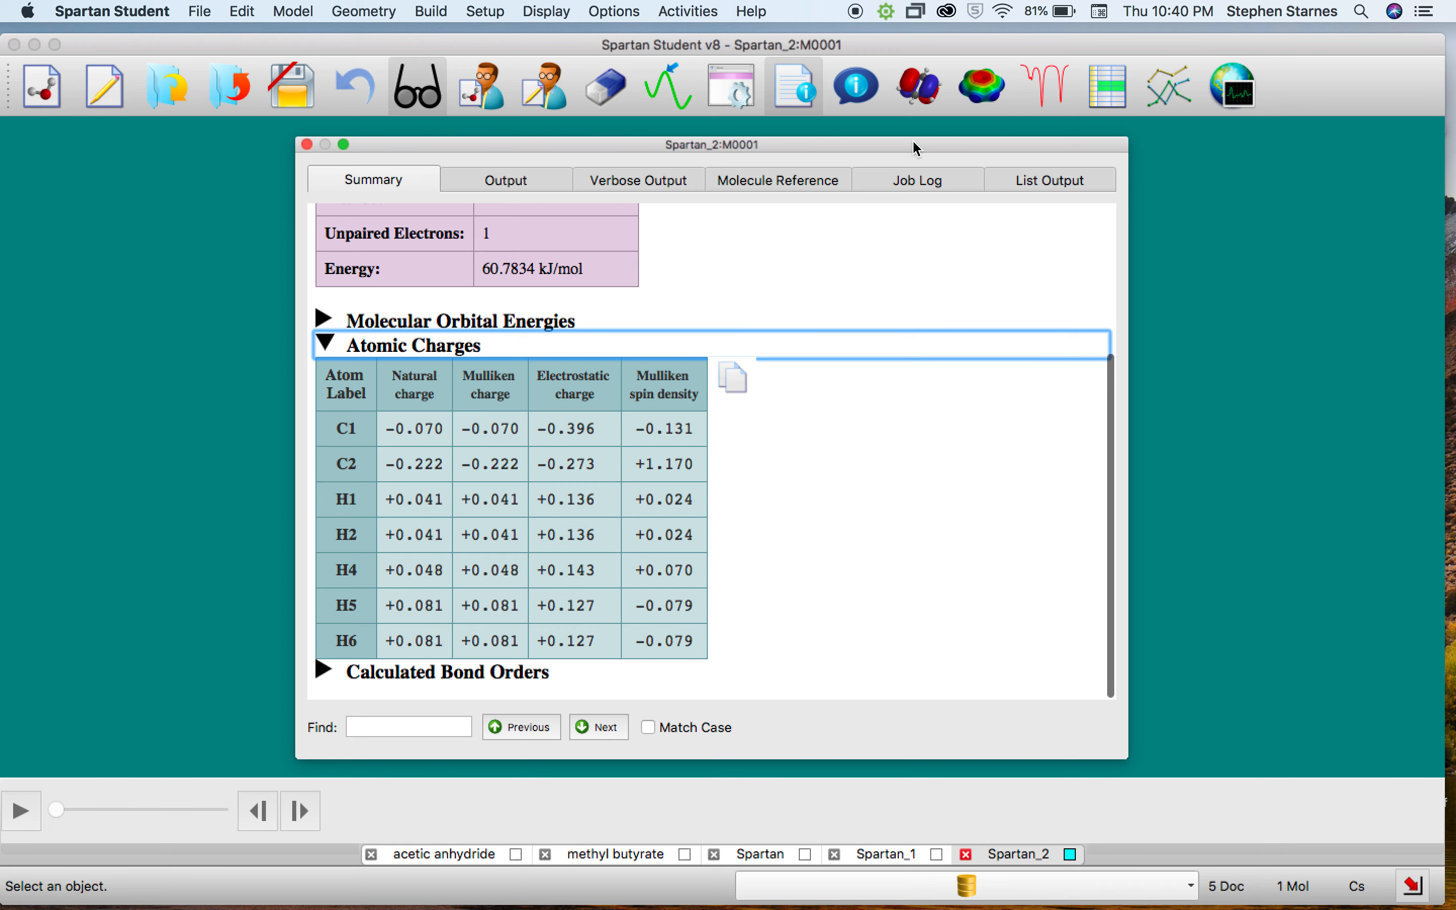
Place the output window and the radical model side by side and display the atom labels on the model.
{"action": "left_click_drag", "start_coordinate": [914, 143], "coordinate": [668, 160]}
{"action": "left_click", "coordinate": [924, 343]}
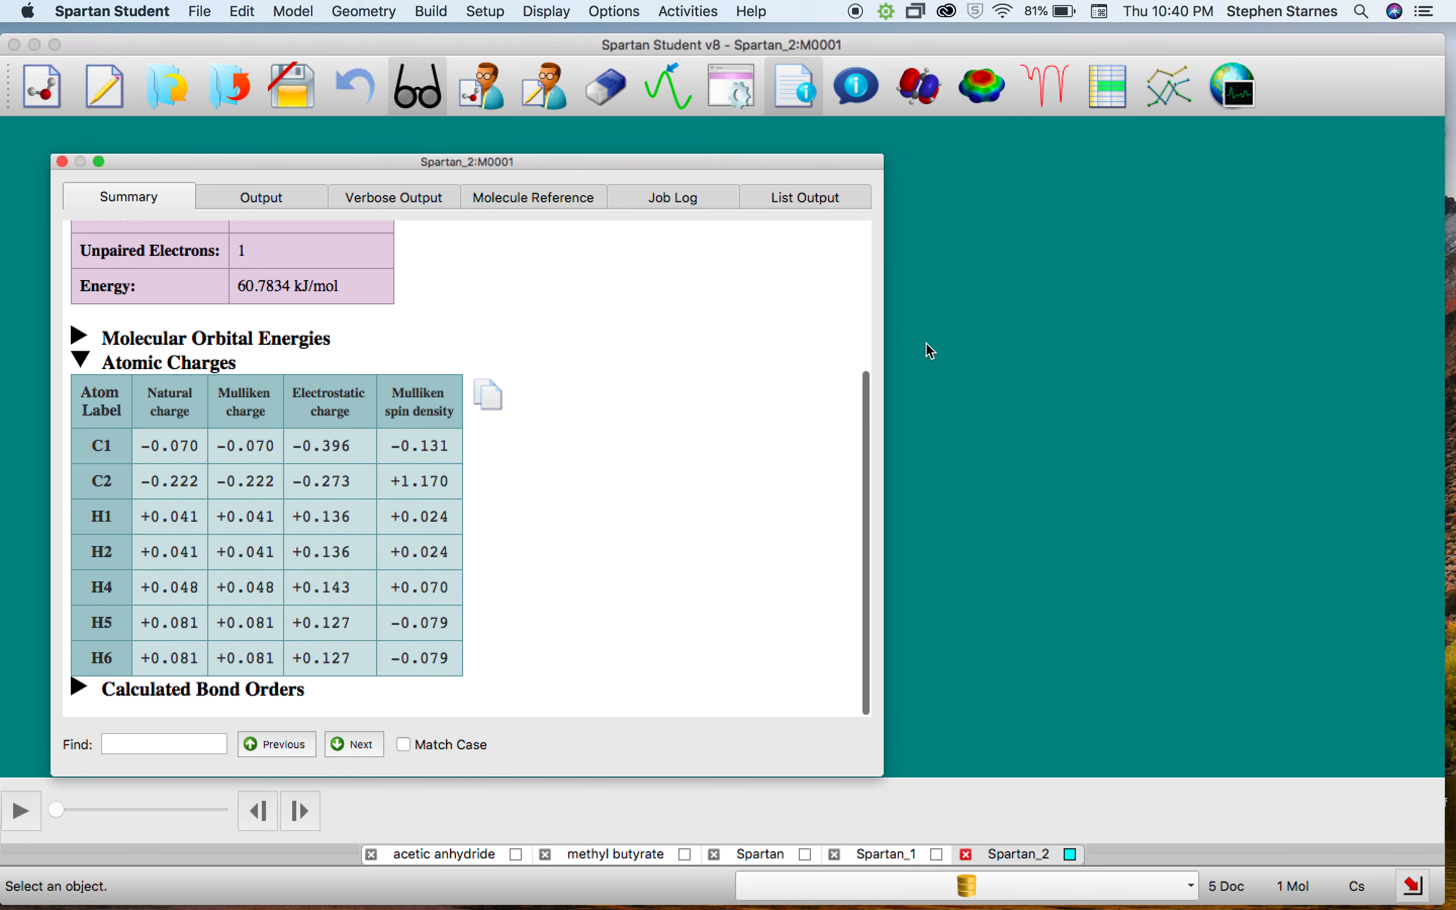
{"action": "right_click_drag", "start_coordinate": [967, 351], "coordinate": [1282, 380]}
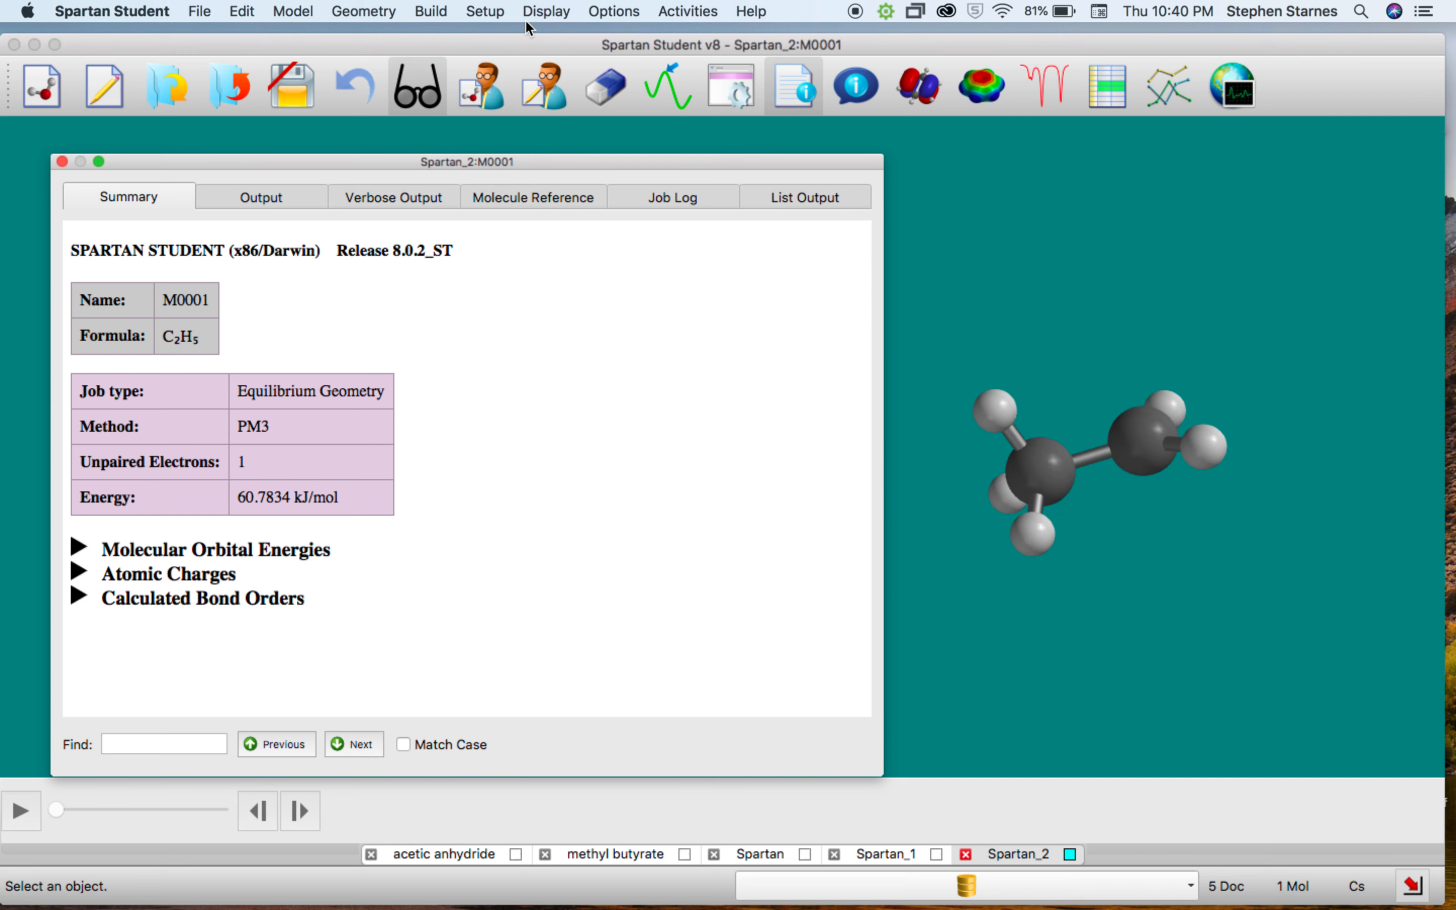
{"action": "left_click", "coordinate": [200, 11]}
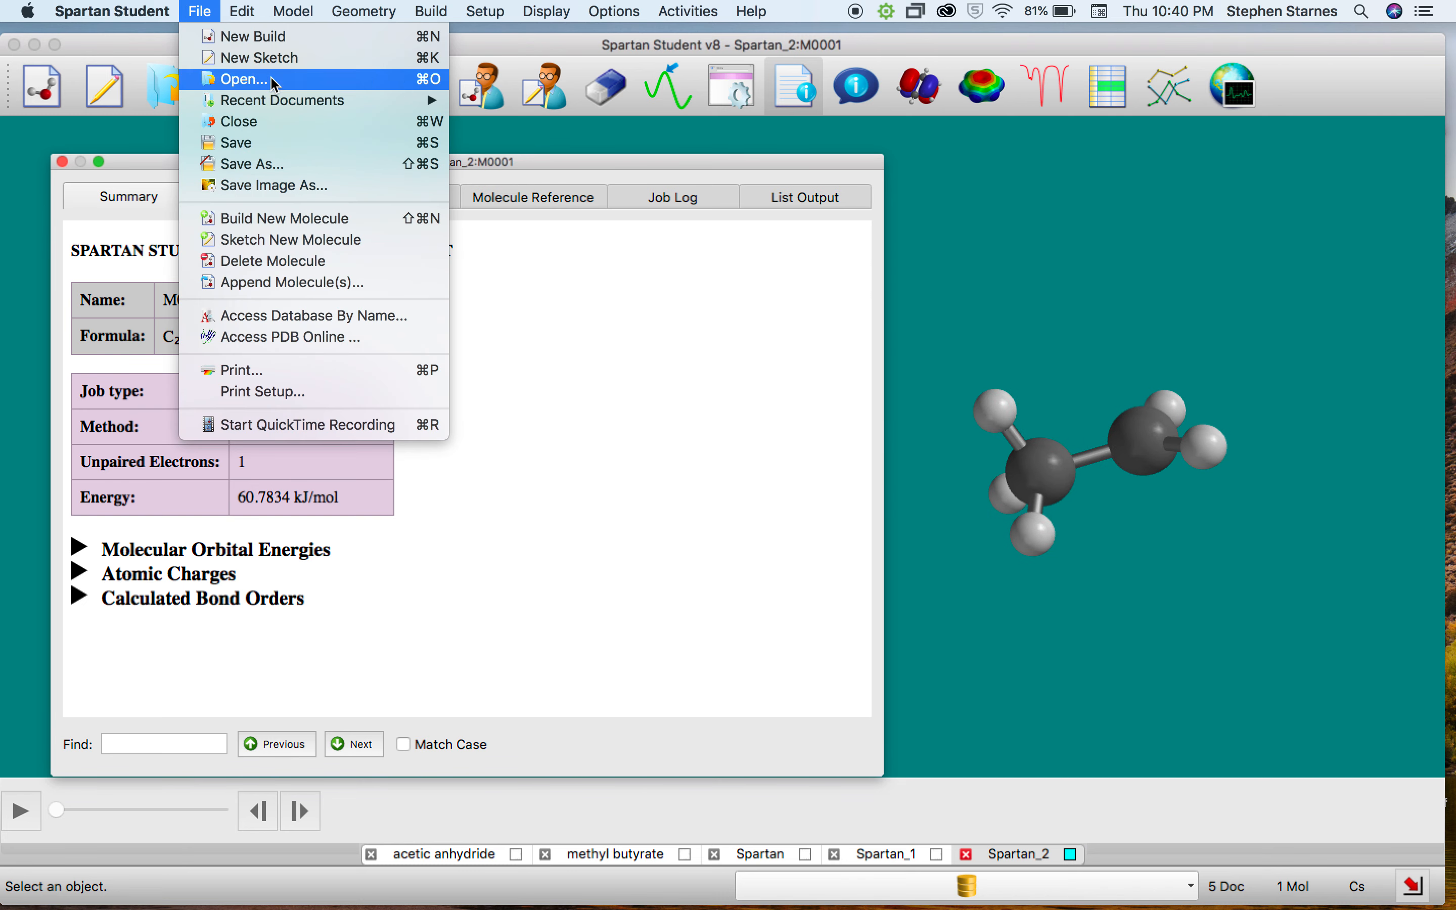
{"action": "left_click", "coordinate": [230, 8]}
{"action": "left_click", "coordinate": [293, 10]}
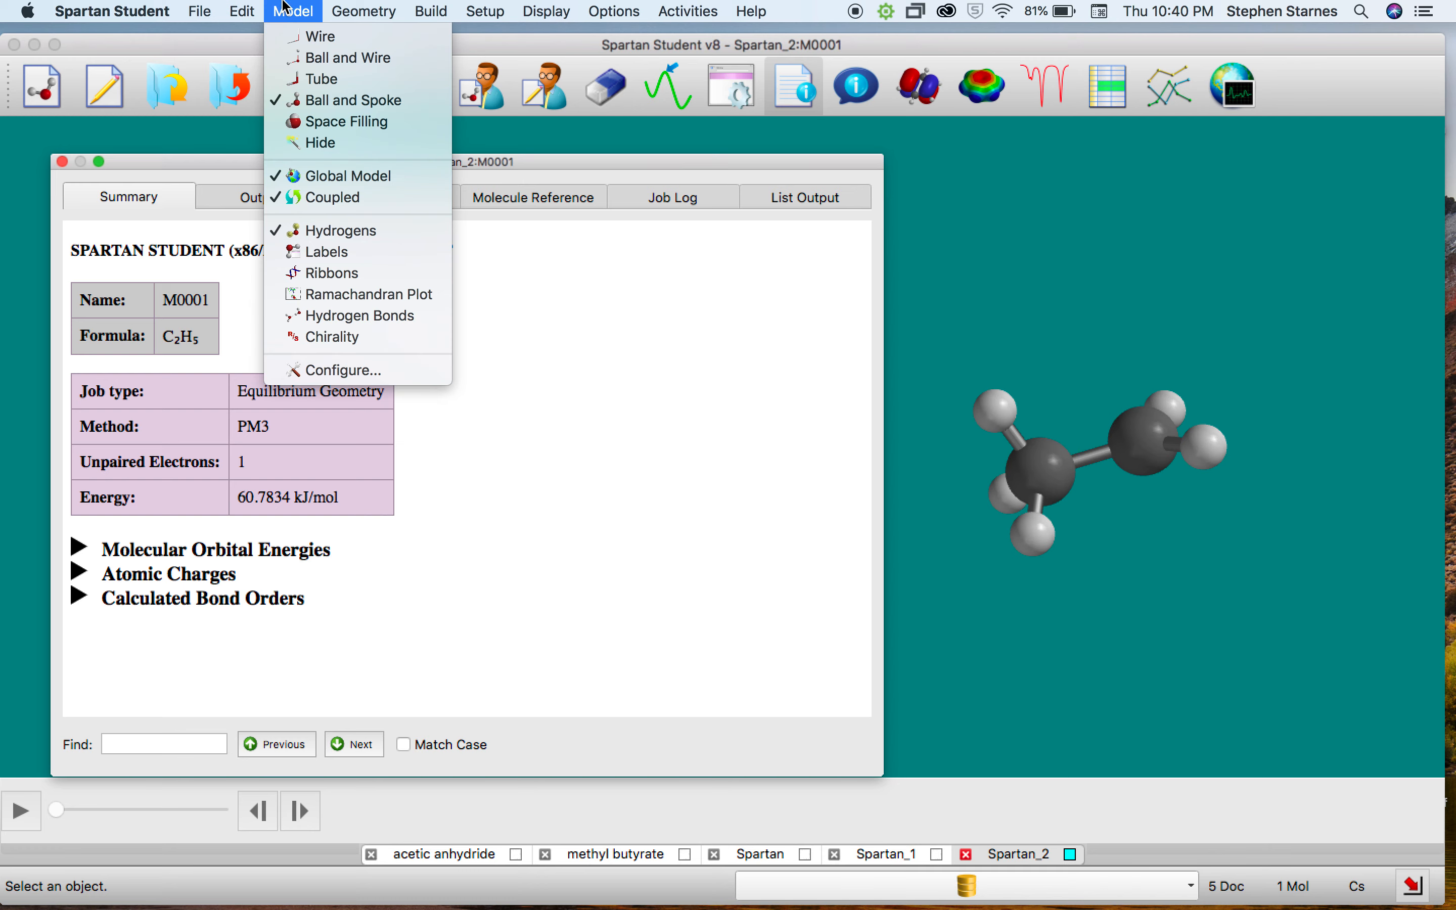
{"action": "left_click", "coordinate": [325, 246]}
{"action": "left_click_drag", "start_coordinate": [1171, 505], "coordinate": [1170, 562]}
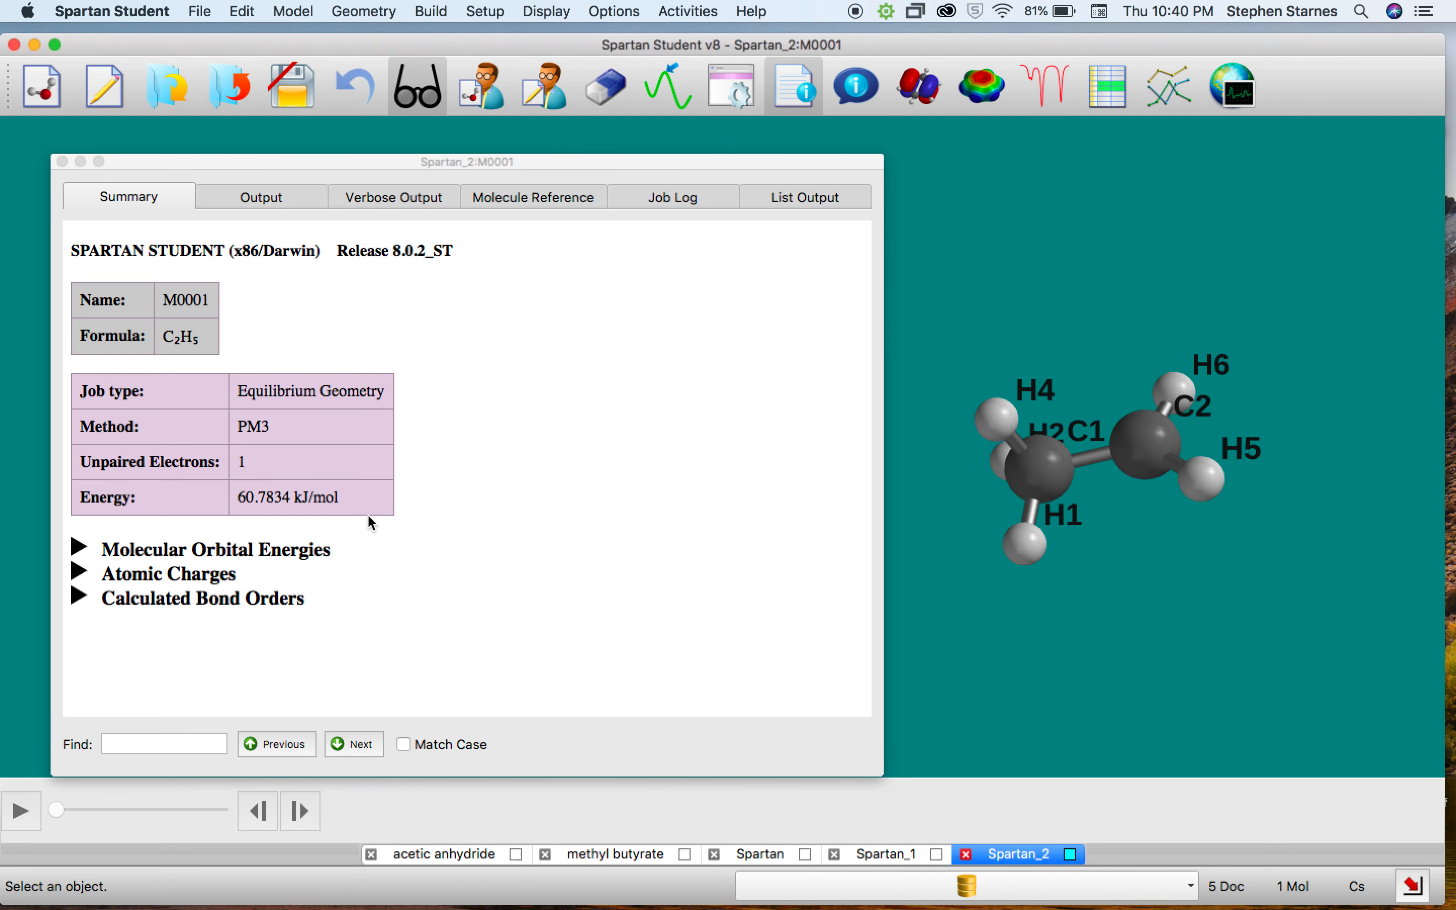
Compare the PM3 atomic charges and spin densities with the labelled atoms, then close the output.
{"action": "left_click", "coordinate": [80, 572]}
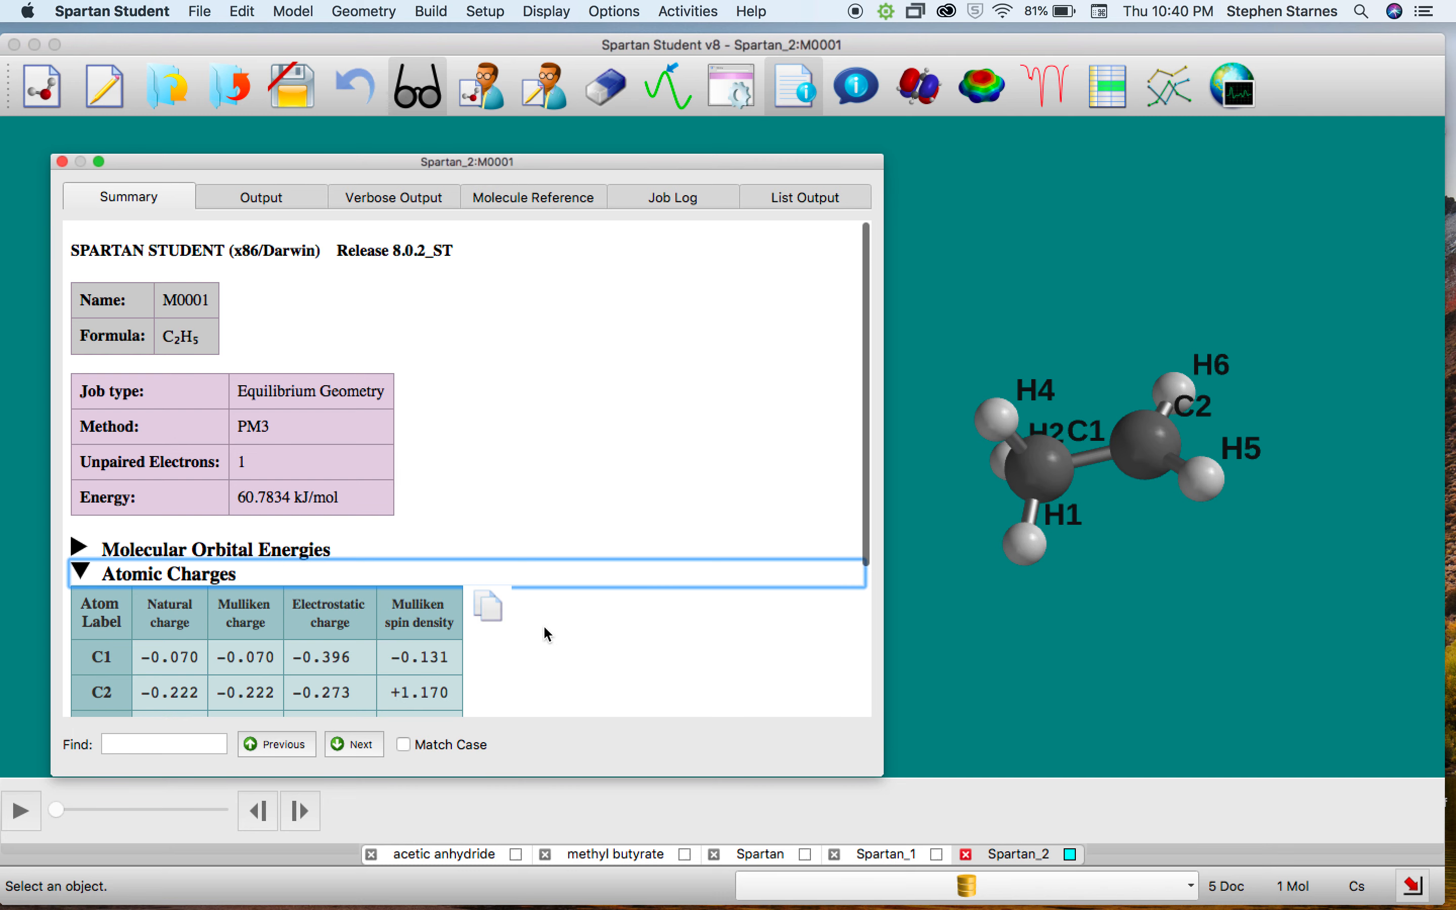
{"action": "scroll", "coordinate": [546, 634], "scroll_direction": "down", "scroll_amount": 3}
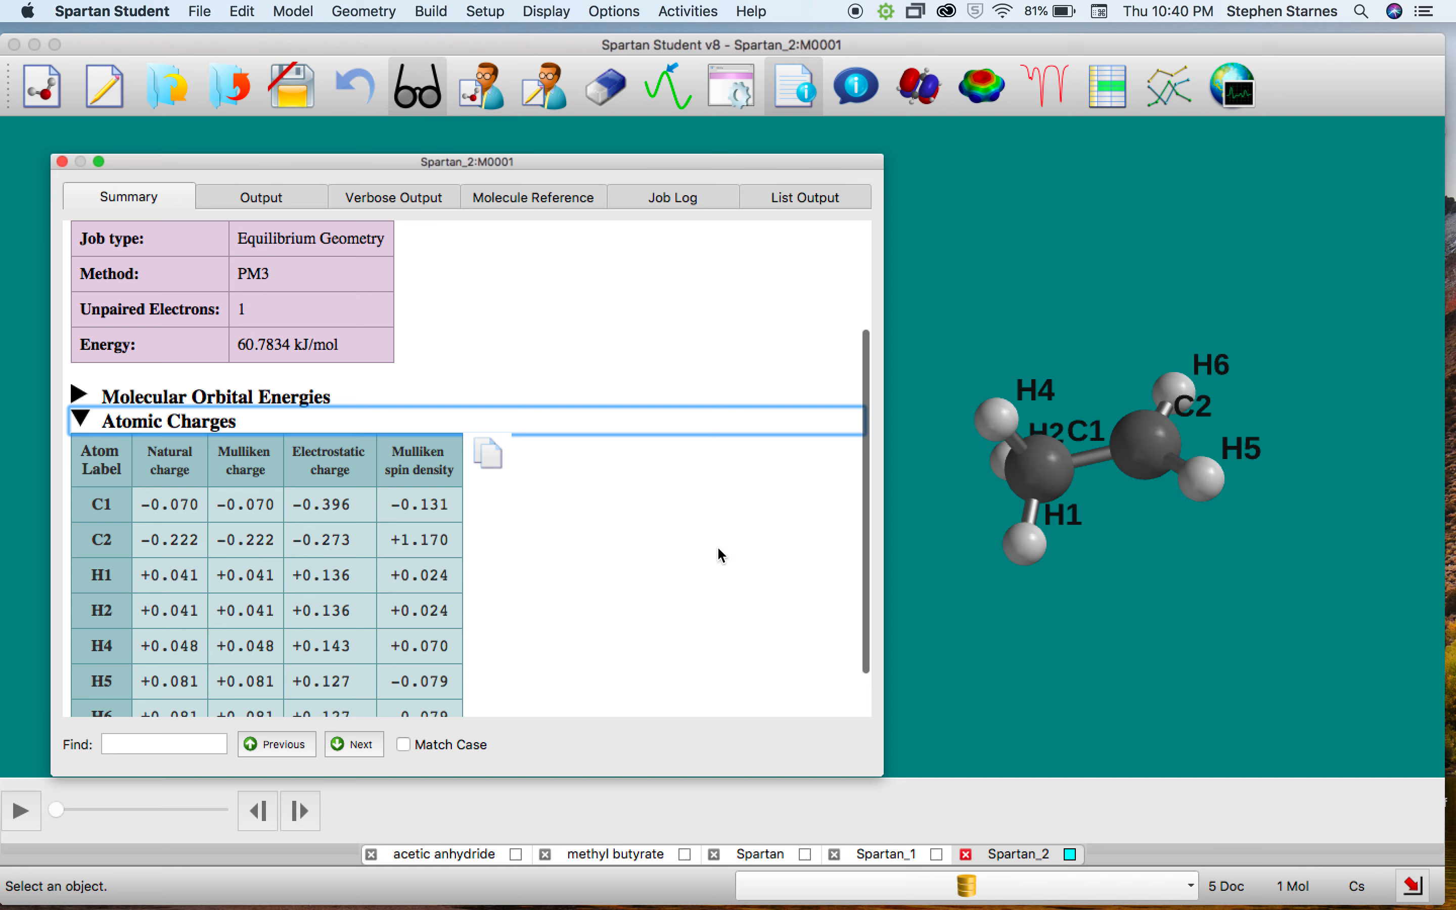
{"action": "left_click", "coordinate": [63, 161]}
Try to optimize the radical's equilibrium geometry with Hartree-Fock 3-21G, keeping the charge Neutral (0) and 1 unpaired electron.
{"action": "left_click", "coordinate": [478, 9]}
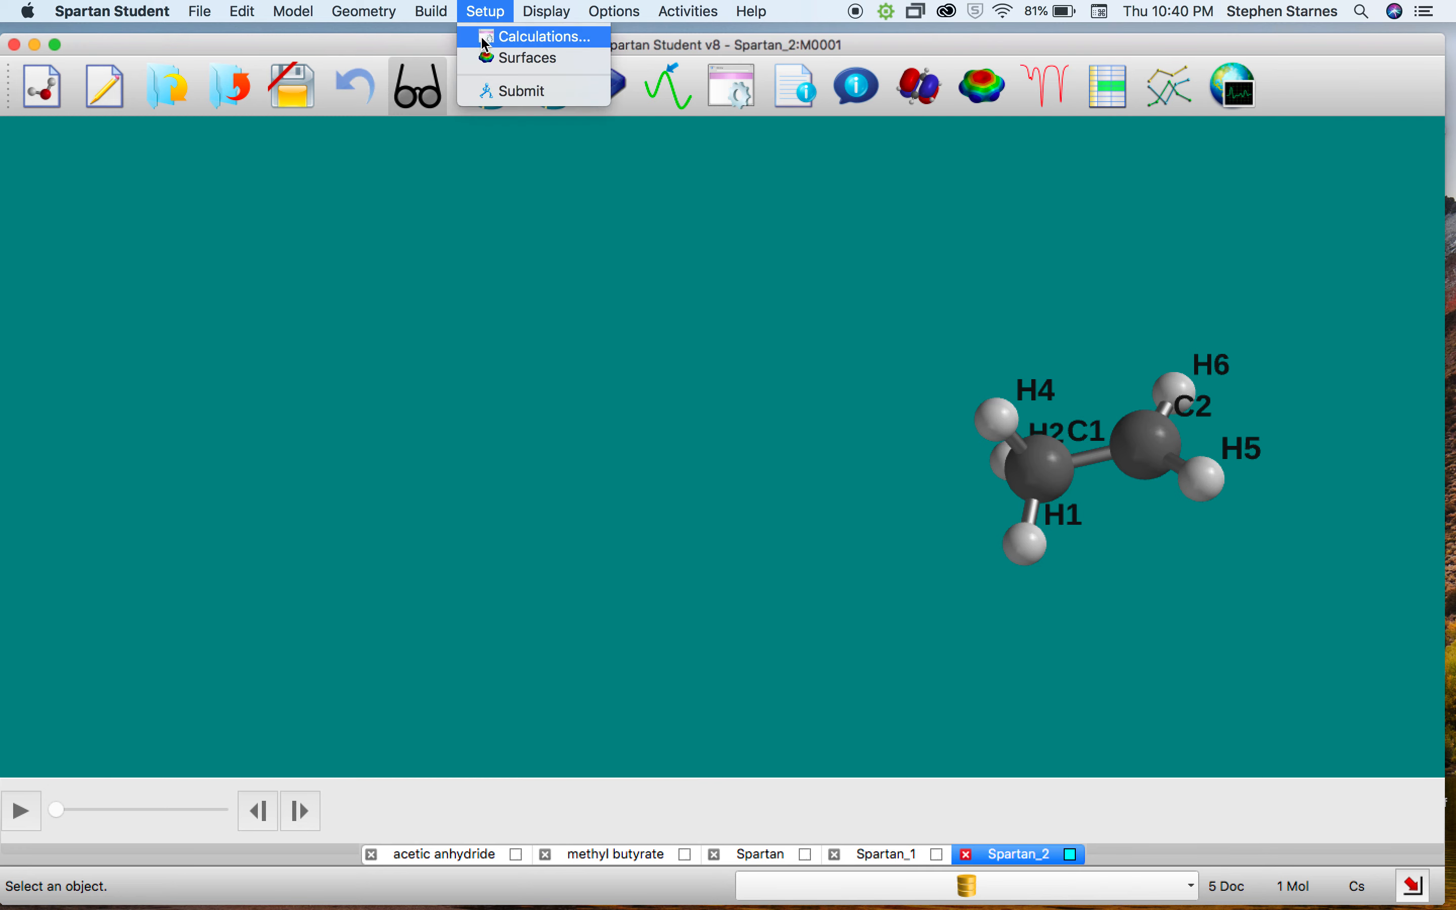
{"action": "left_click", "coordinate": [536, 35]}
{"action": "left_click", "coordinate": [583, 319]}
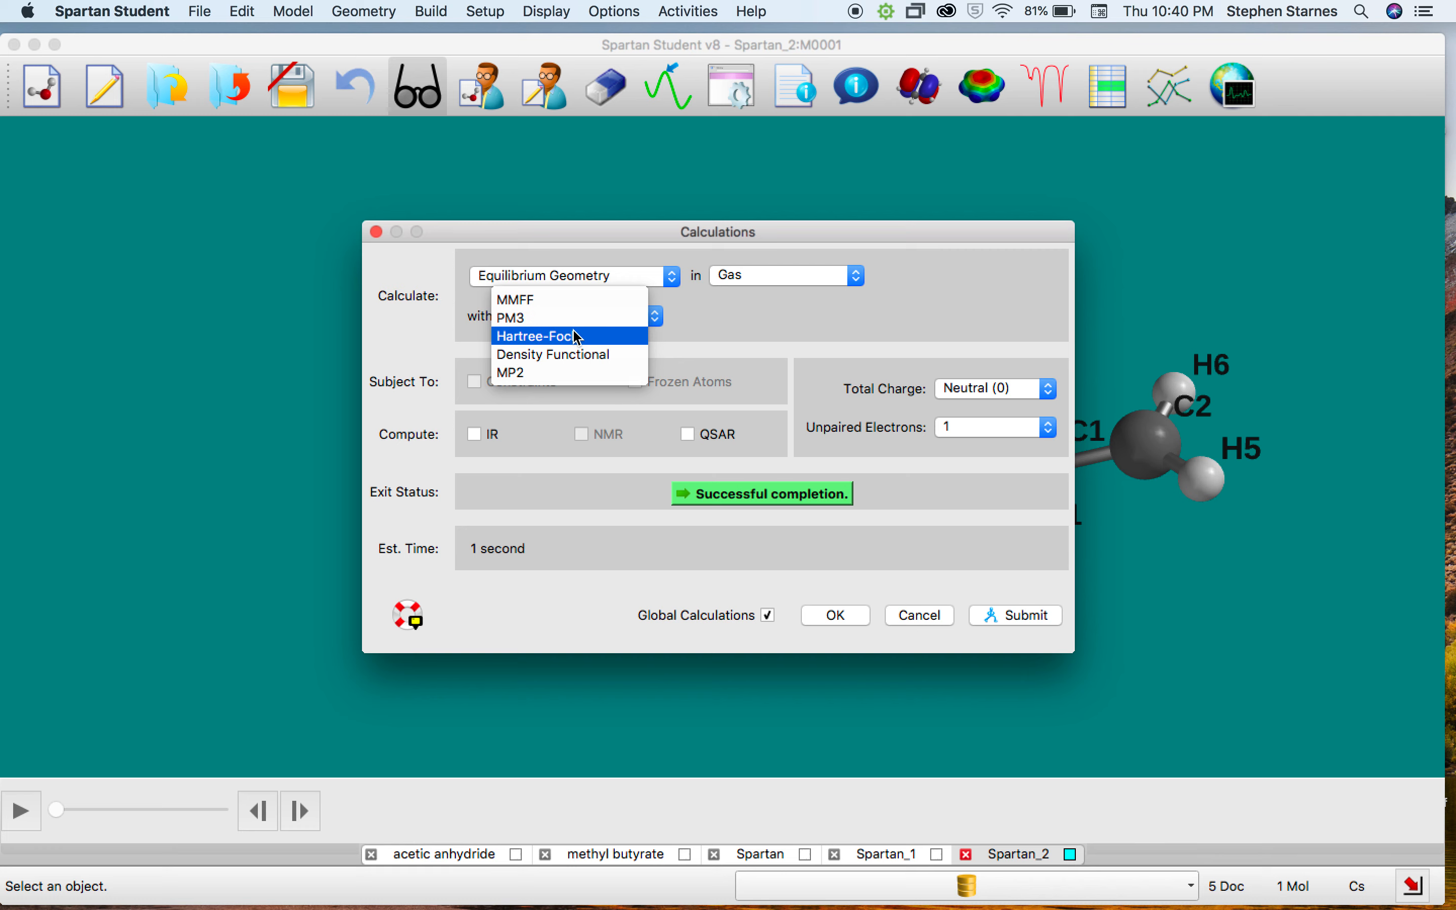
{"action": "left_click", "coordinate": [576, 336]}
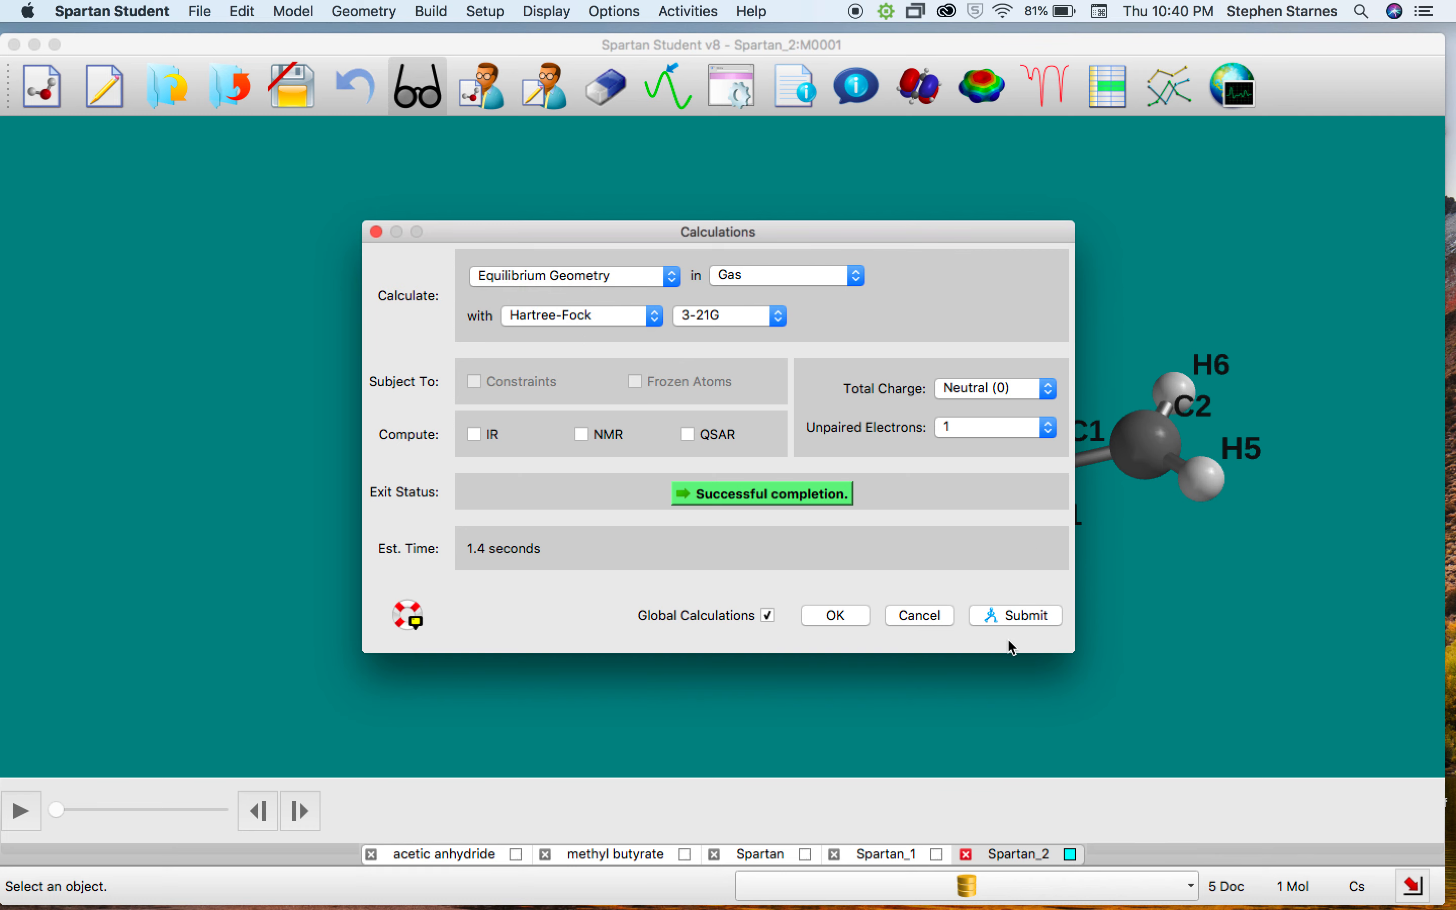
{"action": "left_click", "coordinate": [1017, 615]}
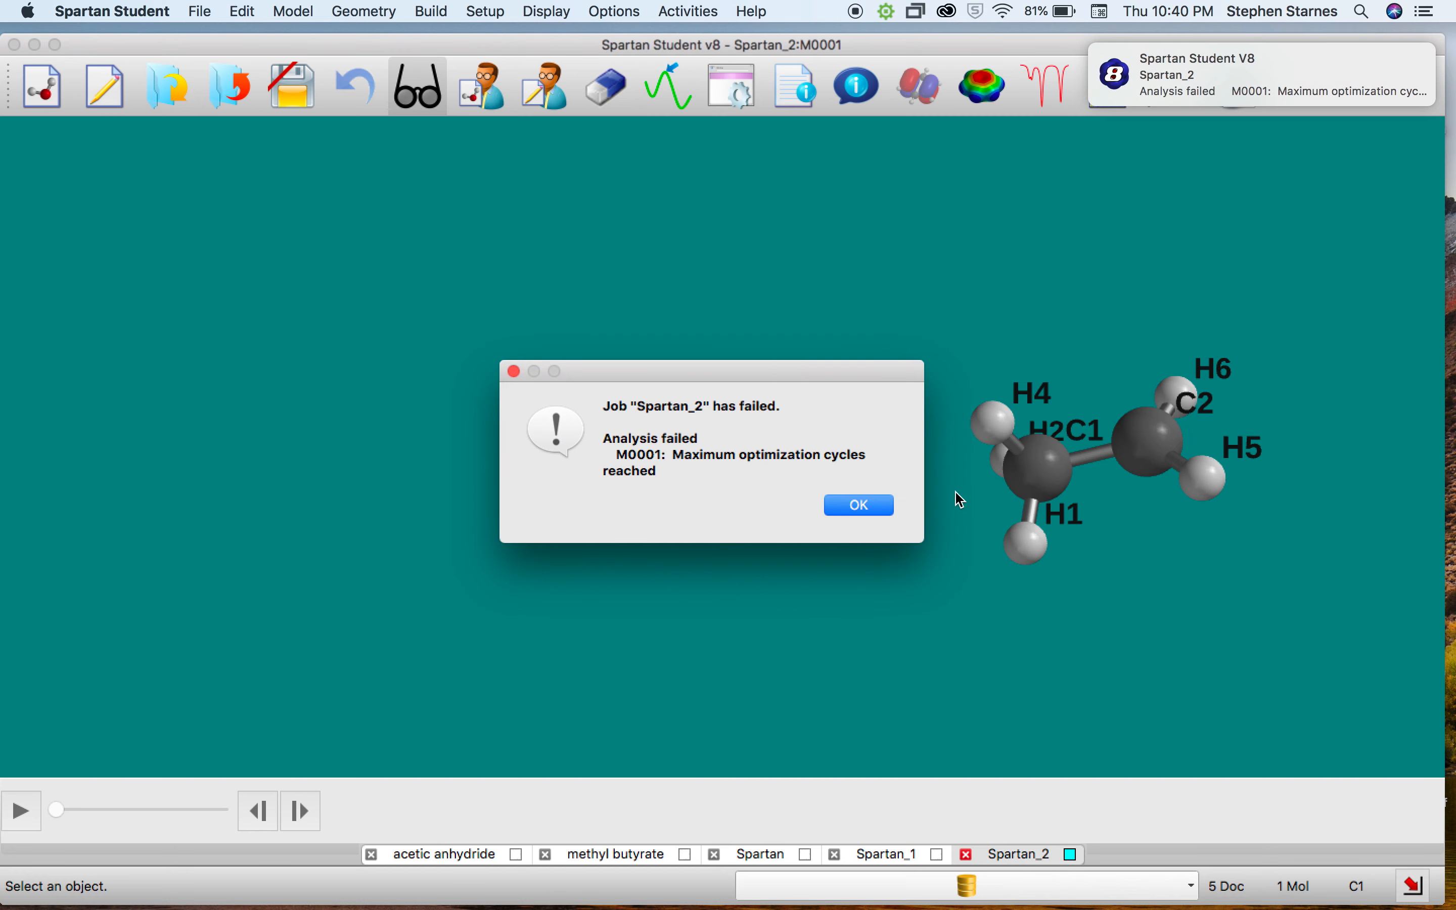
{"action": "left_click", "coordinate": [849, 499]}
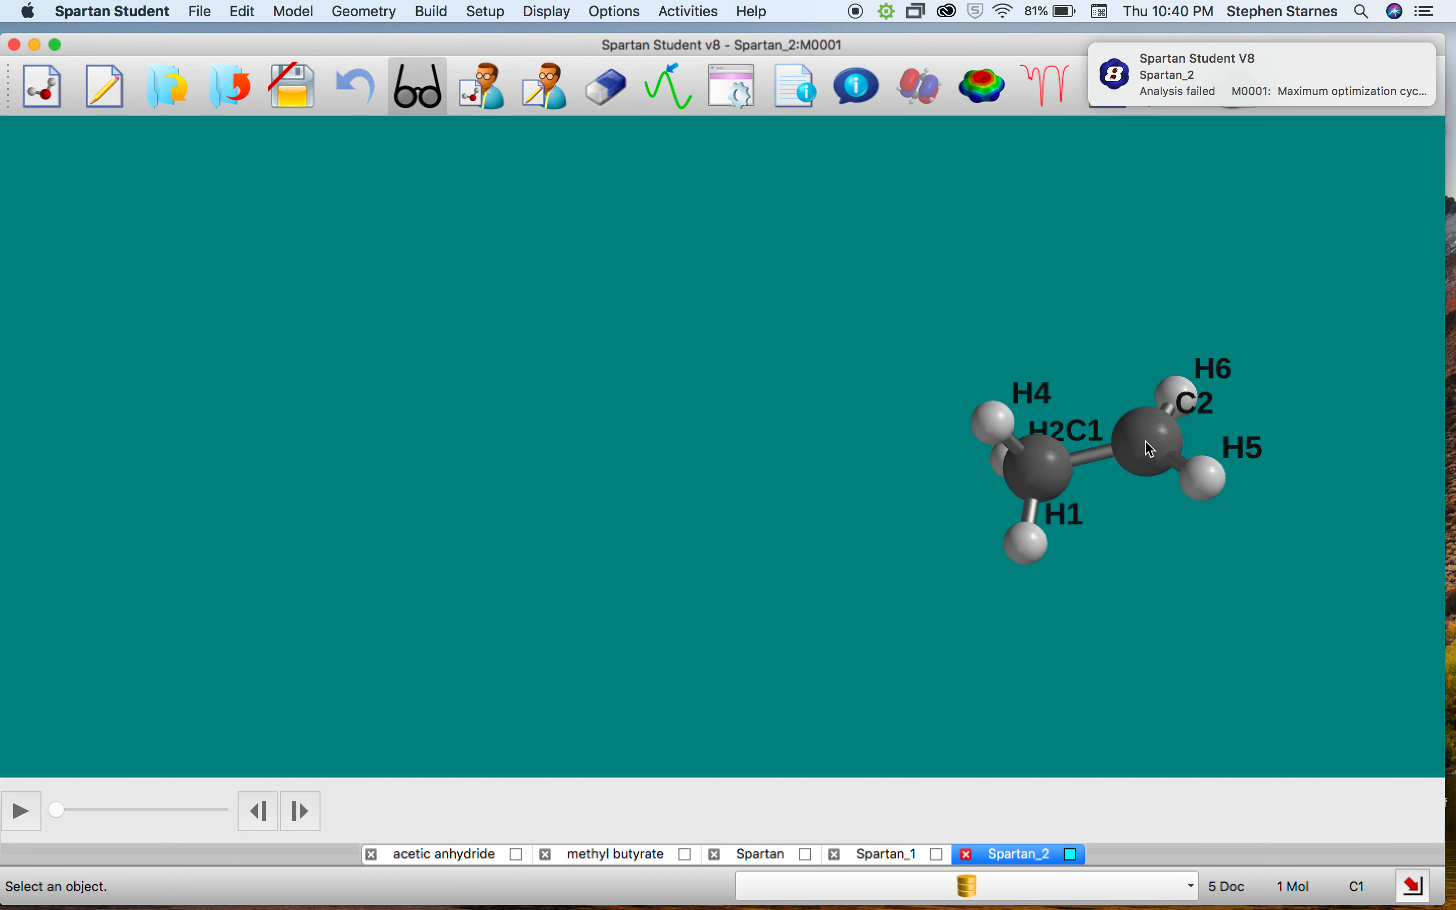
Bring the radical back to the middle of the workspace and rotate it to inspect the geometry around C2.
{"action": "right_click_drag", "start_coordinate": [1146, 445], "coordinate": [674, 421]}
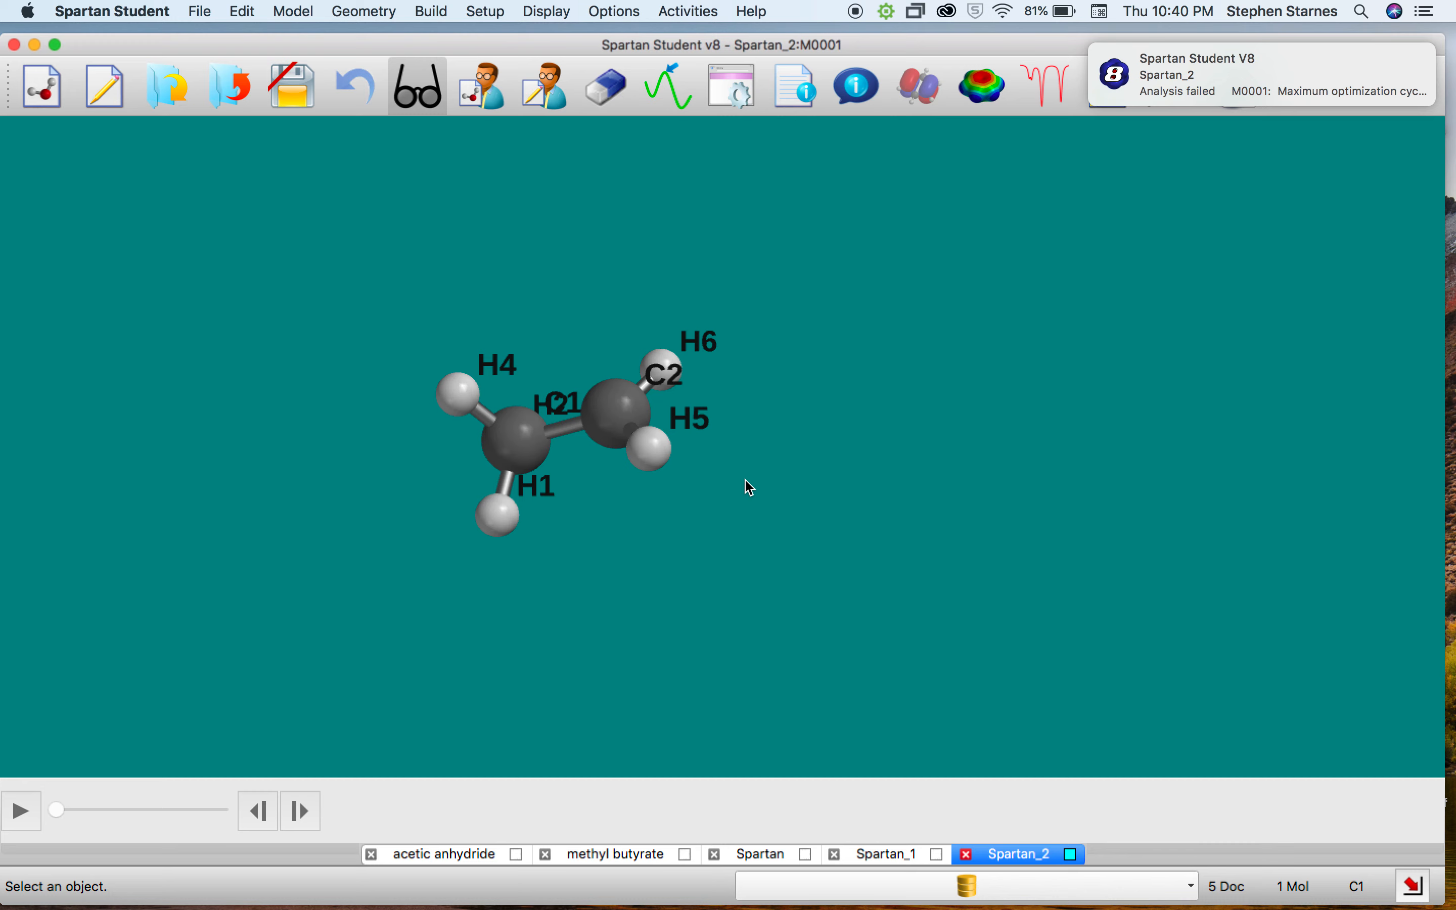
{"action": "left_click_drag", "start_coordinate": [747, 487], "coordinate": [712, 432]}
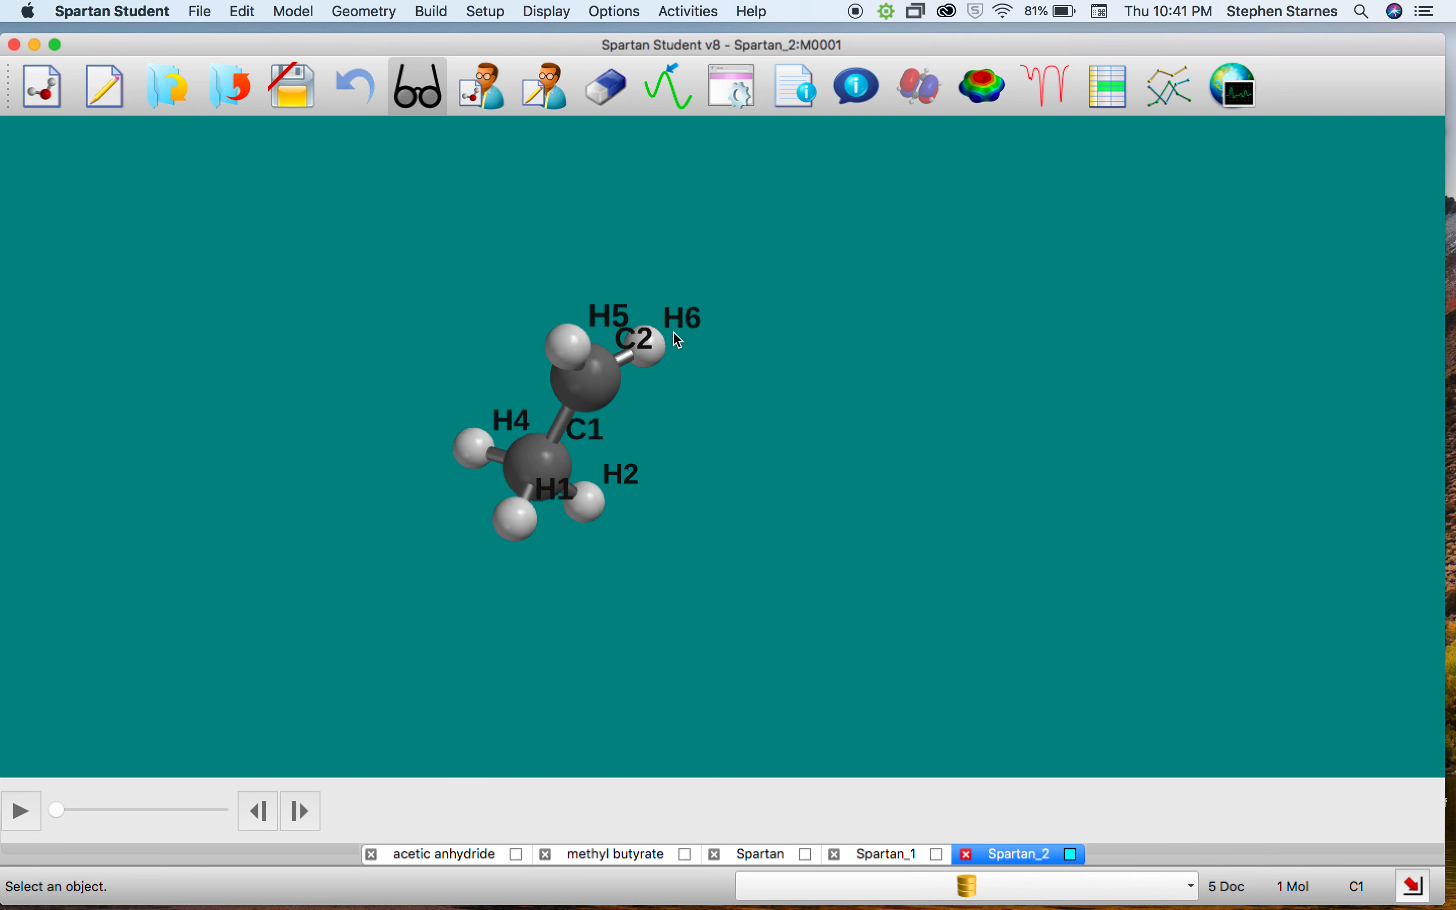
{"action": "left_click_drag", "start_coordinate": [651, 437], "coordinate": [209, 208]}
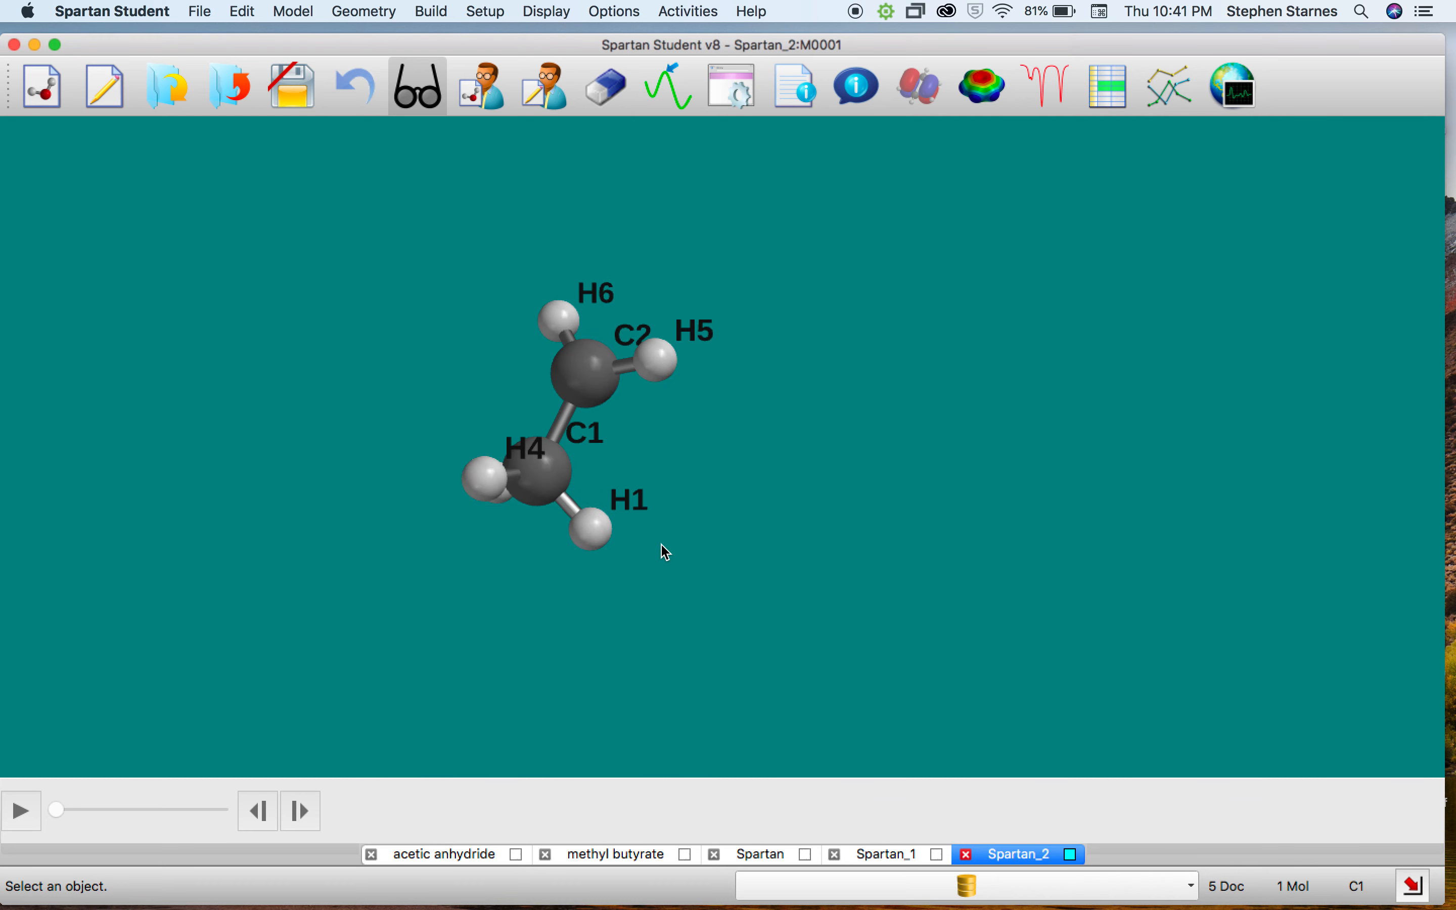
{"action": "left_click_drag", "start_coordinate": [662, 544], "coordinate": [624, 546]}
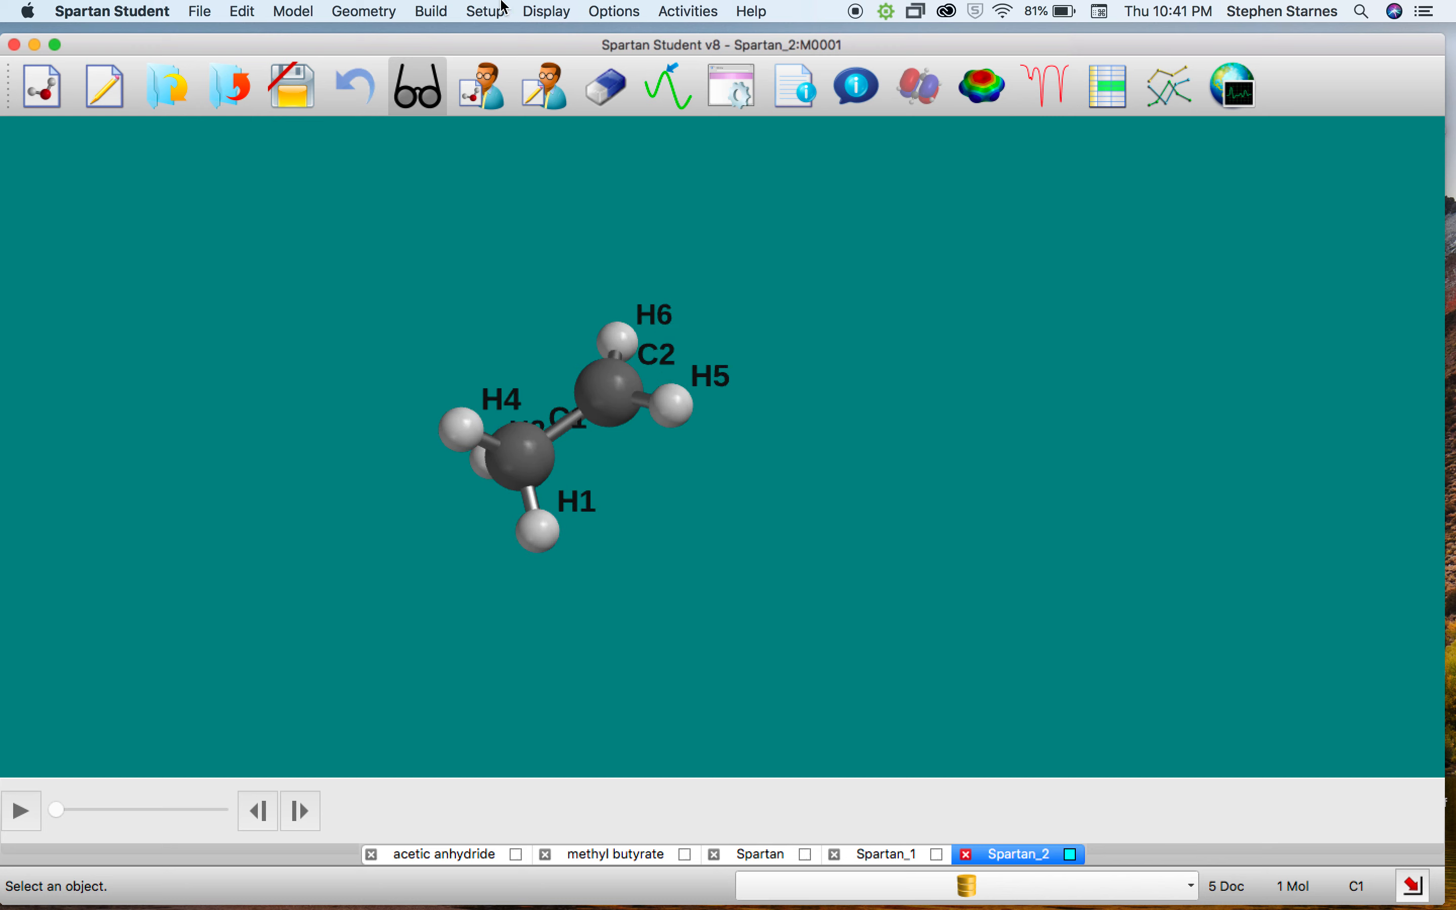
Resubmit the radical's Hartree-Fock 3-21G equilibrium geometry calculation from its current structure.
{"action": "left_click", "coordinate": [485, 11]}
{"action": "left_click", "coordinate": [501, 40]}
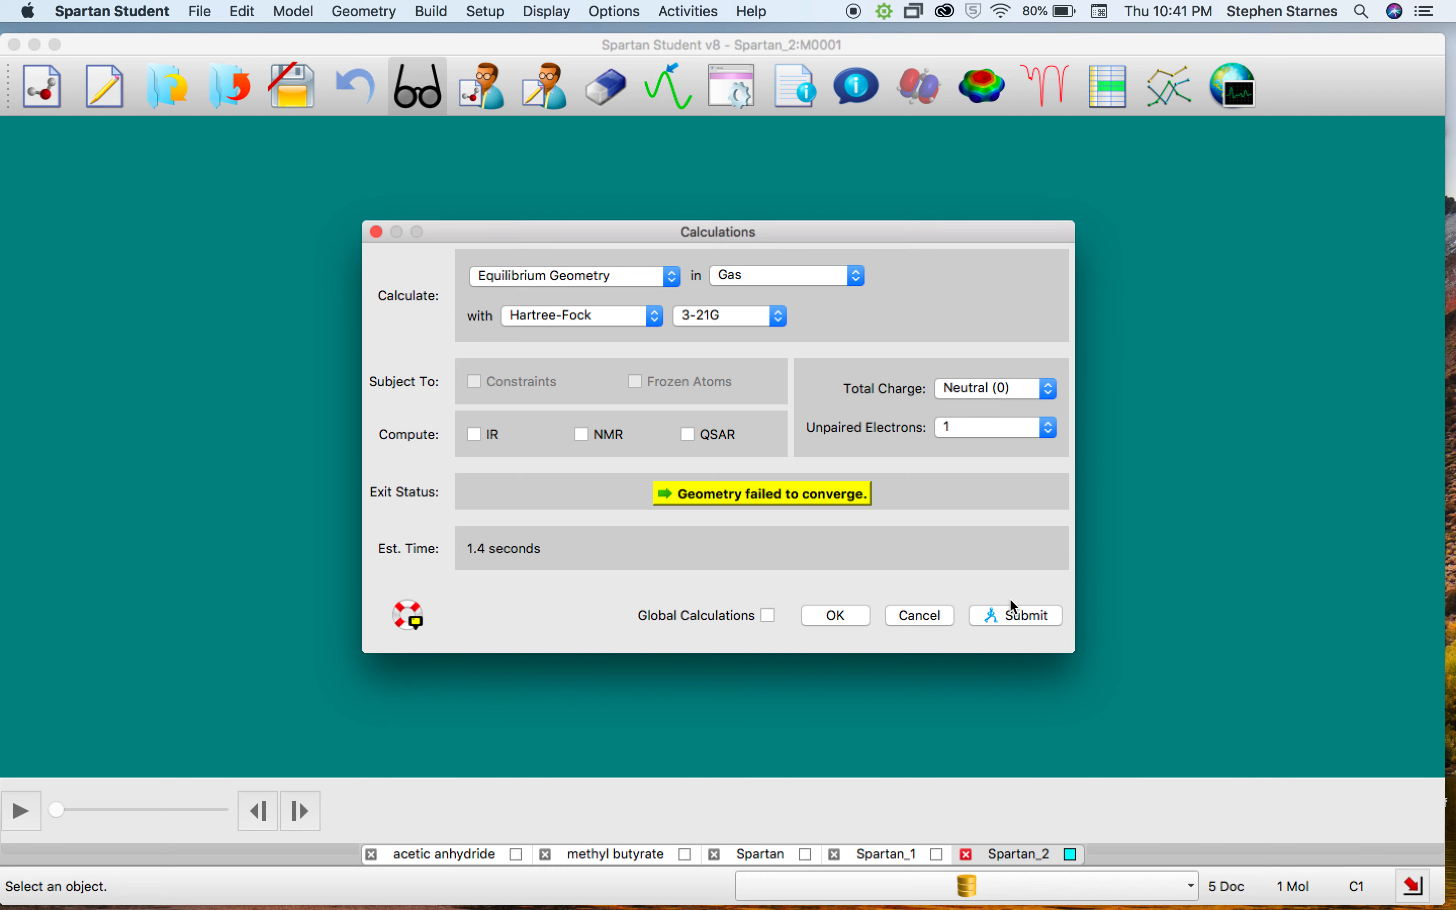
{"action": "left_click", "coordinate": [1001, 617]}
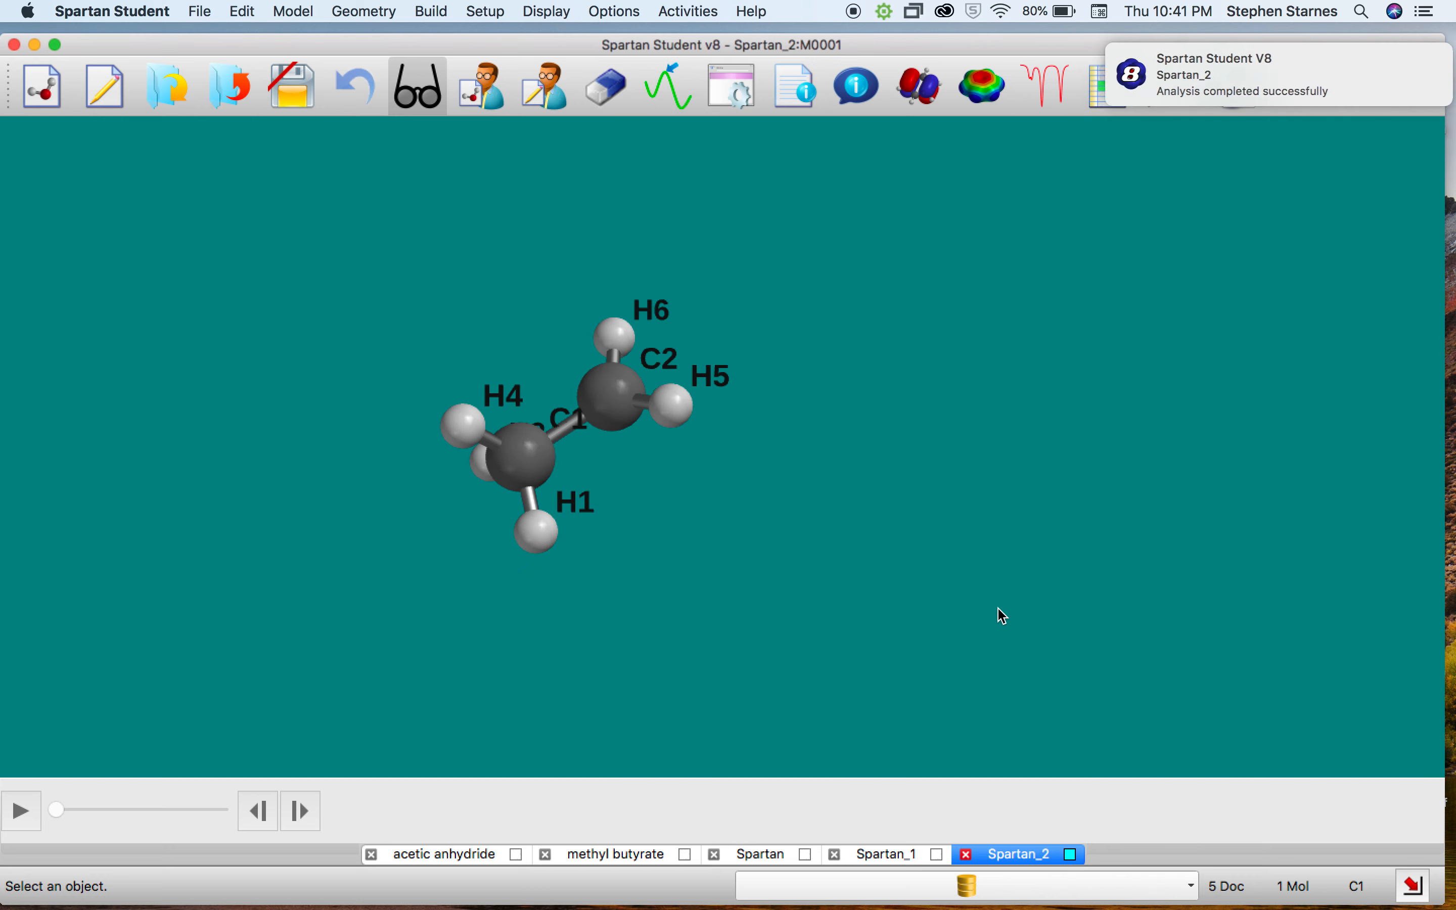
Inspect the optimized radical from different angles and check the exit status of its Hartree-Fock calculation without changing the settings.
{"action": "left_click_drag", "start_coordinate": [870, 432], "coordinate": [673, 218]}
{"action": "left_click", "coordinate": [490, 7]}
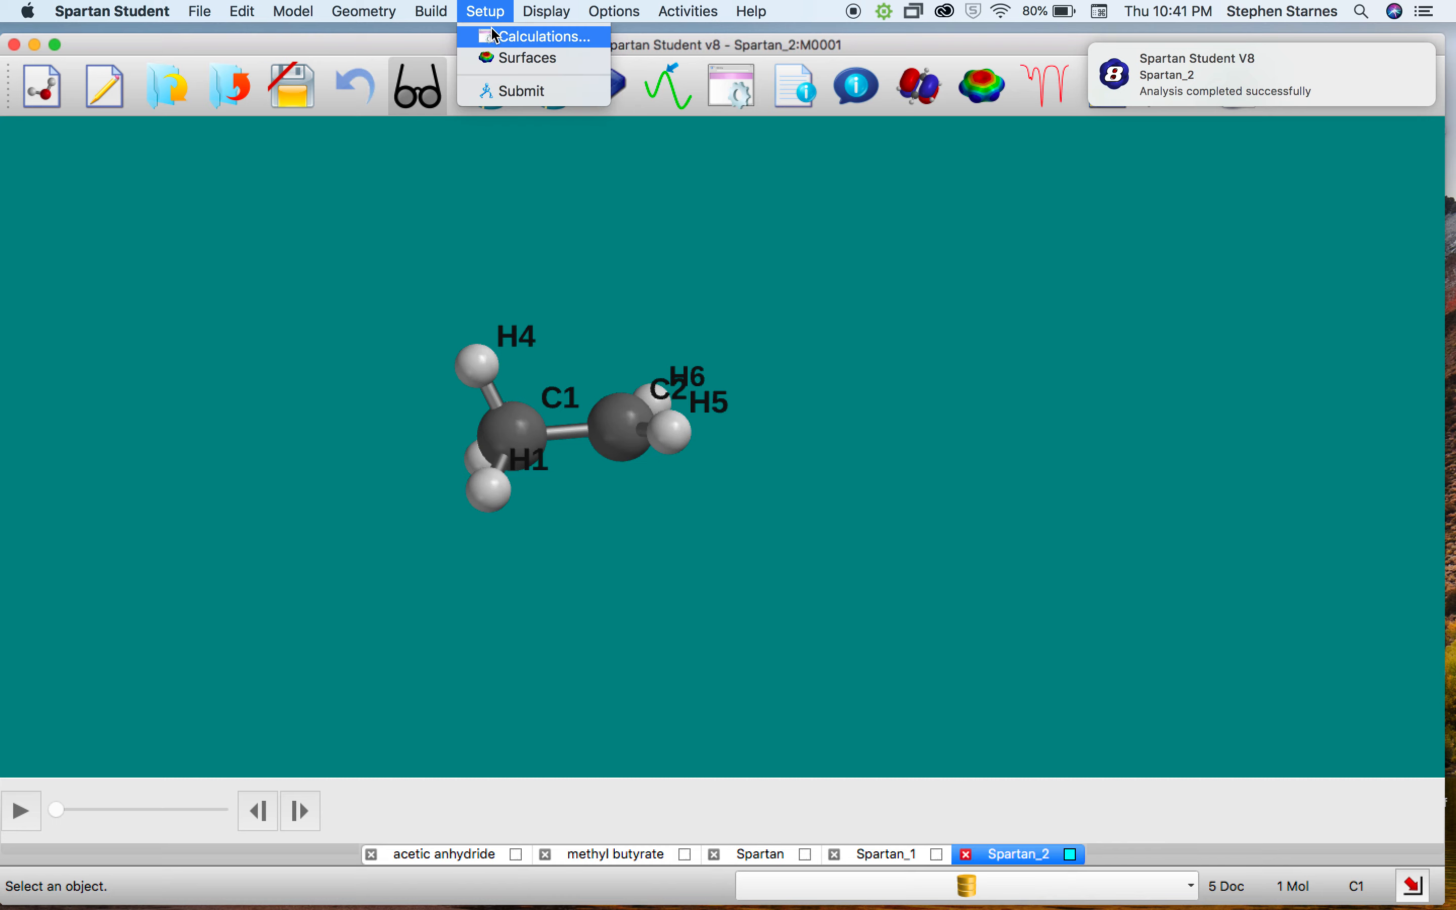
{"action": "left_click", "coordinate": [506, 34]}
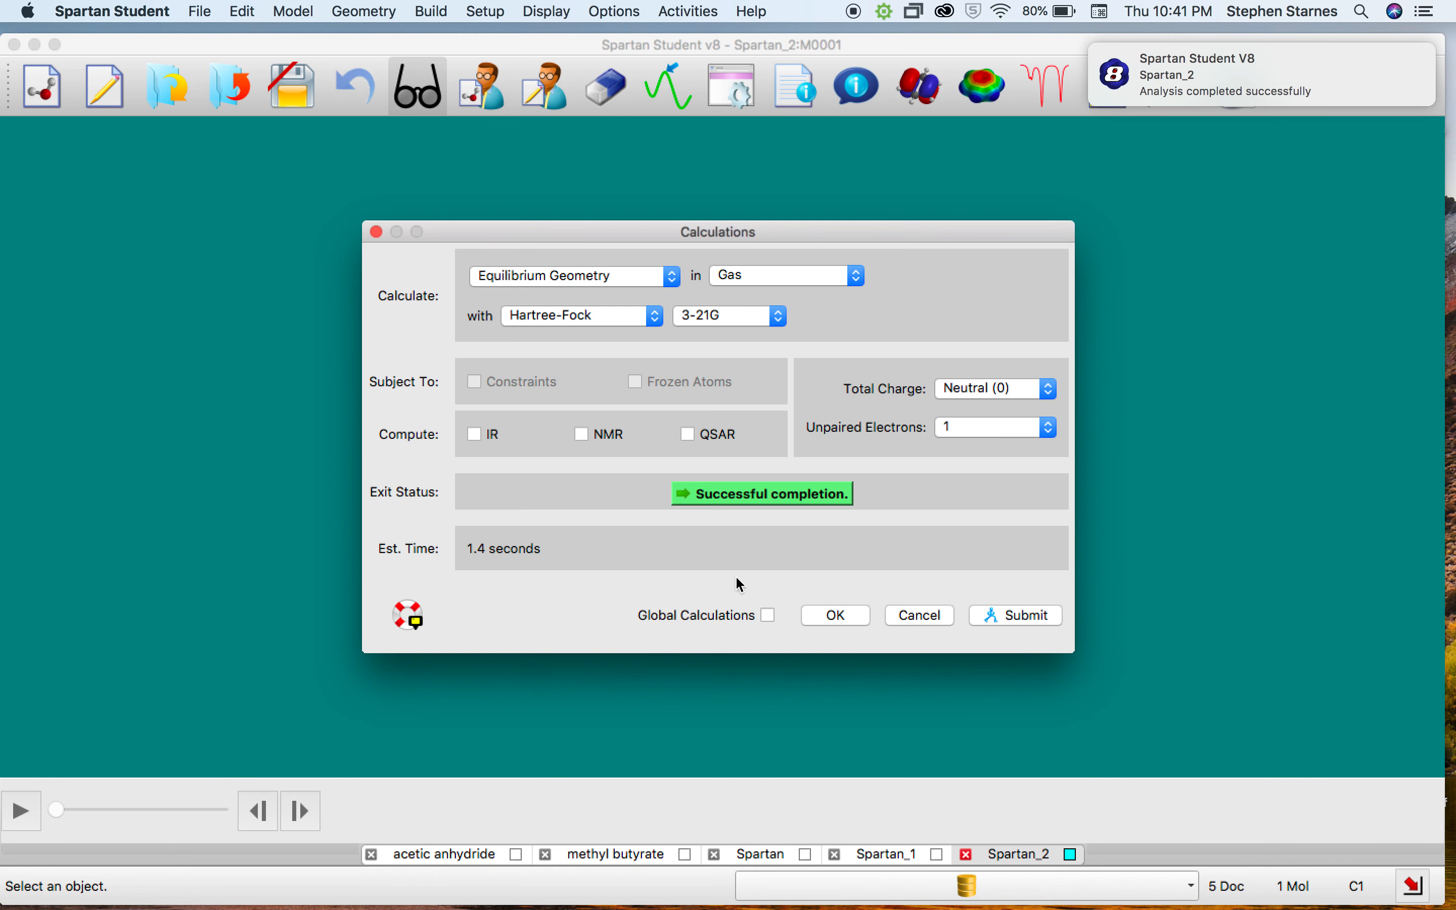
{"action": "left_click", "coordinate": [940, 614]}
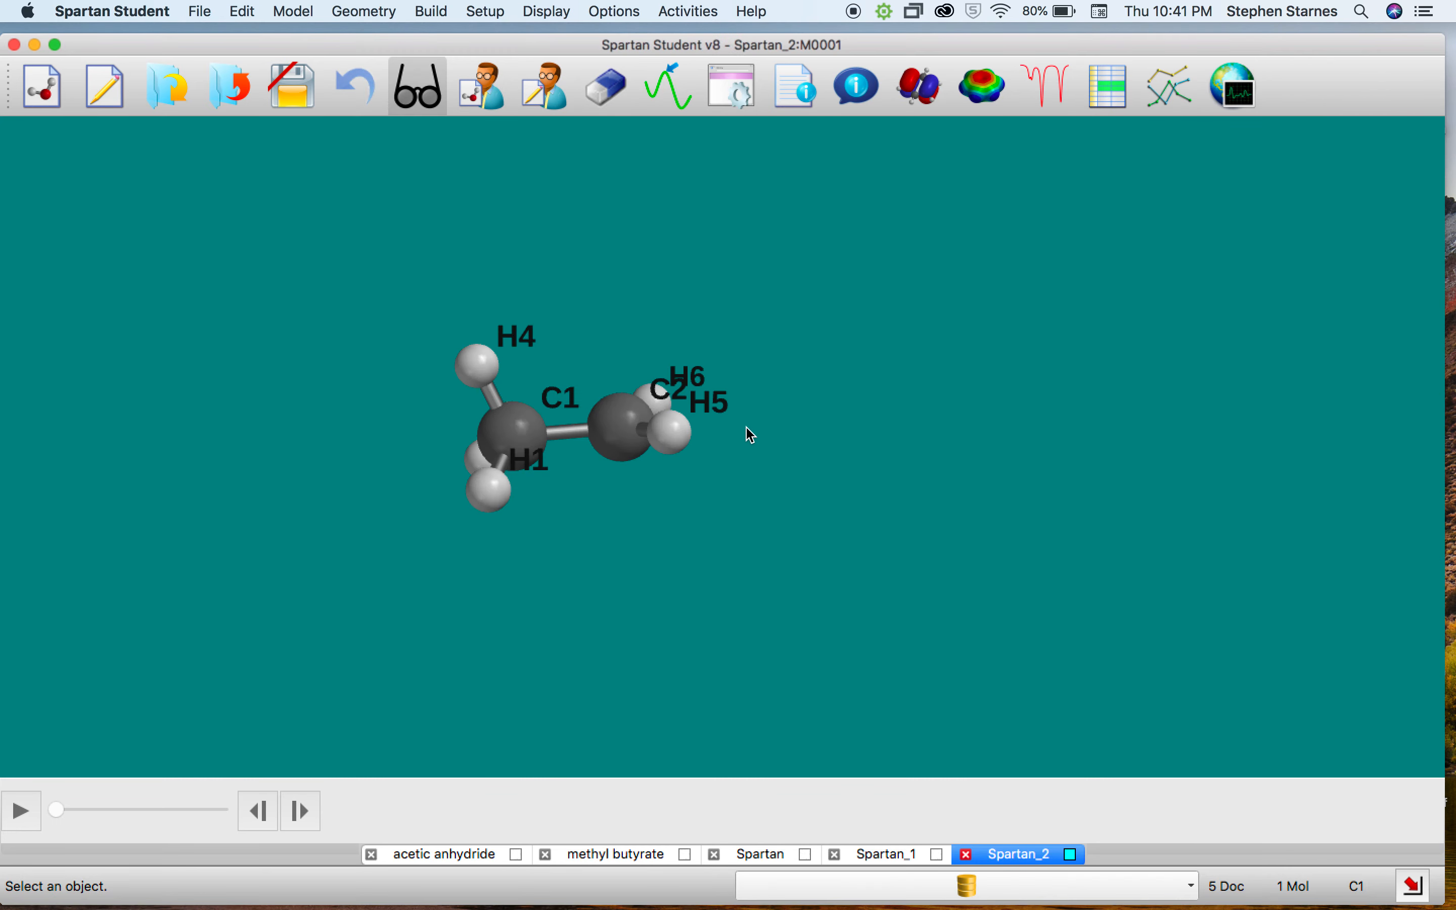
{"action": "left_click_drag", "start_coordinate": [741, 420], "coordinate": [742, 461]}
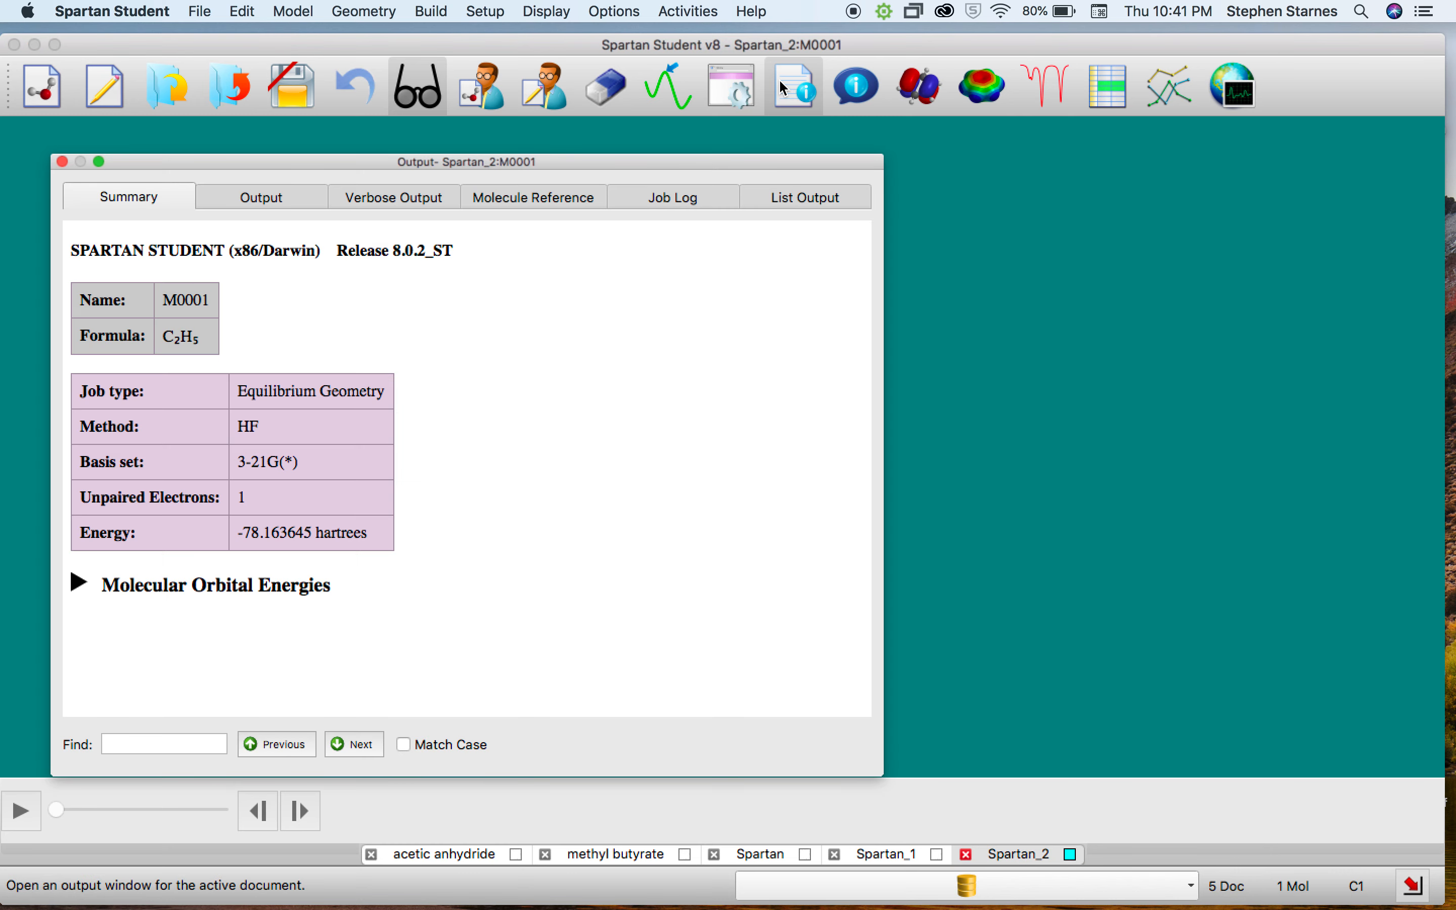
Examine the atomic charges in the radical's Hartree-Fock summary, close the output and inspect the labelled structure from several angles.
{"action": "left_click", "coordinate": [779, 81]}
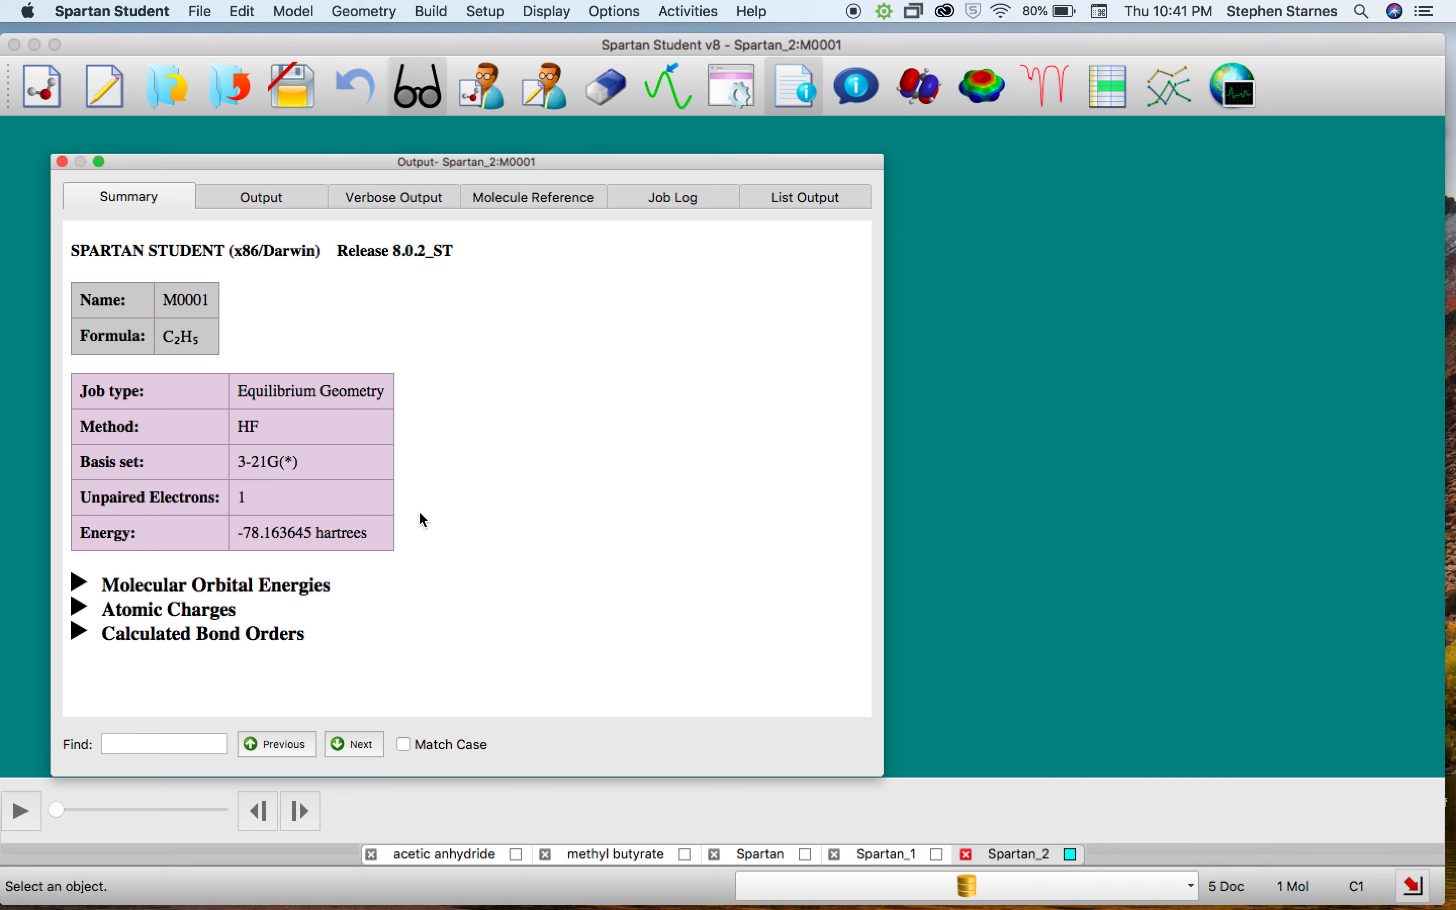
{"action": "left_click", "coordinate": [88, 610]}
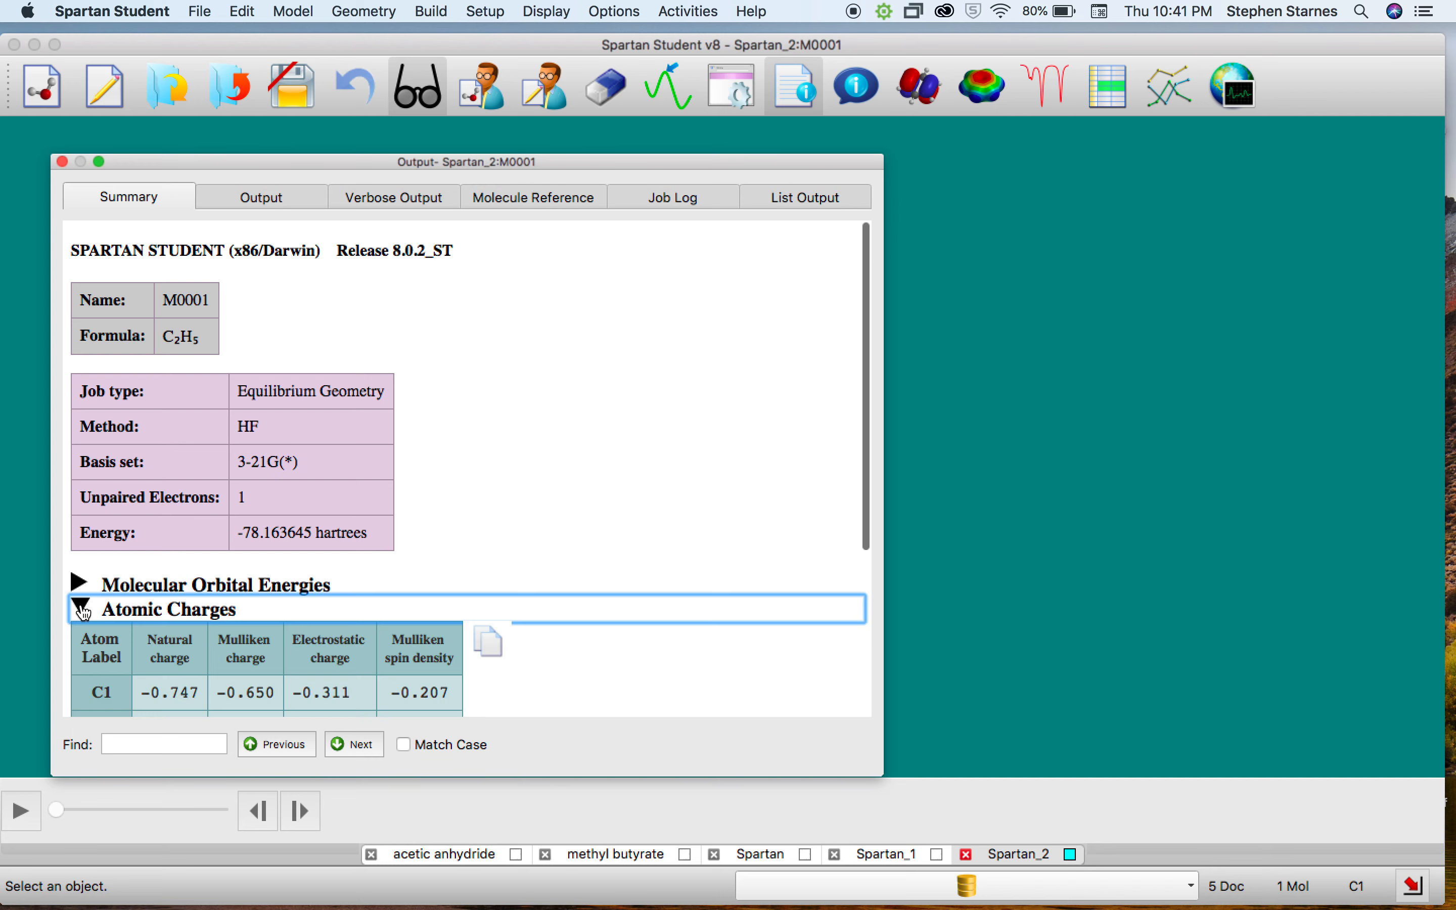
{"action": "scroll", "coordinate": [450, 608], "scroll_direction": "down", "scroll_amount": 5}
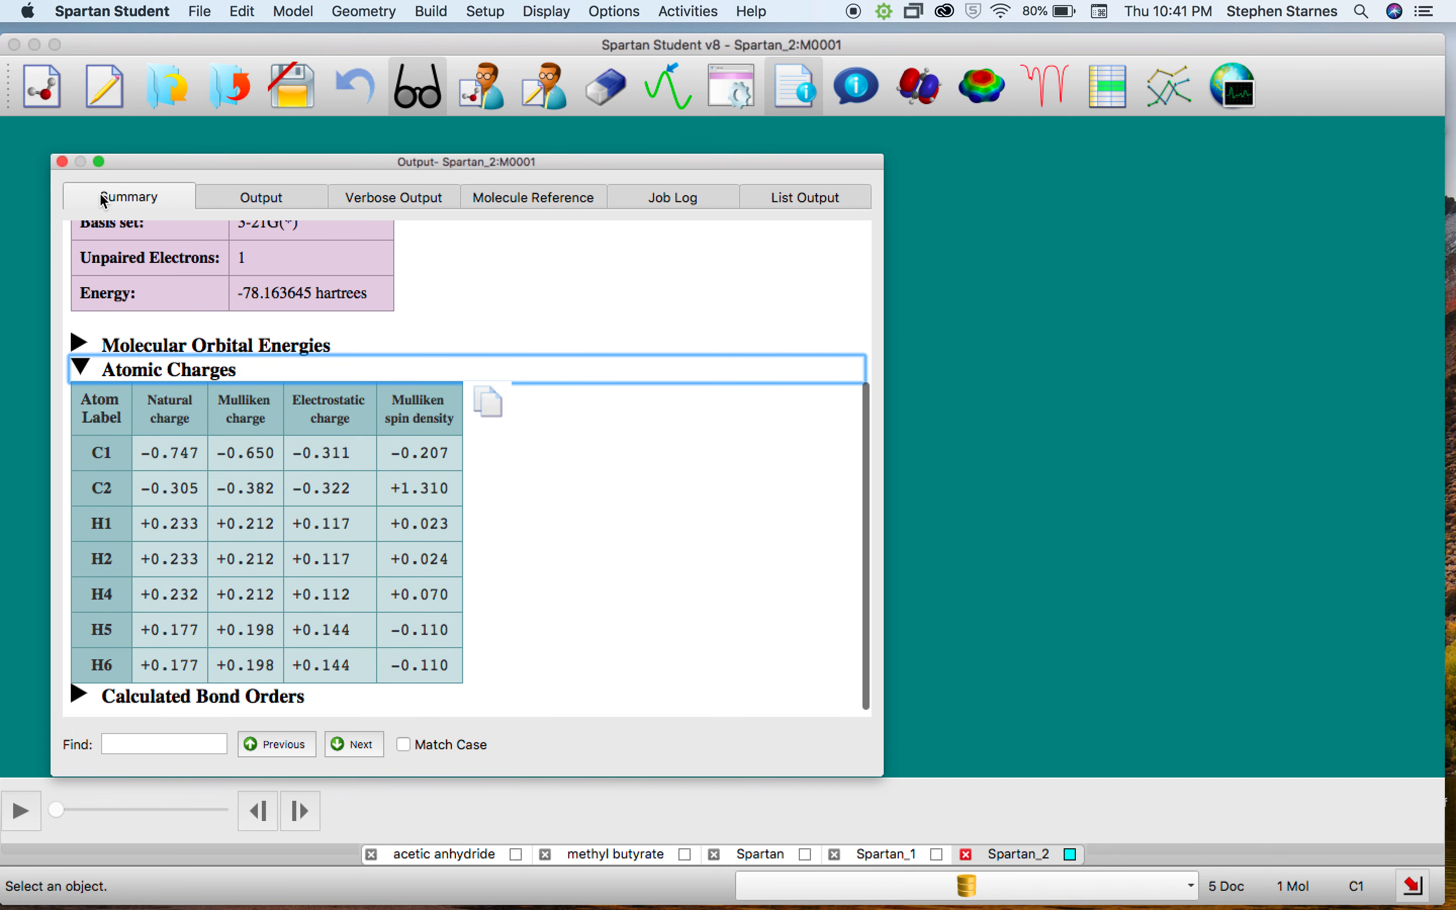
{"action": "left_click", "coordinate": [63, 162]}
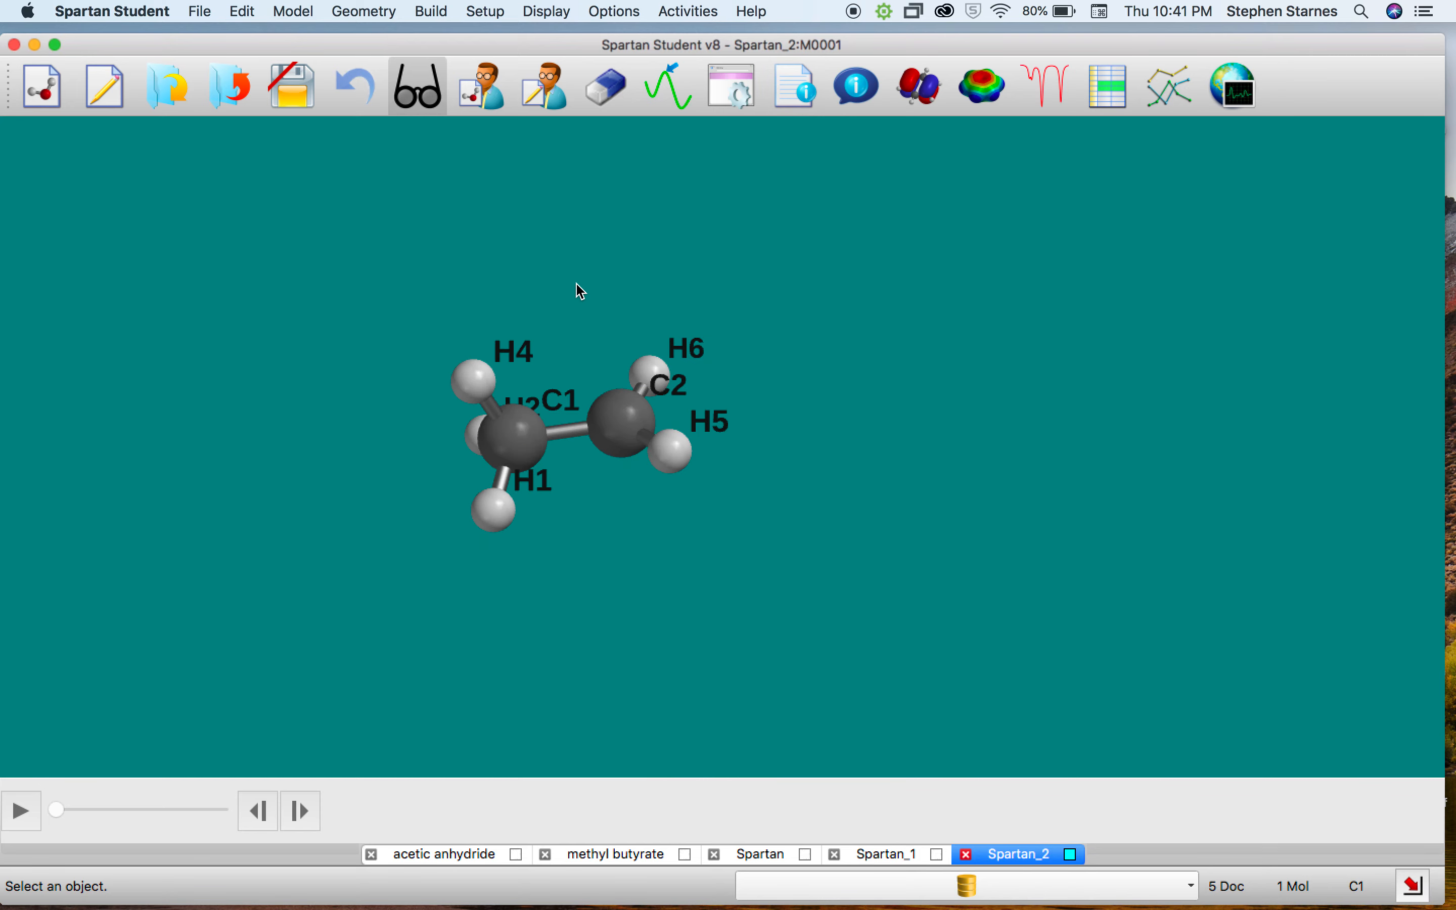
{"action": "left_click_drag", "start_coordinate": [579, 286], "coordinate": [631, 339]}
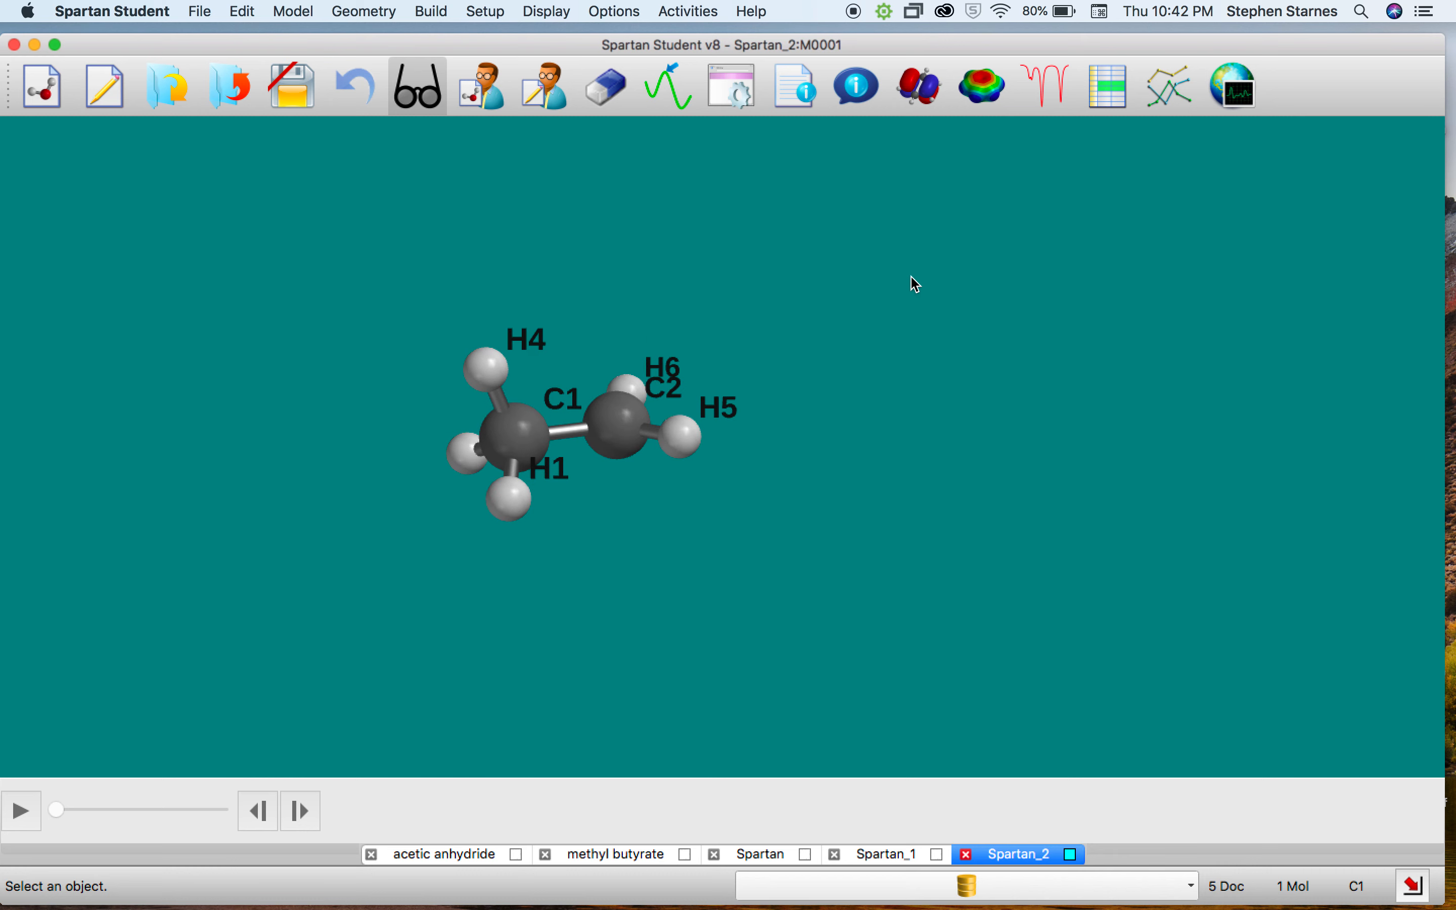
{"action": "left_click_drag", "start_coordinate": [915, 284], "coordinate": [901, 379]}
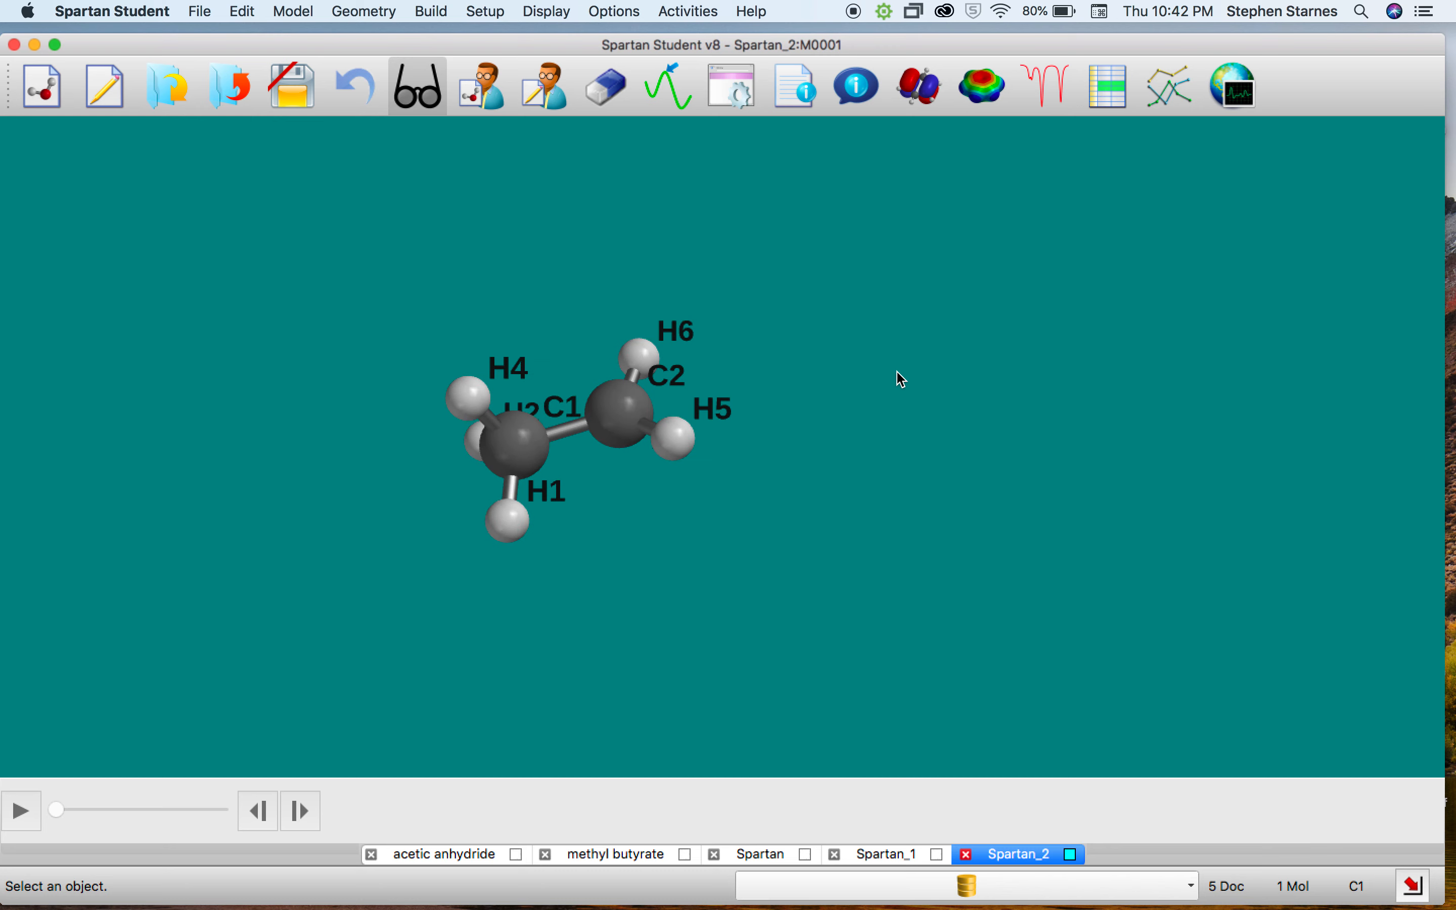